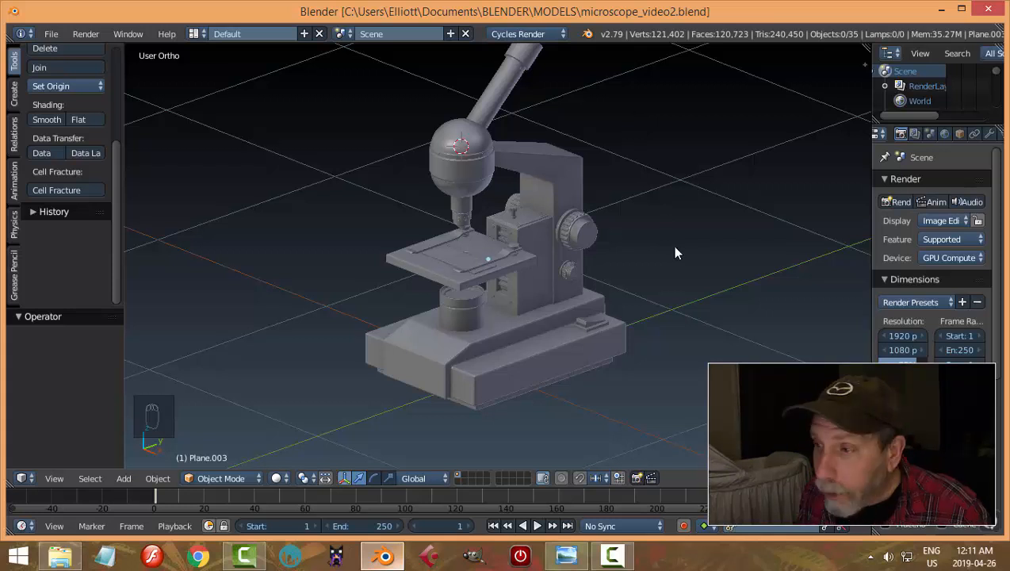
# Step: Open the stage clips' mesh for editing in the right orthographic view with wireframe shading
pyautogui.keyDown('shift'); pyautogui.moveTo(680, 257); pyautogui.dragTo(666, 296, button='middle'); pyautogui.keyUp('shift')
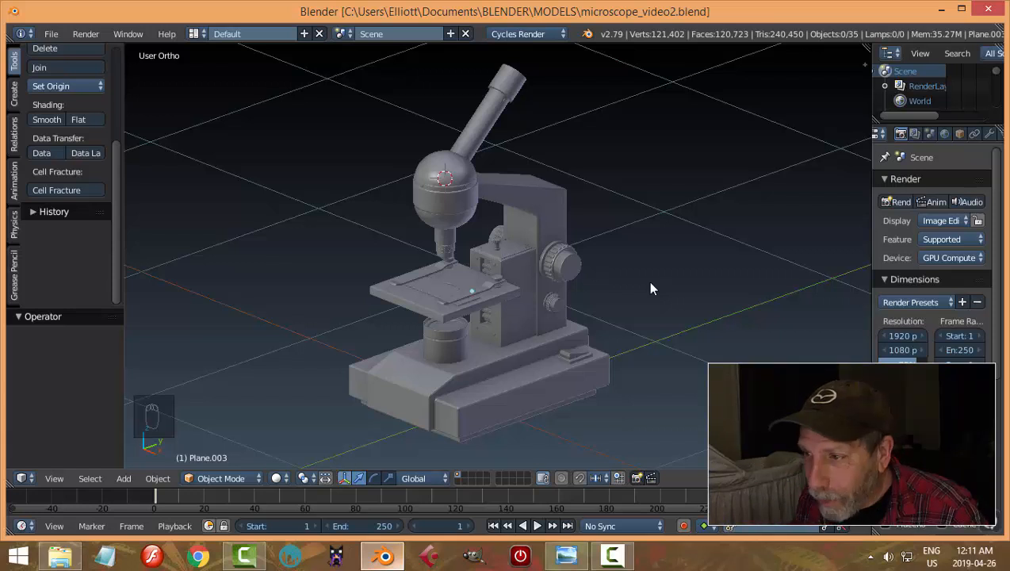
pyautogui.scroll(1, 650, 289)
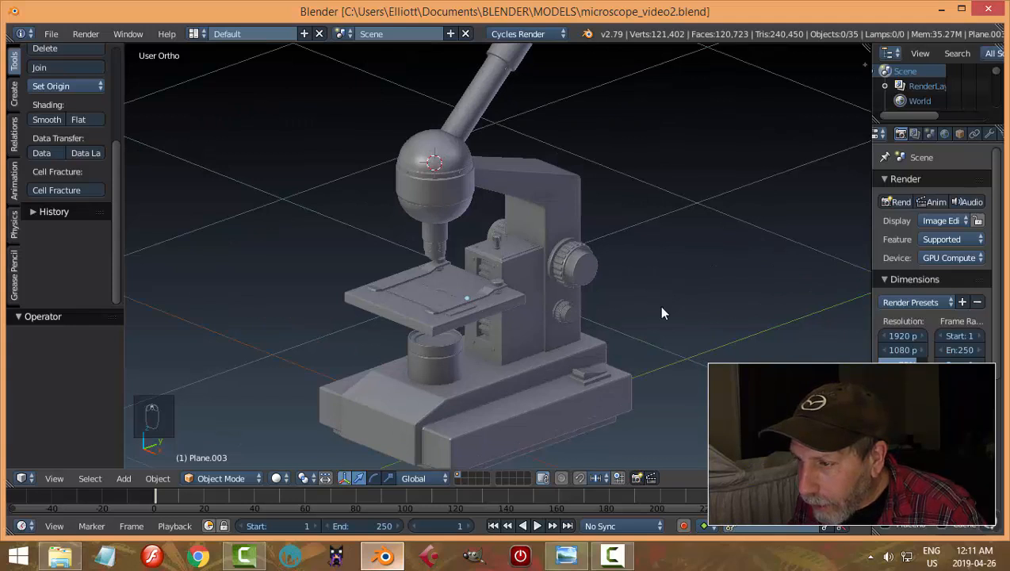
pyautogui.moveTo(690, 331); pyautogui.dragTo(632, 357, button='middle')
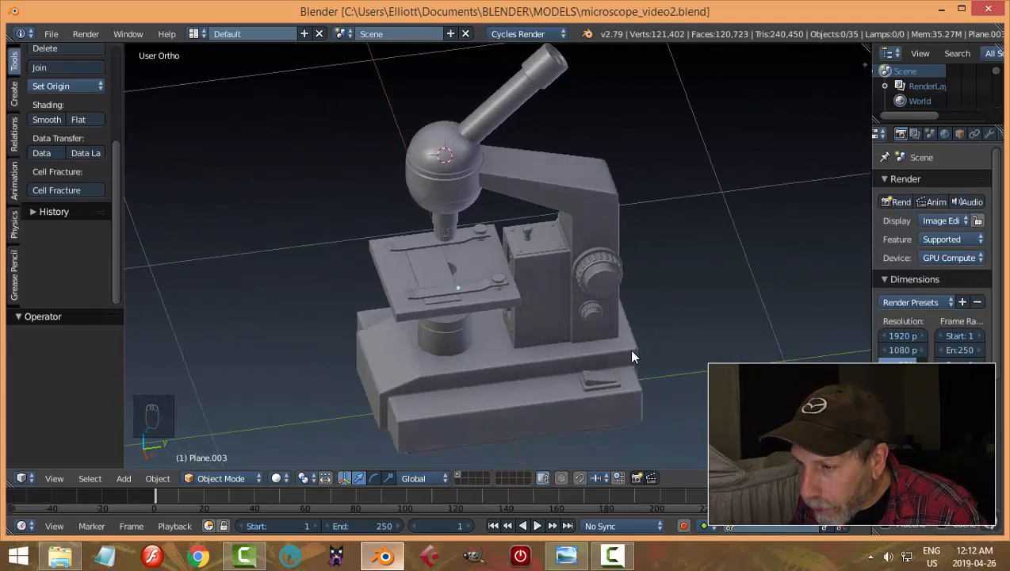
pyautogui.scroll(3, 477, 347)
pyautogui.rightClick(426, 305)
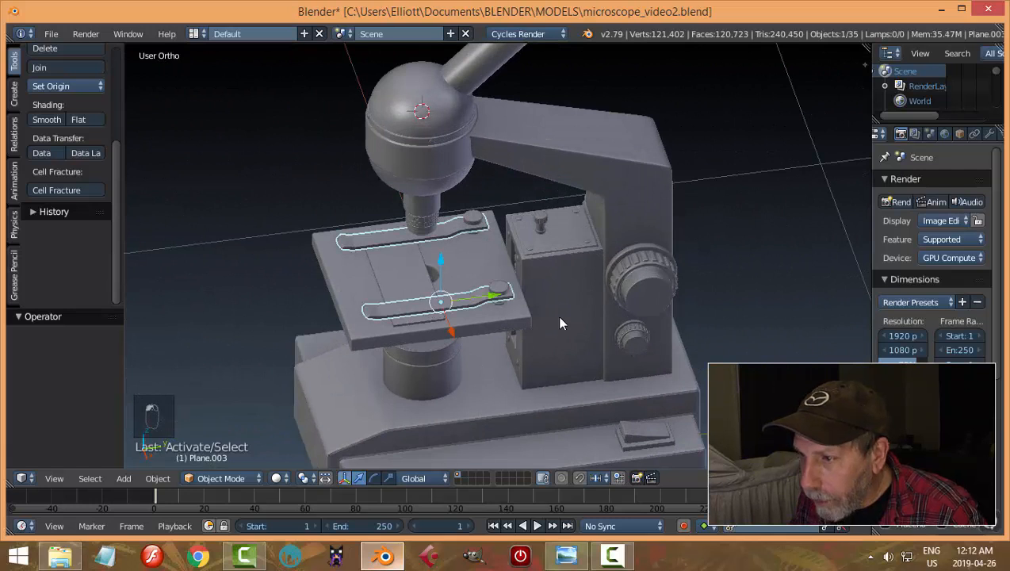
pyautogui.press('Tab')
pyautogui.click(681, 318)
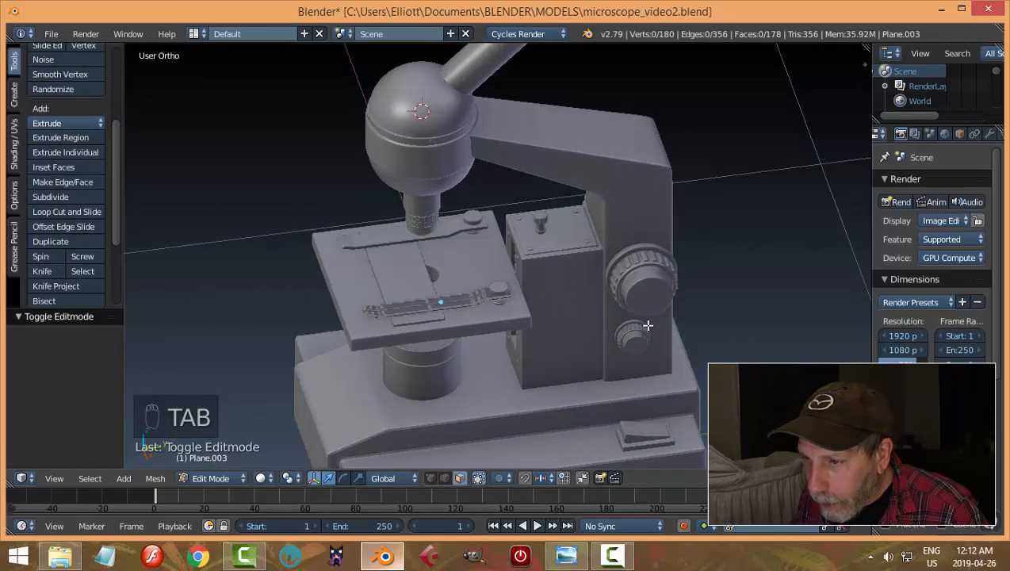
pyautogui.press('KP_3')
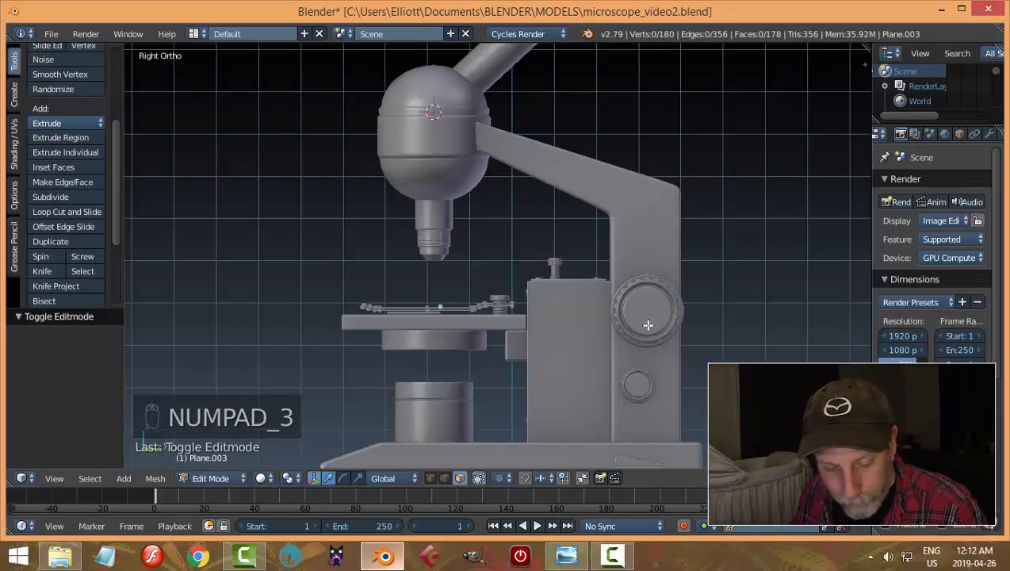
pyautogui.press('z')
pyautogui.click(761, 325)
pyautogui.scroll(4, 330, 372)
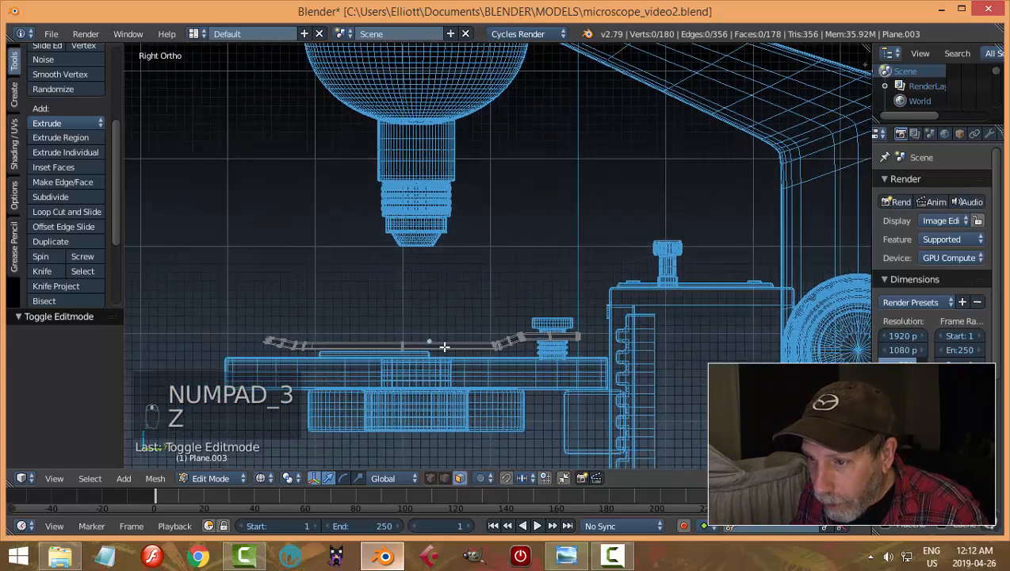
# Step: Move the upturned front ends of the stage clips 0.020 along Y, and return to object mode with solid shading
pyautogui.press('b')
pyautogui.moveTo(315, 300); pyautogui.dragTo(421, 325)
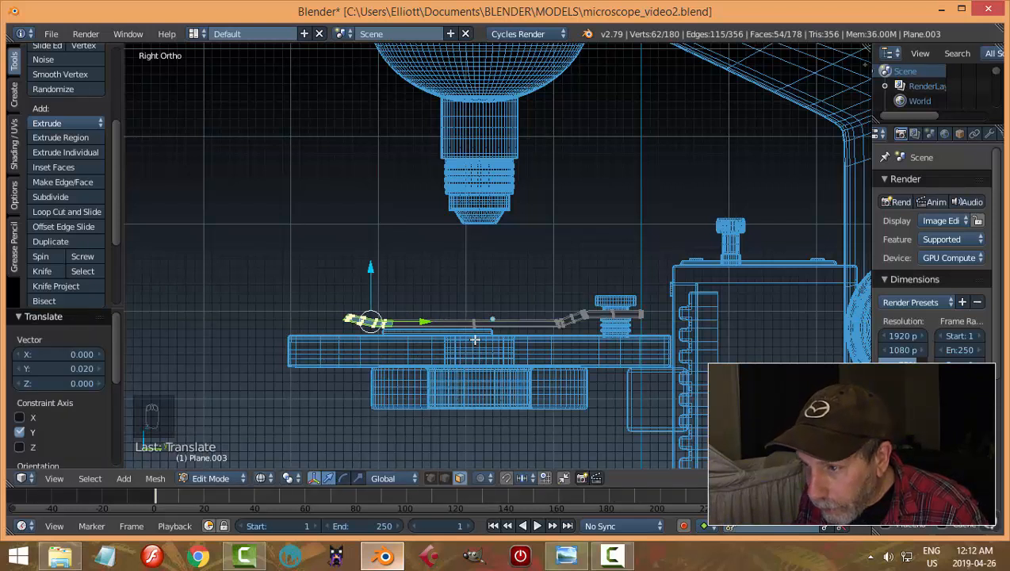
pyautogui.press('Tab')
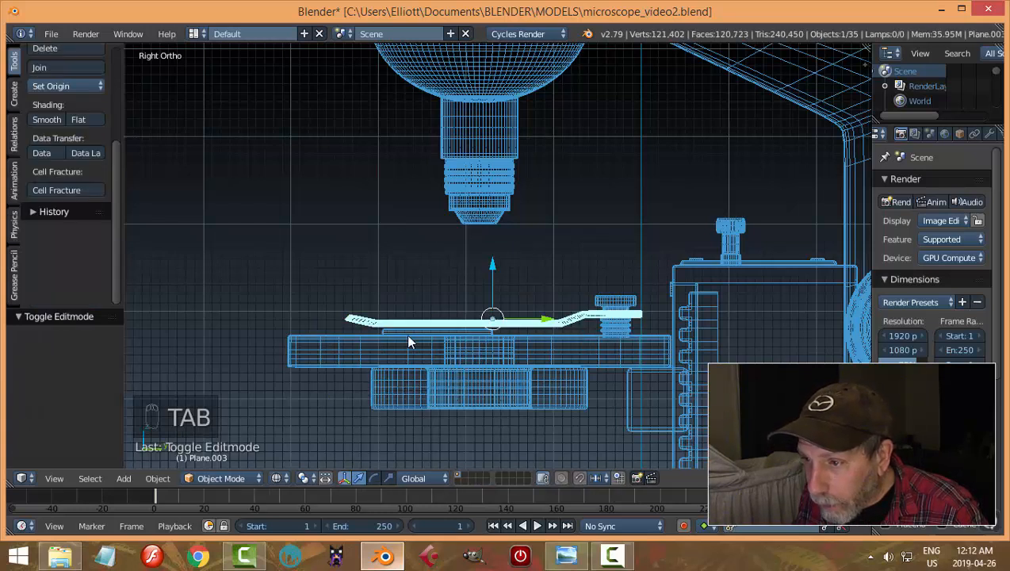
pyautogui.press('z')
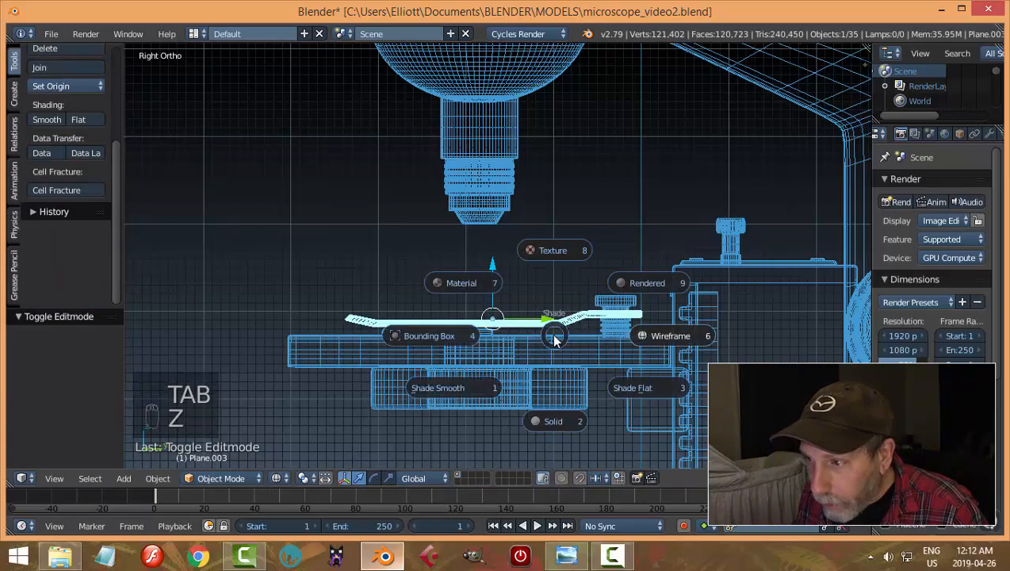
pyautogui.click(546, 418)
# Step: Move the slide under the stage clips 0.042 along Y toward the column
pyautogui.moveTo(549, 324)
pyautogui.mouseDown(button='middle')
pyautogui.moveTo(547, 385)
pyautogui.moveTo(541, 340)
pyautogui.moveTo(553, 328)
pyautogui.moveTo(553, 386)
pyautogui.moveTo(460, 375)
pyautogui.moveTo(442, 350)
pyautogui.moveTo(478, 343)
pyautogui.mouseUp(button='middle')
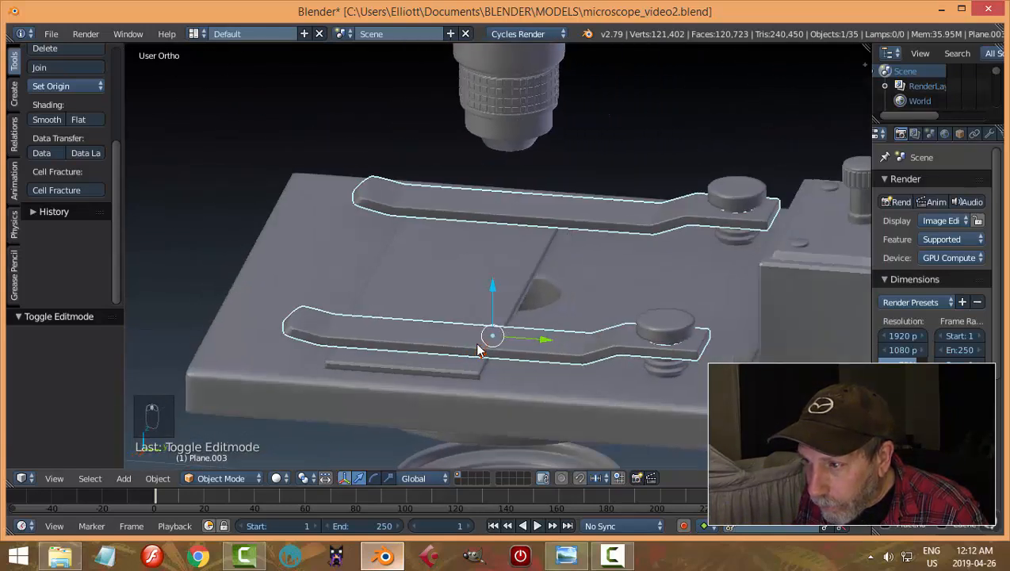
pyautogui.rightClick(463, 299)
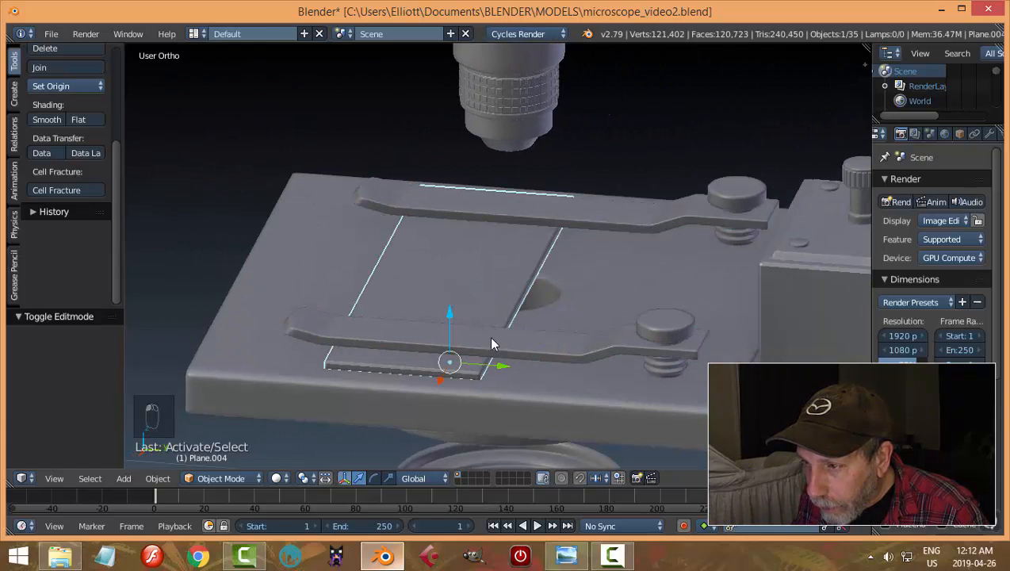
pyautogui.moveTo(499, 370); pyautogui.dragTo(554, 355)
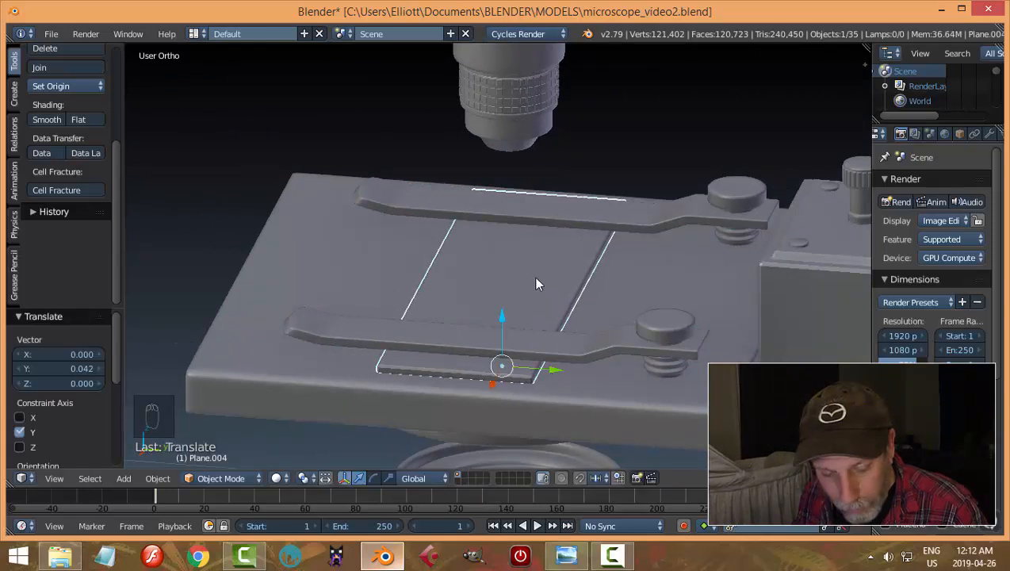
# Step: Duplicate the top face of the slide in place within its mesh
pyautogui.press('Tab')
pyautogui.click(640, 283)
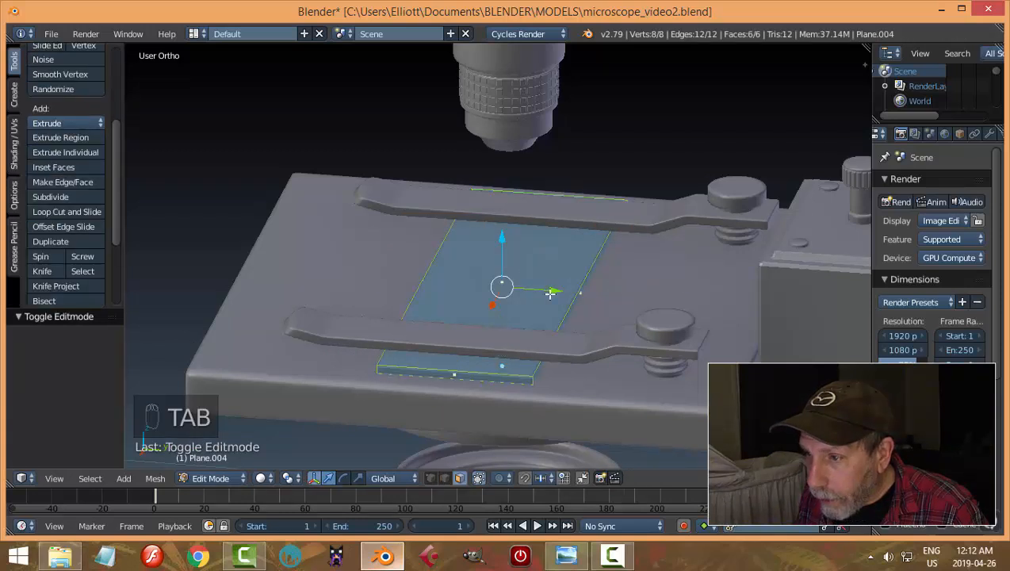
pyautogui.press('a')
pyautogui.press('a')
pyautogui.rightClick(511, 312)
pyautogui.moveTo(599, 309); pyautogui.dragTo(536, 282, button='middle')
pyautogui.hotkey('shift', 'd')
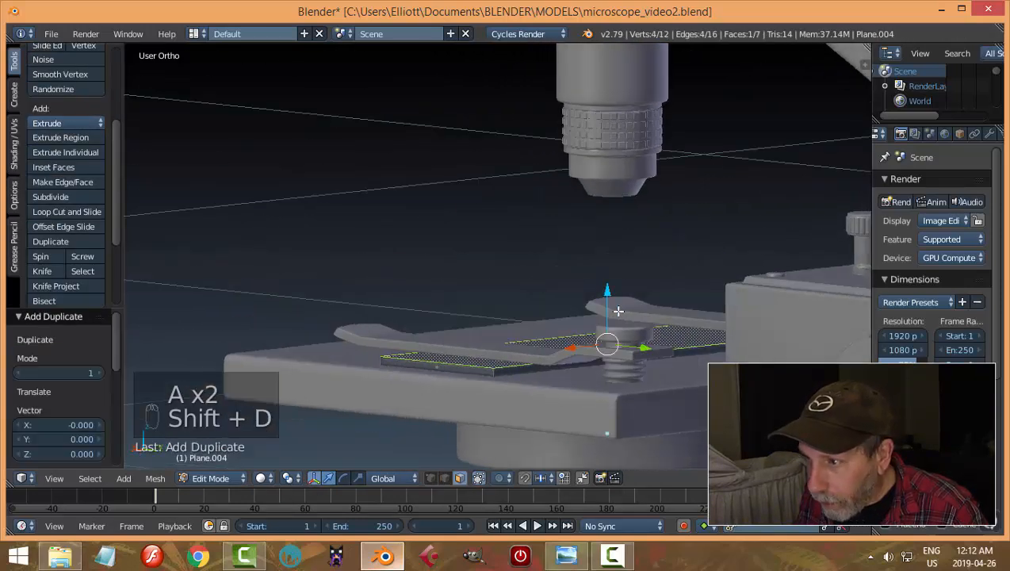
pyautogui.moveTo(618, 311); pyautogui.dragTo(632, 343, button='middle')
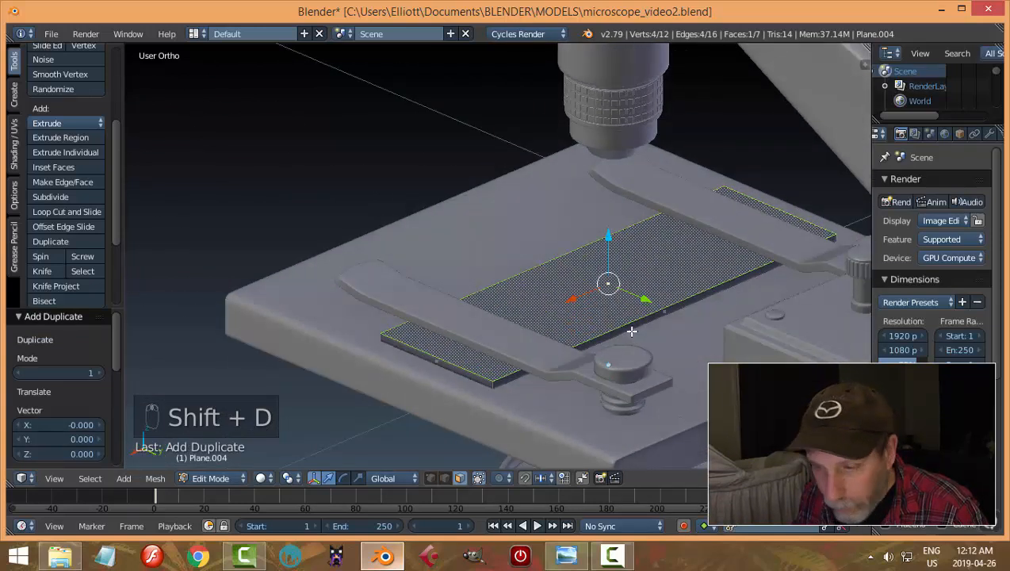
# Step: Scale the duplicated slide face to 0.888 overall and to 0.291 along X
pyautogui.press('s')
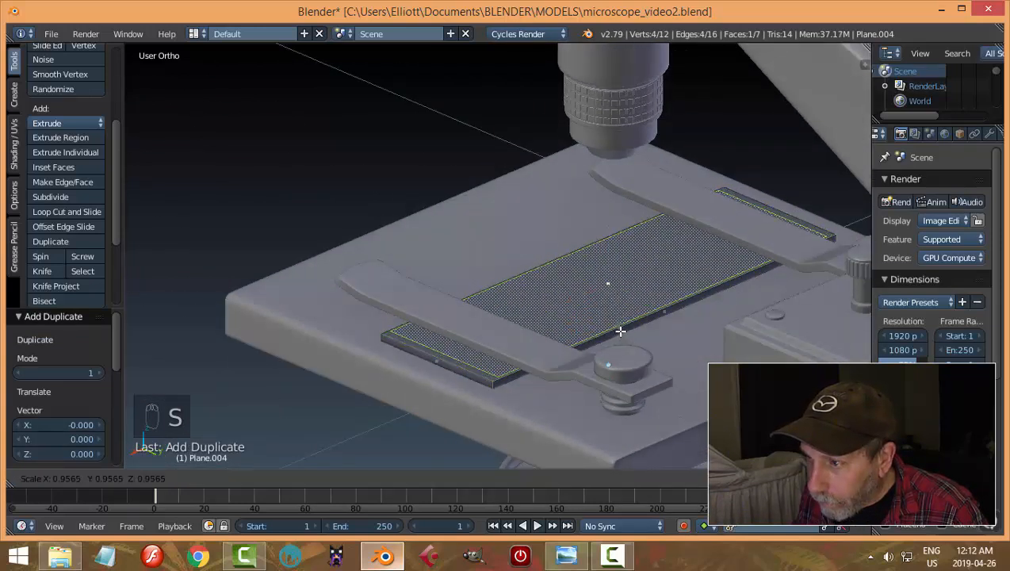
pyautogui.click(616, 328)
pyautogui.press('s')
pyautogui.press('x')
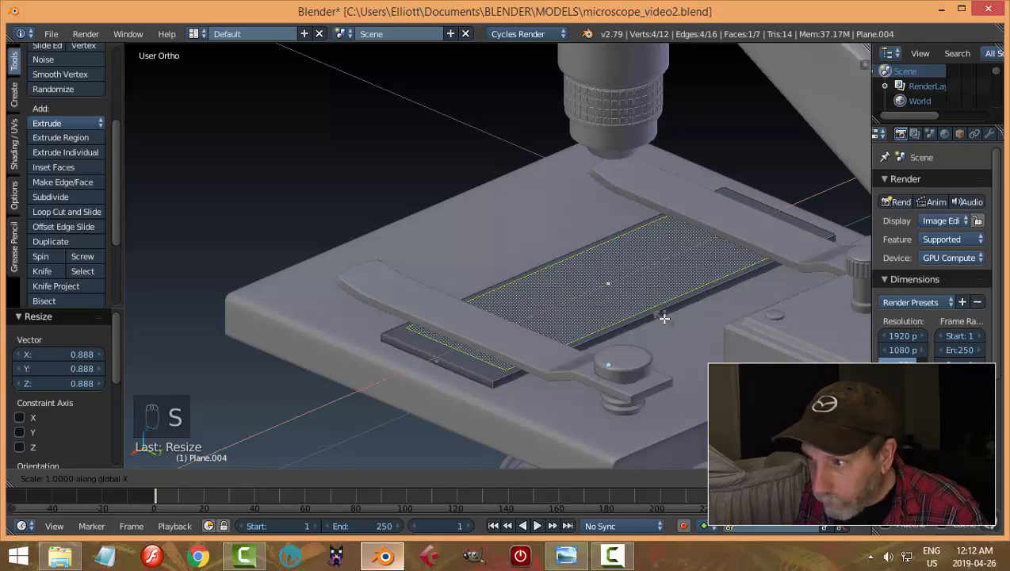
pyautogui.click(627, 289)
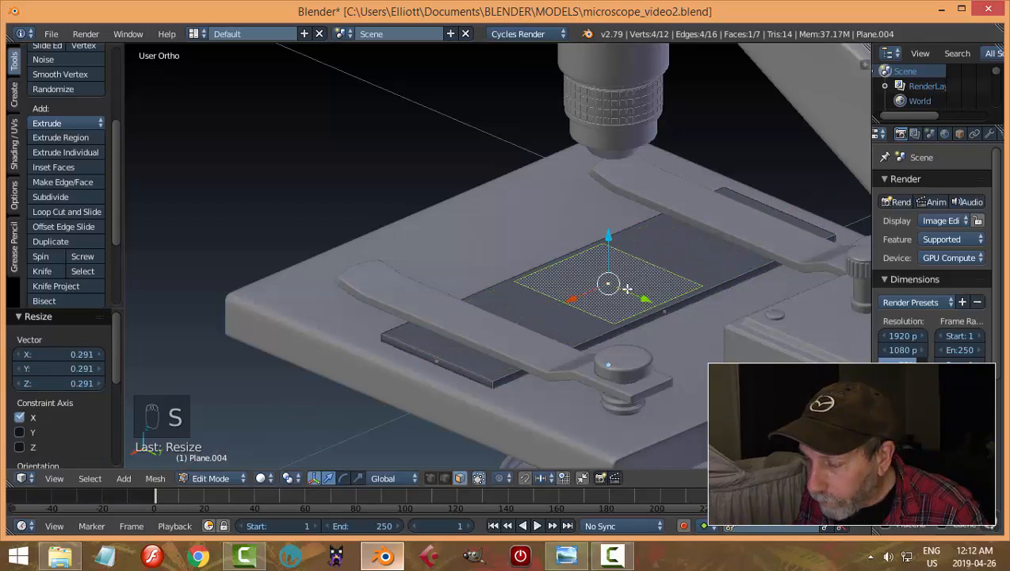
# Step: Move the shrunken face about 0.125 along X toward the end of the slide
pyautogui.press('g')
pyautogui.press('x')
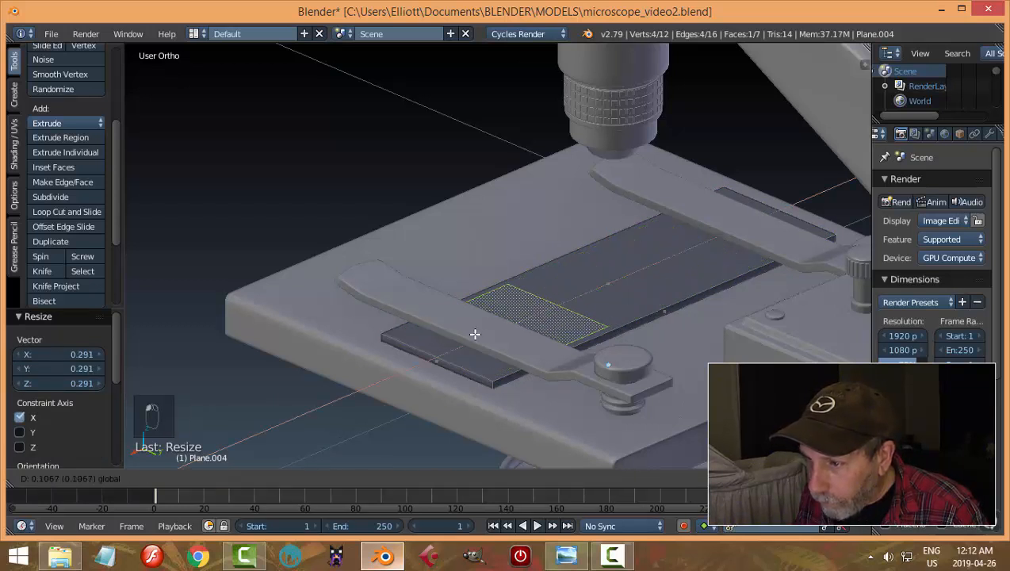
pyautogui.click(500, 336)
# Step: Separate the selected face from the slide into its own object and return to object mode
pyautogui.moveTo(534, 333); pyautogui.dragTo(541, 282, button='middle')
pyautogui.scroll(1, 530, 334)
pyautogui.scroll(2, 546, 283)
pyautogui.press('p')
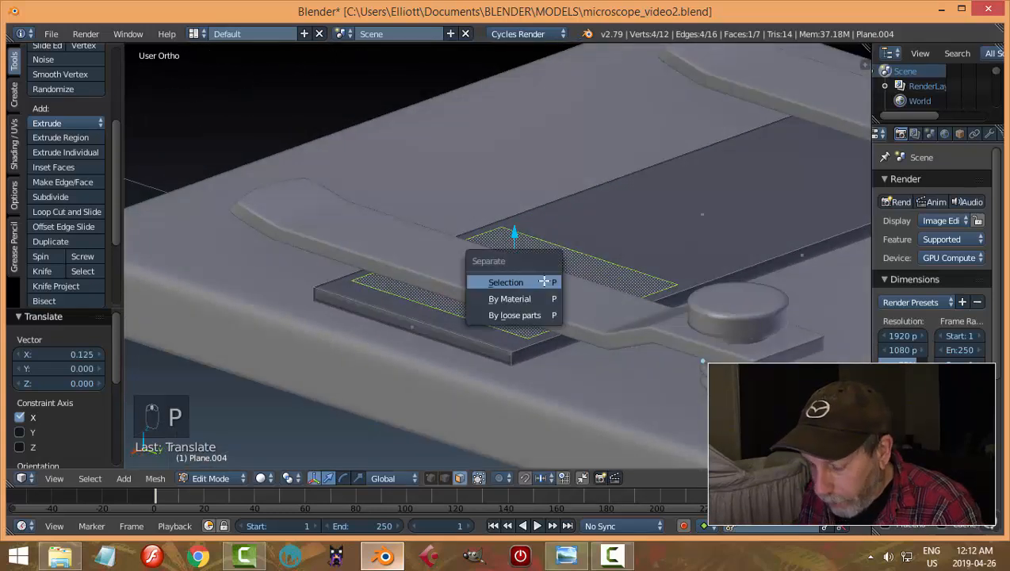
pyautogui.click(544, 281)
pyautogui.press('Tab')
pyautogui.click(442, 285)
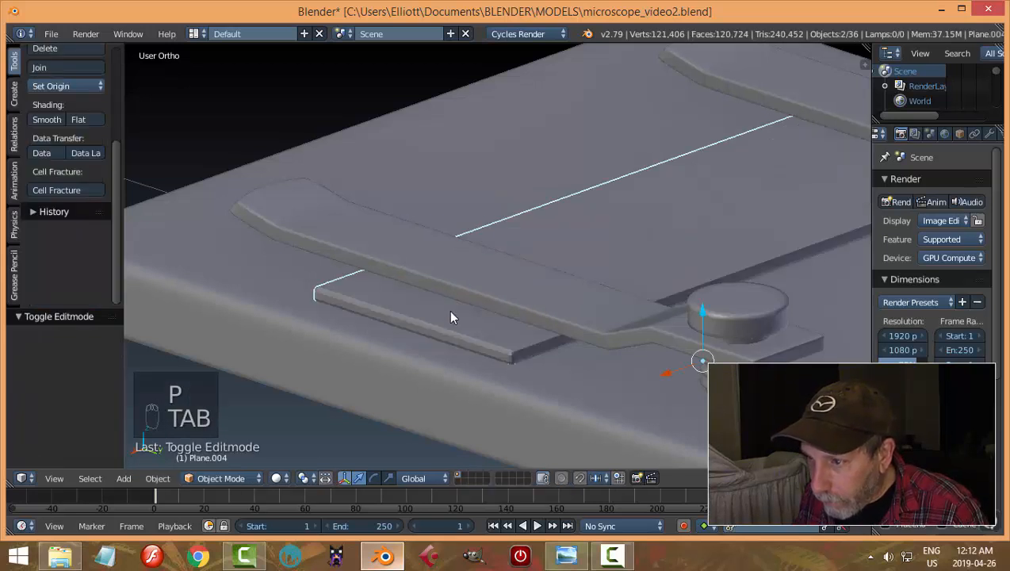
# Step: Set the origin of the separated face object to its geometry
pyautogui.rightClick(450, 315)
pyautogui.click(60, 85)
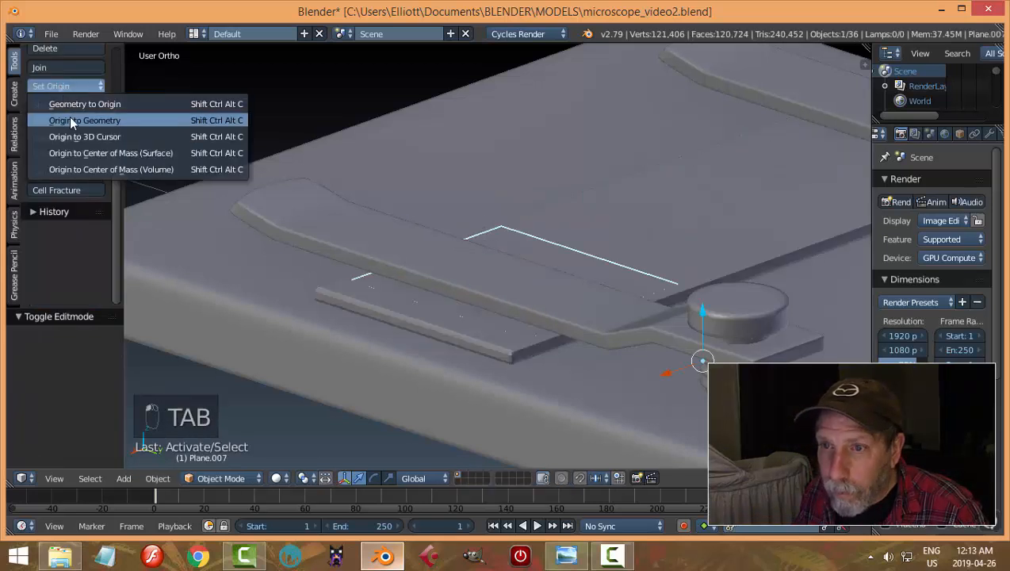
pyautogui.click(71, 120)
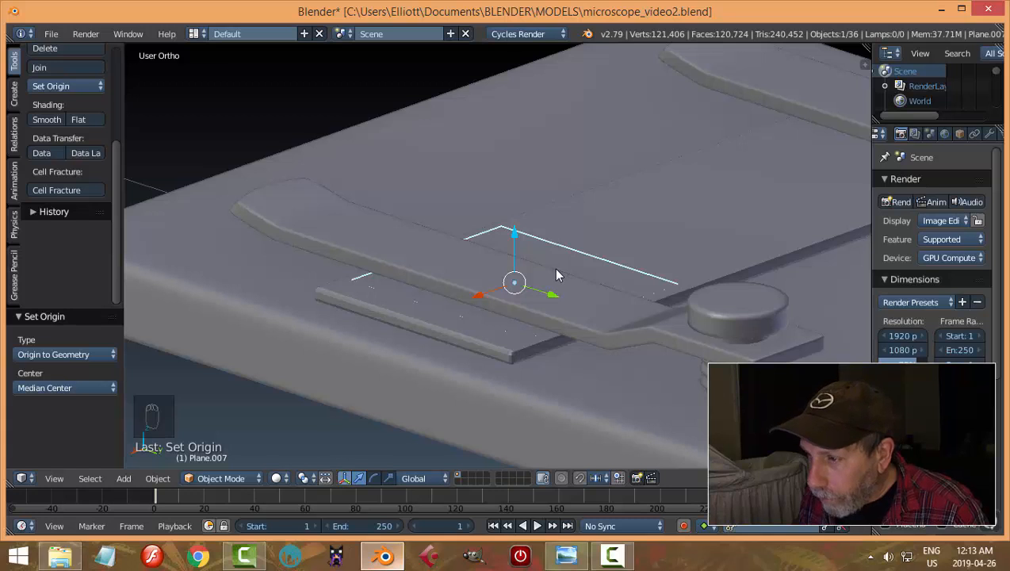
pyautogui.press('Tab')
pyautogui.press('a')
pyautogui.press('a')
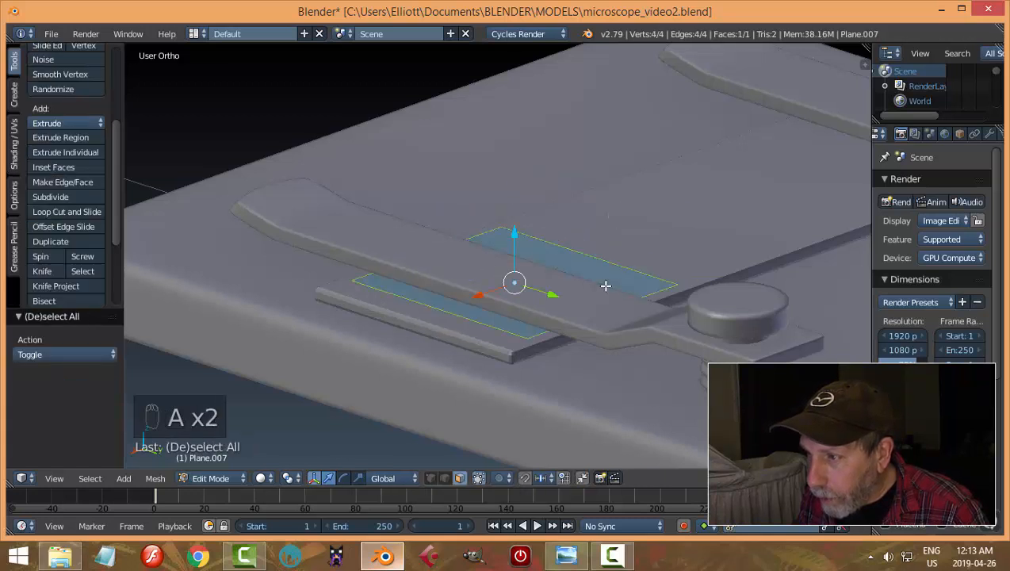
pyautogui.press('a')
pyautogui.press('Tab')
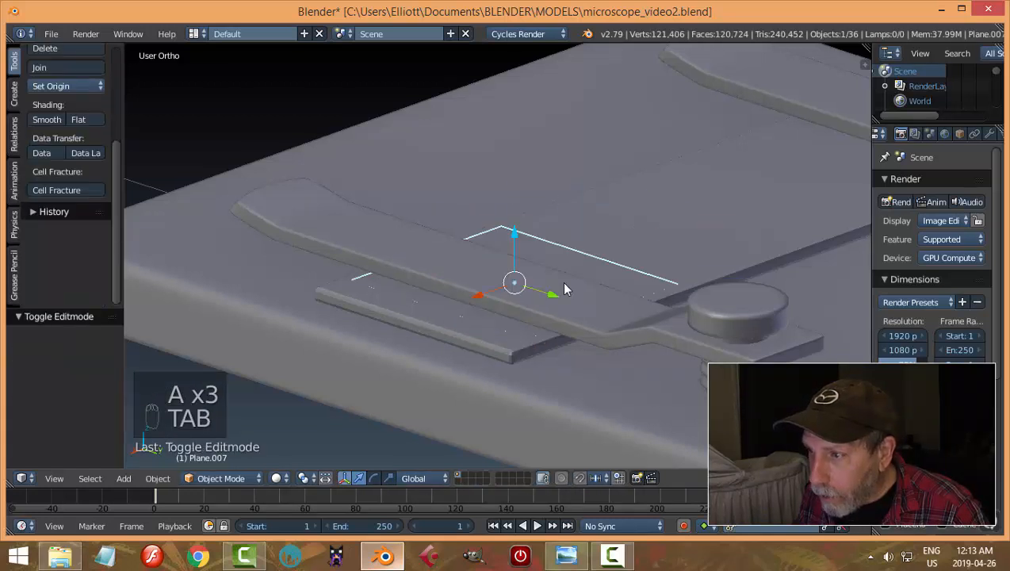
# Step: Add a Solidify modifier to the separated face and place it above the Bevel modifier in the stack
pyautogui.click(988, 134)
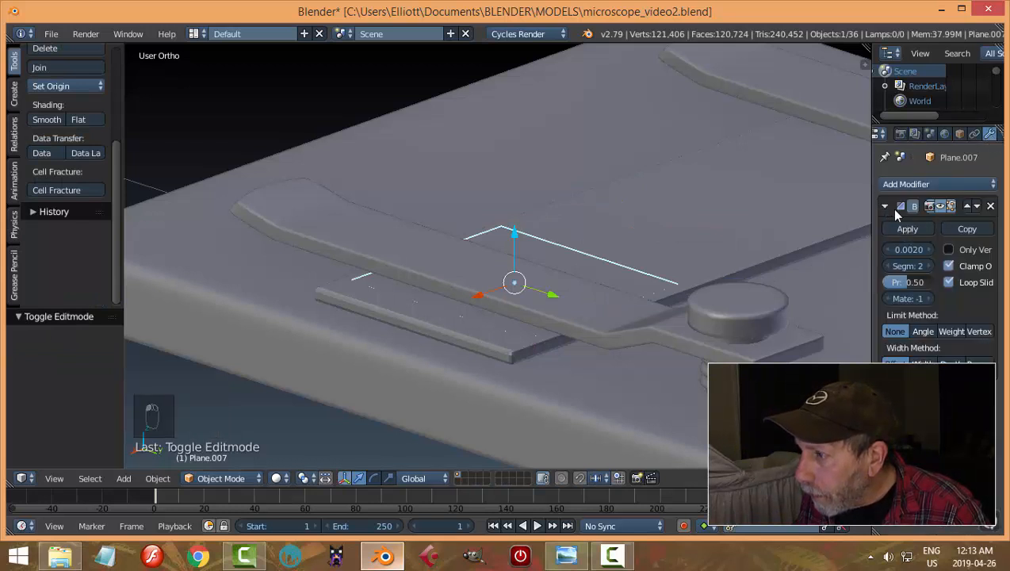
pyautogui.click(904, 184)
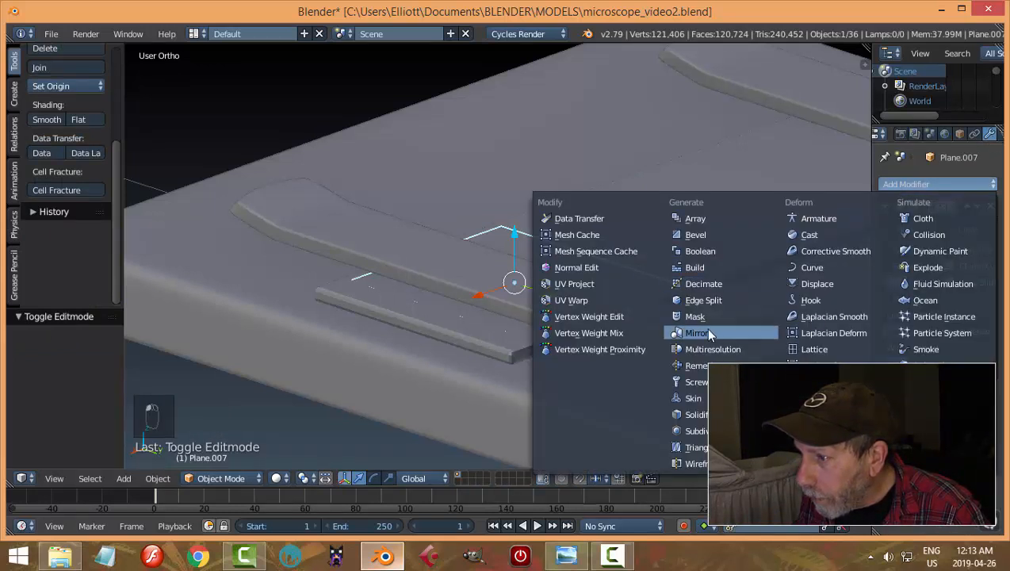
pyautogui.click(696, 413)
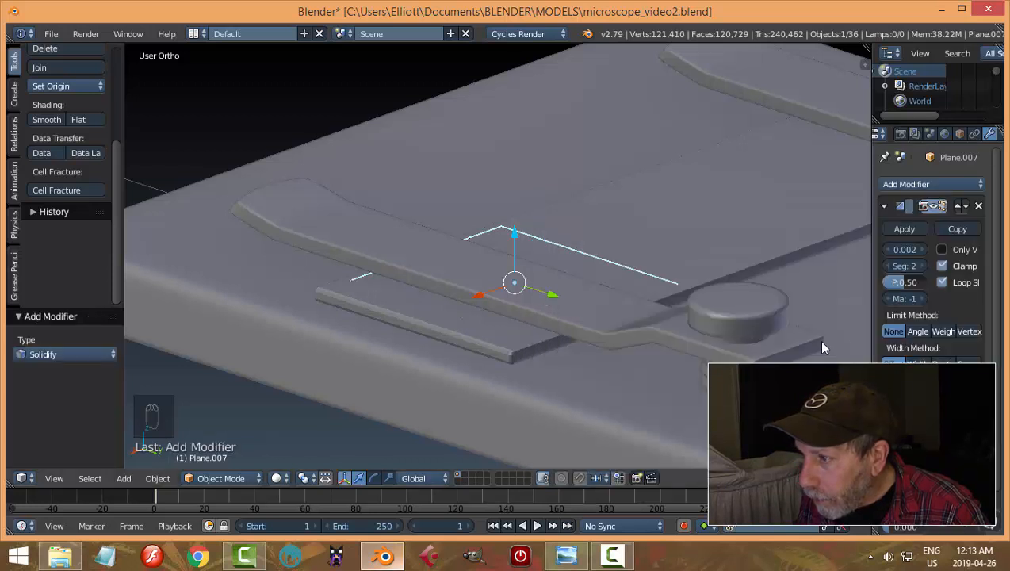
pyautogui.click(959, 389)
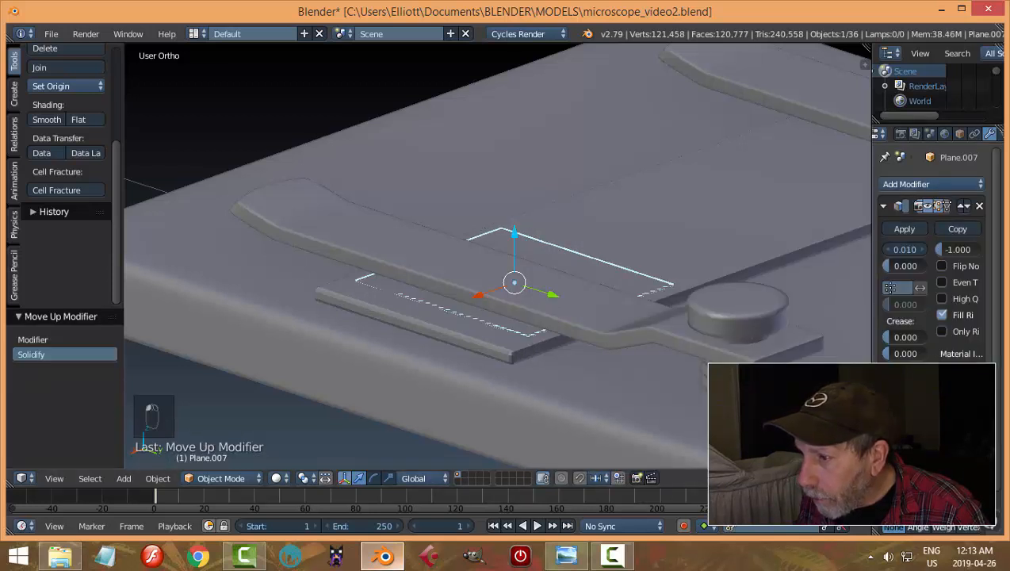
# Step: Raise the thin label plate 0.000239 along Z above the slide's surface, and deselect it
pyautogui.scroll(2, 594, 369)
pyautogui.press('a')
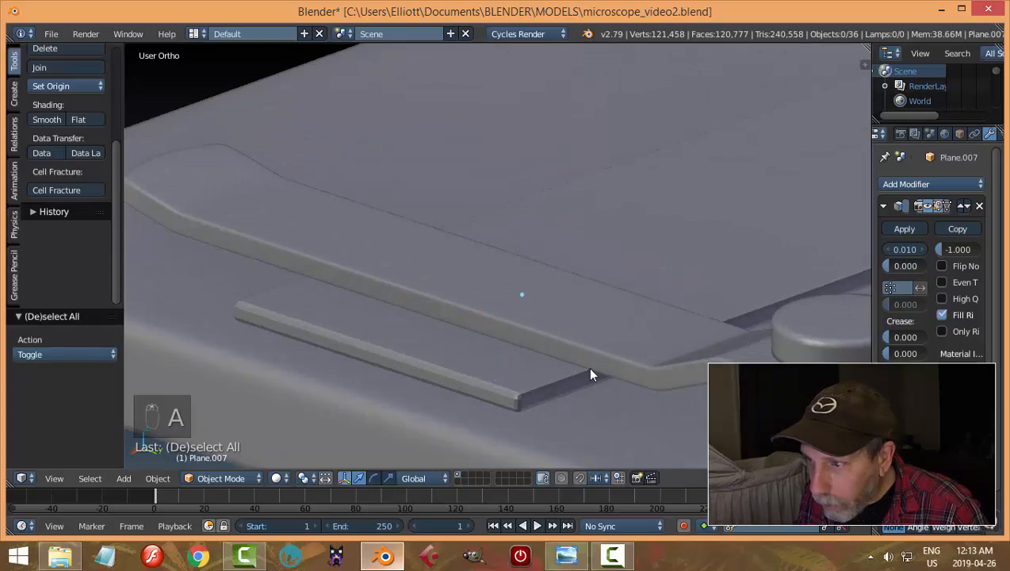
pyautogui.rightClick(599, 365)
pyautogui.moveTo(599, 364); pyautogui.dragTo(610, 347, button='middle')
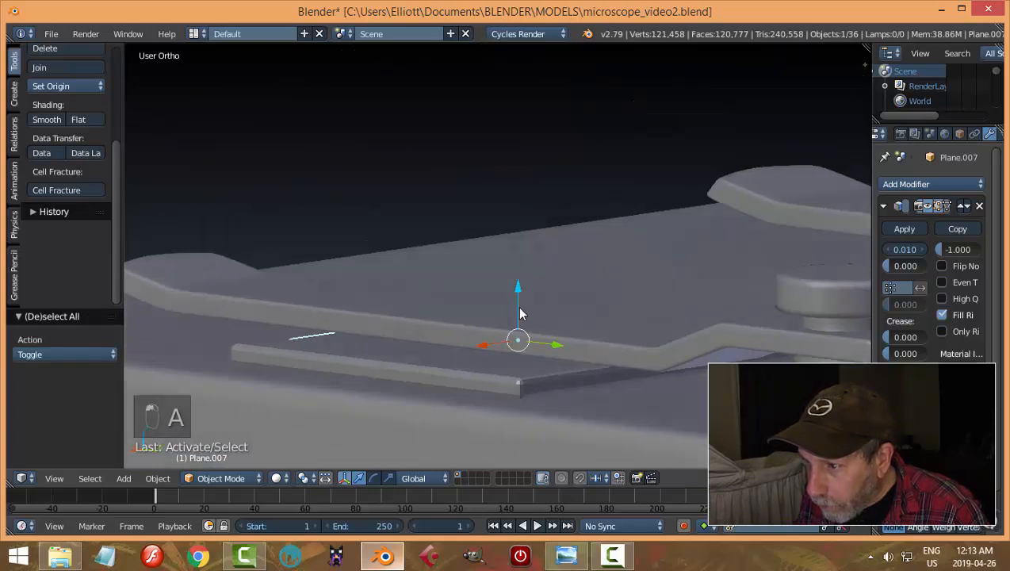
pyautogui.press('g')
pyautogui.press('z')
pyautogui.click(577, 312)
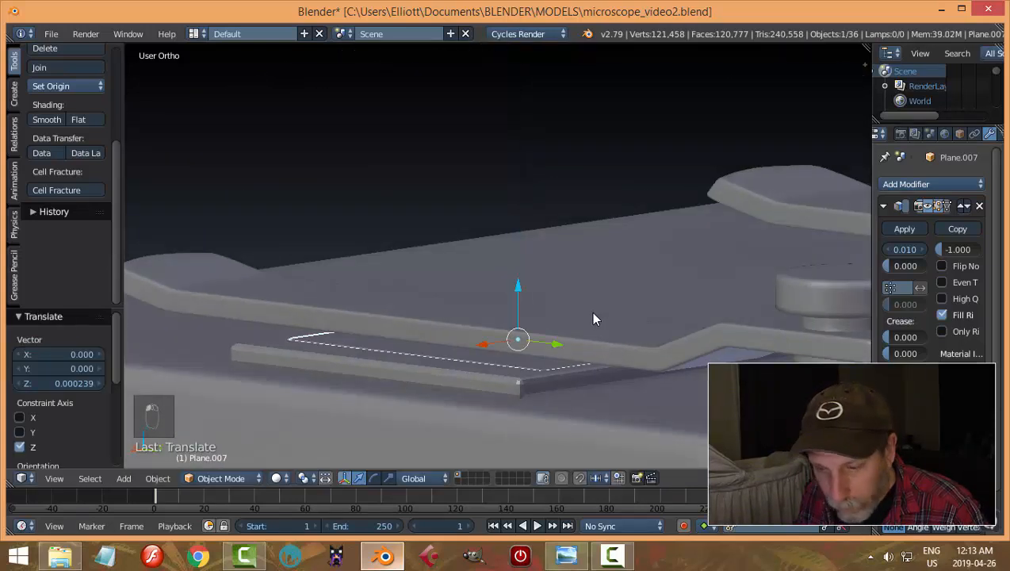
pyautogui.press('a')
pyautogui.moveTo(593, 311); pyautogui.dragTo(673, 303, button='middle')
pyautogui.scroll(-4, 630, 325)
pyautogui.scroll(-4, 597, 319)
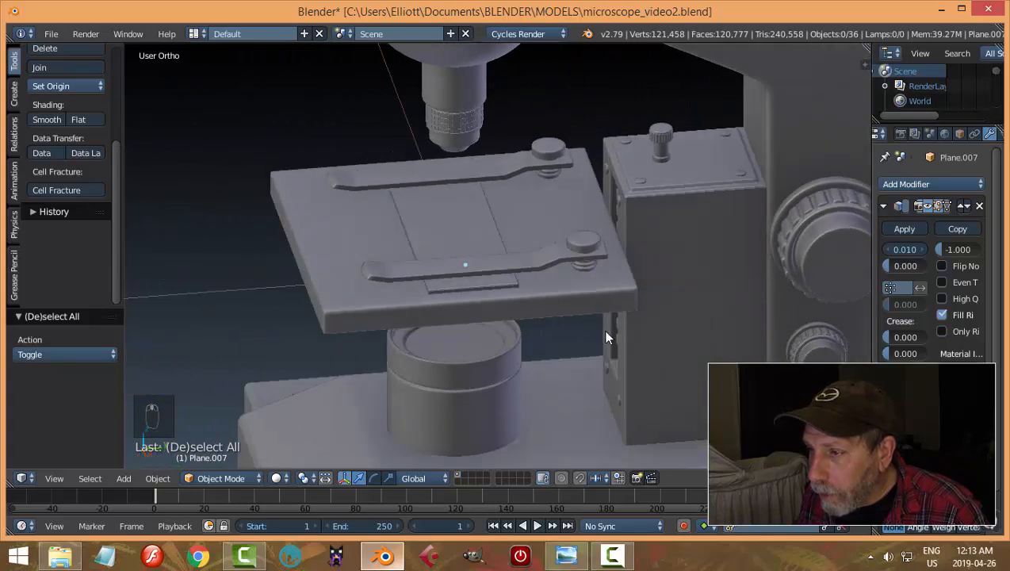
pyautogui.moveTo(606, 337); pyautogui.dragTo(558, 296, button='middle')
pyautogui.scroll(2, 465, 261)
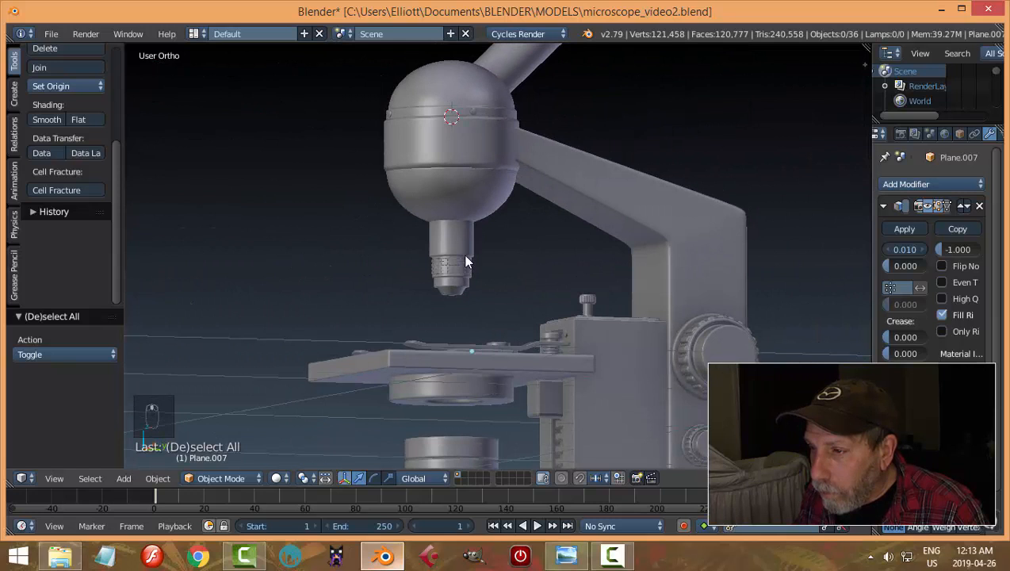
# Step: Duplicate the lower hemisphere of the microscope head and move the copy down 0.018 along Z
pyautogui.rightClick(450, 195)
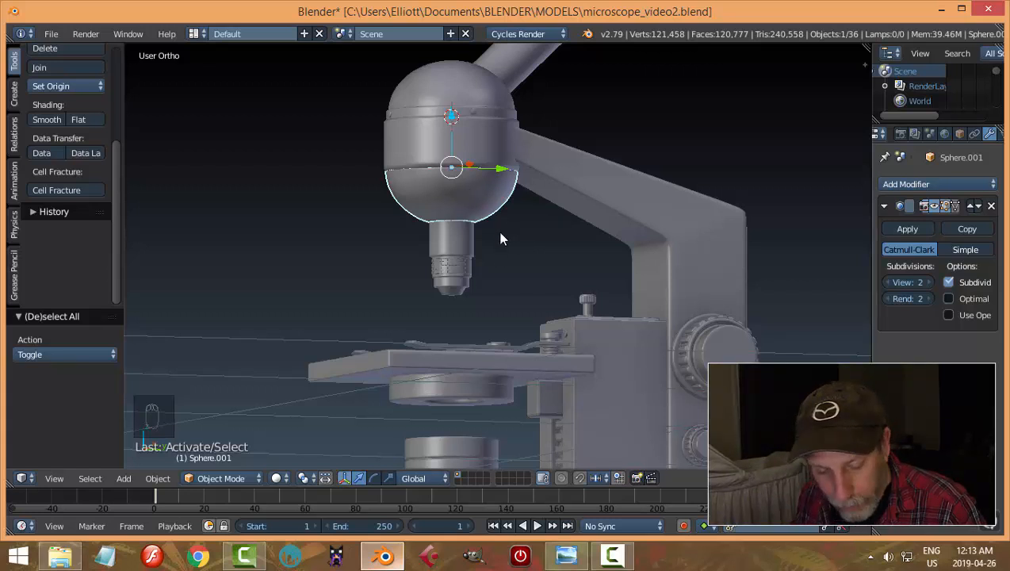
pyautogui.moveTo(513, 203); pyautogui.dragTo(566, 259, button='middle')
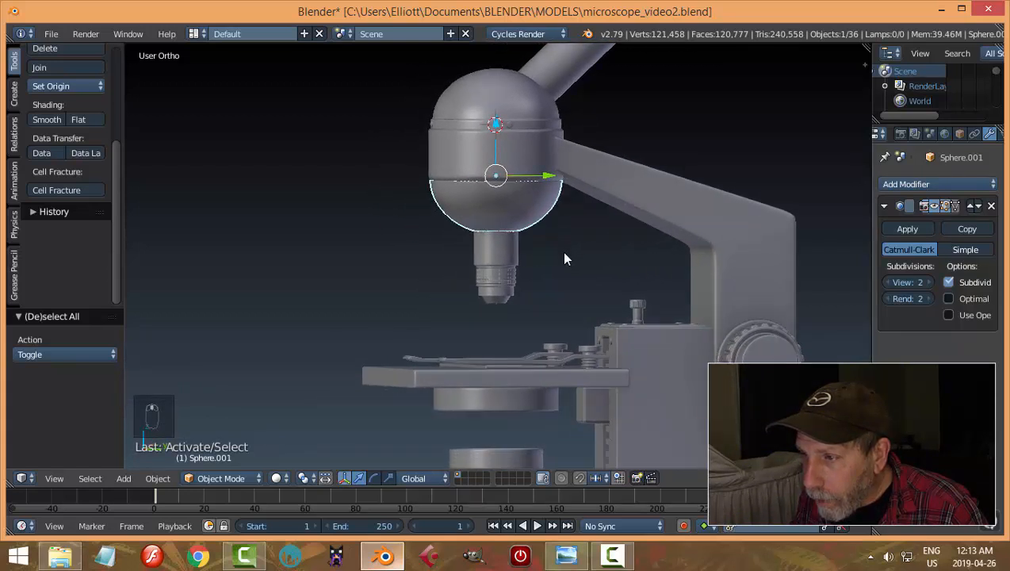
pyautogui.hotkey('shift', 'd')
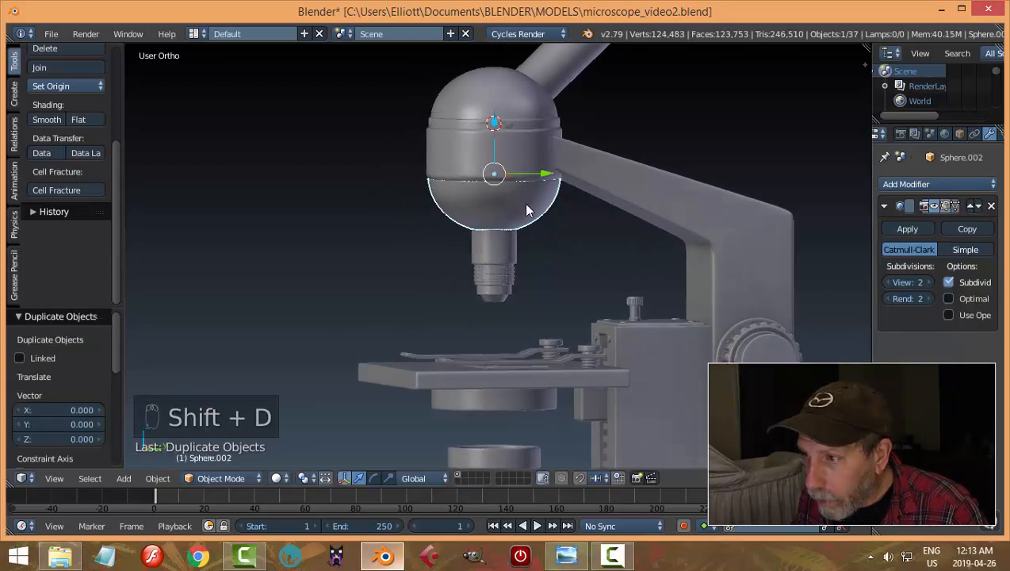
pyautogui.moveTo(493, 125); pyautogui.dragTo(577, 257)
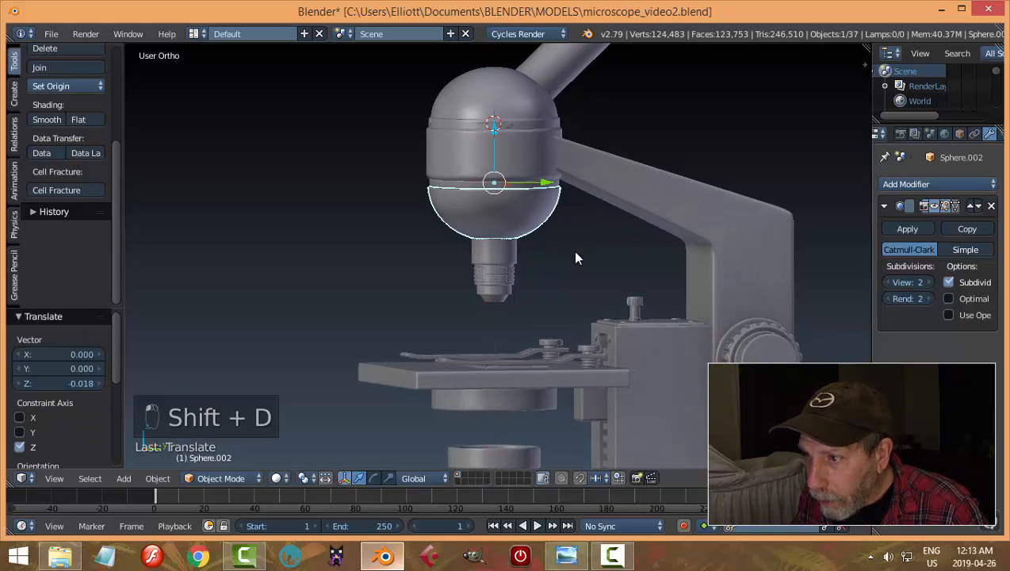
# Step: Flatten the duplicated hemisphere to 0.659 along Z and lower it another 0.057 toward the objective
pyautogui.press('s')
pyautogui.press('z')
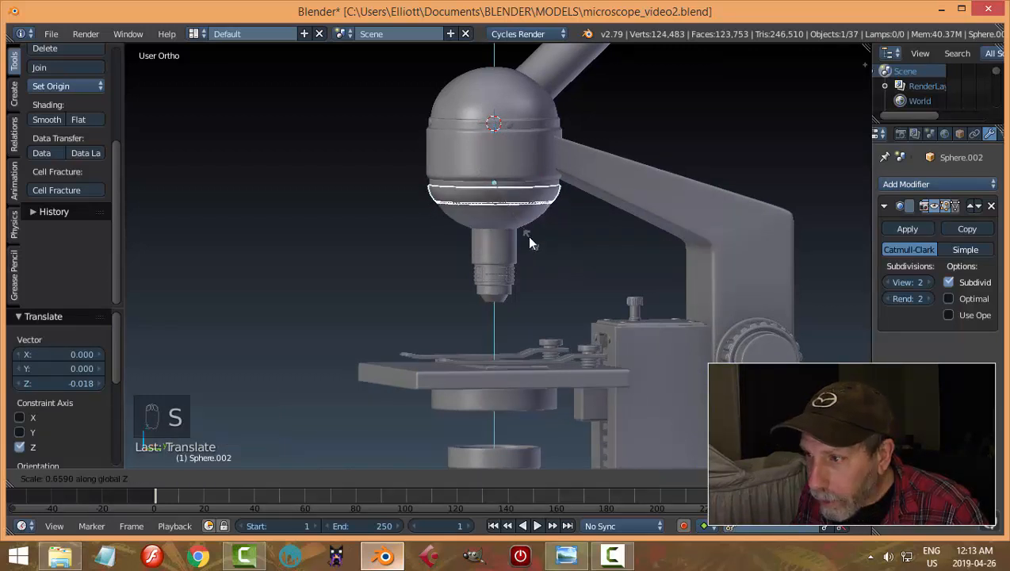
pyautogui.click(525, 241)
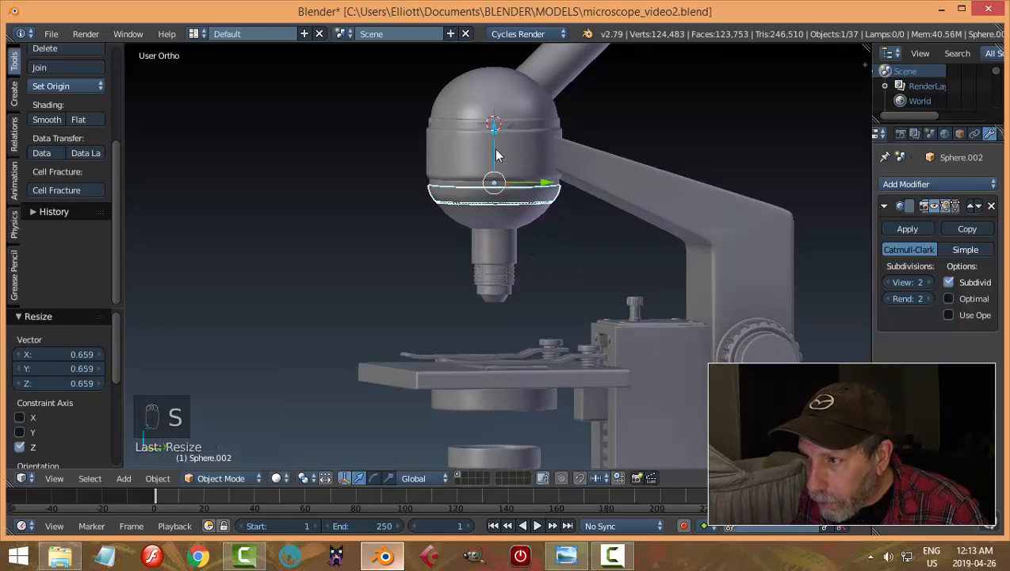
pyautogui.moveTo(497, 139); pyautogui.dragTo(547, 251)
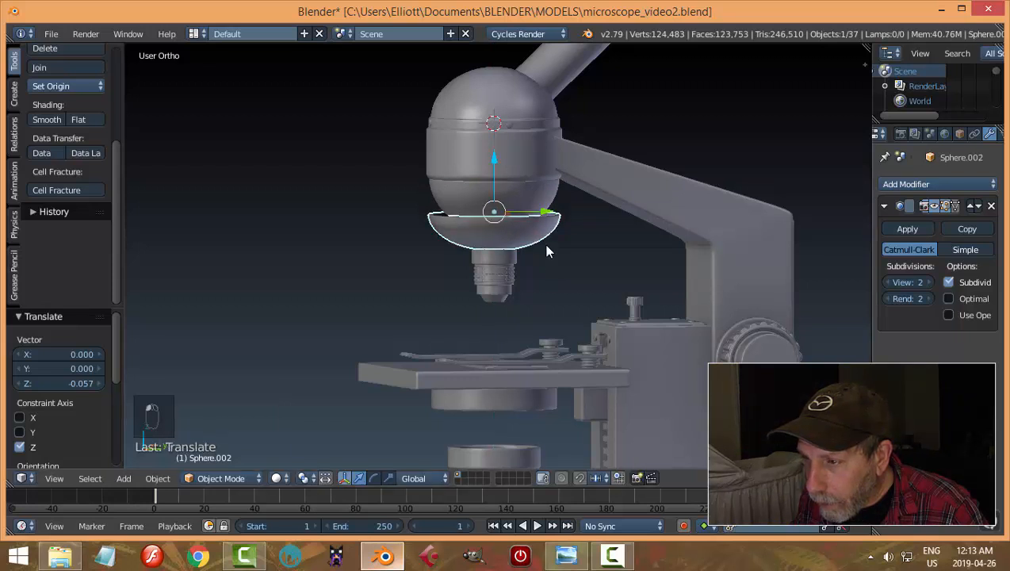
# Step: Flatten the lowered bowl again to 0.598 along Z and set its origin to geometry
pyautogui.press('s')
pyautogui.press('z')
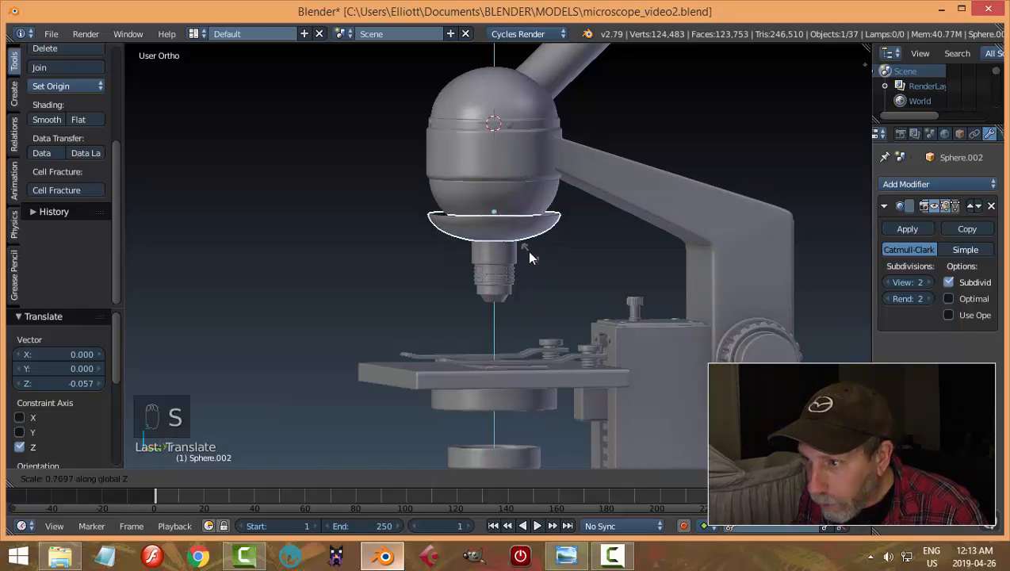
pyautogui.click(521, 243)
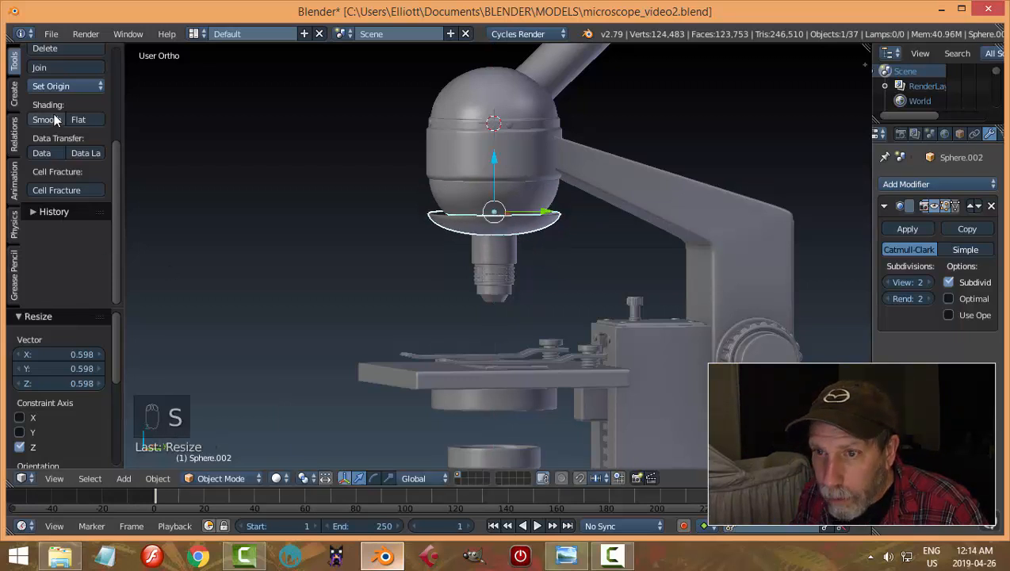
pyautogui.click(68, 85)
pyautogui.click(84, 116)
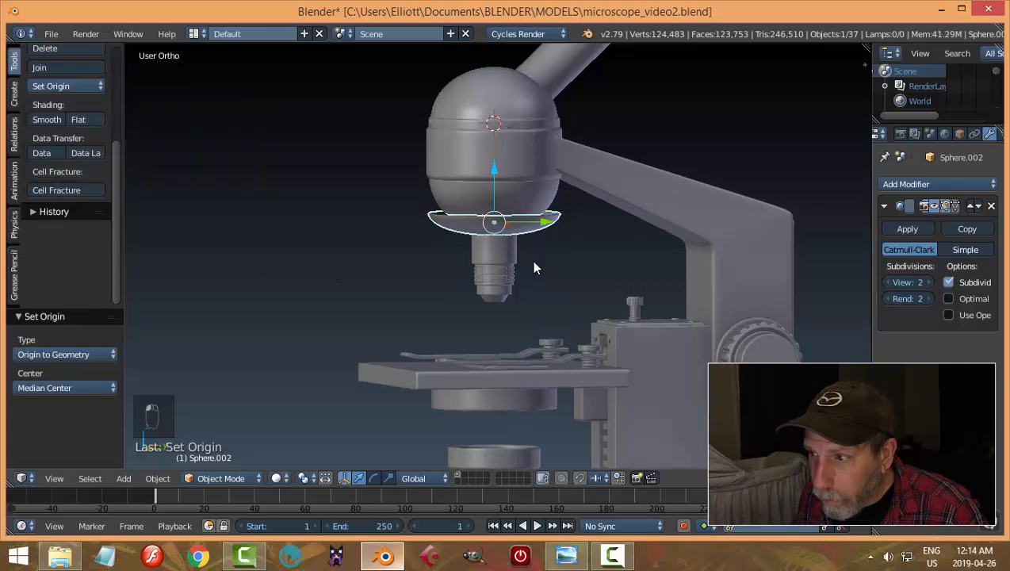
# Step: In edit mode, select the face loop around the bowl's top rim and delete its vertices
pyautogui.moveTo(563, 256)
pyautogui.mouseDown(button='middle')
pyautogui.moveTo(530, 281)
pyautogui.moveTo(557, 265)
pyautogui.moveTo(564, 241)
pyautogui.moveTo(557, 270)
pyautogui.mouseUp(button='middle')
pyautogui.scroll(2, 555, 264)
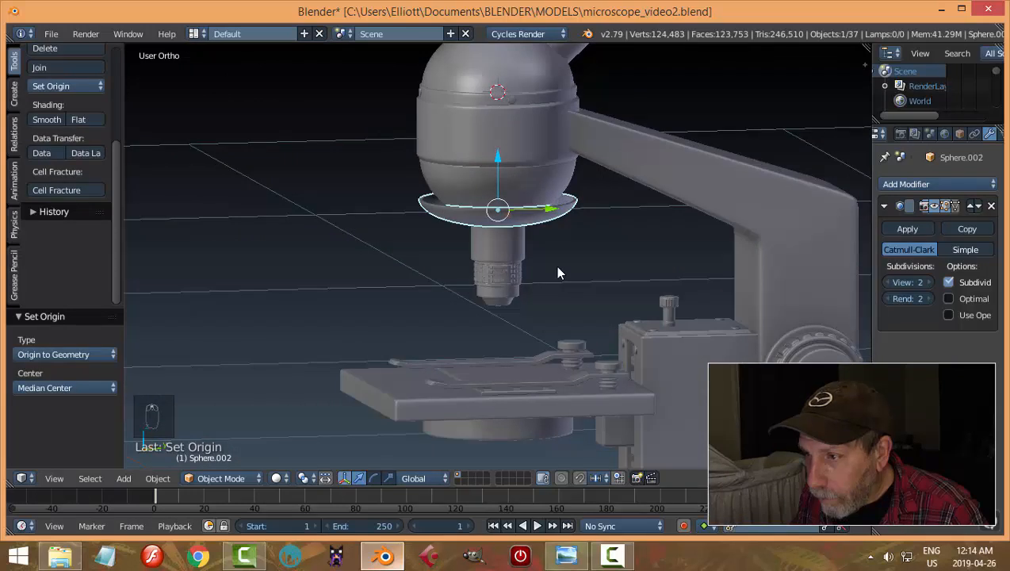
pyautogui.press('Tab')
pyautogui.click(643, 270)
pyautogui.scroll(6, 586, 225)
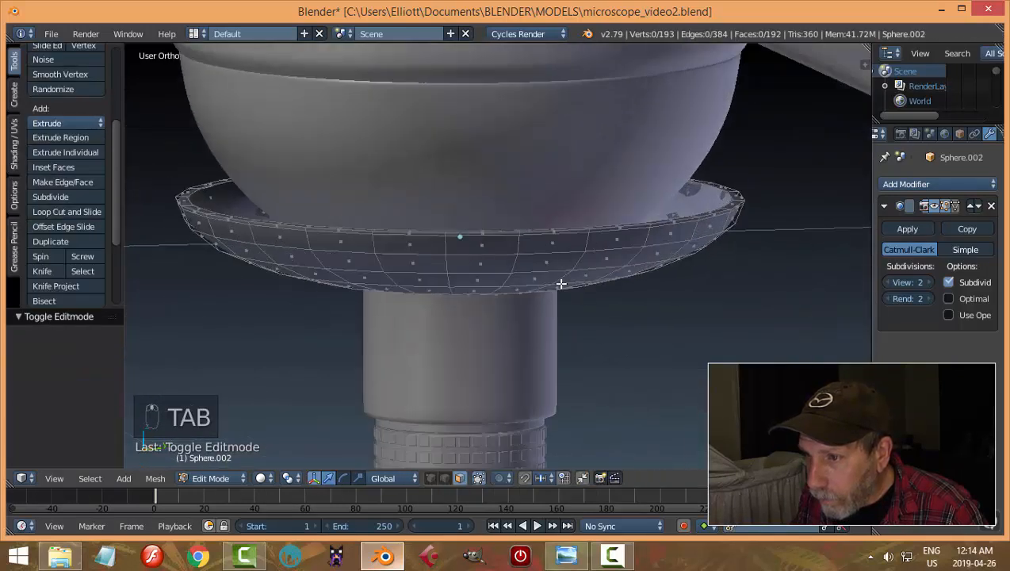
pyautogui.scroll(4, 555, 309)
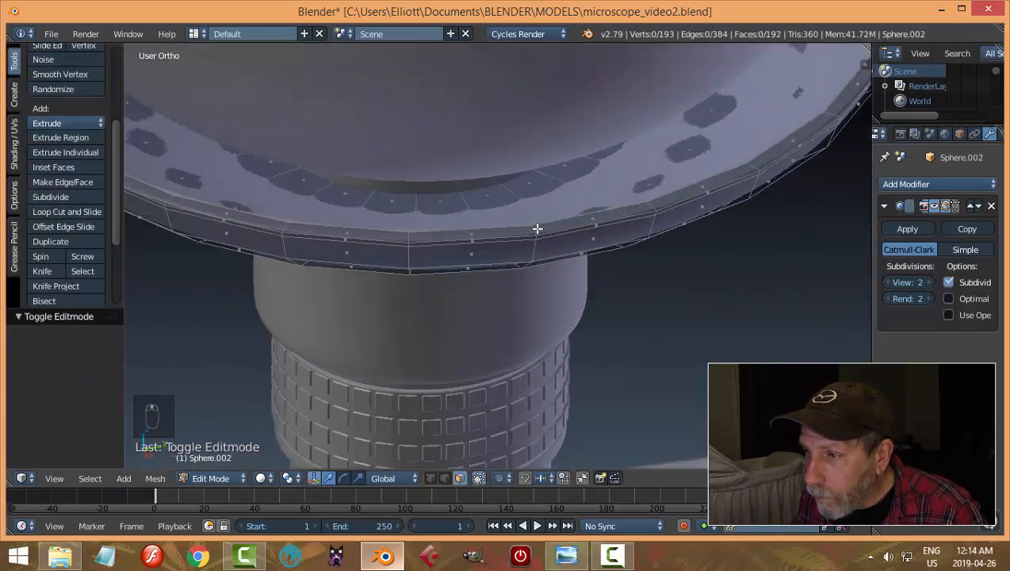
pyautogui.keyDown('alt'); pyautogui.rightClick(538, 229); pyautogui.keyUp('alt')
pyautogui.moveTo(588, 267); pyautogui.dragTo(591, 230, button='middle')
pyautogui.press('x')
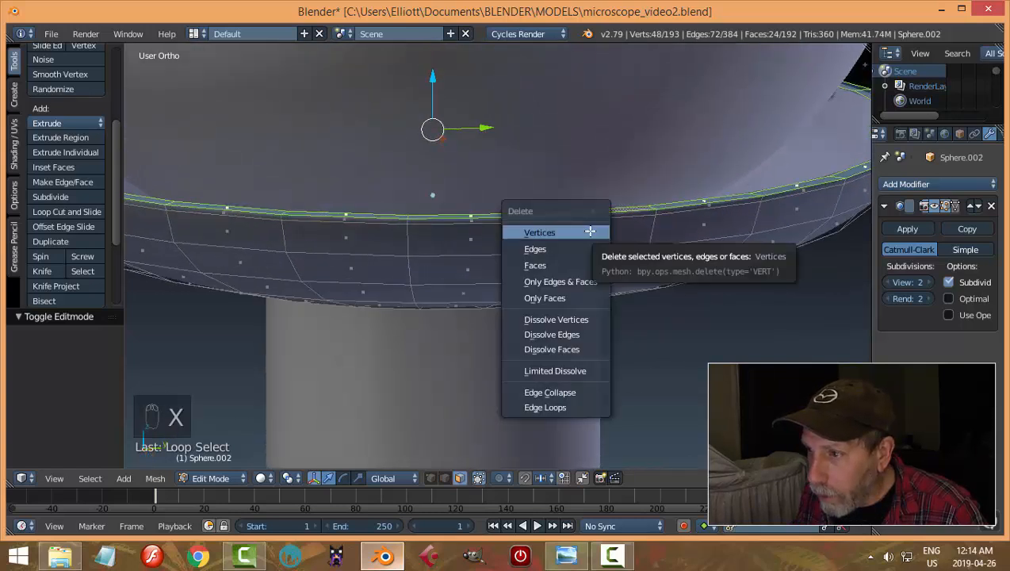
pyautogui.click(589, 232)
# Step: Select the bowl's open top edge loop by vertices, extrude it slightly upward, and extrude it outward at scale 1.031
pyautogui.hotkey('ctrl', 'Tab')
pyautogui.click(551, 233)
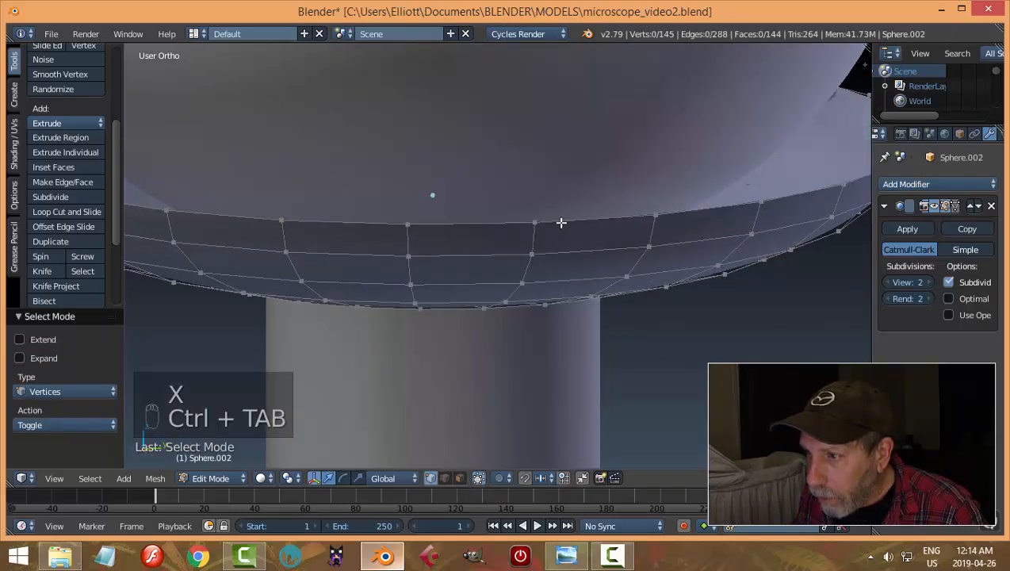
pyautogui.keyDown('alt'); pyautogui.rightClick(595, 233); pyautogui.keyUp('alt')
pyautogui.moveTo(595, 233); pyautogui.dragTo(614, 262, button='middle')
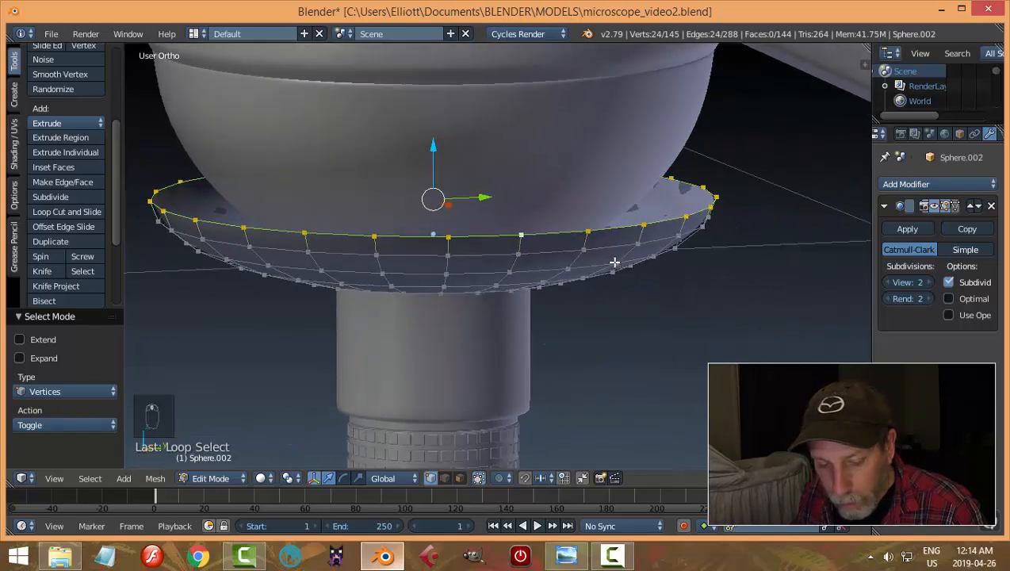
pyautogui.press('e')
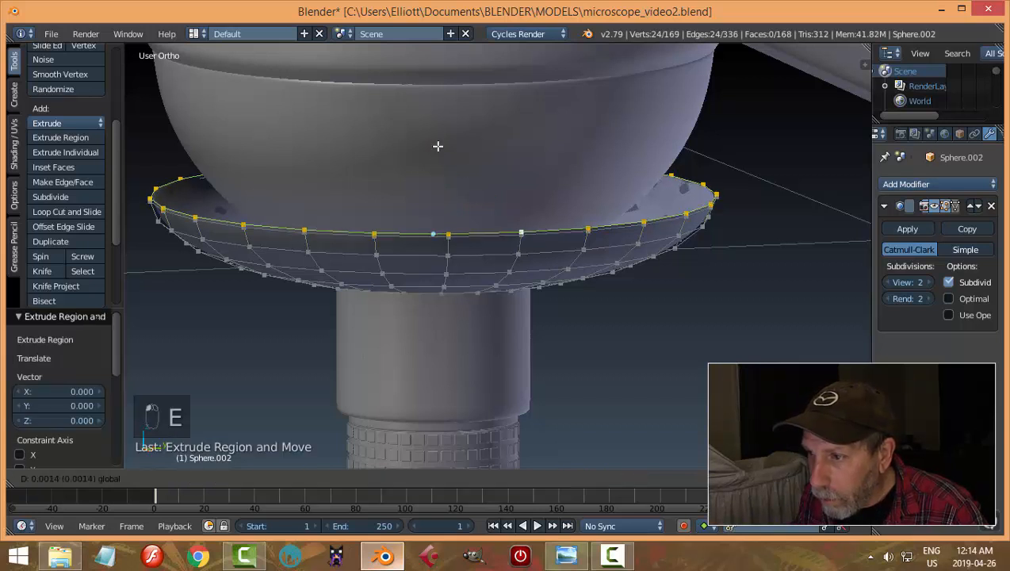
pyautogui.click(438, 150)
pyautogui.press('e')
pyautogui.click(510, 232)
pyautogui.press('s')
pyautogui.click(516, 233)
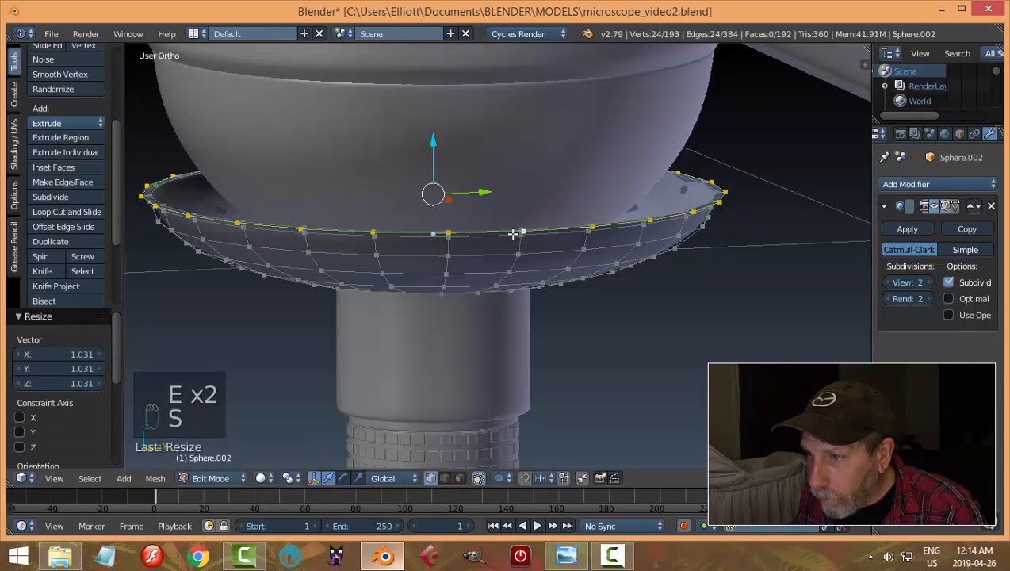
# Step: Extrude the bowl's flared rim 0.006 upward along Z
pyautogui.press('e')
pyautogui.click(514, 234)
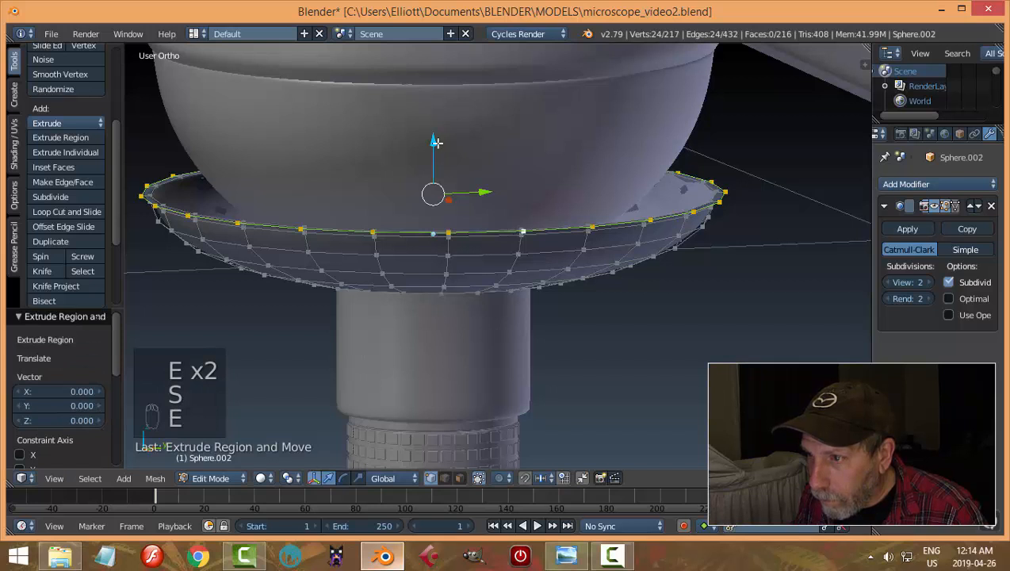
pyautogui.moveTo(437, 142); pyautogui.dragTo(436, 131)
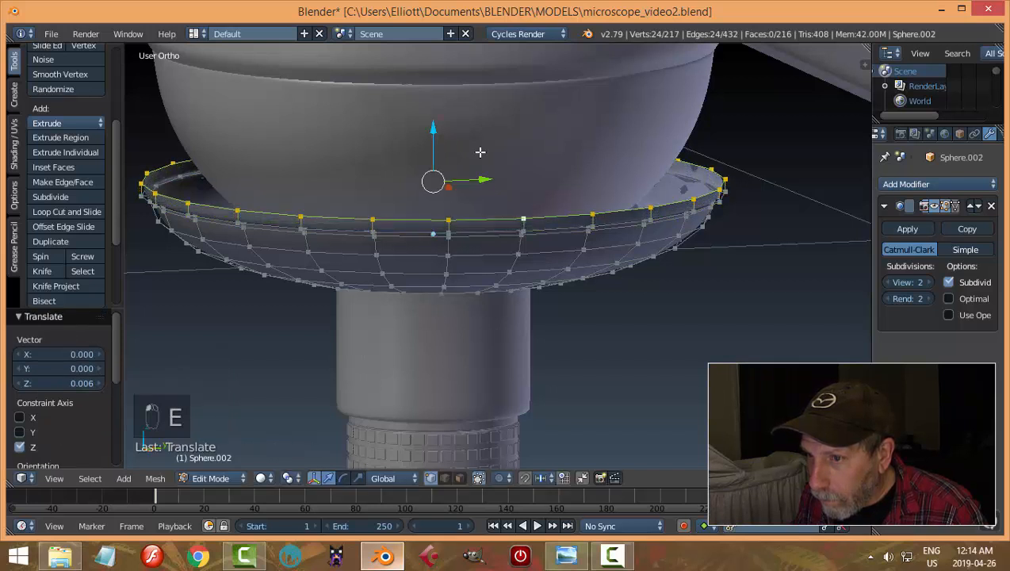
# Step: Extrude the upper rim loop inward at scale 0.927 and widen the new loop by 1.054
pyautogui.press('e')
pyautogui.click(603, 215)
pyautogui.press('s')
pyautogui.click(590, 214)
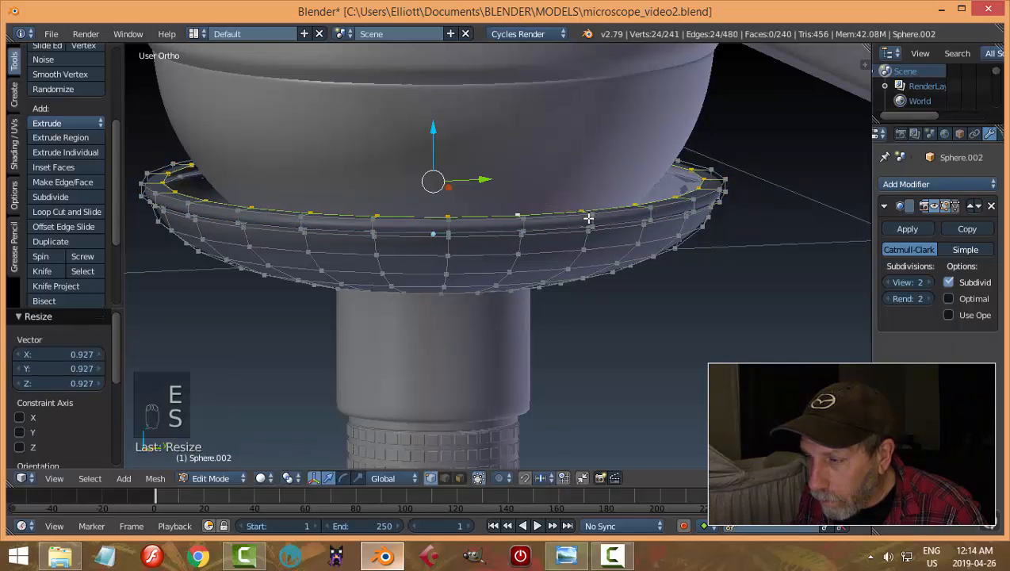
pyautogui.press('s')
pyautogui.click(680, 237)
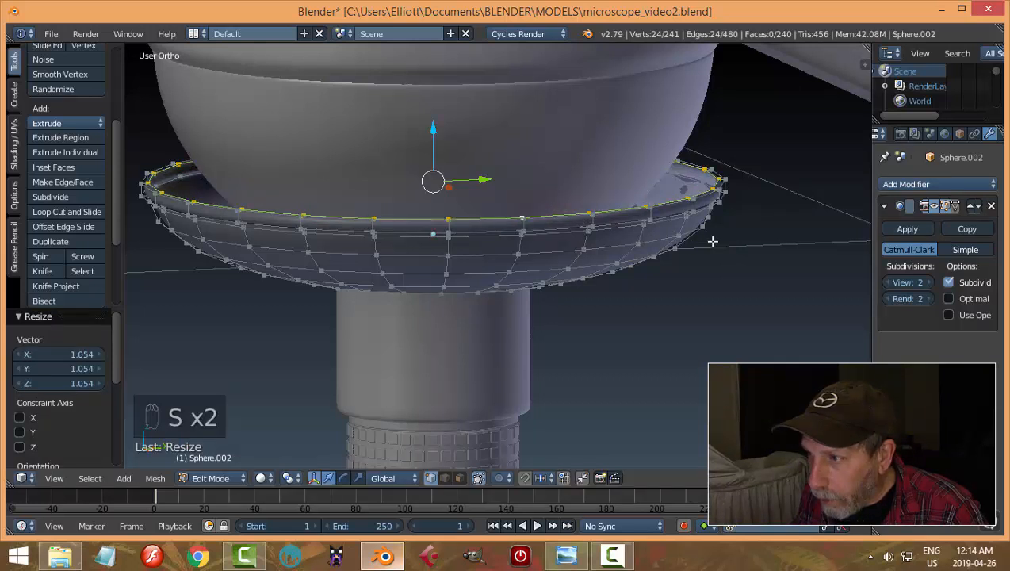
# Step: Extrude the inner rim loop further inward at scale 0.443 to cover the bowl's top, and deselect everything
pyautogui.press('e')
pyautogui.press('s')
pyautogui.click(560, 230)
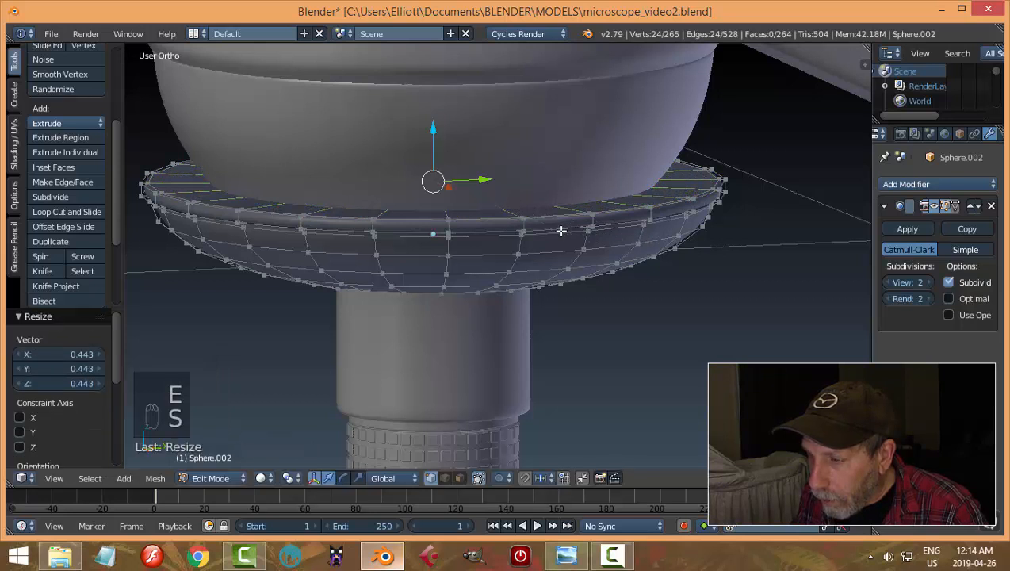
pyautogui.press('a')
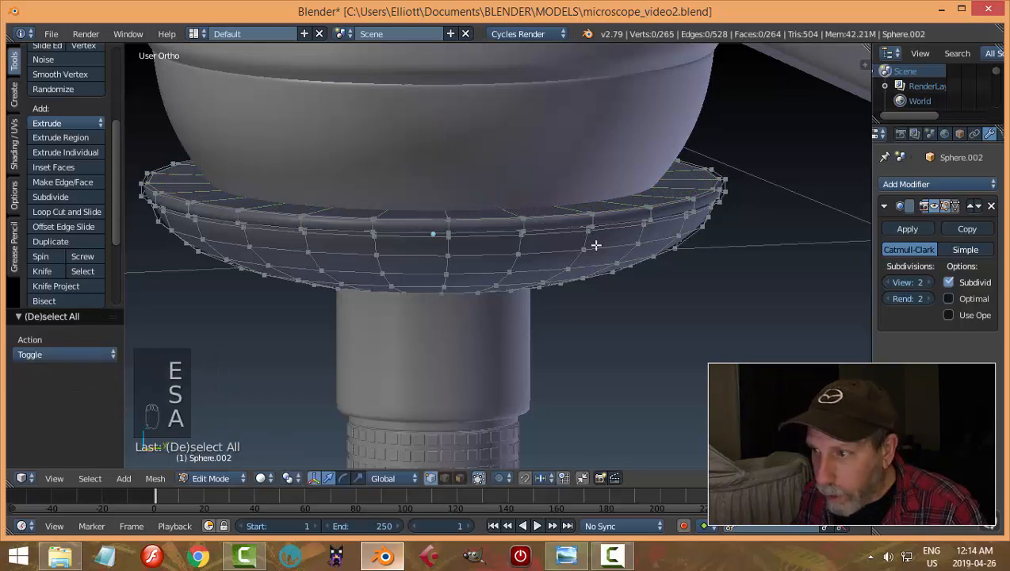
# Step: Add two supporting loop cuts around the rim's vertical wall, one near its upper edge and one near its lower edge
pyautogui.hotkey('ctrl', 'r')
pyautogui.click(525, 226)
pyautogui.click(525, 225)
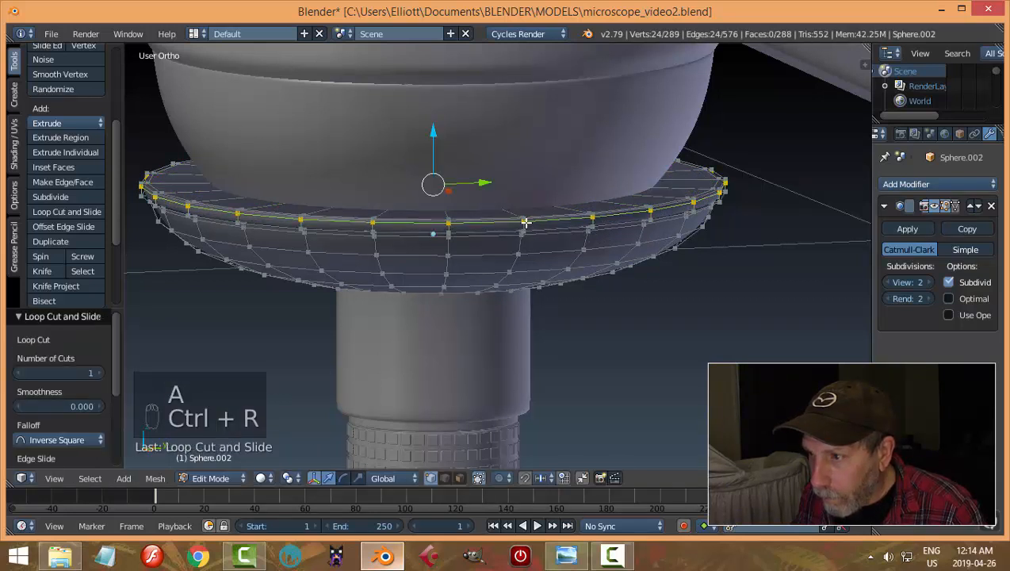
pyautogui.scroll(2, 543, 242)
pyautogui.scroll(1, 543, 242)
pyautogui.hotkey('ctrl', 'r')
pyautogui.click(549, 199)
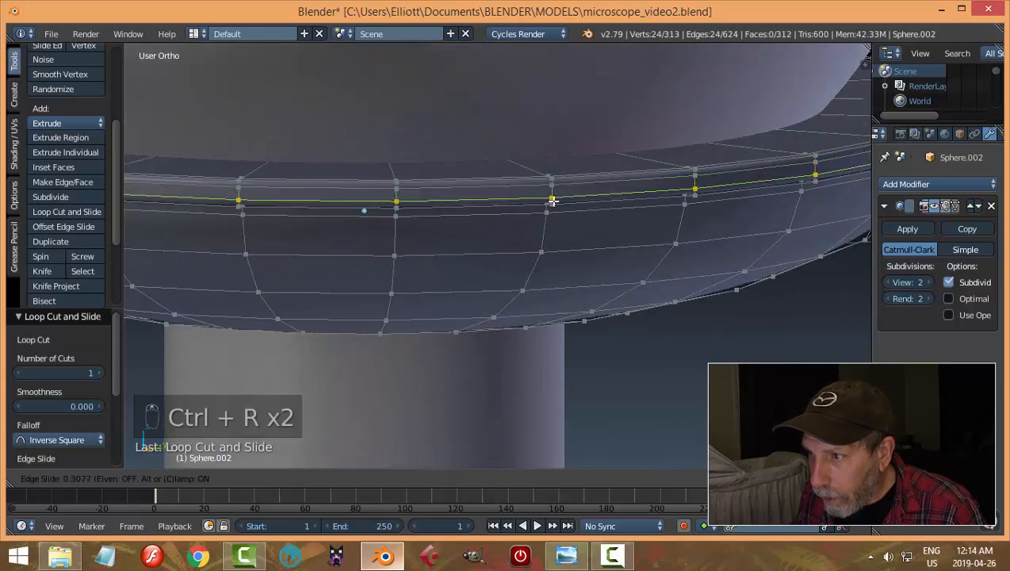
pyautogui.click(552, 203)
pyautogui.moveTo(582, 227); pyautogui.dragTo(585, 215, button='middle')
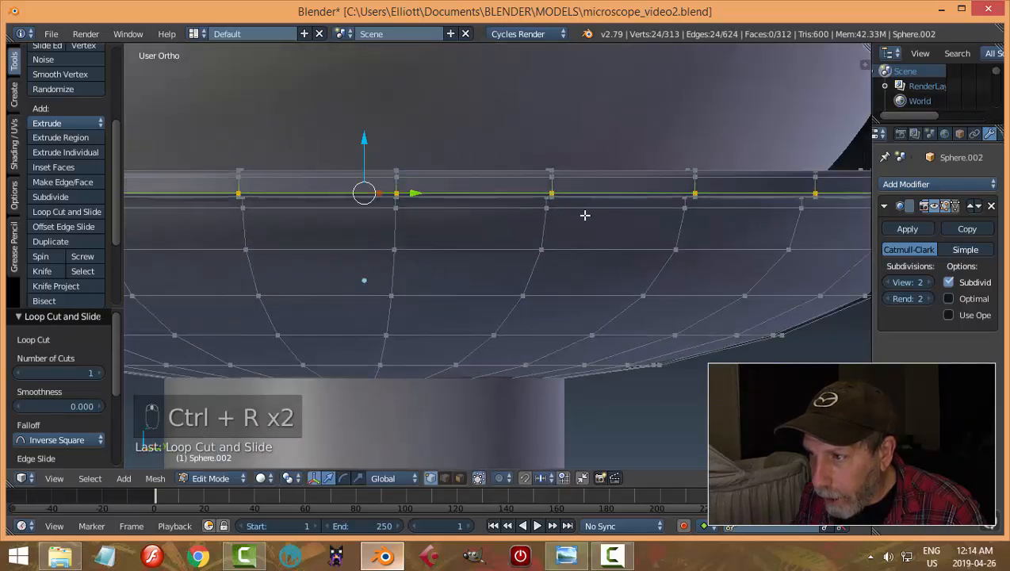
# Step: Deselect the mesh, return to object mode, and deselect the bowl
pyautogui.press('a')
pyautogui.press('Tab')
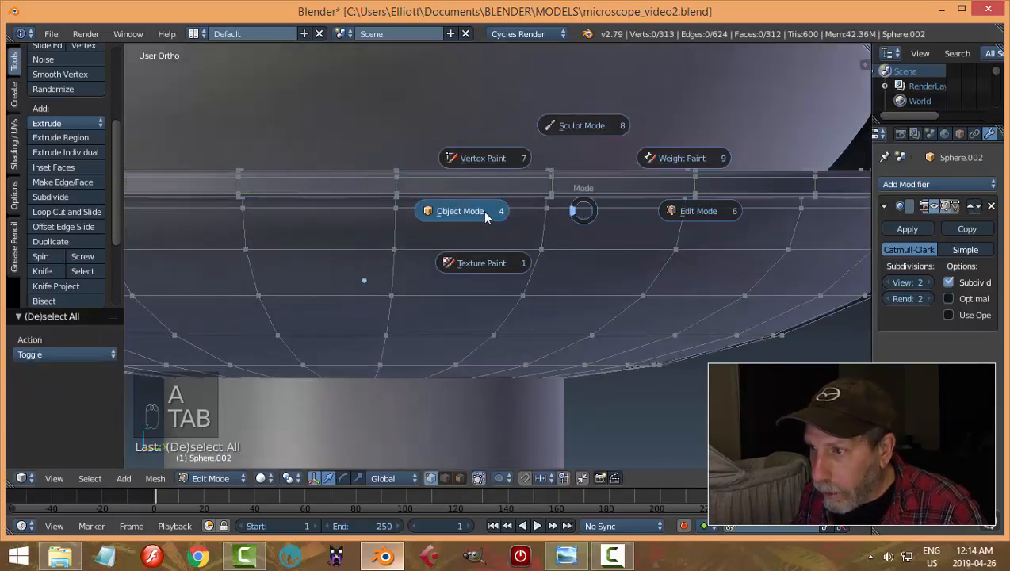
pyautogui.click(482, 210)
pyautogui.scroll(-2, 617, 214)
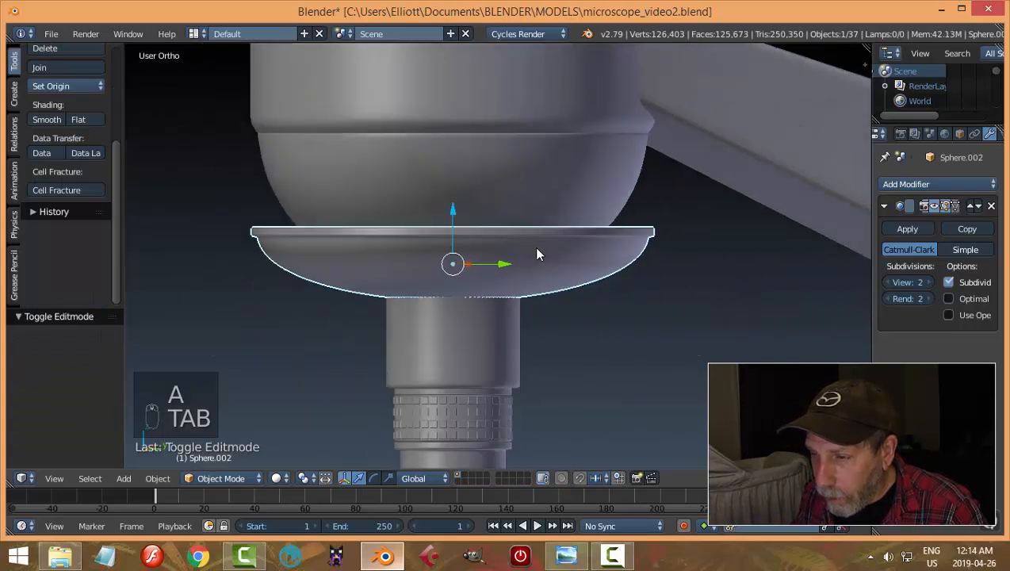
pyautogui.press('a')
pyautogui.moveTo(553, 235)
pyautogui.mouseDown(button='middle')
pyautogui.moveTo(547, 259)
pyautogui.moveTo(550, 236)
pyautogui.mouseUp(button='middle')
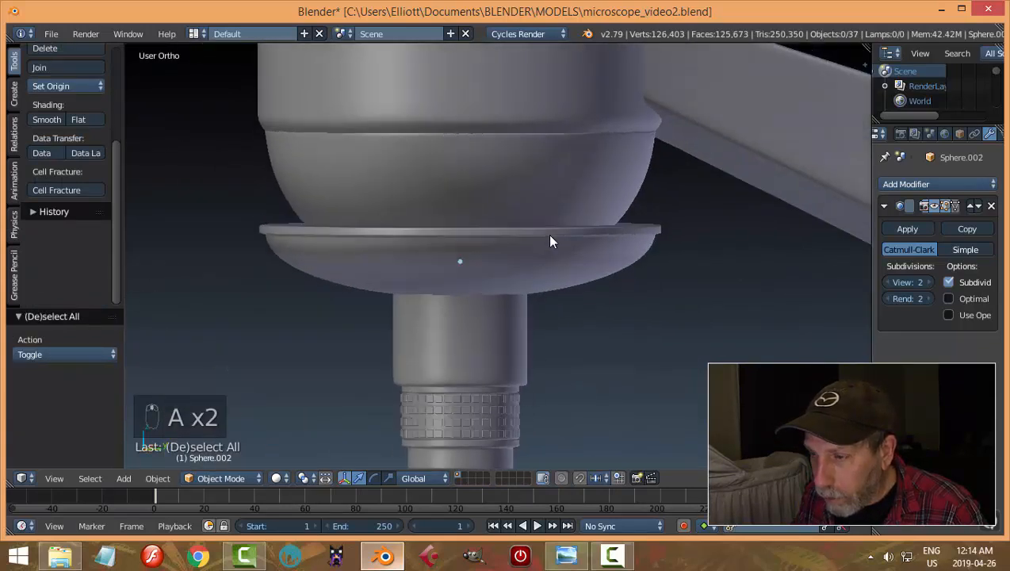
pyautogui.scroll(-5, 525, 241)
# Step: In the right view, tilt the bowl -10.5° about X, shift it slightly along Y away from the arm, and deselect it
pyautogui.rightClick(525, 247)
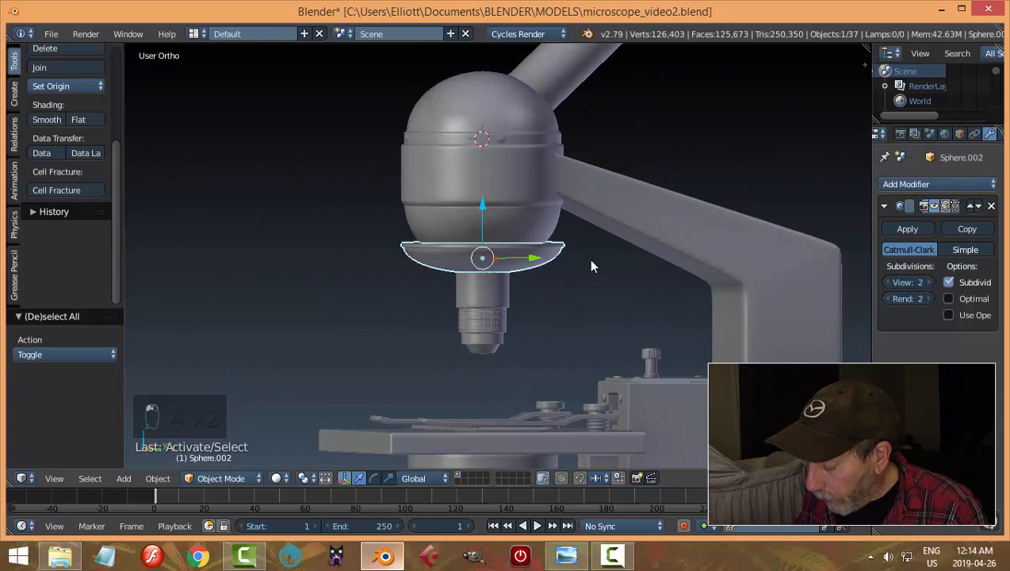
pyautogui.press('KP_3')
pyautogui.press('r')
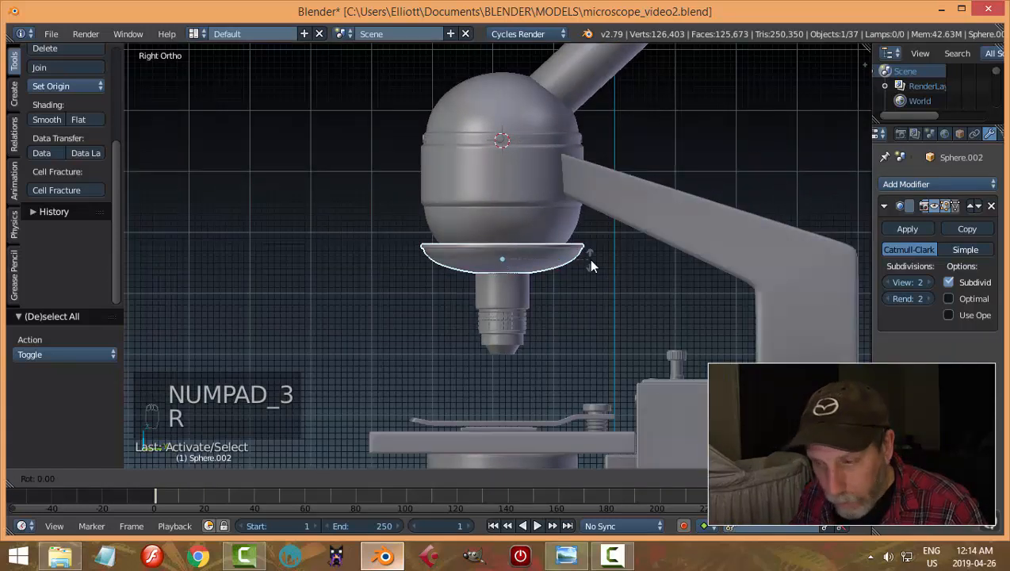
pyautogui.click(585, 280)
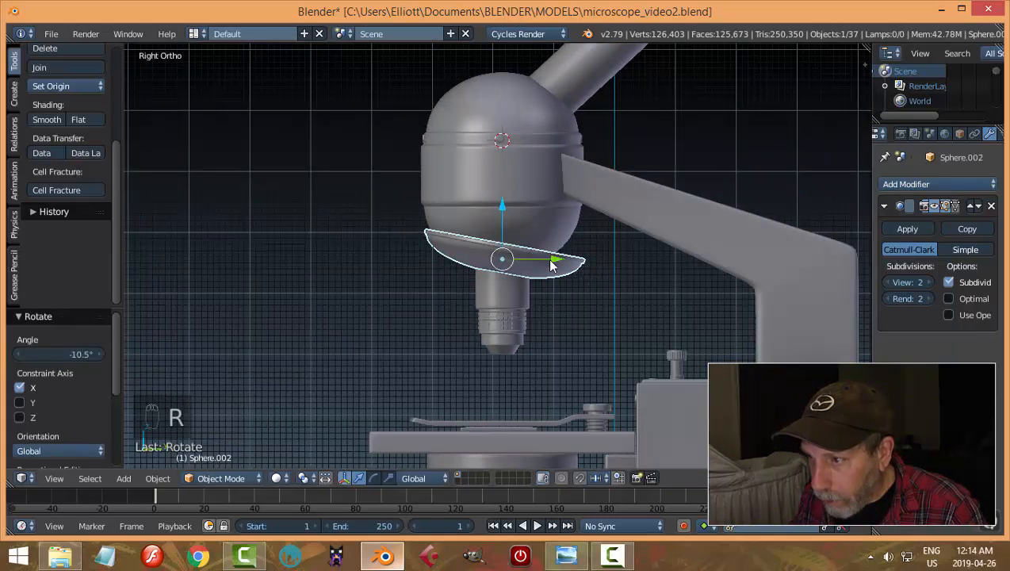
pyautogui.moveTo(553, 259)
pyautogui.mouseDown()
pyautogui.moveTo(516, 258)
pyautogui.moveTo(546, 266)
pyautogui.mouseUp()
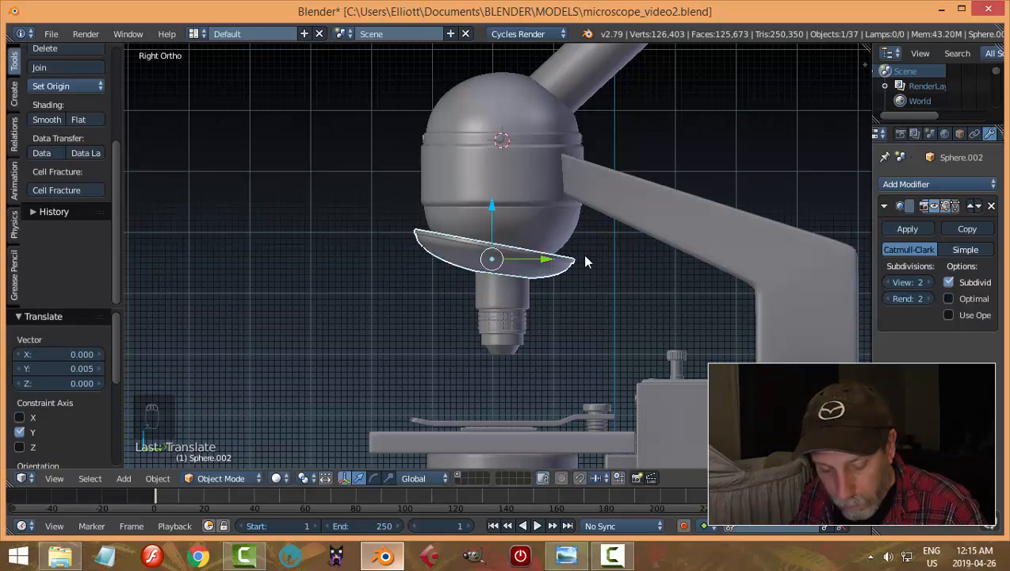
pyautogui.press('a')
pyautogui.moveTo(585, 262); pyautogui.dragTo(604, 247, button='middle')
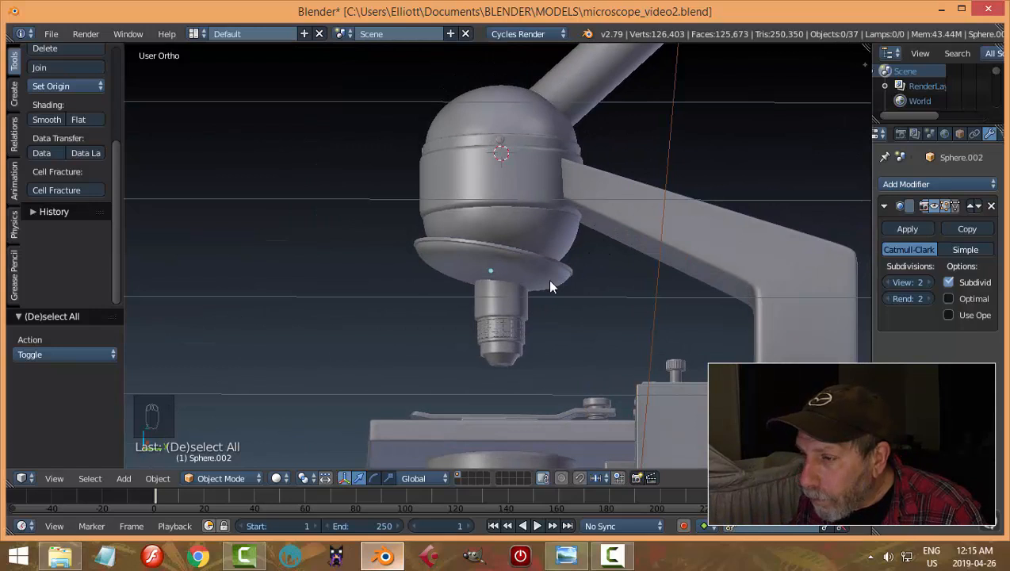
# Step: Open the reference photo 714tx9QbaKL._SL1500_.jpg from BLENDER/REFERENCE IMAGES, examine the microscope's nosepiece up close, and return to Blender
pyautogui.moveTo(526, 276); pyautogui.dragTo(593, 291, button='middle')
pyautogui.scroll(-4, 591, 266)
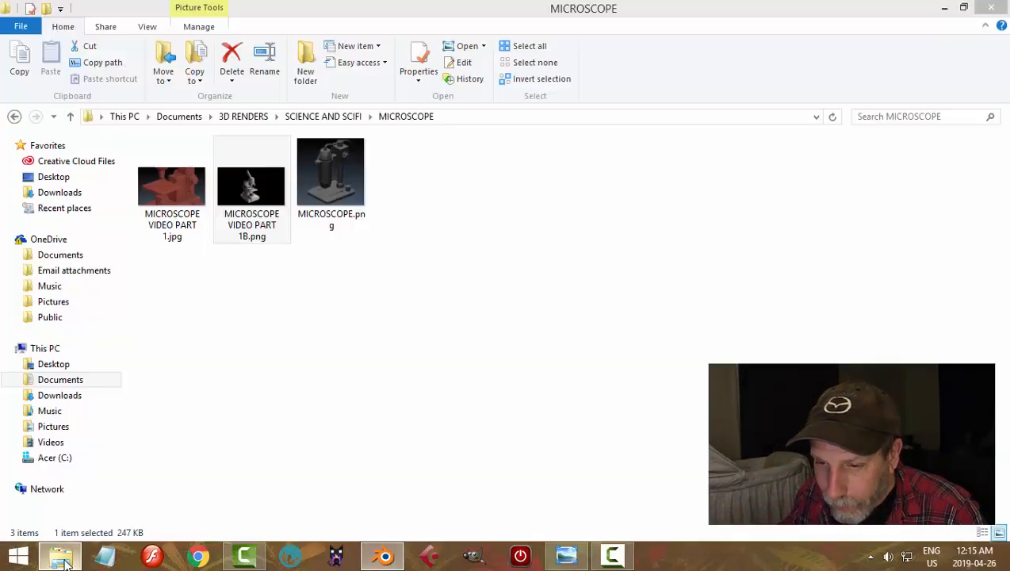
pyautogui.click(60, 555)
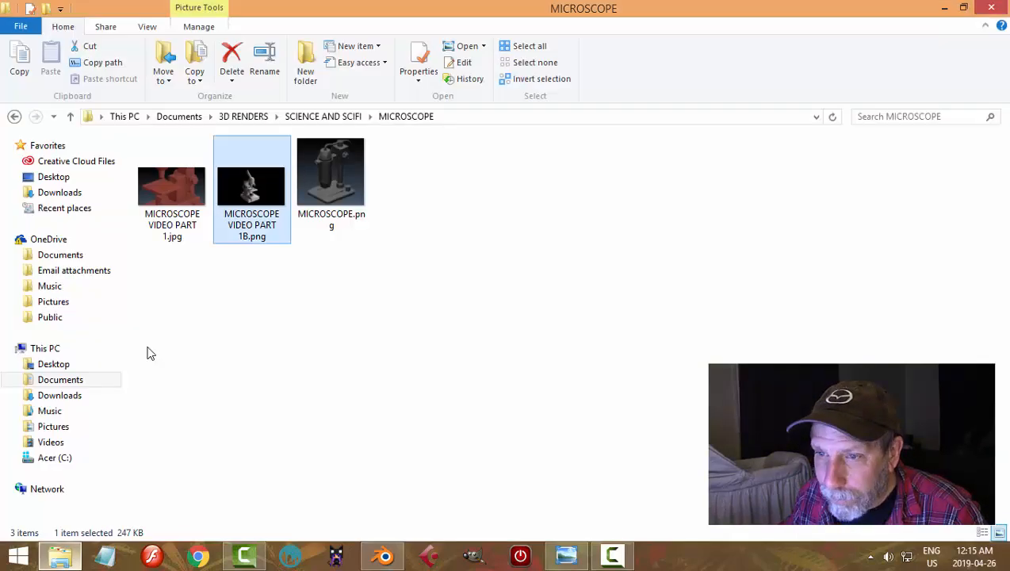
pyautogui.click(64, 380)
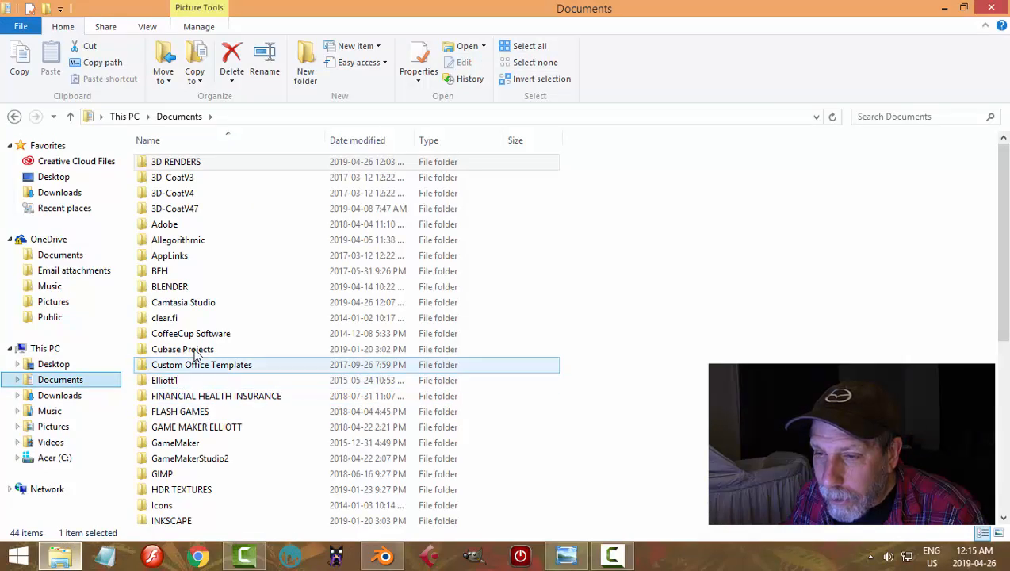
pyautogui.doubleClick(195, 286)
pyautogui.doubleClick(208, 225)
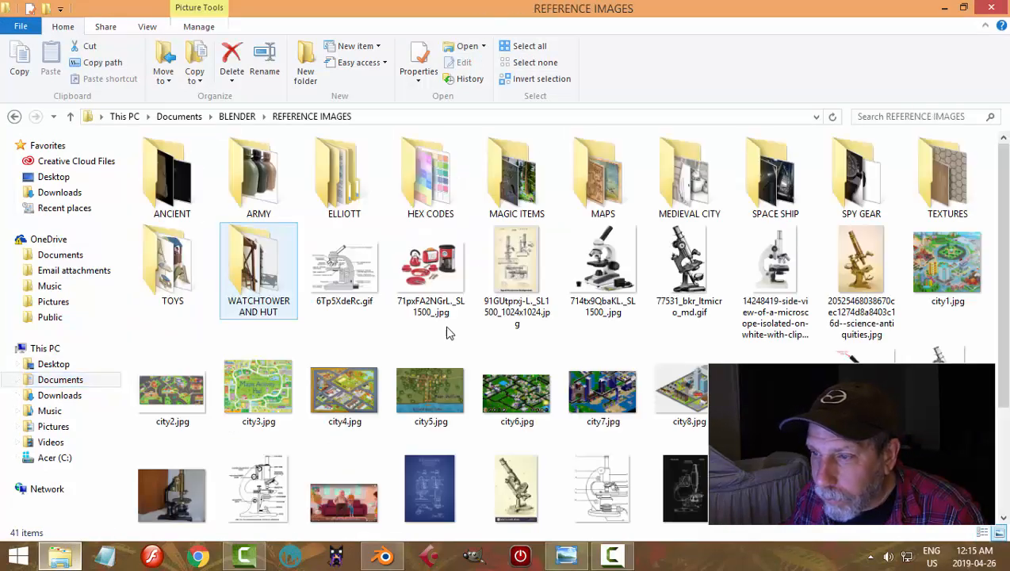
pyautogui.doubleClick(603, 262)
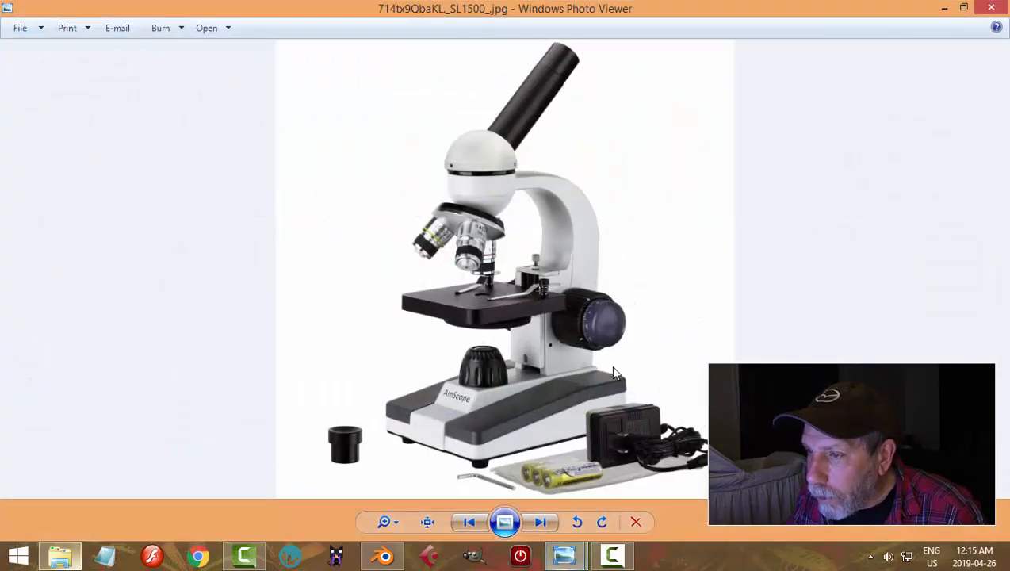
pyautogui.scroll(2, 511, 257)
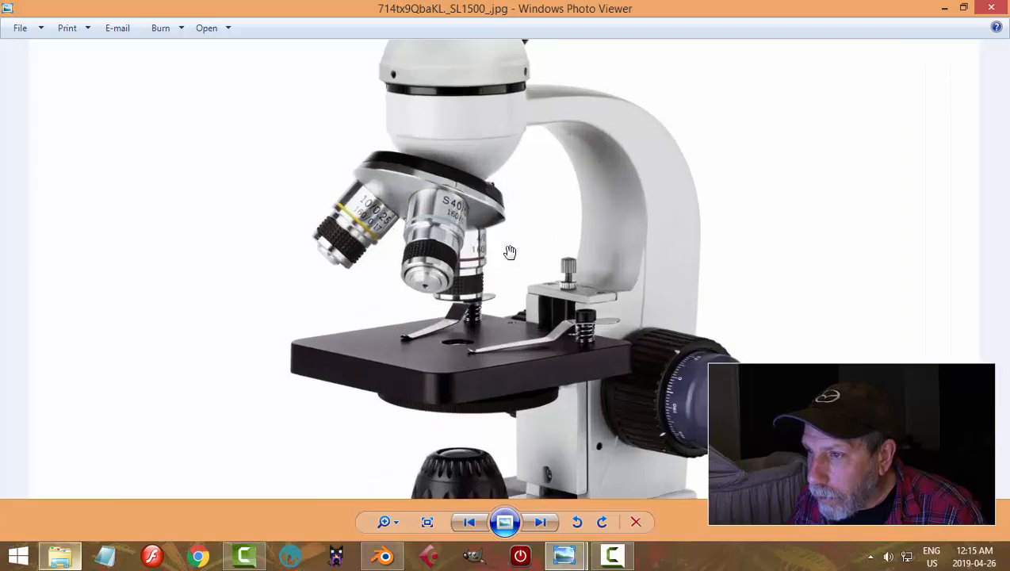
pyautogui.scroll(-1, 510, 252)
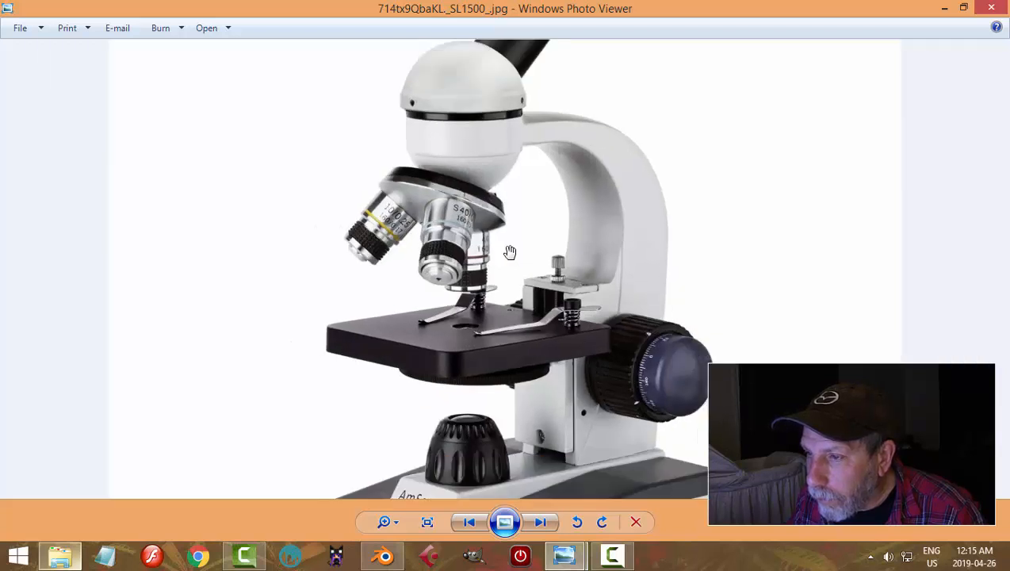
pyautogui.click(384, 555)
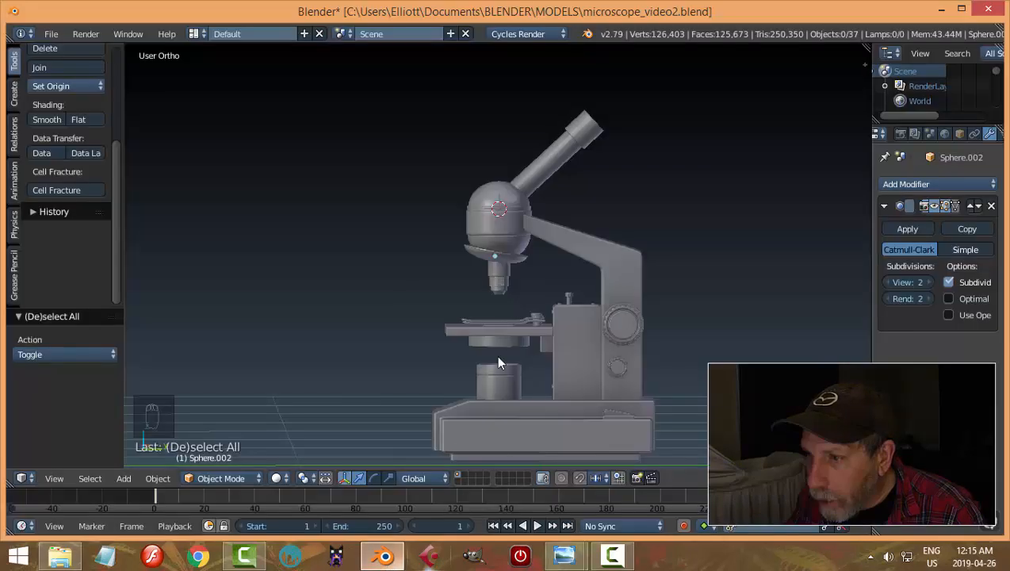
# Step: Enter edit mode on the nosepiece bowl, add a centred loop cut around its flat top faces, and deselect the mesh
pyautogui.scroll(5, 536, 277)
pyautogui.scroll(3, 536, 274)
pyautogui.rightClick(522, 262)
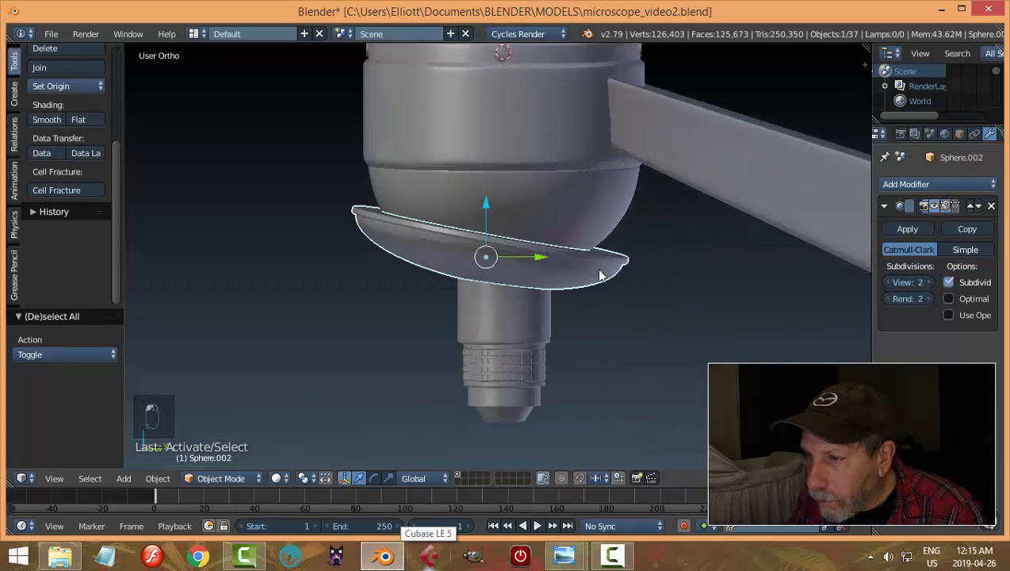
pyautogui.scroll(1, 587, 287)
pyautogui.press('Tab')
pyautogui.click(670, 289)
pyautogui.scroll(2, 606, 292)
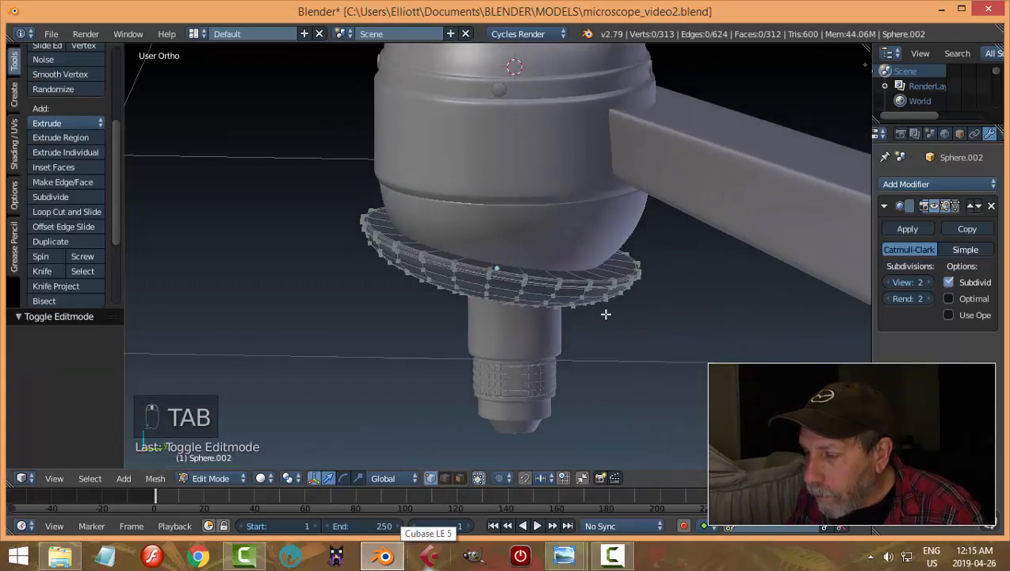
pyautogui.hotkey('ctrl', 'r')
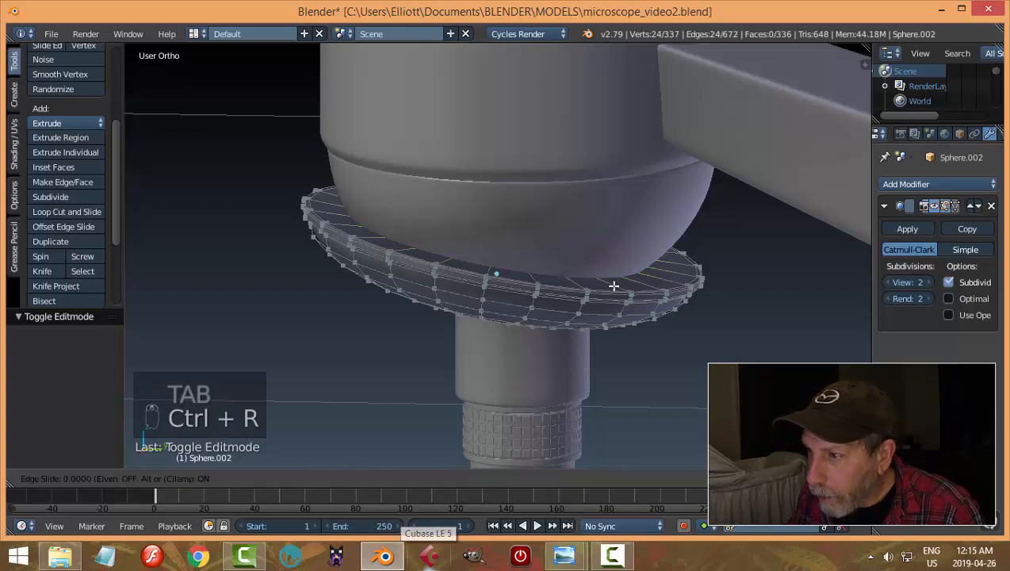
pyautogui.click(631, 295)
pyautogui.rightClick(624, 323)
pyautogui.moveTo(625, 324); pyautogui.dragTo(629, 331, button='middle')
pyautogui.press('a')
# Step: In face select mode, select the inner ring of faces on the bowl's top and delete those faces
pyautogui.hotkey('ctrl', 'Tab')
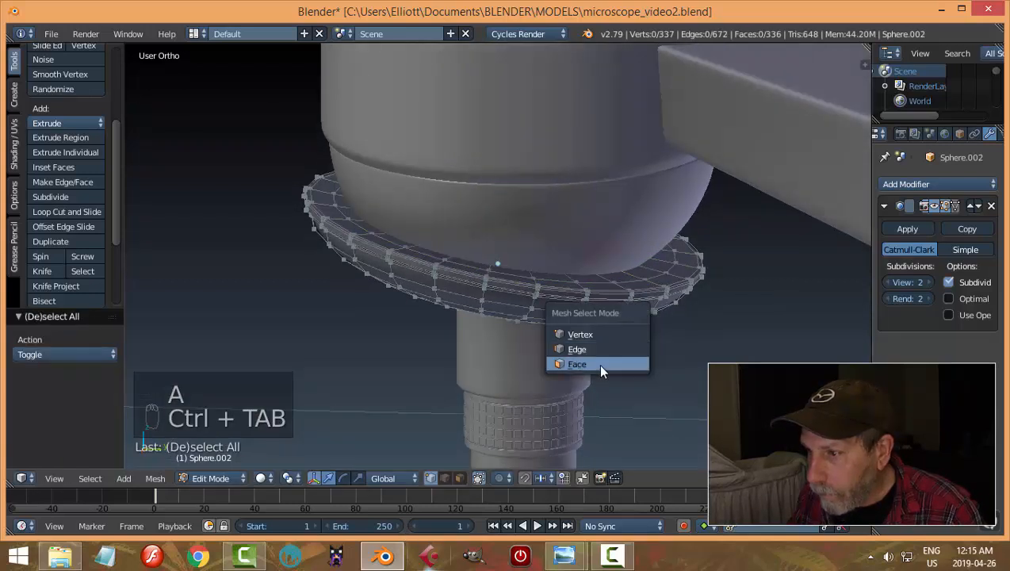
pyautogui.click(601, 370)
pyautogui.keyDown('alt'); pyautogui.click(605, 278); pyautogui.keyUp('alt')
pyautogui.press('x')
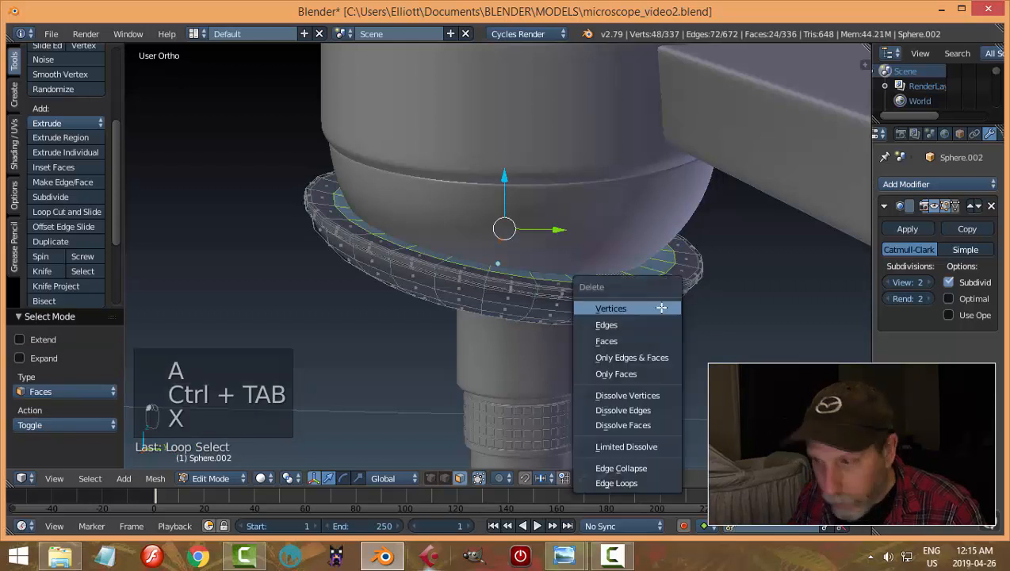
pyautogui.click(650, 339)
# Step: Select the remaining ring of faces on the bowl's top and extrude it upward 0.015
pyautogui.hotkey('ctrl', 'Tab')
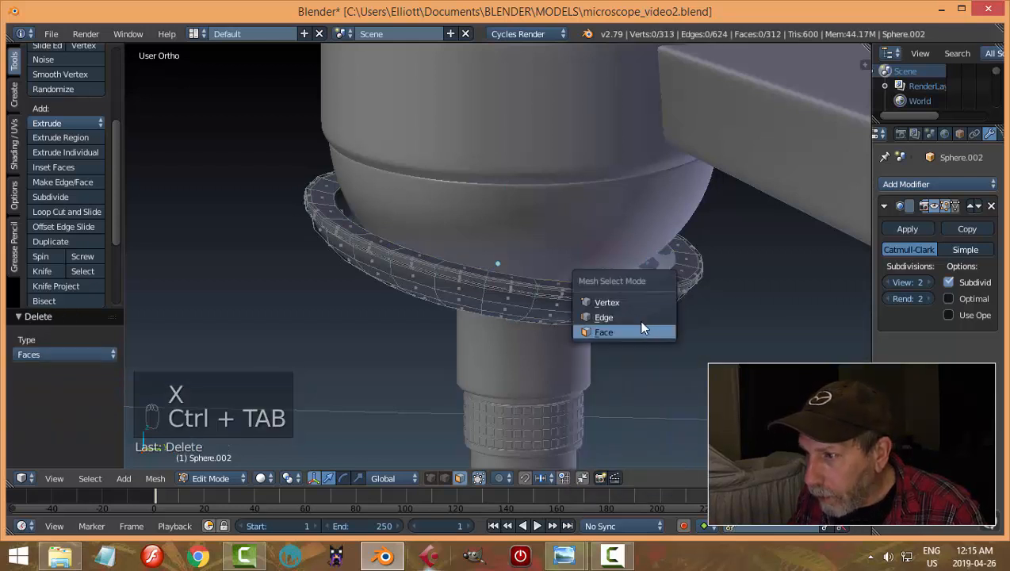
pyautogui.click(634, 329)
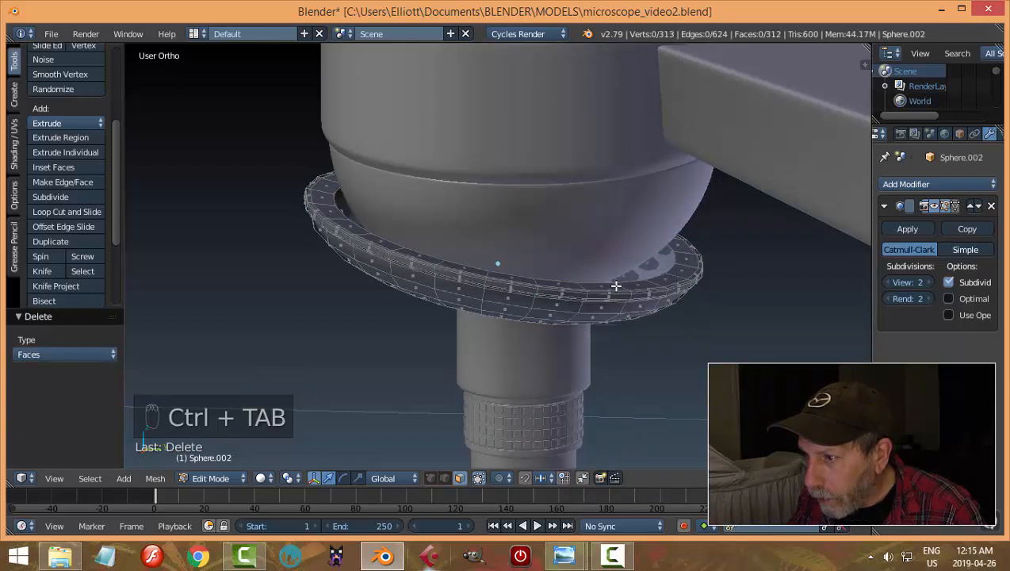
pyautogui.keyDown('alt'); pyautogui.click(616, 285); pyautogui.keyUp('alt')
pyautogui.moveTo(620, 286); pyautogui.dragTo(595, 339, button='middle')
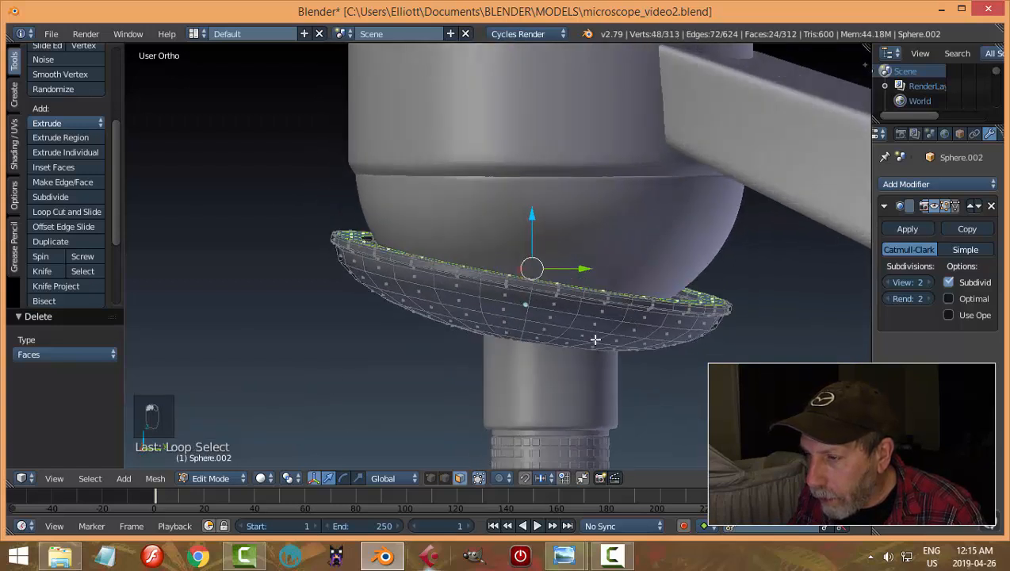
pyautogui.press('e')
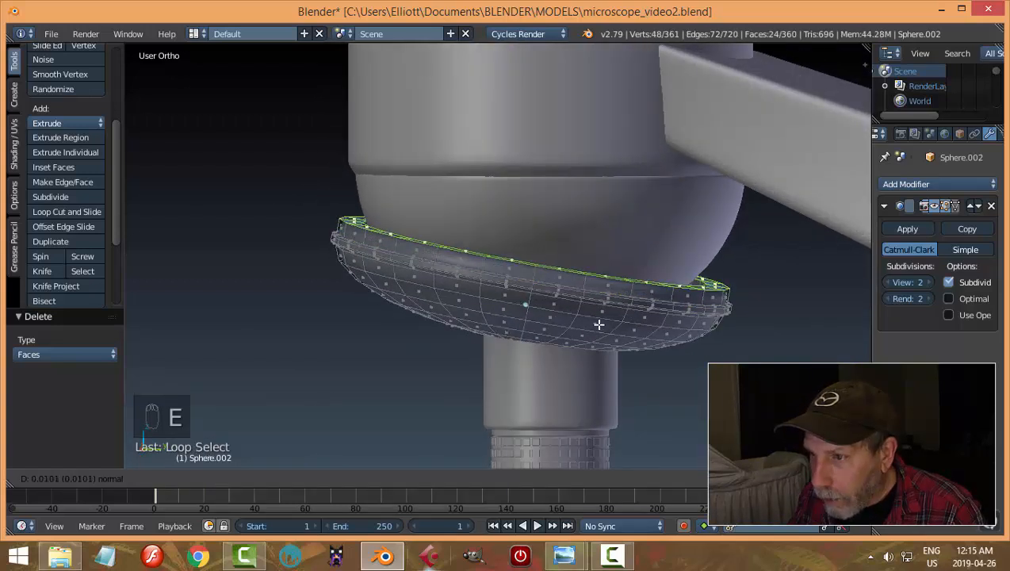
pyautogui.click(602, 317)
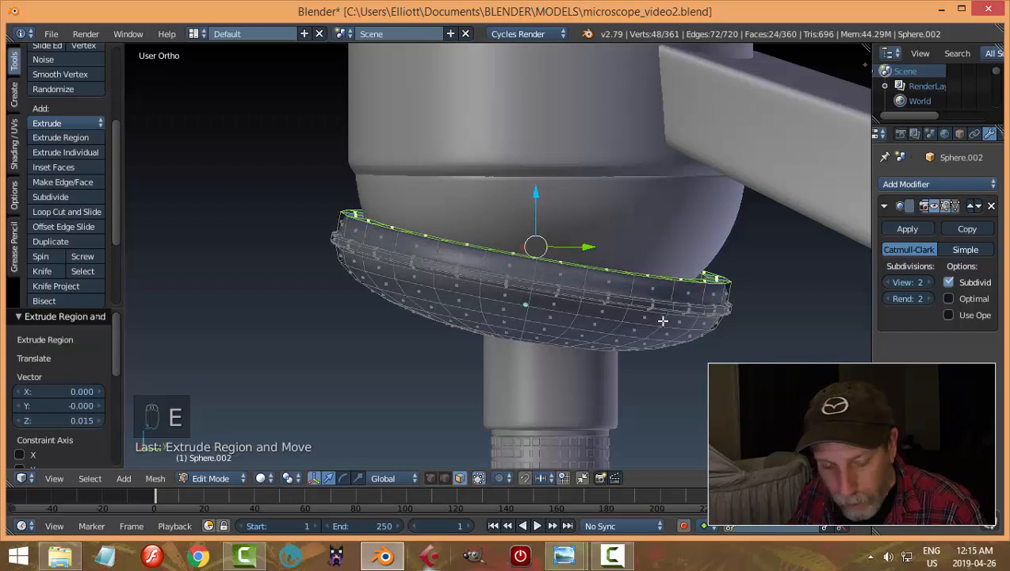
# Step: In edge select mode, select the raised ring's inner upper edge loop and delete its vertices
pyautogui.press('a')
pyautogui.moveTo(662, 320); pyautogui.dragTo(683, 357, button='middle')
pyautogui.hotkey('ctrl', 'Tab')
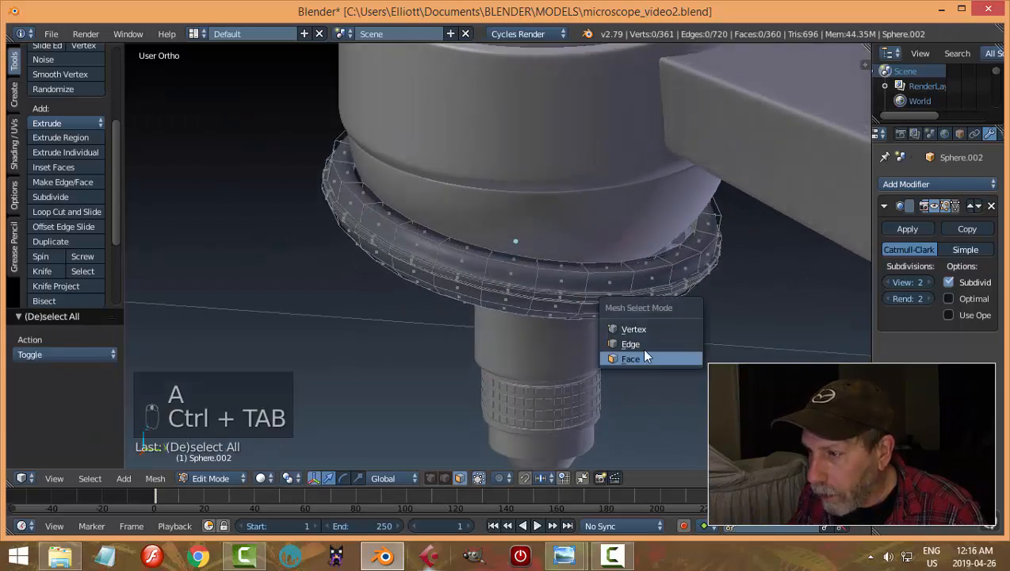
pyautogui.click(644, 344)
pyautogui.keyDown('alt'); pyautogui.rightClick(677, 251); pyautogui.keyUp('alt')
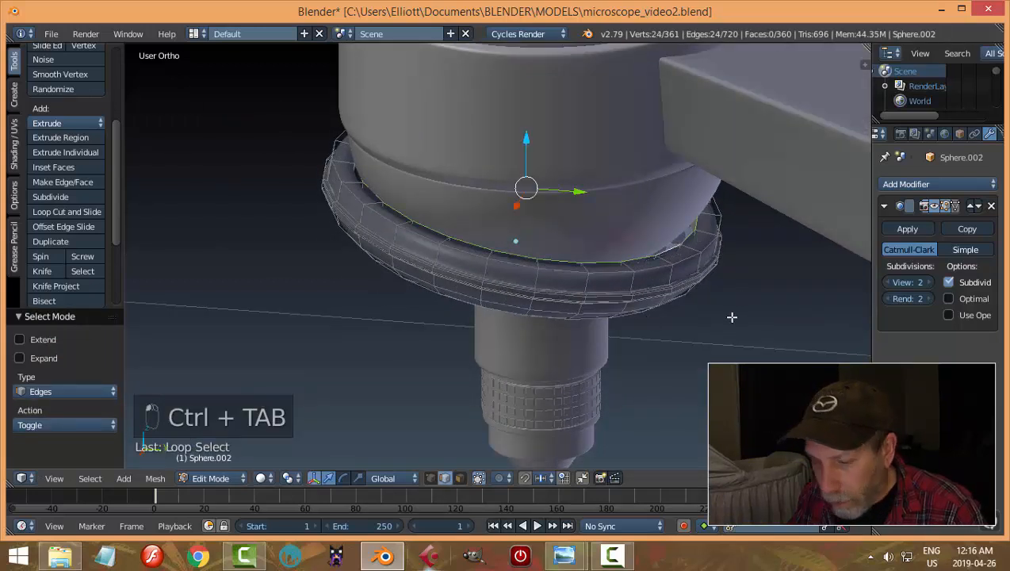
pyautogui.press('x')
pyautogui.click(727, 287)
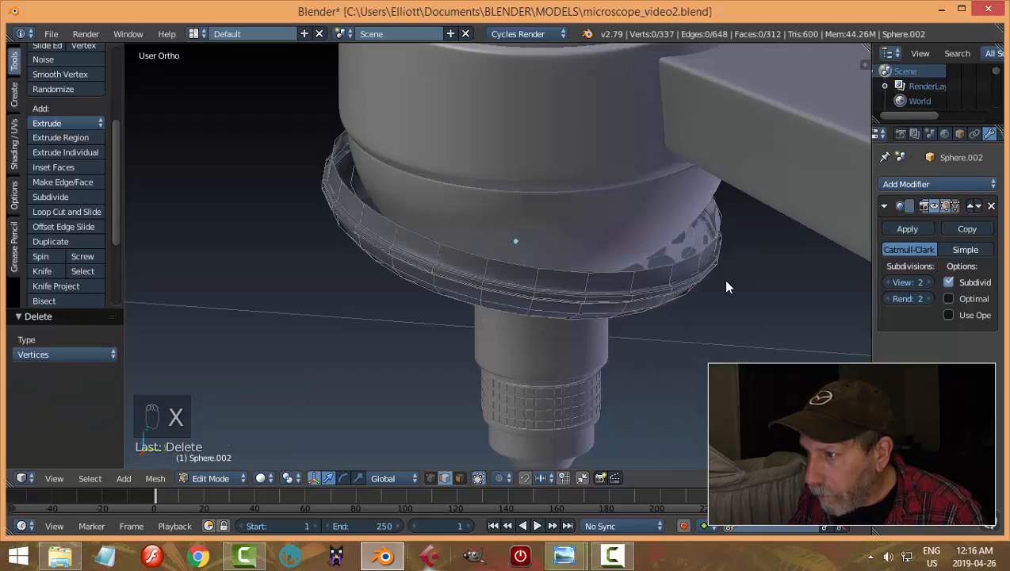
# Step: Select the raised wall's open upper edge loop, extrude it in place, and scale the new loop slightly inward
pyautogui.keyDown('alt'); pyautogui.rightClick(683, 261); pyautogui.keyUp('alt')
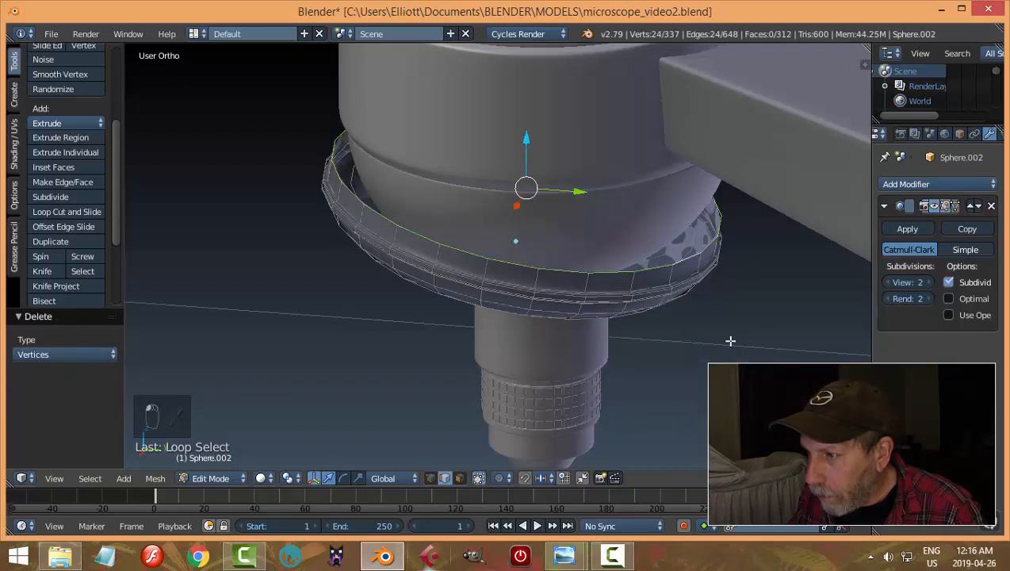
pyautogui.scroll(-1, 730, 341)
pyautogui.moveTo(729, 339); pyautogui.dragTo(726, 323, button='middle')
pyautogui.press('e')
pyautogui.rightClick(726, 323)
pyautogui.press('s')
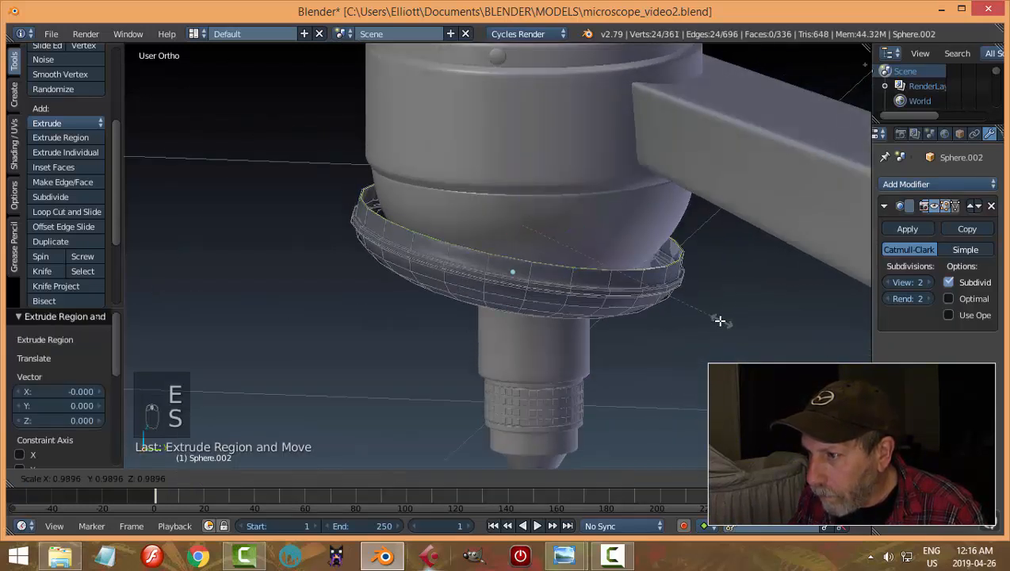
pyautogui.click(717, 320)
# Step: Extrude the loop again and scale it inward to 0.412 to cover the bowl's top
pyautogui.press('e')
pyautogui.rightClick(759, 318)
pyautogui.press('s')
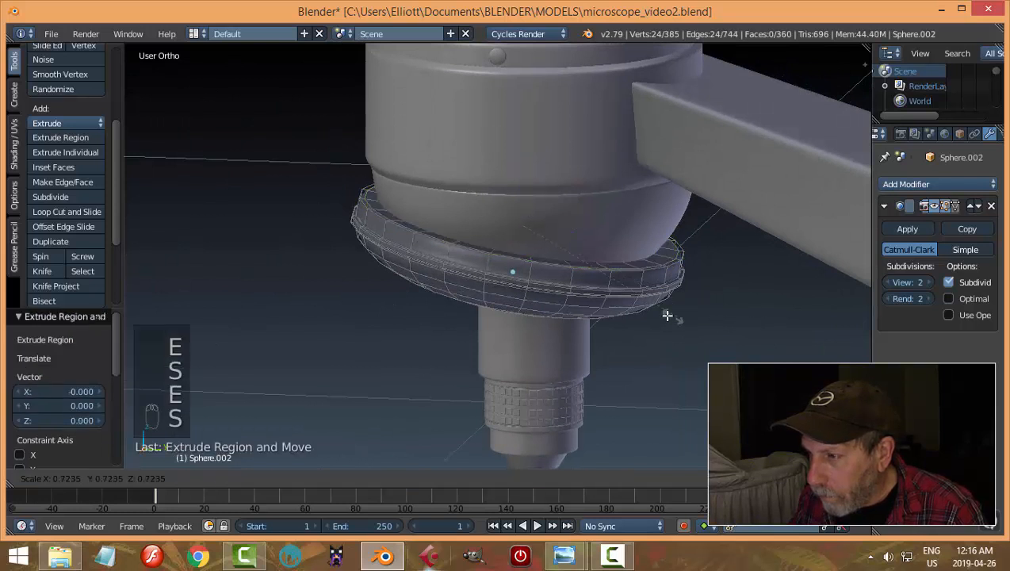
pyautogui.click(589, 304)
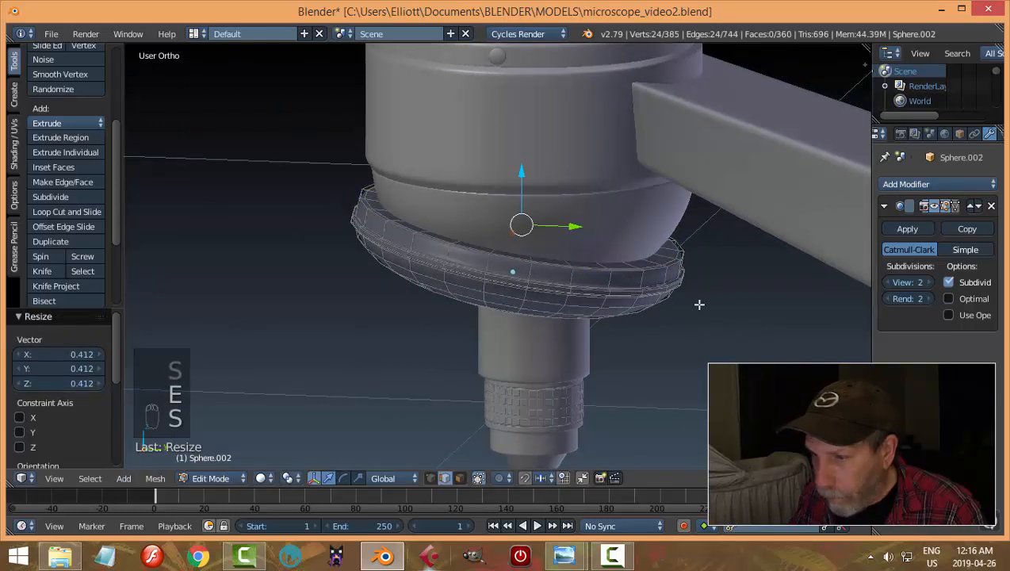
# Step: Add two supporting loop cuts to the raised collar's wall, near its upper and lower edges, and deselect the mesh
pyautogui.hotkey('ctrl', 'r')
pyautogui.click(570, 273)
pyautogui.click(572, 273)
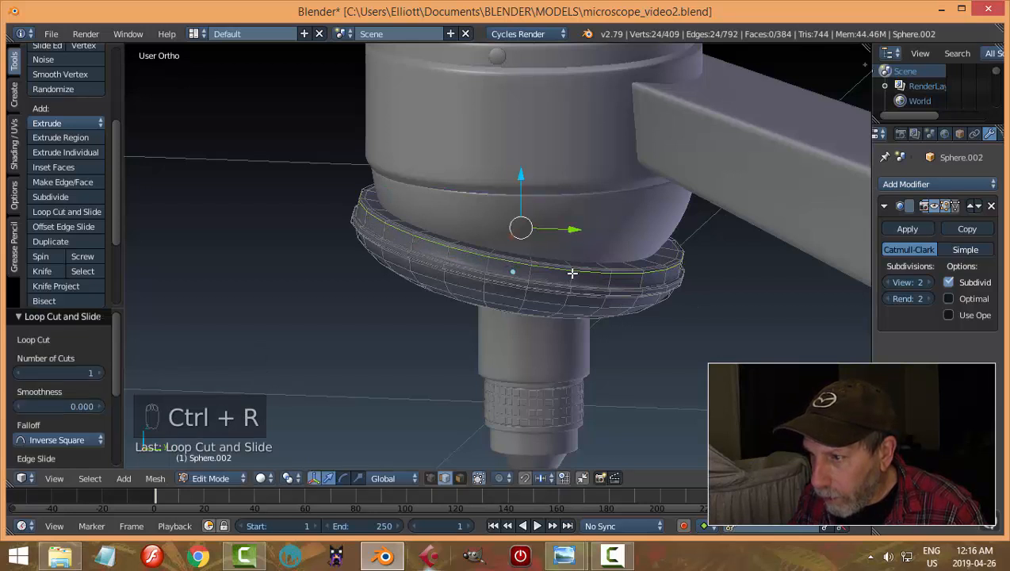
pyautogui.hotkey('ctrl', 'r')
pyautogui.click(571, 279)
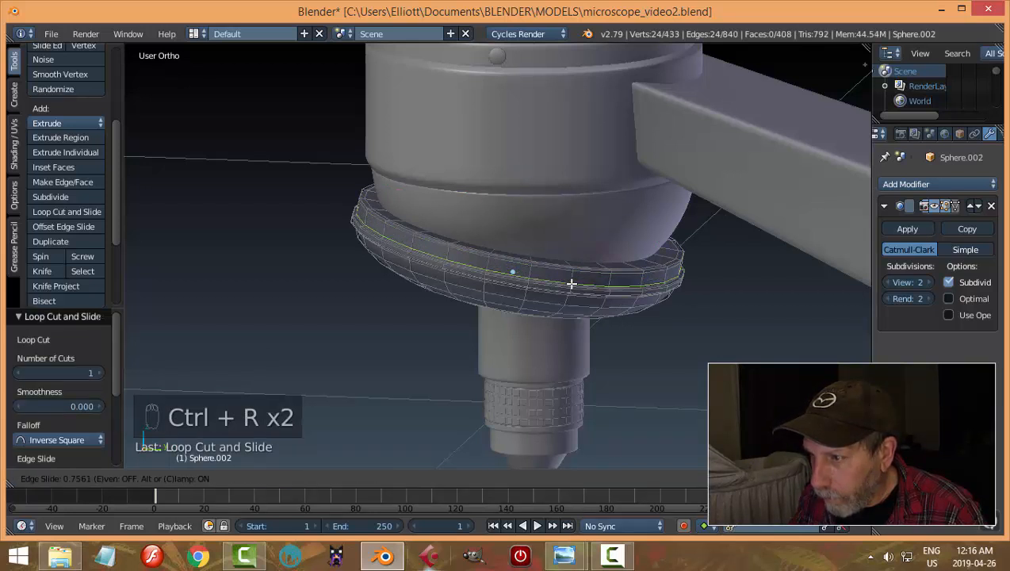
pyautogui.click(572, 283)
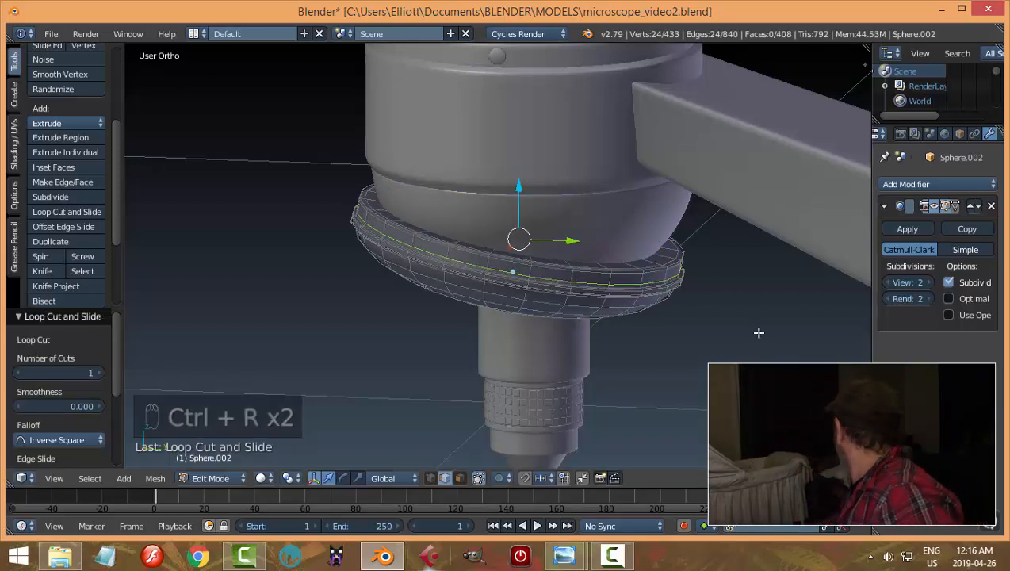
pyautogui.press('a')
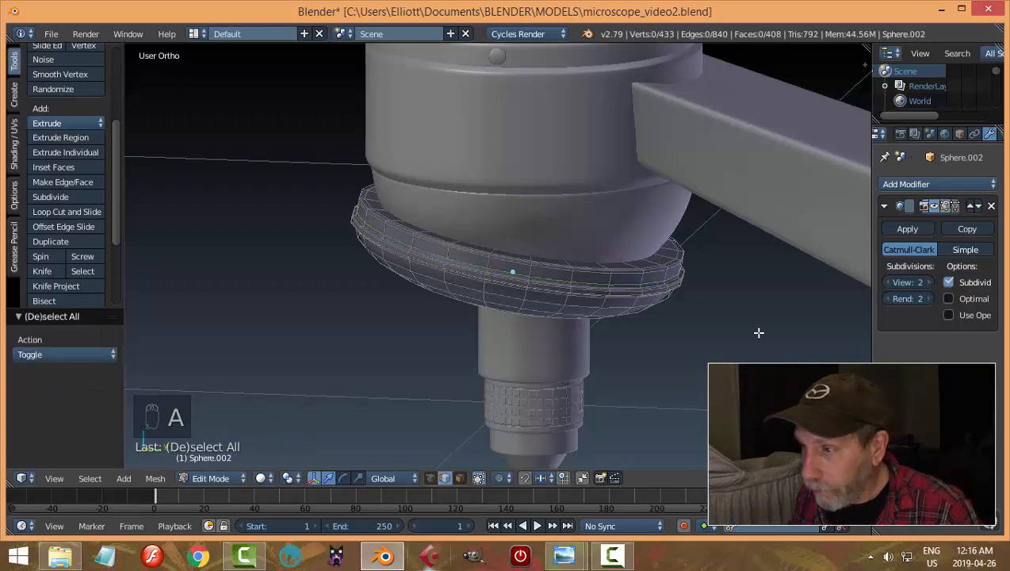
# Step: Return the bowl to object mode and deselect it
pyautogui.press('Tab')
pyautogui.click(667, 335)
pyautogui.scroll(-3, 667, 335)
pyautogui.moveTo(667, 335); pyautogui.dragTo(596, 334, button='middle')
pyautogui.press('a')
# Step: Select the objective's knurled grip ring and barrel together and view them from the side and front
pyautogui.scroll(-2, 598, 318)
pyautogui.press('KP_3')
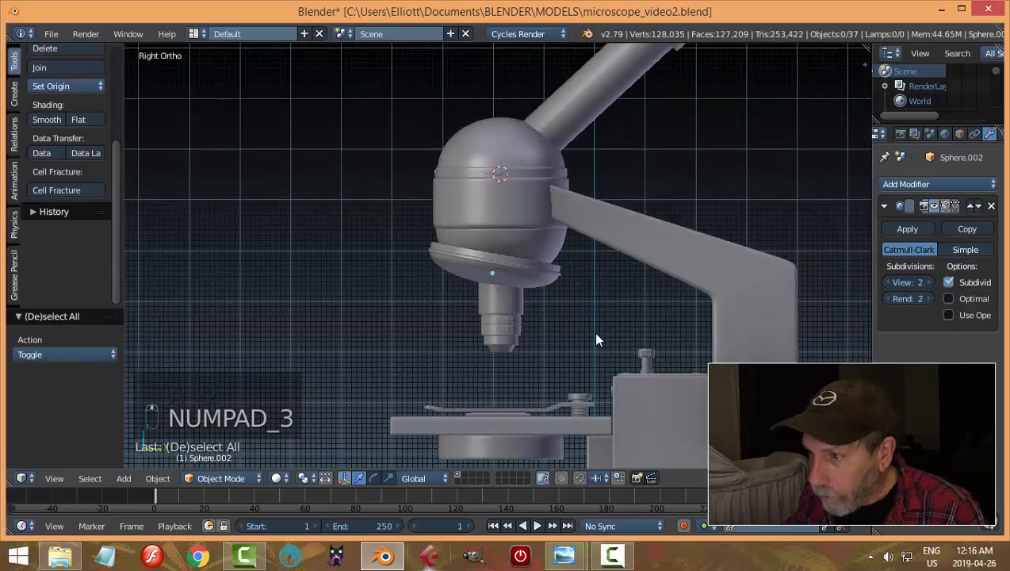
pyautogui.scroll(2, 596, 340)
pyautogui.scroll(3, 609, 359)
pyautogui.keyDown('shift'); pyautogui.moveTo(632, 313); pyautogui.dragTo(676, 168, button='middle'); pyautogui.keyUp('shift')
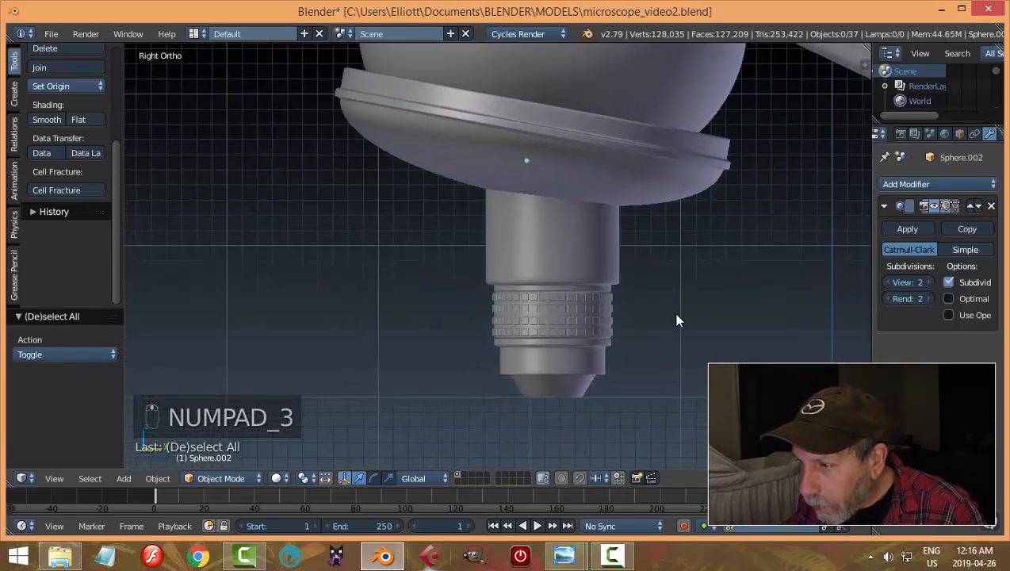
pyautogui.scroll(2, 673, 314)
pyautogui.rightClick(622, 346)
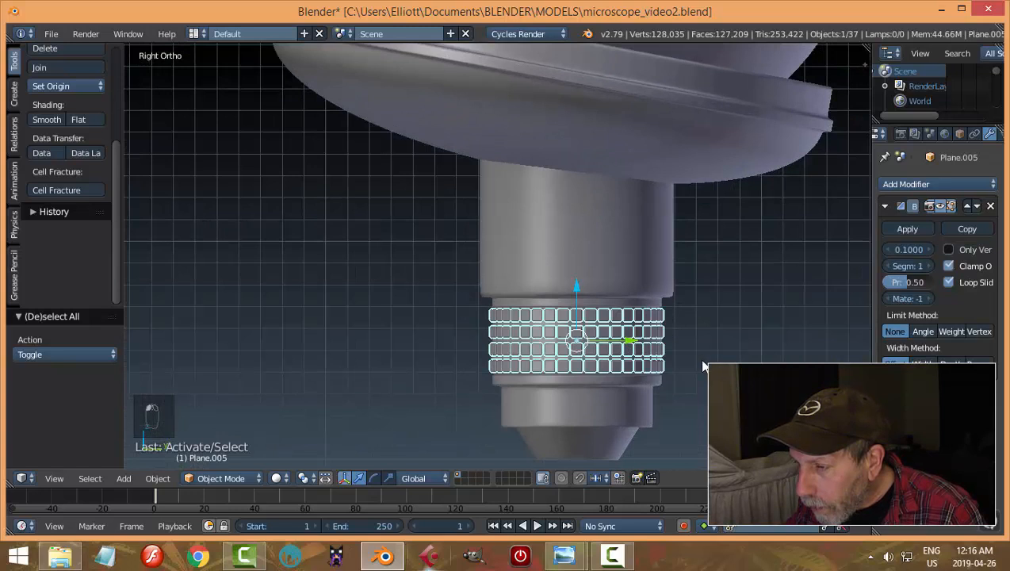
pyautogui.rightClick(646, 268)
pyautogui.scroll(-5, 723, 292)
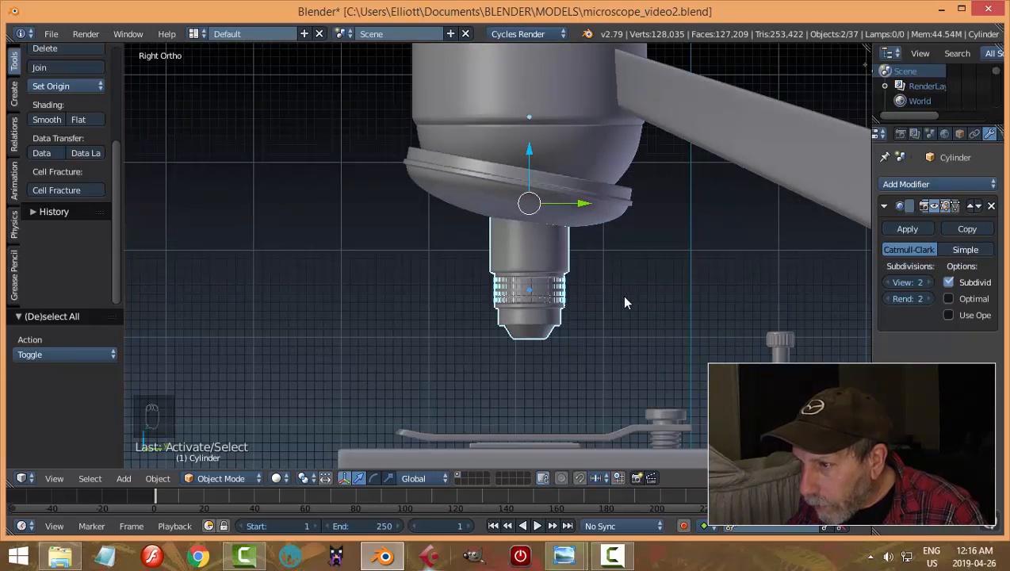
pyautogui.press('KP_1')
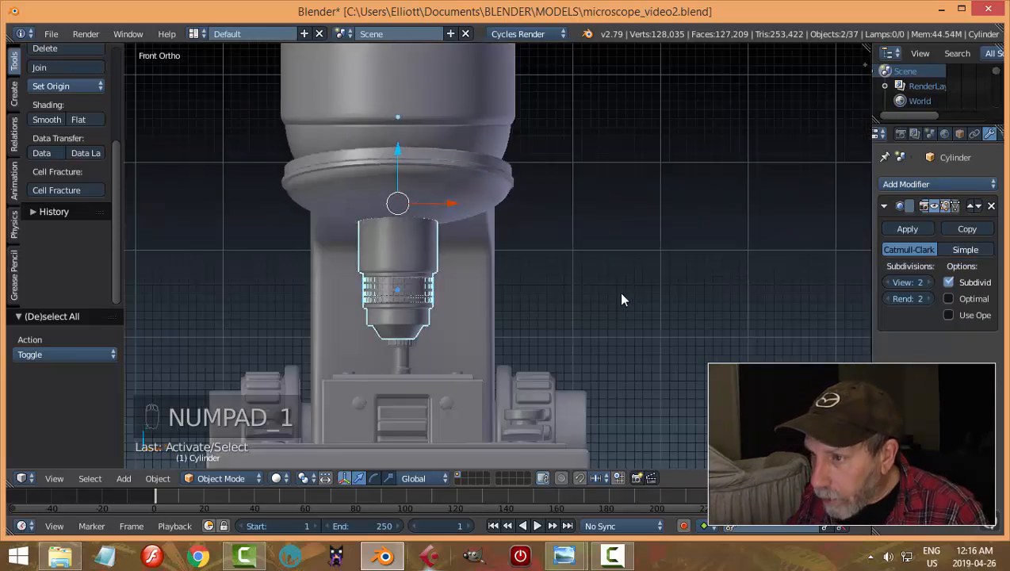
pyautogui.moveTo(576, 304); pyautogui.dragTo(493, 300, button='middle')
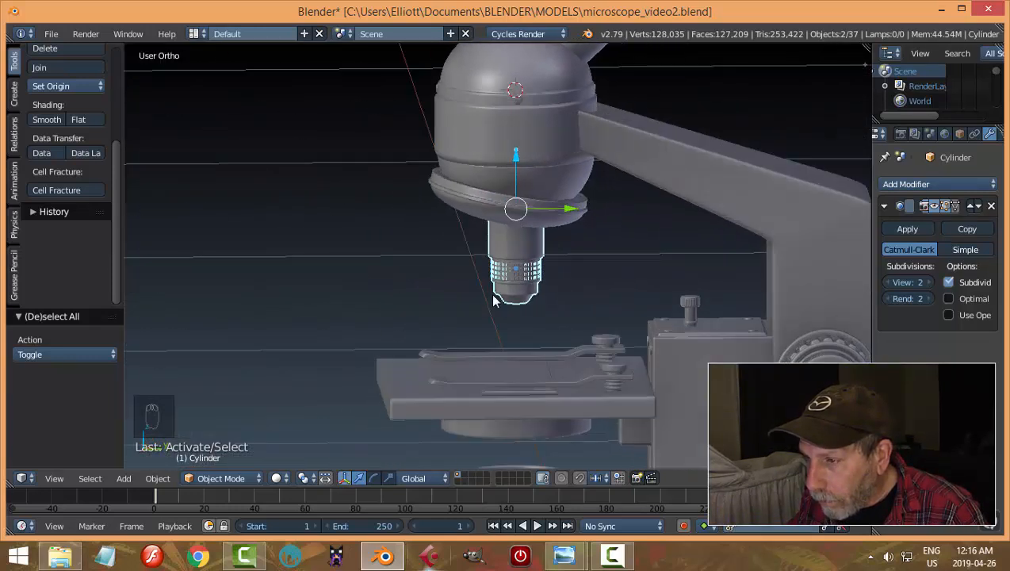
# Step: Select the nosepiece bowl and move it -0.010 along Y
pyautogui.rightClick(485, 203)
pyautogui.press('KP_3')
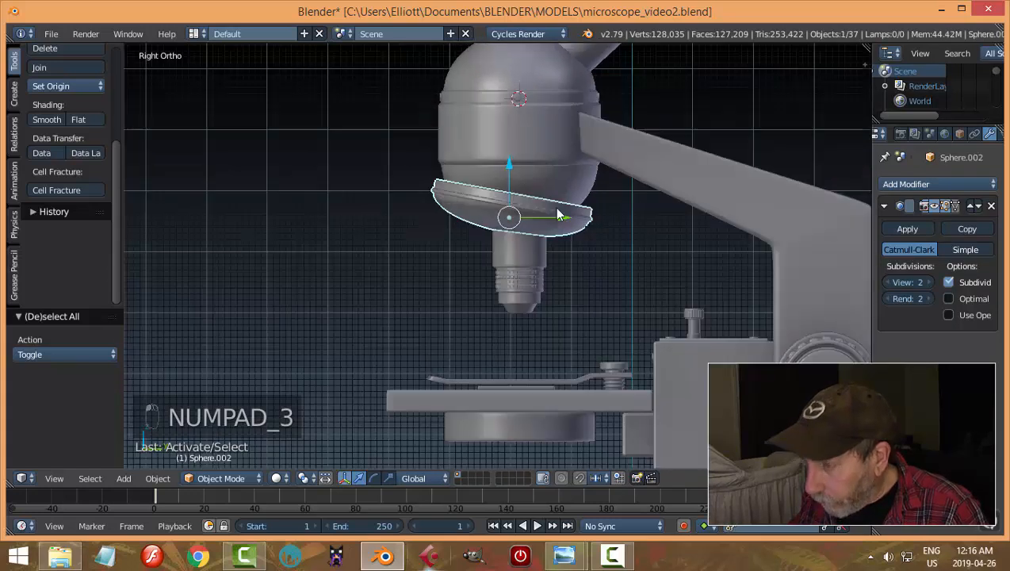
pyautogui.moveTo(564, 216)
pyautogui.mouseDown()
pyautogui.moveTo(544, 212)
pyautogui.moveTo(560, 218)
pyautogui.mouseUp()
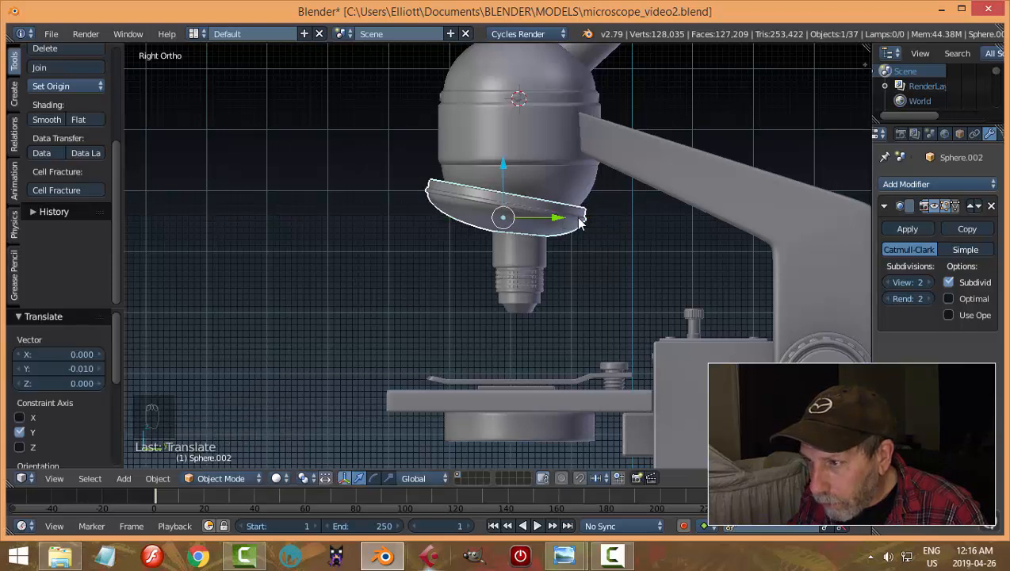
# Step: Rotate the bowl -4.62° about X, lower it slightly beneath the head, and deselect it
pyautogui.press('r')
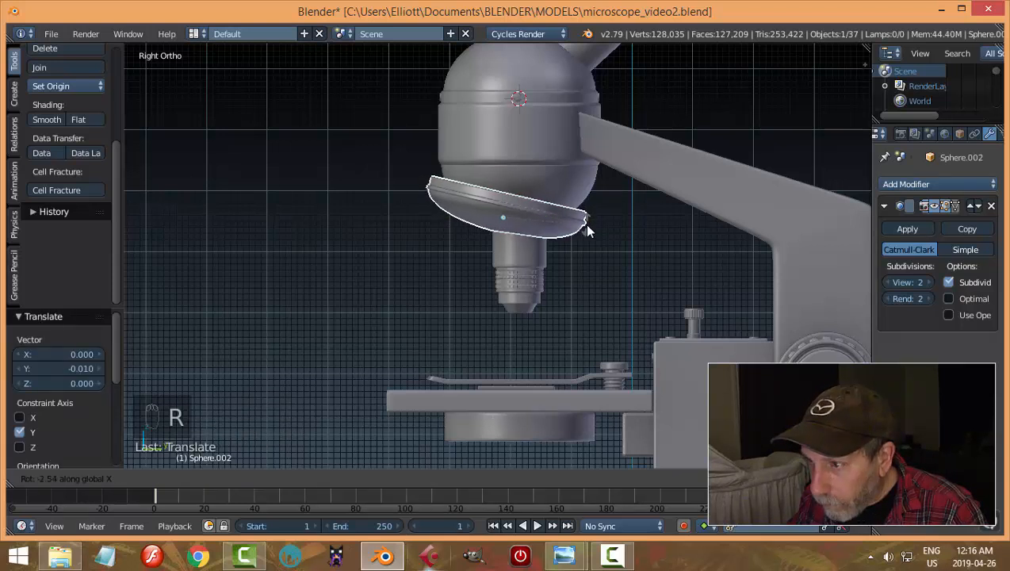
pyautogui.click(559, 222)
pyautogui.hotkey('ctrl', 'z')
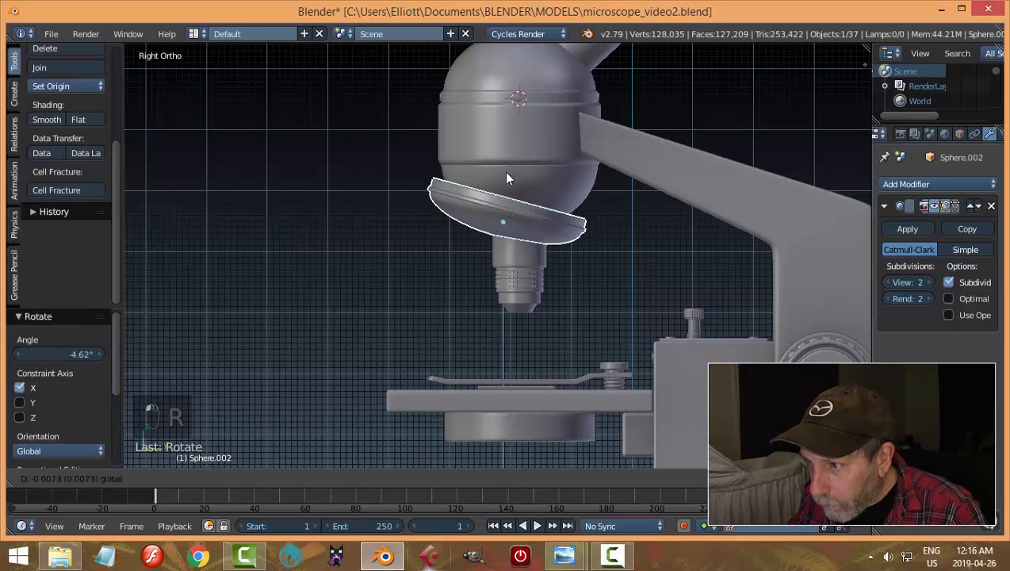
pyautogui.press('a')
# Step: Select the objective's barrel and grip ring, duplicate them, and move the copy -0.081 along Y
pyautogui.moveTo(642, 200); pyautogui.dragTo(707, 219, button='middle')
pyautogui.rightClick(495, 263)
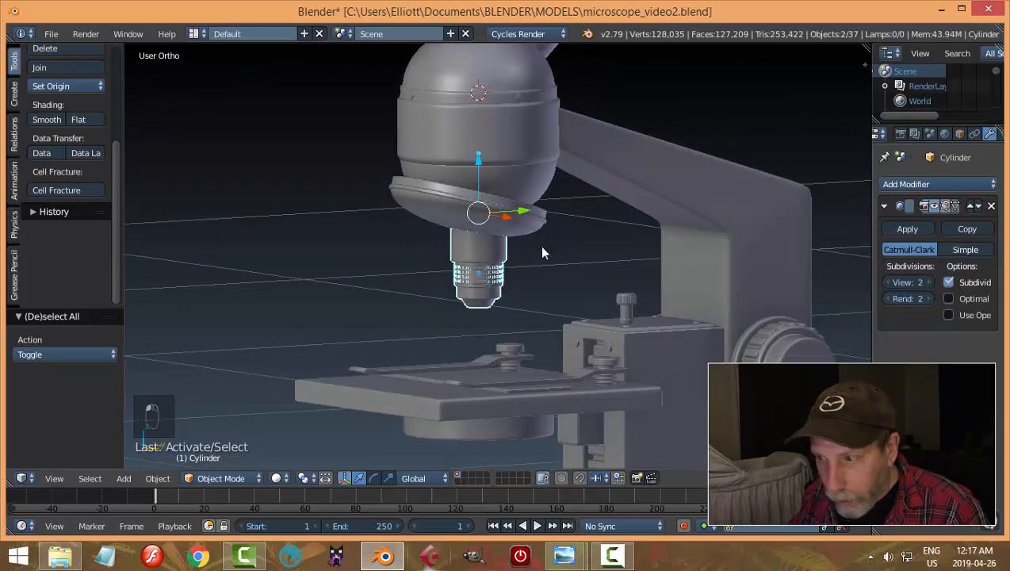
pyautogui.hotkey('shift', 'd')
pyautogui.moveTo(523, 213); pyautogui.dragTo(482, 215)
# Step: Scale the duplicated objective to 0.883, then raise it slightly and shift it -0.010 along Y toward the bowl's front
pyautogui.press('KP_1')
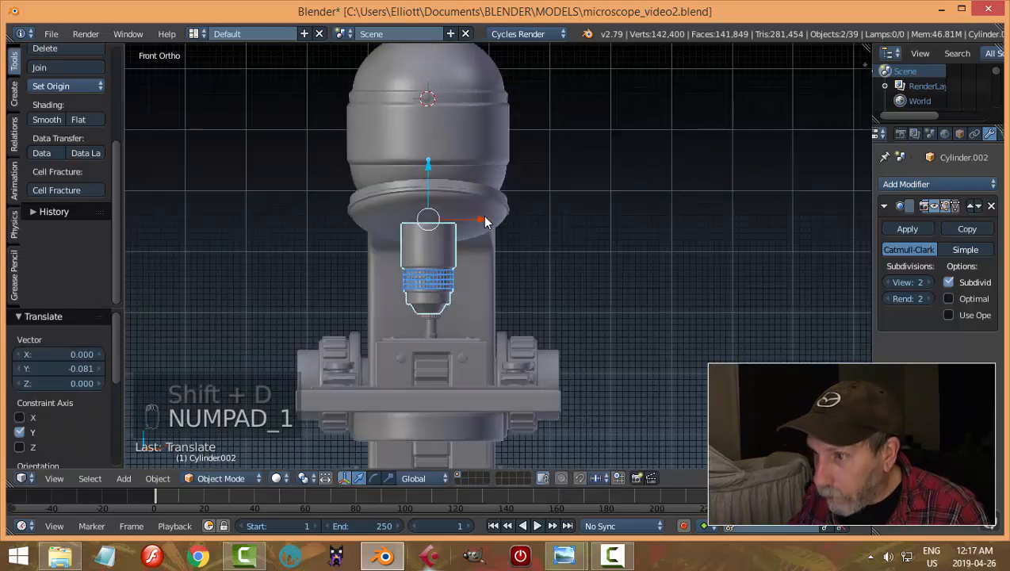
pyautogui.press('s')
pyautogui.click(466, 255)
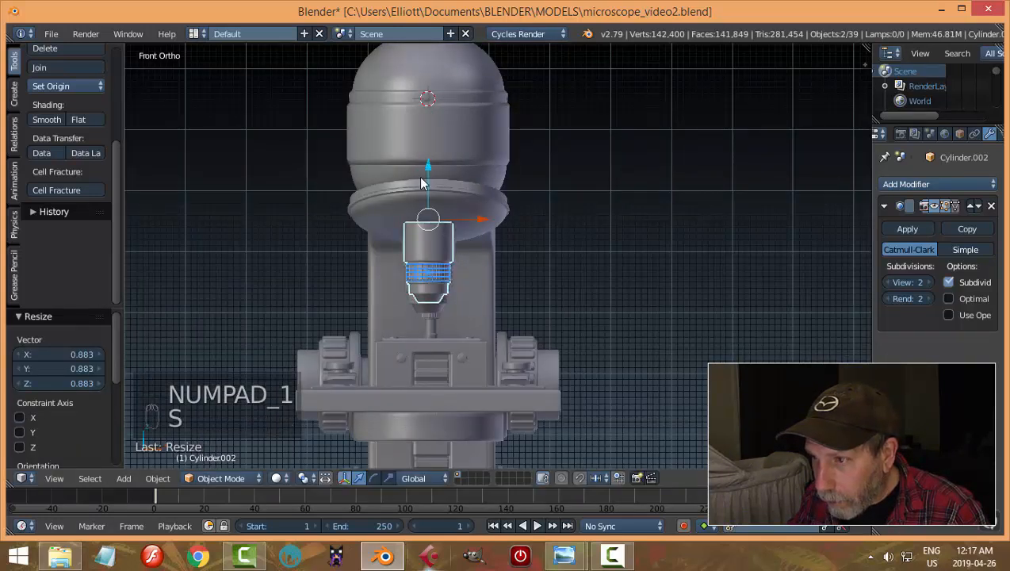
pyautogui.moveTo(428, 166); pyautogui.dragTo(428, 158)
pyautogui.moveTo(548, 223); pyautogui.dragTo(464, 229, button='middle')
pyautogui.moveTo(514, 203); pyautogui.dragTo(507, 202)
# Step: Rotate the duplicated objective -24.5° about X in the side view so it tilts outward from the bowl
pyautogui.press('KP_3')
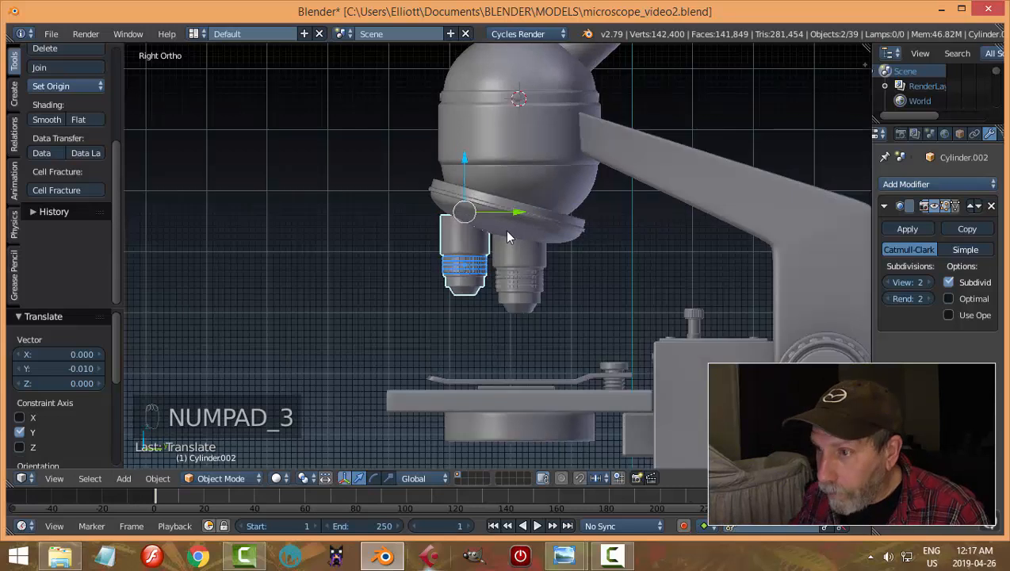
pyautogui.press('r')
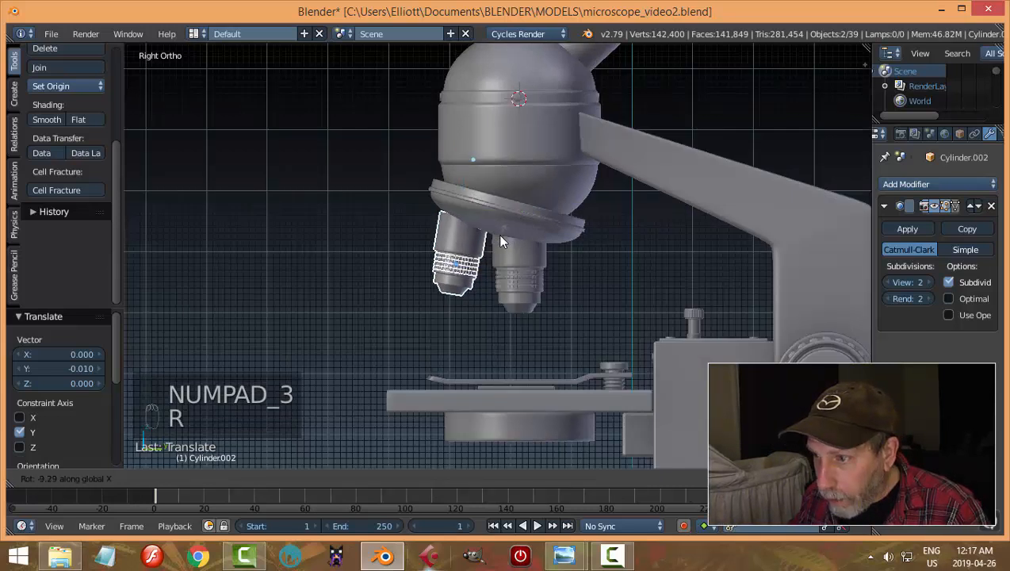
pyautogui.click(488, 241)
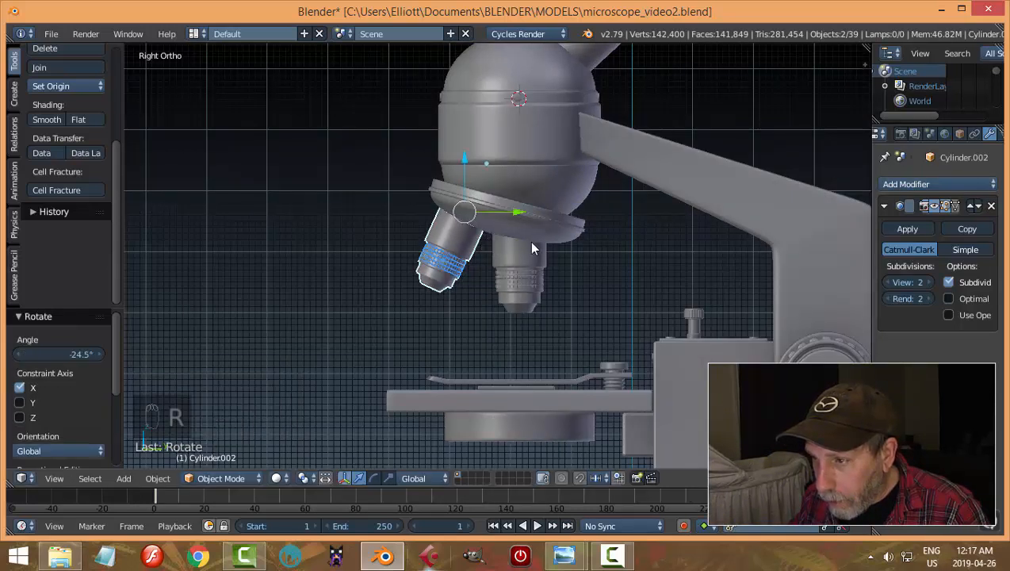
pyautogui.press('KP_3')
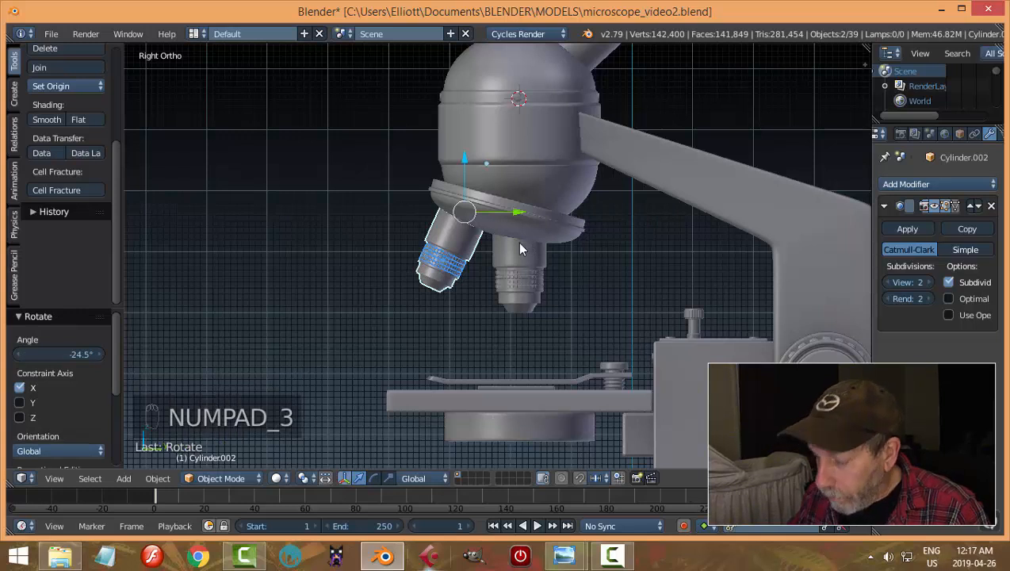
# Step: Move the duplicated objective -0.060 along X and rotate it 18.9° about Y in the front view
pyautogui.press('KP_1')
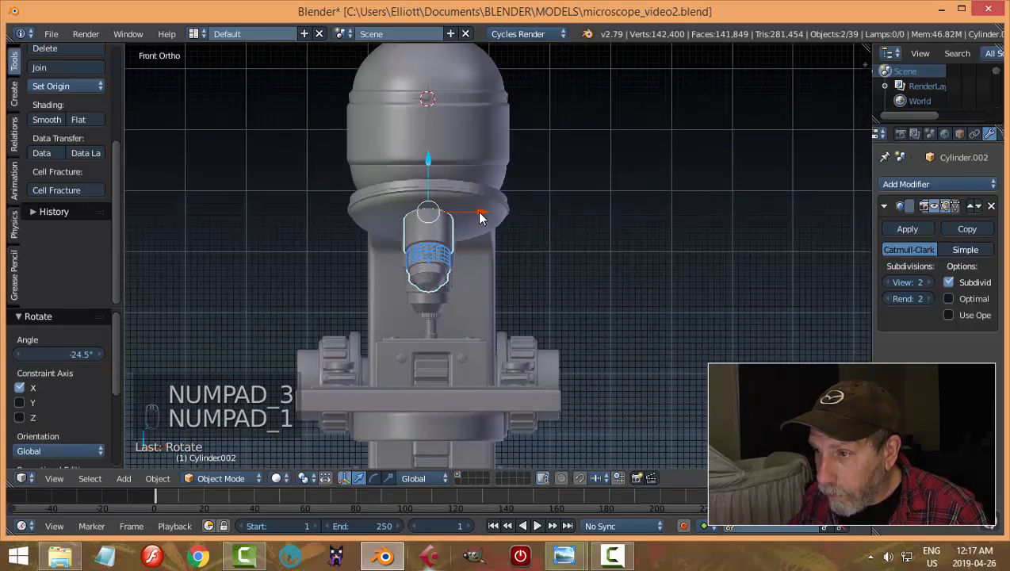
pyautogui.moveTo(480, 218); pyautogui.dragTo(443, 225)
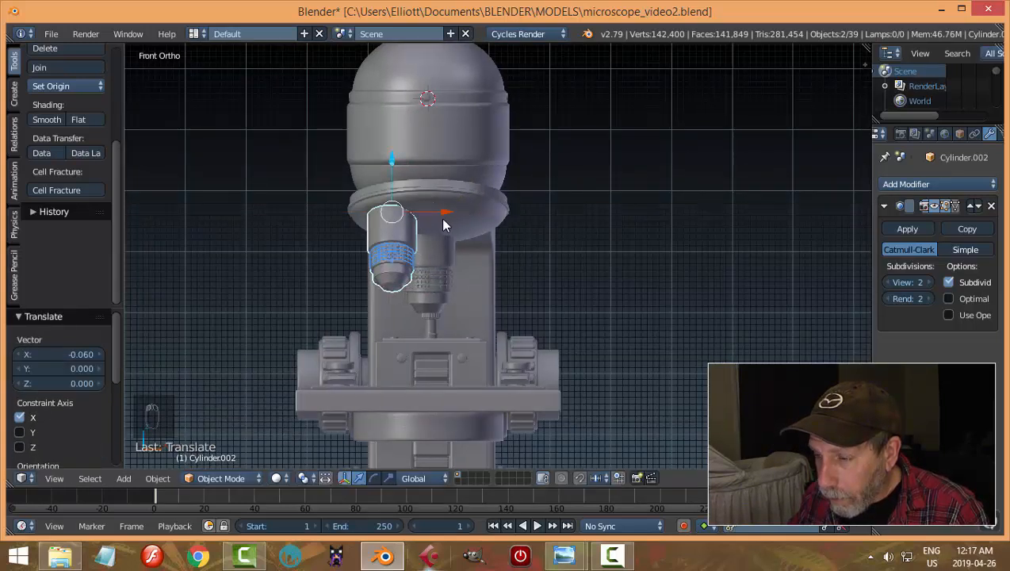
pyautogui.press('r')
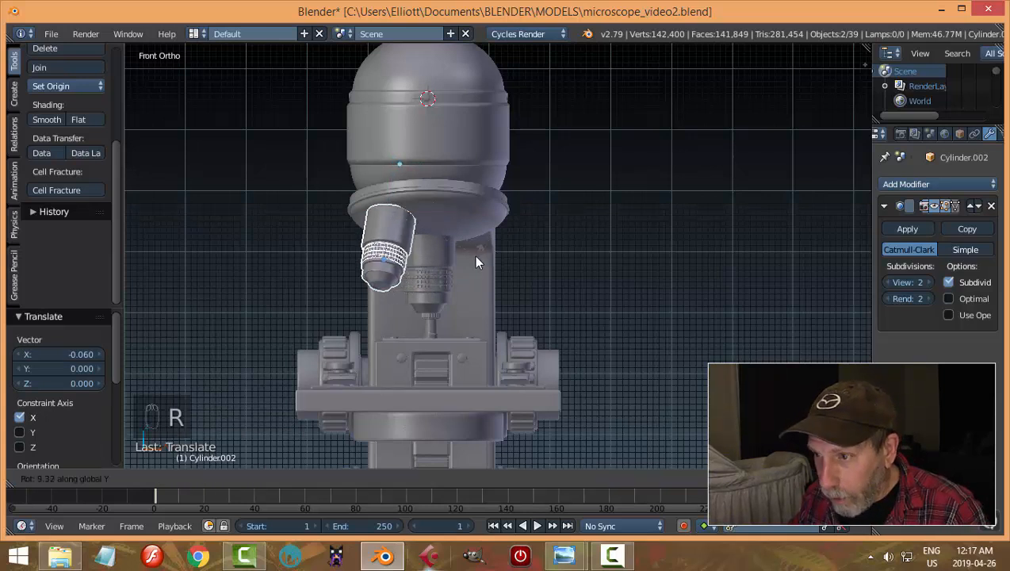
pyautogui.click(462, 271)
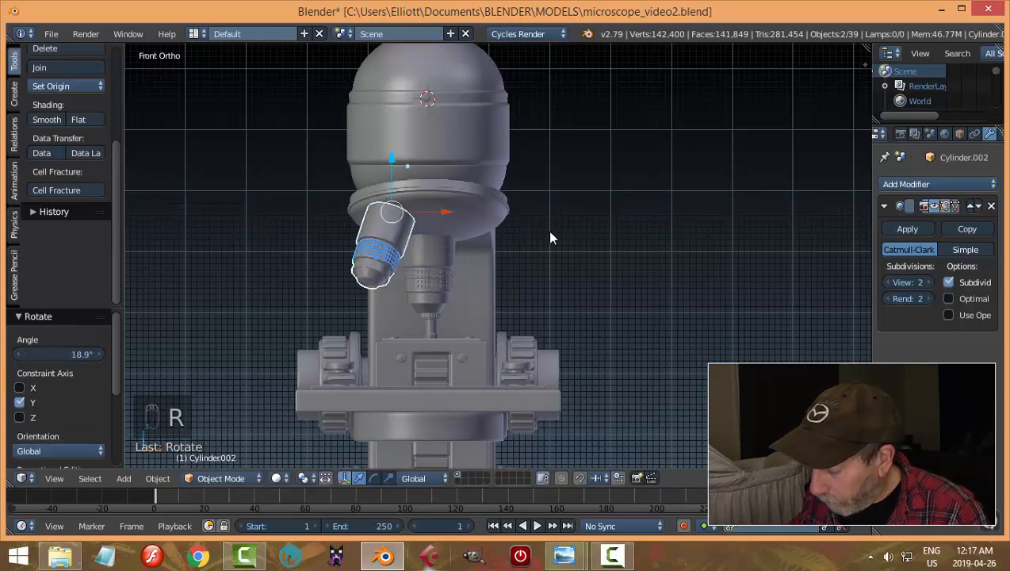
# Step: Move the tilted objective copy 0.009 along Y and rotate it 2.21° in the opposite side view
pyautogui.press('KP_3')
pyautogui.moveTo(514, 219); pyautogui.dragTo(520, 222)
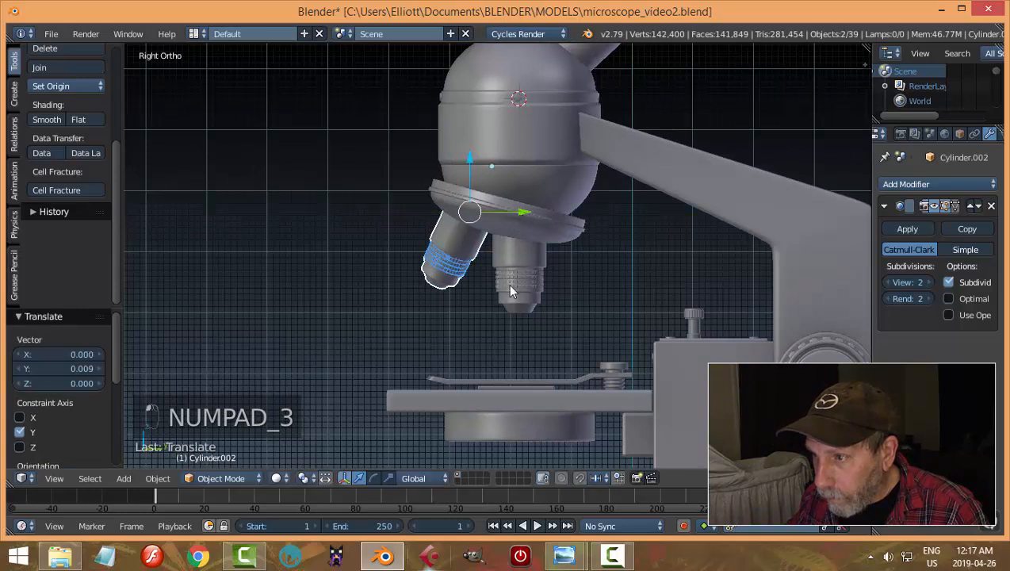
pyautogui.moveTo(507, 283); pyautogui.dragTo(701, 278, button='middle')
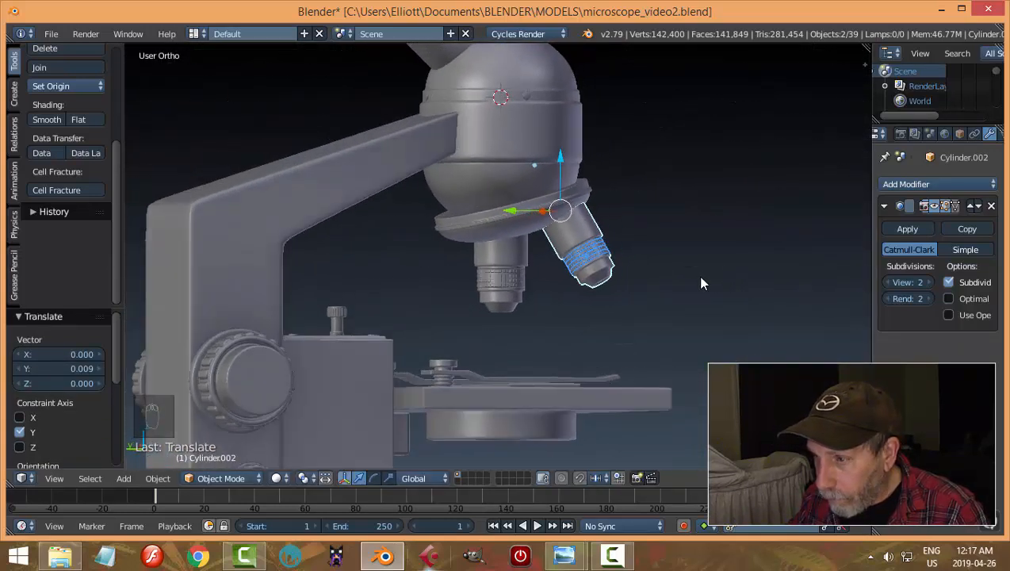
pyautogui.press('ctrl+KP_3')
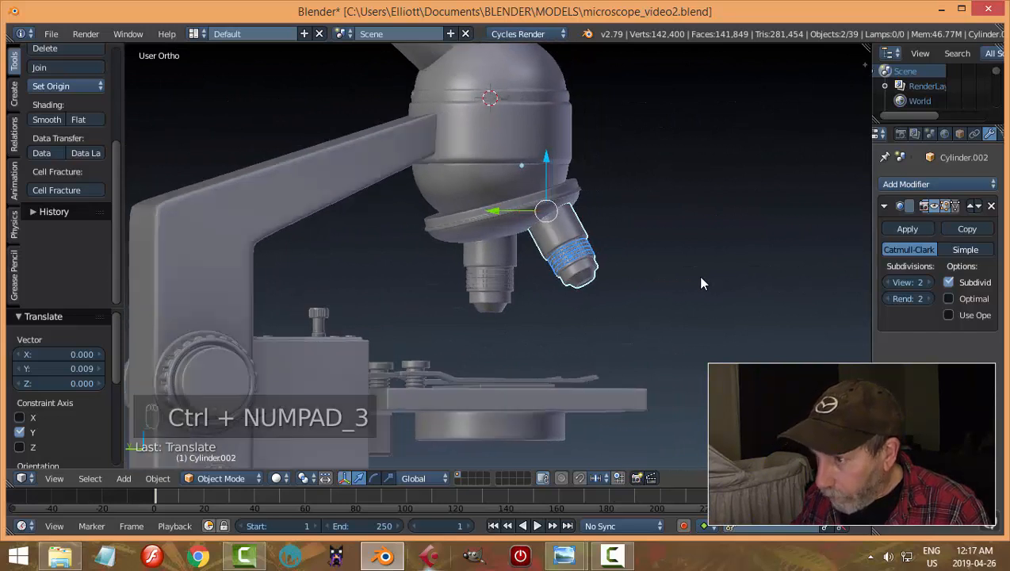
pyautogui.press('r')
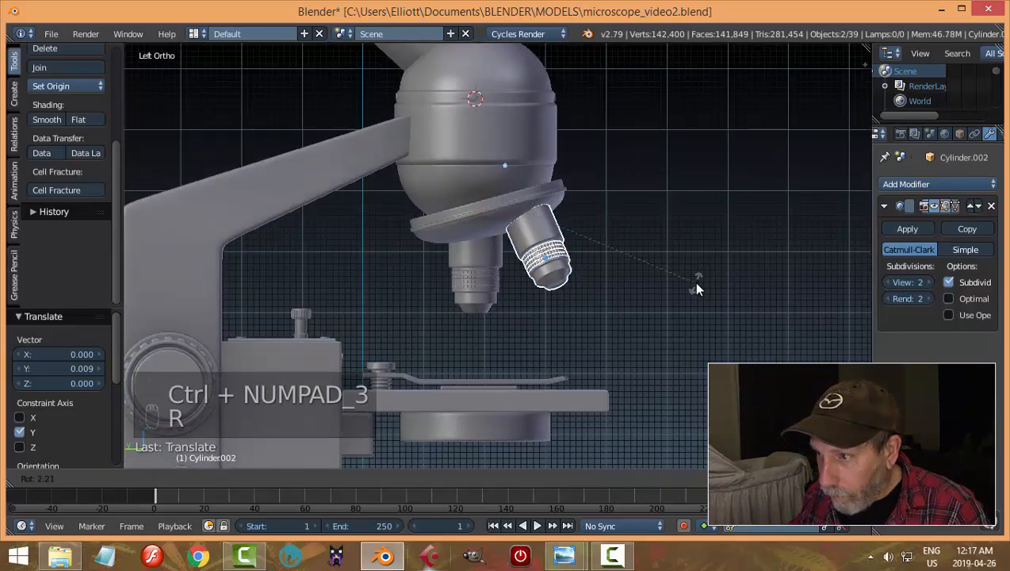
pyautogui.click(693, 281)
# Step: Seat the tilted objective copy against the bowl by moving it 0.005 and another 0.006 along Y
pyautogui.press('g')
pyautogui.press('y')
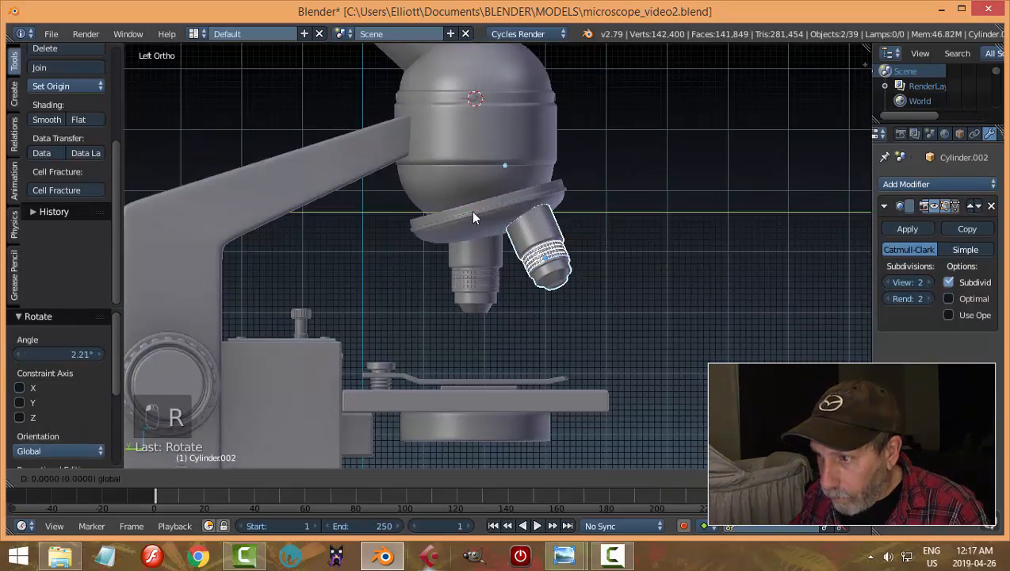
pyautogui.click(467, 209)
pyautogui.moveTo(643, 240); pyautogui.dragTo(420, 214, button='middle')
pyautogui.press('g')
pyautogui.press('y')
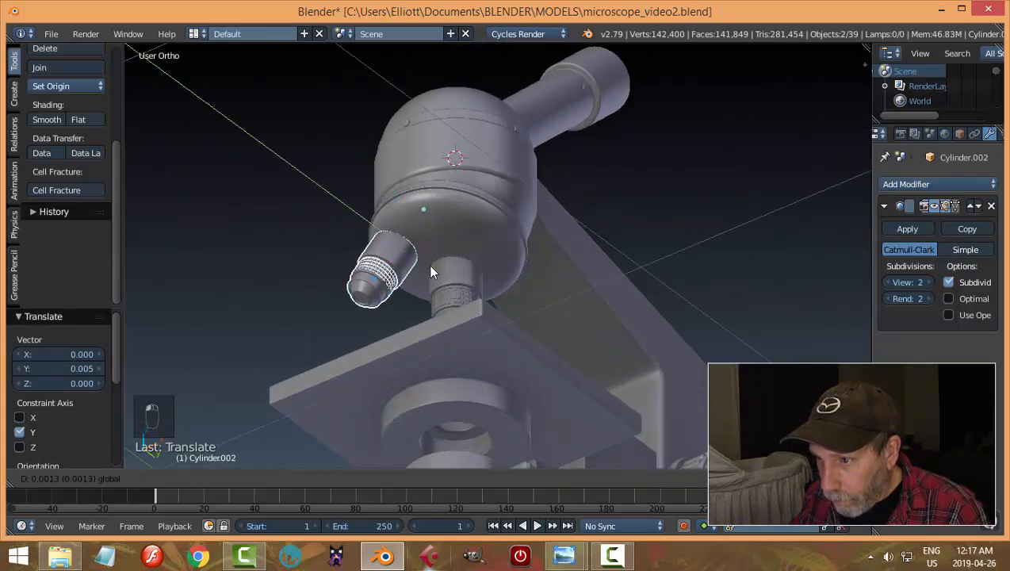
pyautogui.click(429, 264)
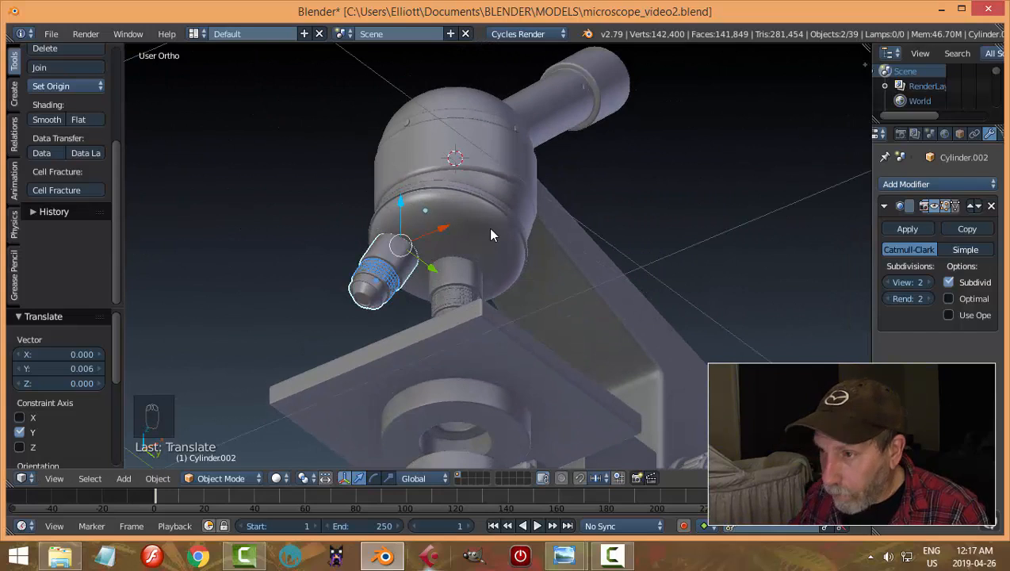
pyautogui.moveTo(491, 234); pyautogui.dragTo(557, 304, button='middle')
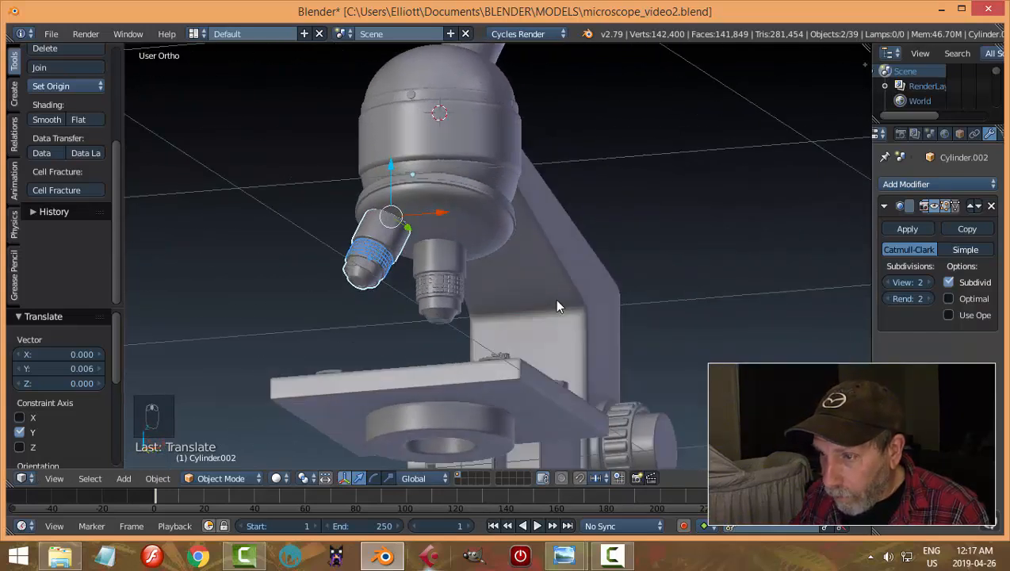
# Step: Duplicate the tilted objective, move the new copy 0.122 along X, and rotate it -40° about Y to mirror the first
pyautogui.press('KP_1')
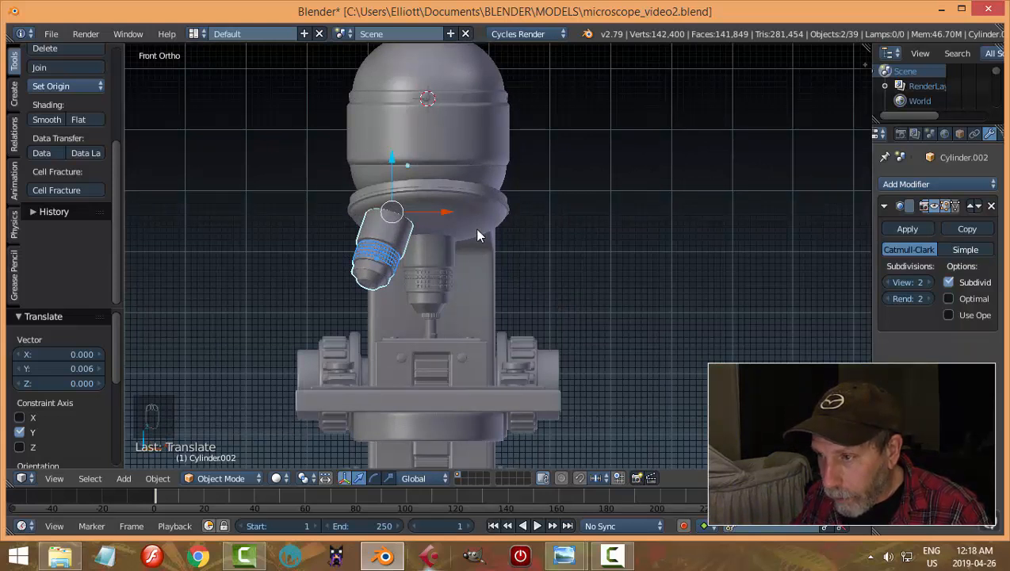
pyautogui.moveTo(576, 262); pyautogui.dragTo(553, 271, button='middle')
pyautogui.press('KP_1')
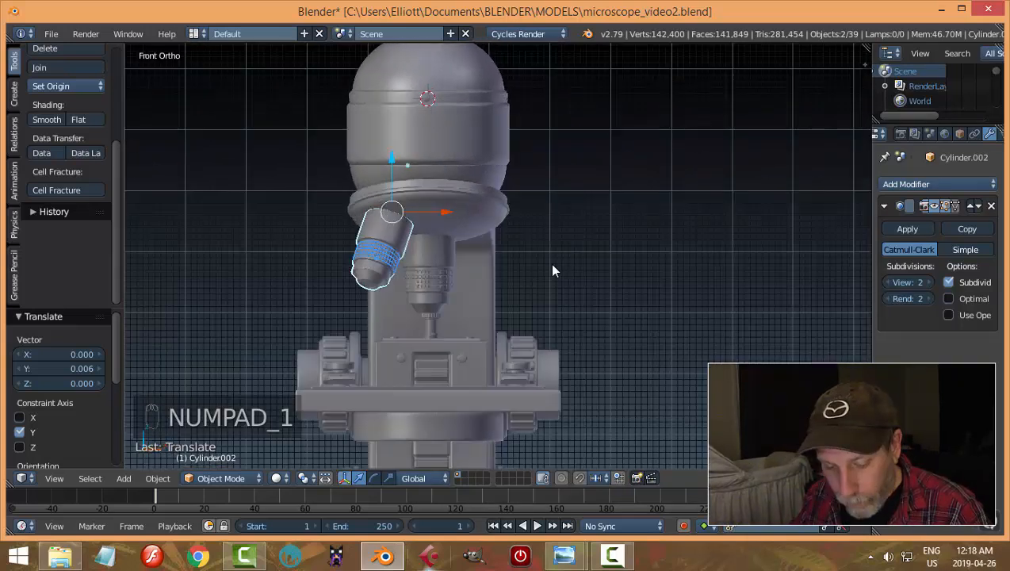
pyautogui.hotkey('shift', 'd')
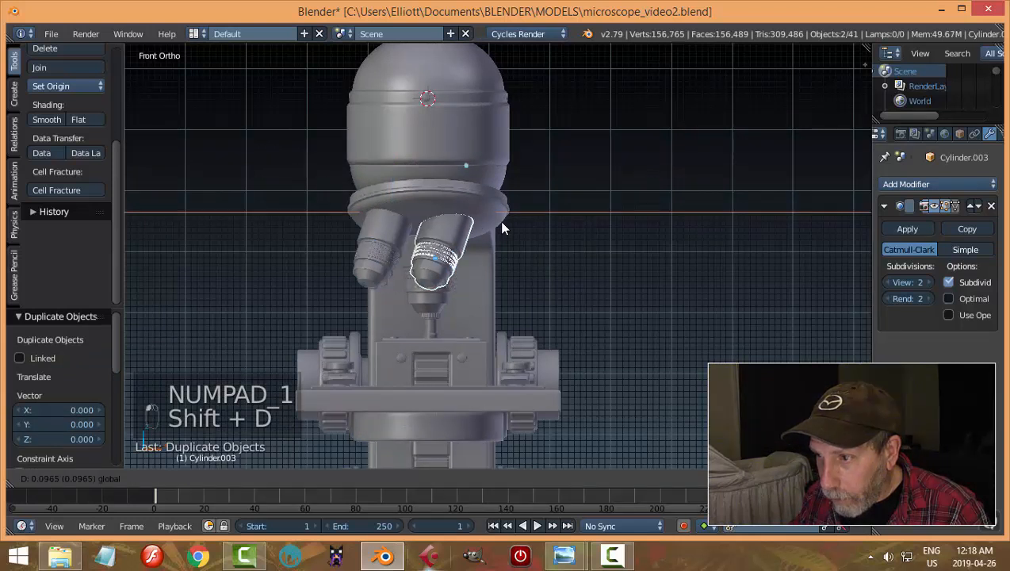
pyautogui.press('x')
pyautogui.click(514, 223)
pyautogui.press('r')
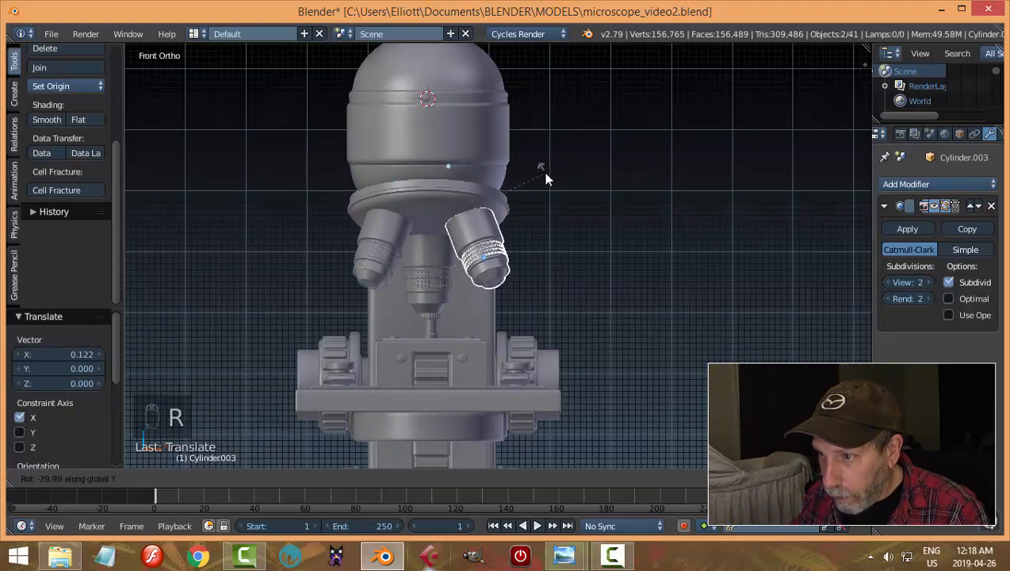
pyautogui.click(543, 172)
# Step: Move the mirrored objective copy 0.010 along Y and scale it down to about 0.94
pyautogui.moveTo(668, 225); pyautogui.dragTo(468, 256, button='middle')
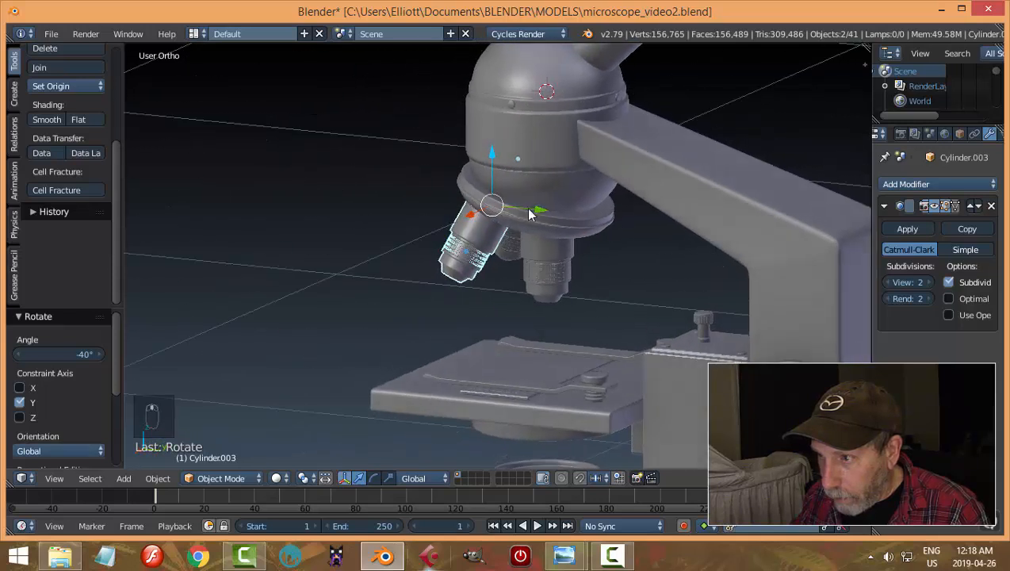
pyautogui.moveTo(536, 209); pyautogui.dragTo(539, 210)
pyautogui.moveTo(542, 211); pyautogui.dragTo(620, 231, button='middle')
pyautogui.press('s')
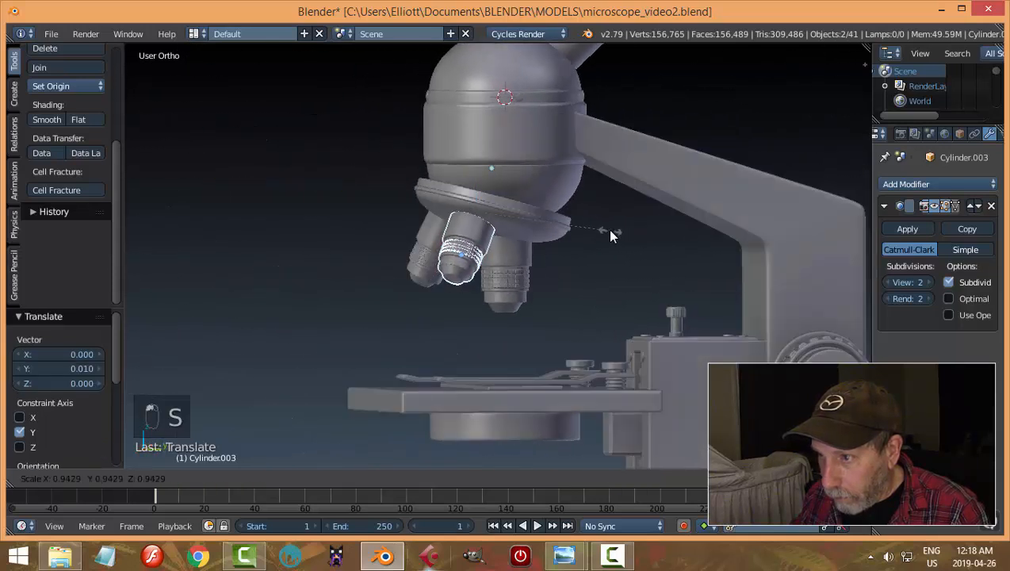
pyautogui.click(607, 230)
pyautogui.press('a')
# Step: Save the scene over the existing file microscope_video2.blend
pyautogui.scroll(-5, 543, 248)
pyautogui.moveTo(543, 248); pyautogui.dragTo(531, 284, button='middle')
pyautogui.hotkey('ctrl', 's')
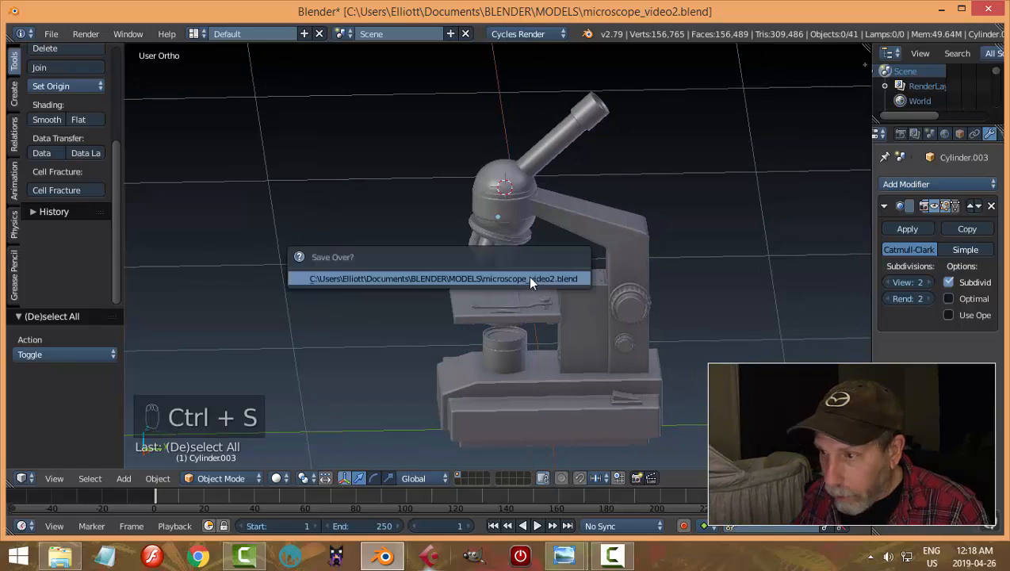
pyautogui.click(529, 279)
# Step: Snap the 3D cursor to the round disc on the underside of the stage
pyautogui.moveTo(604, 278); pyautogui.dragTo(645, 278, button='middle')
pyautogui.scroll(3, 641, 271)
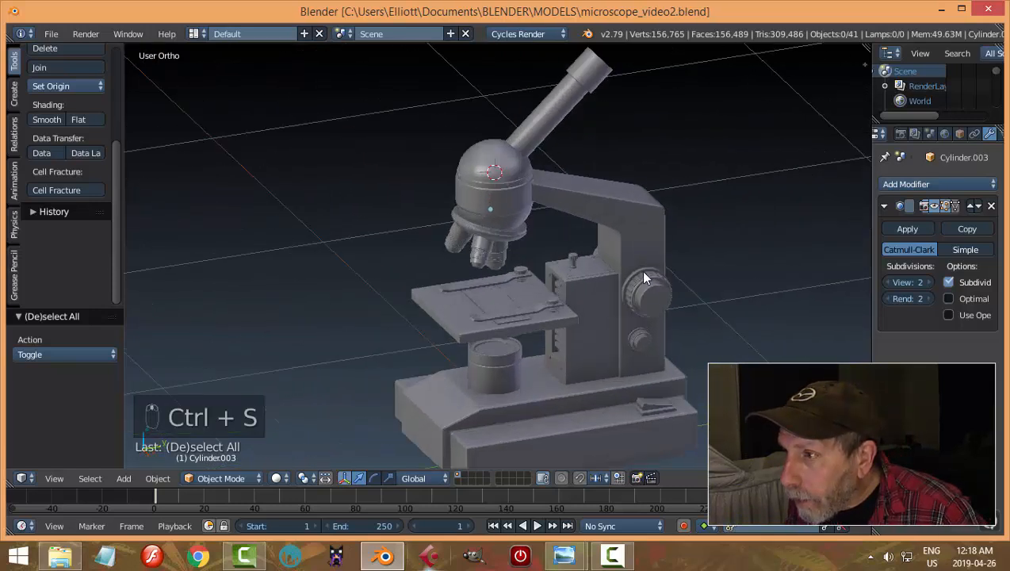
pyautogui.moveTo(628, 314); pyautogui.dragTo(604, 293, button='middle')
pyautogui.rightClick(491, 307)
pyautogui.scroll(2, 559, 317)
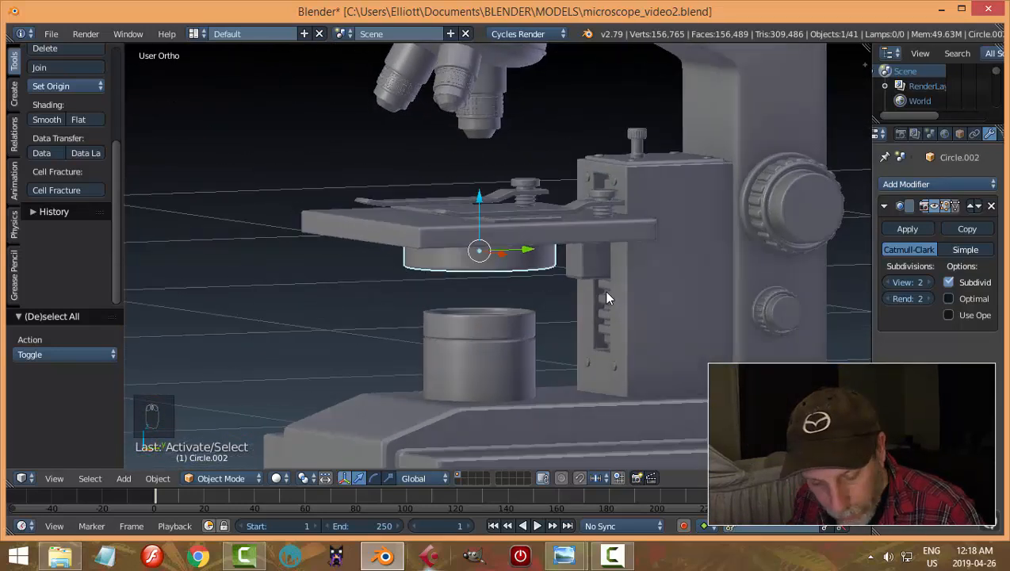
pyautogui.hotkey('shift', 's')
pyautogui.click(577, 360)
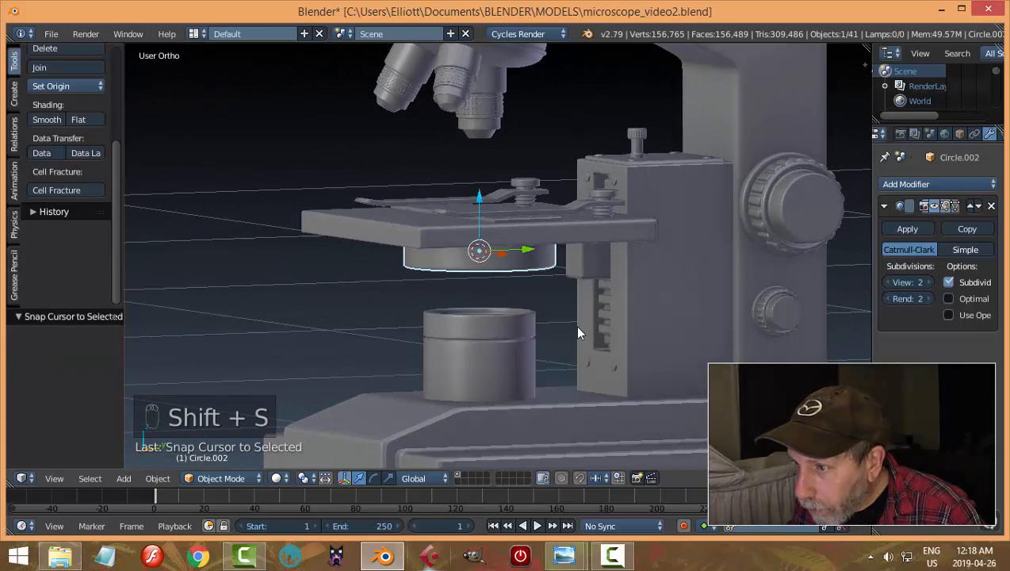
# Step: Add a cylinder mesh with 18 vertices and its cap fill type set to Nothing
pyautogui.hotkey('shift', 'a')
pyautogui.moveTo(542, 295)
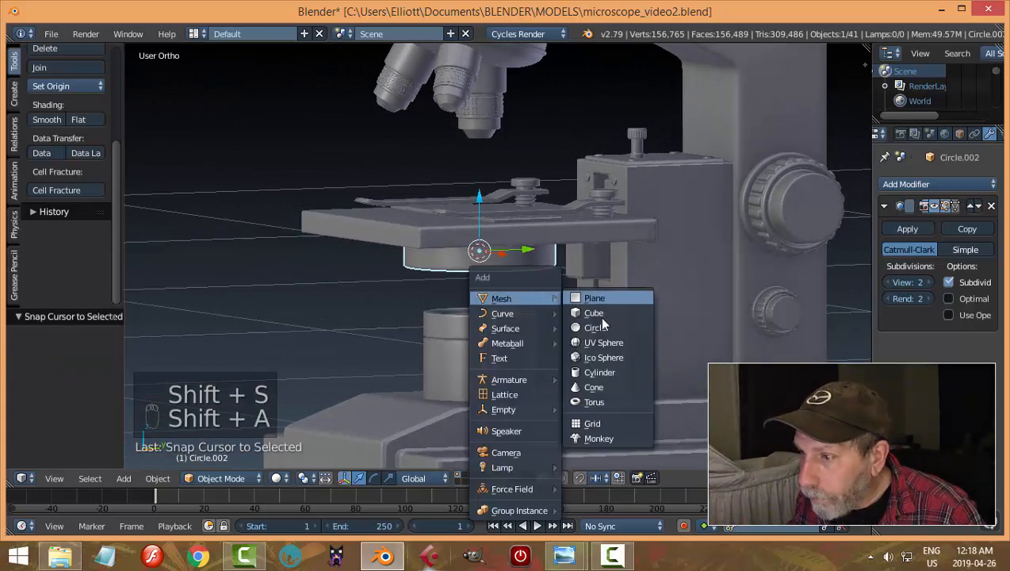
pyautogui.click(603, 366)
pyautogui.click(60, 358)
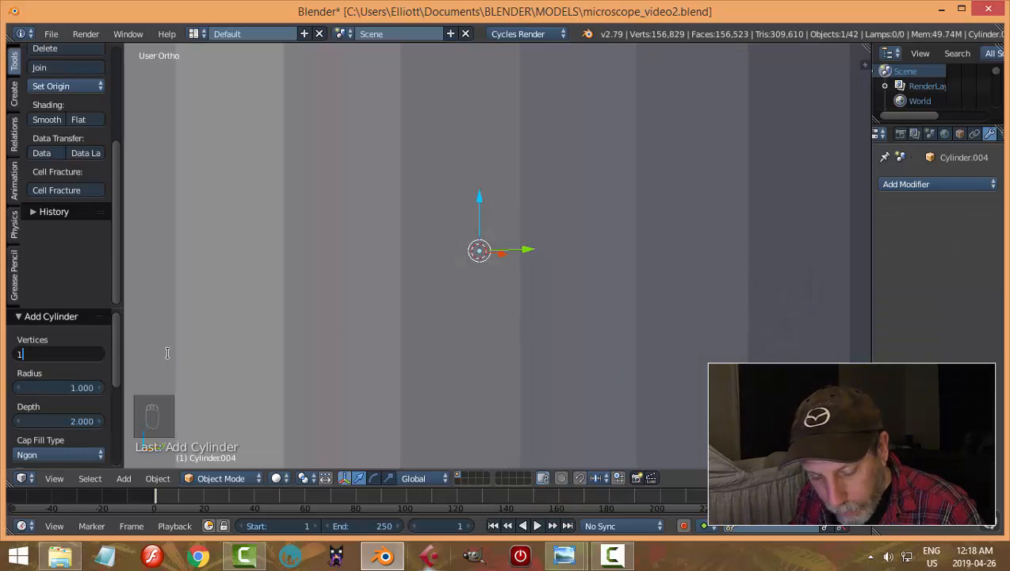
pyautogui.press('Return')
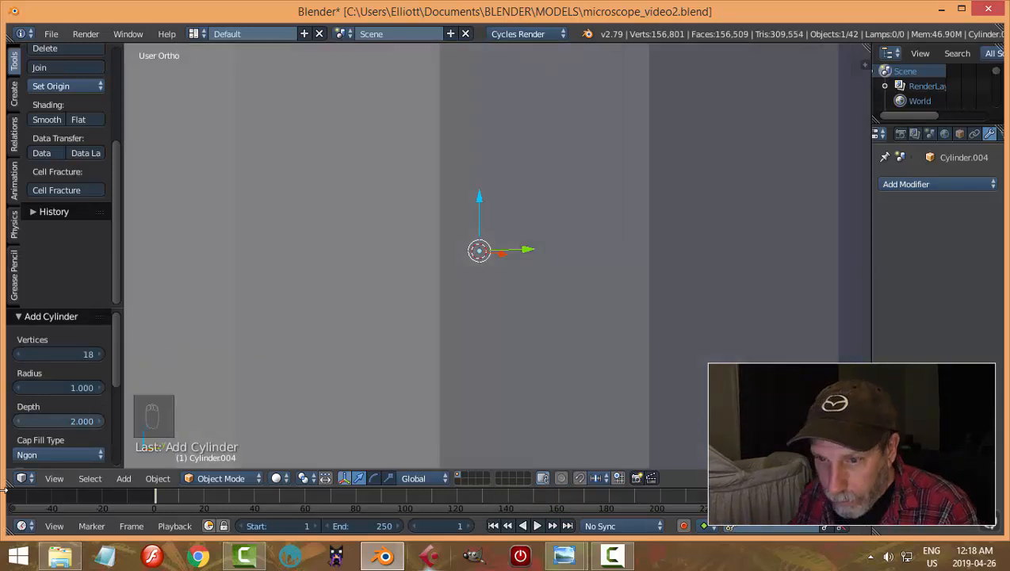
pyautogui.click(50, 454)
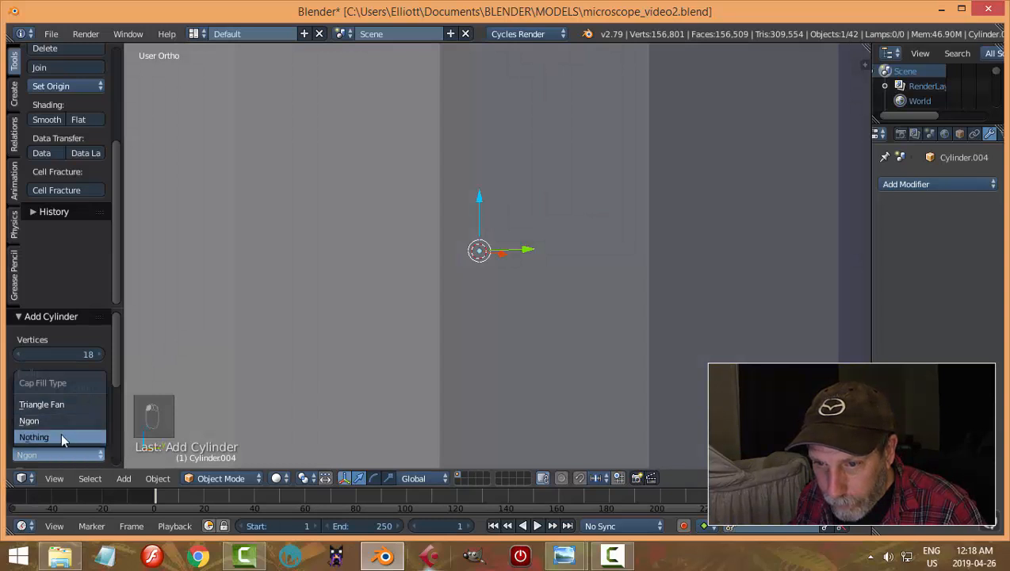
pyautogui.click(61, 434)
# Step: In Edit Mode, scale the whole cylinder to 0.026 and move it 0.181 along X from the disc's centre
pyautogui.press('Tab')
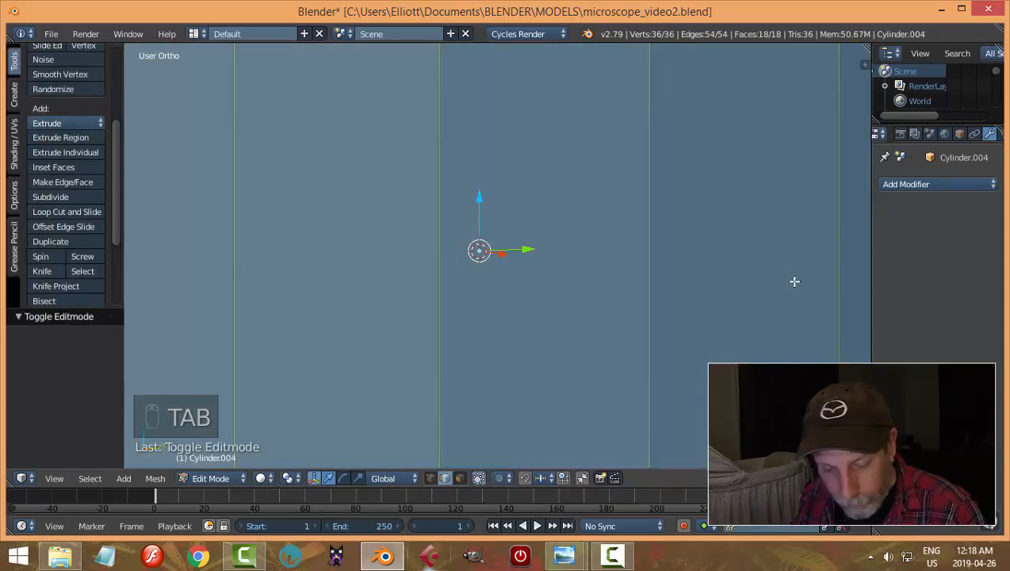
pyautogui.press('s')
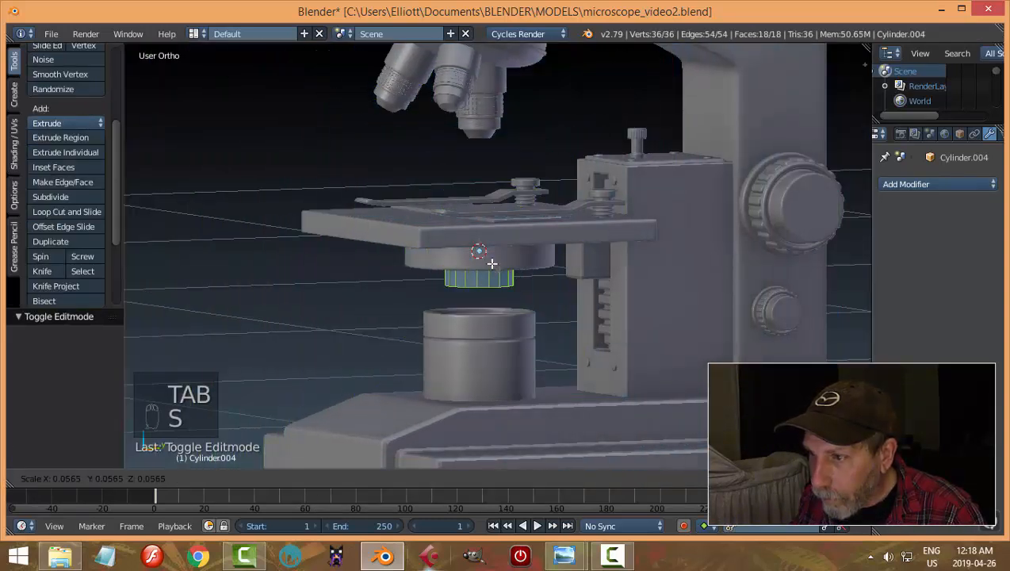
pyautogui.click(481, 257)
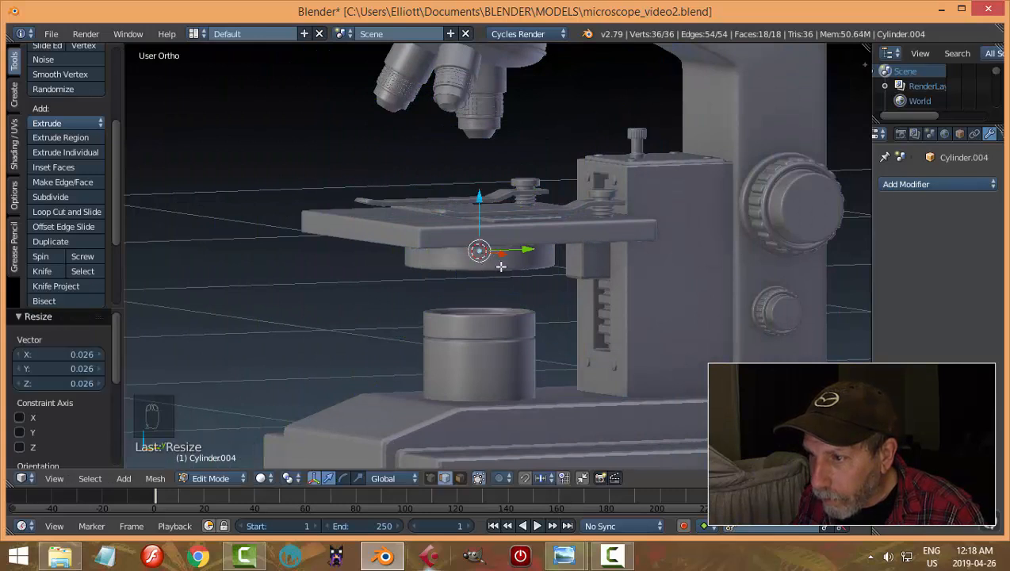
pyautogui.moveTo(501, 268); pyautogui.dragTo(512, 279, button='middle')
pyautogui.press('g')
pyautogui.press('x')
pyautogui.click(567, 300)
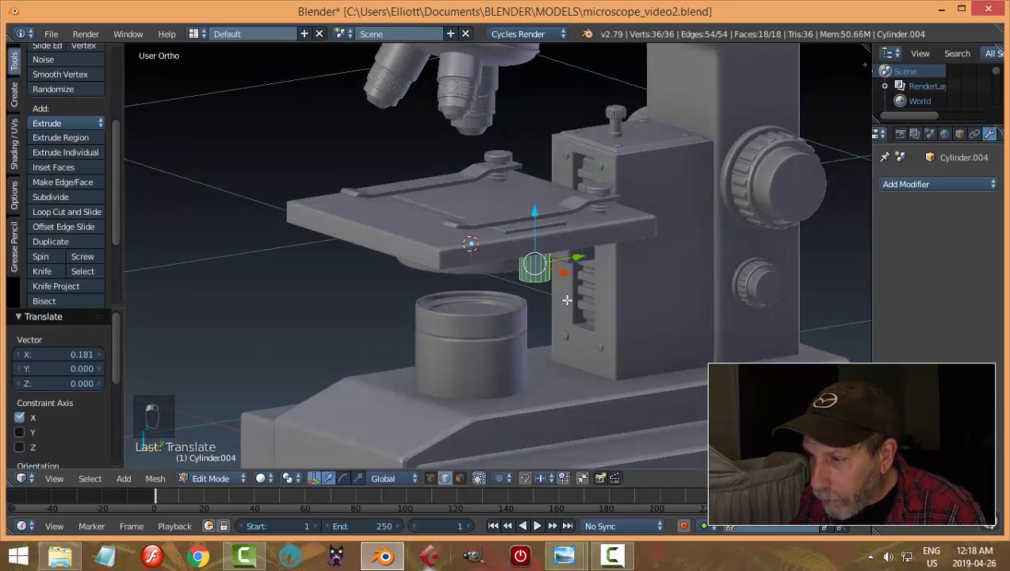
# Step: Rotate the cylinder 90° about Y so it lies sideways and scale it down to about 0.6
pyautogui.moveTo(566, 300); pyautogui.dragTo(624, 299, button='middle')
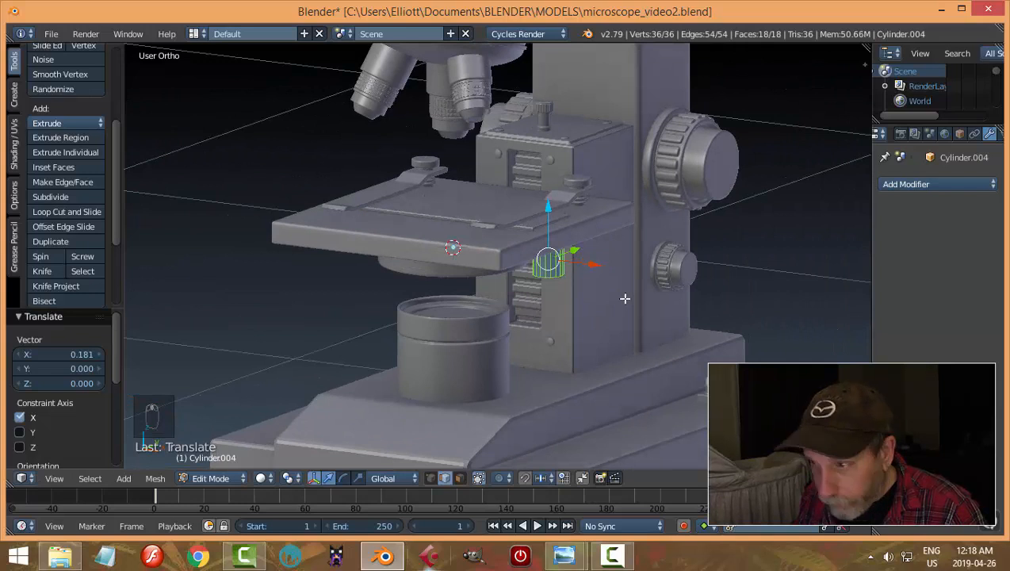
pyautogui.press('r')
pyautogui.press('y')
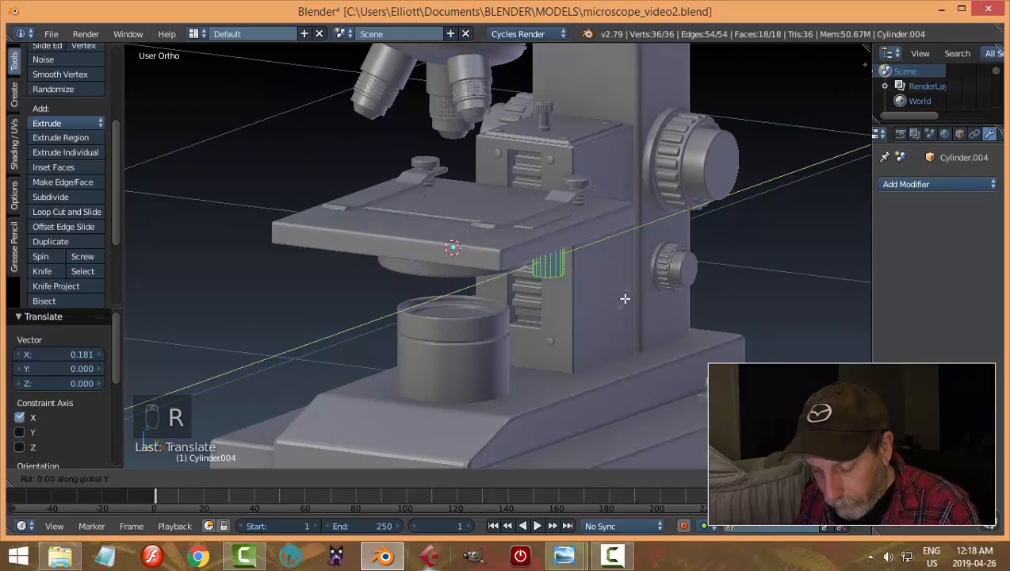
pyautogui.press('Return')
pyautogui.moveTo(661, 299); pyautogui.dragTo(693, 273, button='middle')
pyautogui.press('s')
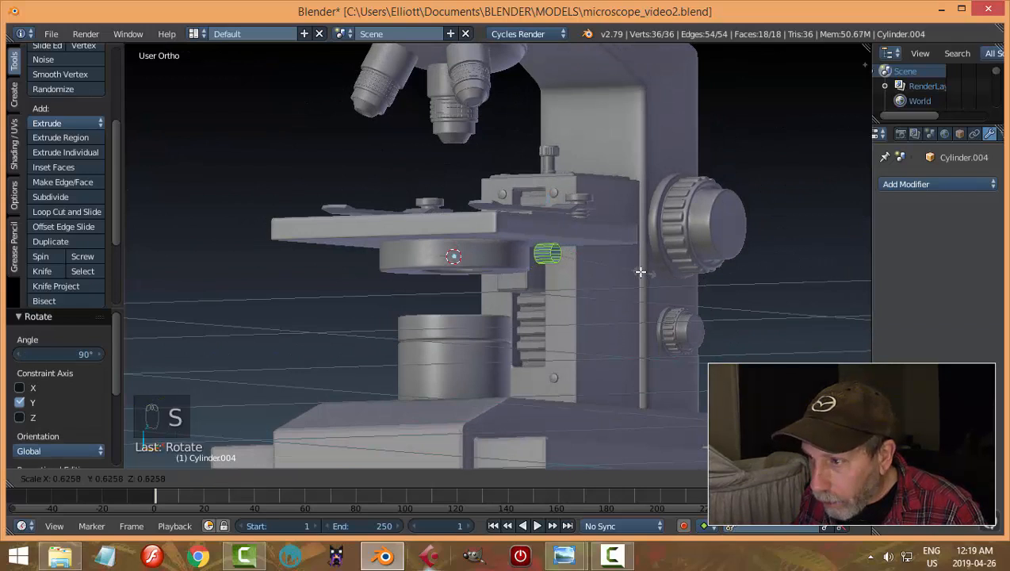
pyautogui.click(632, 270)
# Step: Shift the cylinder inward along X against the disc under the stage and scale it down a little more
pyautogui.moveTo(632, 271); pyautogui.dragTo(601, 260, button='middle')
pyautogui.moveTo(601, 260); pyautogui.dragTo(574, 262)
pyautogui.moveTo(585, 280); pyautogui.dragTo(642, 293, button='middle')
pyautogui.press('a')
pyautogui.scroll(3, 559, 278)
pyautogui.press('a')
pyautogui.press('s')
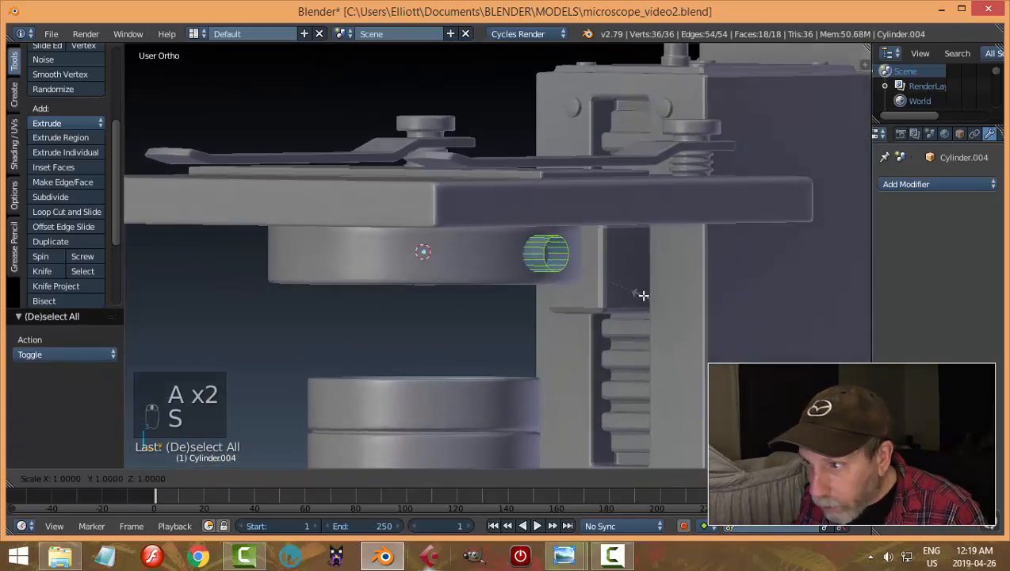
pyautogui.click(623, 286)
# Step: Select the cylinder's outer end edge loop and move it 0.115 along X to lengthen the rod
pyautogui.press('a')
pyautogui.hotkey('ctrl', 'Tab')
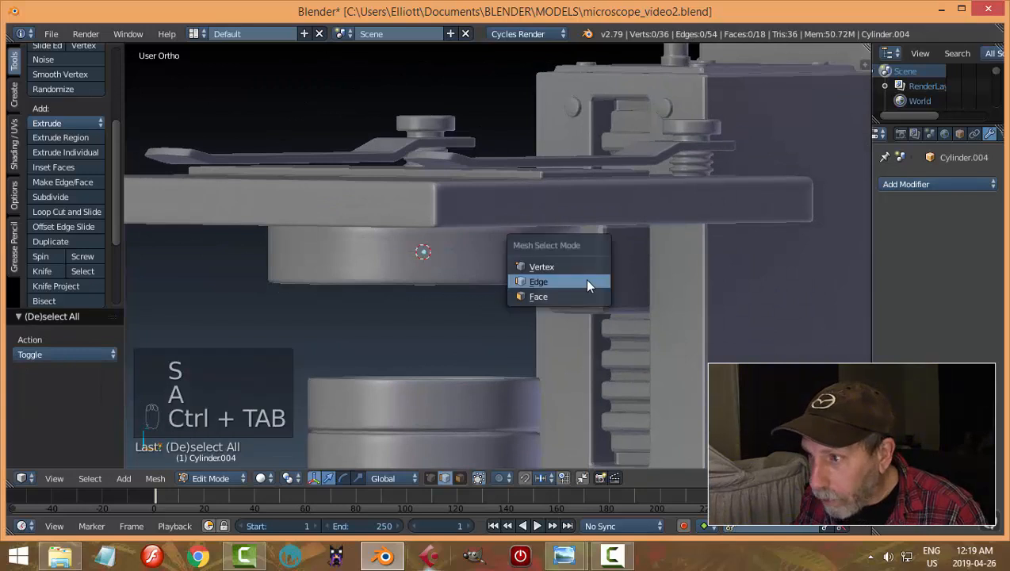
pyautogui.click(572, 280)
pyautogui.scroll(3, 563, 270)
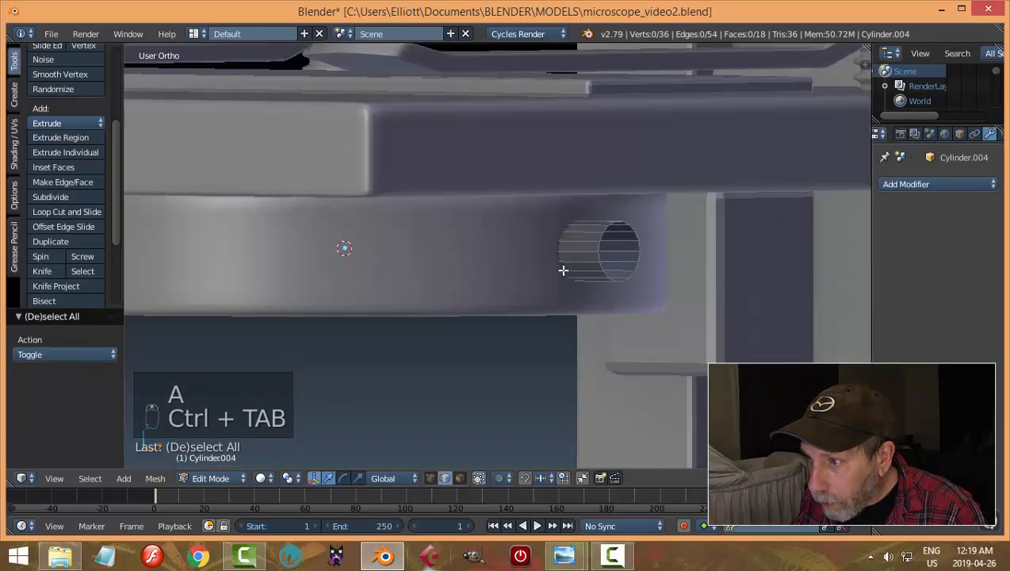
pyautogui.keyDown('alt'); pyautogui.rightClick(600, 244); pyautogui.keyUp('alt')
pyautogui.scroll(-4, 603, 262)
pyautogui.moveTo(555, 261); pyautogui.dragTo(593, 273, button='middle')
pyautogui.press('g')
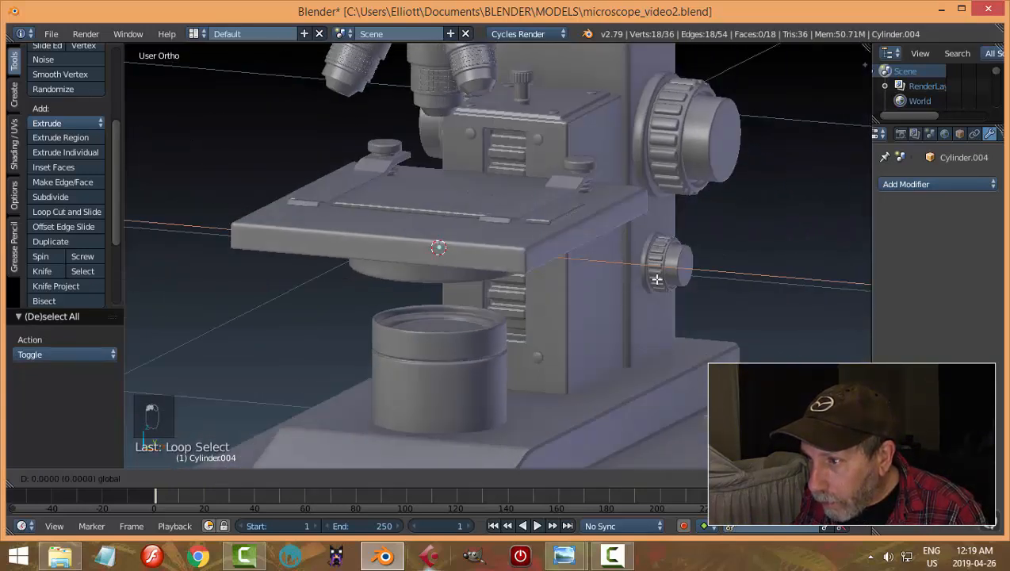
pyautogui.click(664, 283)
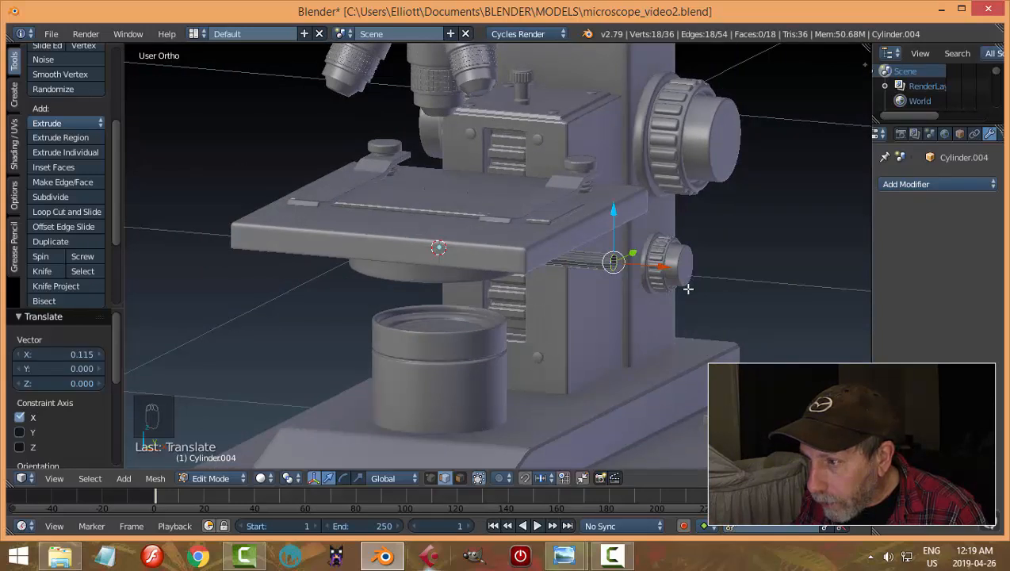
# Step: Extrude the rod's end loop outward at scale 1.318, and extrude it 0.031 along X to form a knob
pyautogui.moveTo(665, 284); pyautogui.dragTo(694, 295, button='middle')
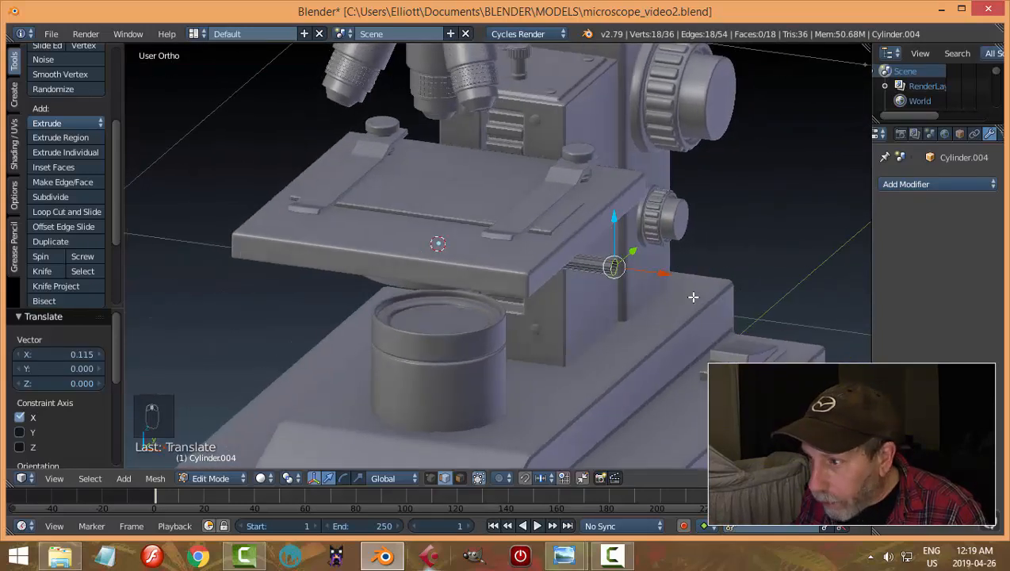
pyautogui.press('e')
pyautogui.press('s')
pyautogui.click(696, 317)
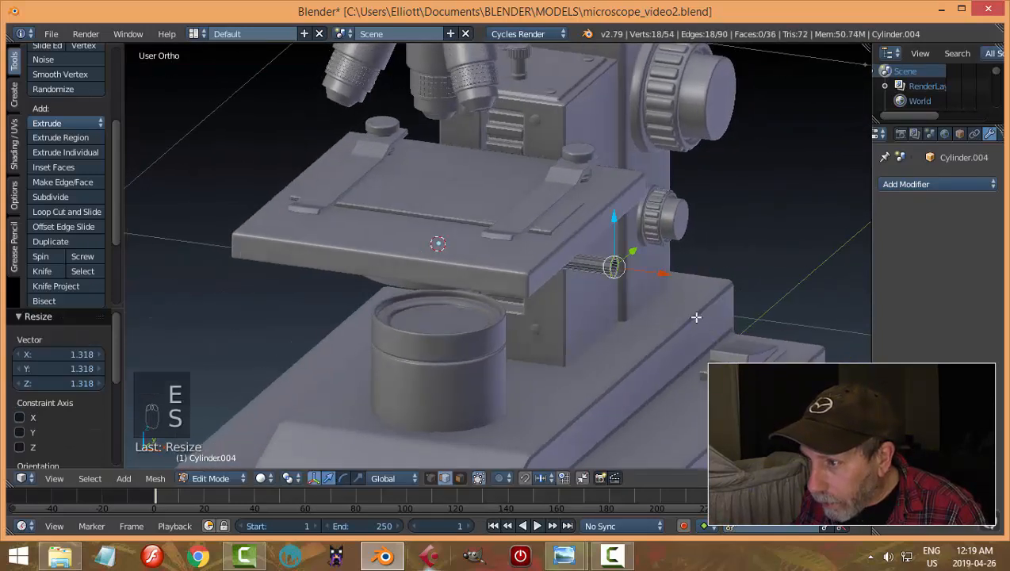
pyautogui.press('e')
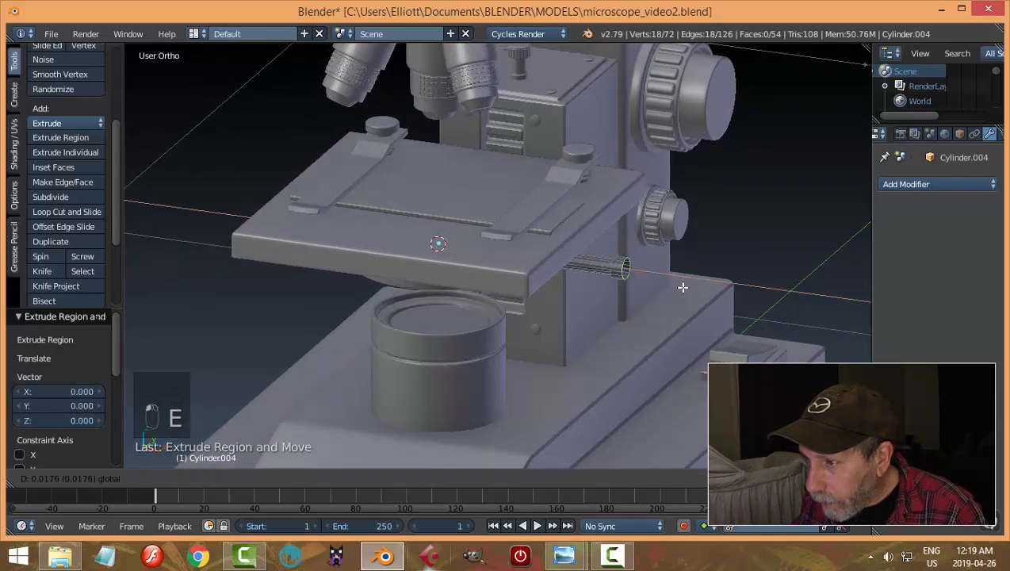
pyautogui.click(688, 292)
# Step: Extrude the knob's end loop inward at scale 0.752, and close the face by extruding again and merging at center
pyautogui.scroll(6, 697, 292)
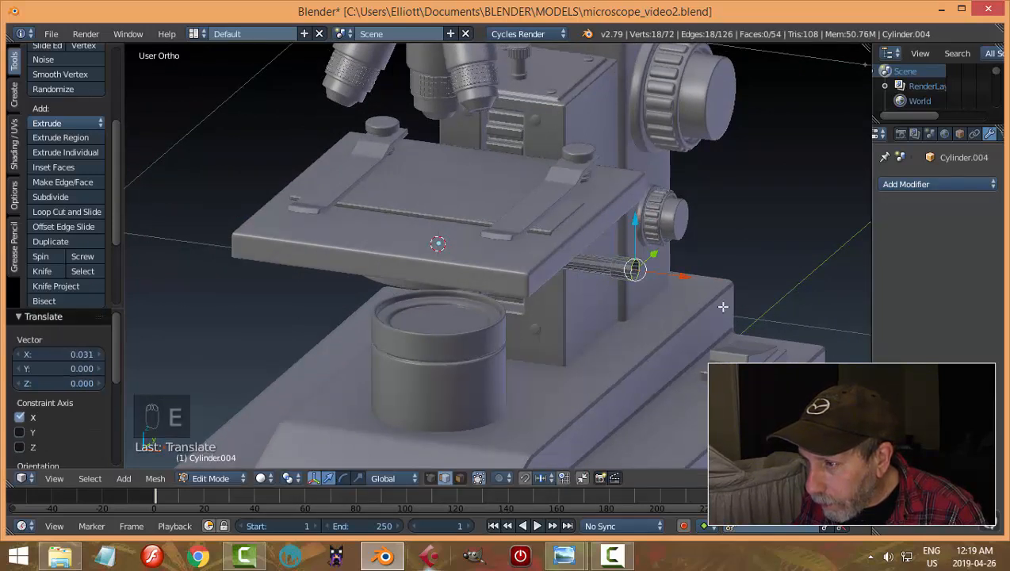
pyautogui.press('e')
pyautogui.press('s')
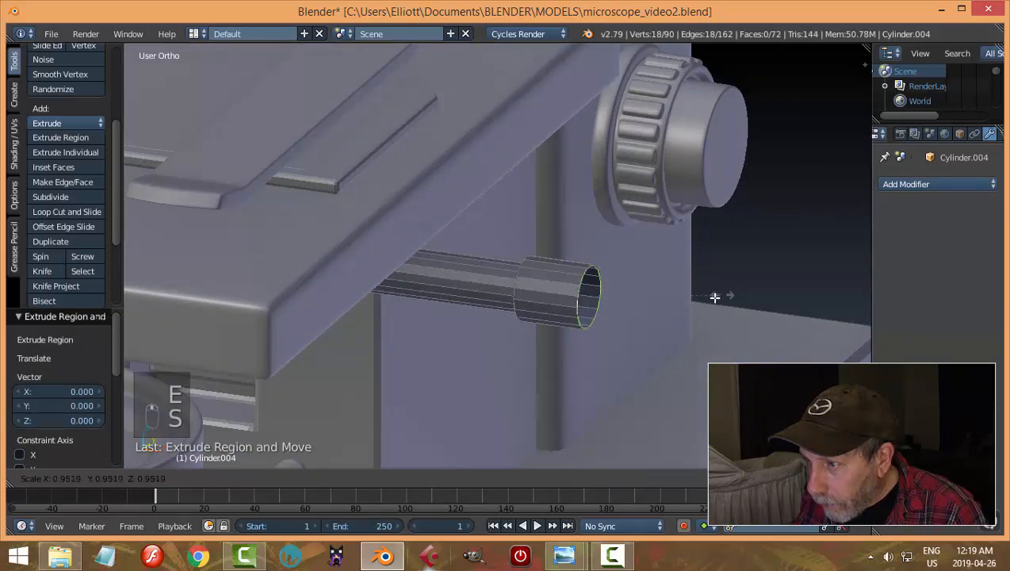
pyautogui.click(694, 301)
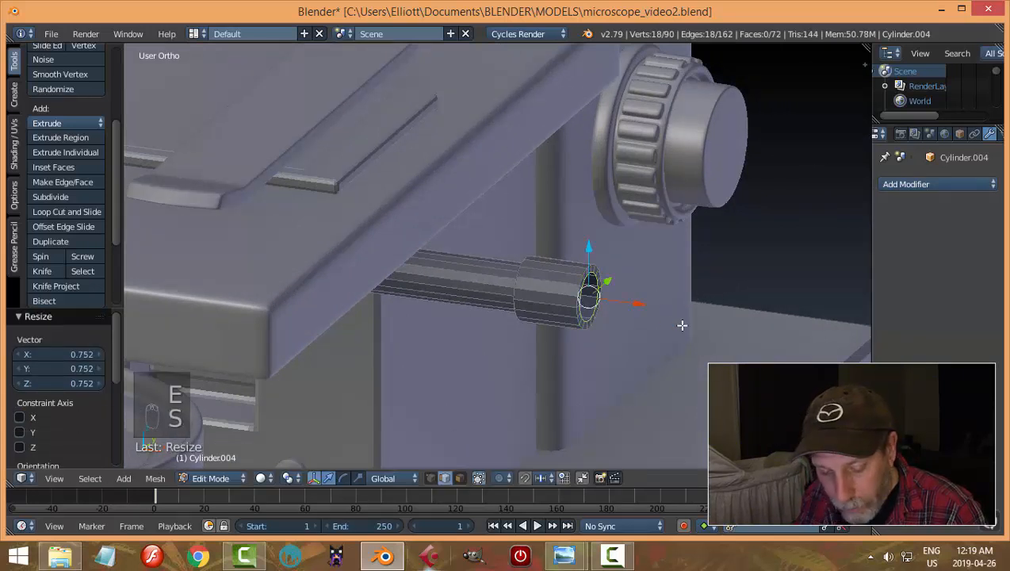
pyautogui.press('e')
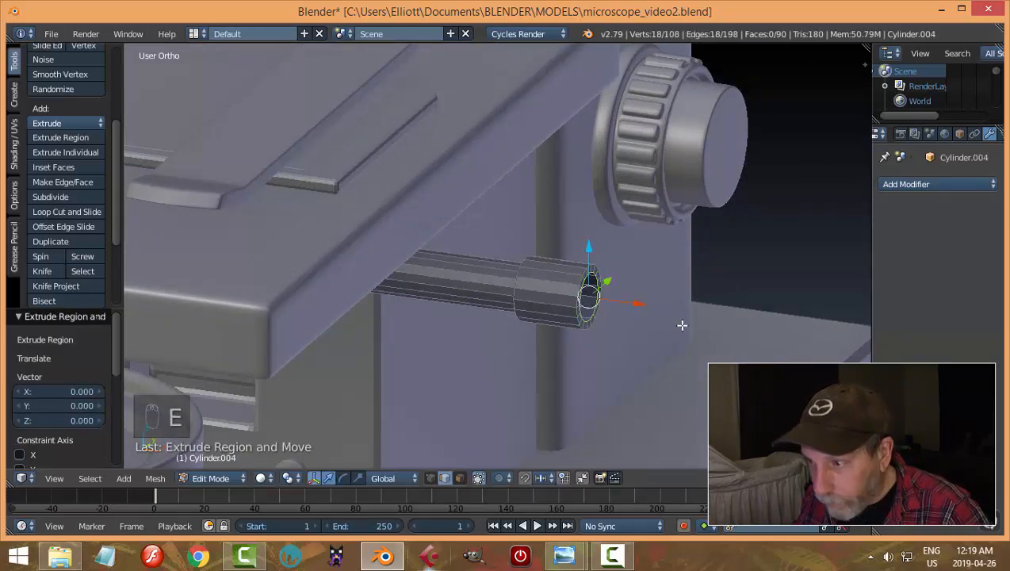
pyautogui.hotkey('alt', 'm')
# Step: Bevel the knob's front and back outer edge loops with 2 segments
pyautogui.scroll(4, 680, 325)
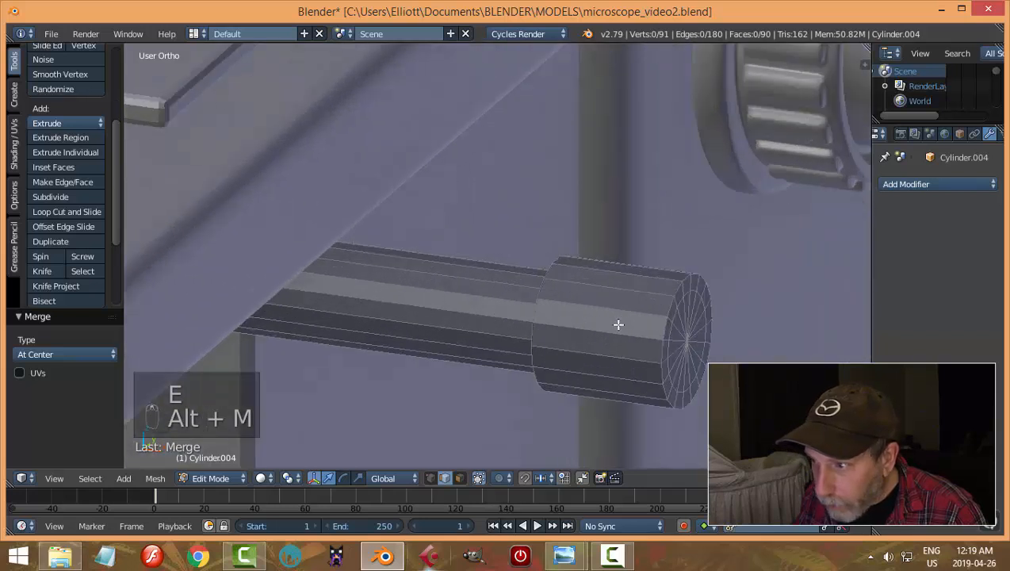
pyautogui.keyDown('alt'); pyautogui.rightClick(668, 303); pyautogui.keyUp('alt')
pyautogui.keyDown('alt'); pyautogui.keyDown('shift'); pyautogui.rightClick(547, 288); pyautogui.keyUp('shift'); pyautogui.keyUp('alt')
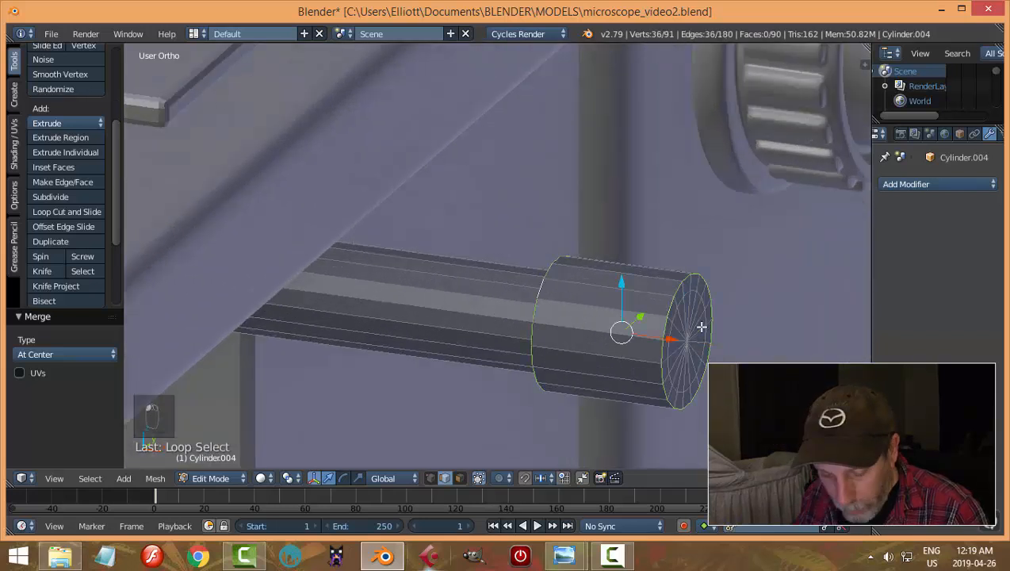
pyautogui.hotkey('ctrl', 'b')
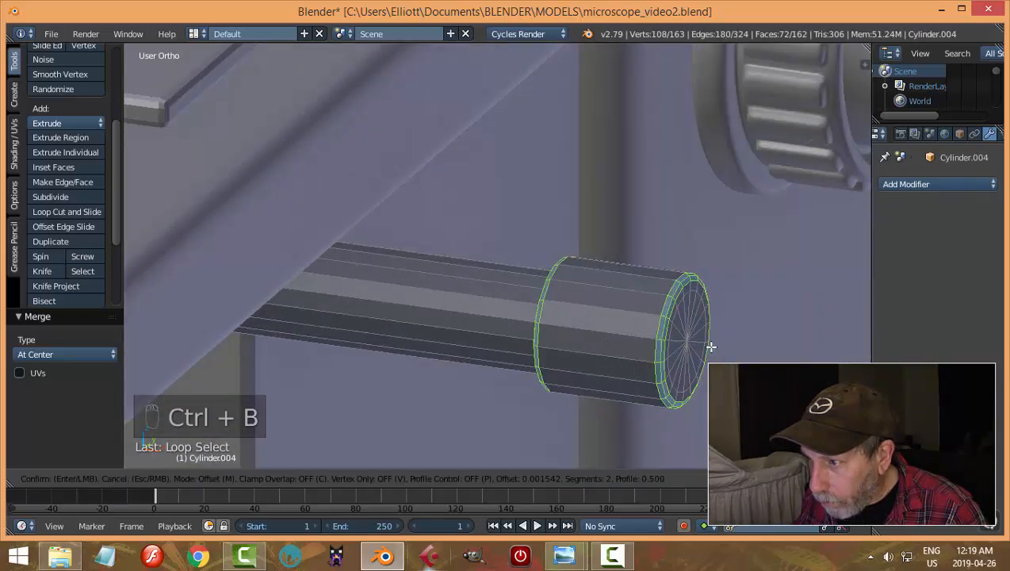
pyautogui.click(708, 341)
pyautogui.press('a')
# Step: Add a loop cut around the rod and slide it close to the back of the knob
pyautogui.moveTo(648, 355); pyautogui.dragTo(625, 350, button='middle')
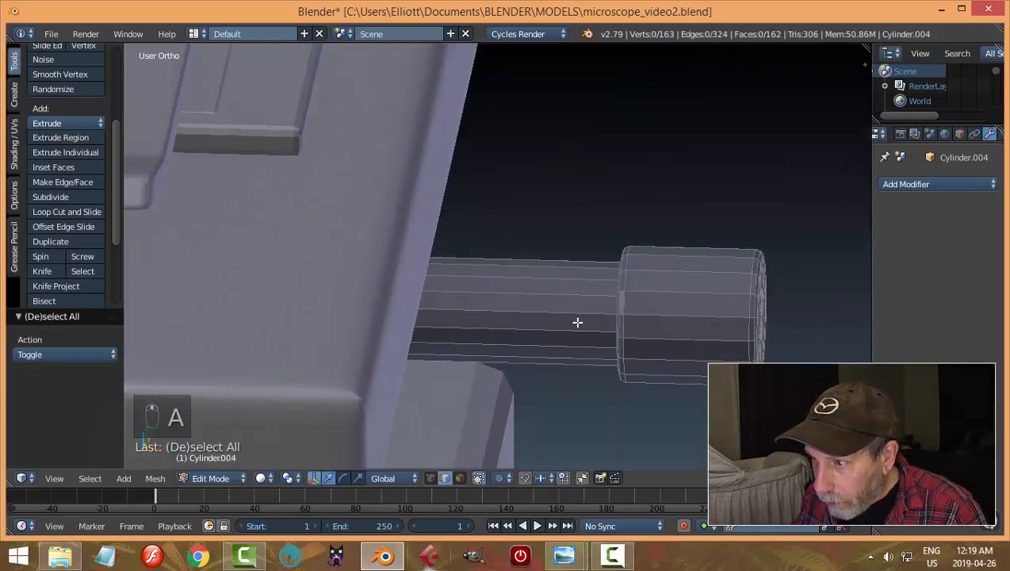
pyautogui.hotkey('ctrl', 'r')
pyautogui.click(602, 323)
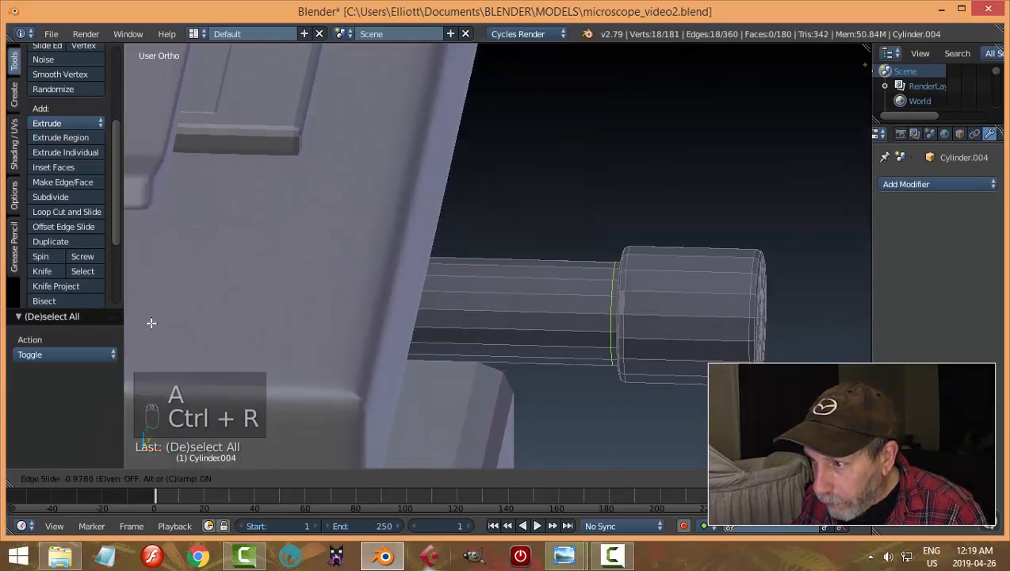
pyautogui.click(151, 323)
pyautogui.moveTo(338, 300); pyautogui.dragTo(365, 281, button='middle')
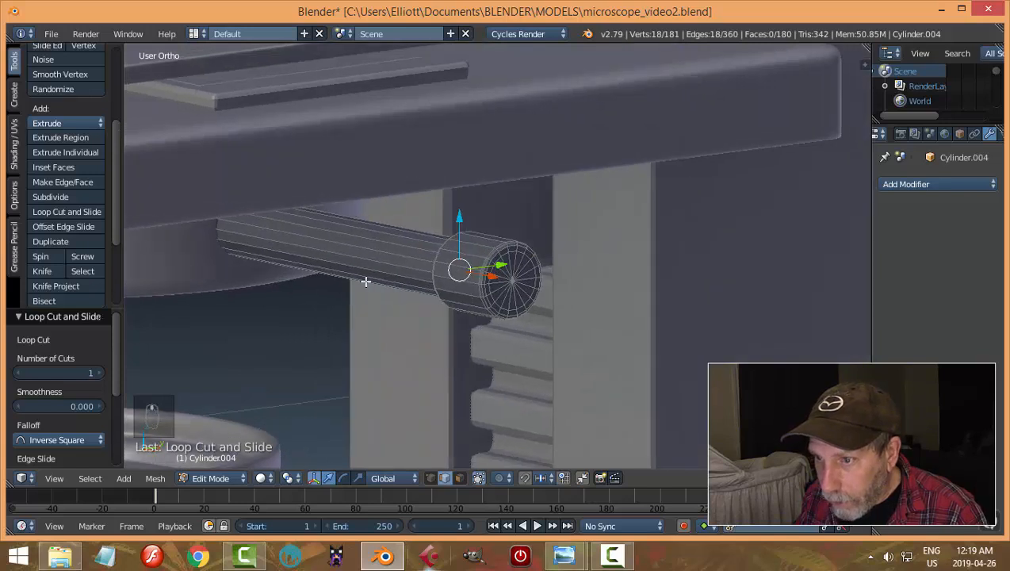
# Step: Add a loop cut around the rod, slide it close to the end at the disc, and leave mesh editing
pyautogui.hotkey('ctrl', 'r')
pyautogui.click(311, 257)
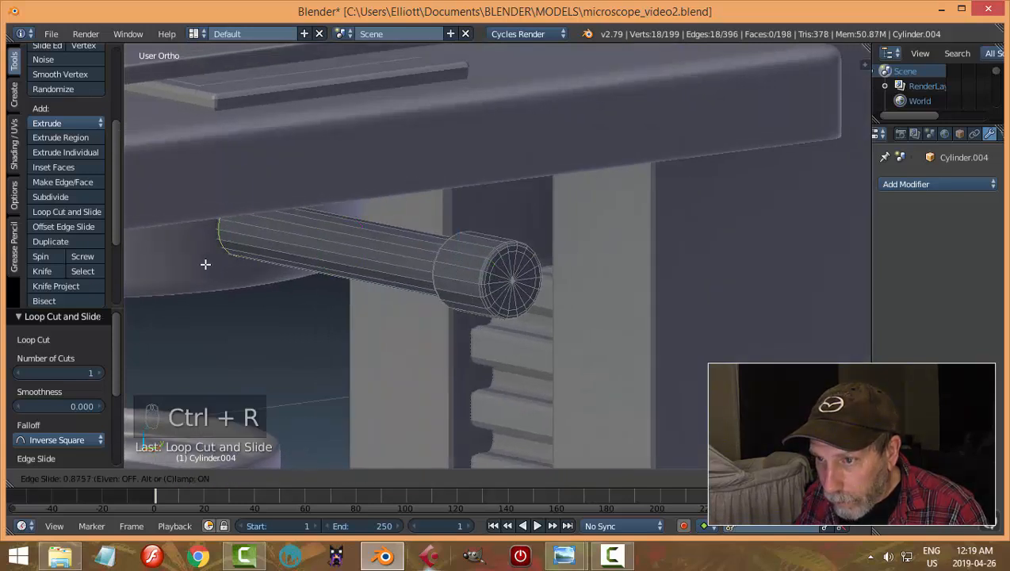
pyautogui.click(205, 264)
pyautogui.press('a')
pyautogui.press('Tab')
# Step: Link the modifiers of the disc beneath the stage to the rod so it gets the same subdivision
pyautogui.click(231, 292)
pyautogui.scroll(-4, 327, 292)
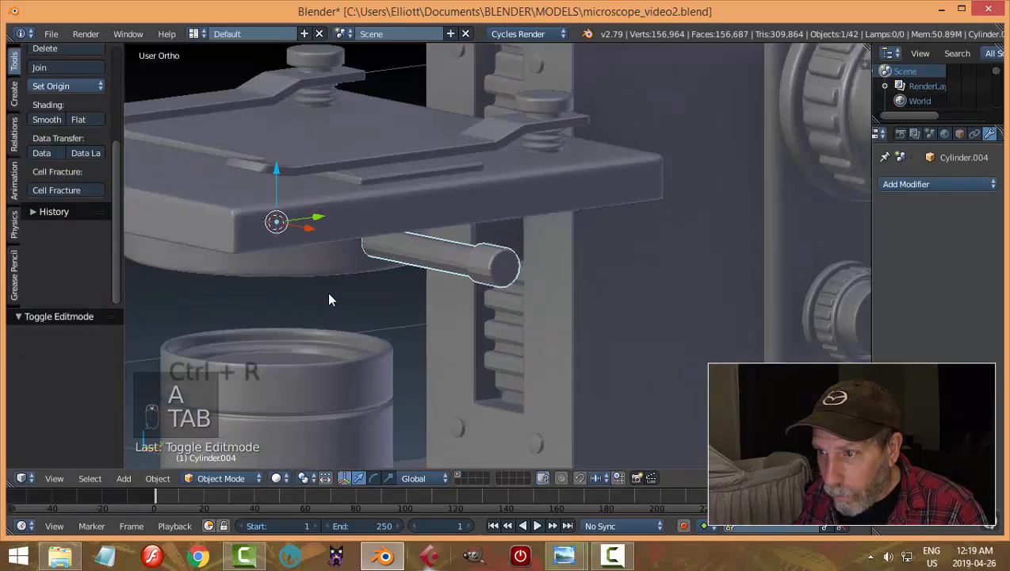
pyautogui.keyDown('shift'); pyautogui.rightClick(323, 266); pyautogui.keyUp('shift')
pyautogui.hotkey('ctrl', 'l')
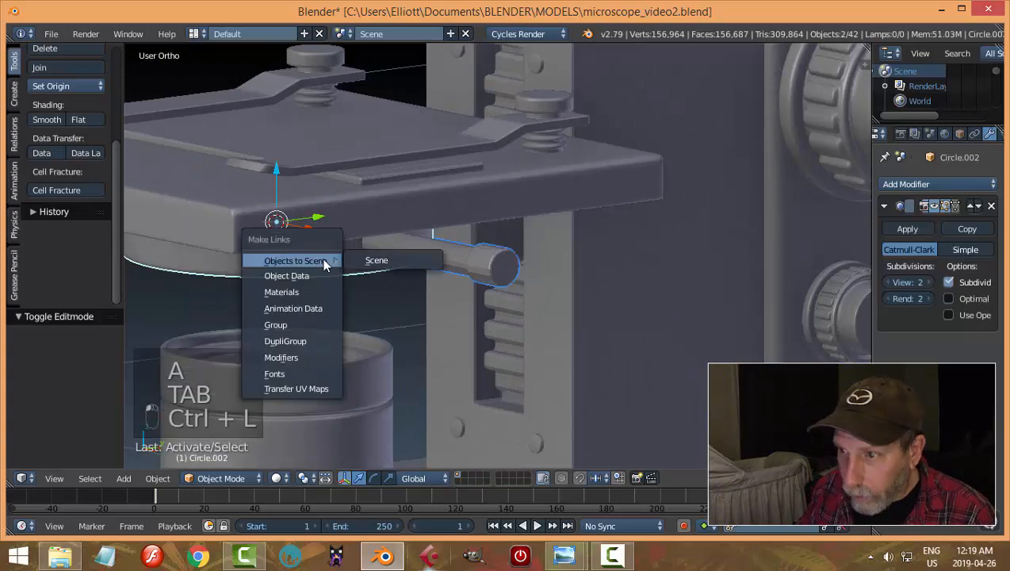
pyautogui.click(298, 346)
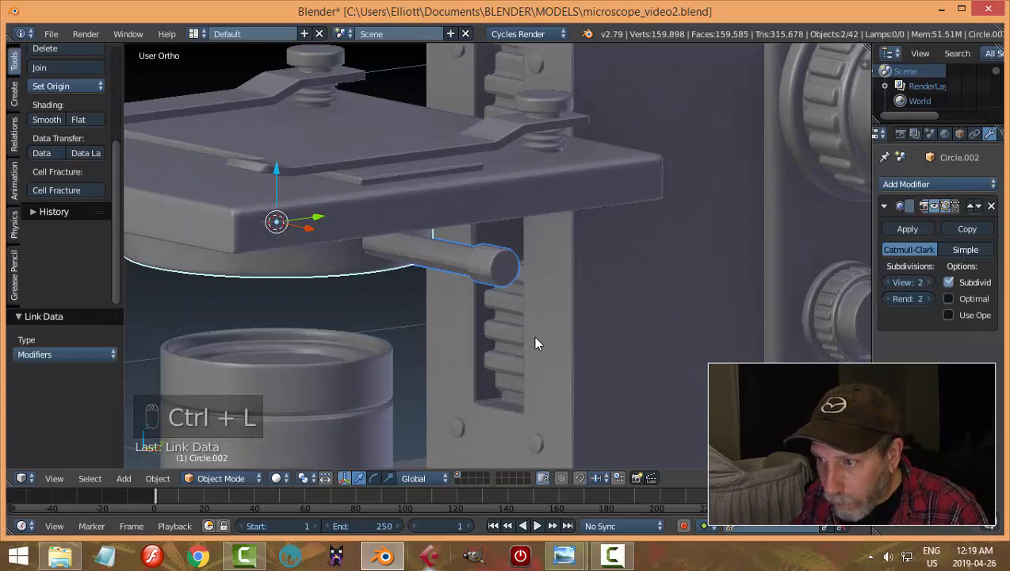
pyautogui.press('a')
pyautogui.scroll(-4, 536, 344)
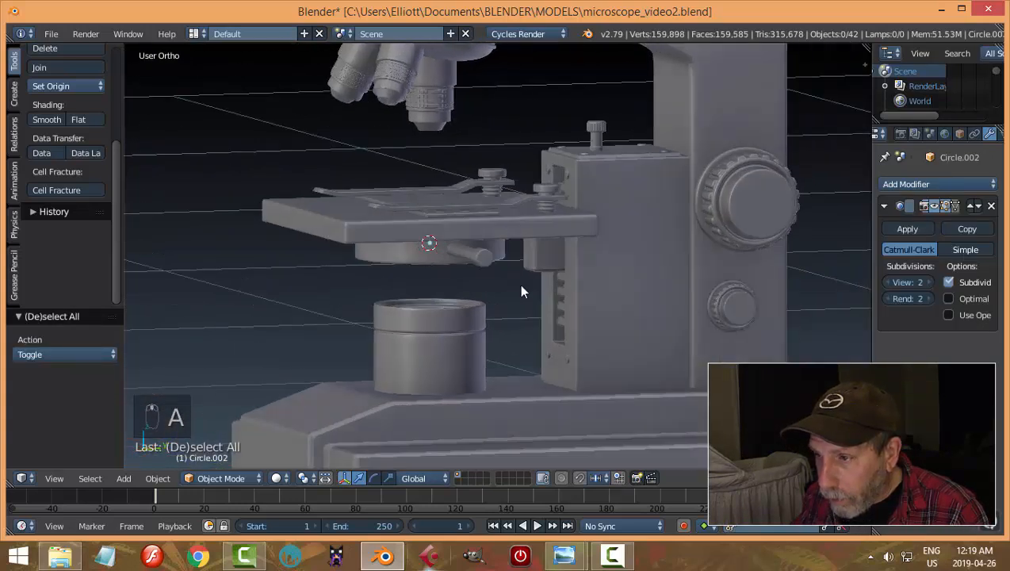
# Step: Set the rod's origin to its geometry
pyautogui.rightClick(485, 258)
pyautogui.scroll(4, 556, 319)
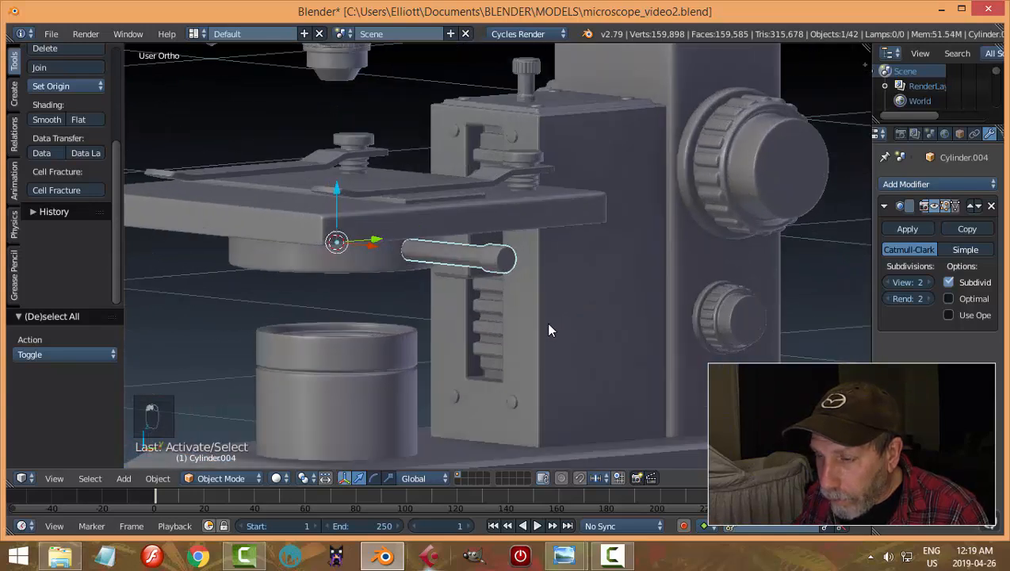
pyautogui.click(69, 87)
pyautogui.click(85, 117)
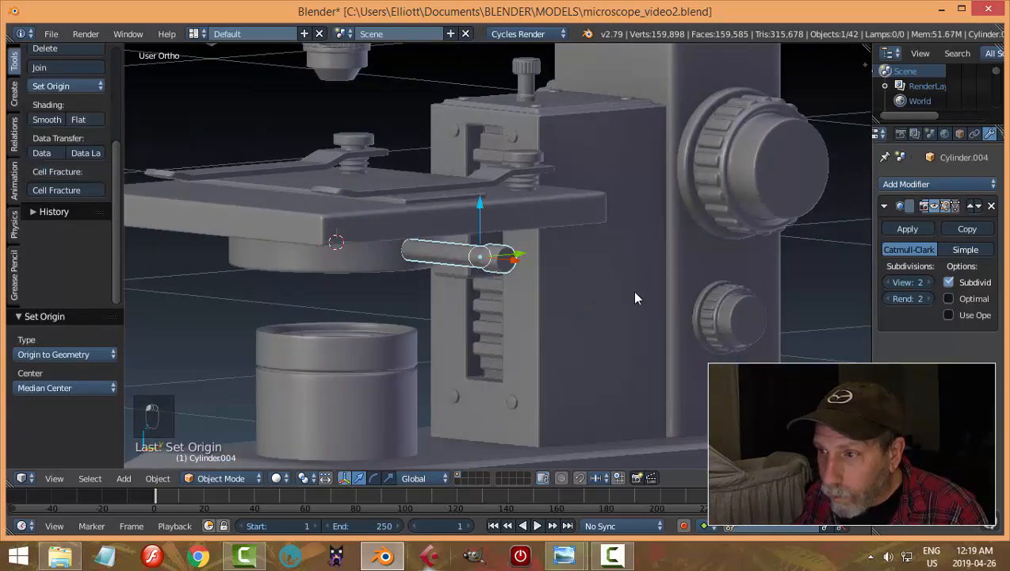
# Step: Thin the rod by scaling it to 0.780 on Y and Z only, and move it 0.004 along X
pyautogui.press('s')
pyautogui.press('x')
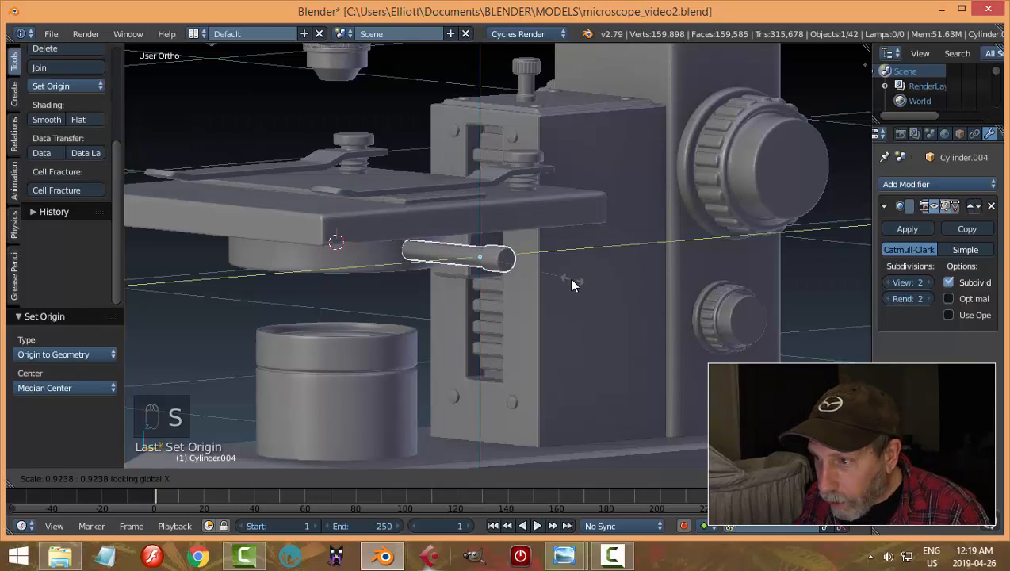
pyautogui.click(558, 279)
pyautogui.moveTo(498, 275); pyautogui.dragTo(520, 275, button='middle')
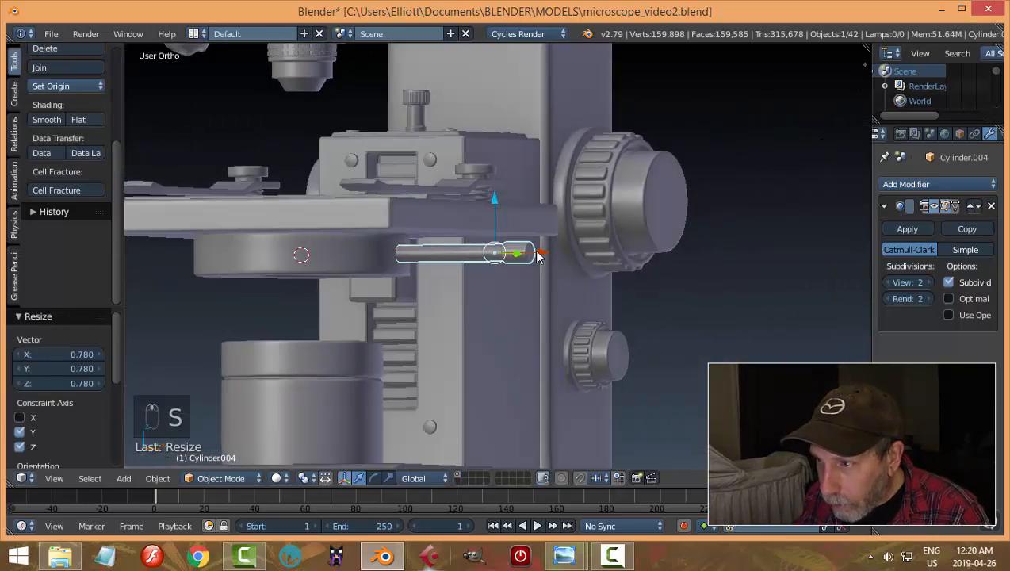
pyautogui.moveTo(537, 256)
pyautogui.mouseDown()
pyautogui.moveTo(561, 262)
pyautogui.moveTo(542, 259)
pyautogui.mouseUp()
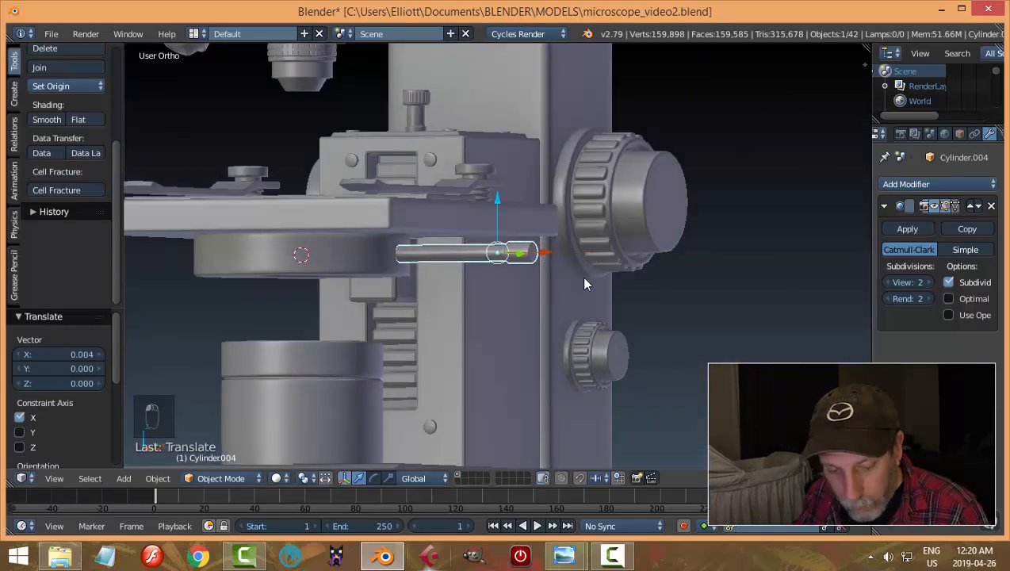
pyautogui.press('a')
# Step: Rotate the rod 15.7° about the Z axis
pyautogui.moveTo(583, 283); pyautogui.dragTo(551, 315, button='middle')
pyautogui.moveTo(530, 270); pyautogui.dragTo(502, 298, button='middle')
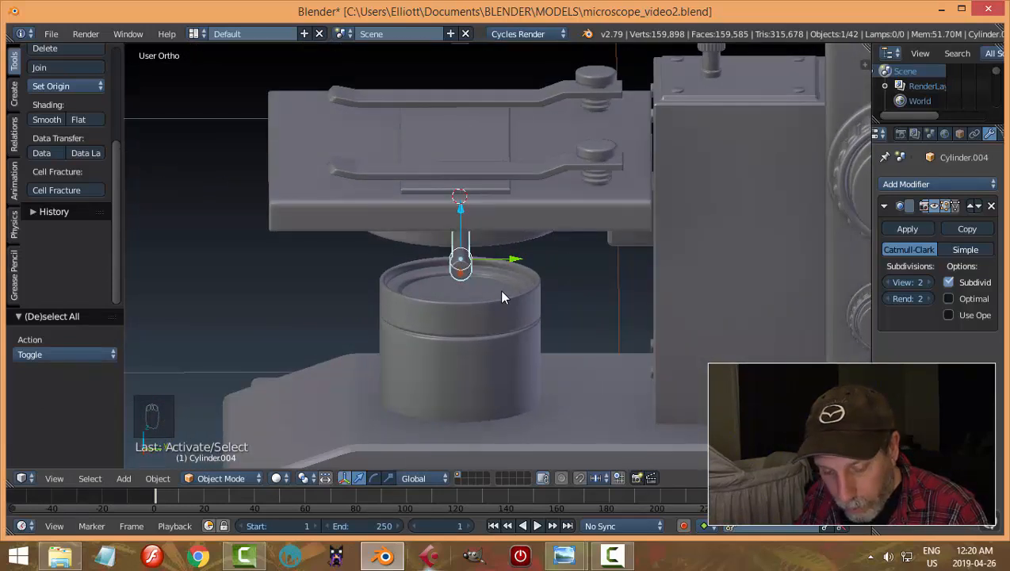
pyautogui.press('r')
pyautogui.press('z')
pyautogui.click(509, 278)
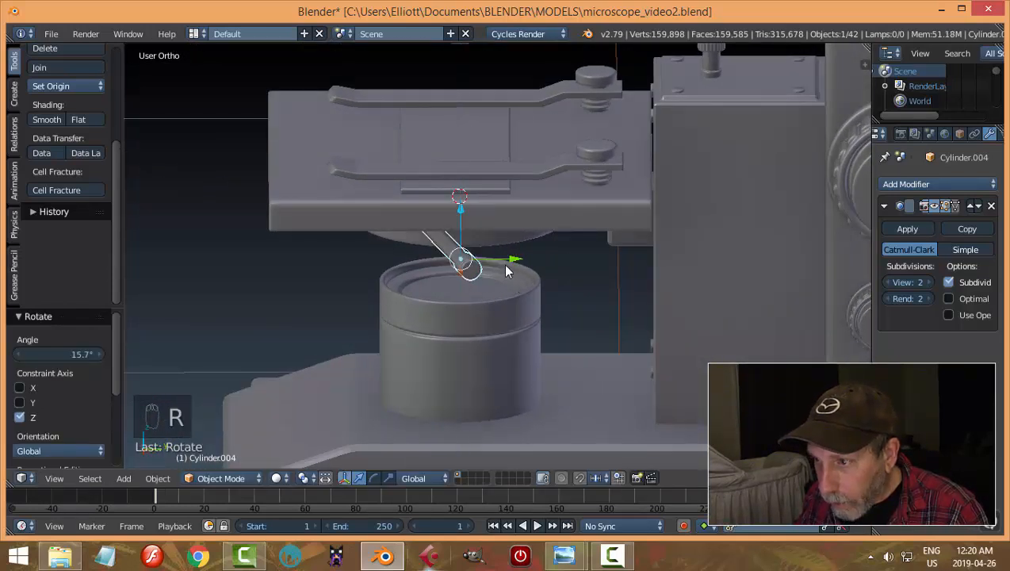
# Step: Move the rod along Y by 0.034 and a further 0.011 across the side of the disc
pyautogui.press('g')
pyautogui.press('y')
pyautogui.click(531, 263)
pyautogui.moveTo(522, 277); pyautogui.dragTo(515, 283, button='middle')
pyautogui.press('KP_3')
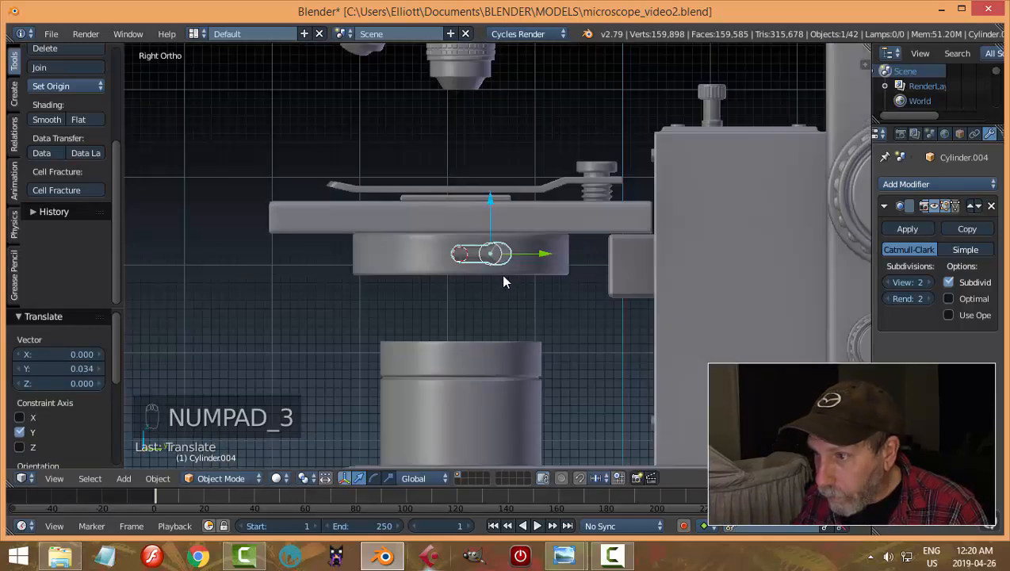
pyautogui.moveTo(547, 257); pyautogui.dragTo(556, 260)
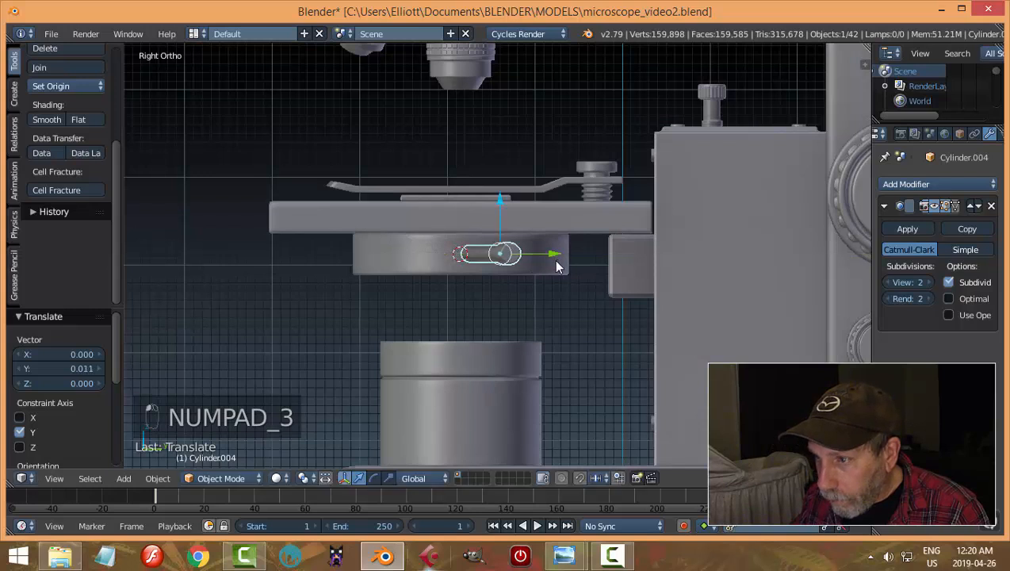
# Step: Deselect all objects and save the file
pyautogui.press('a')
pyautogui.press('a')
pyautogui.scroll(-3, 539, 266)
pyautogui.moveTo(526, 259); pyautogui.dragTo(600, 316, button='middle')
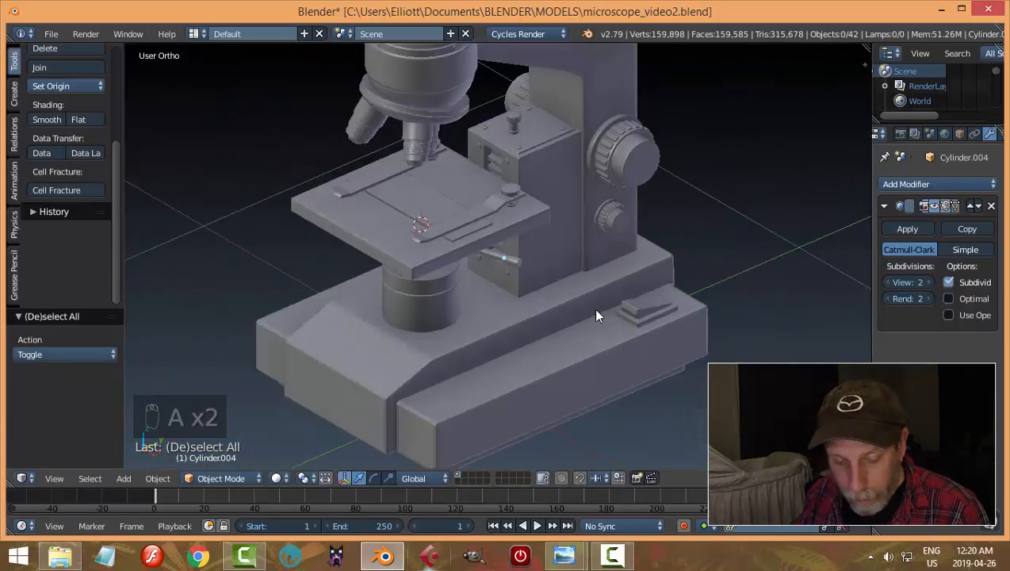
pyautogui.hotkey('ctrl', 's')
pyautogui.moveTo(691, 287); pyautogui.dragTo(626, 292, button='middle')
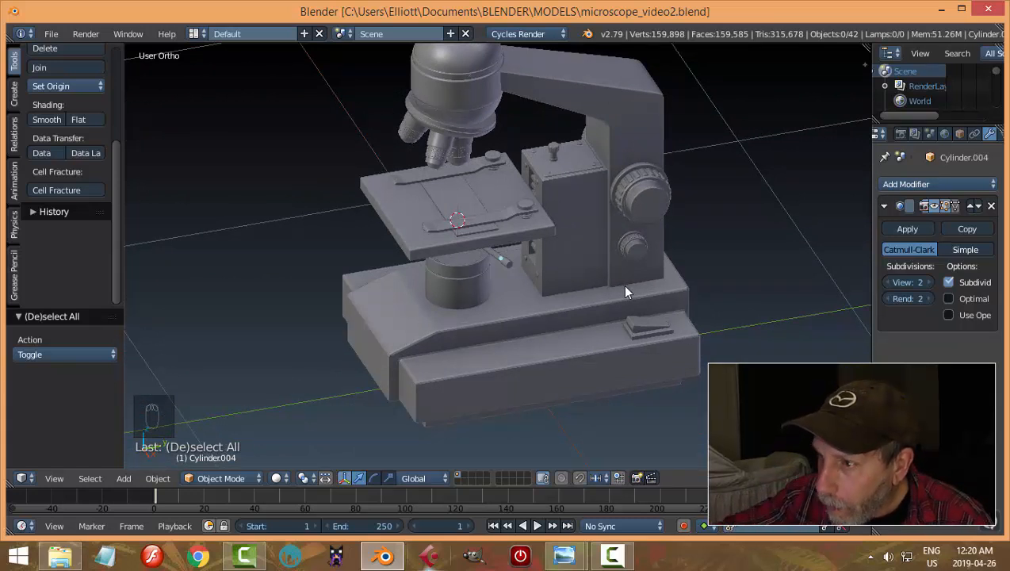
pyautogui.moveTo(609, 285)
pyautogui.mouseDown(button='middle')
pyautogui.moveTo(616, 315)
pyautogui.moveTo(563, 232)
pyautogui.moveTo(600, 229)
pyautogui.moveTo(623, 275)
pyautogui.moveTo(660, 316)
pyautogui.moveTo(677, 305)
pyautogui.moveTo(670, 273)
pyautogui.moveTo(622, 266)
pyautogui.moveTo(618, 360)
pyautogui.moveTo(606, 295)
pyautogui.mouseUp(button='middle')
# Step: Select all the microscope parts and scale them up by 1.610
pyautogui.scroll(-5, 631, 268)
pyautogui.press('a')
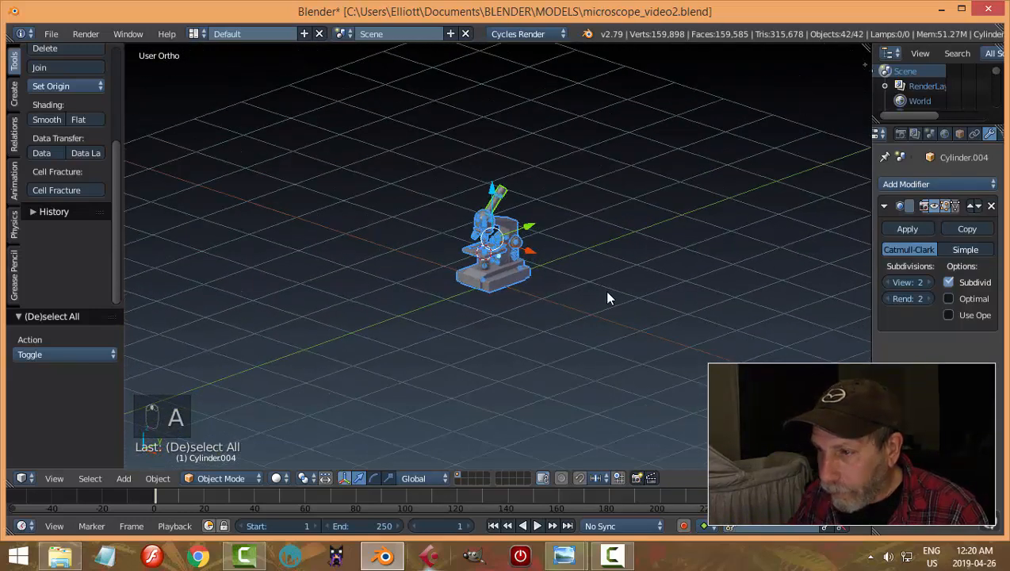
pyautogui.press('s')
pyautogui.click(672, 340)
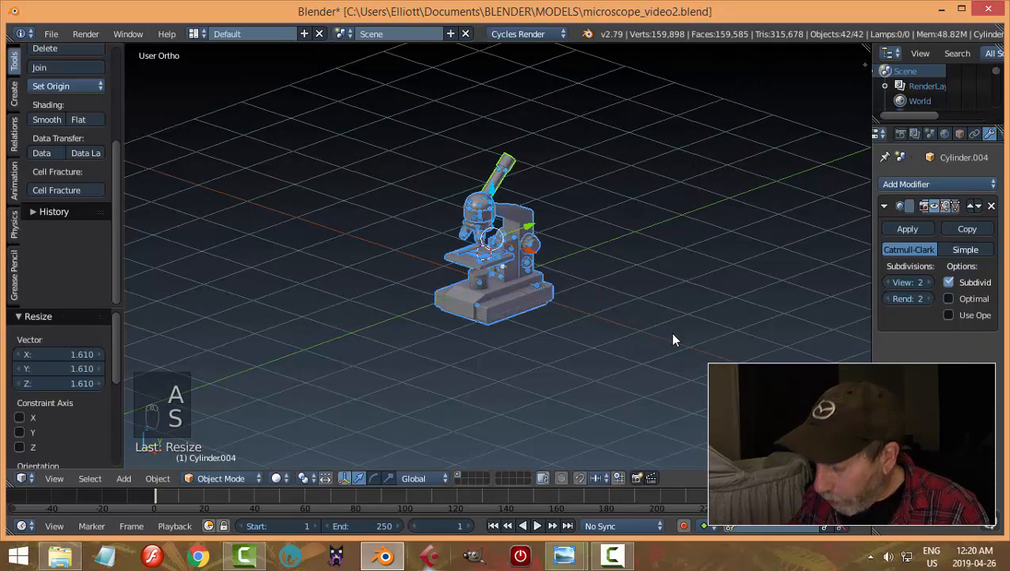
# Step: Raise the whole microscope along Z until its base sits at the grid floor, and save the file
pyautogui.press('KP_3')
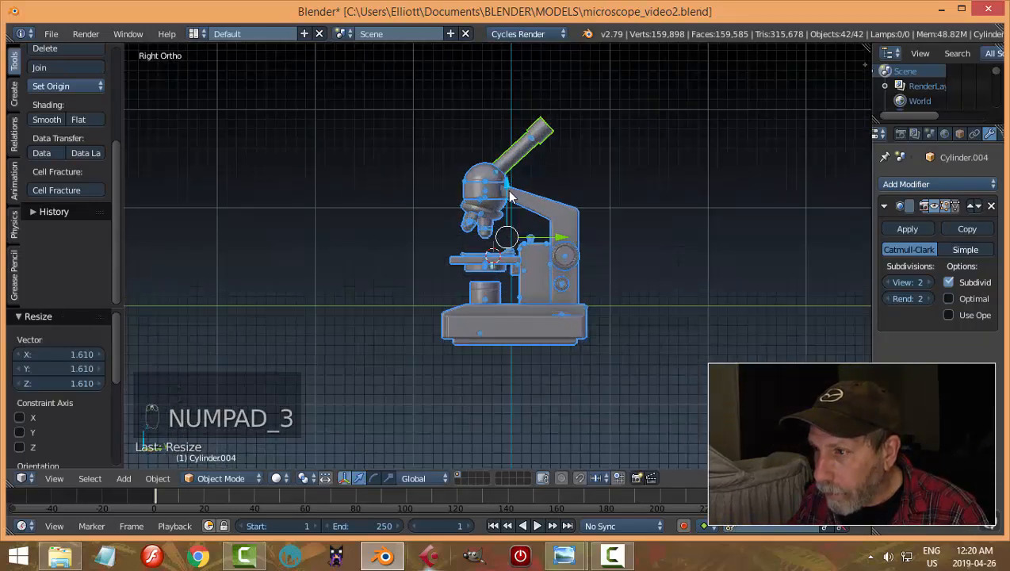
pyautogui.press('g')
pyautogui.press('z')
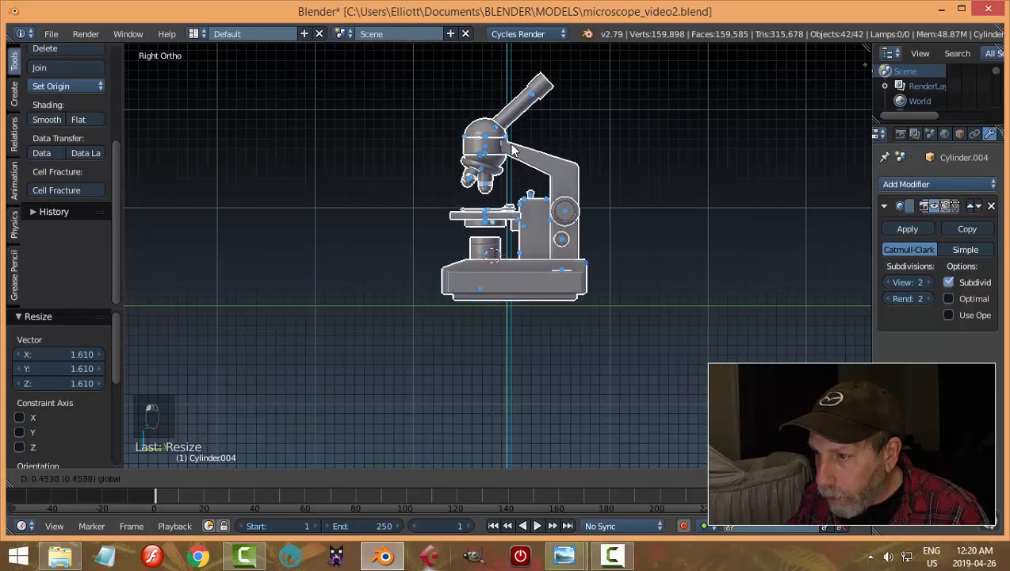
pyautogui.click(634, 225)
pyautogui.press('a')
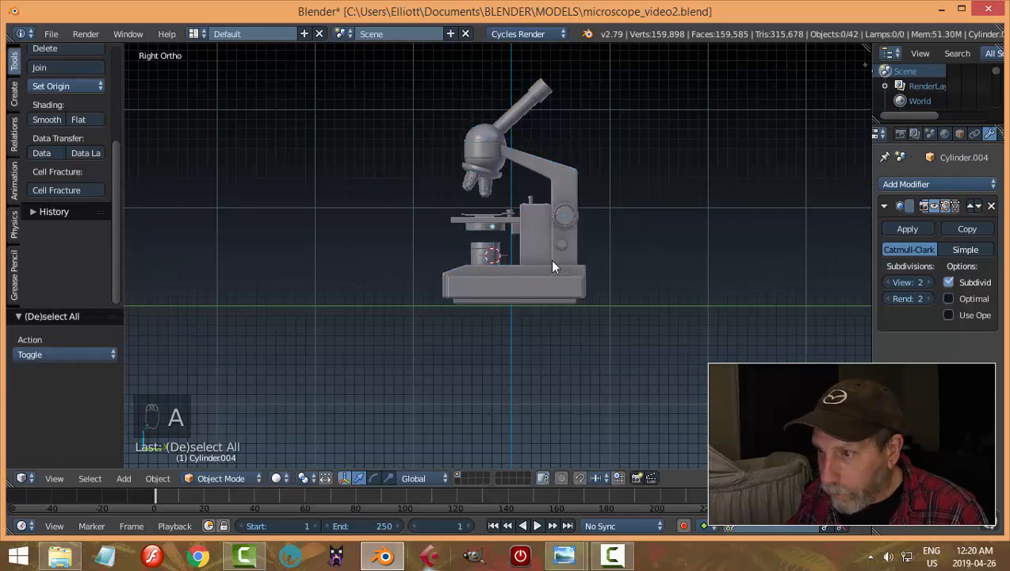
pyautogui.moveTo(553, 264); pyautogui.dragTo(608, 287, button='middle')
pyautogui.hotkey('ctrl', 's')
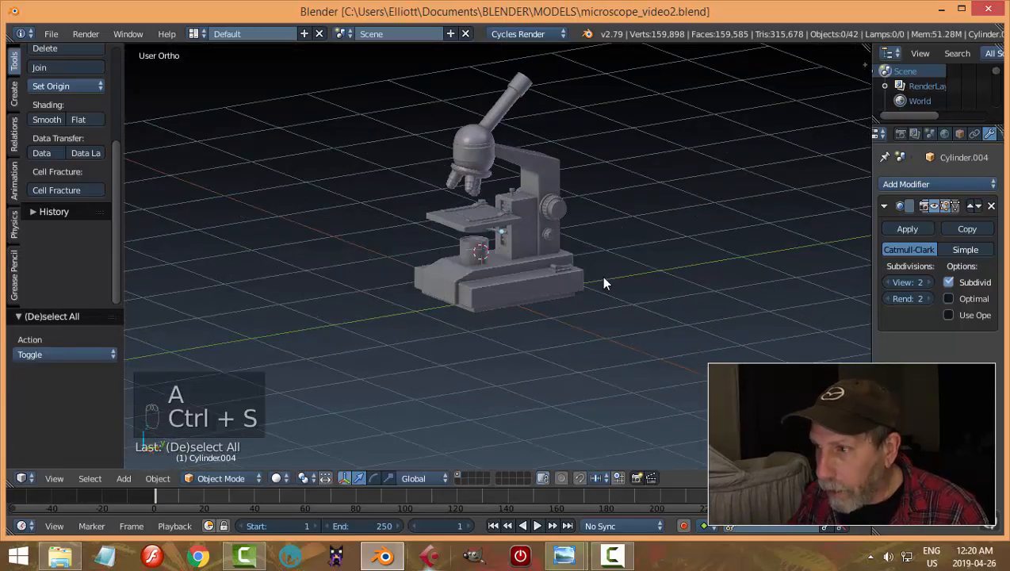
# Step: Remove the eyepiece tube from its group and save the file
pyautogui.scroll(4, 604, 238)
pyautogui.rightClick(468, 141)
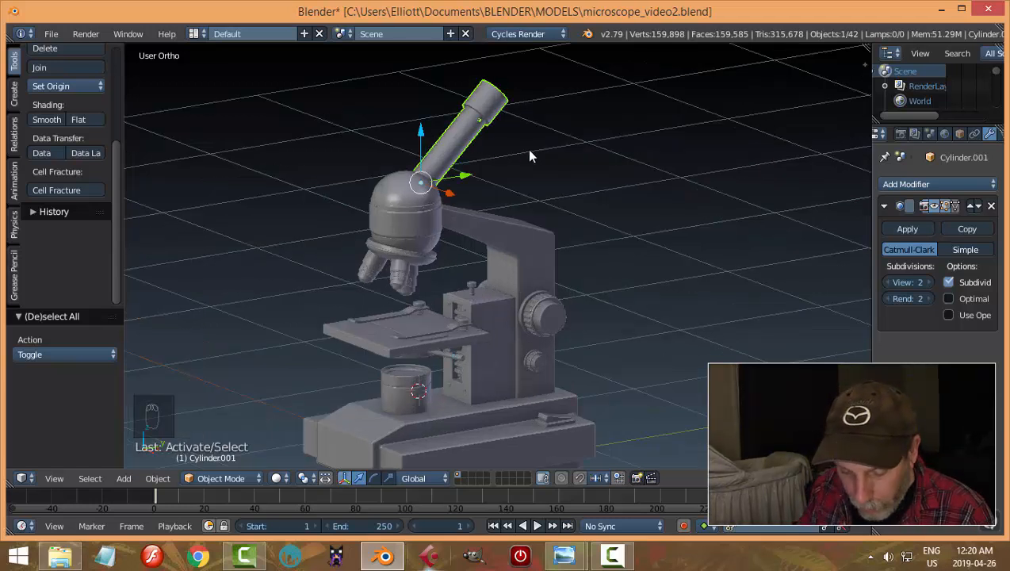
pyautogui.hotkey('ctrl', 'alt', 'g')
pyautogui.click(491, 148)
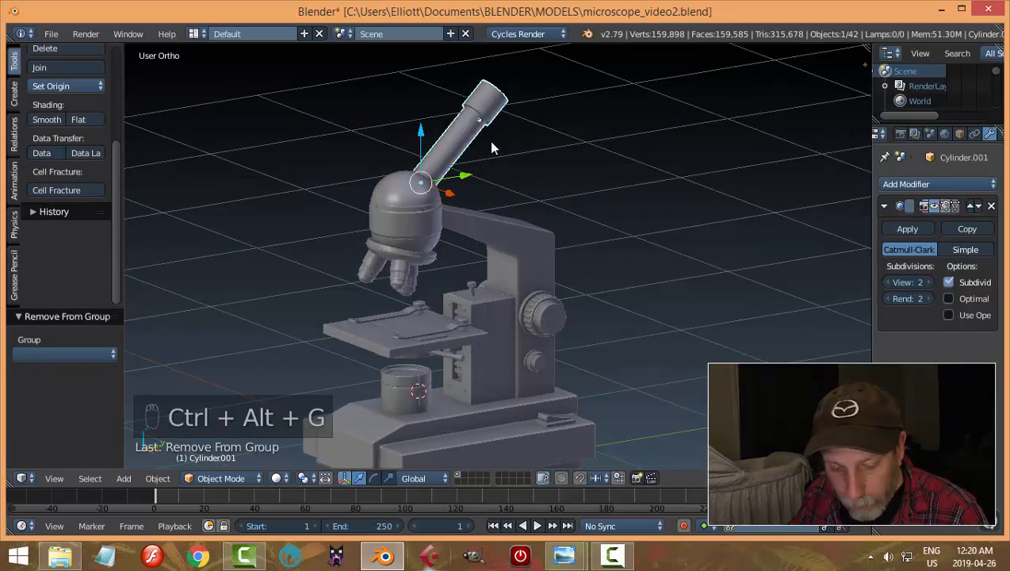
pyautogui.press('a')
pyautogui.press('a')
pyautogui.press('a')
pyautogui.scroll(-2, 558, 305)
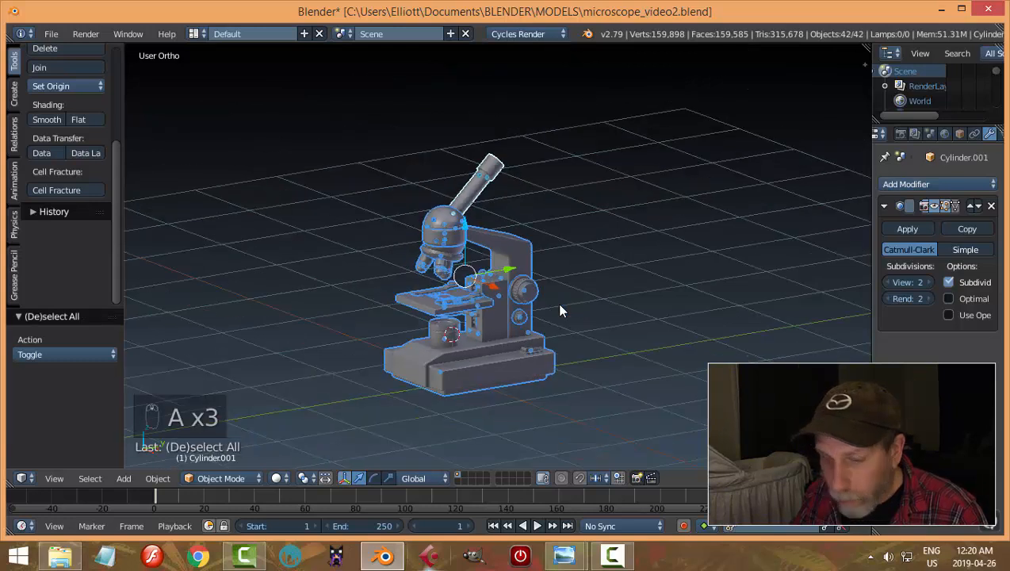
pyautogui.press('a')
pyautogui.scroll(-1, 539, 292)
pyautogui.hotkey('ctrl', 's')
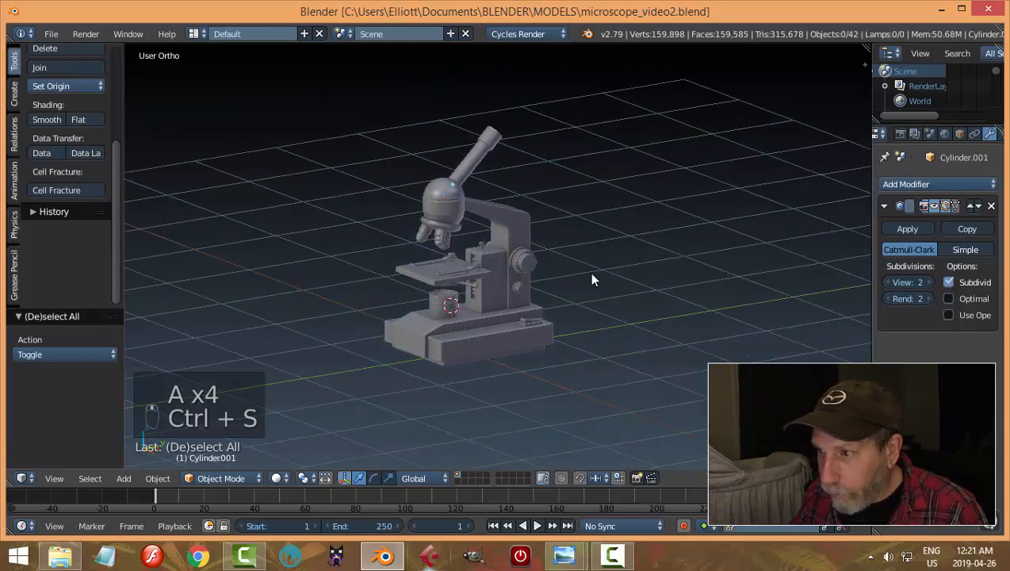
# Step: Check the microscope's placement on the grid from the top view and save the file
pyautogui.moveTo(591, 273); pyautogui.dragTo(539, 307, button='middle')
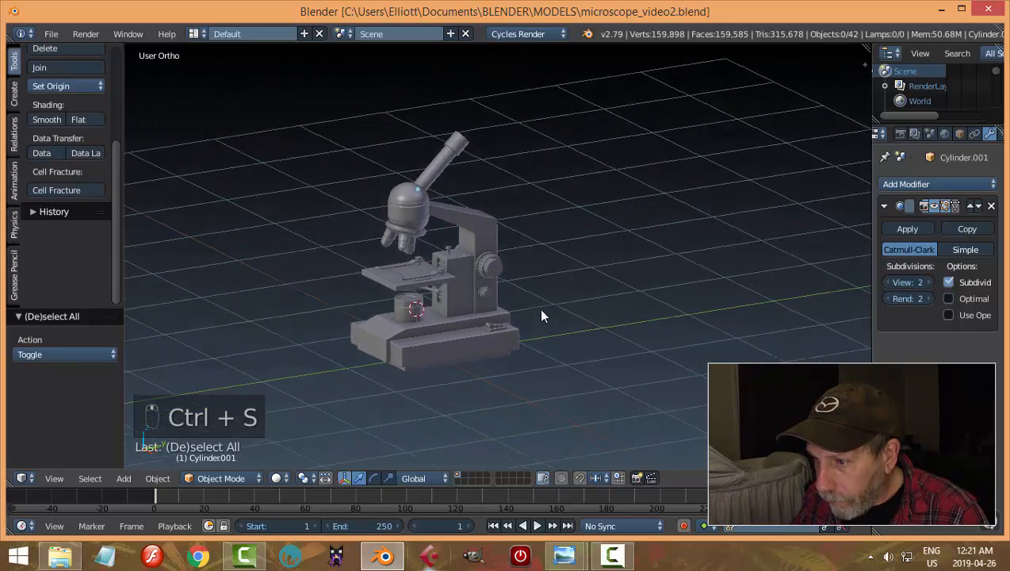
pyautogui.press('KP_7')
pyautogui.press('a')
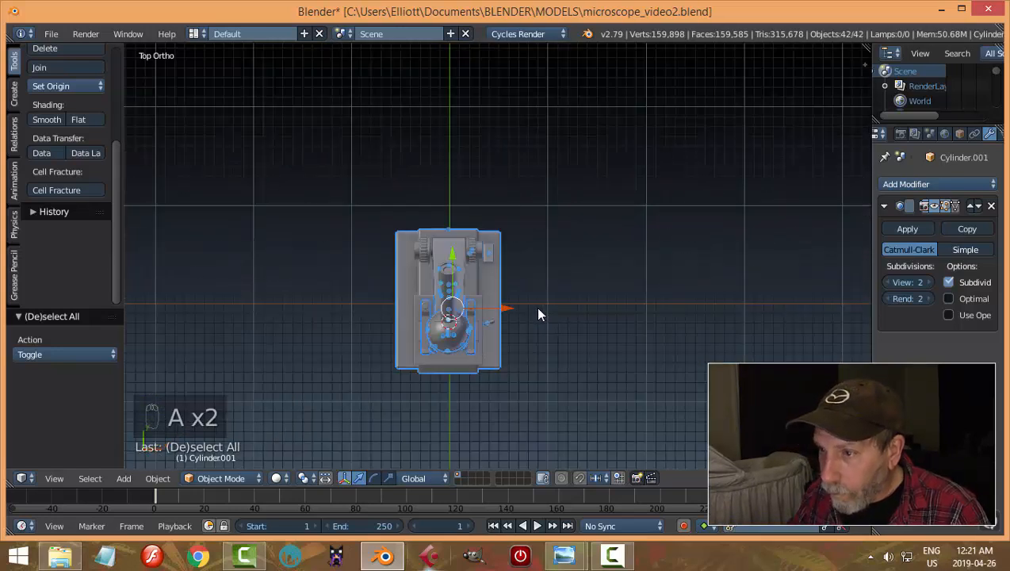
pyautogui.press('a')
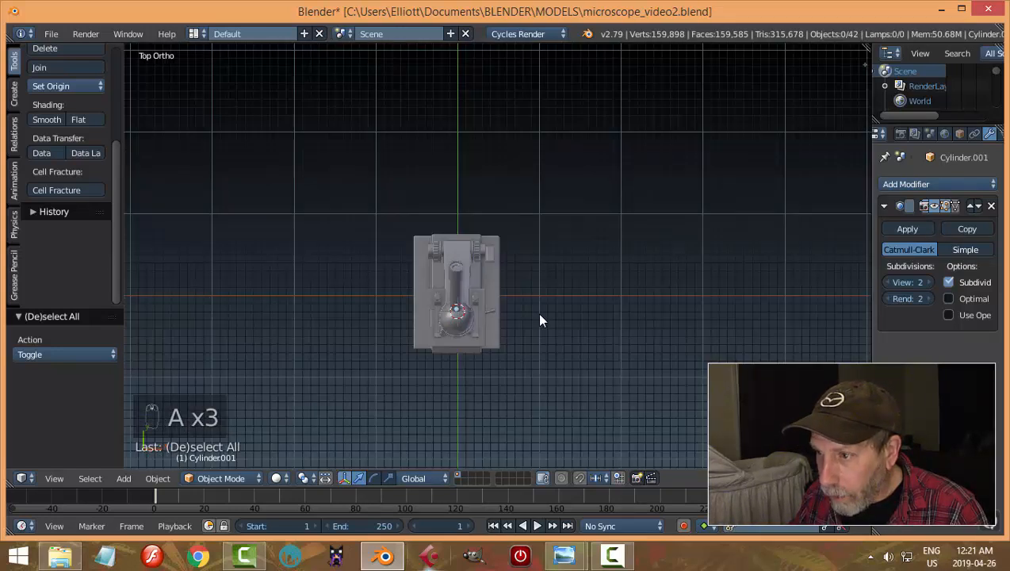
pyautogui.moveTo(536, 313); pyautogui.dragTo(556, 303, button='middle')
pyautogui.hotkey('ctrl', 's')
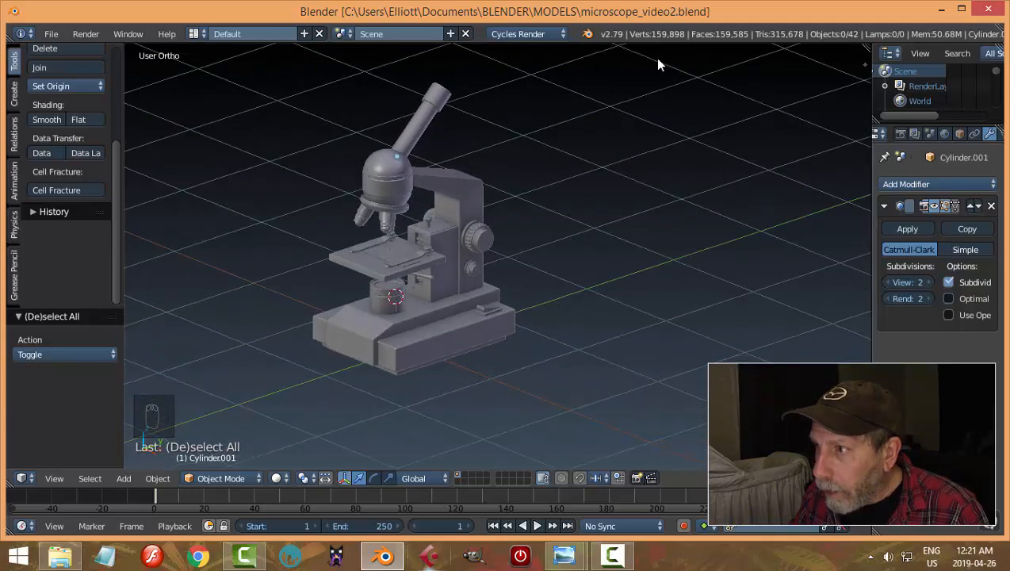
pyautogui.scroll(4, 482, 226)
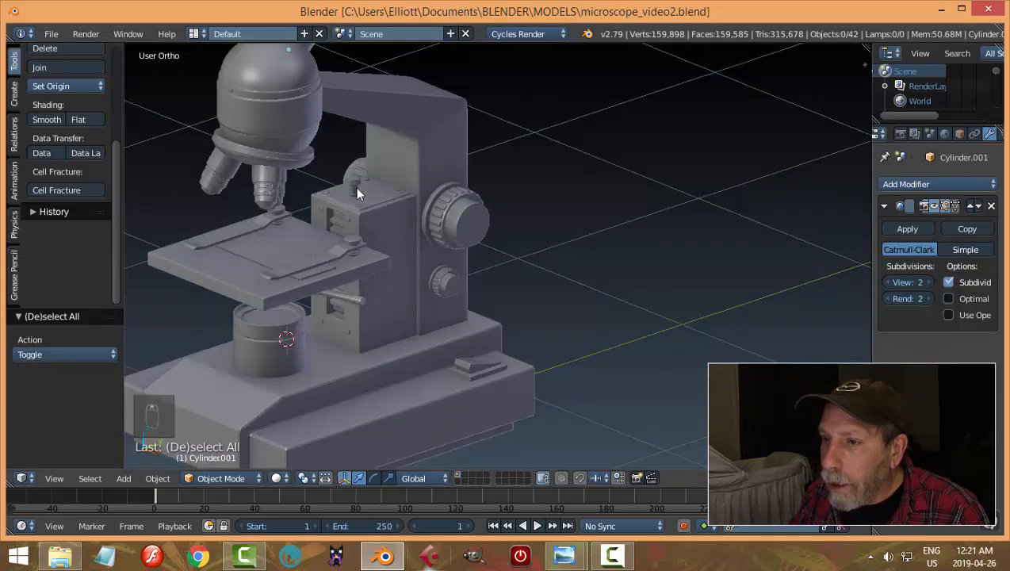
pyautogui.keyDown('shift'); pyautogui.moveTo(341, 182); pyautogui.dragTo(488, 232, button='middle'); pyautogui.keyUp('shift')
pyautogui.scroll(2, 417, 141)
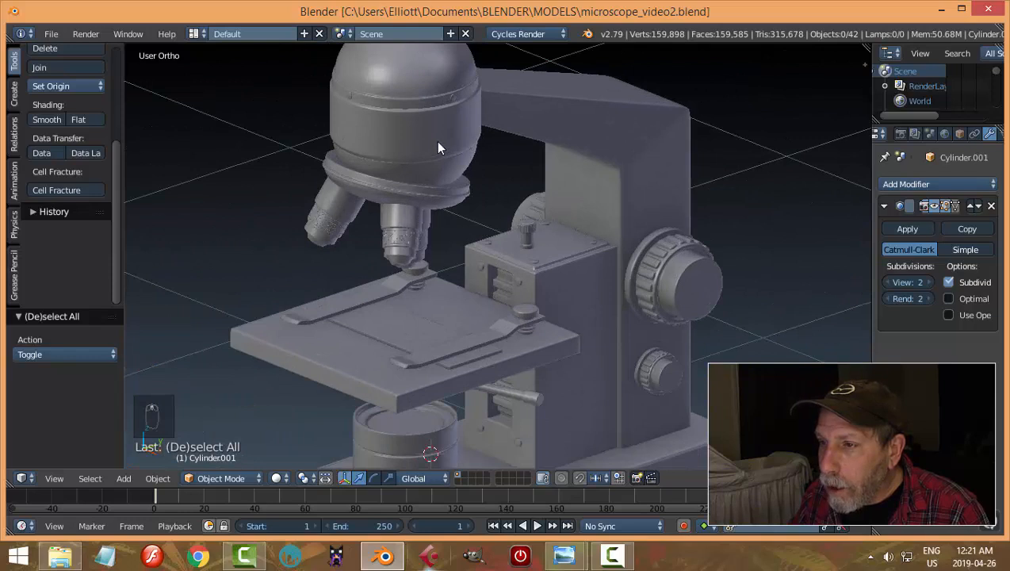
pyautogui.rightClick(436, 140)
pyautogui.press('a')
pyautogui.moveTo(496, 181); pyautogui.dragTo(604, 262, button='middle')
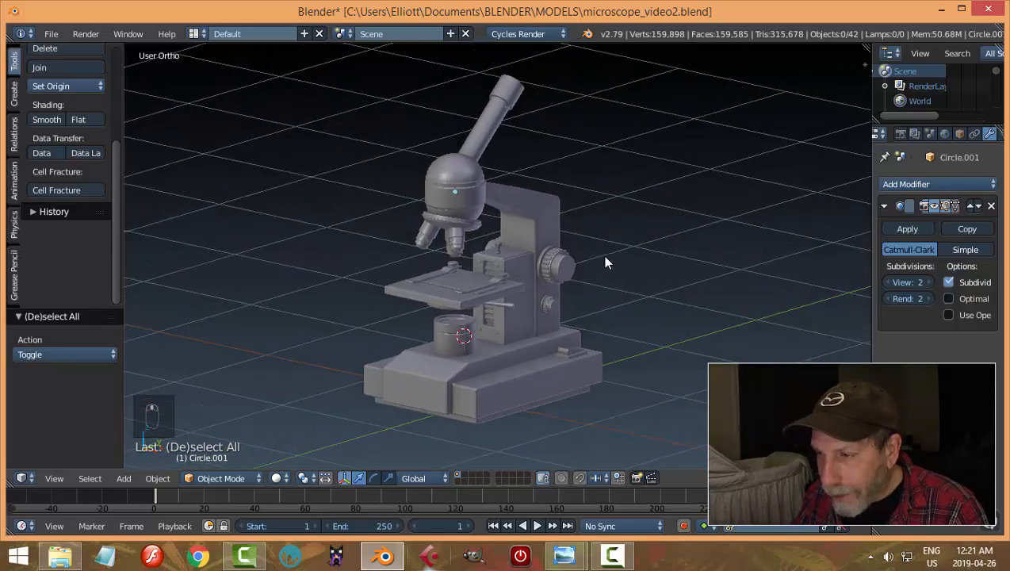
# Step: Add a Sun lamp to the scene
pyautogui.hotkey('shift', 'a')
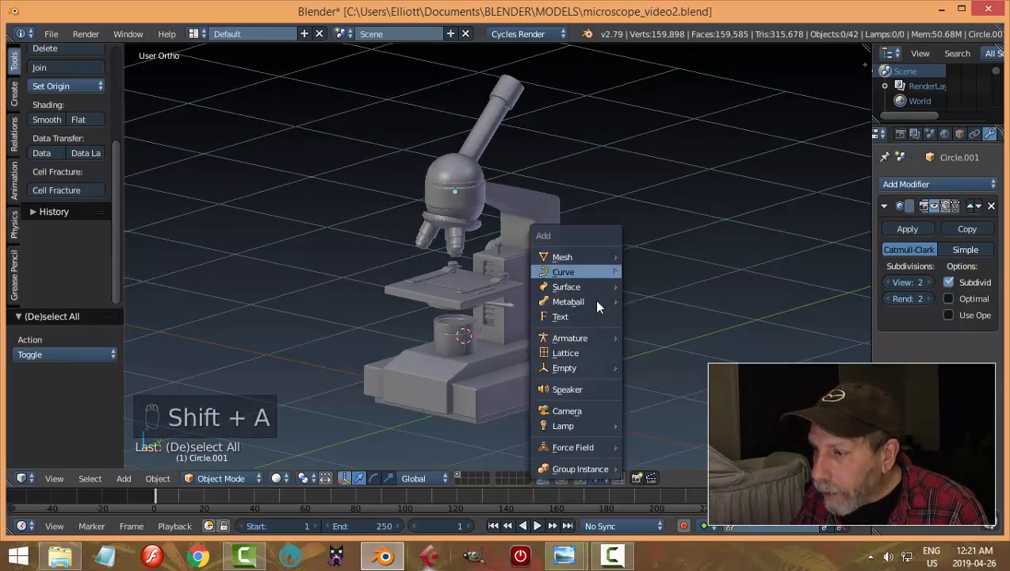
pyautogui.moveTo(580, 426)
pyautogui.click(663, 447)
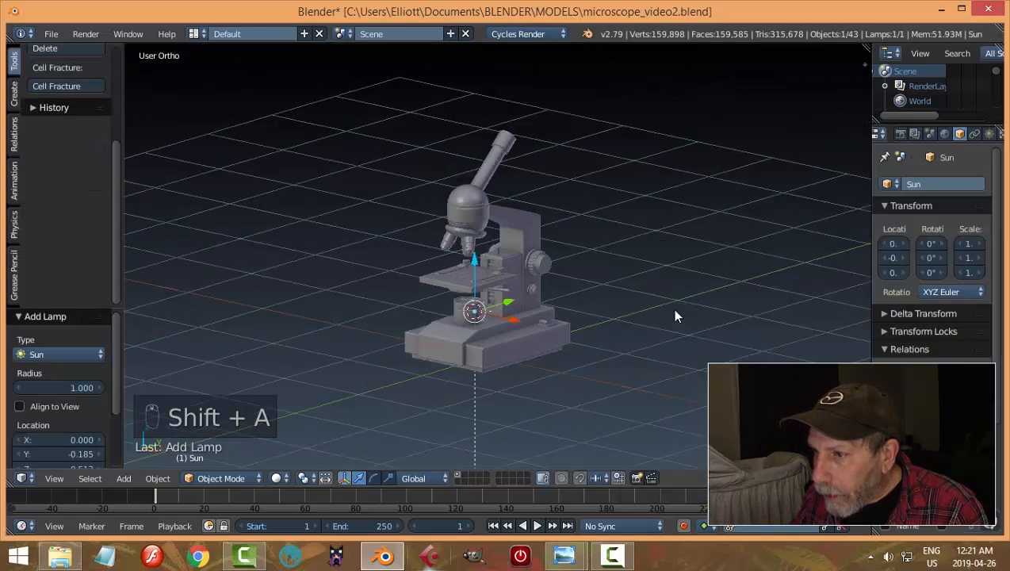
# Step: Move the Sun lamp above and about 1.49 units along negative Y from the microscope, and rotate it about -23.6° toward the model
pyautogui.moveTo(476, 256); pyautogui.dragTo(487, 118)
pyautogui.moveTo(517, 162); pyautogui.dragTo(478, 173)
pyautogui.press('r')
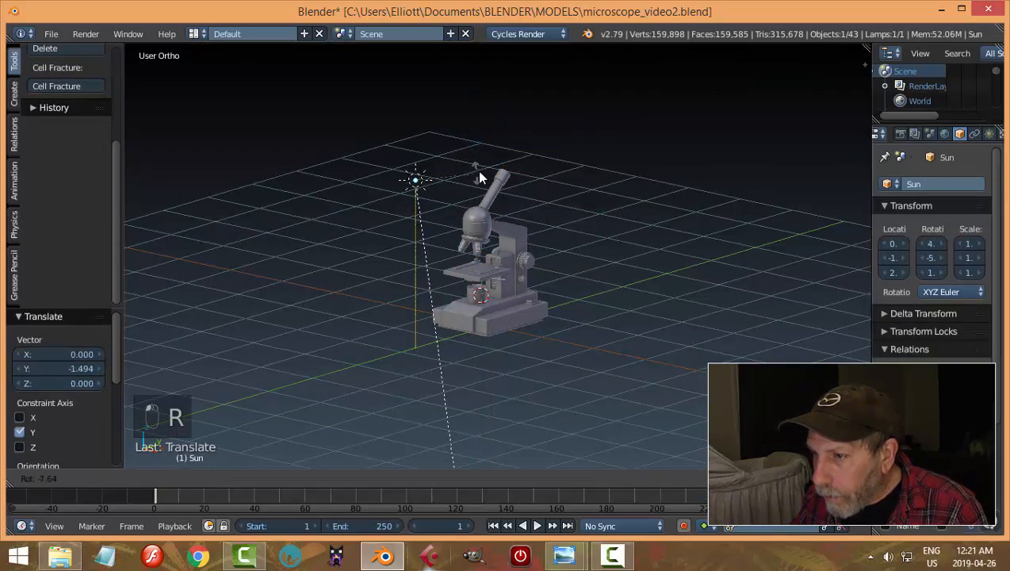
pyautogui.click(500, 150)
pyautogui.moveTo(500, 151); pyautogui.dragTo(538, 260, button='middle')
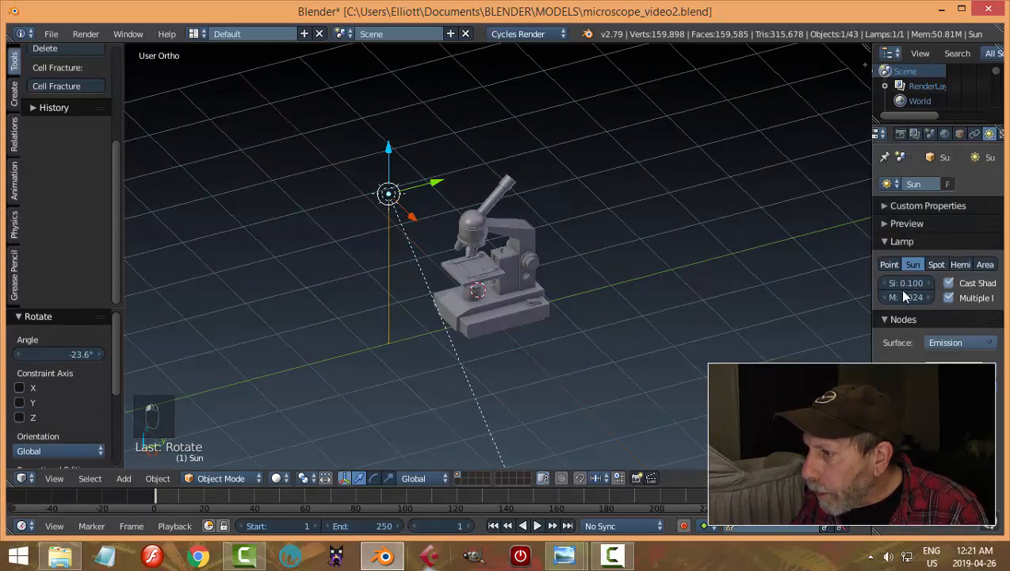
# Step: Set the Sun lamp's size to 0.3
pyautogui.write('0.')
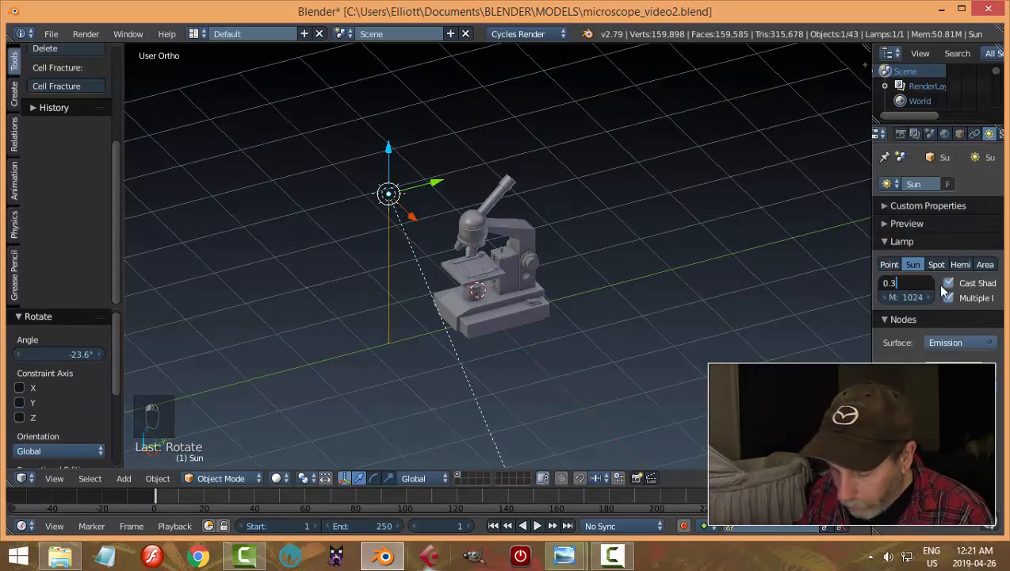
pyautogui.write('3')
pyautogui.press('Return')
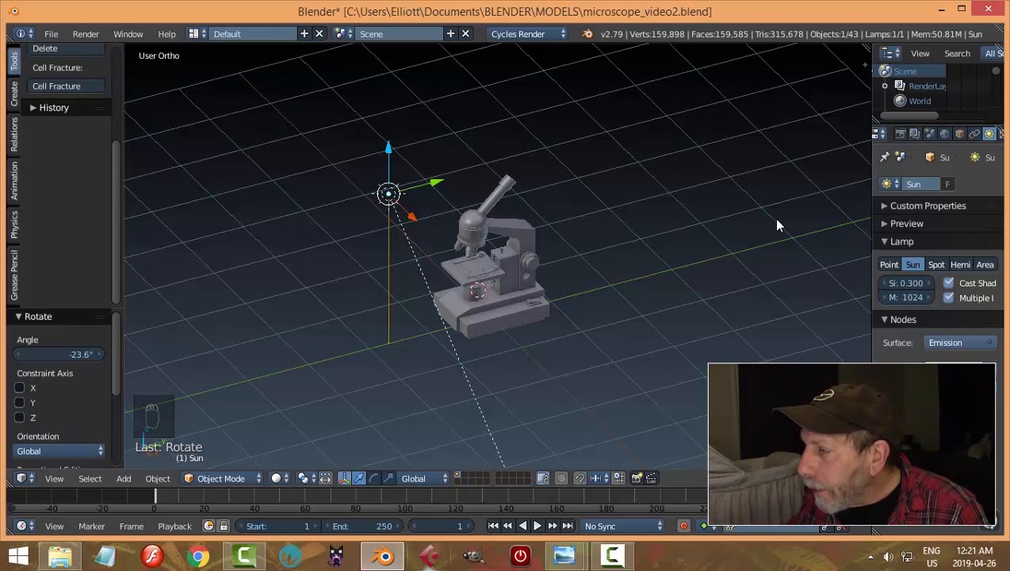
# Step: Give the world background an Environment Texture color using veranda_2k.hdr from the HDR TEXTURES folder
pyautogui.click(945, 134)
pyautogui.click(941, 264)
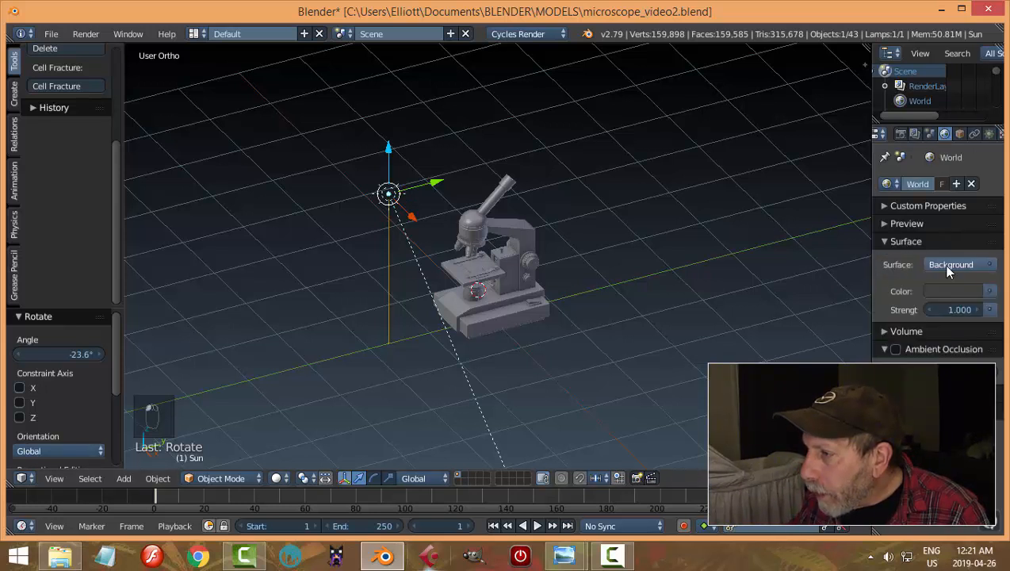
pyautogui.click(988, 291)
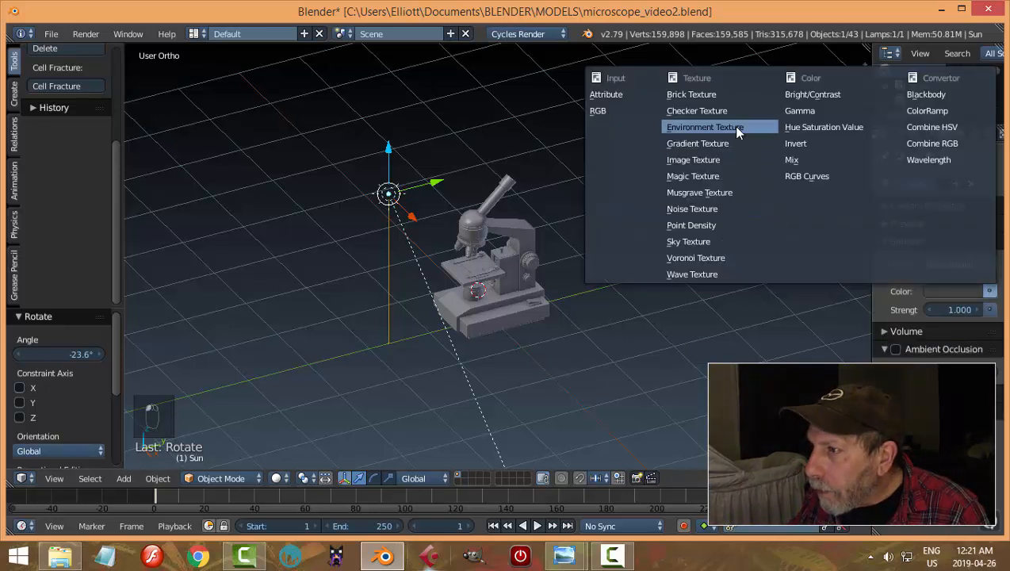
pyautogui.click(732, 126)
pyautogui.click(950, 310)
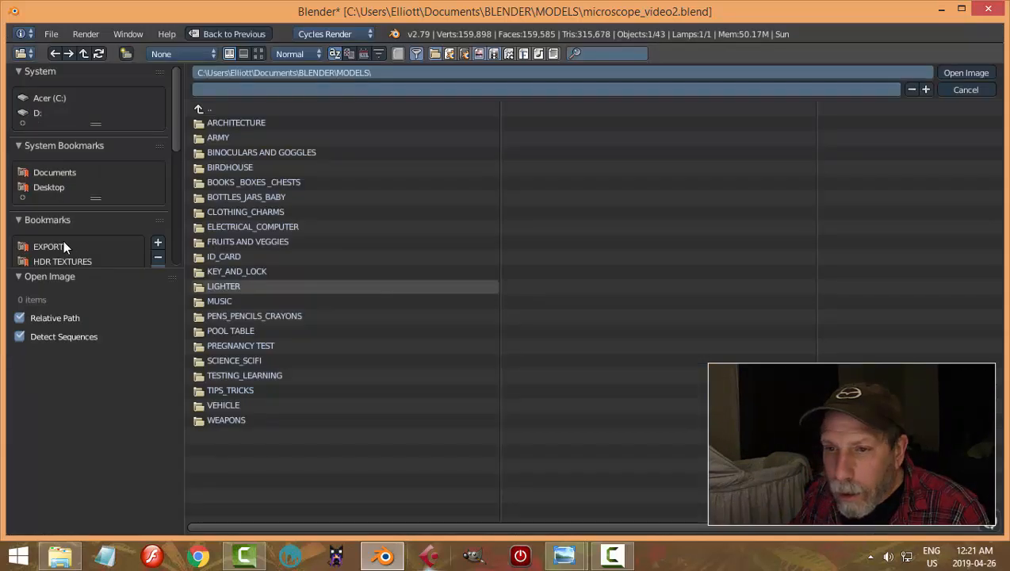
pyautogui.click(71, 260)
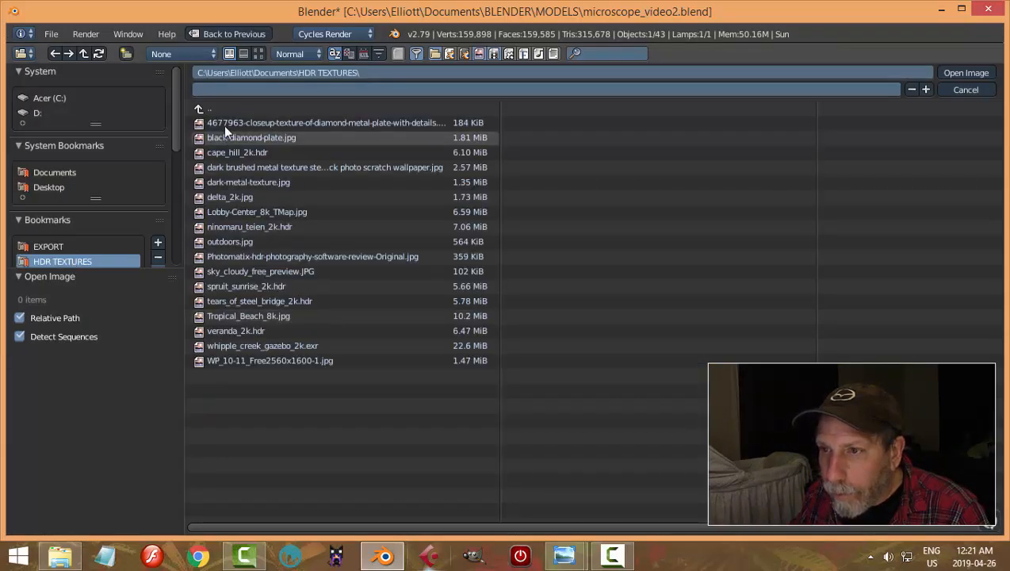
pyautogui.click(236, 330)
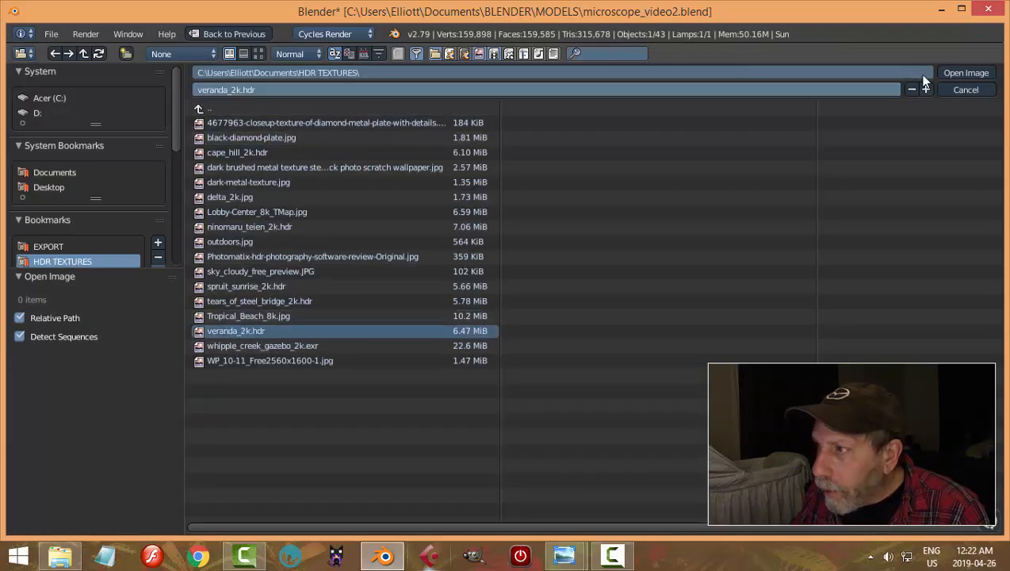
pyautogui.click(951, 73)
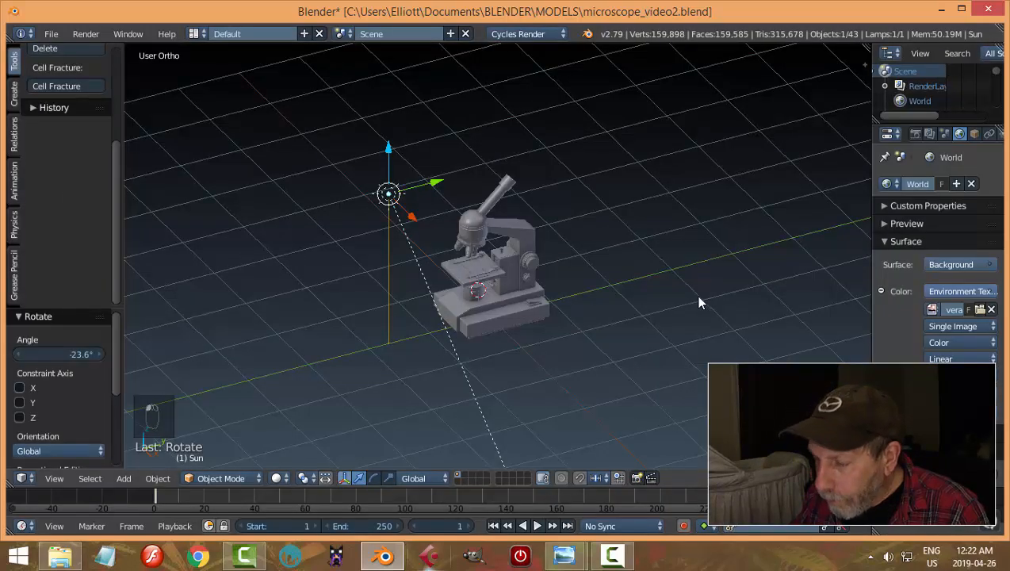
# Step: Add a camera to the scene
pyautogui.hotkey('shift', 'a')
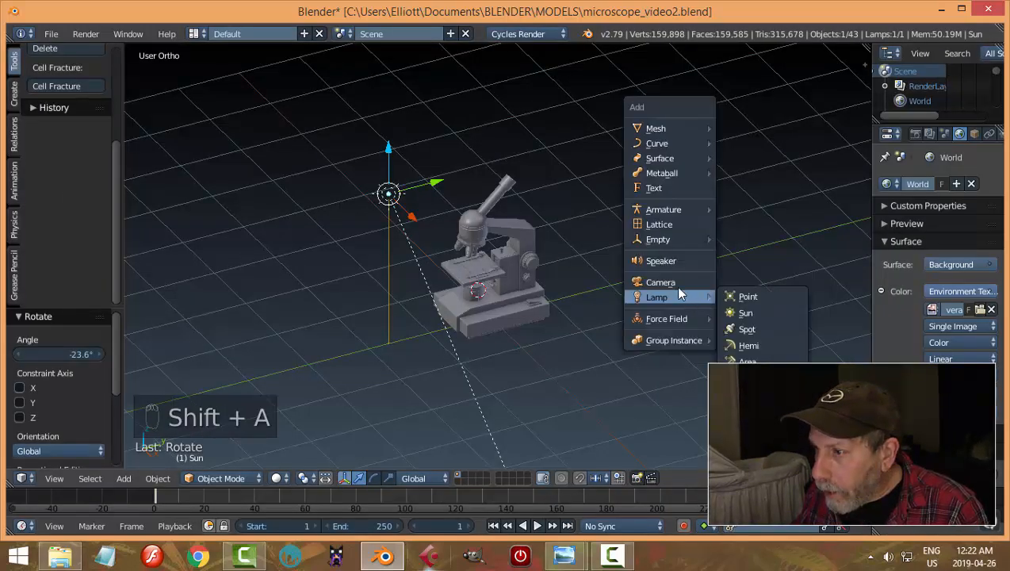
pyautogui.click(673, 278)
pyautogui.moveTo(673, 278); pyautogui.dragTo(486, 310, button='middle')
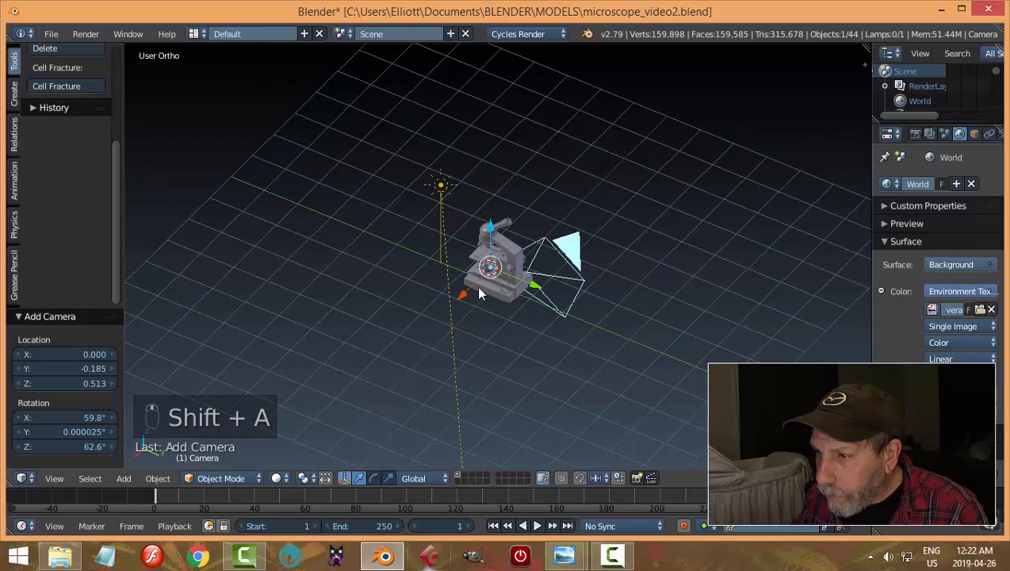
pyautogui.moveTo(451, 291); pyautogui.dragTo(356, 328, button='right')
pyautogui.press('Escape')
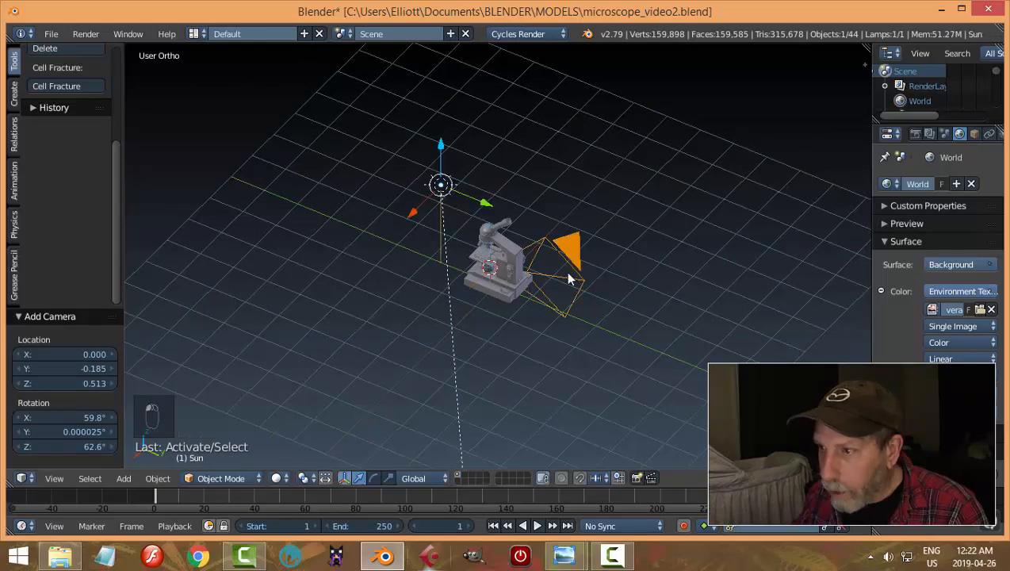
# Step: Move the camera about 2.77 units along X, raise it slightly, and adjust its Y position so it stands off the microscope
pyautogui.rightClick(568, 283)
pyautogui.moveTo(462, 295); pyautogui.dragTo(383, 337)
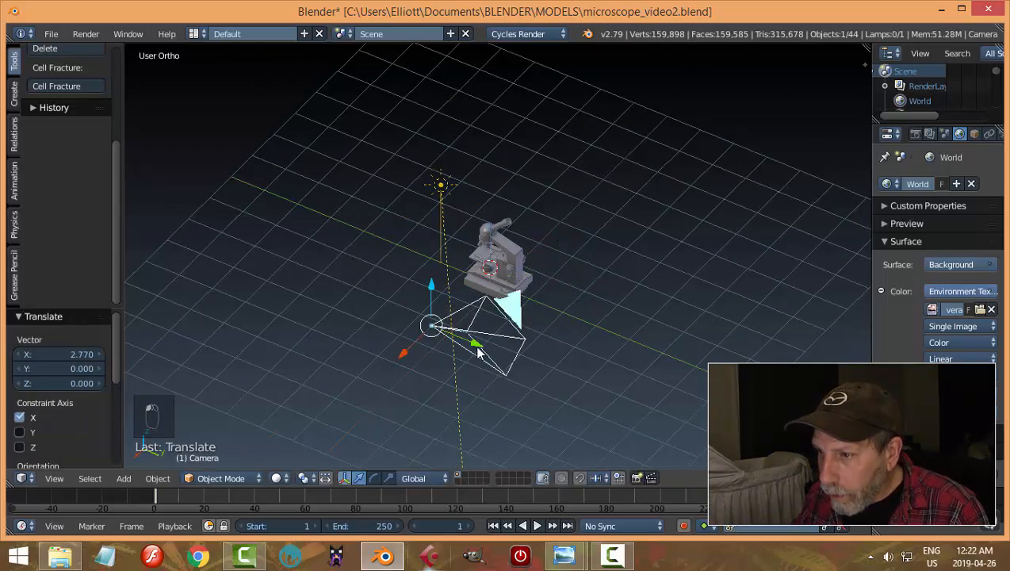
pyautogui.moveTo(475, 344); pyautogui.dragTo(349, 294)
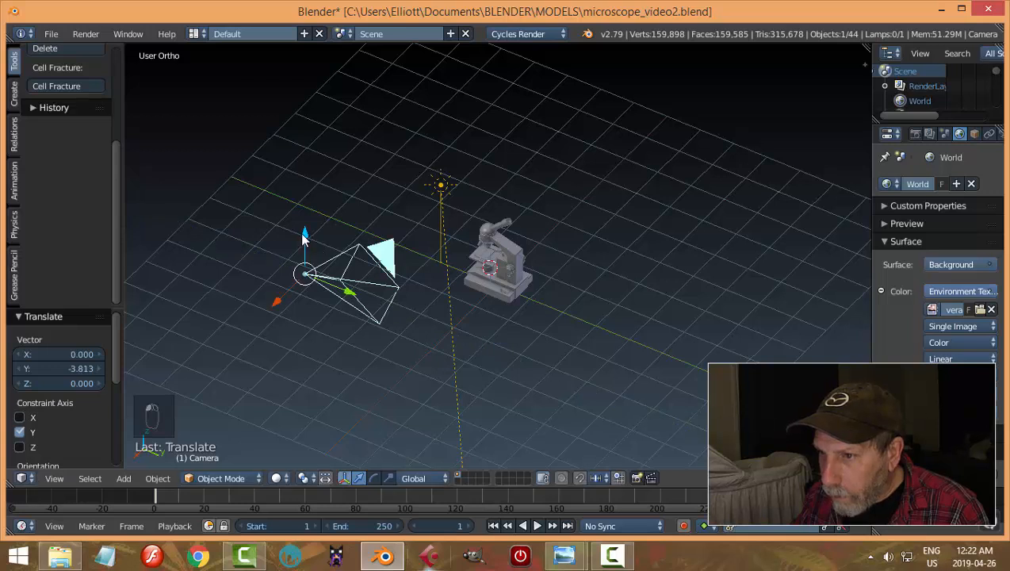
pyautogui.moveTo(303, 236); pyautogui.dragTo(304, 192)
pyautogui.moveTo(351, 253); pyautogui.dragTo(377, 262)
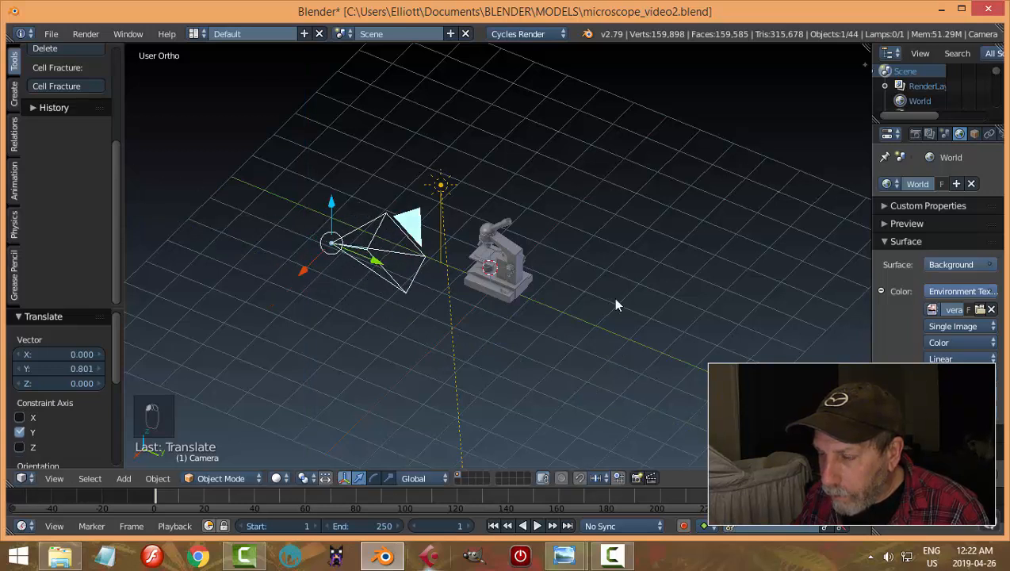
pyautogui.moveTo(617, 305); pyautogui.dragTo(627, 271, button='middle')
pyautogui.moveTo(458, 266); pyautogui.dragTo(521, 264)
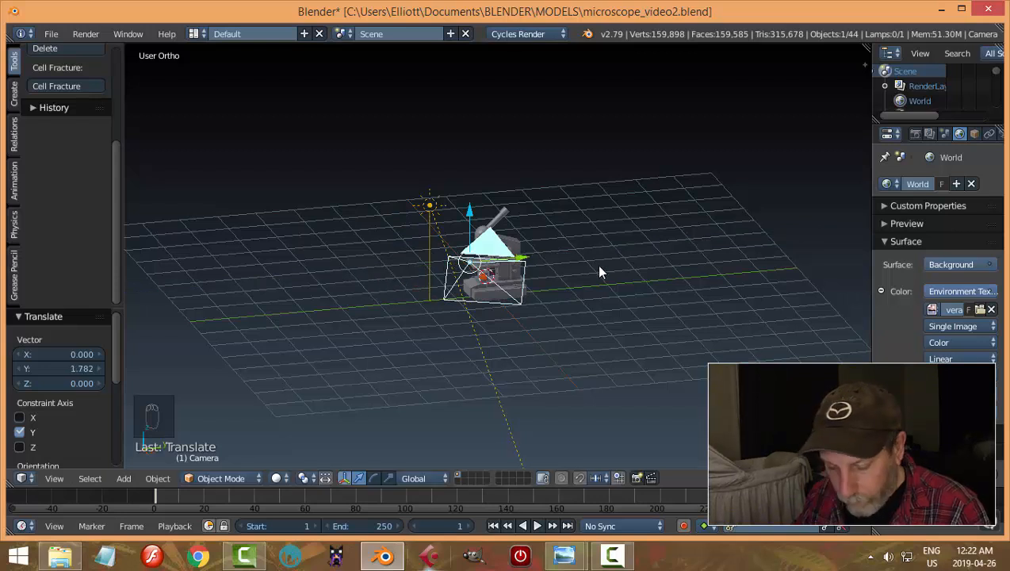
# Step: With Lock Camera to View on, look through the camera and orbit until the microscope fills the frame
pyautogui.press('n')
pyautogui.scroll(10, 771, 214)
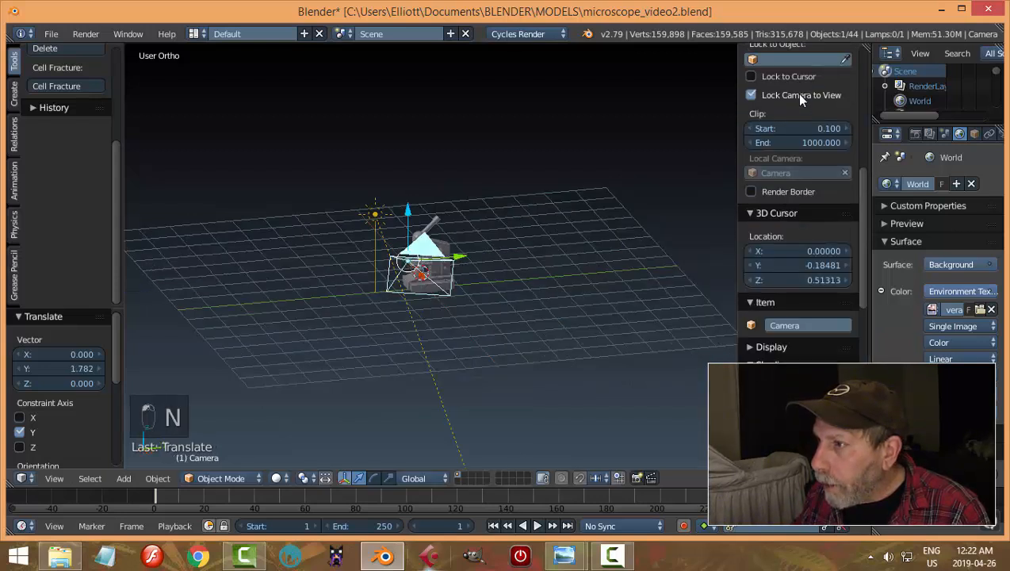
pyautogui.press('n')
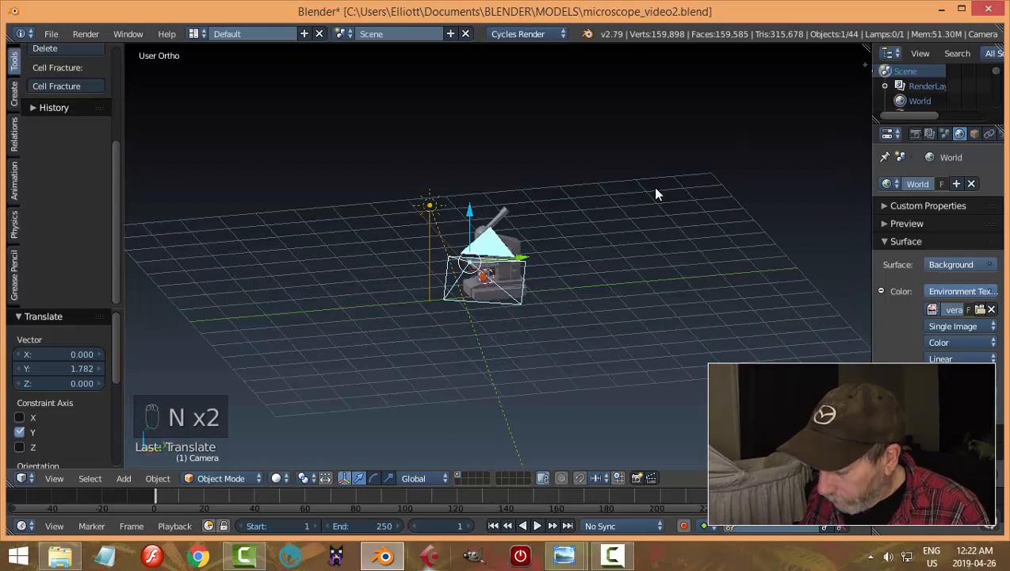
pyautogui.press('KP_0')
pyautogui.moveTo(642, 203); pyautogui.dragTo(576, 273, button='middle')
pyautogui.press('Home')
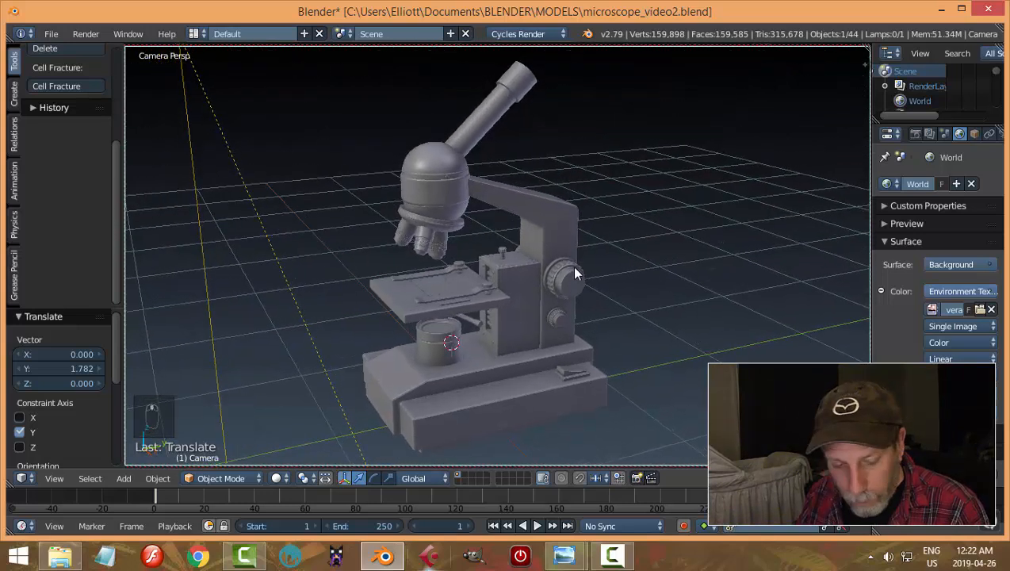
# Step: Preview the camera view in rendered shading, return to solid shading, and save over the existing file
pyautogui.hotkey('shift', 'z')
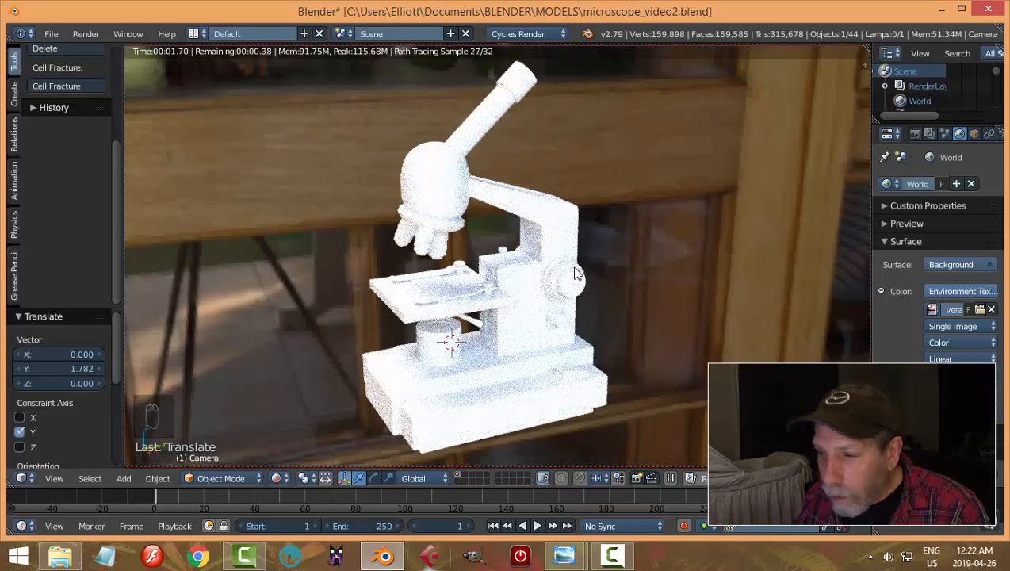
pyautogui.hotkey('shift', 'z')
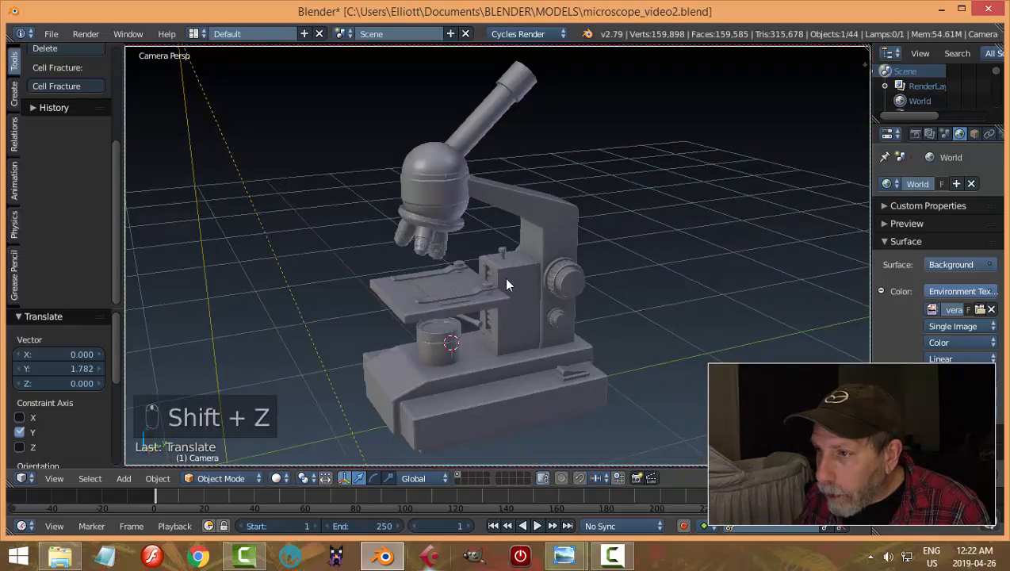
pyautogui.hotkey('ctrl', 's')
pyautogui.click(559, 288)
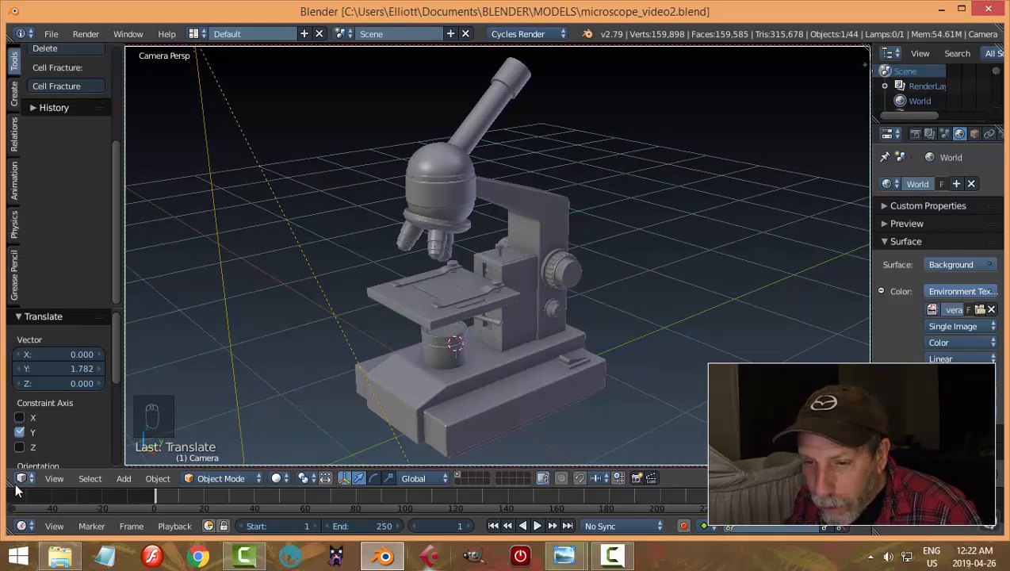
# Step: Split the 3D view into two side-by-side areas without side panels and turn one into a Node Editor
pyautogui.moveTo(14, 484); pyautogui.dragTo(584, 341)
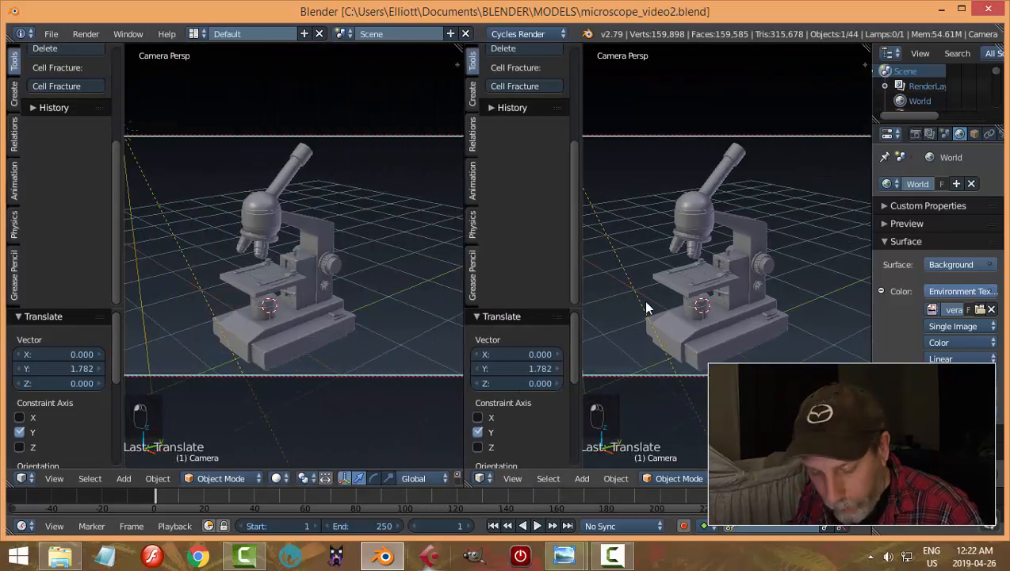
pyautogui.press('t')
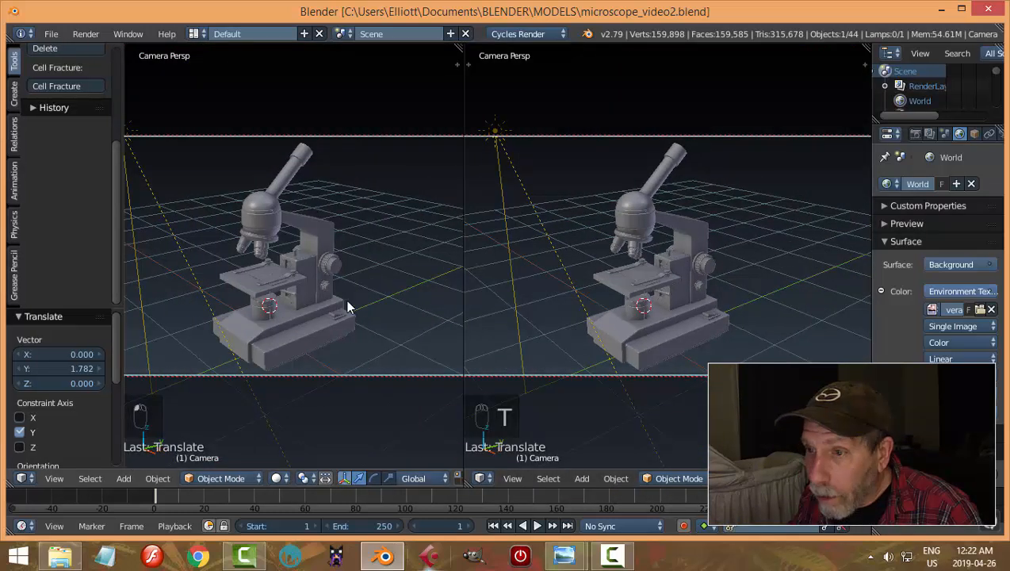
pyautogui.press('t')
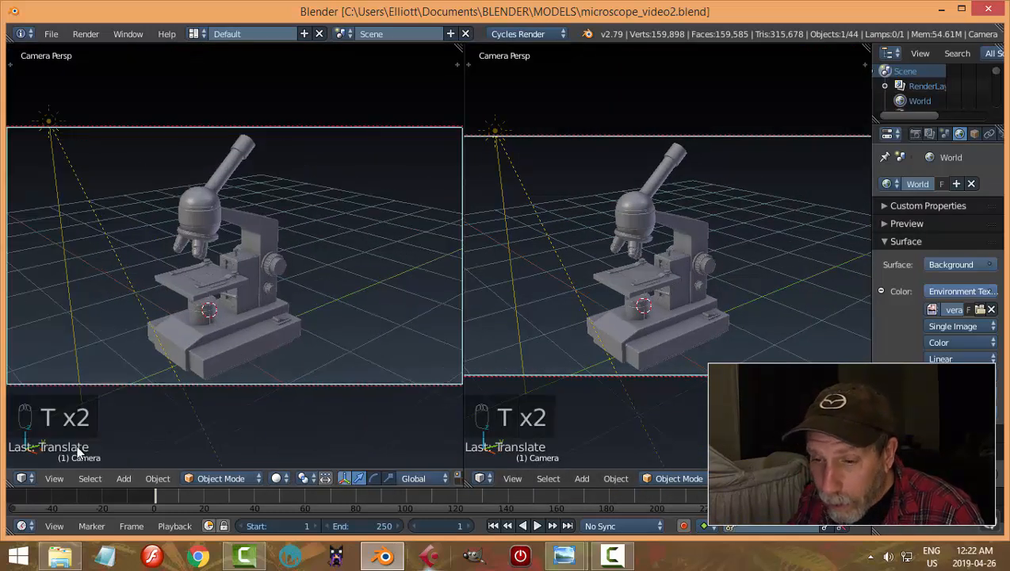
pyautogui.click(22, 478)
pyautogui.click(56, 314)
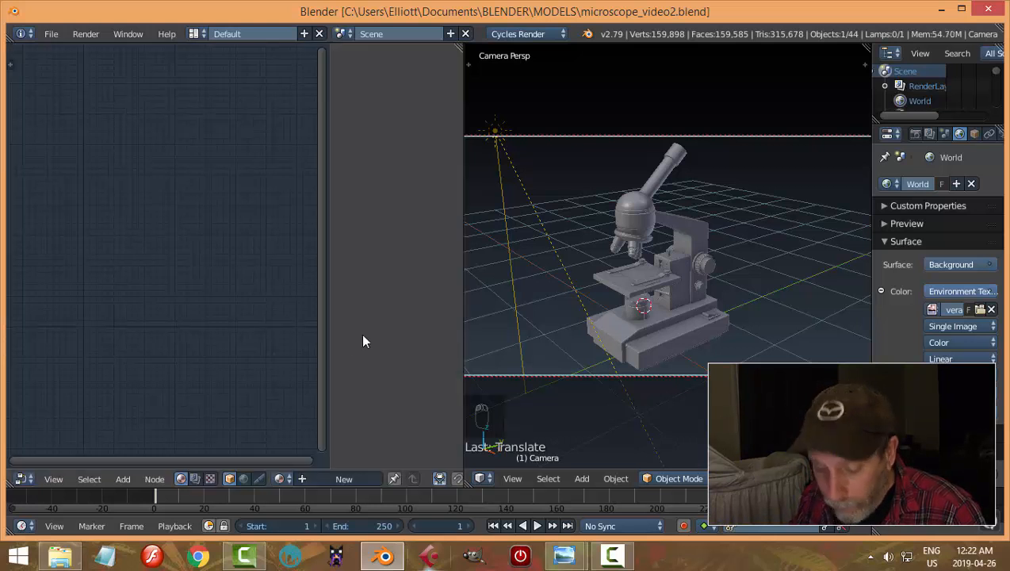
pyautogui.press('n')
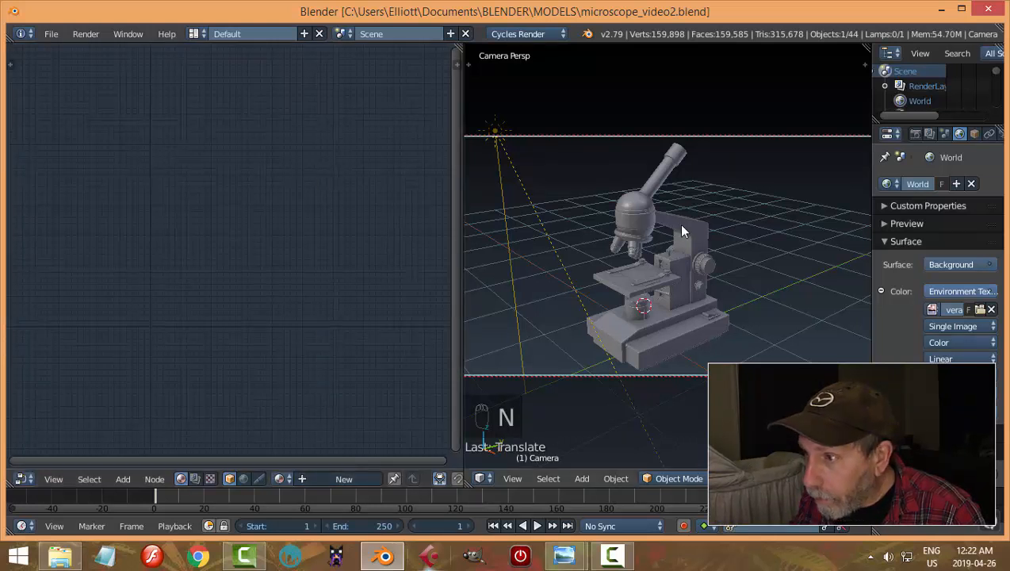
# Step: Create a new material on the microscope's arm and name it body
pyautogui.rightClick(681, 230)
pyautogui.click(345, 479)
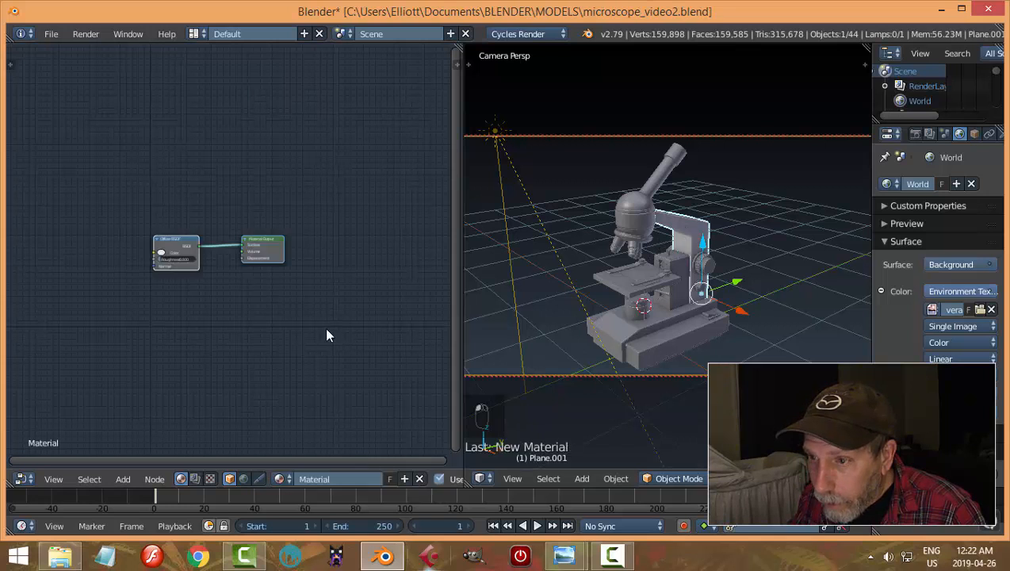
pyautogui.scroll(4, 307, 321)
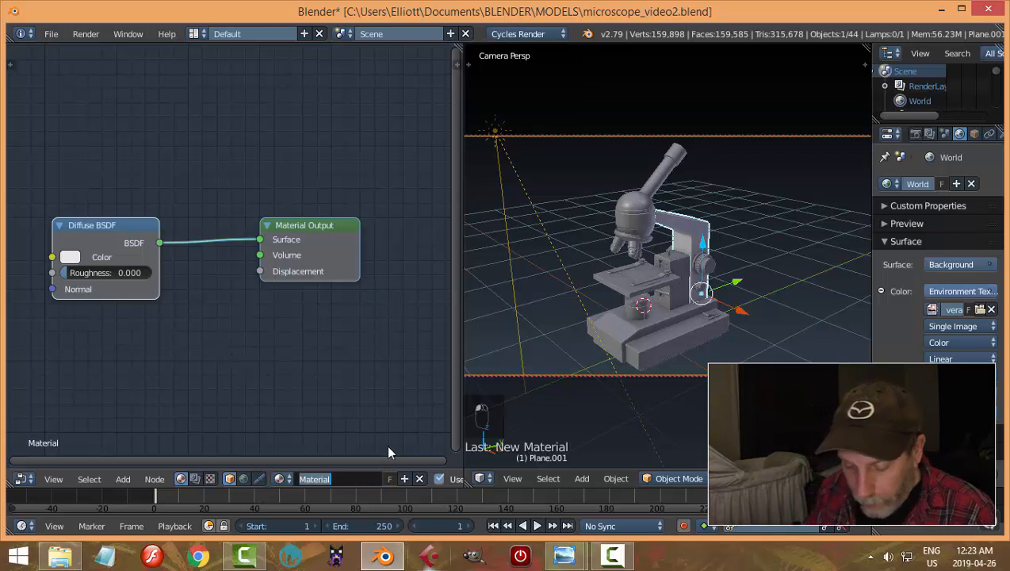
pyautogui.write('body')
pyautogui.press('Return')
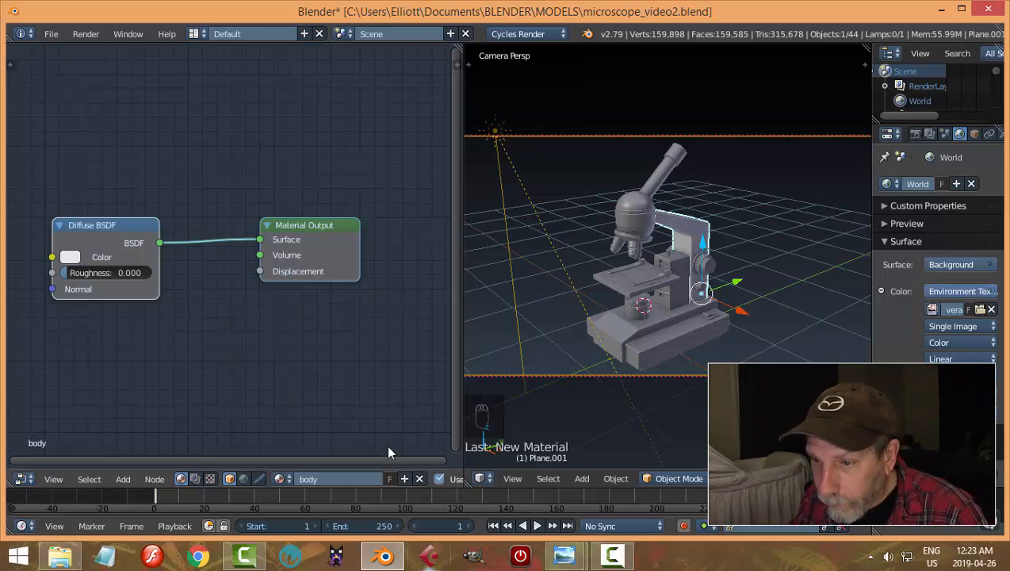
# Step: Delete the Diffuse BSDF node from the body material and place a Principled BSDF shader beside the Material Output
pyautogui.click(86, 228)
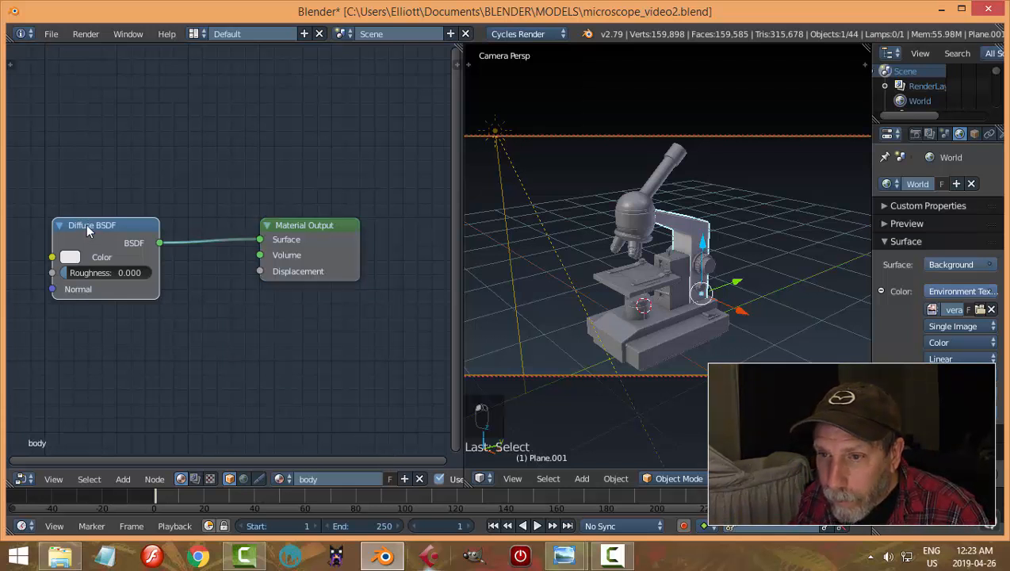
pyautogui.press('x')
pyautogui.scroll(-2, 205, 298)
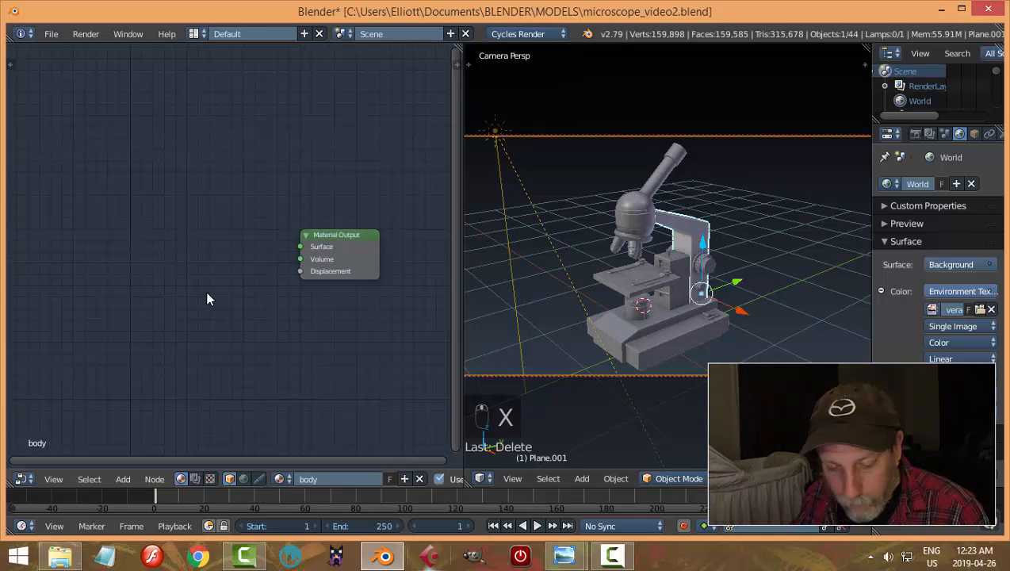
pyautogui.hotkey('shift', 'a')
pyautogui.moveTo(202, 338)
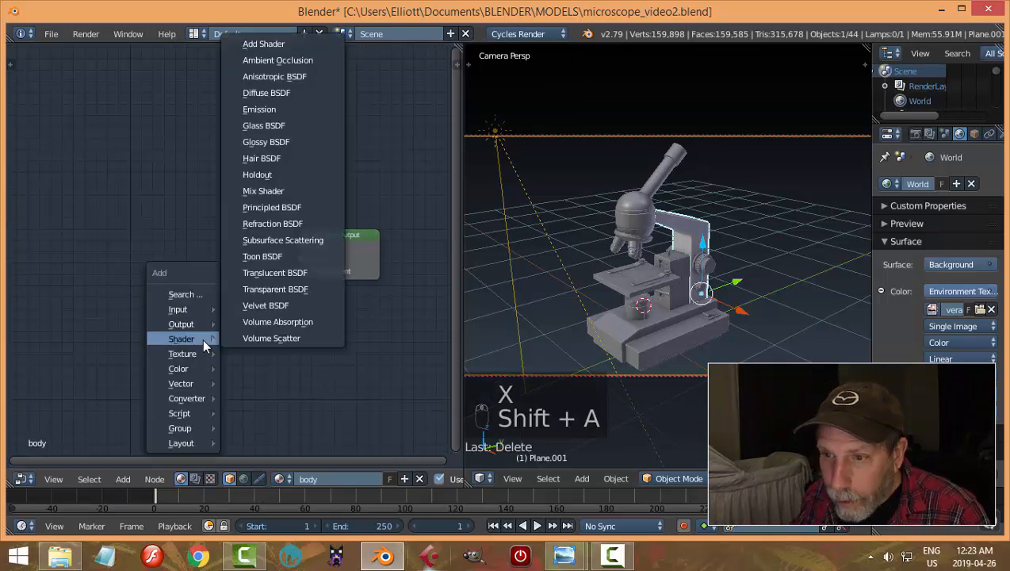
pyautogui.click(298, 207)
pyautogui.click(149, 167)
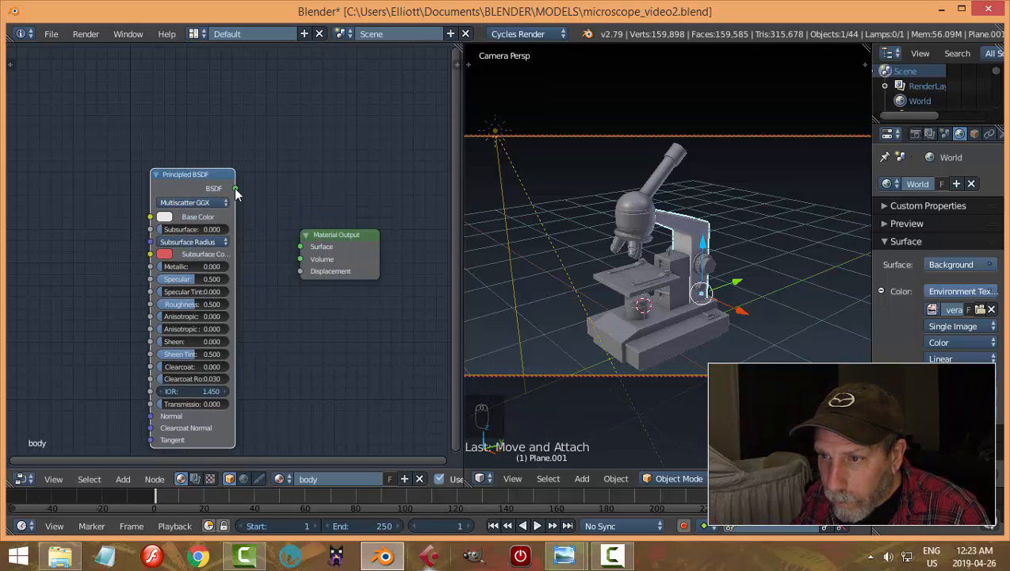
# Step: Connect the Principled BSDF to the Material Output's Surface, then split the Properties area and make its lower part a UV/Image Editor
pyautogui.moveTo(235, 188); pyautogui.dragTo(301, 247)
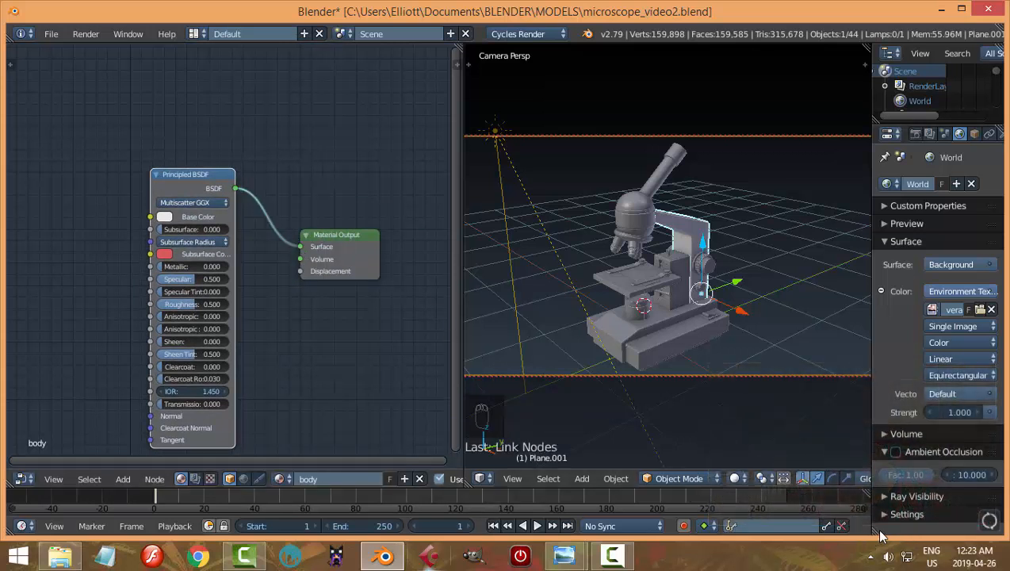
pyautogui.moveTo(880, 537); pyautogui.dragTo(891, 289)
pyautogui.click(891, 288)
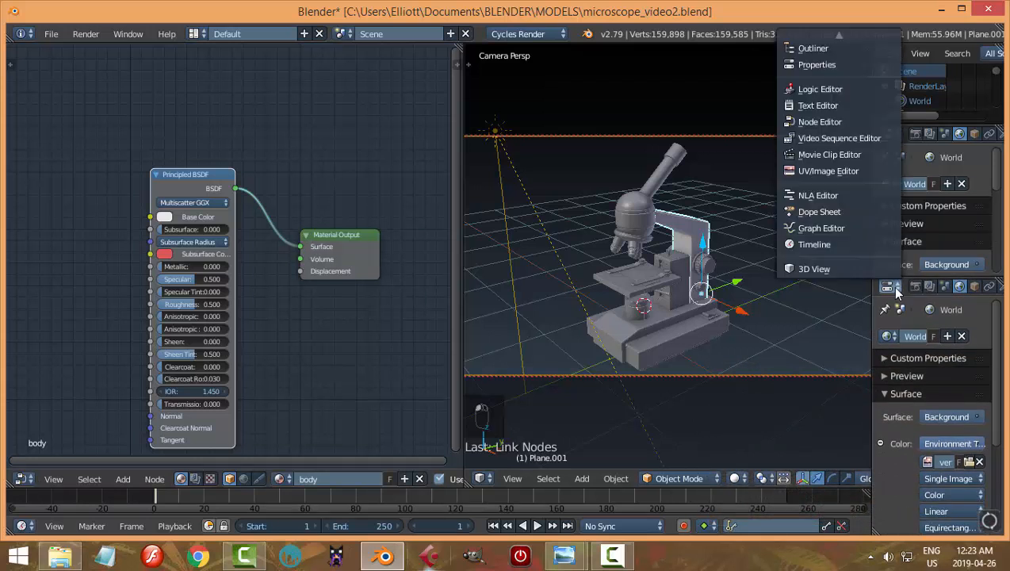
pyautogui.click(832, 170)
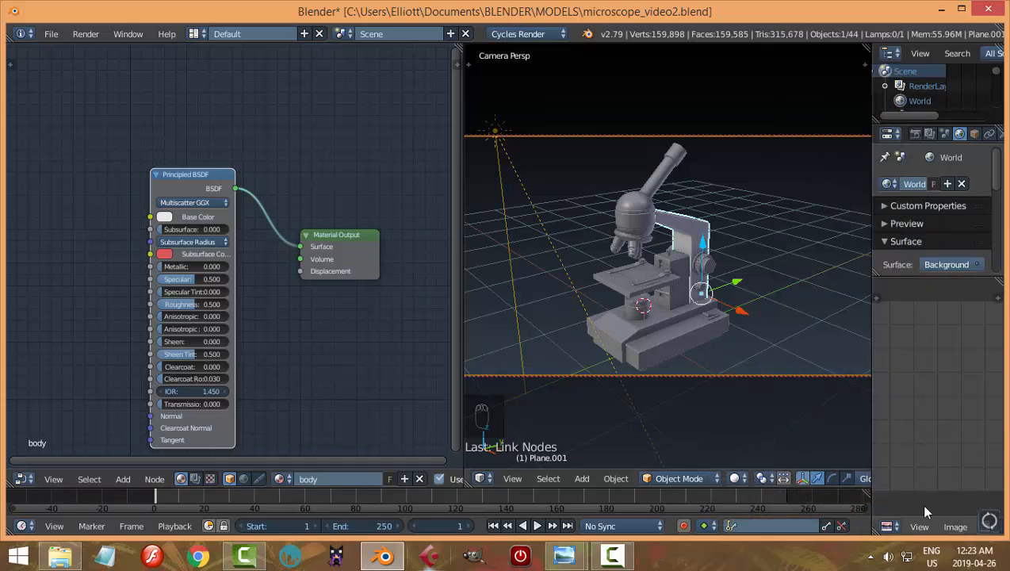
# Step: Open the reference image 714tx9QbaKL._SL1500_.jpg from the REFERENCE IMAGES folder and examine the microscope's head and arm colours
pyautogui.click(955, 527)
pyautogui.click(919, 495)
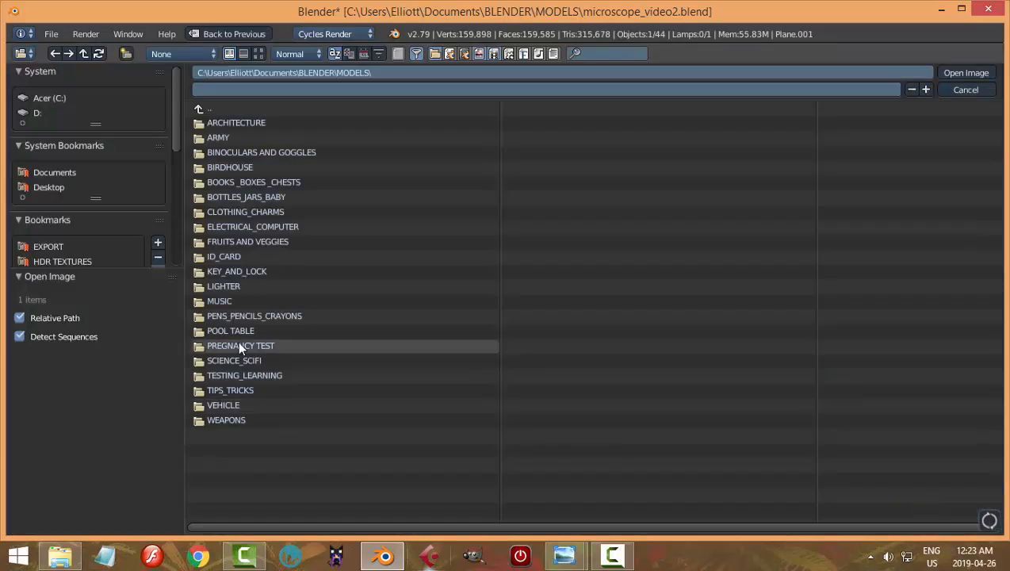
pyautogui.moveTo(84, 268); pyautogui.dragTo(86, 307)
pyautogui.click(86, 305)
pyautogui.click(258, 53)
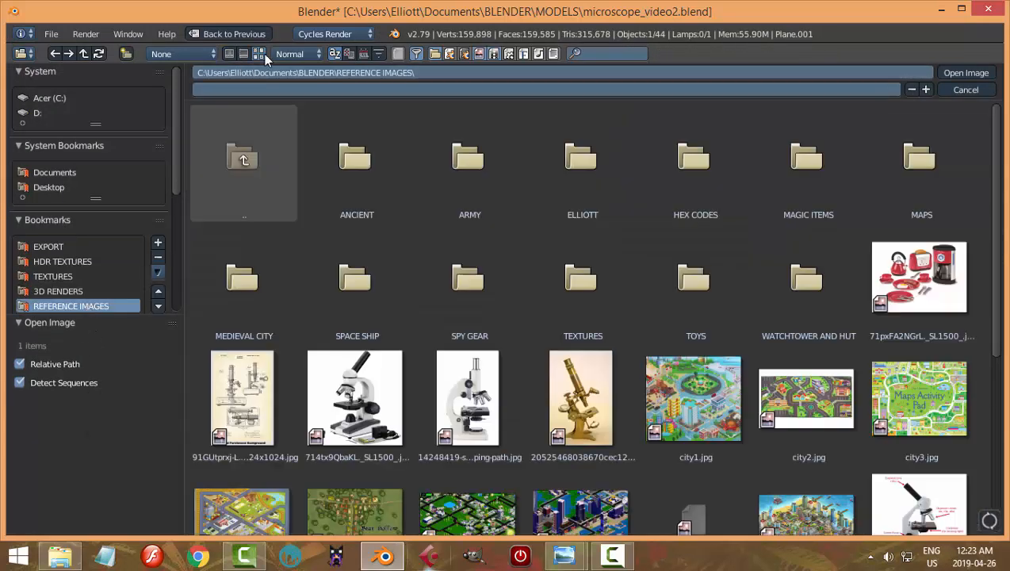
pyautogui.scroll(-1, 882, 423)
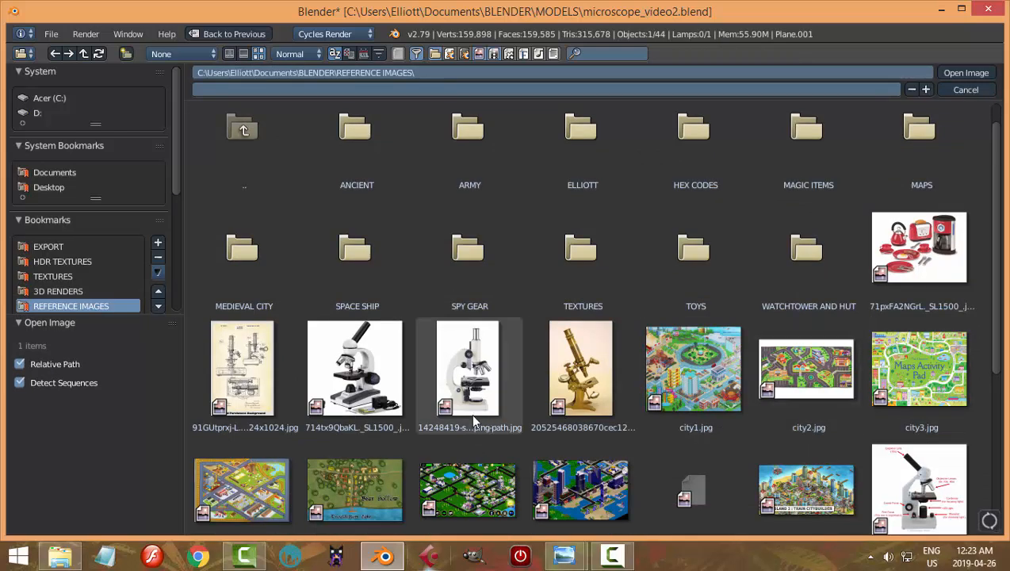
pyautogui.click(356, 356)
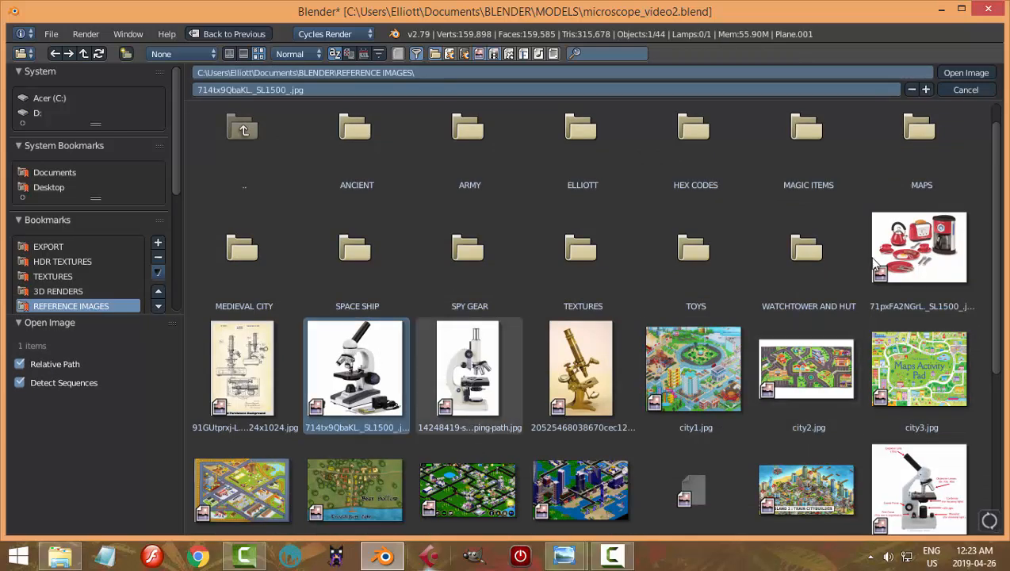
pyautogui.click(964, 73)
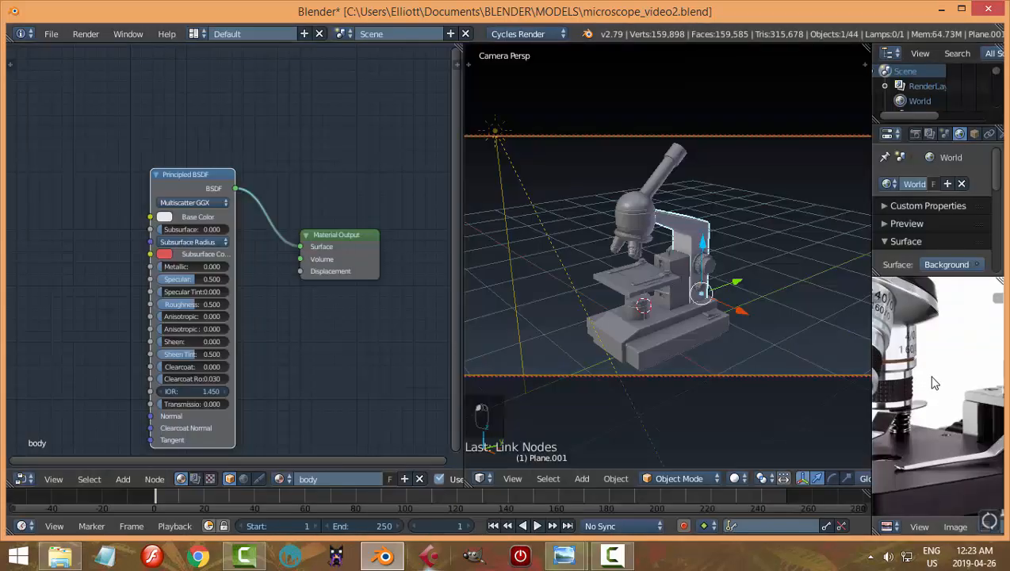
pyautogui.scroll(-4, 912, 330)
pyautogui.scroll(5, 960, 412)
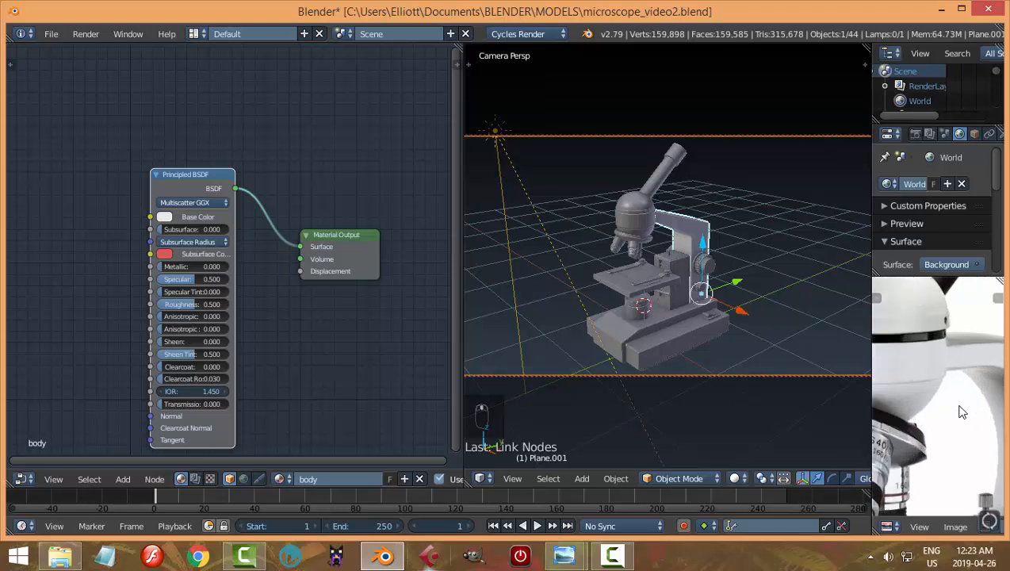
pyautogui.scroll(-5, 961, 412)
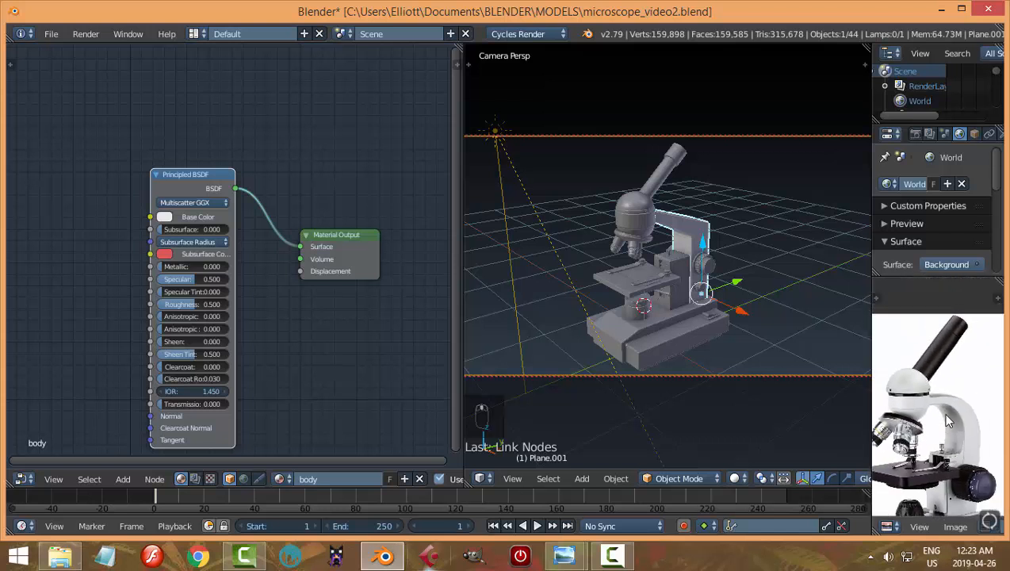
pyautogui.scroll(5, 949, 420)
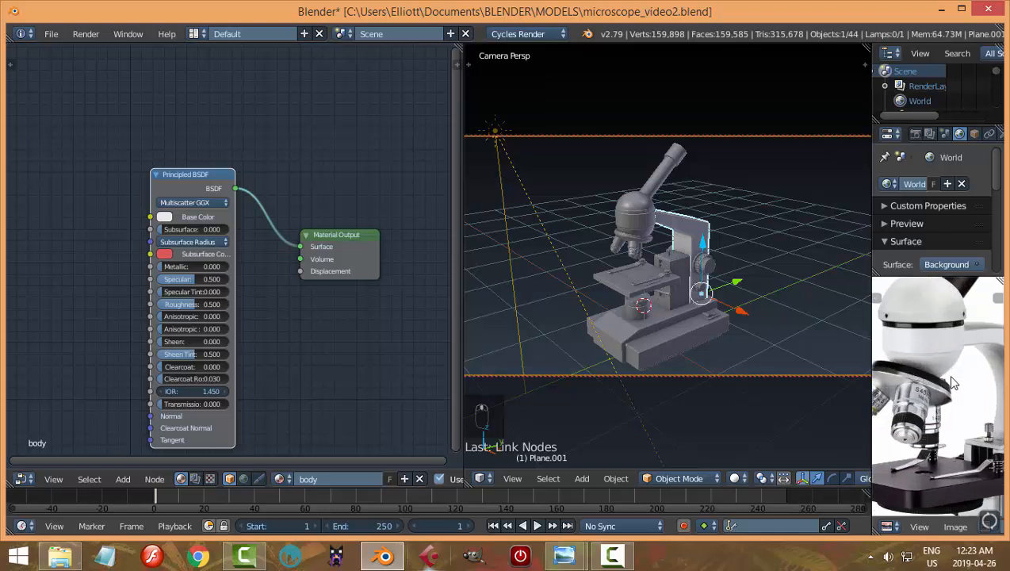
pyautogui.scroll(2, 949, 440)
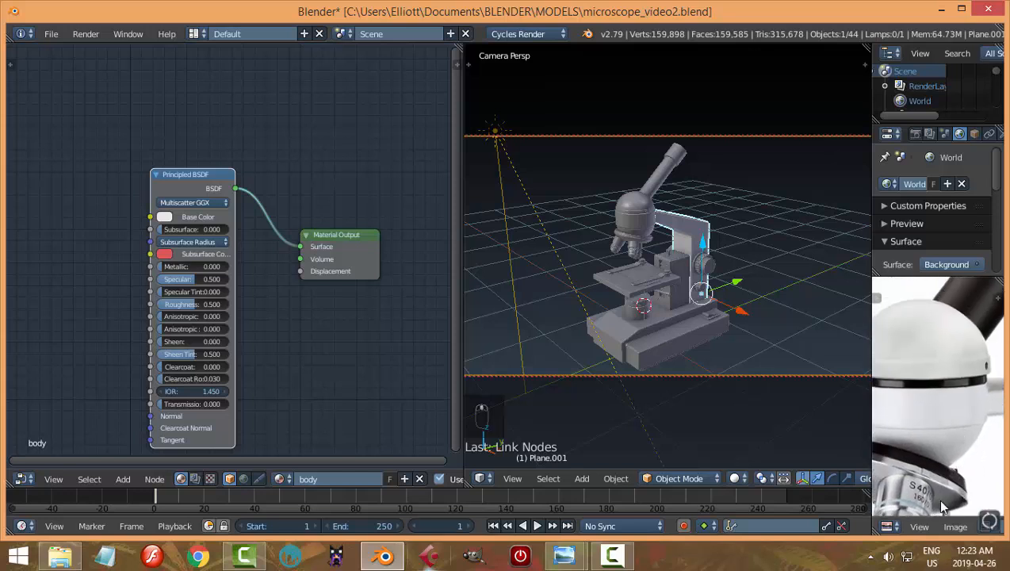
# Step: Open the reference image 14248419-side-view-of-a-microscope-isolated-on-white-with-clipping-path.jpg and frame a close-up of the off-white body beside the knobs
pyautogui.click(955, 527)
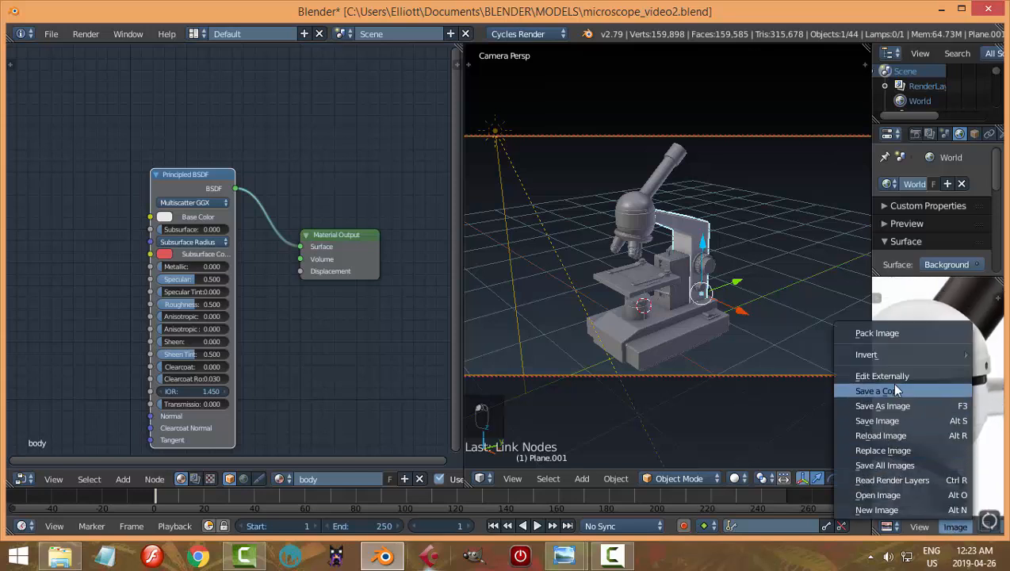
pyautogui.click(878, 495)
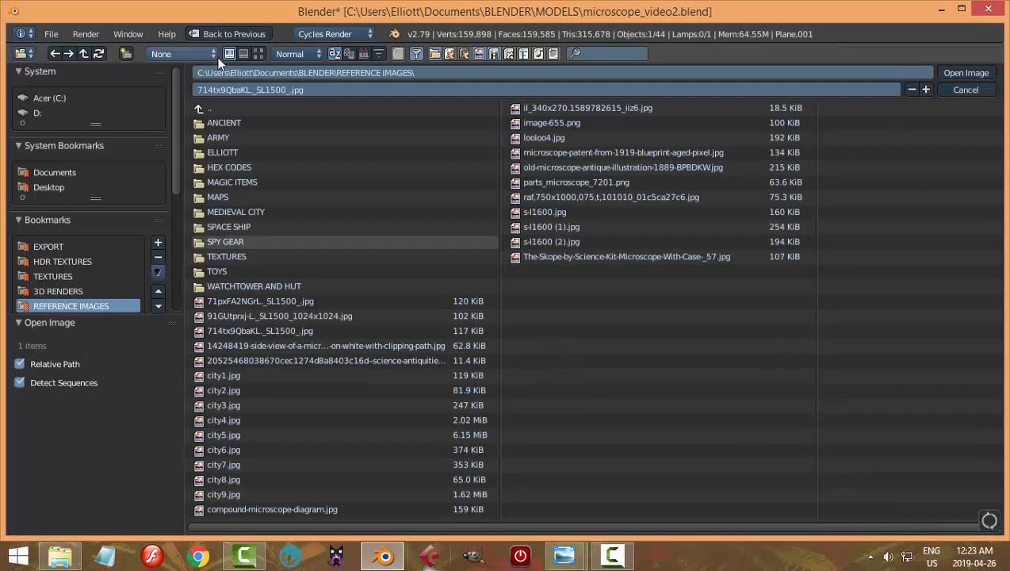
pyautogui.click(258, 53)
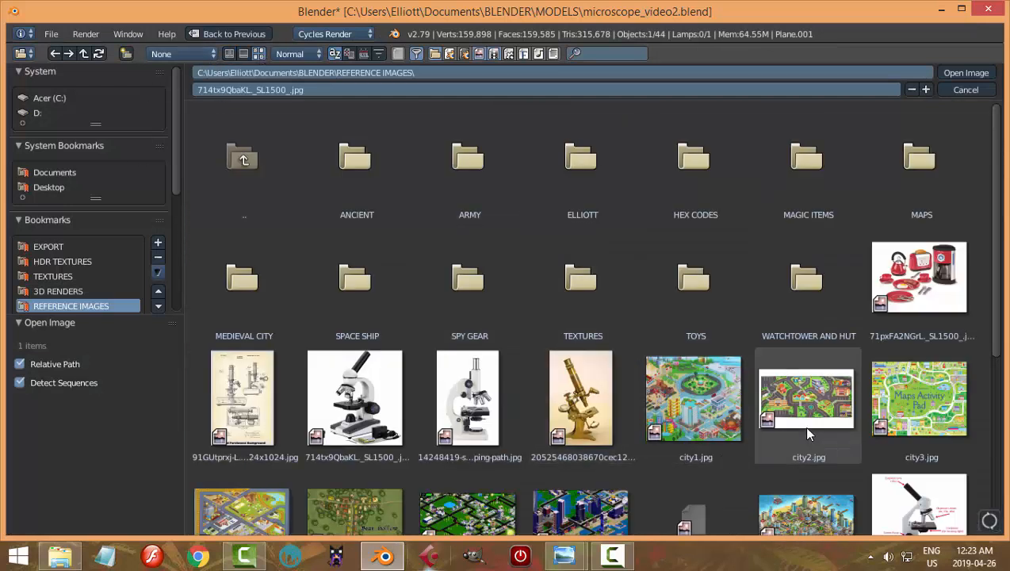
pyautogui.scroll(-2, 796, 434)
pyautogui.click(466, 341)
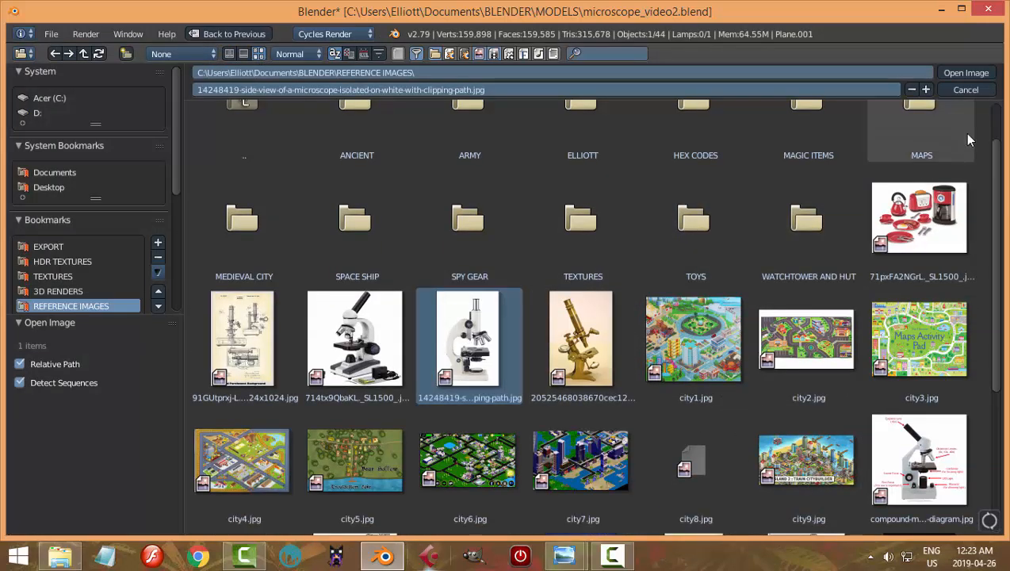
pyautogui.click(960, 73)
pyautogui.scroll(3, 957, 440)
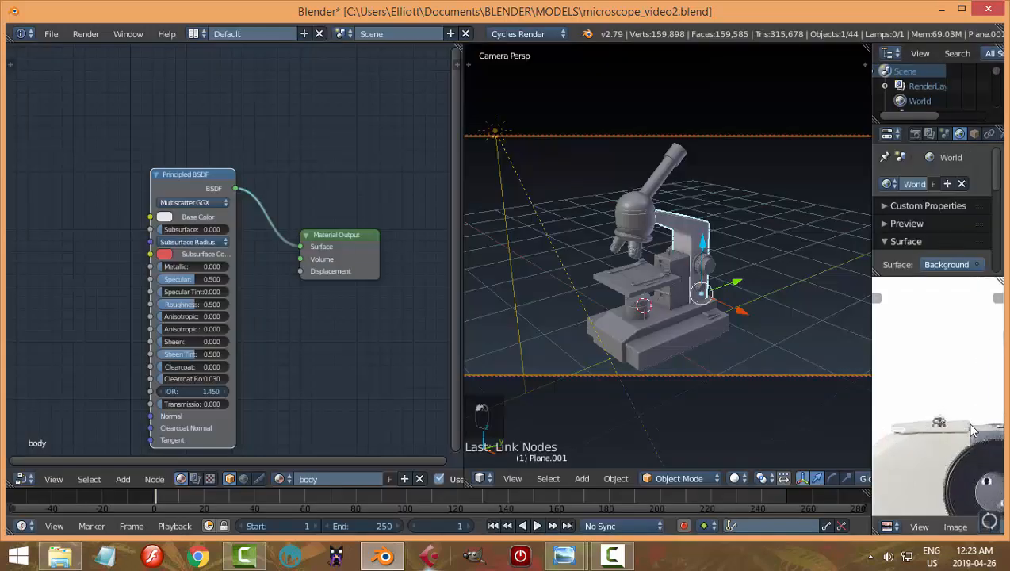
pyautogui.moveTo(955, 438); pyautogui.dragTo(962, 380, button='middle')
pyautogui.scroll(2, 944, 314)
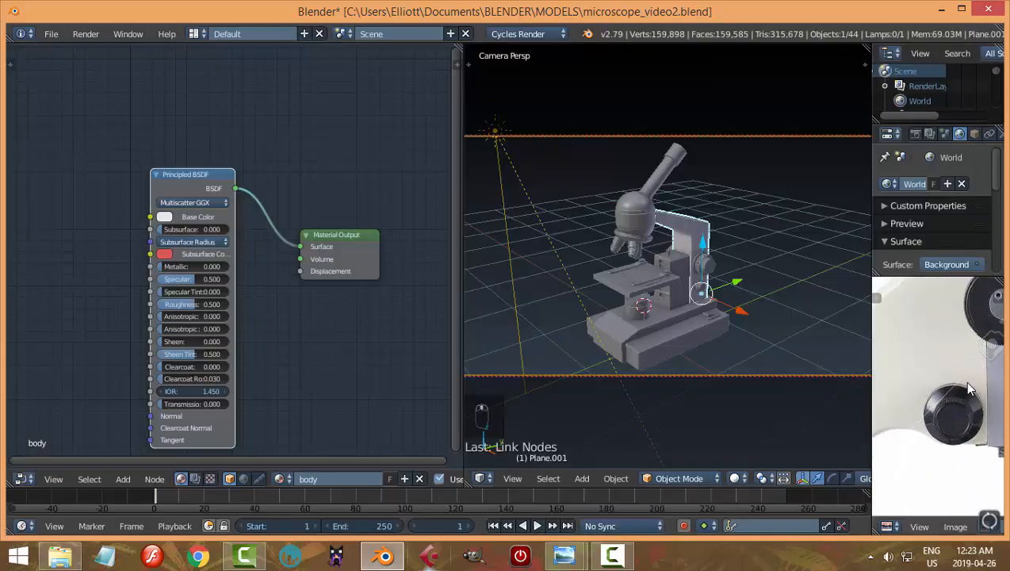
# Step: Sample the body material's Base Color from the off-white body in the reference image and set Metallic to 0.2
pyautogui.click(162, 216)
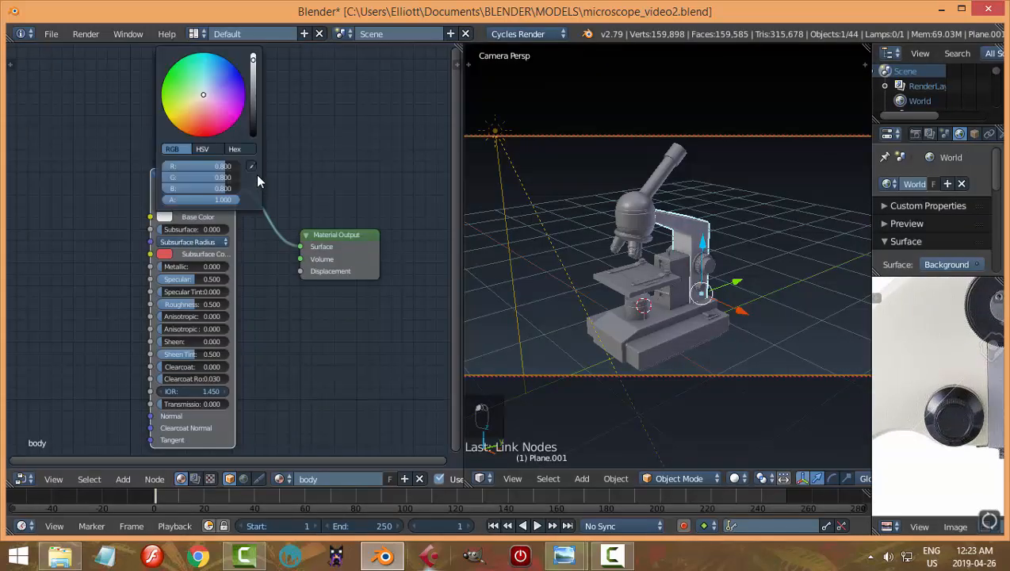
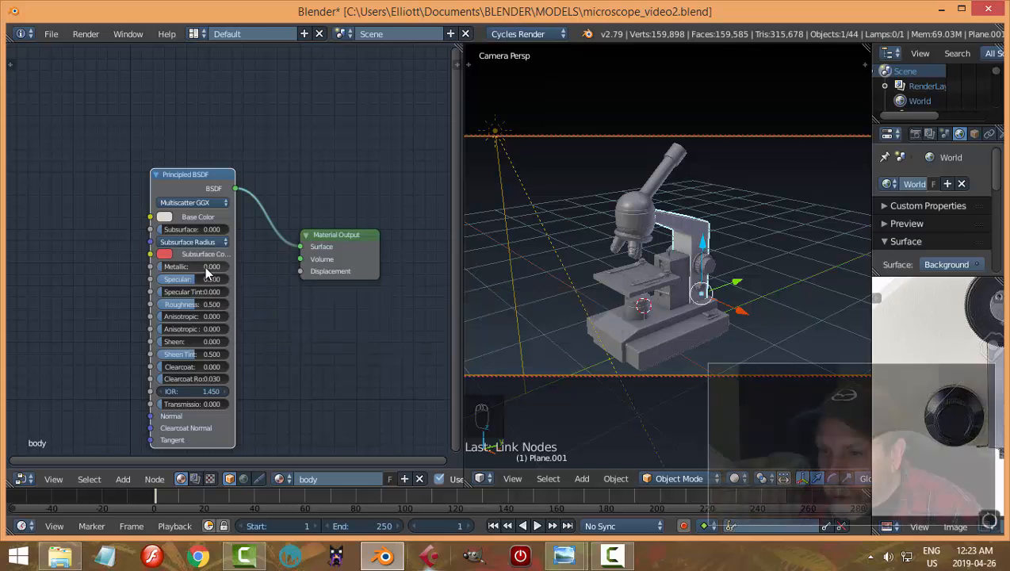
pyautogui.click(198, 266)
pyautogui.write('0.2')
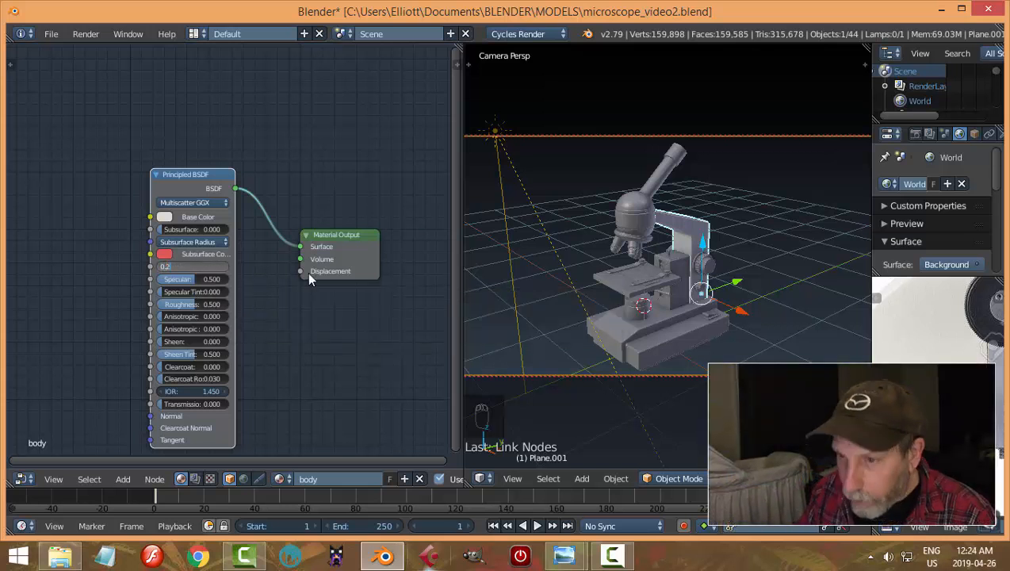
pyautogui.press('Return')
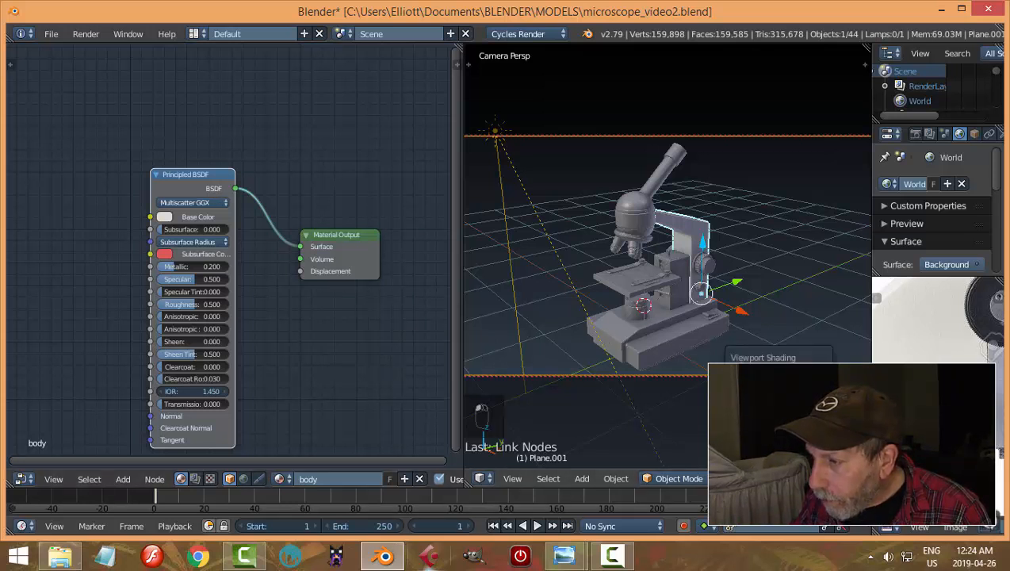
# Step: Switch the 3D view to Material shading and assign the existing body material to the dome on top of the microscope's head
pyautogui.click(753, 393)
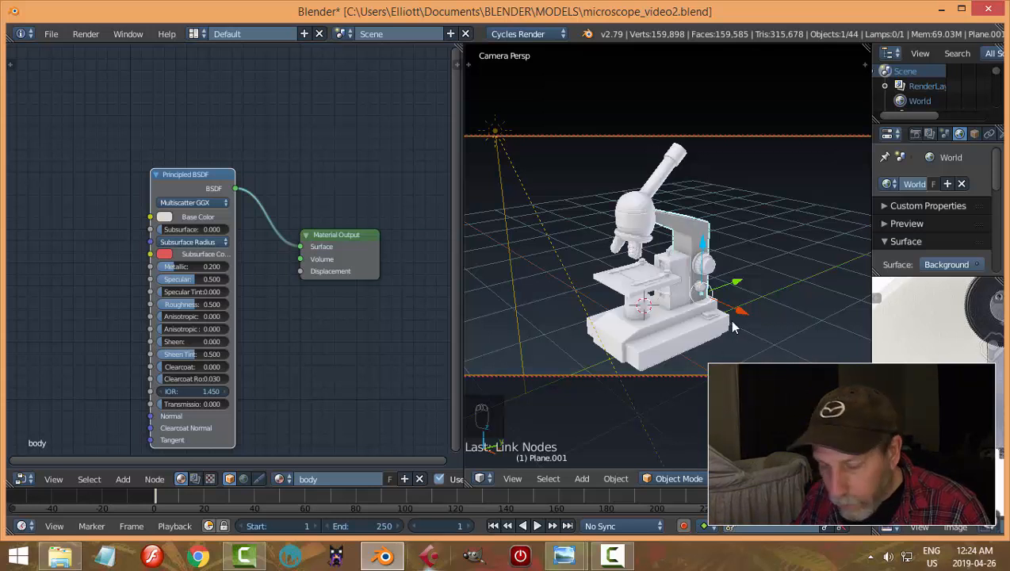
pyautogui.rightClick(644, 211)
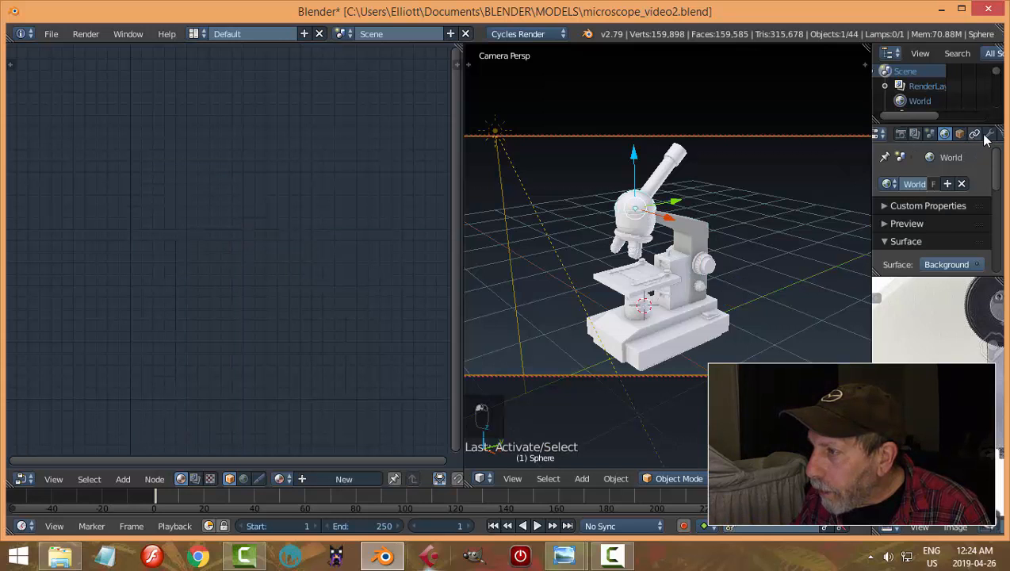
pyautogui.click(988, 134)
pyautogui.click(889, 232)
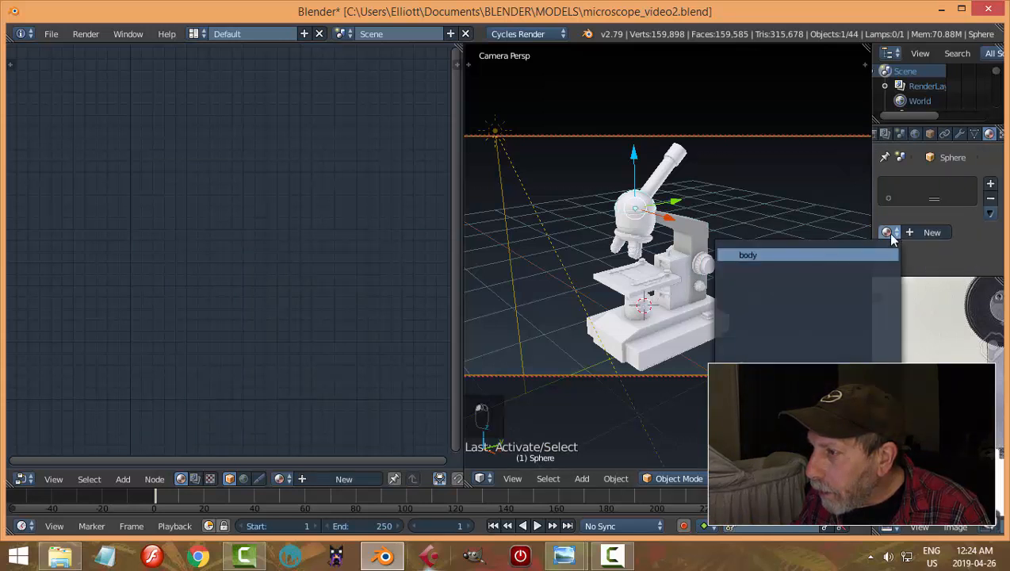
pyautogui.click(791, 253)
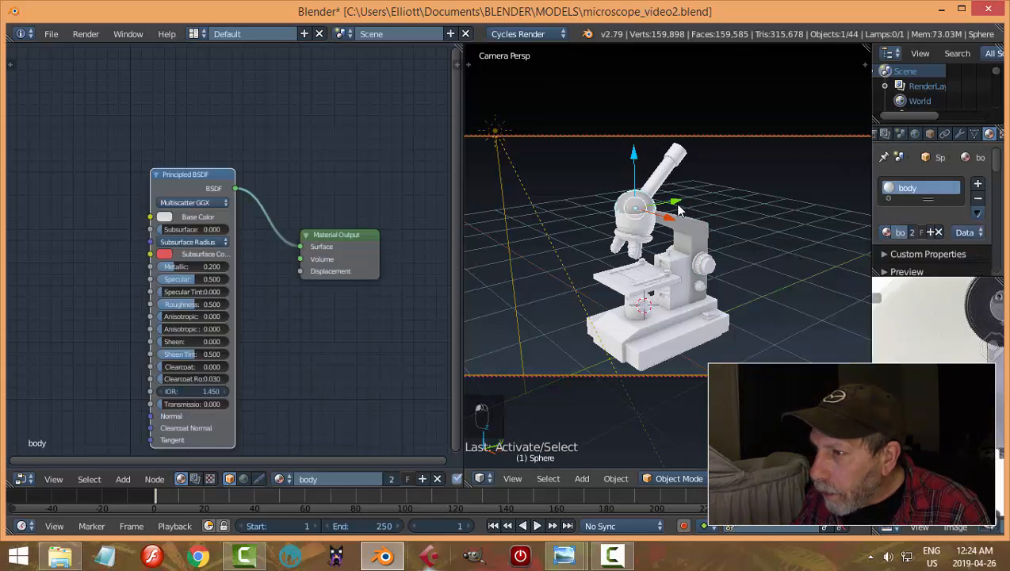
# Step: Assign the body material to the band around the microscope's head and to the head section below it
pyautogui.rightClick(646, 230)
pyautogui.click(886, 234)
pyautogui.click(821, 251)
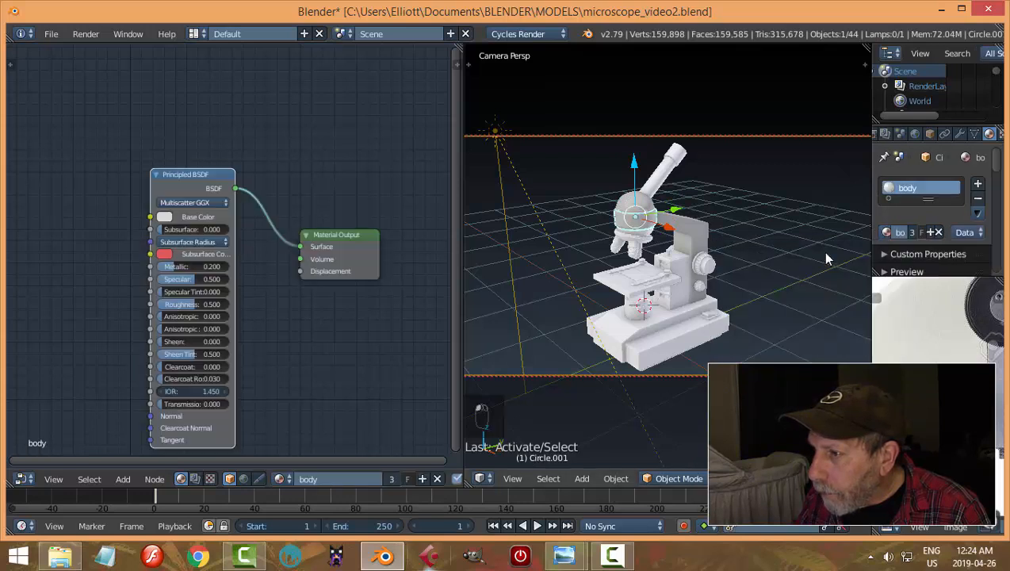
pyautogui.press('KP_0')
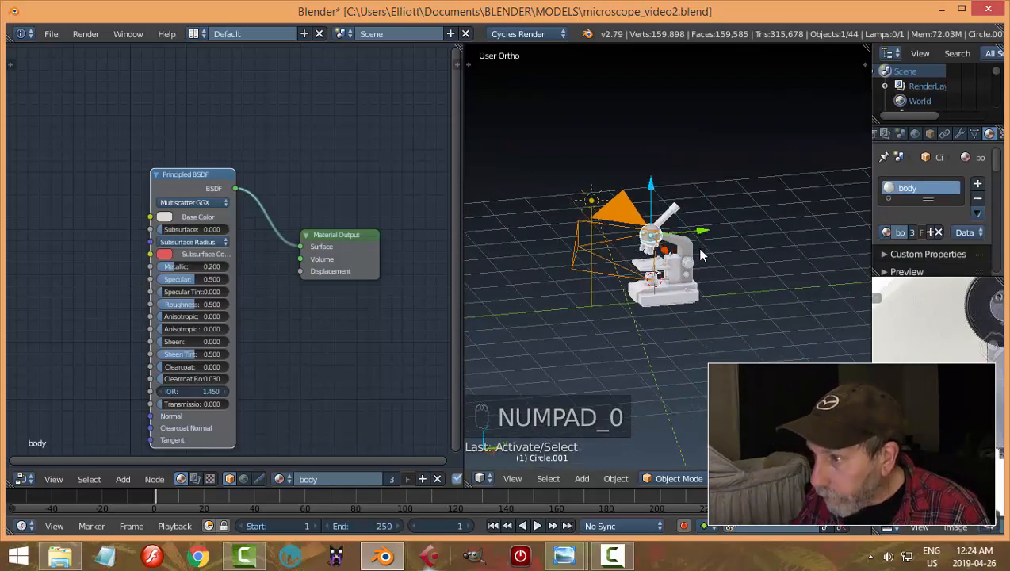
pyautogui.scroll(8, 720, 290)
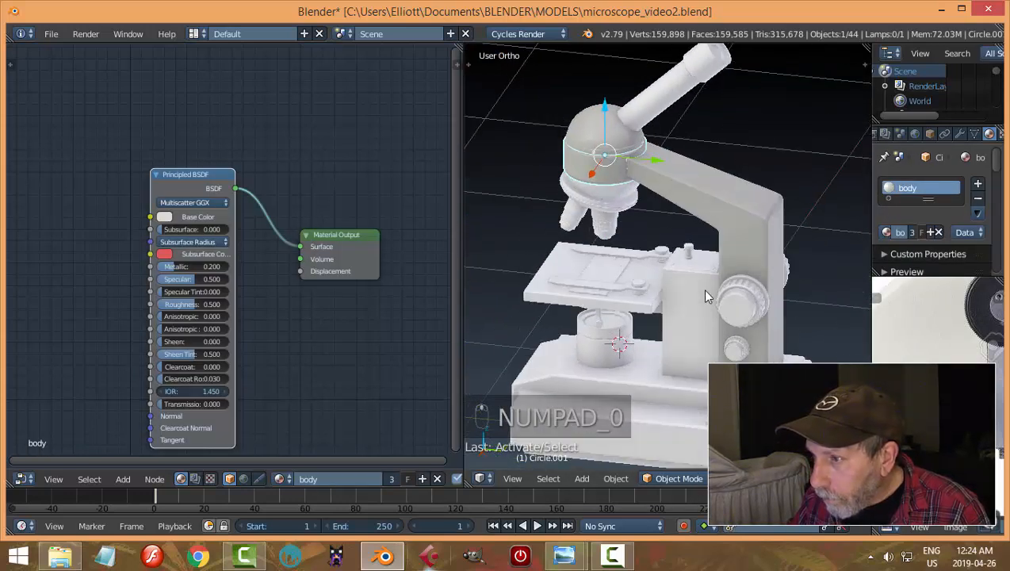
pyautogui.rightClick(561, 149)
pyautogui.click(888, 232)
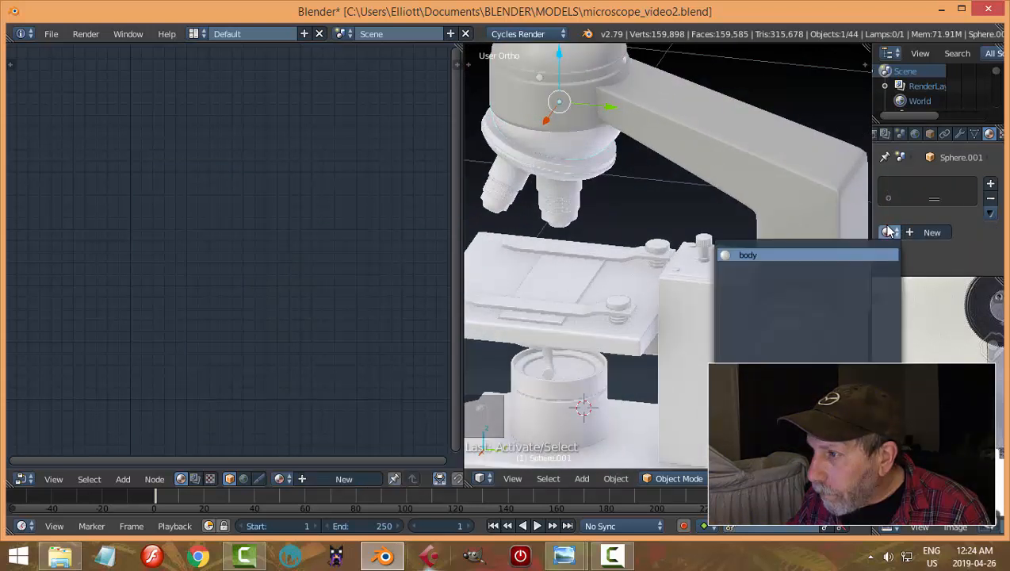
pyautogui.click(817, 255)
# Step: Assign the body material to the upright block behind the stage and to the microscope's base
pyautogui.rightClick(708, 311)
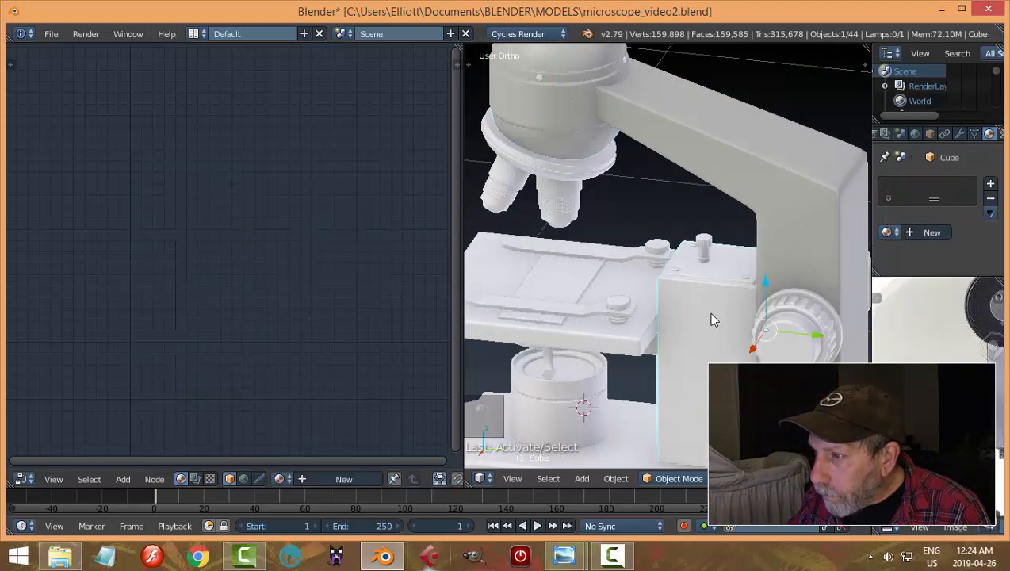
pyautogui.click(886, 235)
pyautogui.click(830, 255)
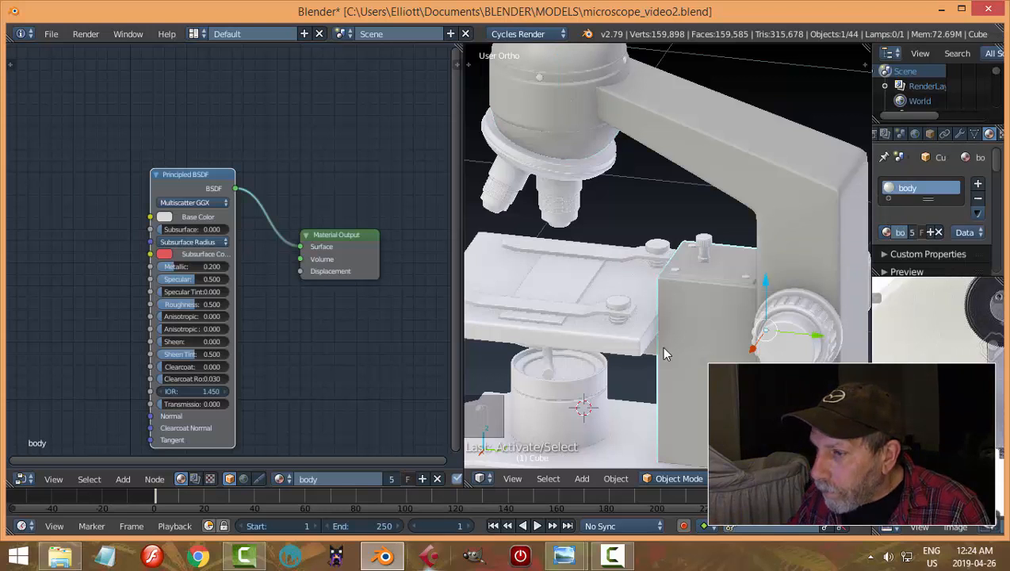
pyautogui.rightClick(625, 435)
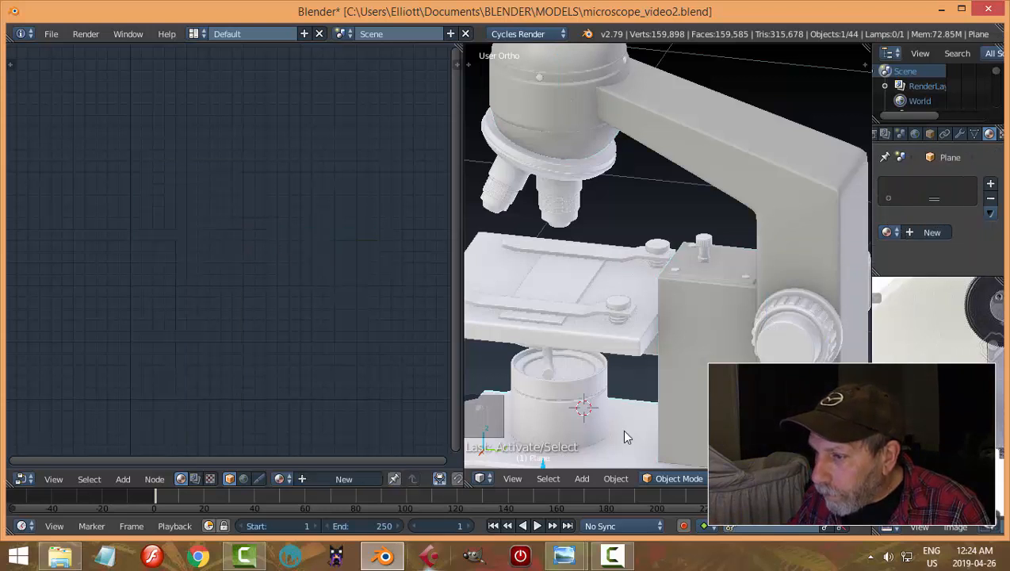
pyautogui.click(886, 233)
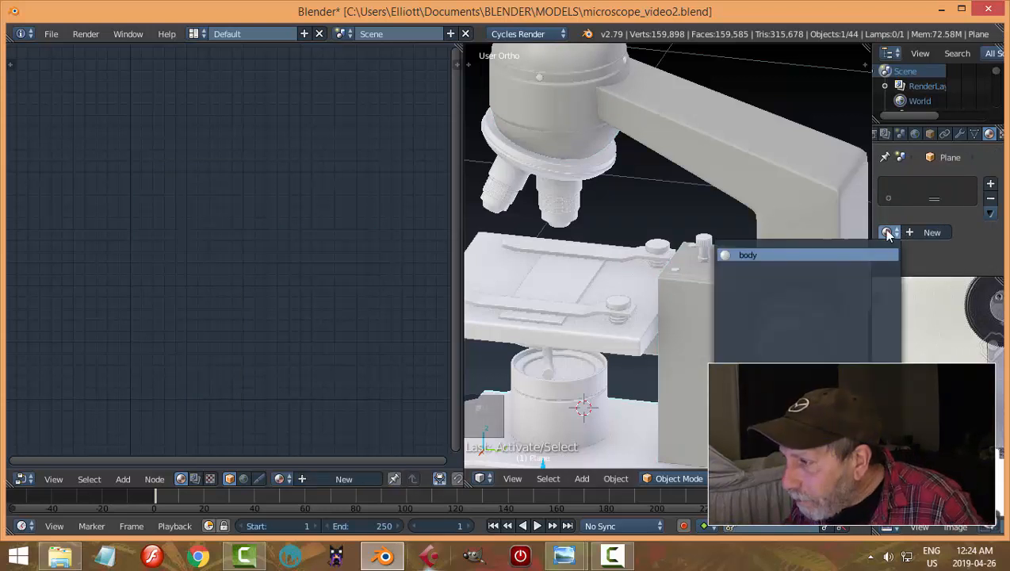
pyautogui.click(833, 252)
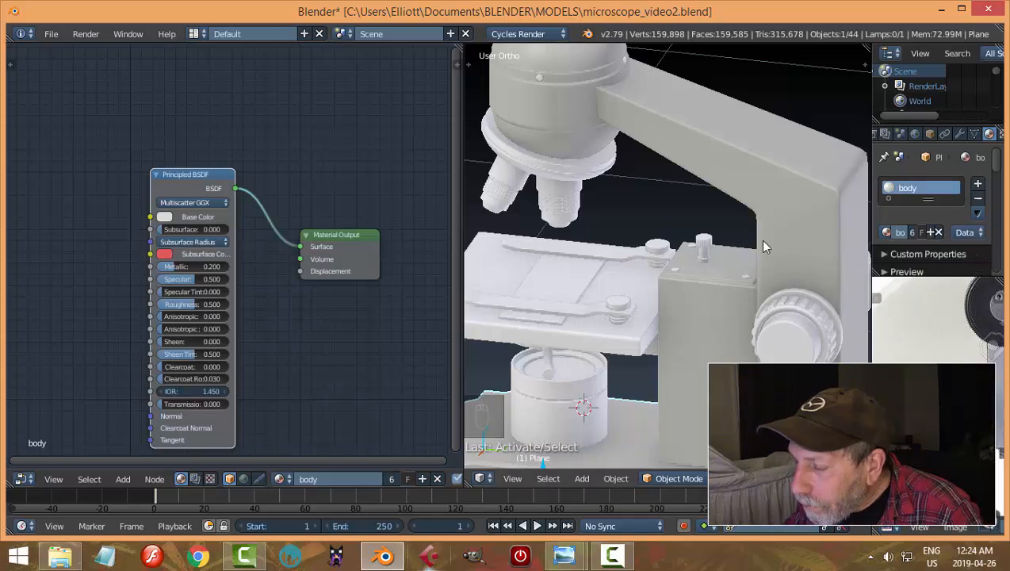
# Step: Assign the existing body material to the microscope's flat stage plate
pyautogui.scroll(-2, 671, 314)
pyautogui.moveTo(670, 314); pyautogui.dragTo(730, 344, button='middle')
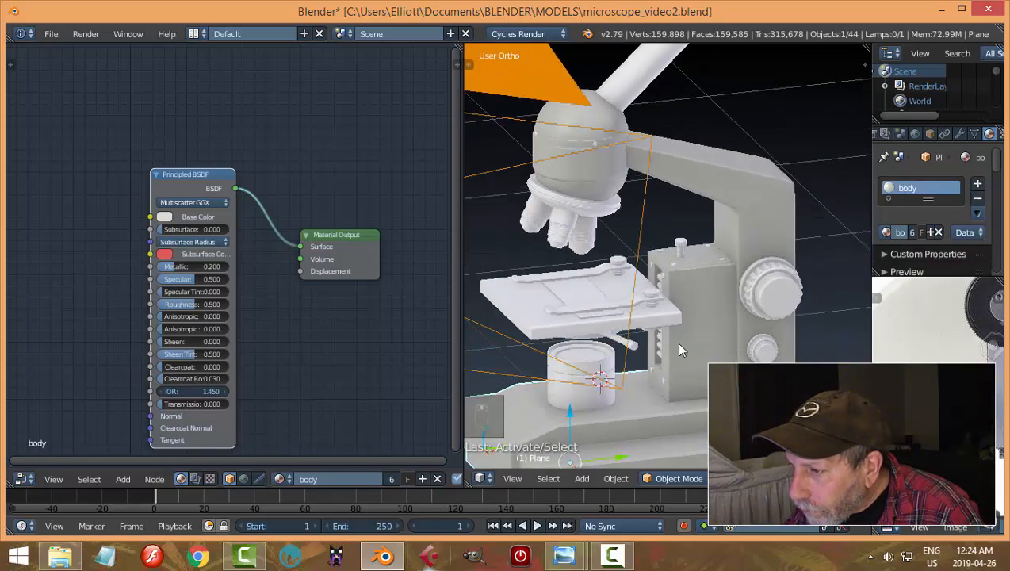
pyautogui.rightClick(662, 325)
pyautogui.click(886, 233)
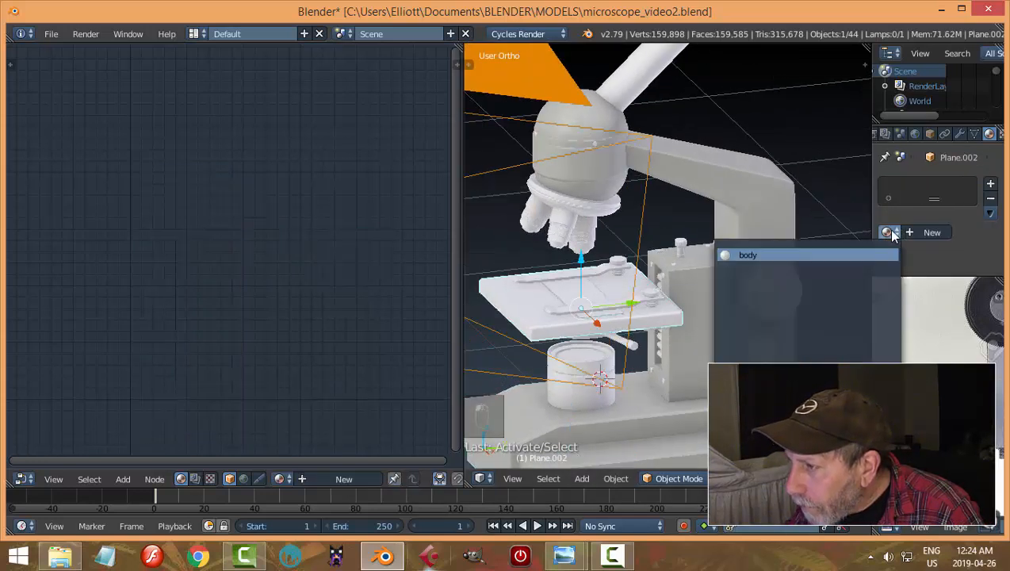
pyautogui.click(830, 262)
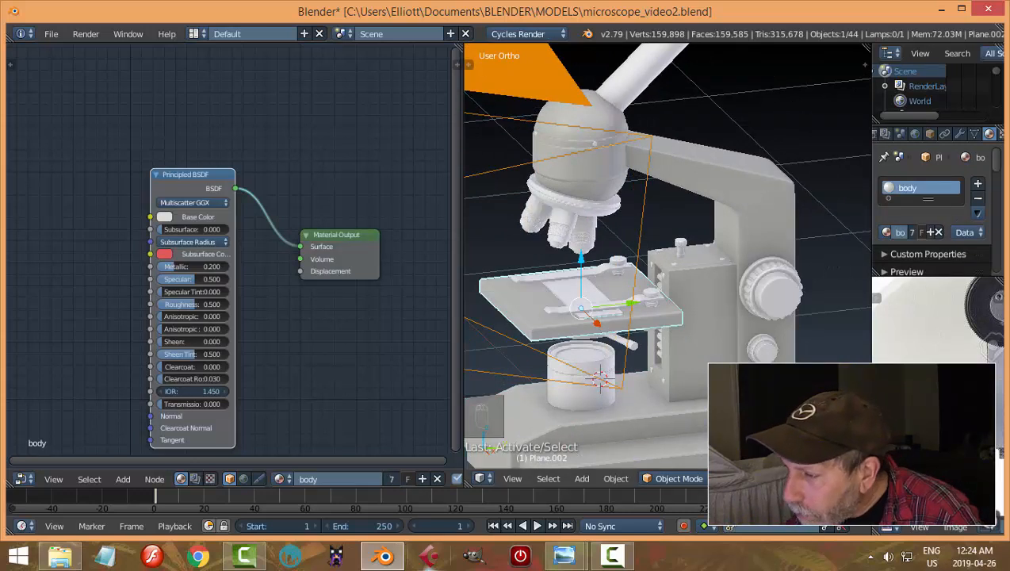
# Step: Assign the body material to the eyepiece tube and to the nosepiece ring beneath the microscope's head
pyautogui.moveTo(825, 257); pyautogui.dragTo(808, 260, button='middle')
pyautogui.keyDown('shift'); pyautogui.moveTo(709, 268); pyautogui.dragTo(703, 361, button='middle'); pyautogui.keyUp('shift')
pyautogui.scroll(1, 703, 360)
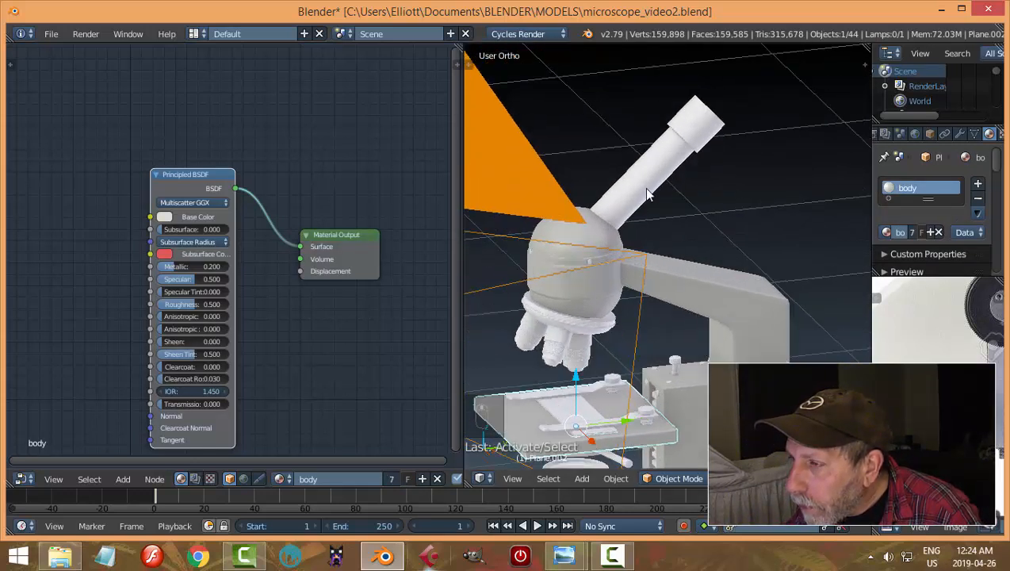
pyautogui.rightClick(645, 190)
pyautogui.click(889, 233)
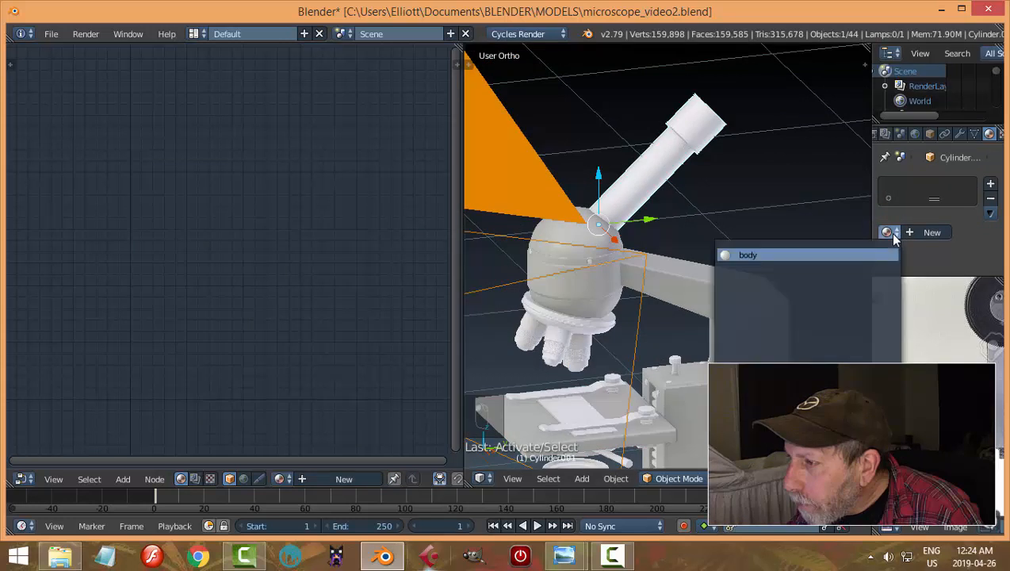
pyautogui.click(846, 256)
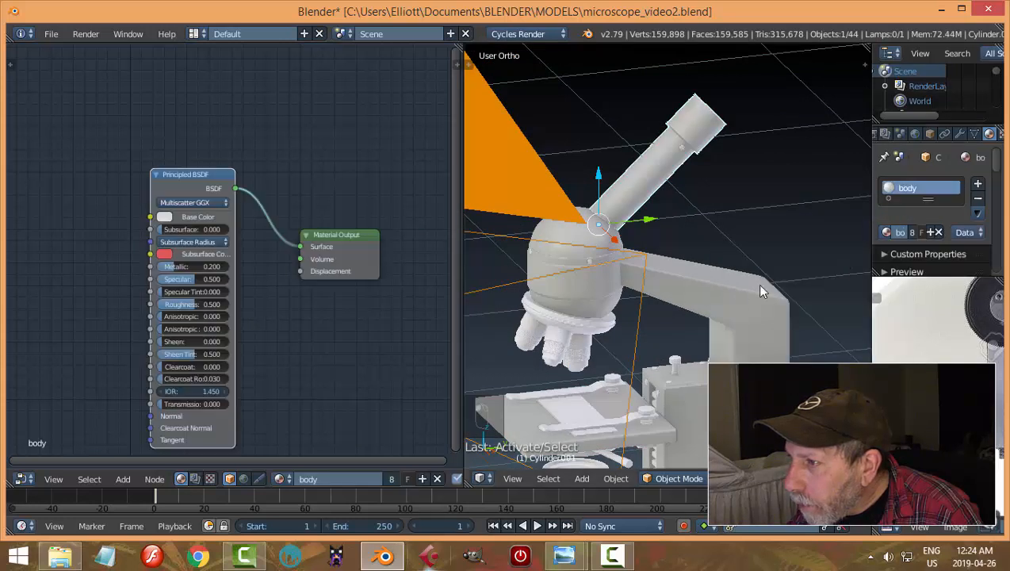
pyautogui.rightClick(590, 337)
pyautogui.click(893, 235)
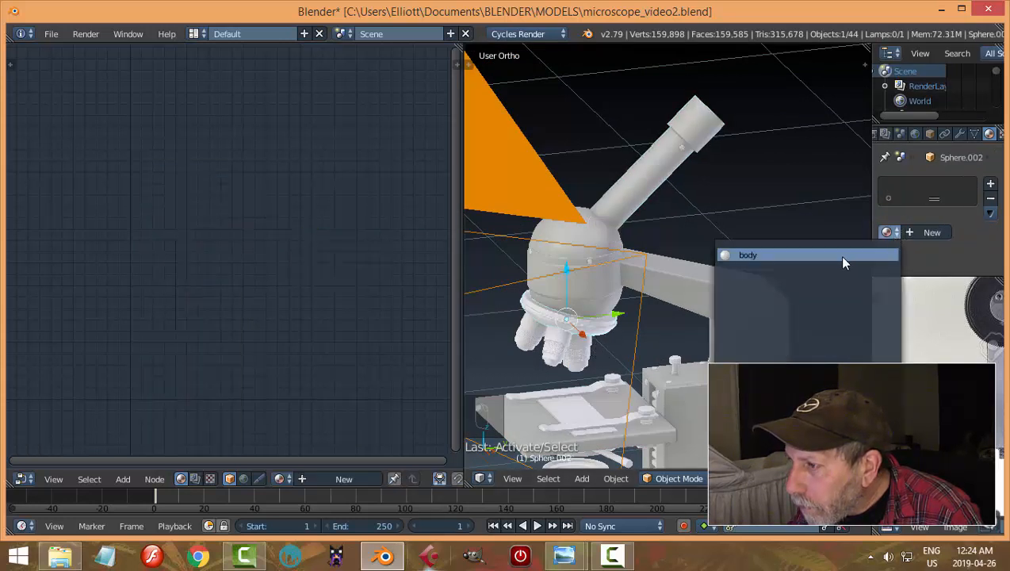
pyautogui.click(840, 256)
# Step: Assign the body material to each of the three objective lenses under the nosepiece ring
pyautogui.scroll(3, 626, 387)
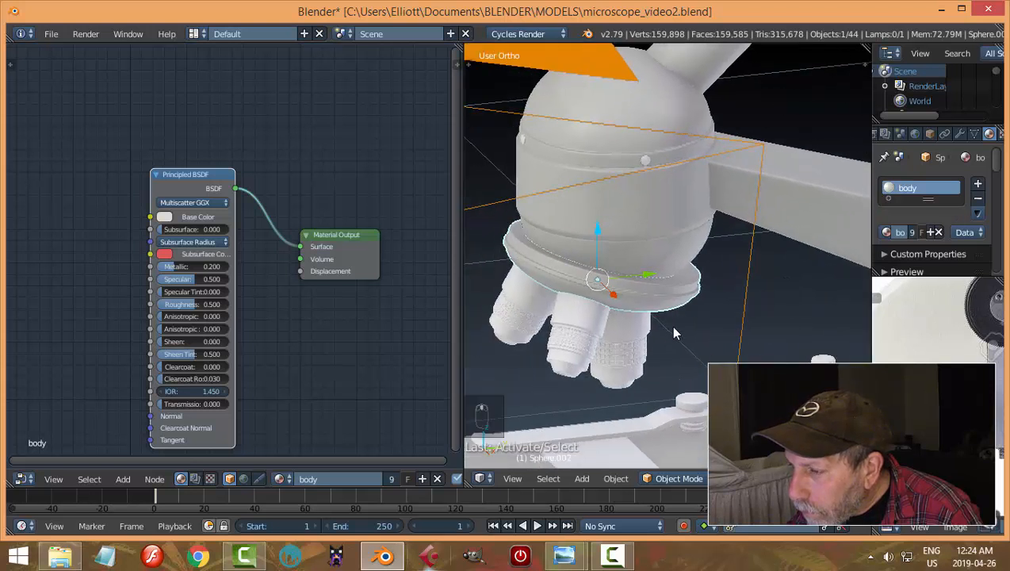
pyautogui.rightClick(673, 333)
pyautogui.click(886, 233)
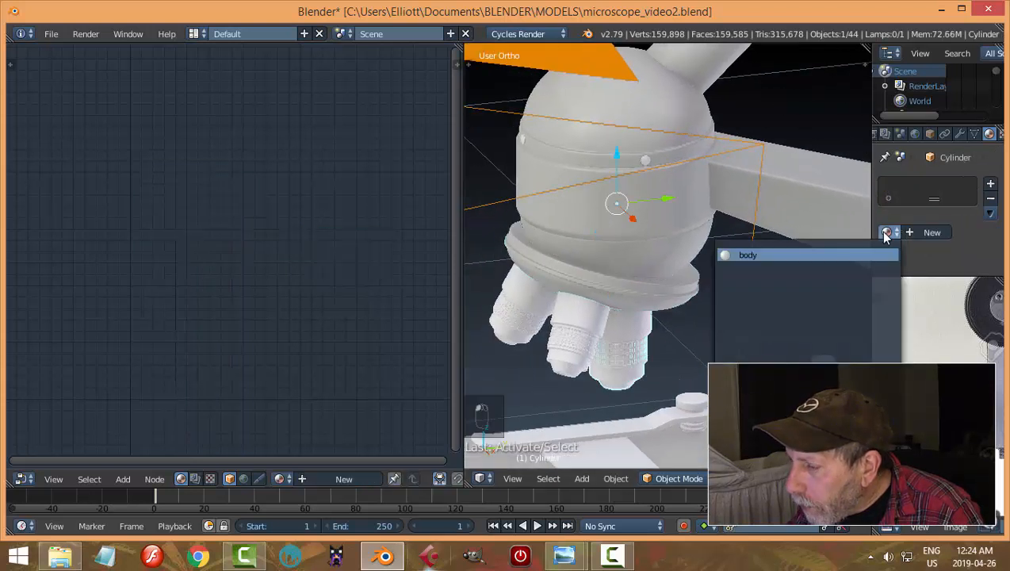
pyautogui.click(816, 258)
pyautogui.rightClick(567, 313)
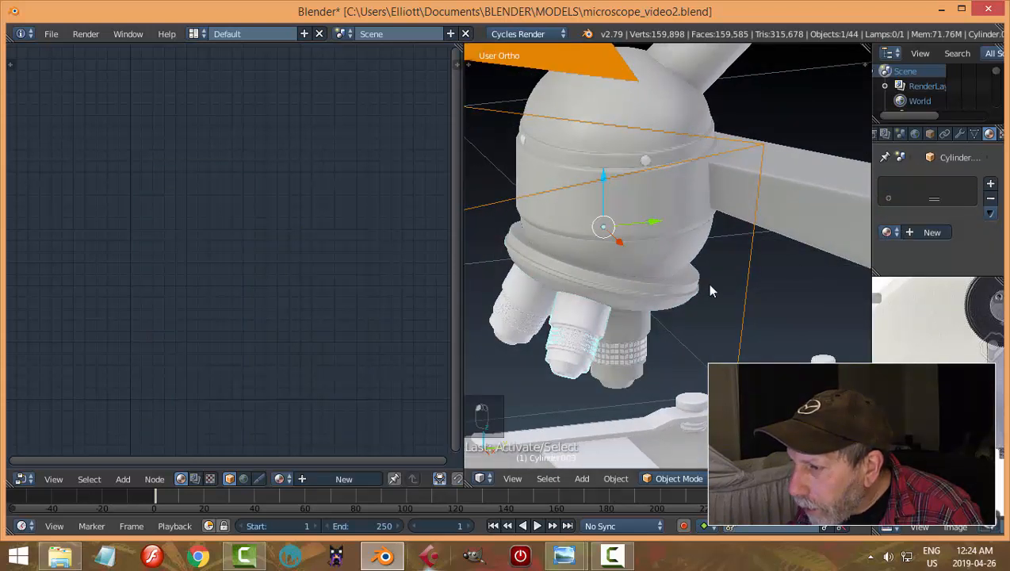
pyautogui.click(887, 233)
pyautogui.click(793, 255)
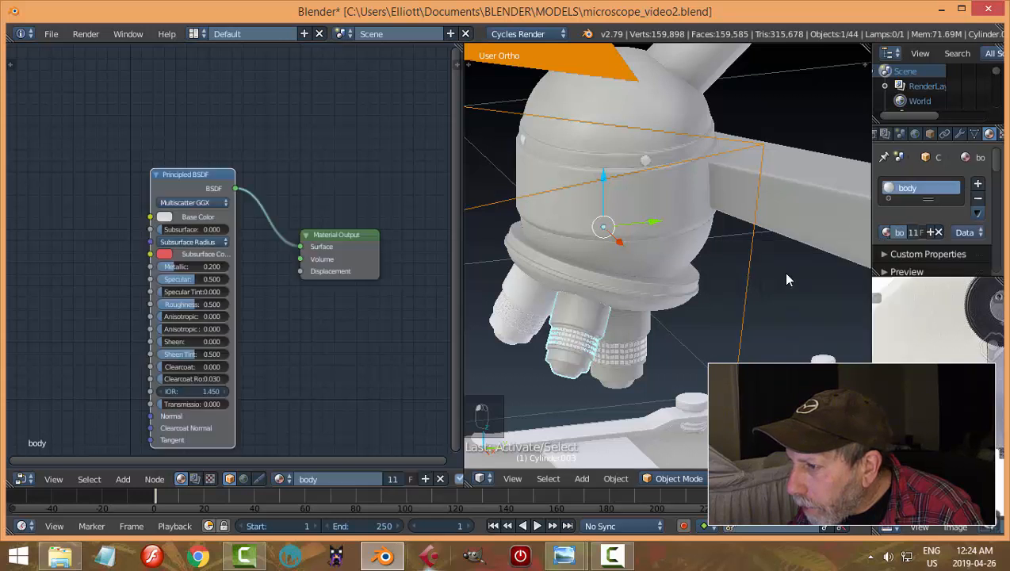
pyautogui.rightClick(522, 303)
pyautogui.click(888, 234)
pyautogui.click(827, 259)
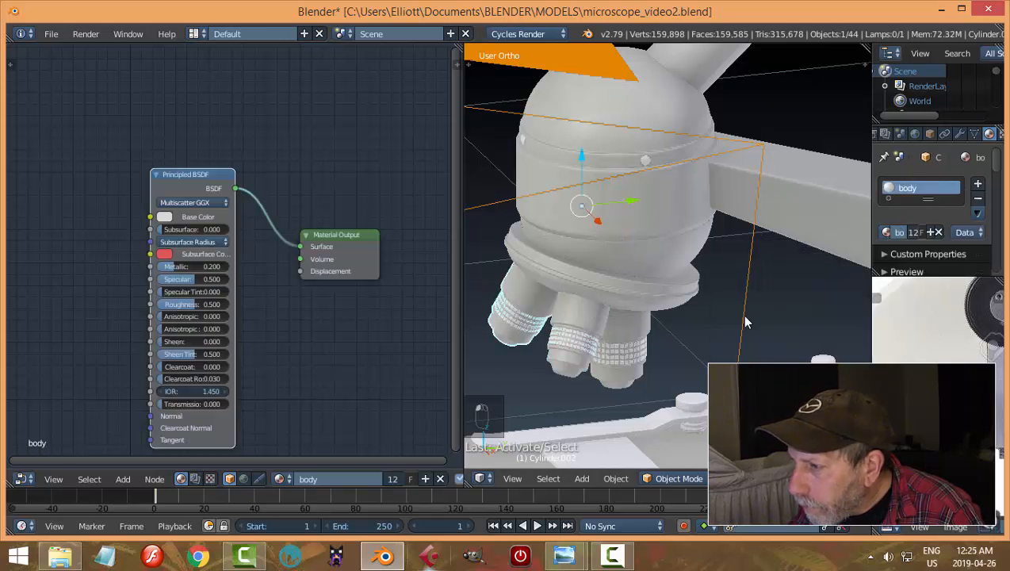
# Step: Create a copy of the body material named black and darken its Base Color to RGB 0.010, 0.010, 0.009
pyautogui.click(904, 273)
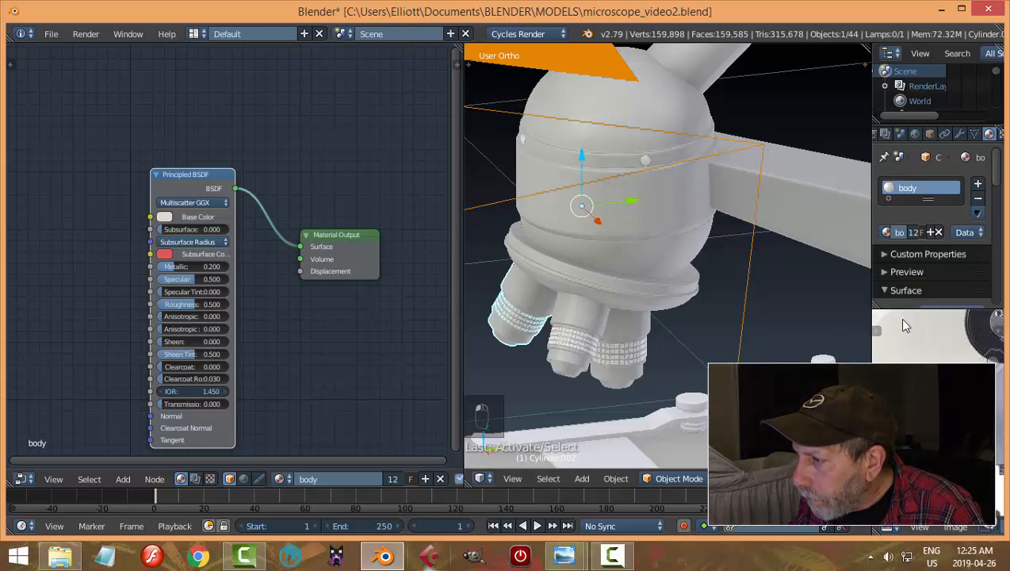
pyautogui.click(928, 232)
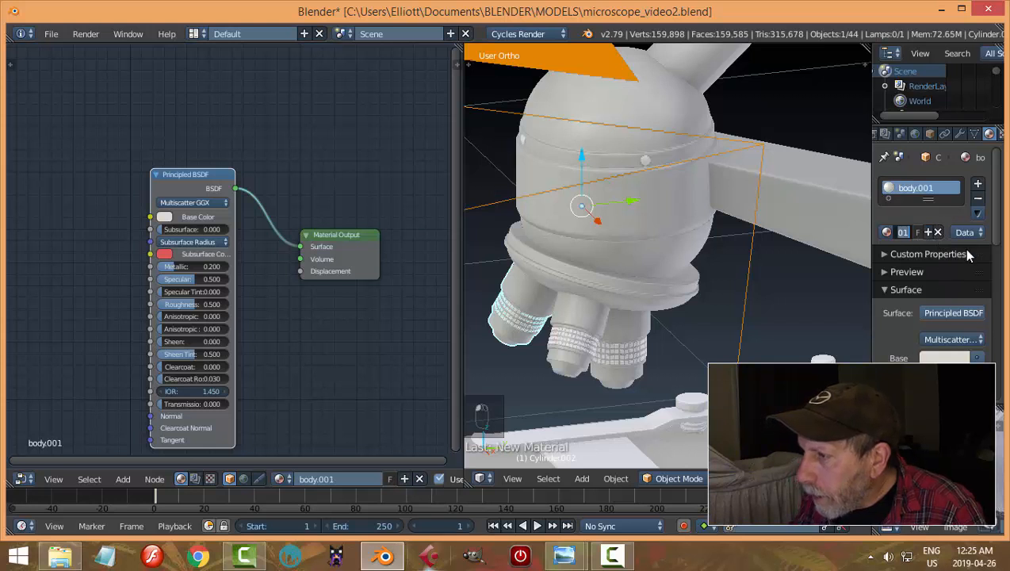
pyautogui.write('black')
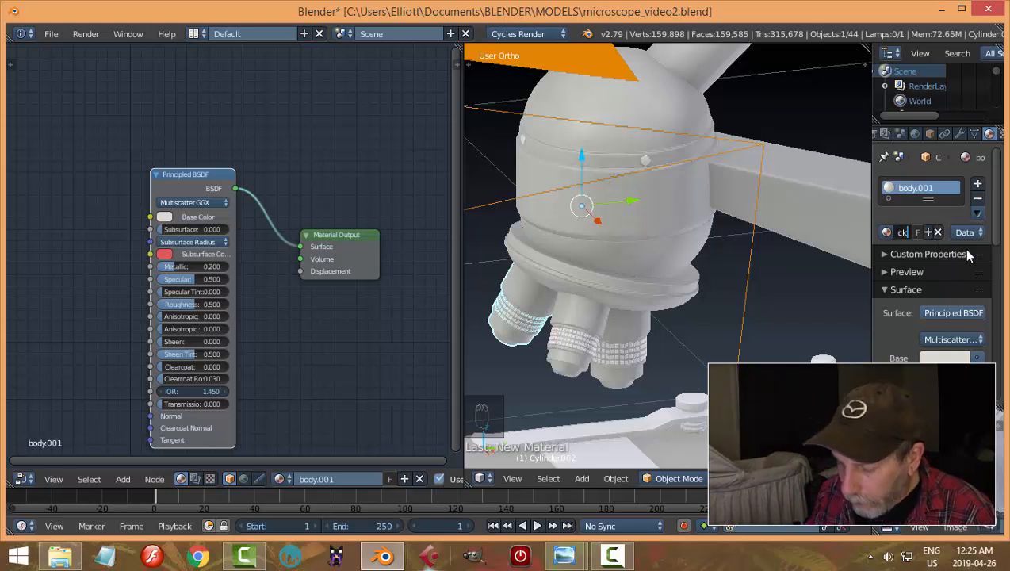
pyautogui.press('Return')
pyautogui.click(164, 217)
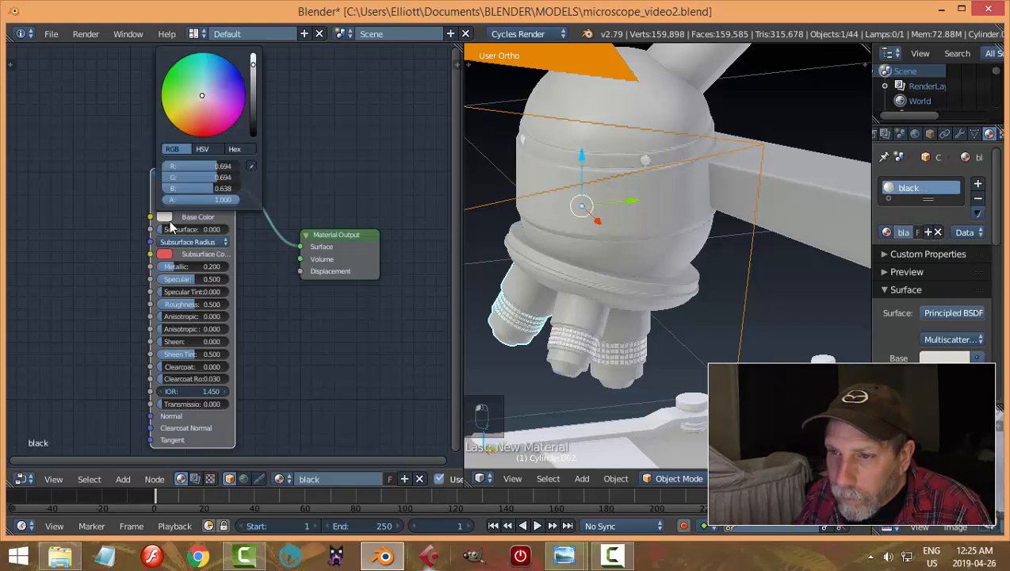
pyautogui.click(254, 126)
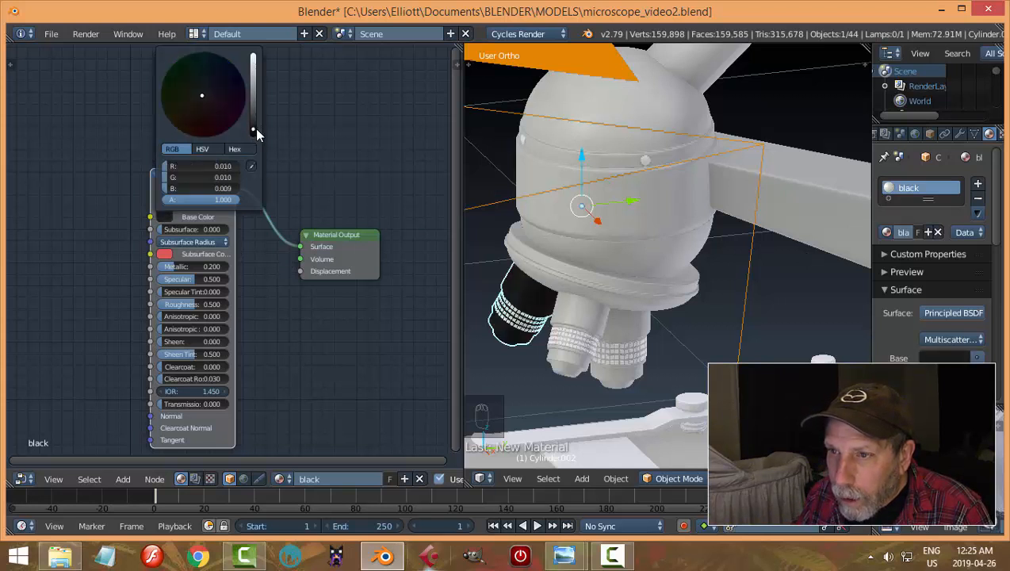
# Step: Set the black material's Metallic to 0.4 and its Roughness to 0.2
pyautogui.click(191, 266)
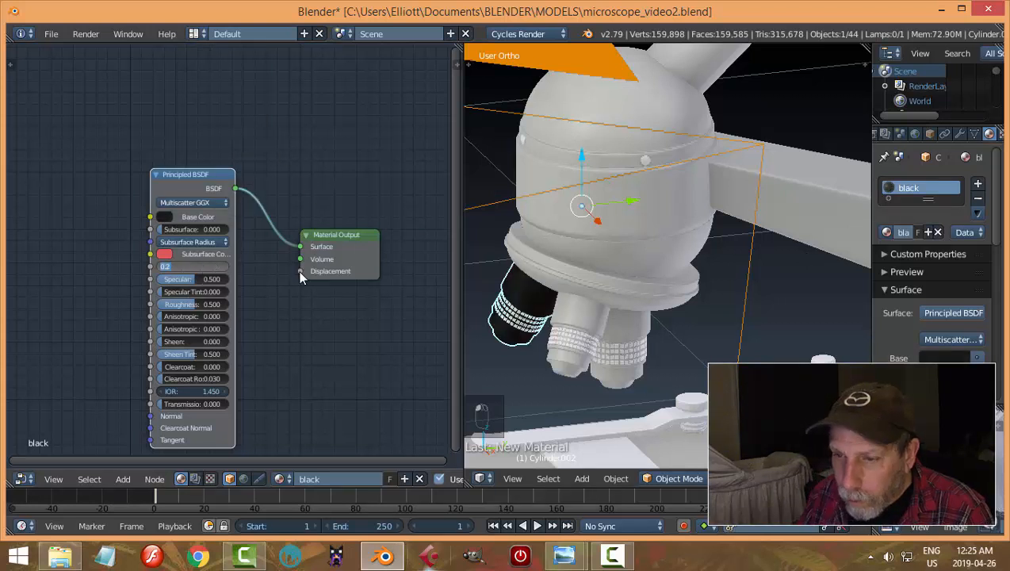
pyautogui.write('0.4')
pyautogui.press('Return')
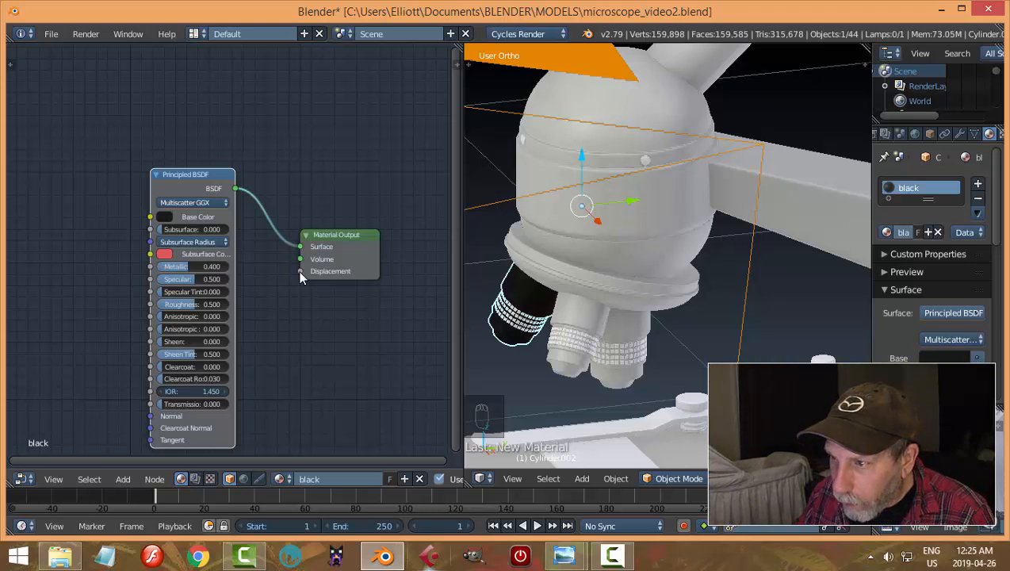
pyautogui.click(200, 306)
pyautogui.write('0')
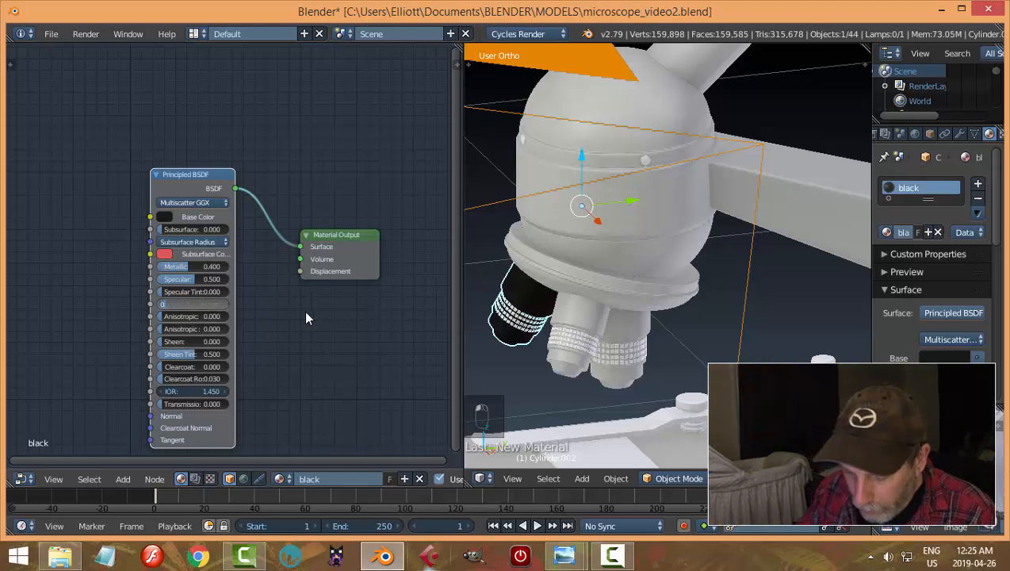
pyautogui.write('.2')
pyautogui.press('Return')
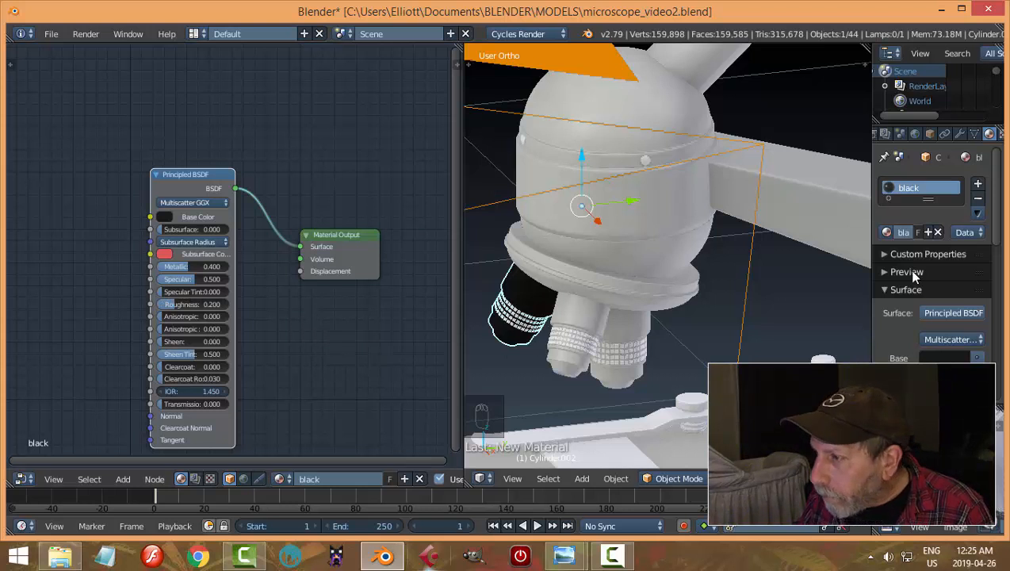
# Step: Reassign the body material to the selected objective and assign the black material to the knurled grip rings of all three objectives
pyautogui.click(889, 232)
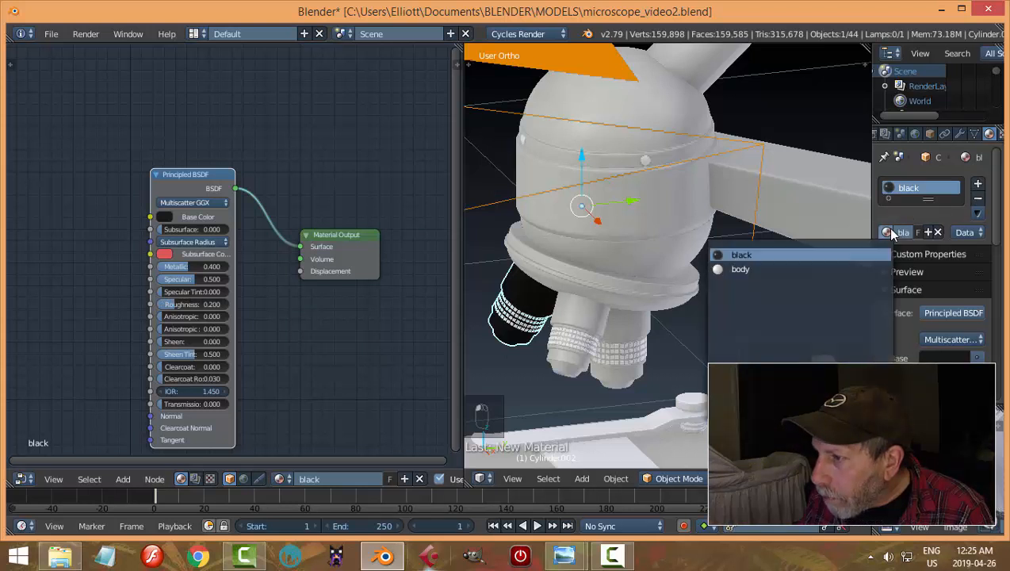
pyautogui.click(789, 270)
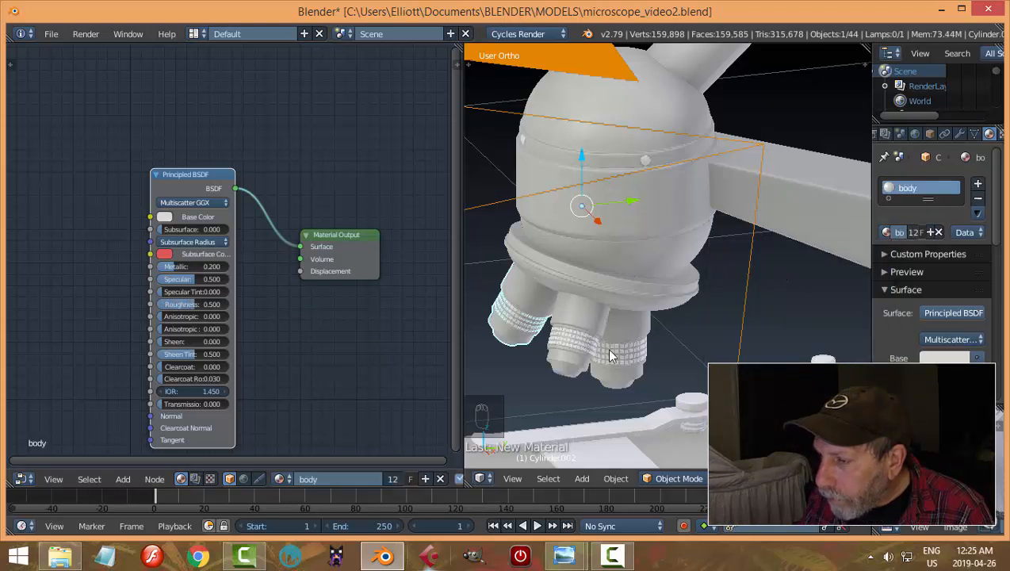
pyautogui.click(577, 345)
pyautogui.click(890, 234)
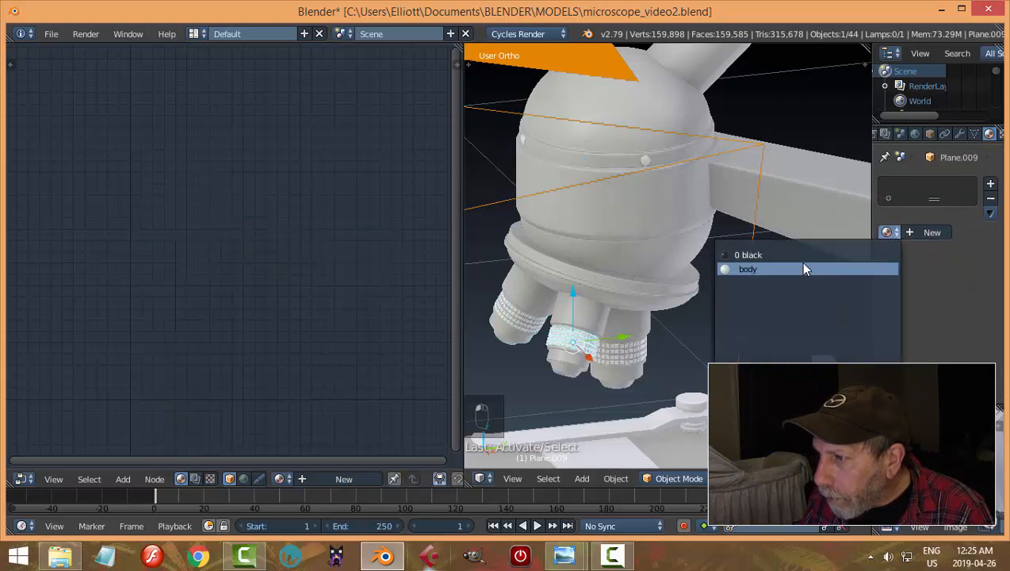
pyautogui.click(798, 257)
pyautogui.click(643, 355)
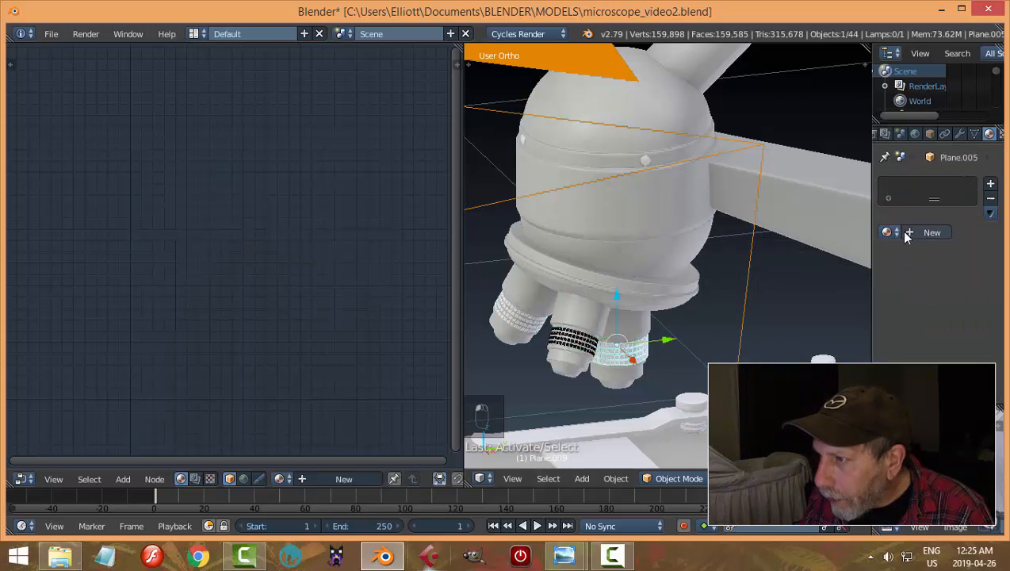
pyautogui.click(888, 232)
pyautogui.click(807, 257)
pyautogui.click(531, 319)
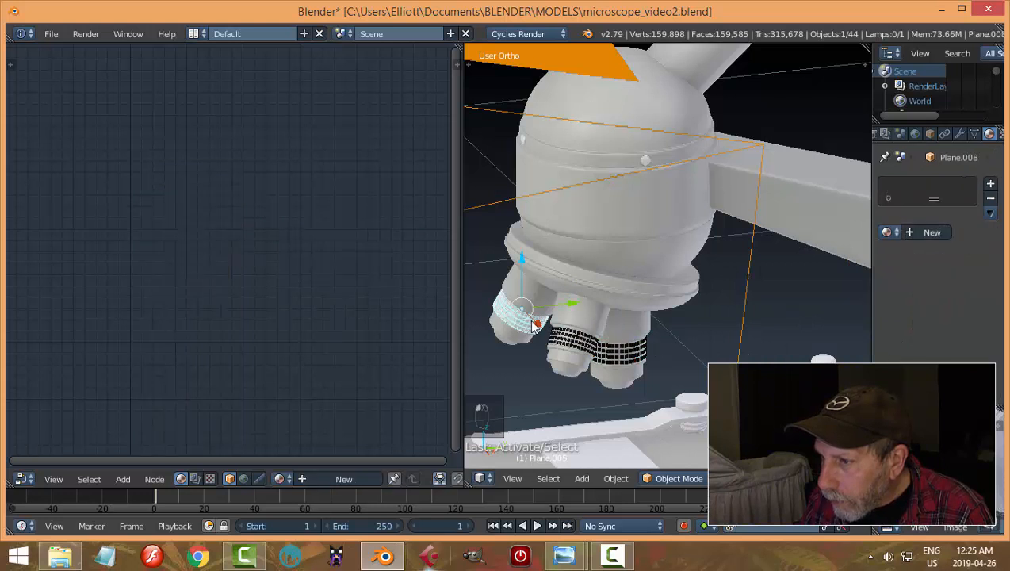
pyautogui.click(888, 232)
pyautogui.click(830, 254)
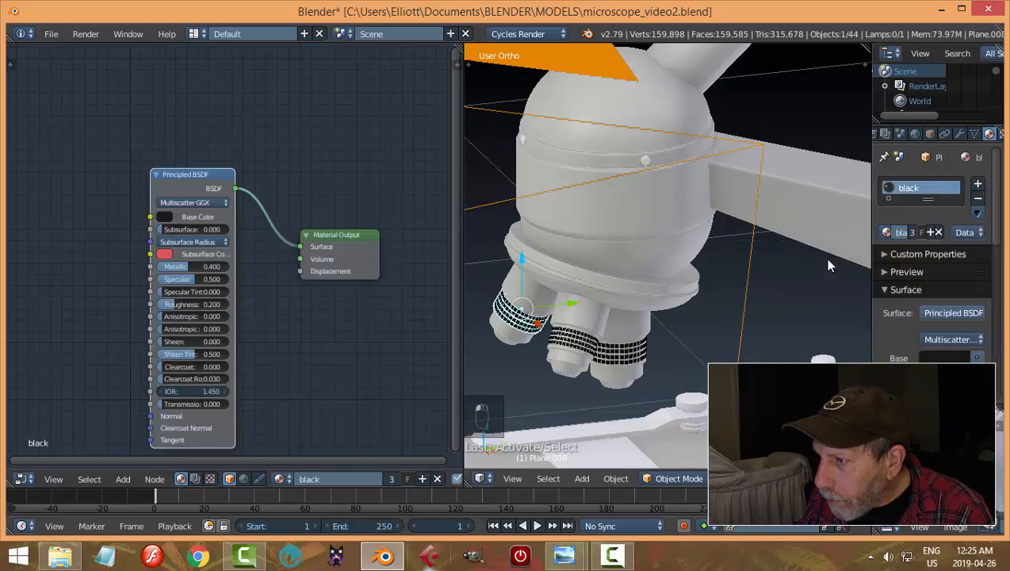
# Step: Assign the black material to the small knob on top of the block behind the stage
pyautogui.scroll(-1, 824, 310)
pyautogui.rightClick(793, 351)
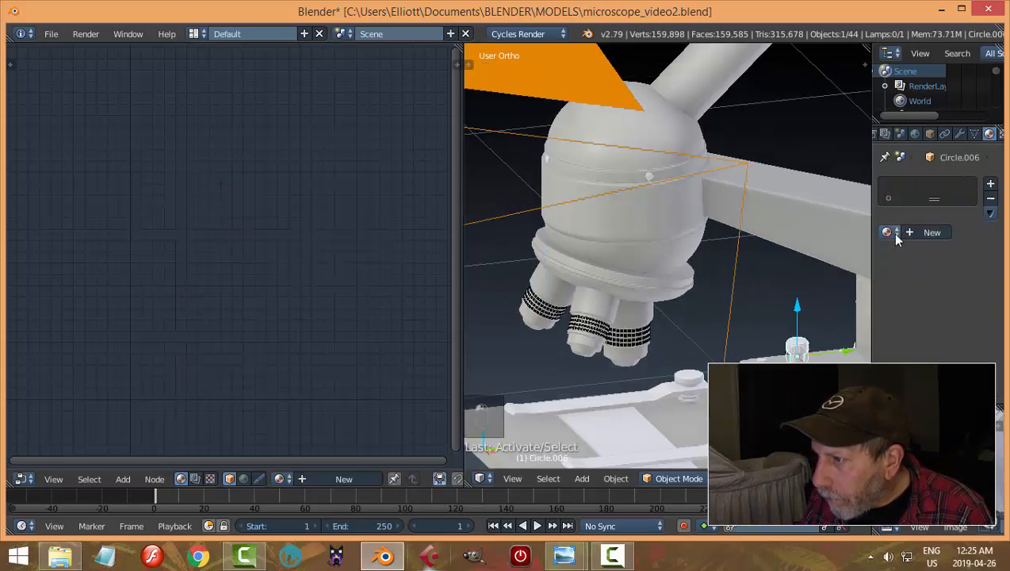
pyautogui.click(891, 233)
pyautogui.click(840, 253)
# Step: Assign the black material to the stage clips and to the screws that hold them
pyautogui.rightClick(689, 381)
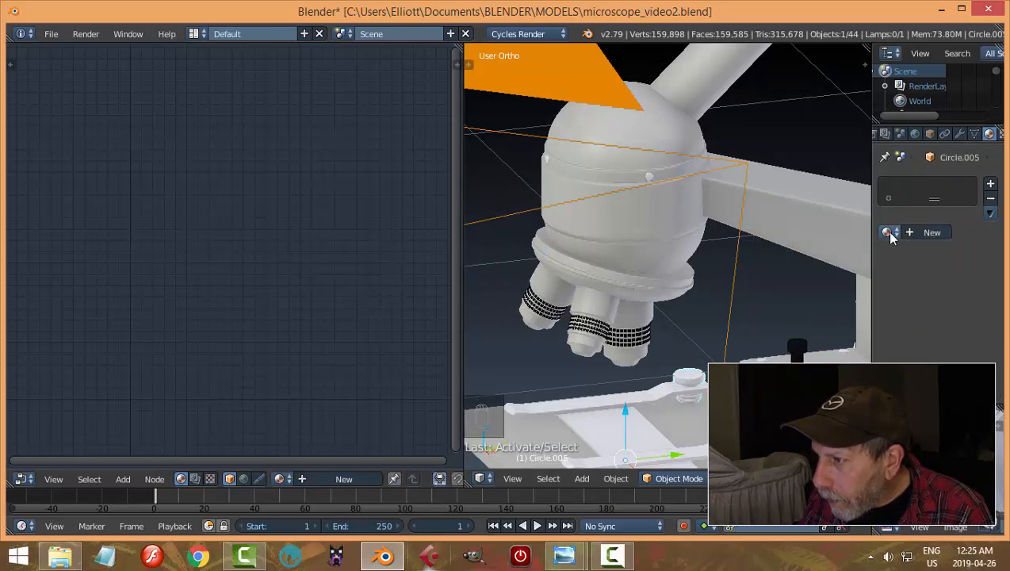
pyautogui.click(888, 232)
pyautogui.click(841, 253)
pyautogui.rightClick(675, 395)
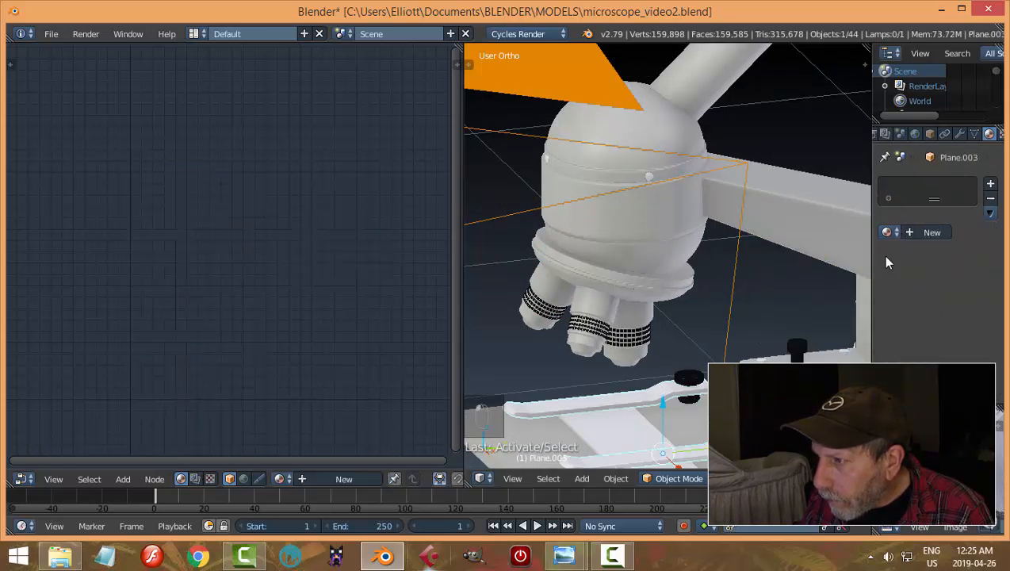
pyautogui.click(887, 232)
pyautogui.click(840, 253)
# Step: Assign the black material to the large and the small focus knobs on the side of the arm
pyautogui.scroll(-2, 786, 231)
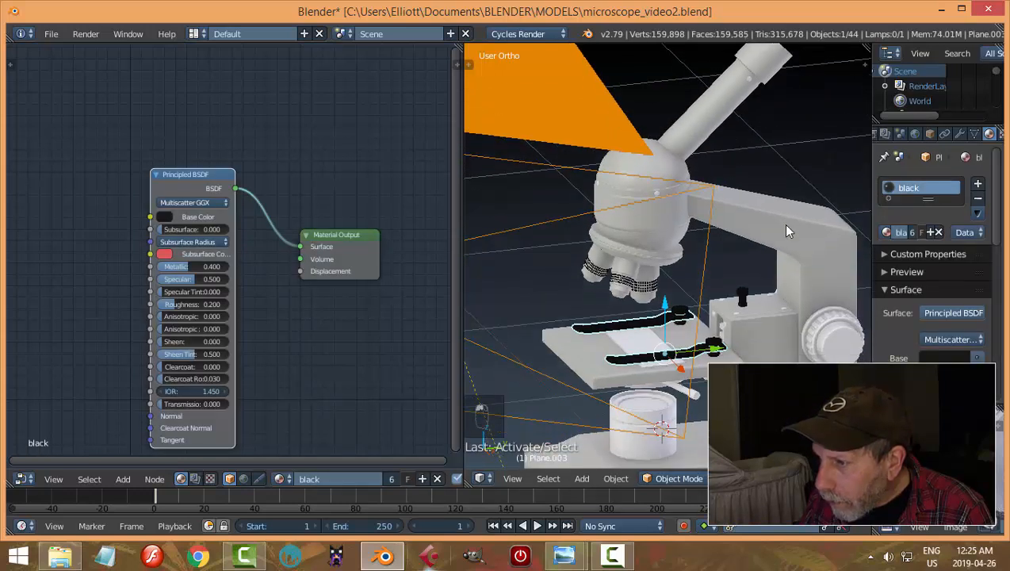
pyautogui.keyDown('shift'); pyautogui.moveTo(786, 225); pyautogui.dragTo(752, 128, button='middle'); pyautogui.keyUp('shift')
pyautogui.rightClick(789, 230)
pyautogui.click(887, 231)
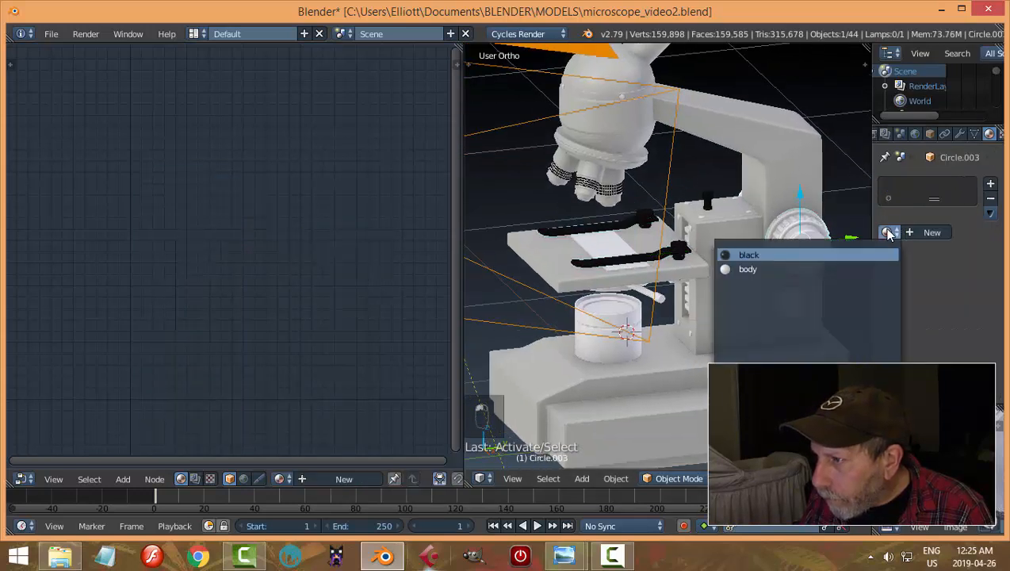
pyautogui.click(848, 255)
pyautogui.rightClick(796, 308)
pyautogui.click(888, 233)
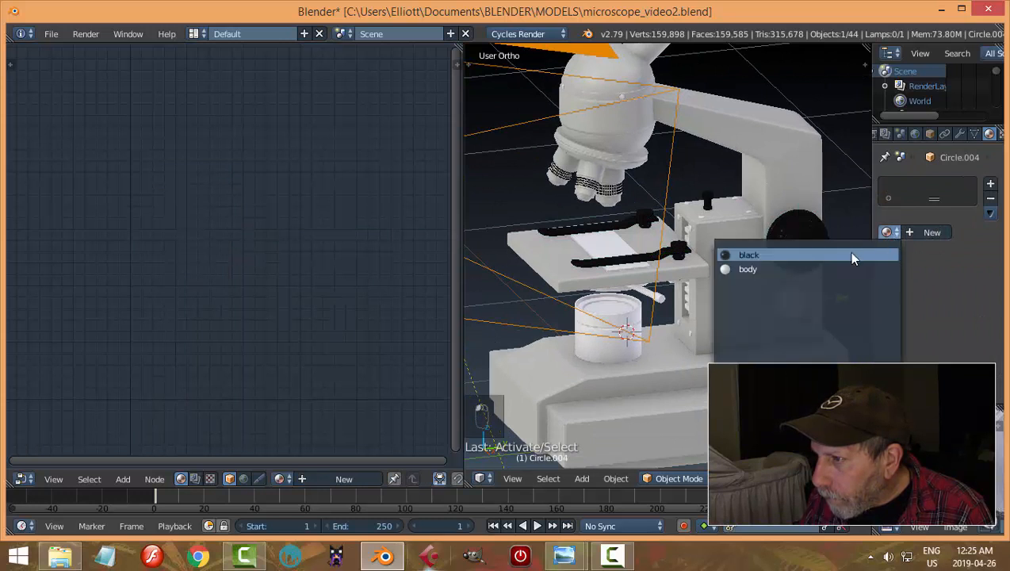
pyautogui.click(847, 252)
# Step: Assign the black material to the Plane.006 part below the focus knobs
pyautogui.rightClick(846, 332)
pyautogui.click(887, 233)
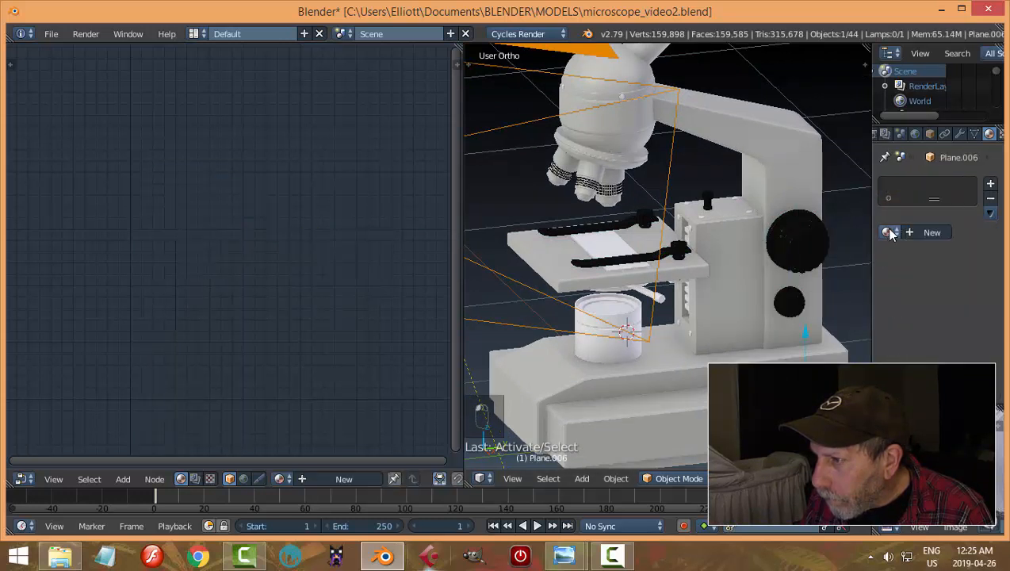
pyautogui.click(820, 248)
pyautogui.rightClick(672, 330)
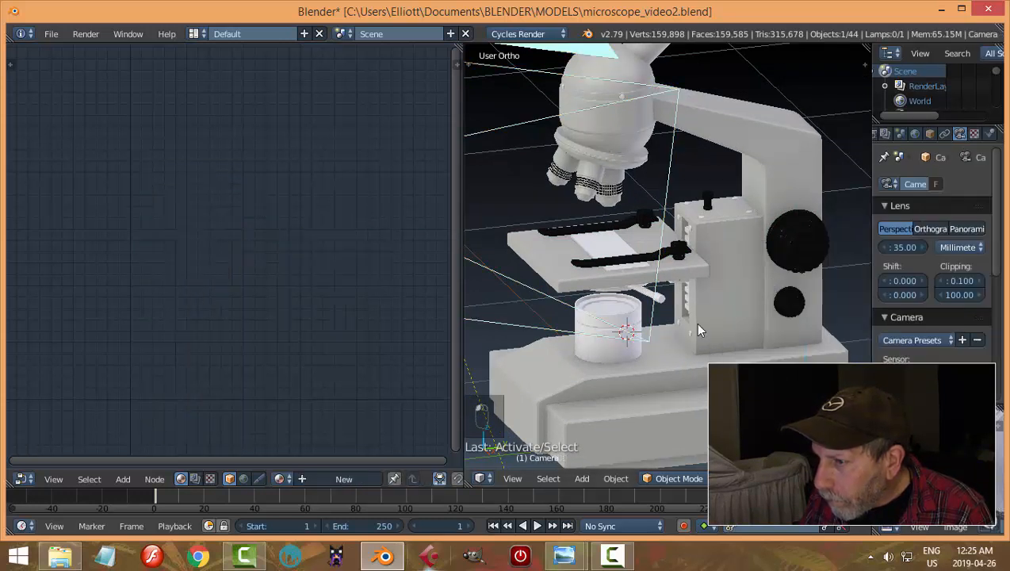
# Step: Assign the black material to the cylindrical light housing on the base and to the small lever beneath the stage
pyautogui.rightClick(618, 357)
pyautogui.click(886, 235)
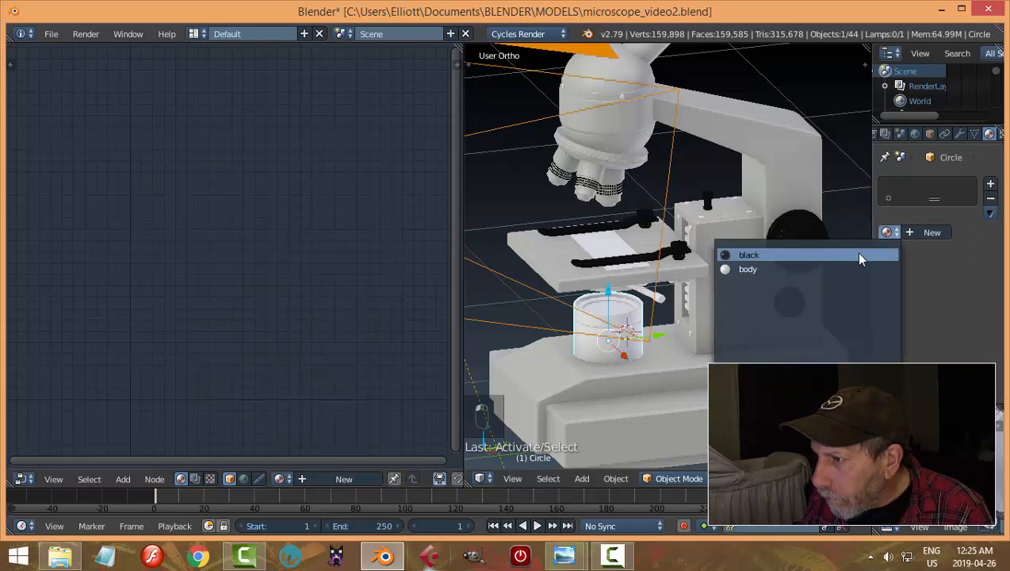
pyautogui.click(858, 255)
pyautogui.scroll(2, 687, 346)
pyautogui.rightClick(663, 317)
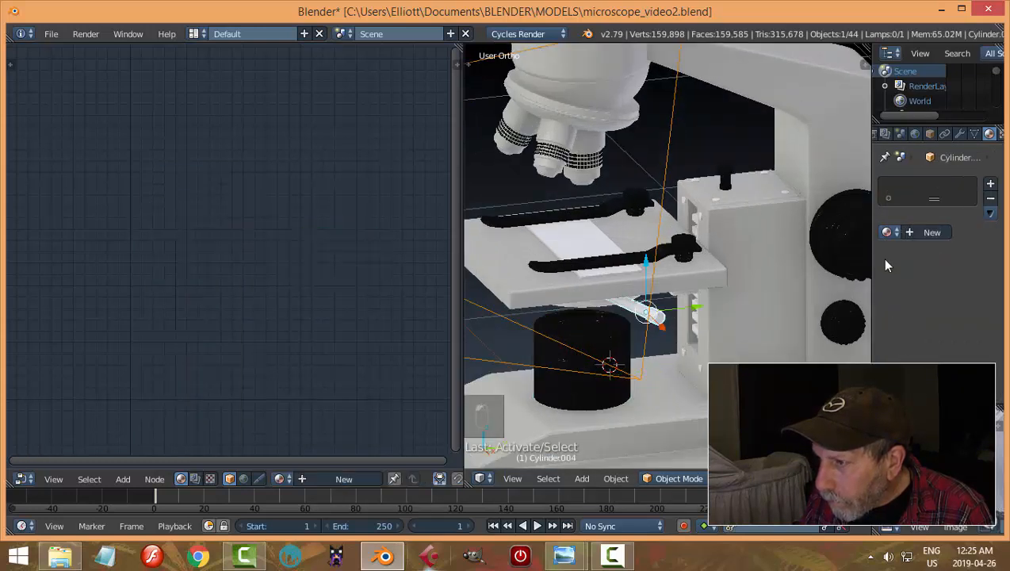
pyautogui.click(888, 234)
pyautogui.click(848, 254)
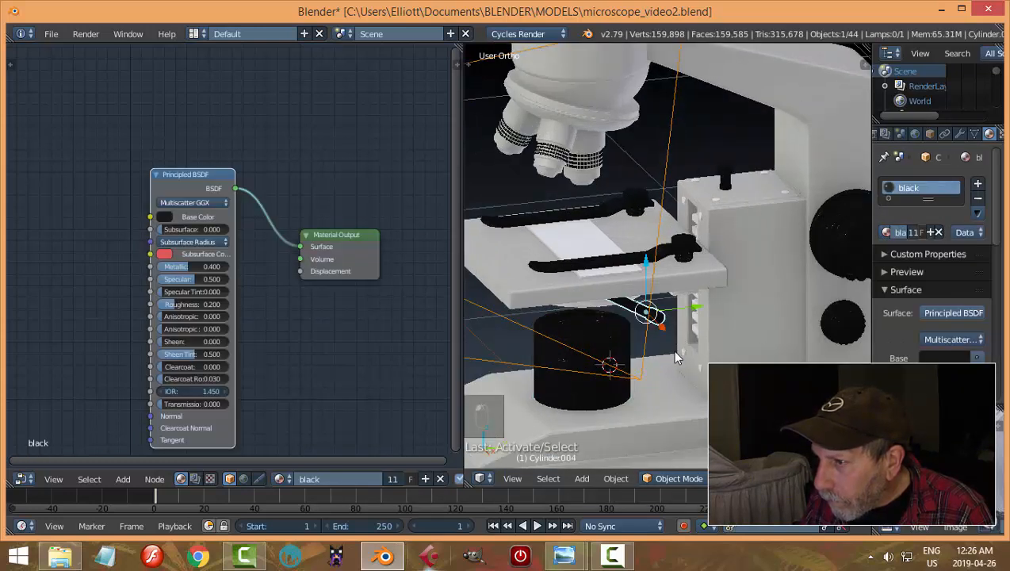
# Step: Assign the black material to the round disc mounted on the underside of the stage
pyautogui.scroll(2, 689, 318)
pyautogui.scroll(-2, 718, 292)
pyautogui.rightClick(602, 276)
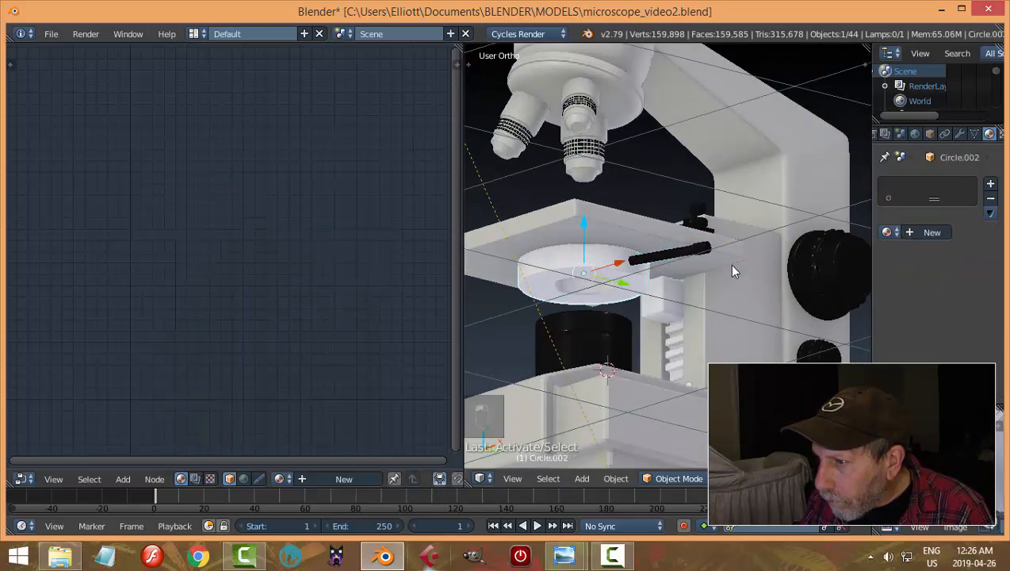
pyautogui.click(888, 233)
pyautogui.click(808, 254)
# Step: Assign the body material to the small block under the stage, in front of the toothed rack
pyautogui.scroll(3, 757, 282)
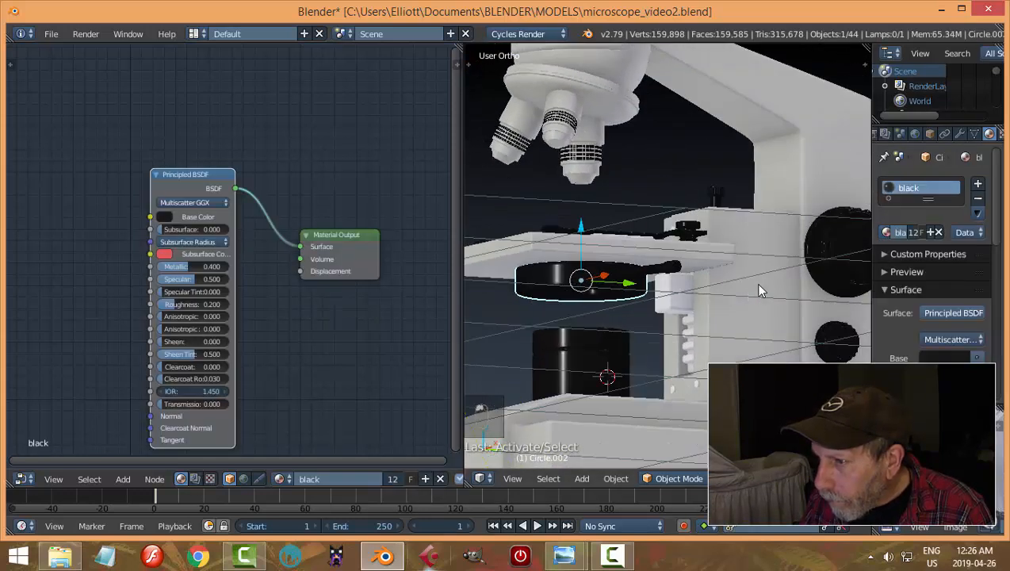
pyautogui.rightClick(682, 296)
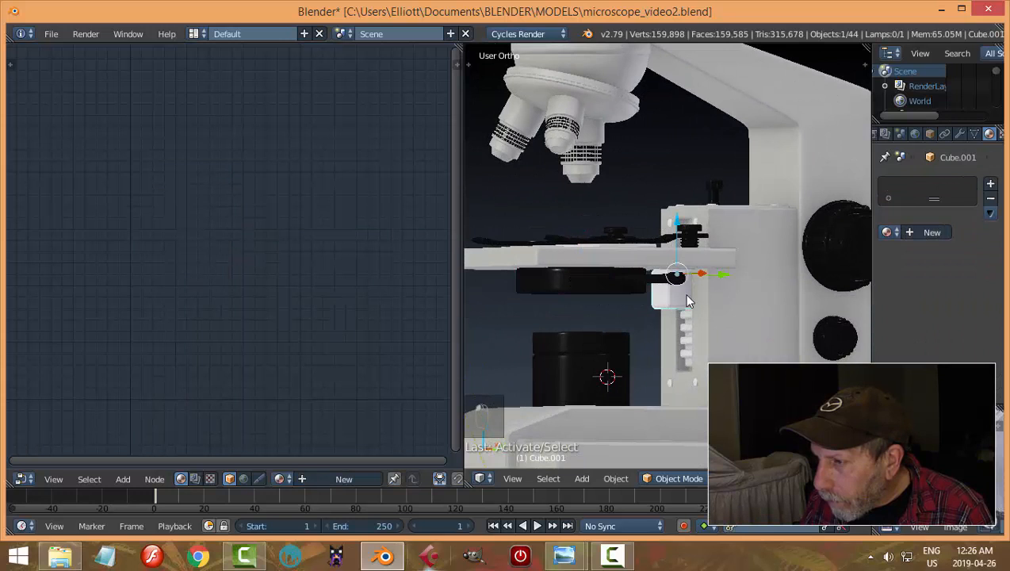
pyautogui.click(898, 231)
pyautogui.click(824, 269)
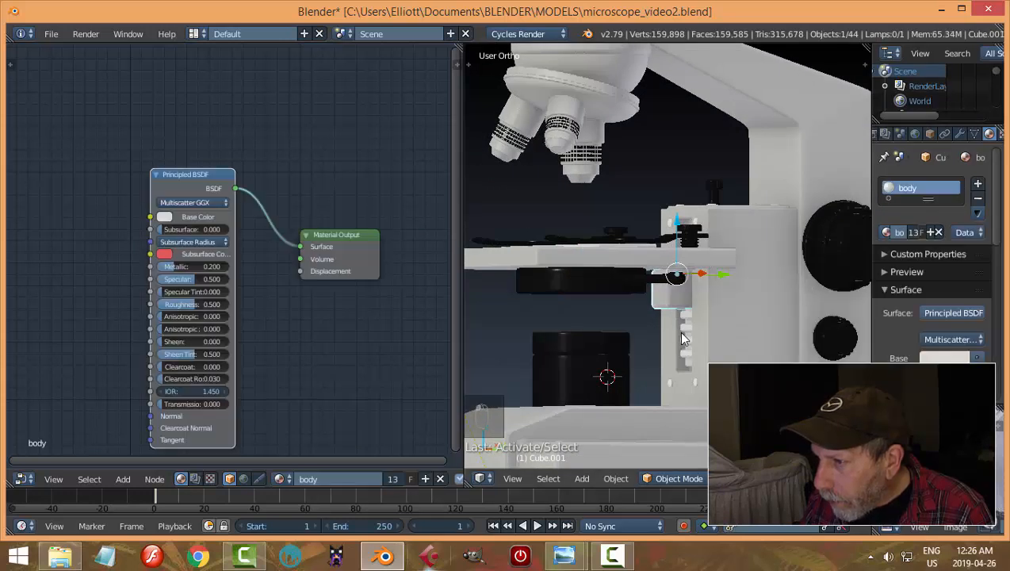
# Step: Assign the existing black material to the toothed rack in the slot of the microscope's upright column
pyautogui.rightClick(686, 338)
pyautogui.click(888, 232)
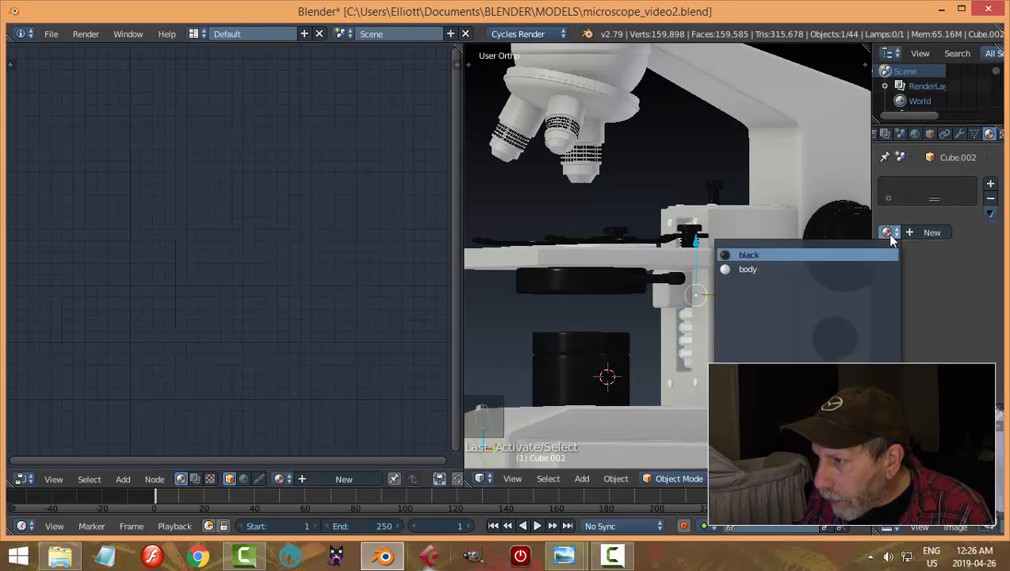
pyautogui.click(852, 254)
# Step: Assign the black material to the two lower screws on the column face below the rack slot
pyautogui.scroll(2, 761, 334)
pyautogui.keyDown('shift'); pyautogui.moveTo(760, 334); pyautogui.dragTo(771, 296, button='middle'); pyautogui.keyUp('shift')
pyautogui.scroll(2, 764, 325)
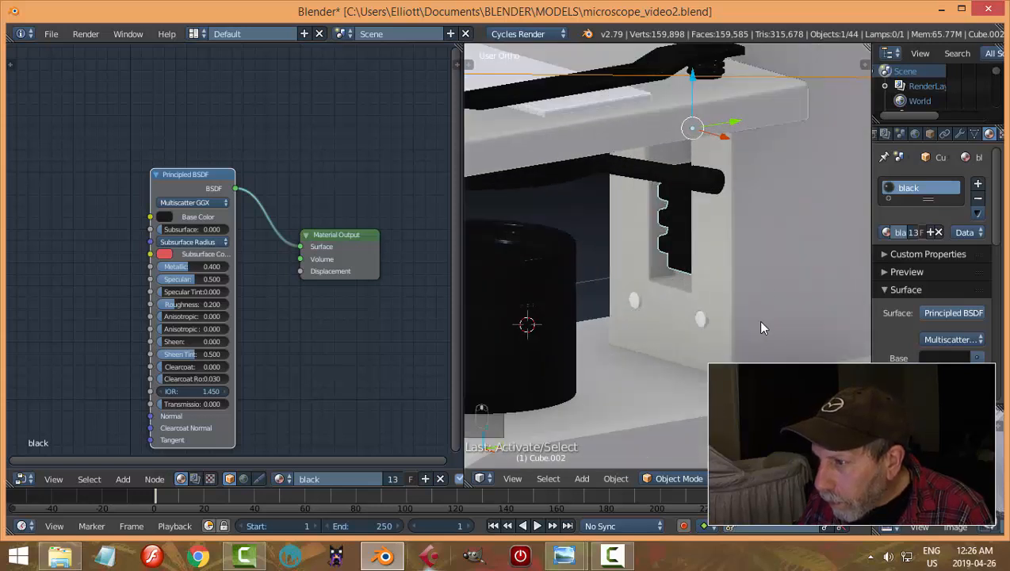
pyautogui.keyDown('shift'); pyautogui.moveTo(759, 343); pyautogui.dragTo(760, 247, button='middle'); pyautogui.keyUp('shift')
pyautogui.scroll(2, 760, 247)
pyautogui.rightClick(720, 206)
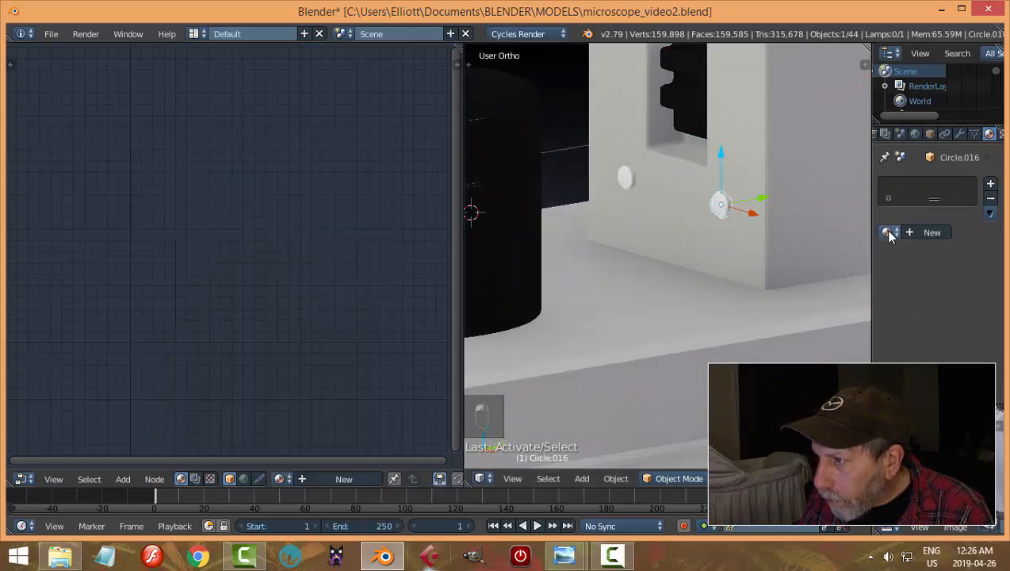
pyautogui.click(888, 232)
pyautogui.click(821, 250)
pyautogui.rightClick(626, 179)
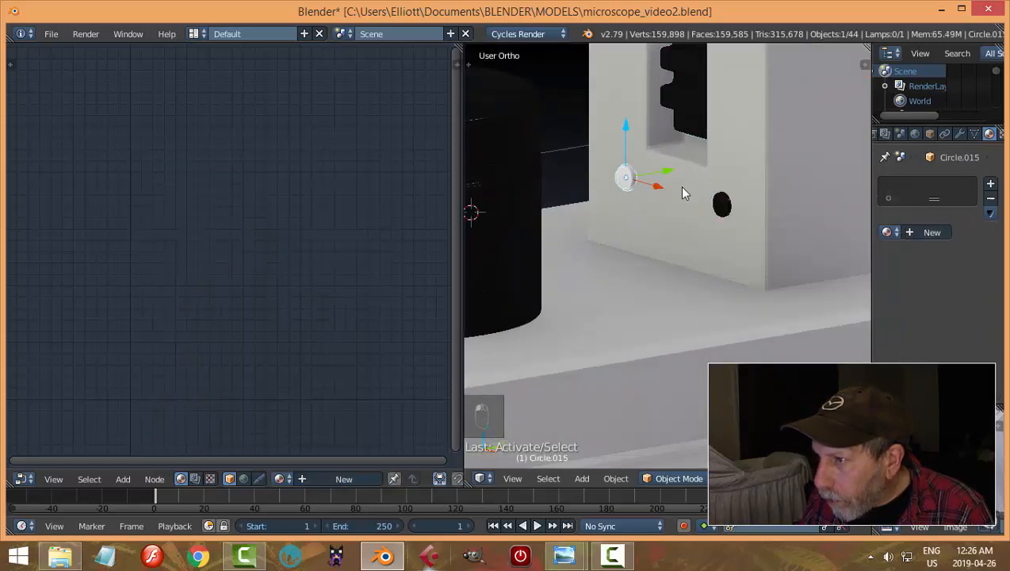
pyautogui.click(888, 232)
pyautogui.click(840, 252)
# Step: Assign the black material to the two upper screws on either side of the rack slot
pyautogui.moveTo(841, 218); pyautogui.dragTo(664, 183, button='middle')
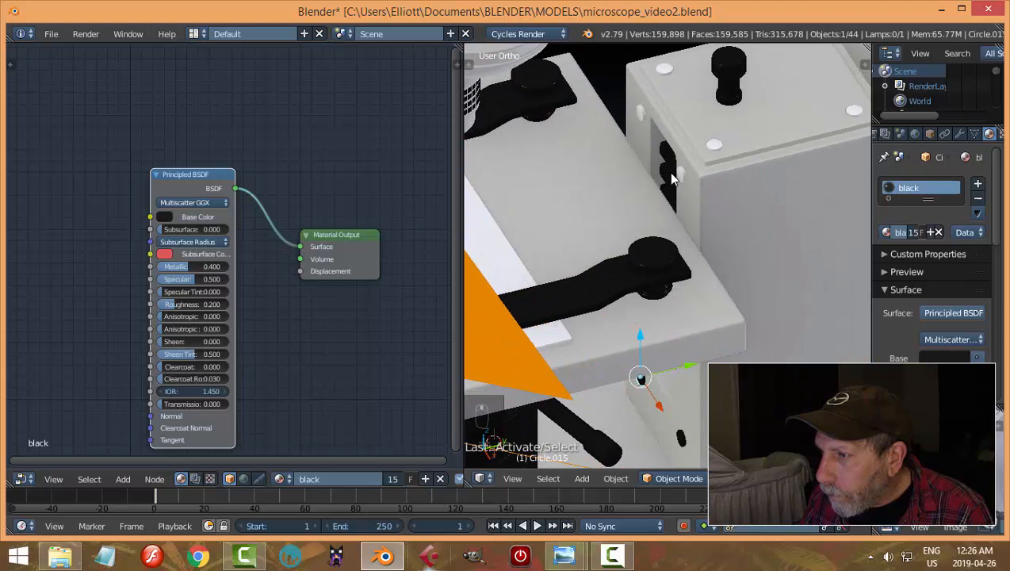
pyautogui.rightClick(679, 181)
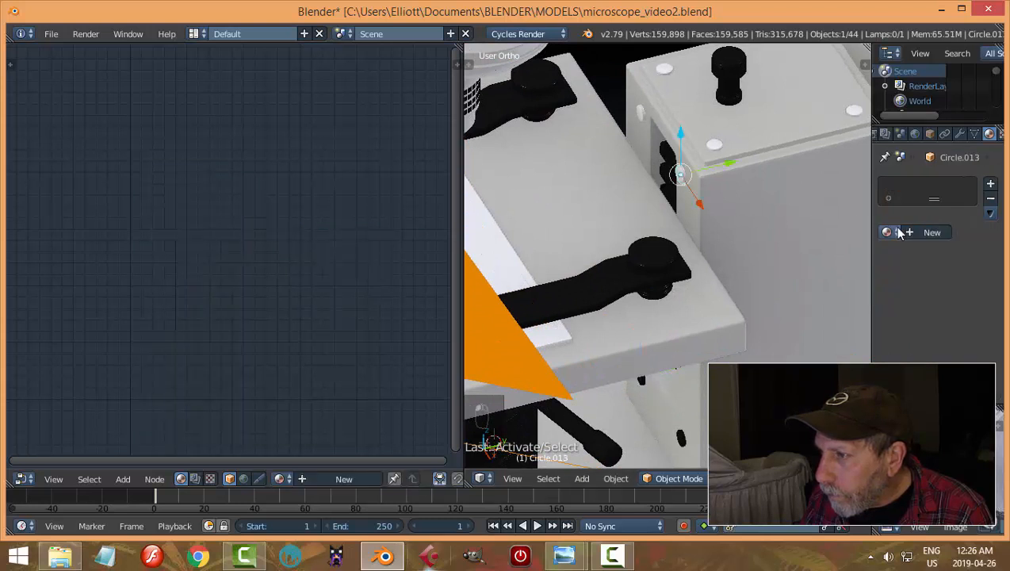
pyautogui.click(886, 232)
pyautogui.click(821, 252)
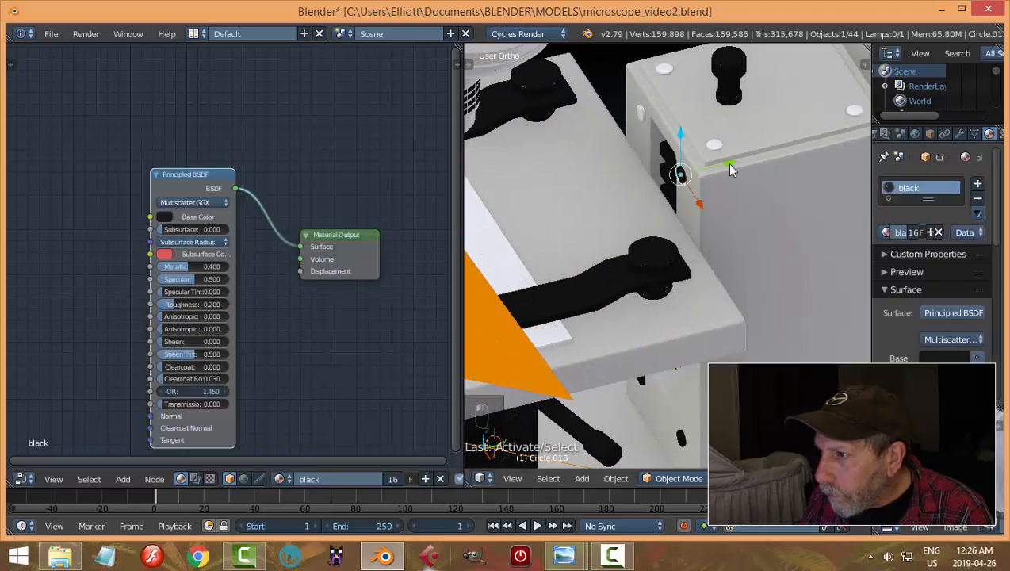
pyautogui.rightClick(640, 117)
pyautogui.click(886, 231)
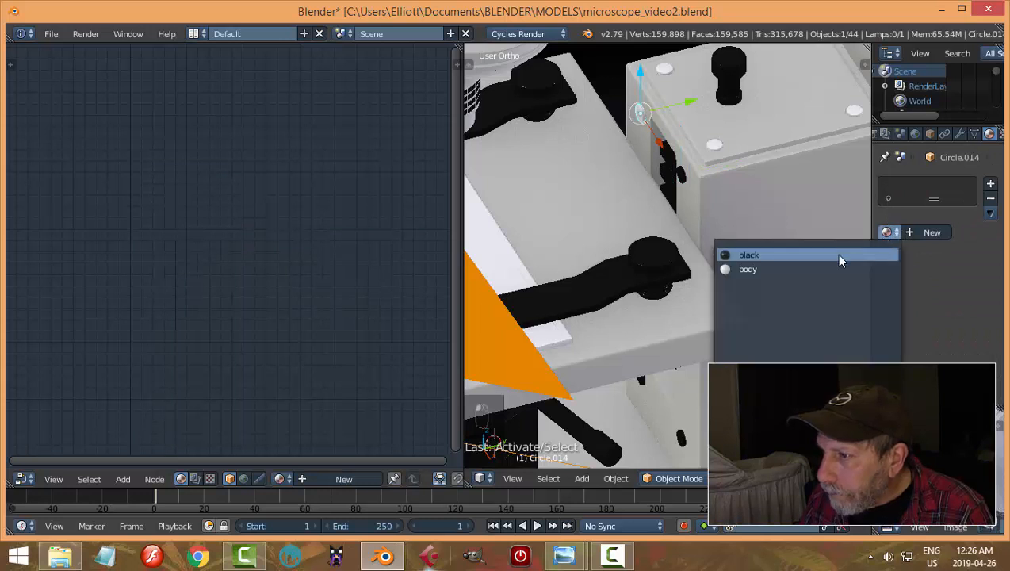
pyautogui.click(840, 254)
# Step: Assign the black material to the four corner screws on the cover plate above the rack housing
pyautogui.rightClick(718, 144)
pyautogui.click(886, 232)
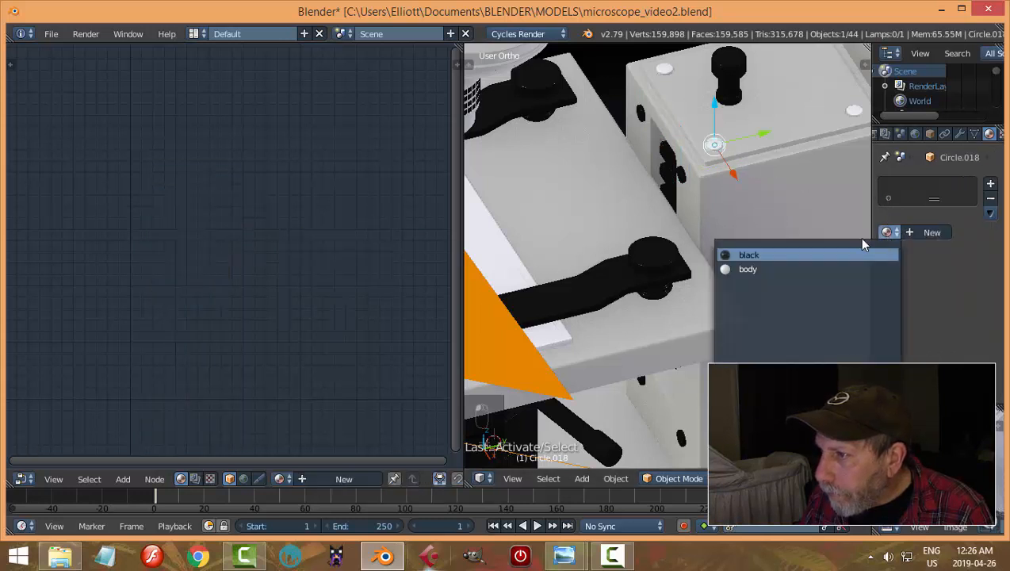
pyautogui.click(862, 254)
pyautogui.rightClick(855, 116)
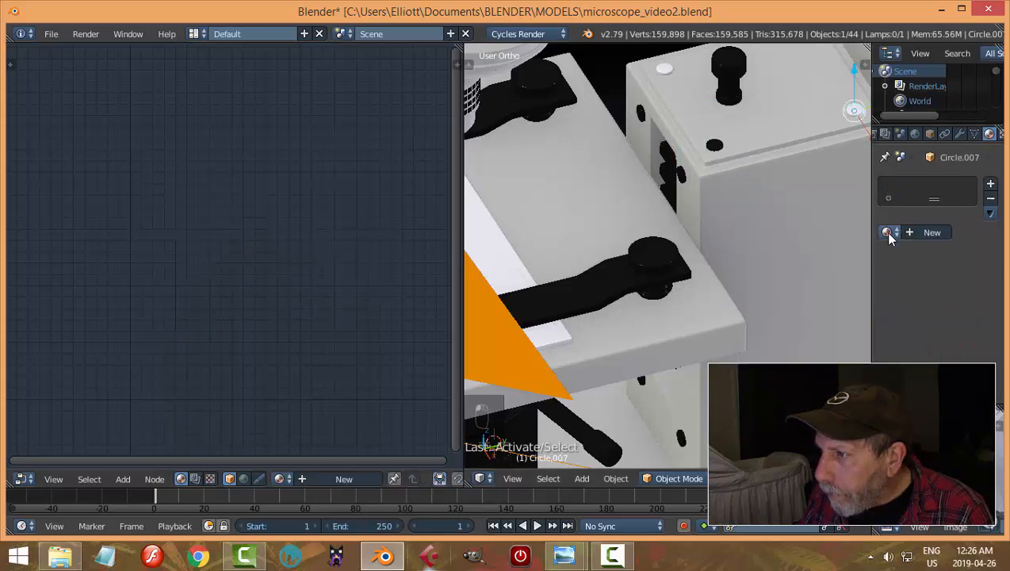
pyautogui.click(886, 232)
pyautogui.click(845, 255)
pyautogui.rightClick(670, 70)
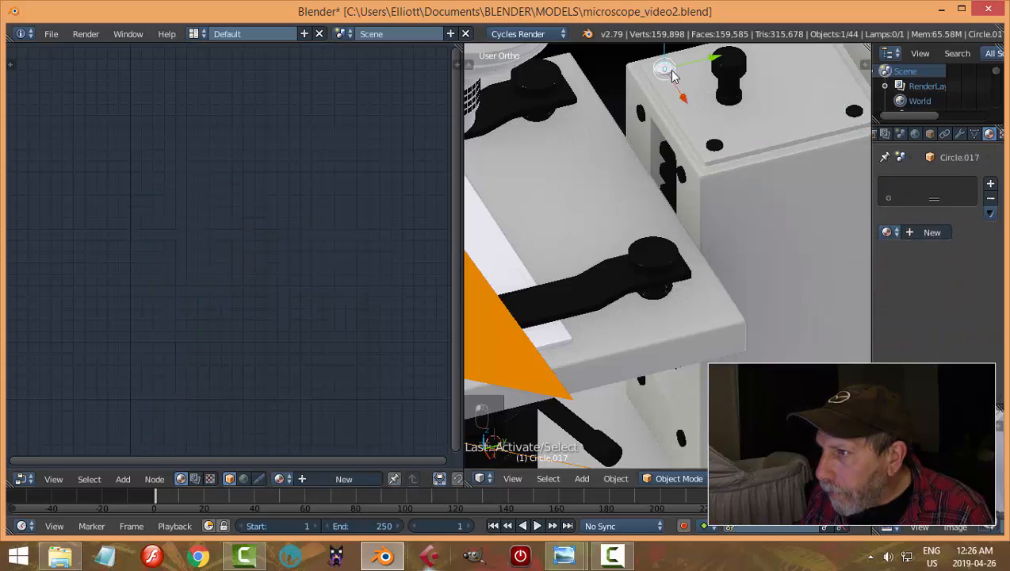
pyautogui.click(890, 232)
pyautogui.click(825, 254)
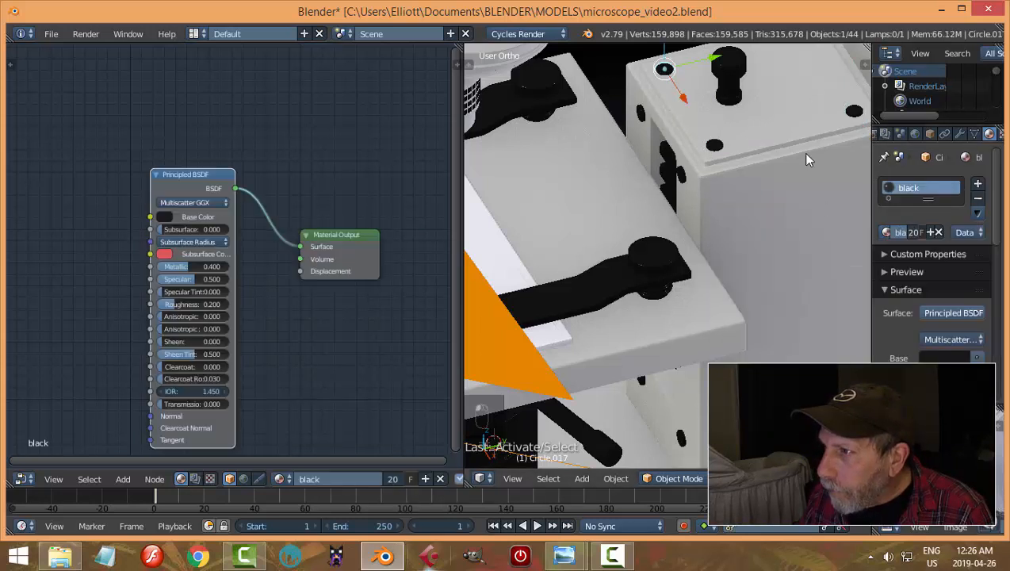
pyautogui.moveTo(802, 152); pyautogui.dragTo(761, 150, button='middle')
pyautogui.rightClick(776, 99)
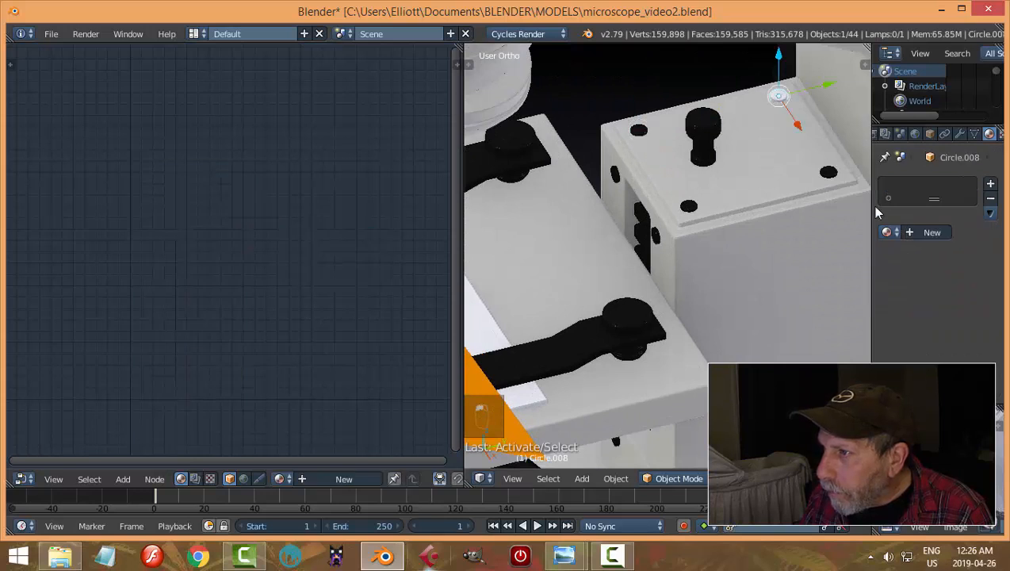
pyautogui.click(887, 232)
pyautogui.click(850, 252)
# Step: Assign the black material to the first side screw on the domed head's band and to the screw beside the support arm
pyautogui.scroll(-5, 840, 231)
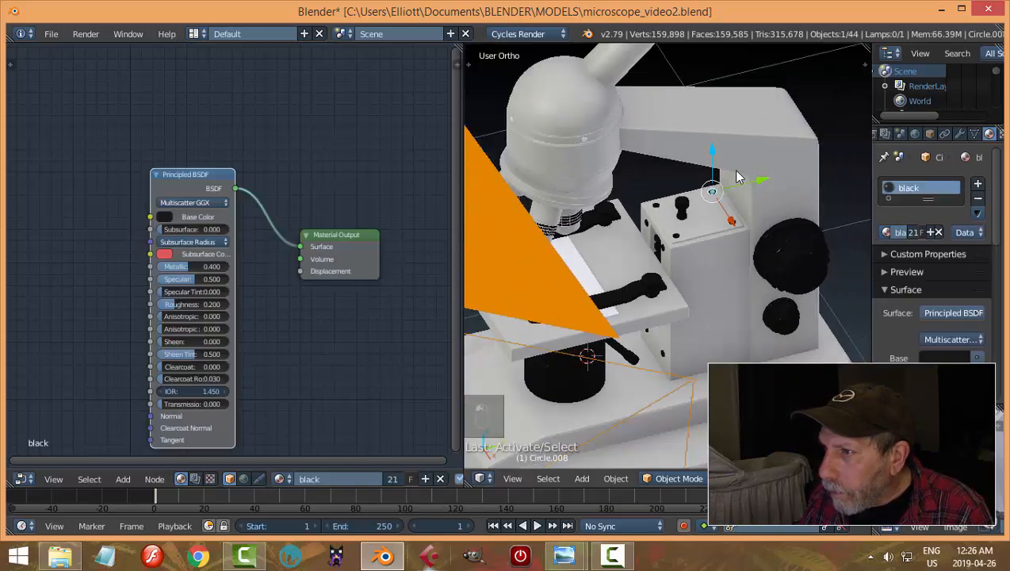
pyautogui.keyDown('shift'); pyautogui.moveTo(769, 188); pyautogui.dragTo(855, 212, button='middle'); pyautogui.keyUp('shift')
pyautogui.scroll(1, 757, 210)
pyautogui.scroll(5, 759, 214)
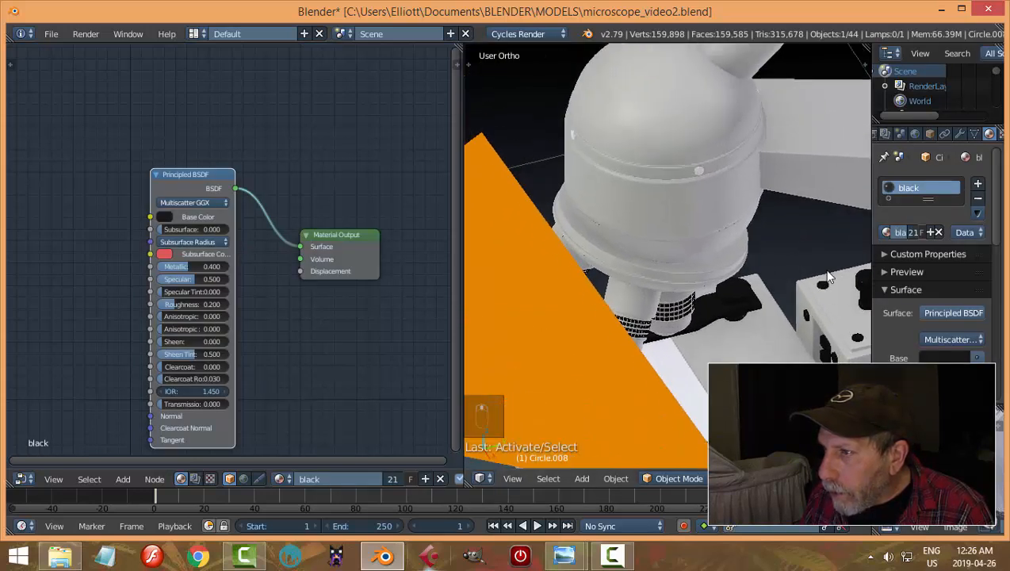
pyautogui.moveTo(811, 266)
pyautogui.mouseDown(button='middle')
pyautogui.moveTo(707, 200)
pyautogui.moveTo(807, 286)
pyautogui.mouseUp(button='middle')
pyautogui.scroll(3, 776, 222)
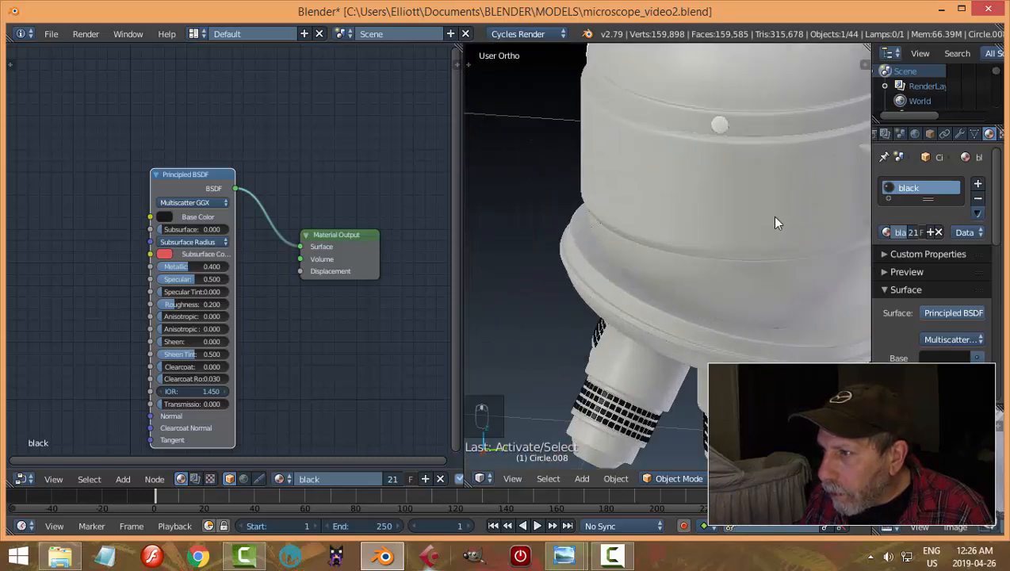
pyautogui.rightClick(721, 124)
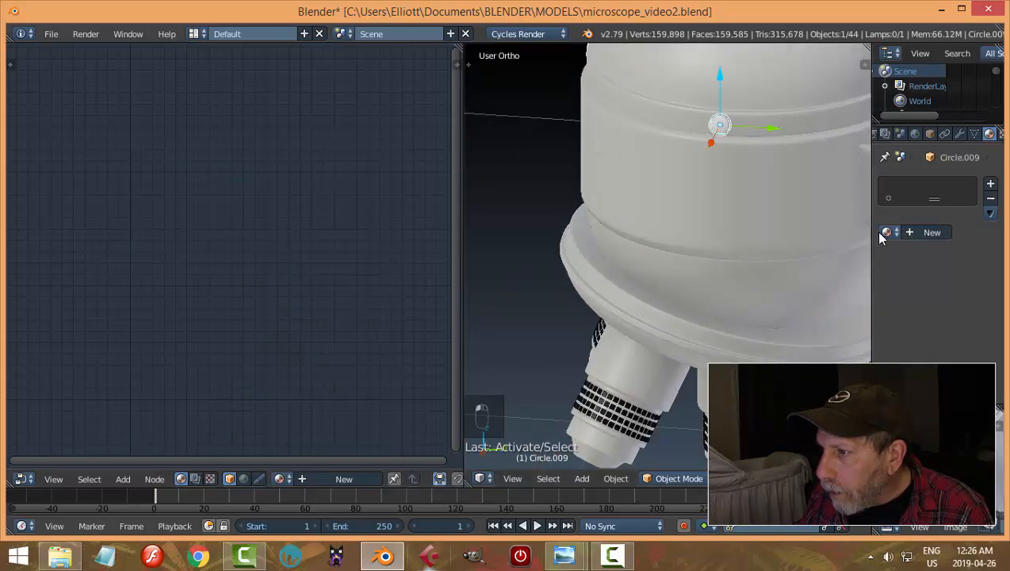
pyautogui.click(887, 233)
pyautogui.click(840, 254)
pyautogui.moveTo(832, 244); pyautogui.dragTo(712, 228, button='middle')
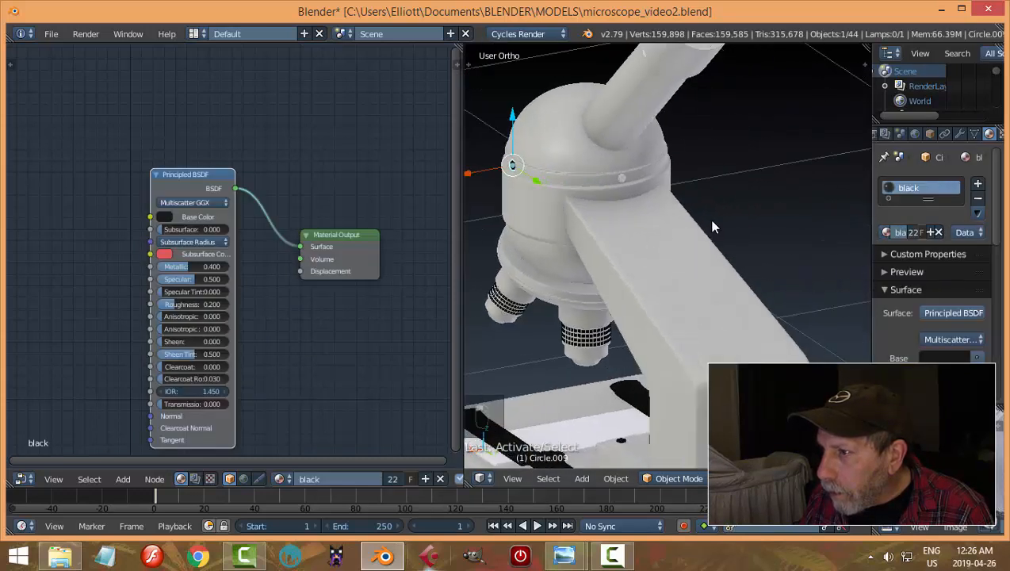
pyautogui.rightClick(619, 178)
pyautogui.click(885, 233)
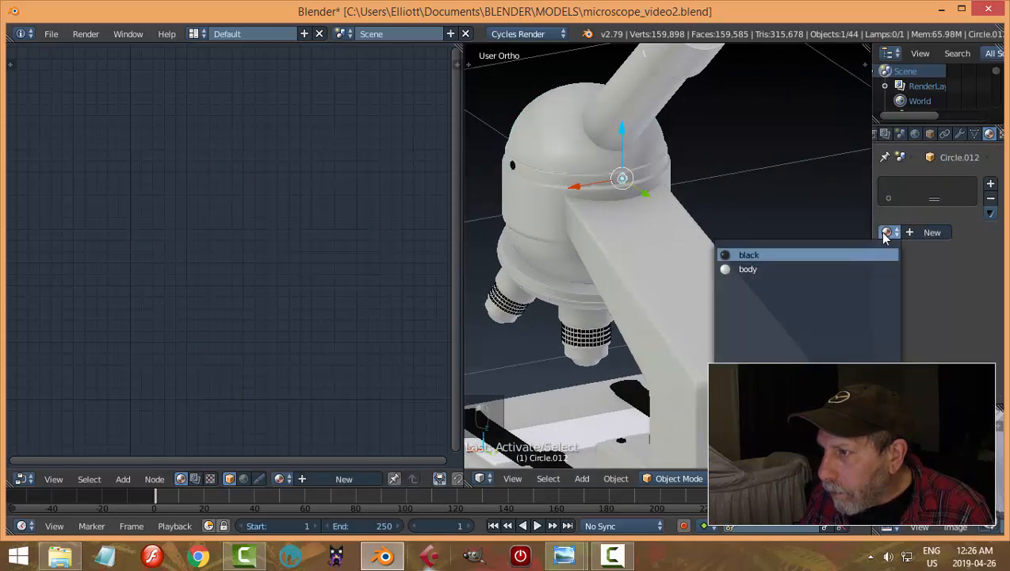
pyautogui.click(804, 252)
# Step: Assign the black material to the remaining two screws around the domed head's band
pyautogui.moveTo(804, 252); pyautogui.dragTo(657, 260, button='middle')
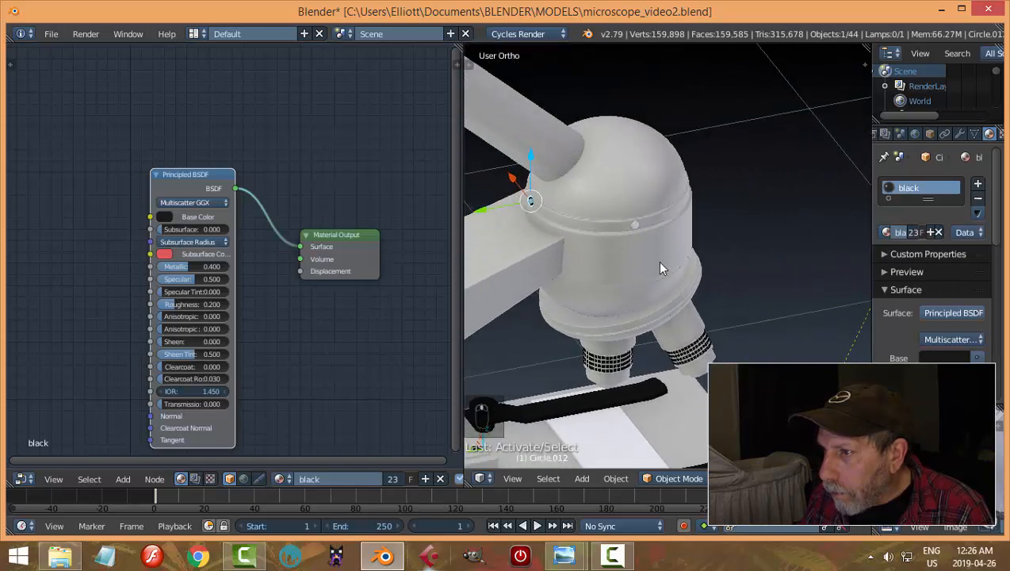
pyautogui.scroll(3, 656, 260)
pyautogui.rightClick(616, 206)
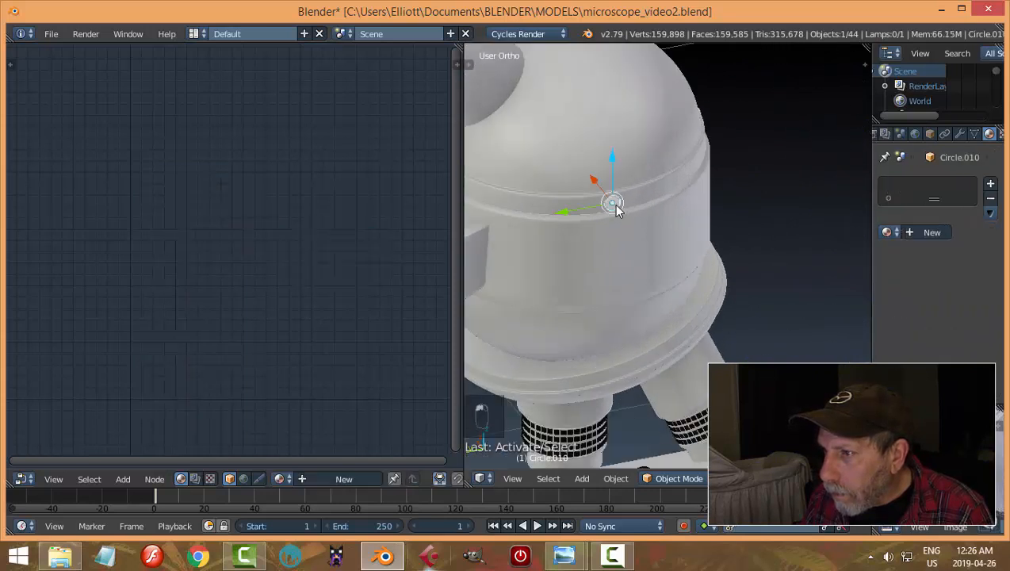
pyautogui.click(886, 233)
pyautogui.click(818, 254)
pyautogui.moveTo(771, 219); pyautogui.dragTo(638, 219, button='middle')
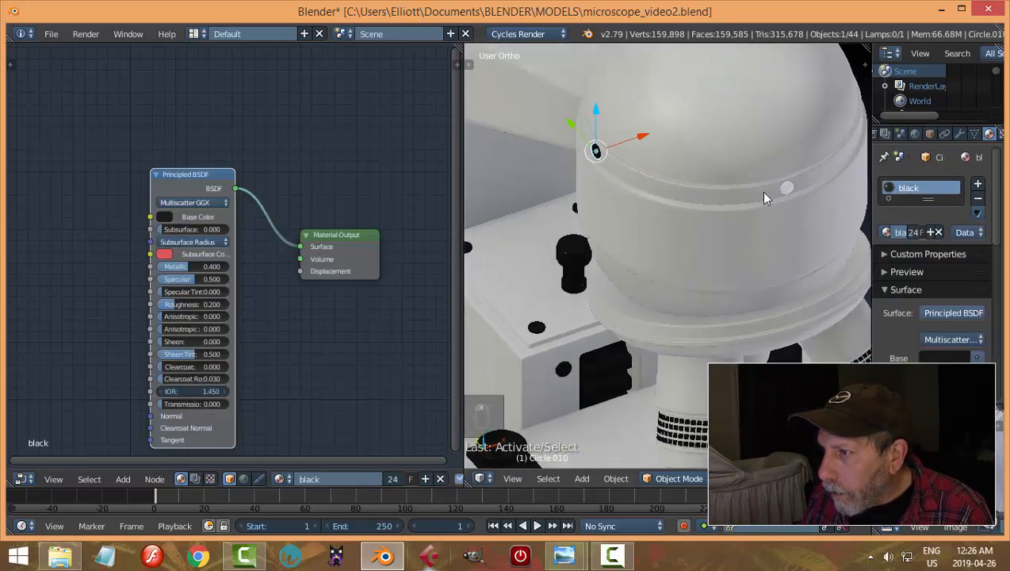
pyautogui.rightClick(789, 190)
pyautogui.click(887, 232)
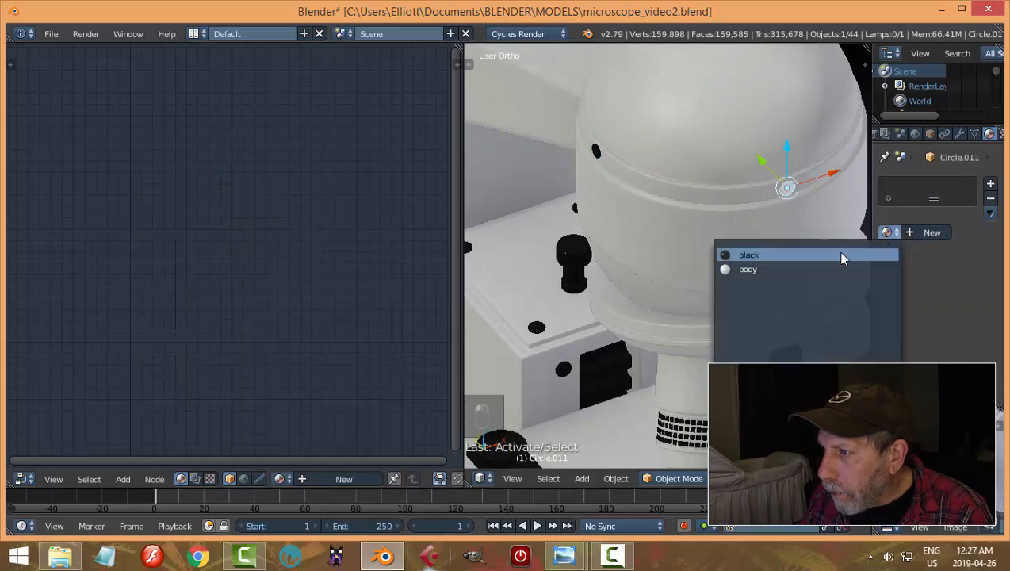
pyautogui.click(818, 255)
# Step: Deselect everything and save over the existing file microscope_video2.blend
pyautogui.press('a')
pyautogui.hotkey('ctrl', 's')
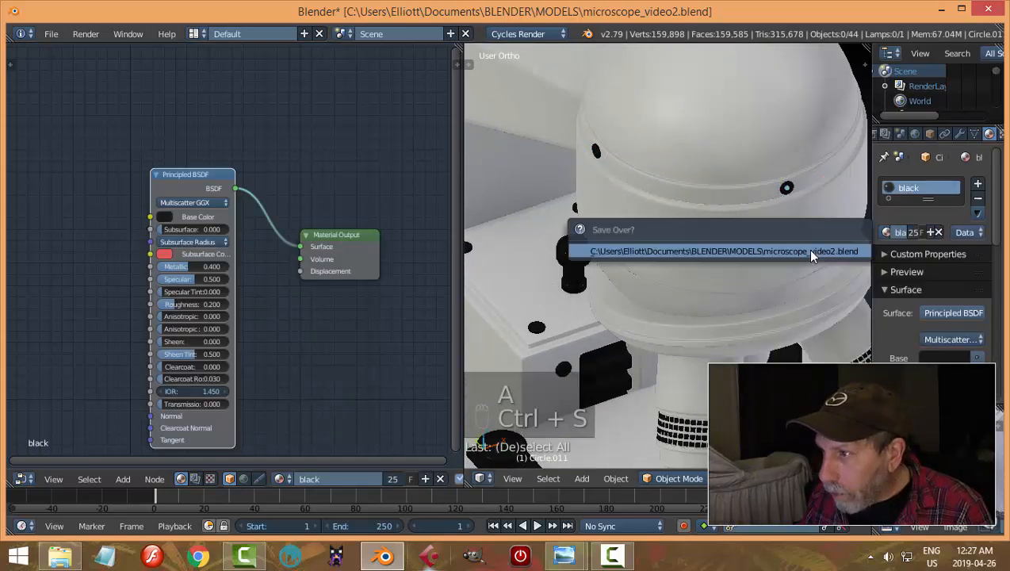
pyautogui.click(810, 250)
# Step: Select the microscope's eyepiece tube and open its mesh in Edit Mode
pyautogui.scroll(-4, 723, 224)
pyautogui.keyDown('shift'); pyautogui.moveTo(677, 194); pyautogui.dragTo(707, 243, button='middle'); pyautogui.keyUp('shift')
pyautogui.scroll(-5, 709, 293)
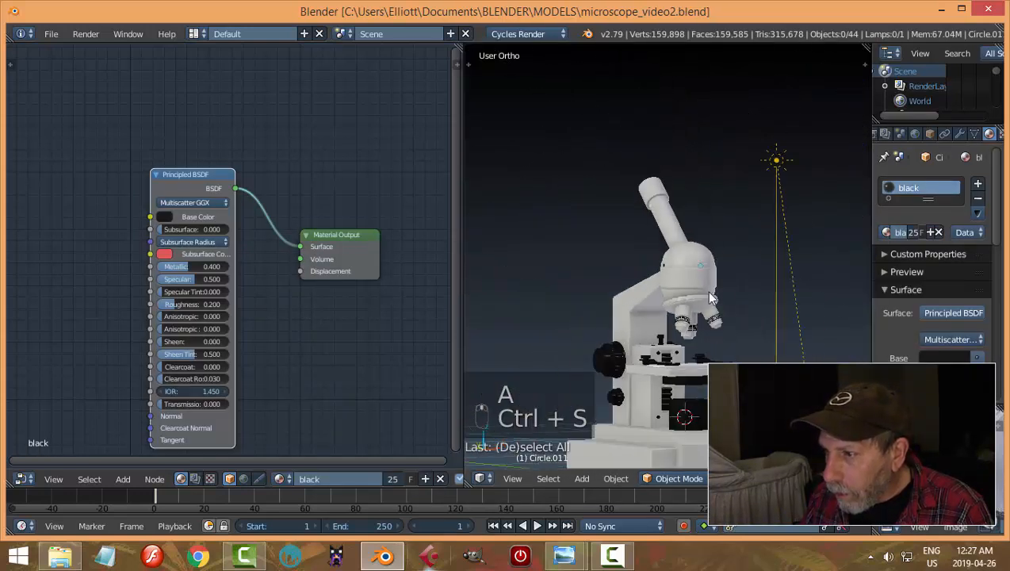
pyautogui.keyDown('shift'); pyautogui.moveTo(684, 332); pyautogui.dragTo(670, 269, button='middle'); pyautogui.keyUp('shift')
pyautogui.keyDown('shift'); pyautogui.moveTo(652, 123); pyautogui.dragTo(648, 239, button='middle'); pyautogui.keyUp('shift')
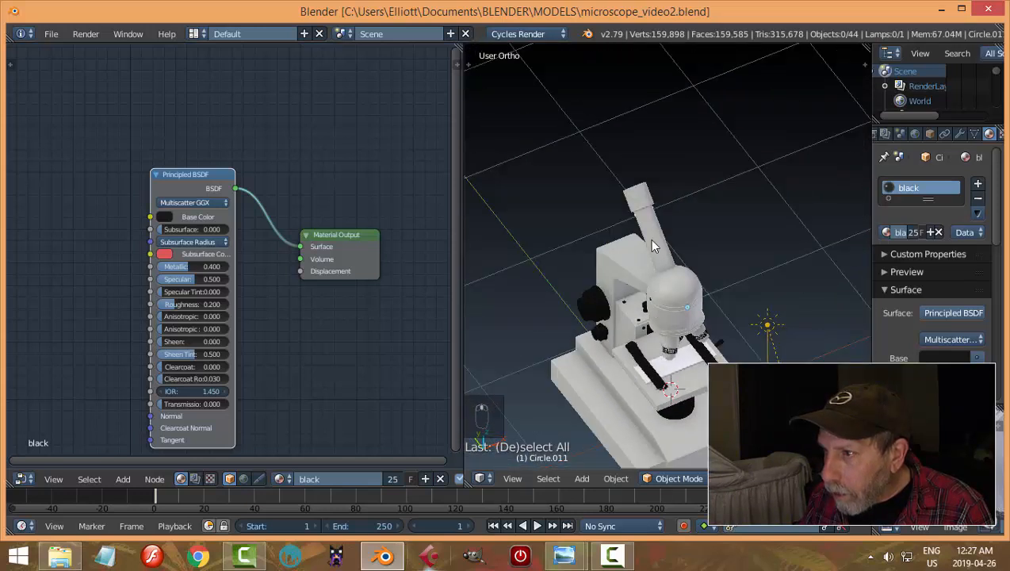
pyautogui.scroll(3, 649, 239)
pyautogui.rightClick(625, 157)
pyautogui.press('Tab')
pyautogui.click(815, 172)
# Step: Switch to vertex selection and select the centre vertex on the outer end of the eyepiece
pyautogui.moveTo(684, 162); pyautogui.dragTo(731, 144, button='middle')
pyautogui.scroll(4, 732, 139)
pyautogui.keyDown('shift'); pyautogui.moveTo(784, 106); pyautogui.dragTo(623, 234, button='middle'); pyautogui.keyUp('shift')
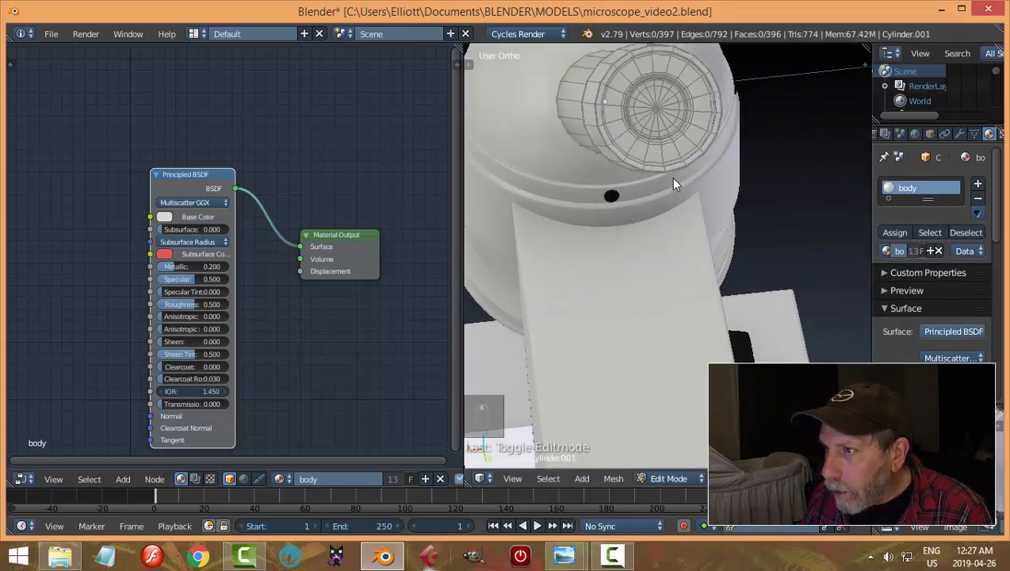
pyautogui.moveTo(670, 177); pyautogui.dragTo(646, 226, button='middle')
pyautogui.hotkey('ctrl', 'Tab')
pyautogui.click(618, 213)
pyautogui.rightClick(626, 202)
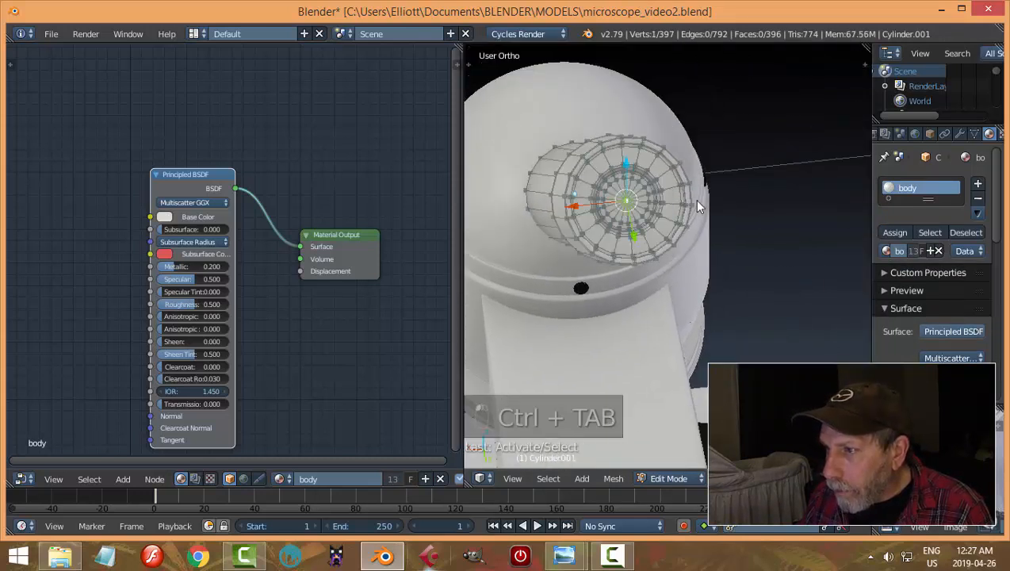
# Step: Grow the selection from the centre vertex until it covers the whole eyepiece cap and its rim down to the narrow tube
pyautogui.press('ctrl+KP_Add')
pyautogui.press('ctrl+KP_Add')
pyautogui.press('ctrl+KP_Add')
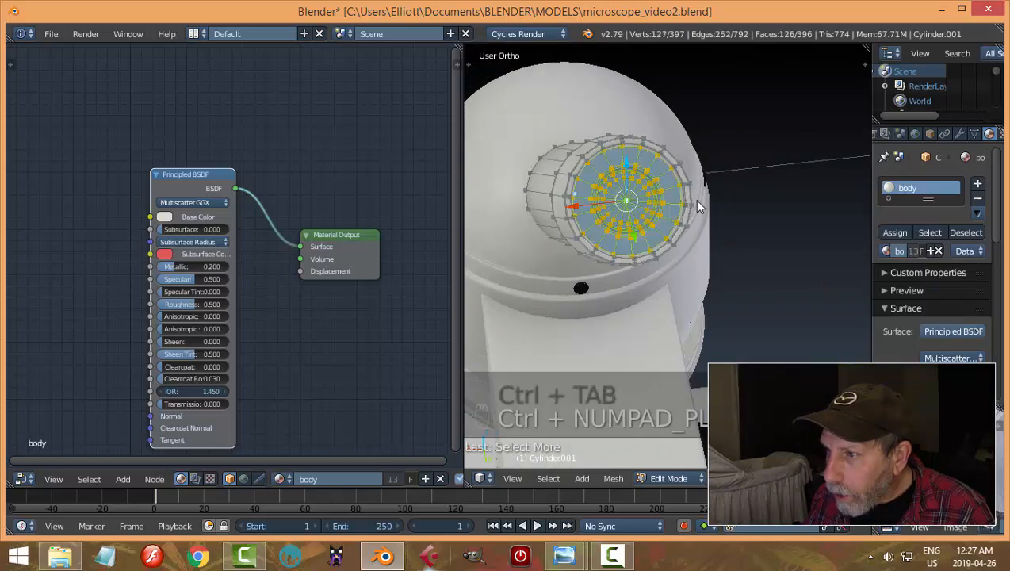
pyautogui.press('ctrl+KP_Add')
pyautogui.press('ctrl+KP_Add')
pyautogui.press('ctrl+KP_Add')
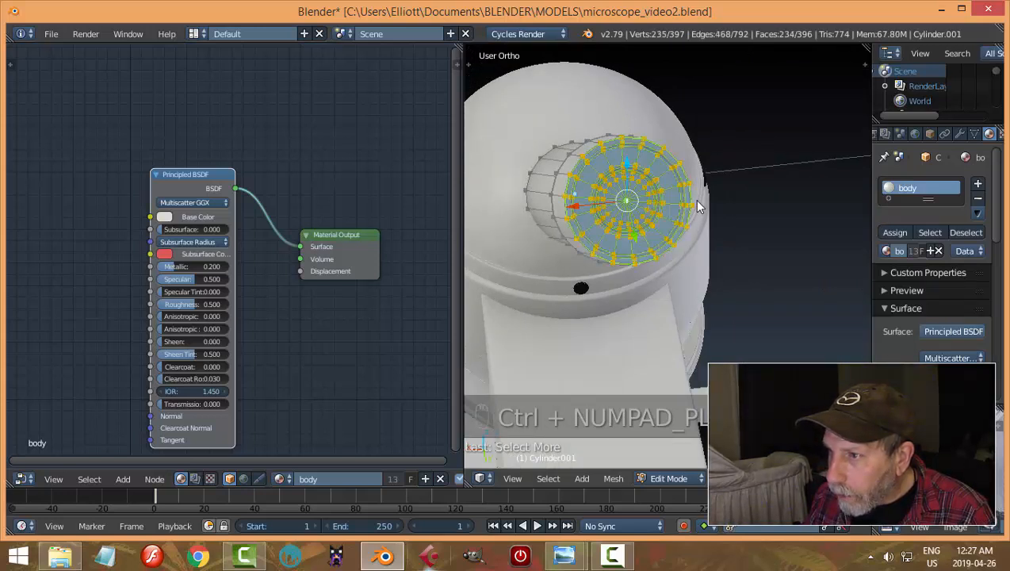
pyautogui.moveTo(674, 230); pyautogui.dragTo(593, 323, button='middle')
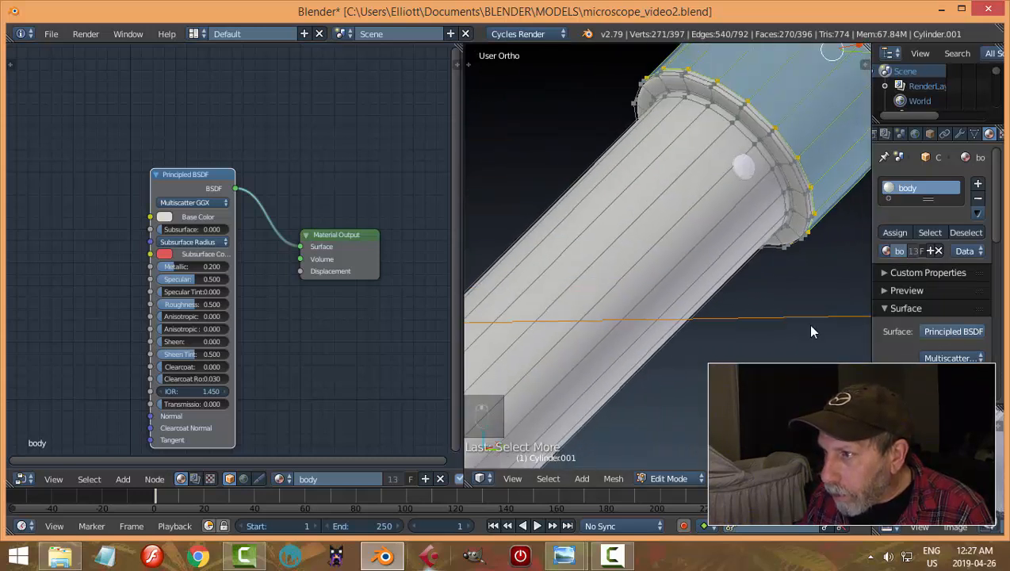
pyautogui.keyDown('shift'); pyautogui.moveTo(812, 331); pyautogui.dragTo(631, 397, button='middle'); pyautogui.keyUp('shift')
pyautogui.press('ctrl+KP_Add')
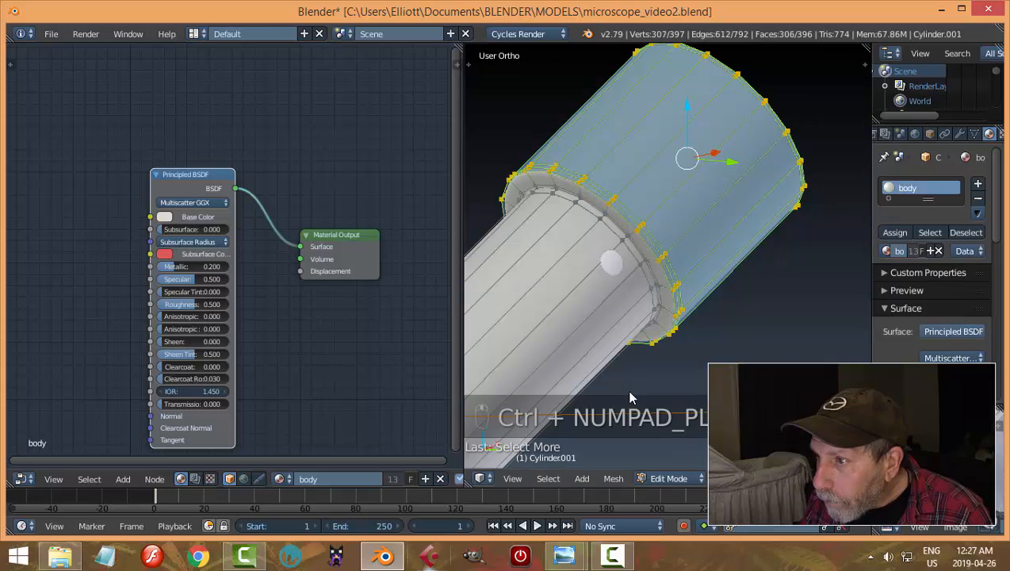
pyautogui.press('ctrl+KP_Add')
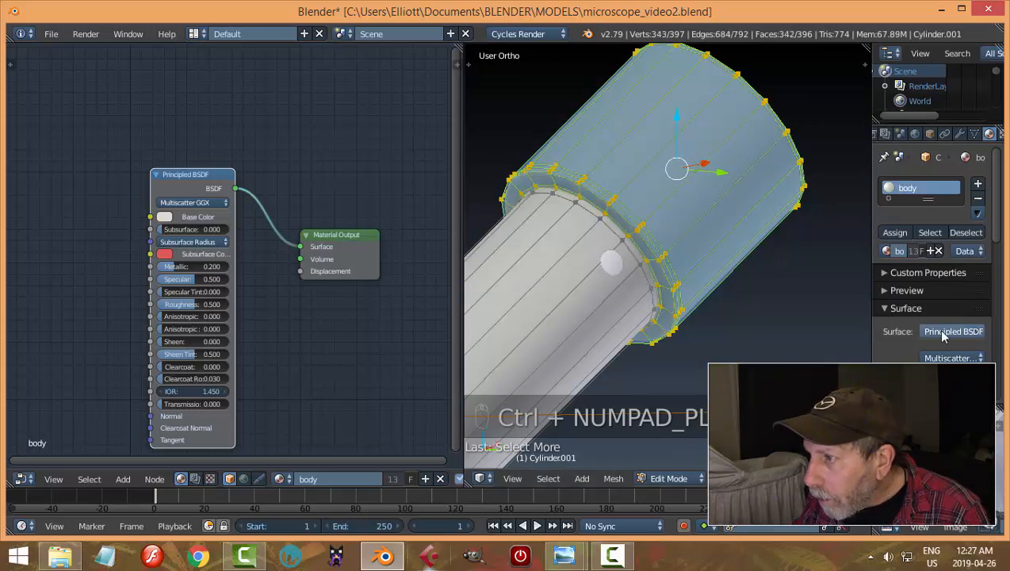
# Step: Add a second material slot with the black material and assign it to the selected eyepiece cap faces
pyautogui.click(978, 185)
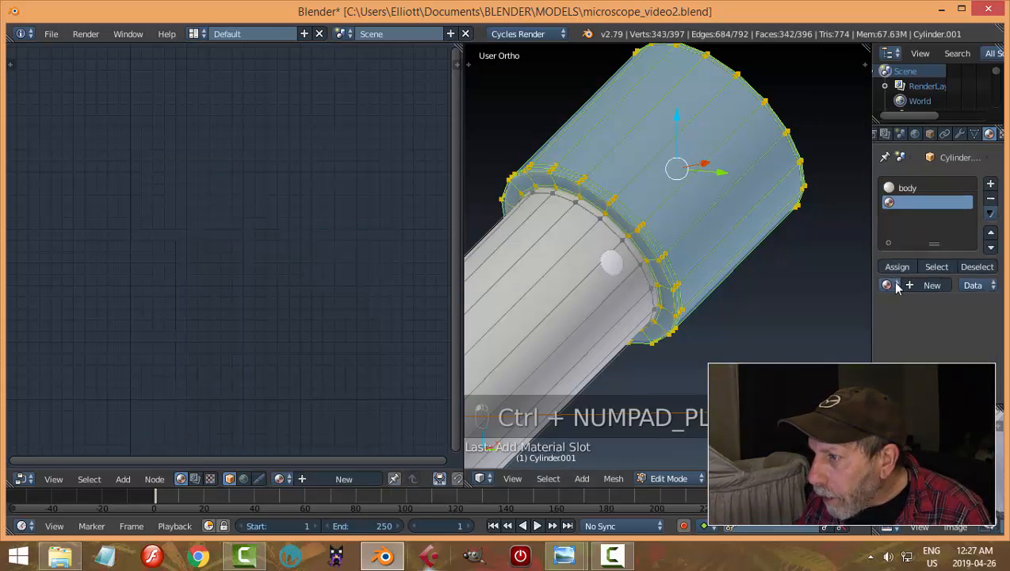
pyautogui.click(890, 284)
pyautogui.click(832, 302)
pyautogui.click(890, 266)
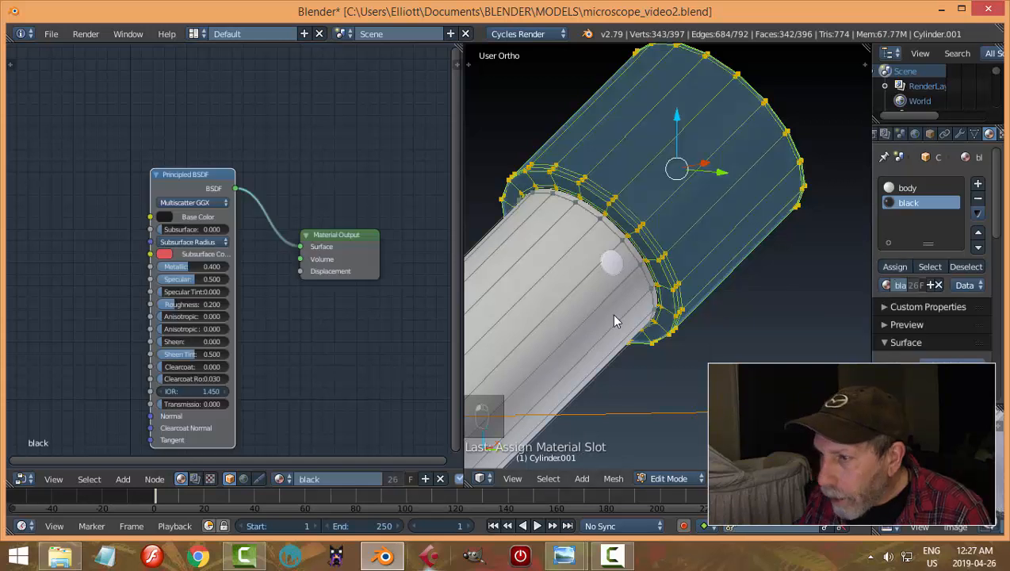
# Step: Return the eyepiece tube to Object Mode and give the small round screw below the eyepiece cap the black material
pyautogui.press('a')
pyautogui.press('Tab')
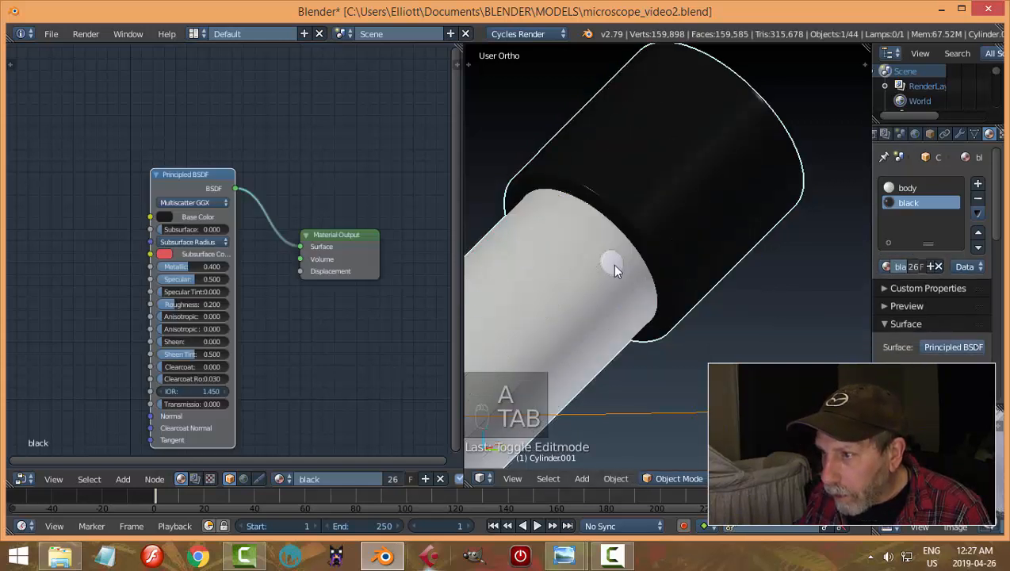
pyautogui.rightClick(611, 263)
pyautogui.click(888, 232)
pyautogui.click(792, 266)
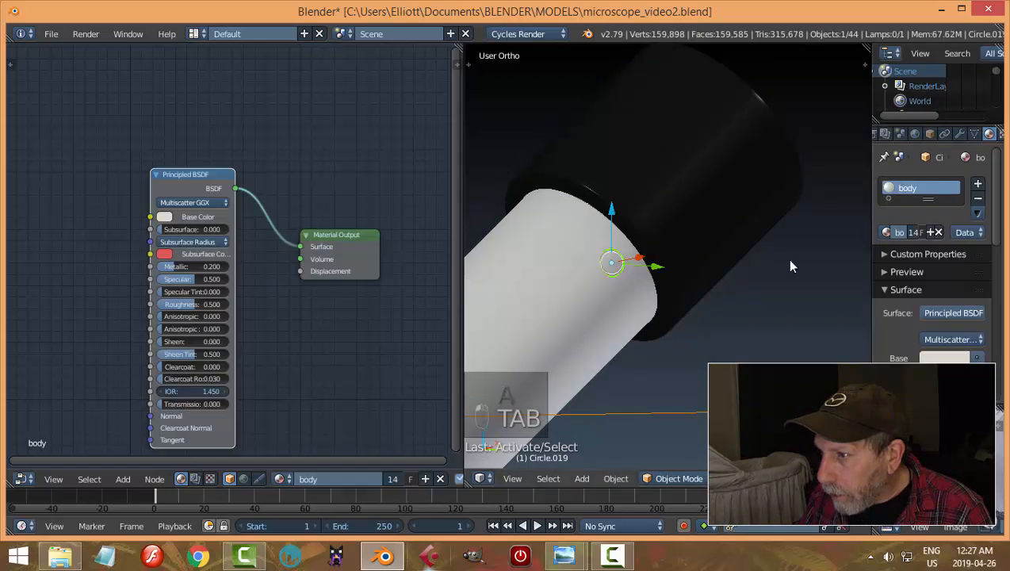
pyautogui.click(886, 233)
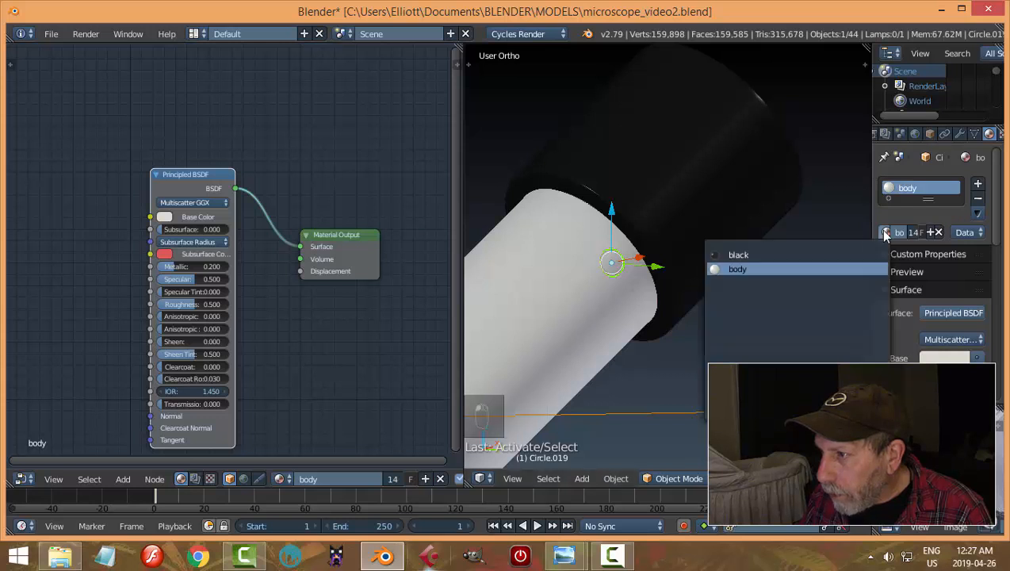
pyautogui.click(830, 254)
# Step: Give the matching screw on the opposite side of the eyepiece tube the black material and deselect it
pyautogui.scroll(-2, 634, 273)
pyautogui.moveTo(634, 273); pyautogui.dragTo(614, 331, button='middle')
pyautogui.rightClick(618, 329)
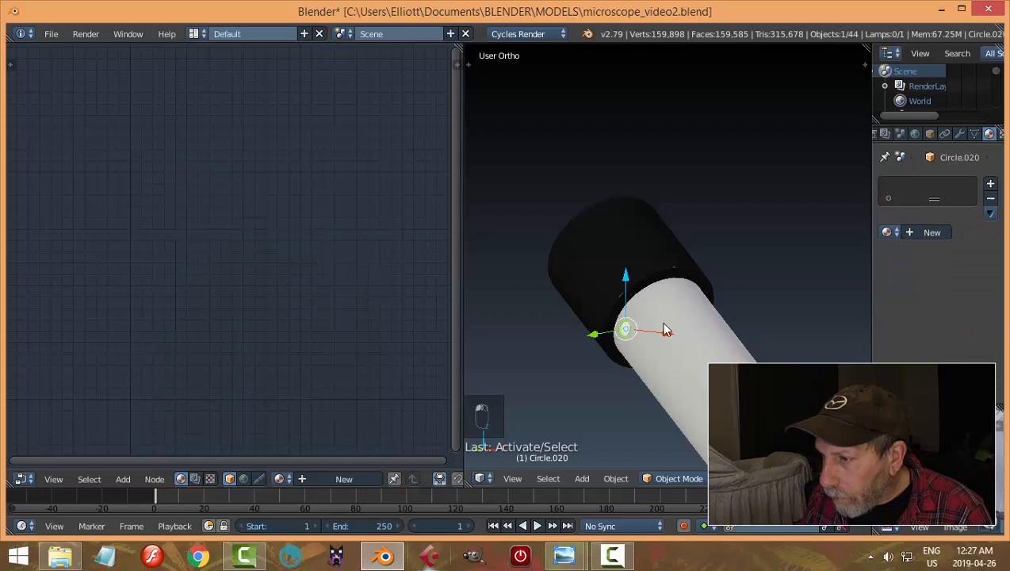
pyautogui.click(888, 232)
pyautogui.click(832, 255)
pyautogui.press('a')
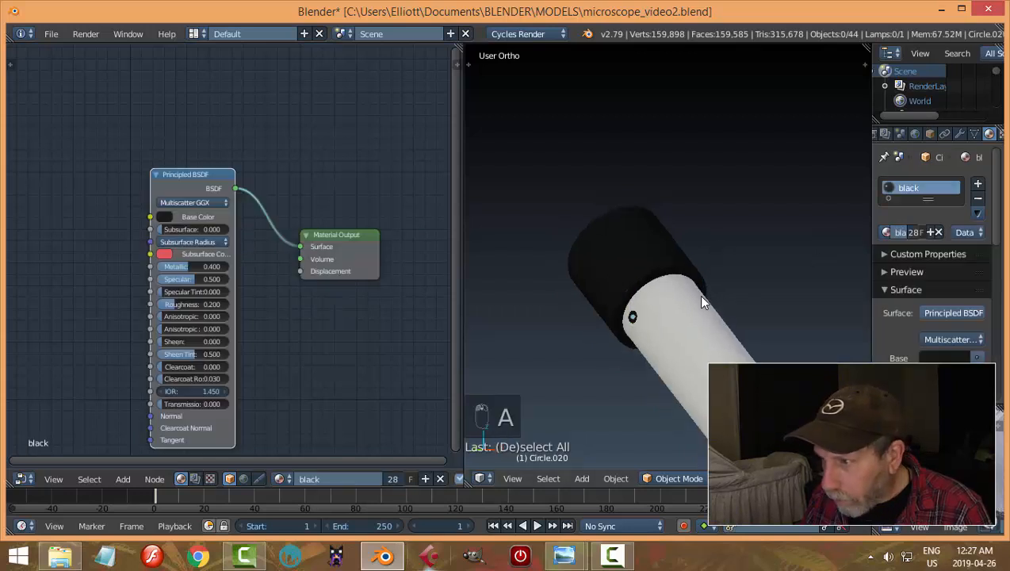
# Step: Select the vertical objective lens under the nosepiece and open its mesh in Edit Mode
pyautogui.scroll(-6, 698, 294)
pyautogui.moveTo(628, 219); pyautogui.dragTo(674, 266, button='middle')
pyautogui.scroll(2, 605, 243)
pyautogui.scroll(4, 670, 255)
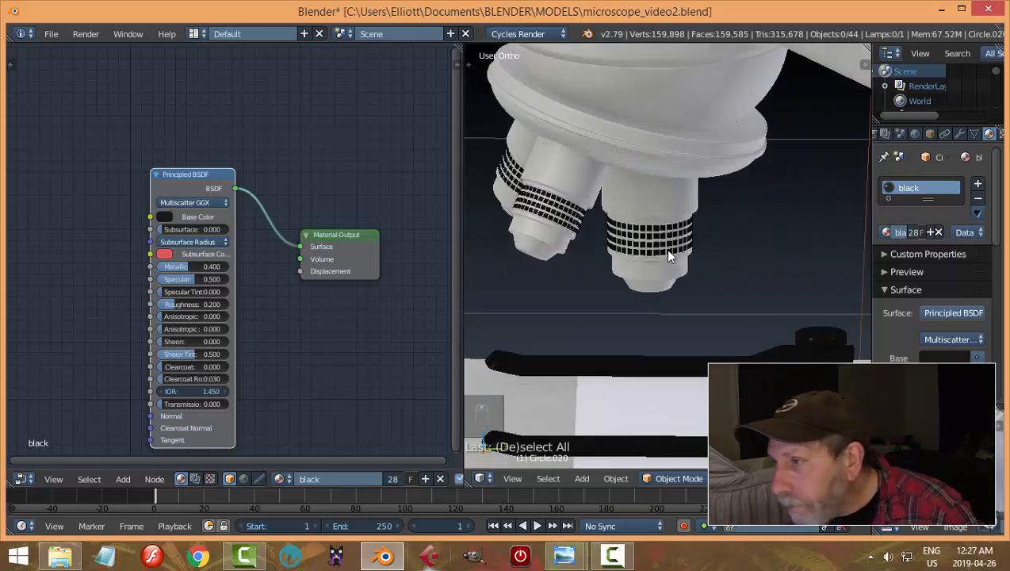
pyautogui.scroll(5, 664, 249)
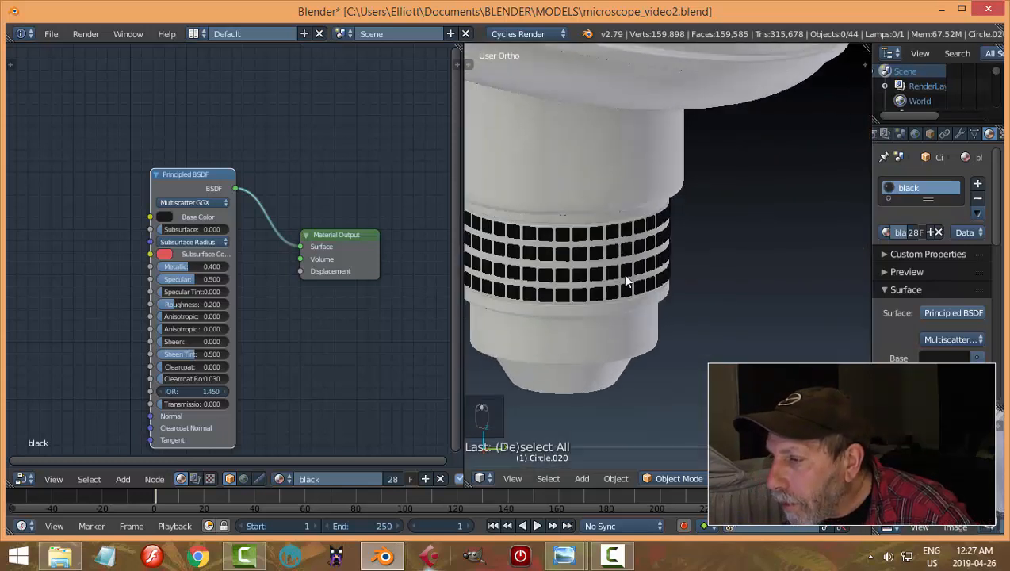
pyautogui.moveTo(625, 280); pyautogui.dragTo(736, 238, button='middle')
pyautogui.click(679, 157)
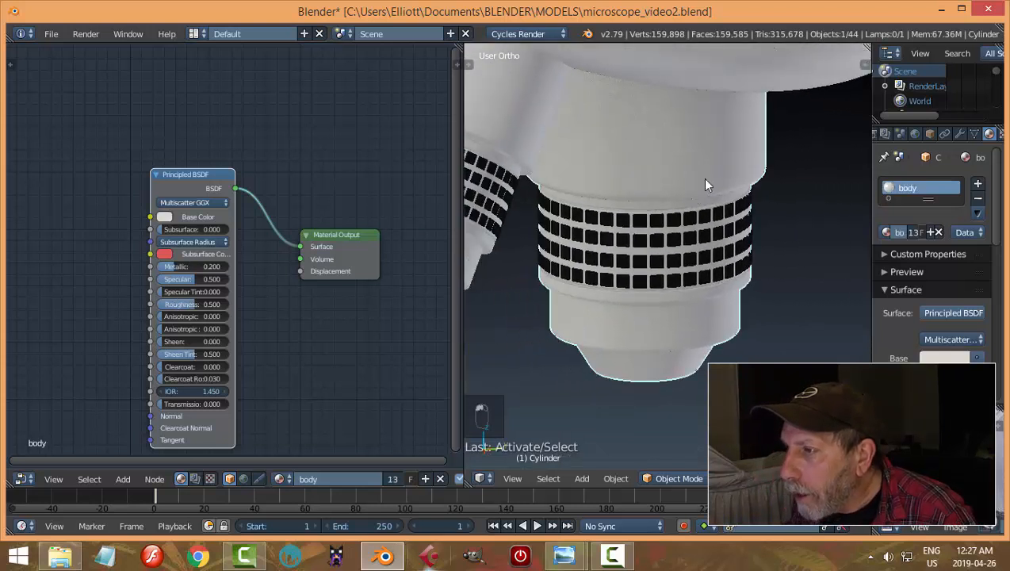
pyautogui.press('Tab')
pyautogui.click(823, 198)
# Step: Switch to face selection, select the face loop behind the objective's grip squares and grow it twice to cover the whole recessed band
pyautogui.hotkey('ctrl', 'Tab')
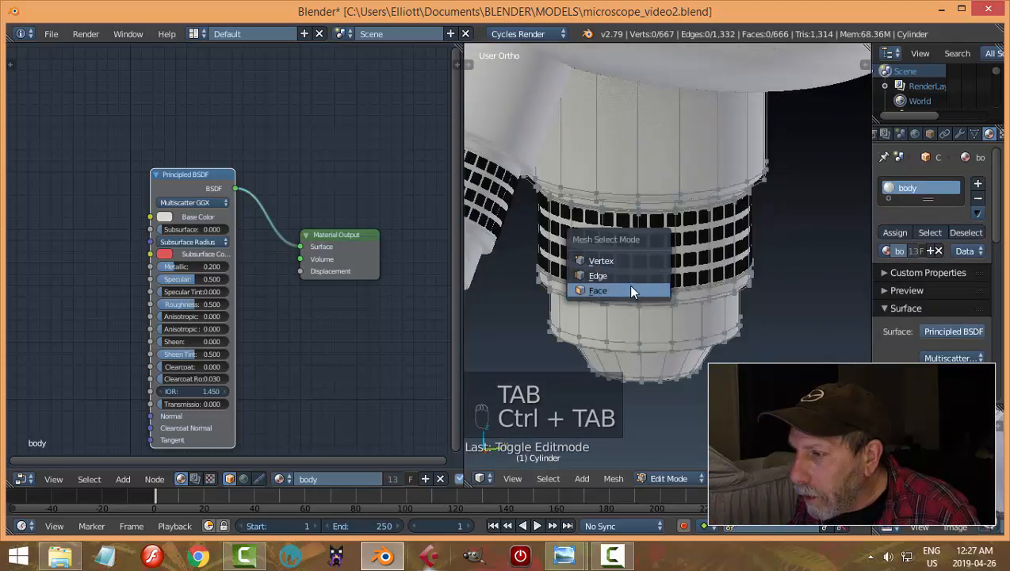
pyautogui.click(630, 291)
pyautogui.keyDown('alt'); pyautogui.click(680, 248); pyautogui.keyUp('alt')
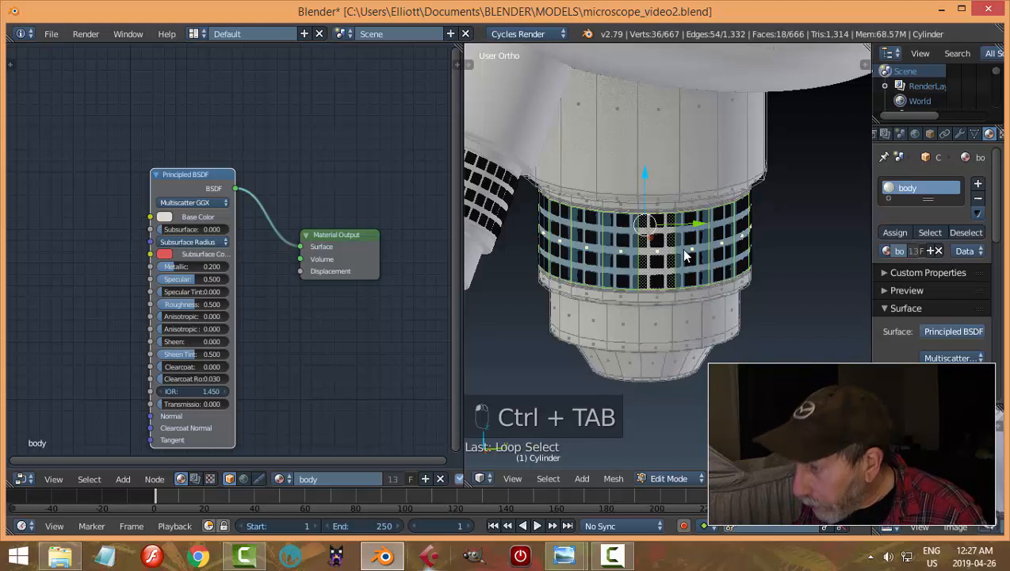
pyautogui.press('ctrl+KP_Add')
pyautogui.press('ctrl+KP_Add')
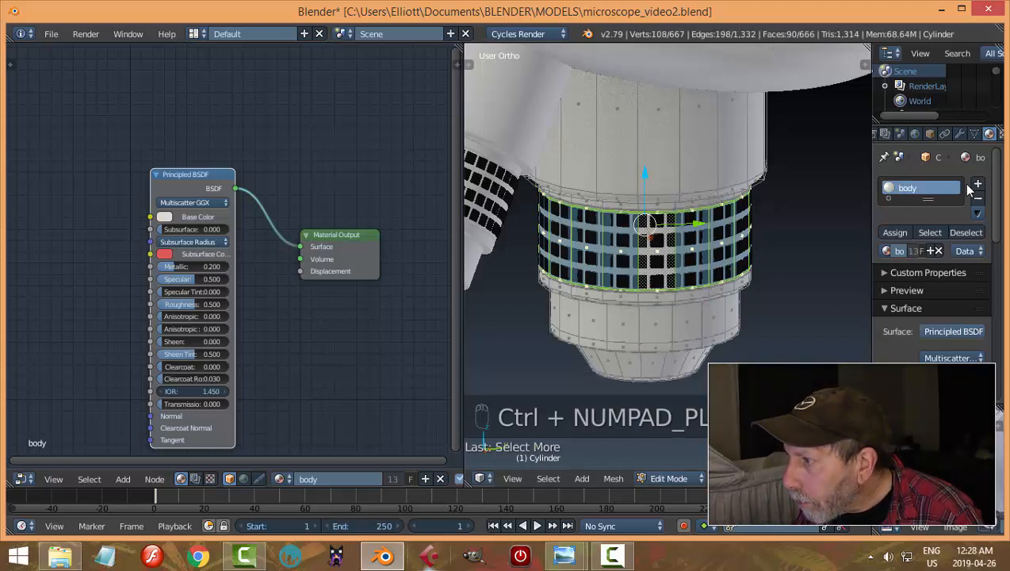
# Step: Add a second material slot with the black material, assign it to the selected band faces and return to Object Mode
pyautogui.click(982, 186)
pyautogui.click(887, 284)
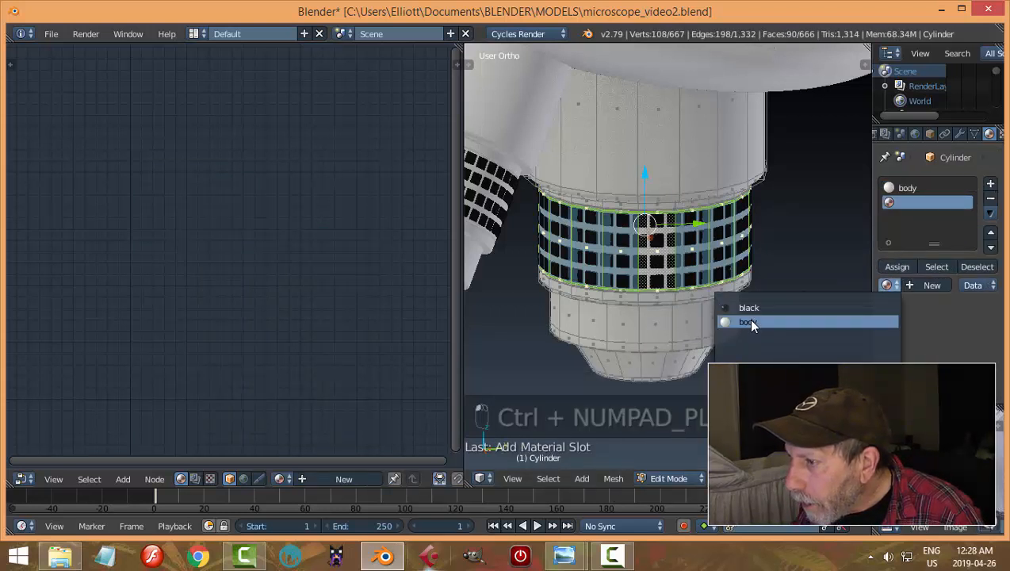
pyautogui.click(751, 313)
pyautogui.click(884, 267)
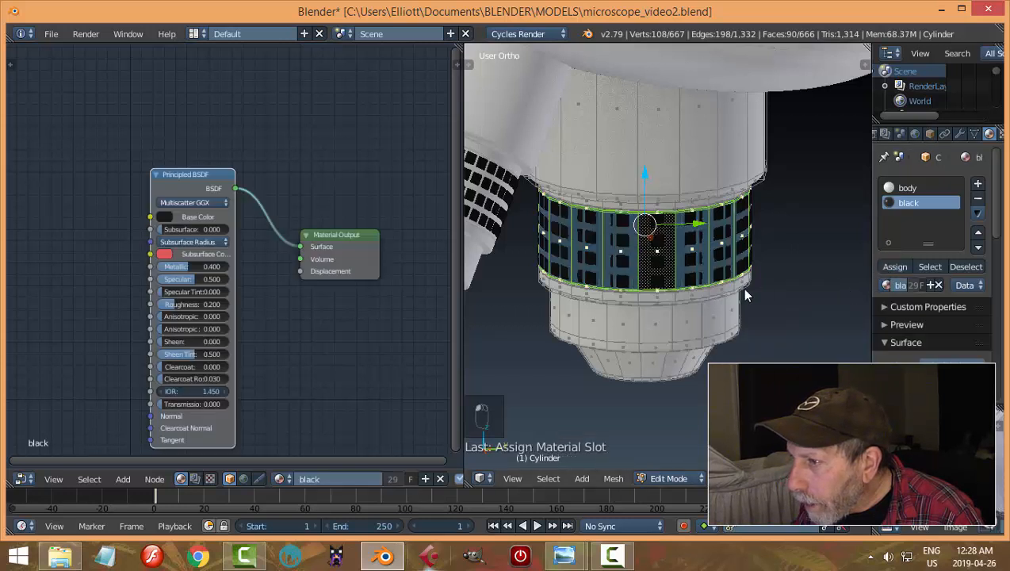
pyautogui.press('a')
pyautogui.press('Tab')
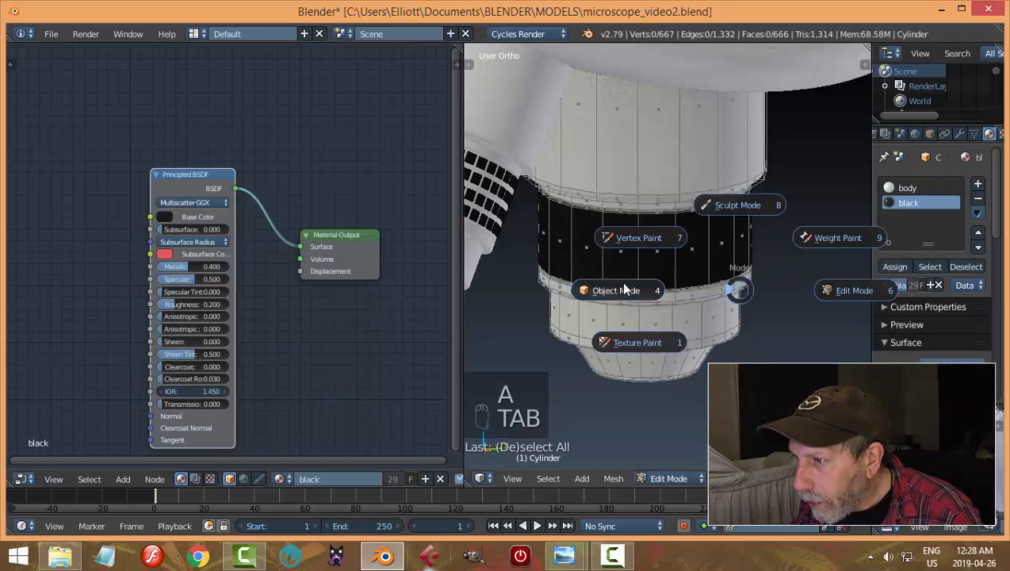
pyautogui.click(625, 288)
# Step: Change the grip squares on the vertical objective to the body material and deselect them
pyautogui.rightClick(653, 259)
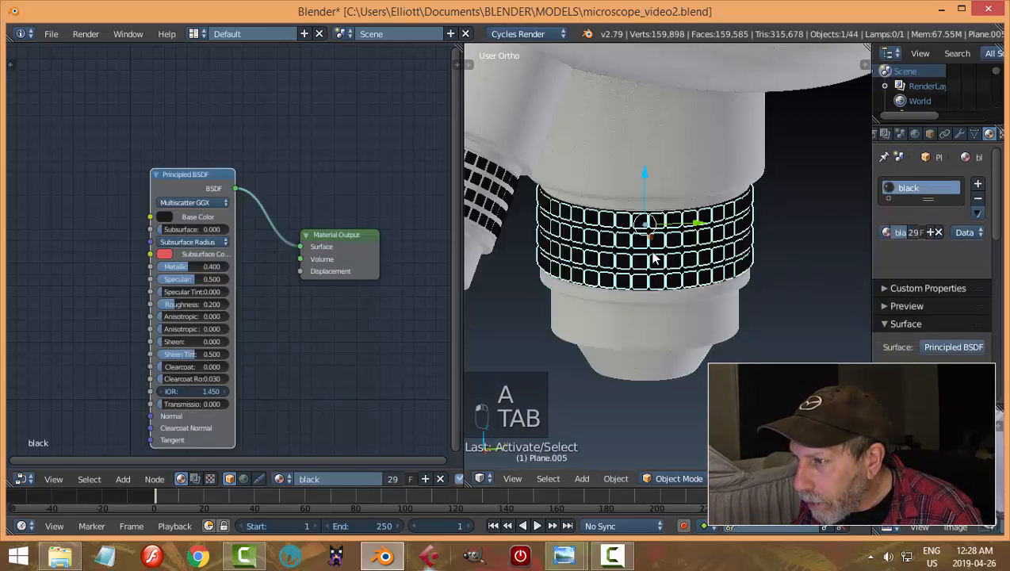
pyautogui.click(887, 233)
pyautogui.click(783, 272)
pyautogui.press('a')
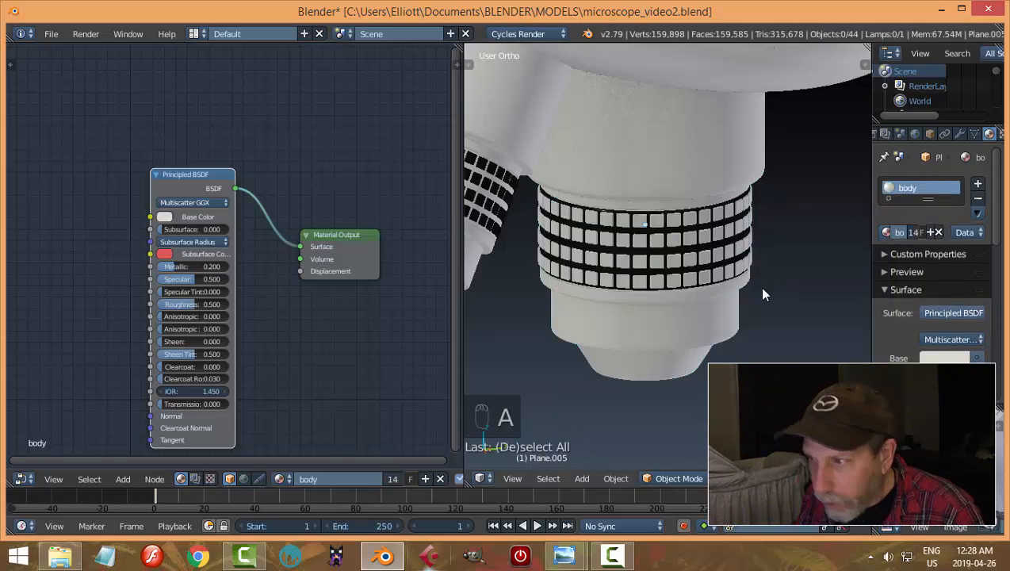
# Step: Select the tilted objective beside the finished one and open its mesh in Edit Mode
pyautogui.moveTo(758, 286)
pyautogui.mouseDown(button='middle')
pyautogui.moveTo(722, 309)
pyautogui.moveTo(716, 272)
pyautogui.moveTo(753, 280)
pyautogui.moveTo(750, 296)
pyautogui.mouseUp(button='middle')
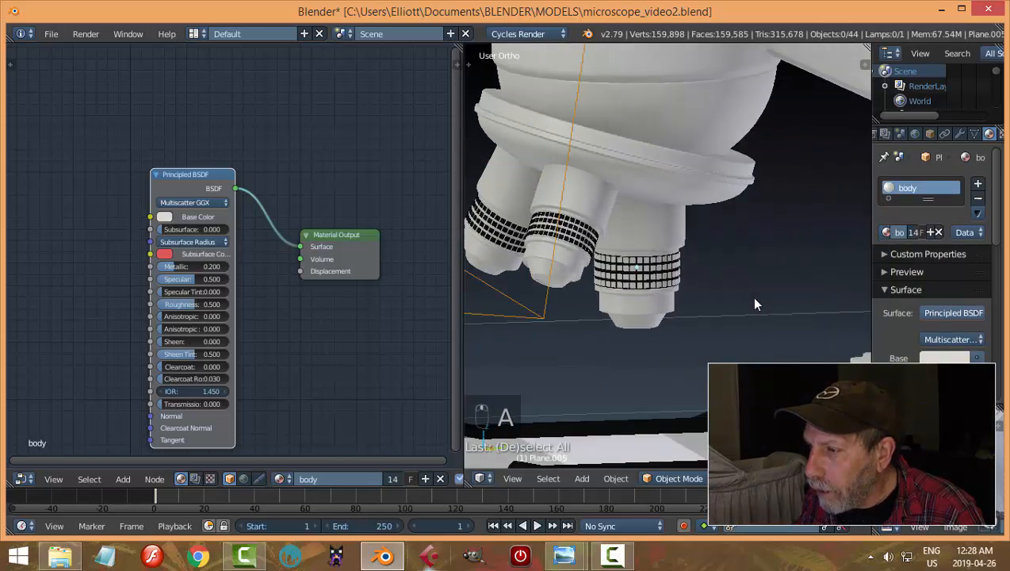
pyautogui.moveTo(597, 308); pyautogui.dragTo(644, 331, button='middle')
pyautogui.scroll(2, 644, 329)
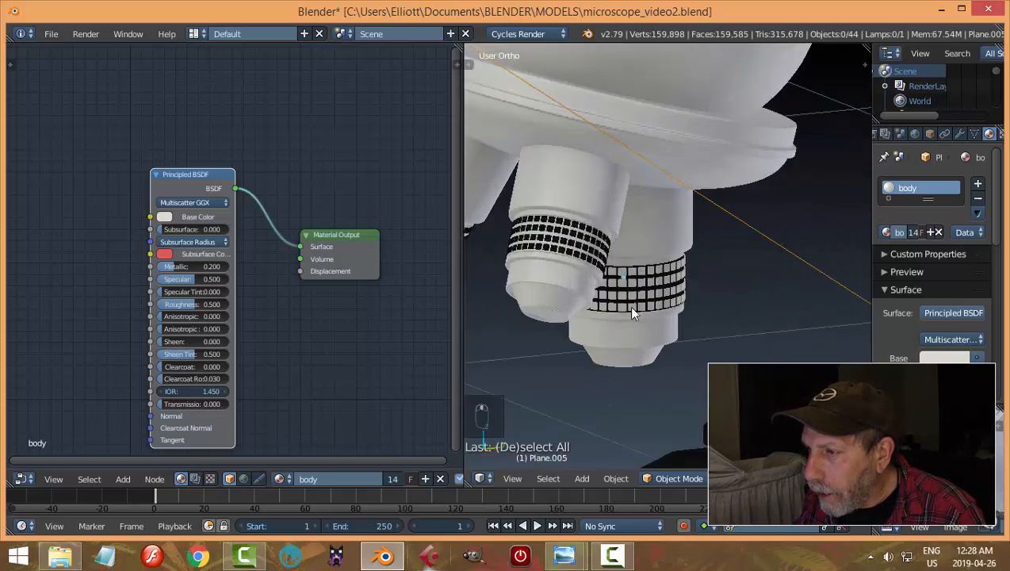
pyautogui.rightClick(596, 216)
pyautogui.press('Tab')
pyautogui.keyDown('shift'); pyautogui.moveTo(629, 275); pyautogui.dragTo(682, 295, button='middle'); pyautogui.keyUp('shift')
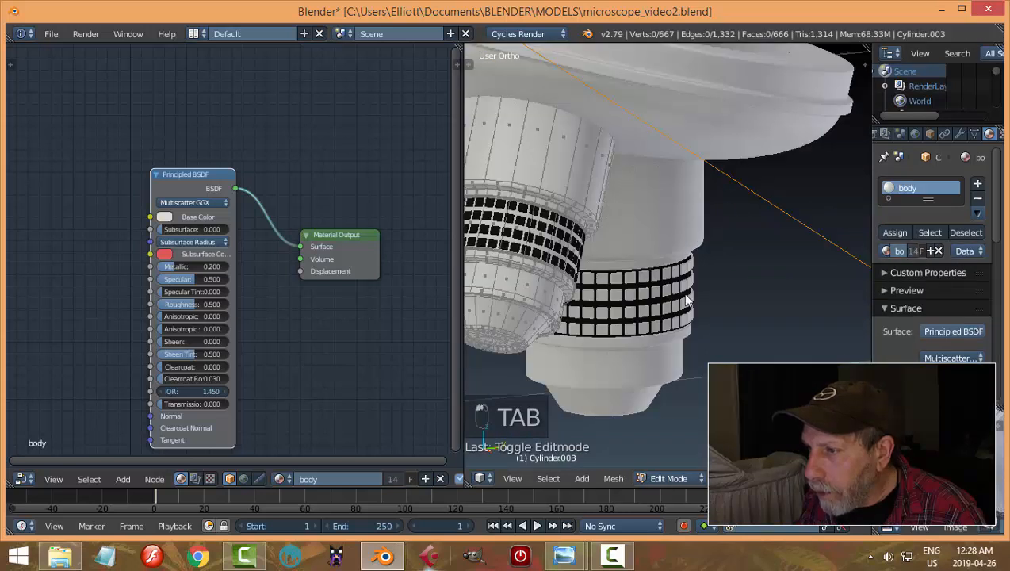
# Step: Select the face loop behind the second objective's grip squares and grow it twice to cover the band
pyautogui.scroll(4, 680, 294)
pyautogui.keyDown('alt'); pyautogui.rightClick(634, 248); pyautogui.keyUp('alt')
pyautogui.press('ctrl+KP_Add')
pyautogui.press('ctrl+KP_Add')
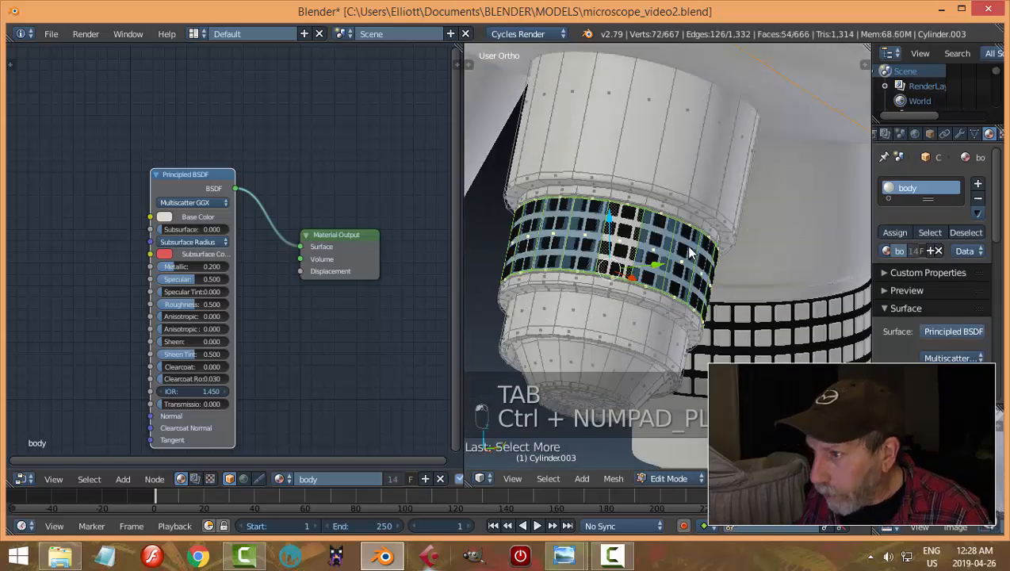
# Step: Add a black material slot to the second objective, assign it to the selected band faces and return to Object Mode
pyautogui.click(977, 184)
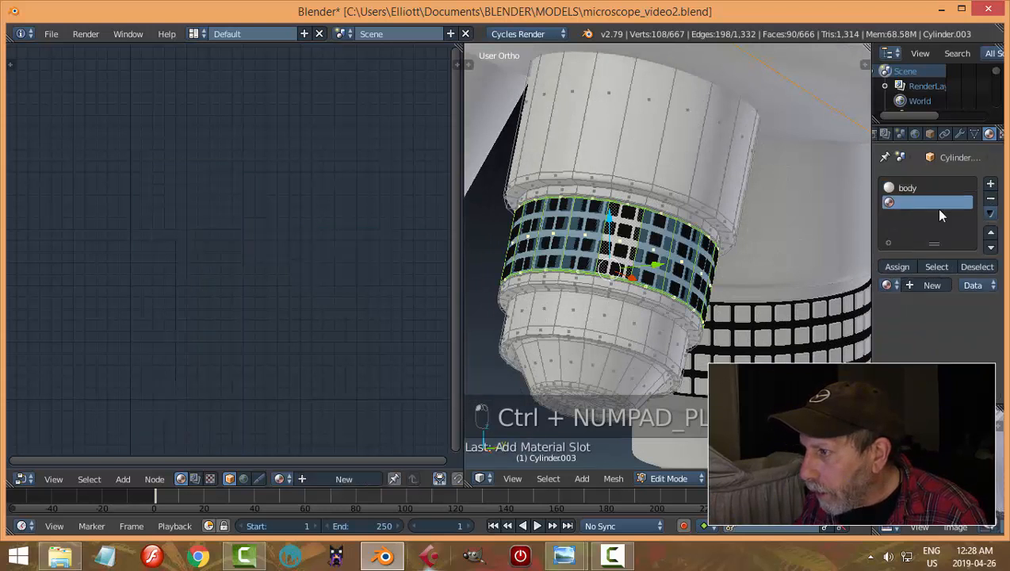
pyautogui.click(888, 286)
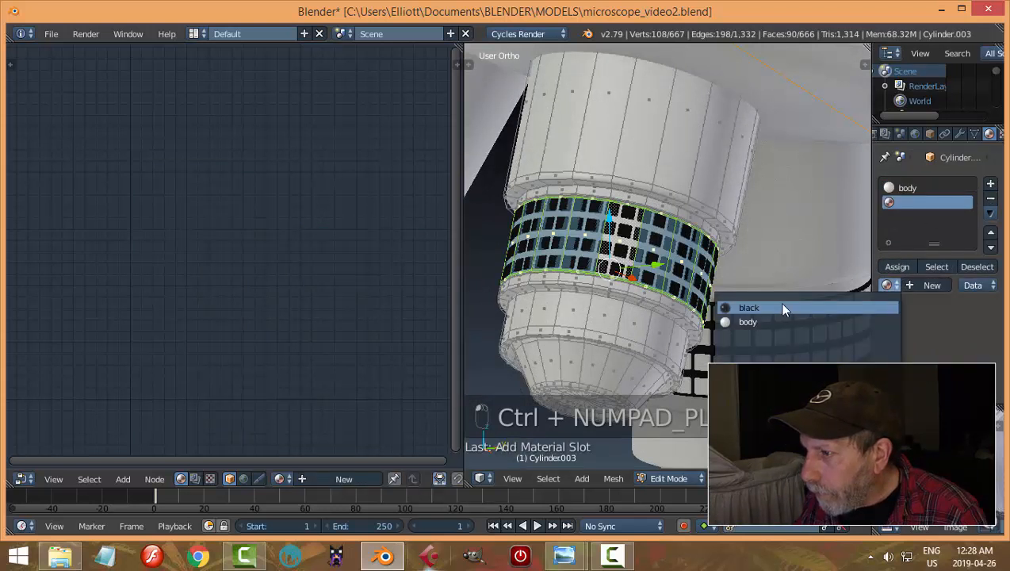
pyautogui.click(894, 266)
pyautogui.press('a')
pyautogui.press('Tab')
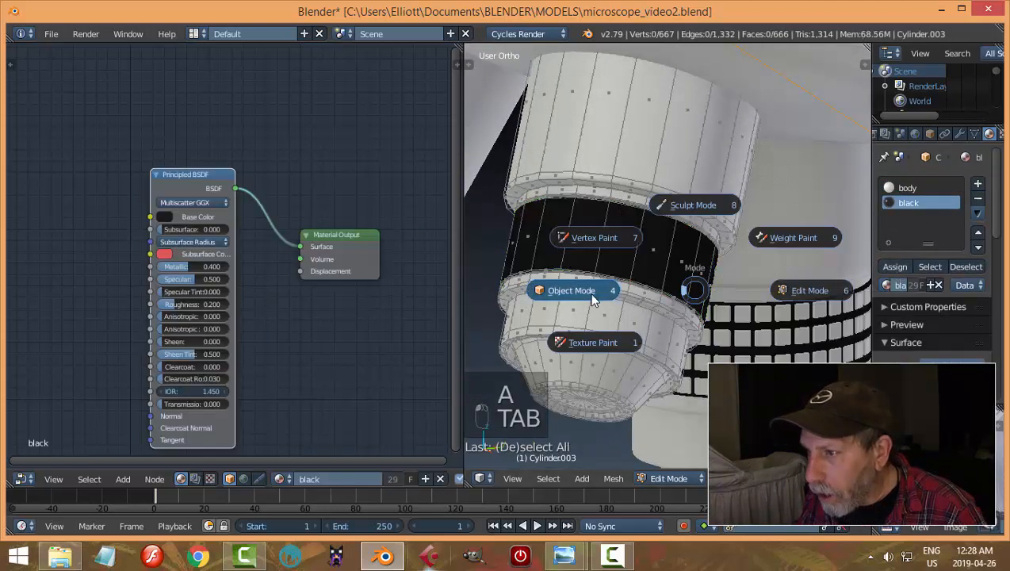
pyautogui.moveTo(638, 261); pyautogui.dragTo(674, 278, button='middle')
pyautogui.press('a')
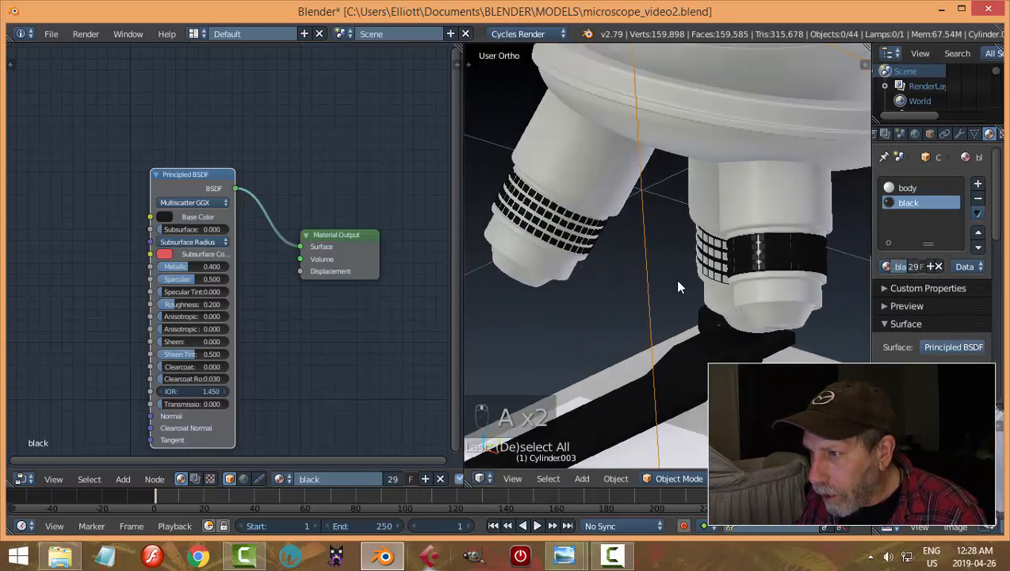
pyautogui.rightClick(600, 230)
pyautogui.press('Tab')
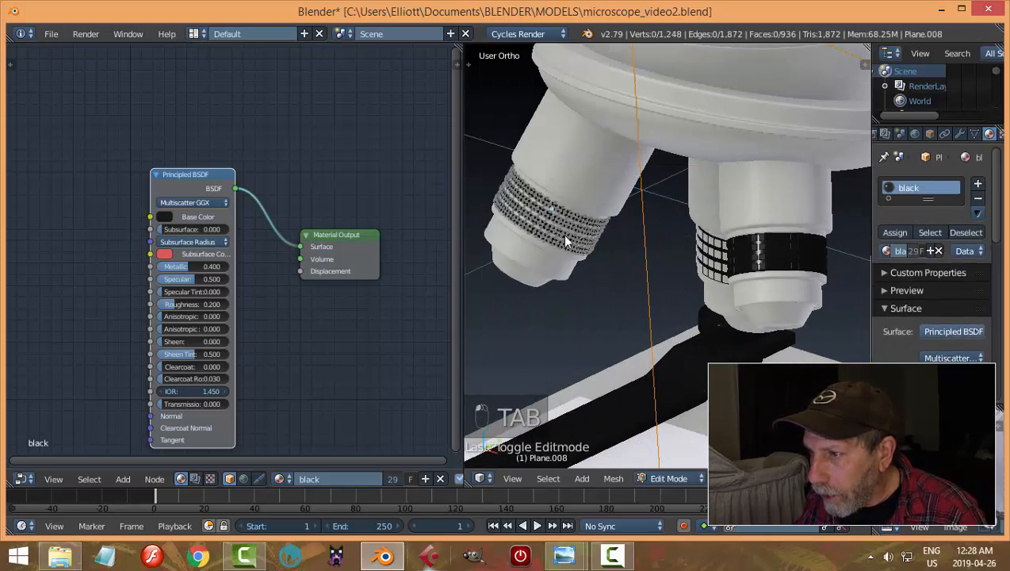
pyautogui.press('Tab')
# Step: Open the third objective's mesh in Edit Mode, select the face loop behind its grip squares and grow it twice
pyautogui.rightClick(596, 168)
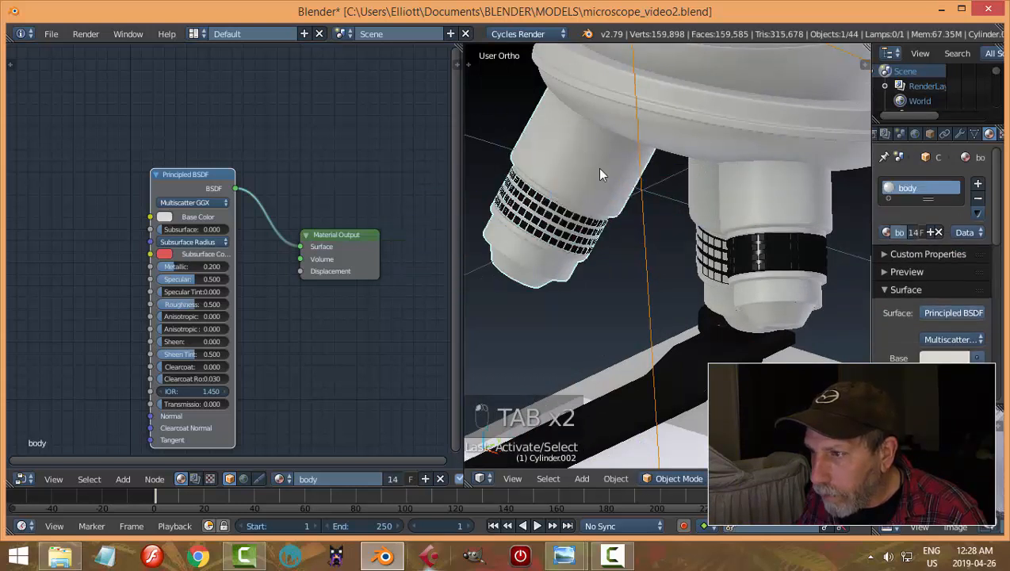
pyautogui.press('Tab')
pyautogui.click(713, 171)
pyautogui.keyDown('alt'); pyautogui.rightClick(594, 229); pyautogui.keyUp('alt')
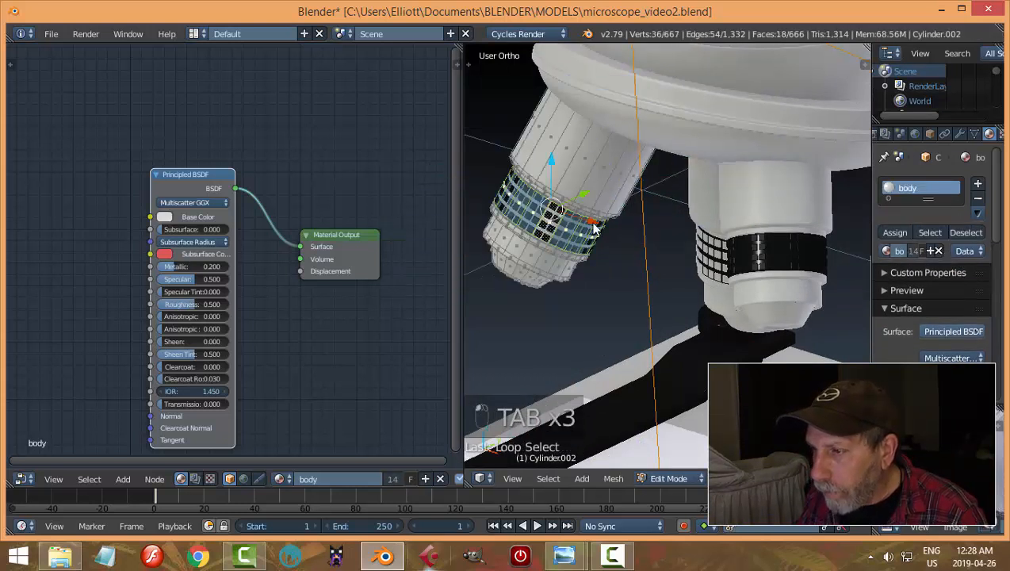
pyautogui.press('ctrl+KP_Add')
pyautogui.press('ctrl+KP_Add')
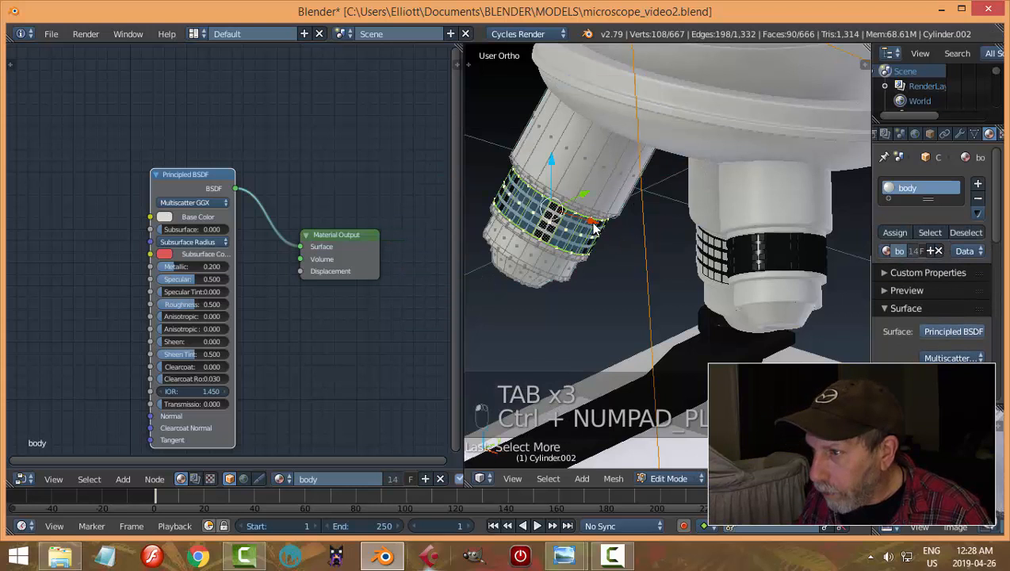
# Step: Add a black material slot to the third objective, assign it to the selected band faces and return to Object Mode
pyautogui.click(977, 183)
pyautogui.click(887, 285)
pyautogui.click(792, 306)
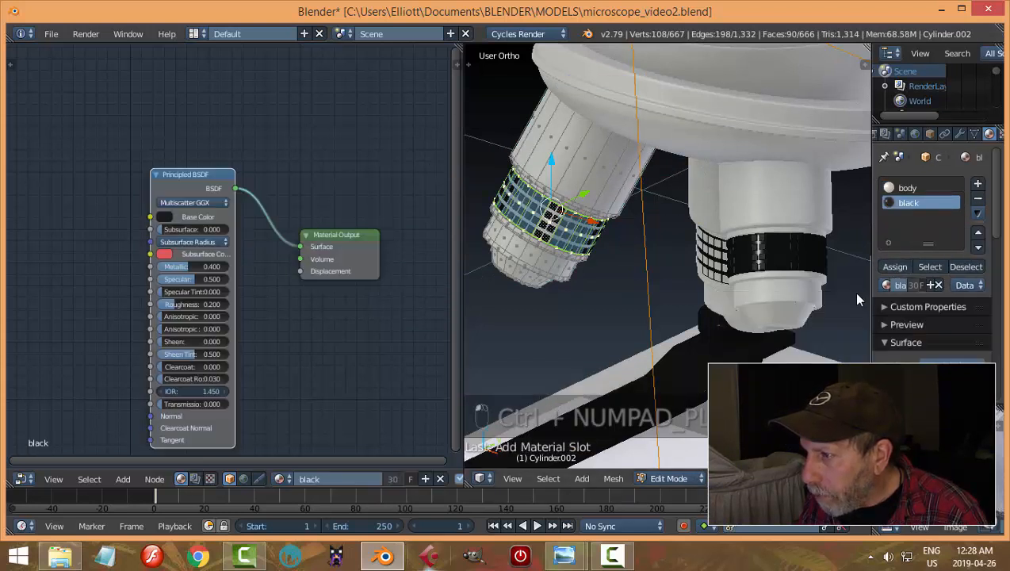
pyautogui.click(894, 267)
pyautogui.press('a')
pyautogui.press('Tab')
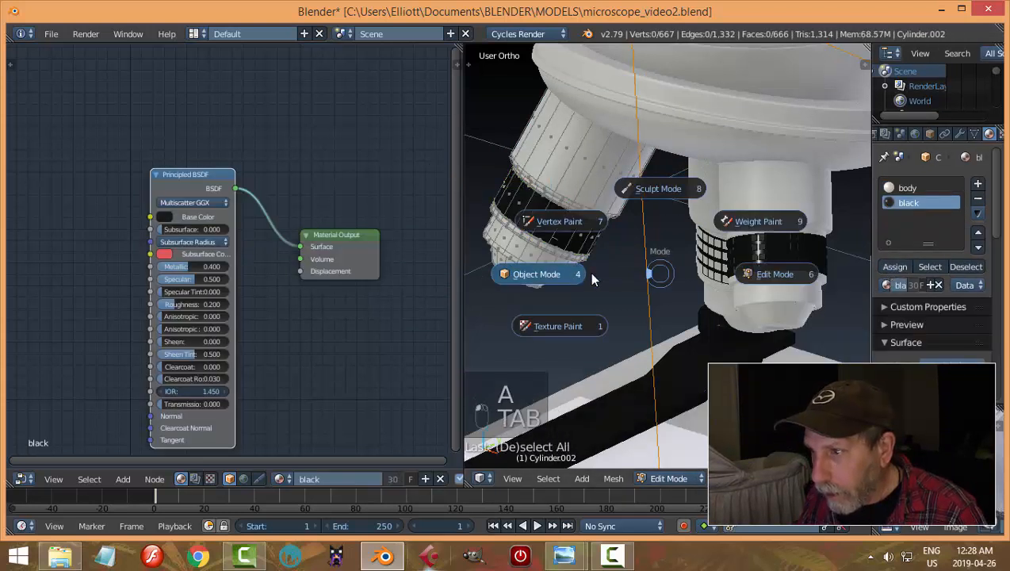
pyautogui.press('a')
# Step: Change the grip squares on the second objective to the body material and deselect them
pyautogui.scroll(-5, 718, 266)
pyautogui.moveTo(730, 264); pyautogui.dragTo(711, 292, button='middle')
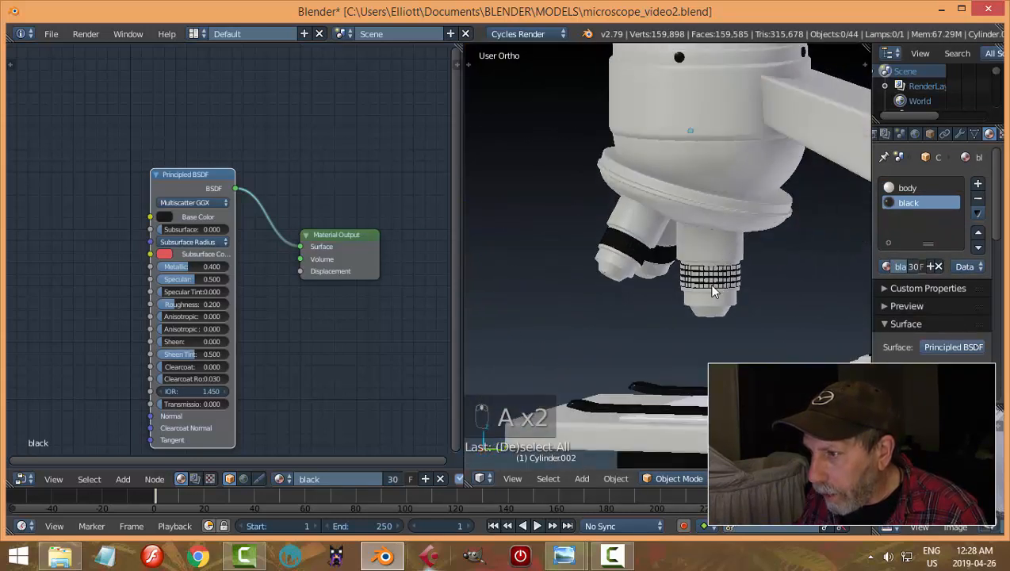
pyautogui.rightClick(643, 256)
pyautogui.press('Tab')
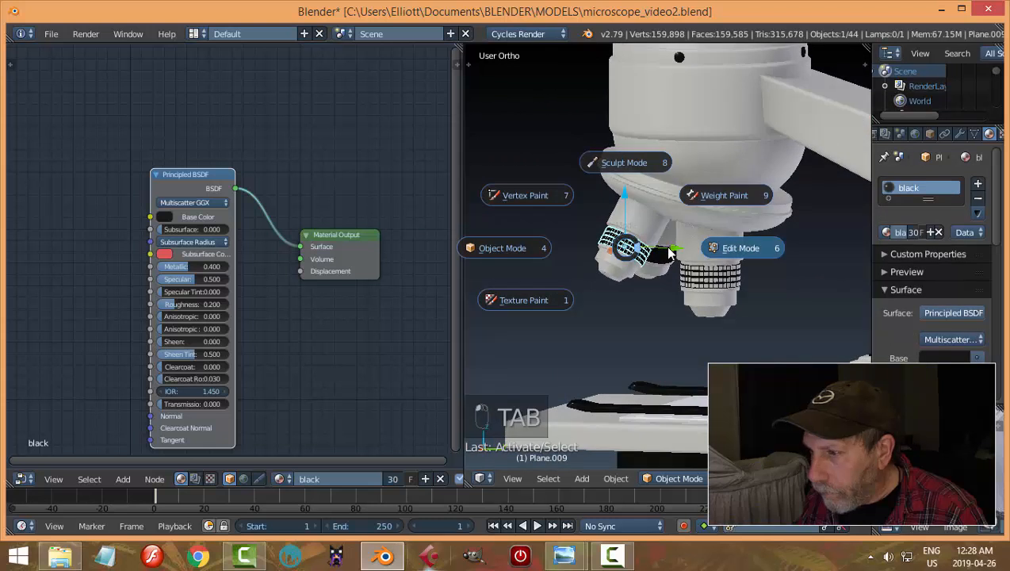
pyautogui.click(881, 232)
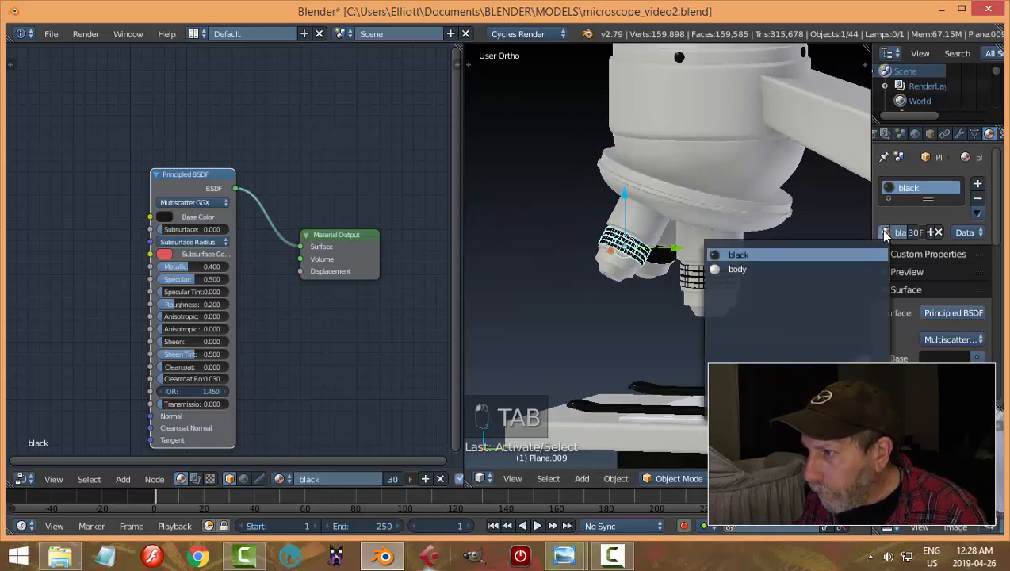
pyautogui.click(777, 269)
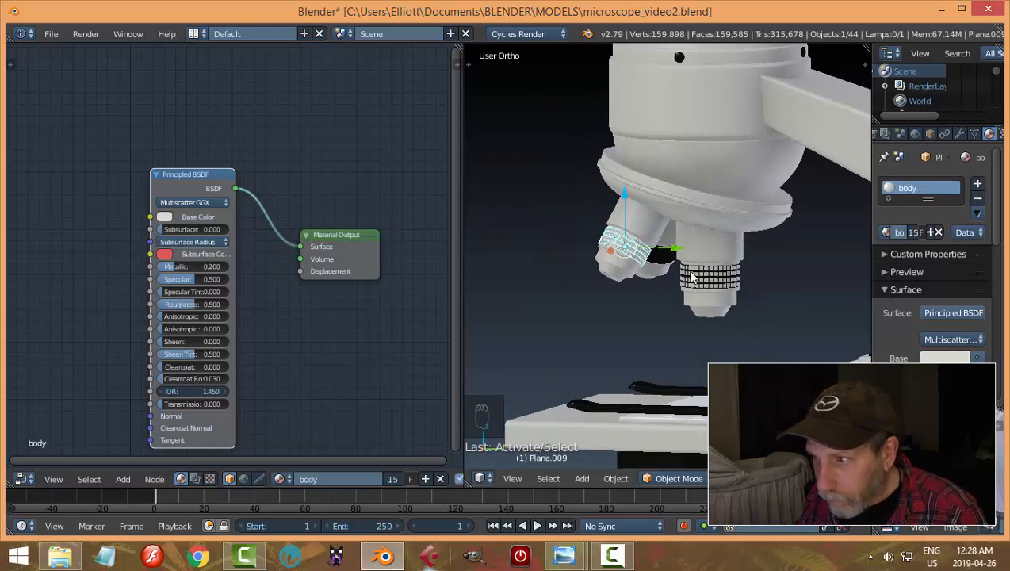
pyautogui.scroll(4, 691, 276)
pyautogui.press('a')
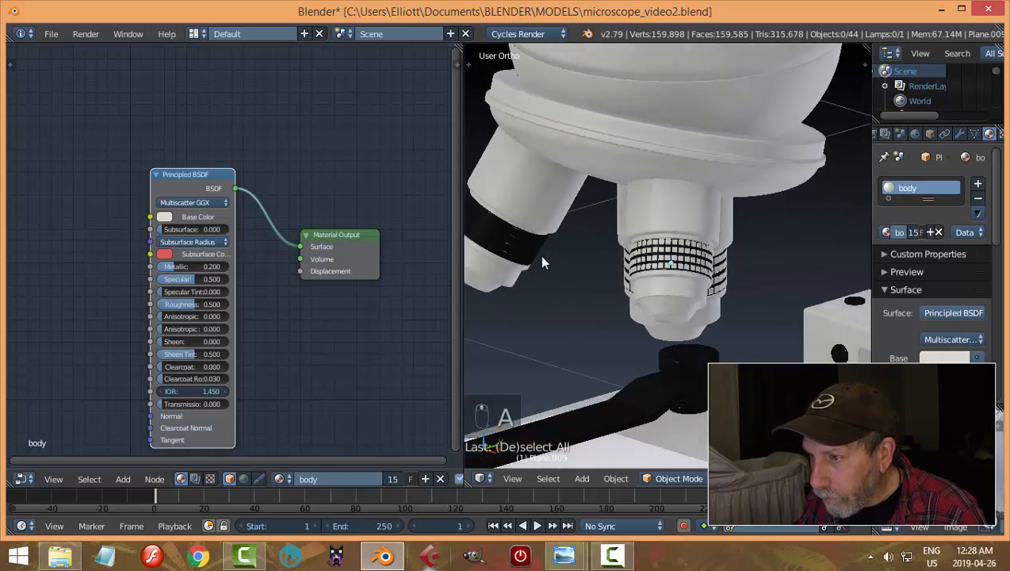
# Step: Change the grip squares on the outer objective to the body material and deselect them
pyautogui.rightClick(526, 252)
pyautogui.click(886, 232)
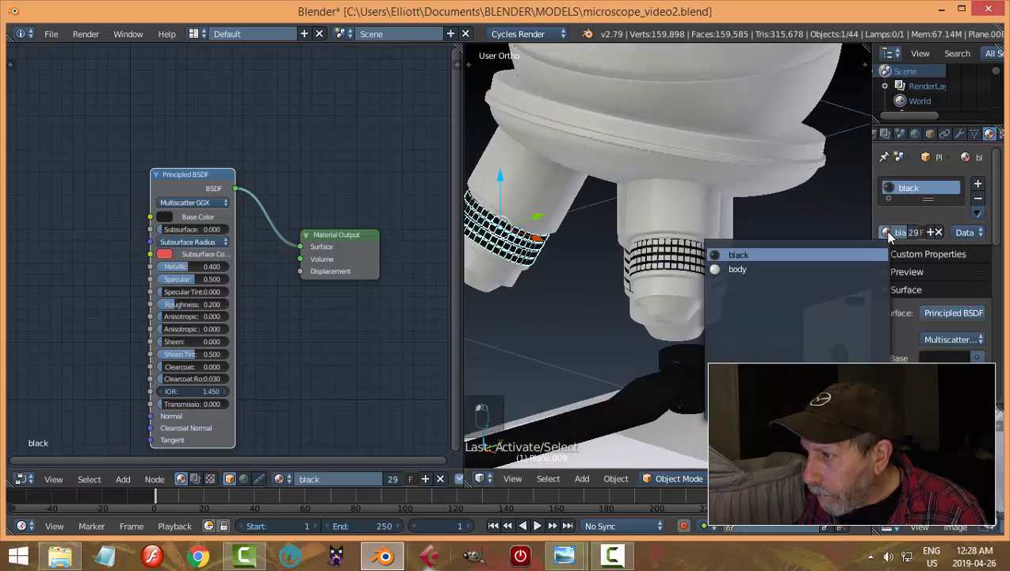
pyautogui.click(786, 264)
pyautogui.scroll(-4, 785, 261)
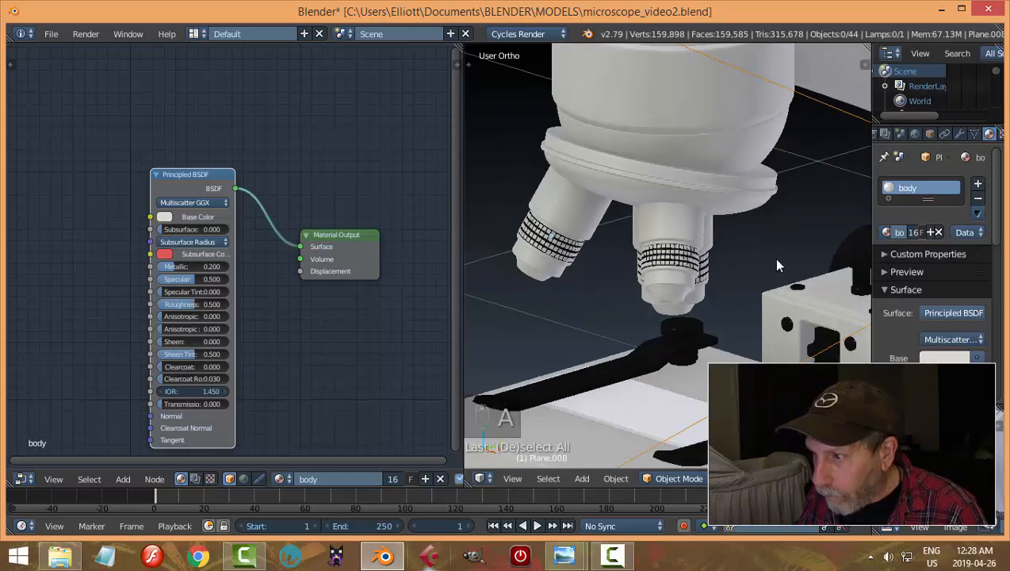
pyautogui.press('a')
# Step: Give the slide on the stage a new Glass BSDF material tinted light blue (R 0.619, G 0.707, B 0.800) and deselect it
pyautogui.moveTo(758, 295); pyautogui.dragTo(712, 272, button='middle')
pyautogui.rightClick(713, 273)
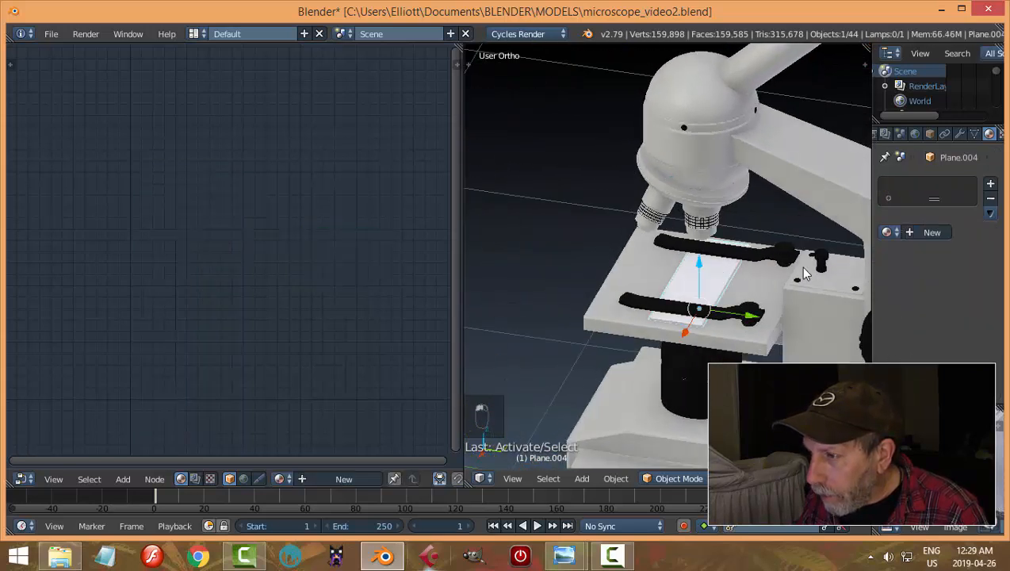
pyautogui.click(925, 232)
pyautogui.click(949, 312)
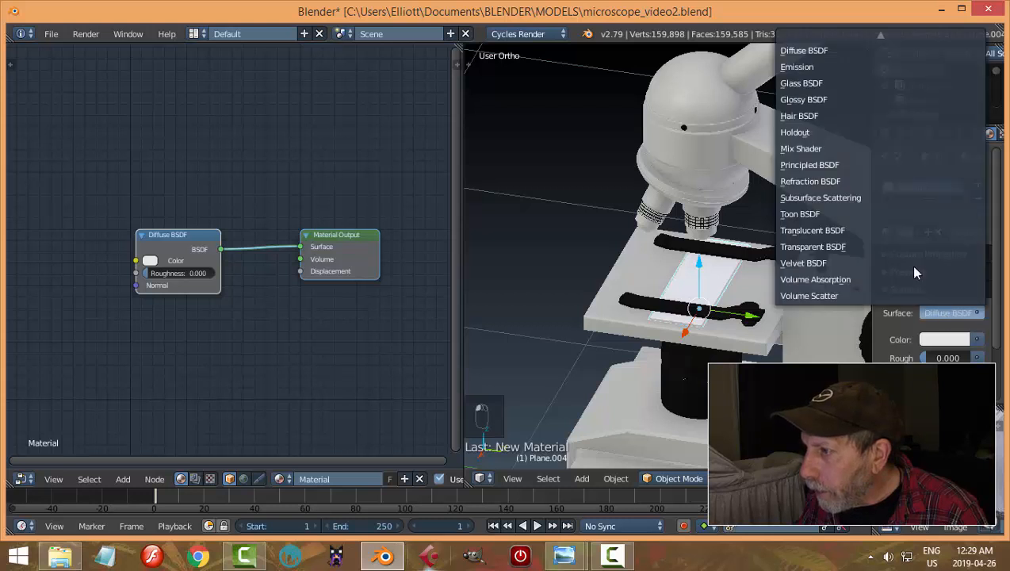
pyautogui.click(812, 84)
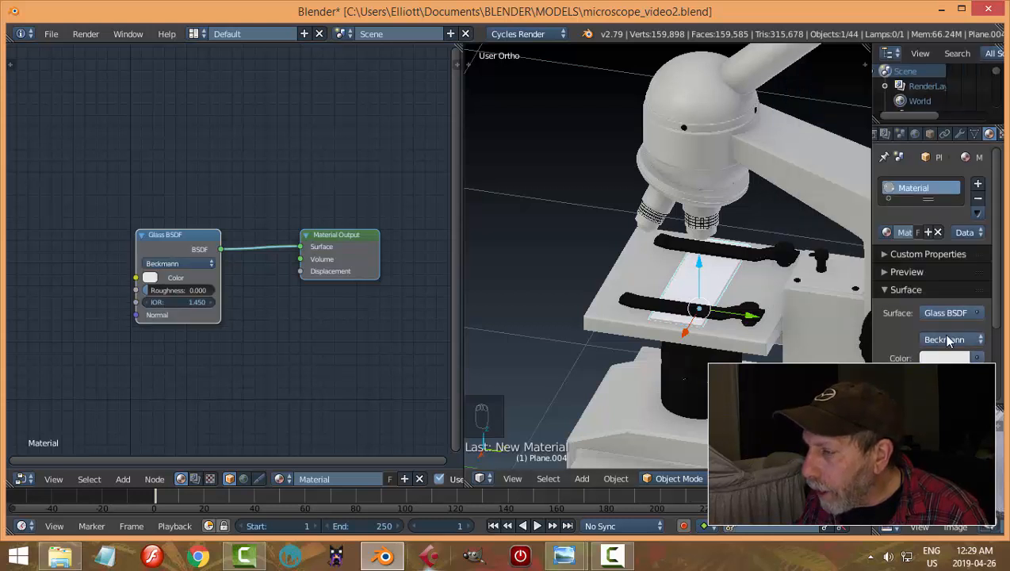
pyautogui.click(945, 360)
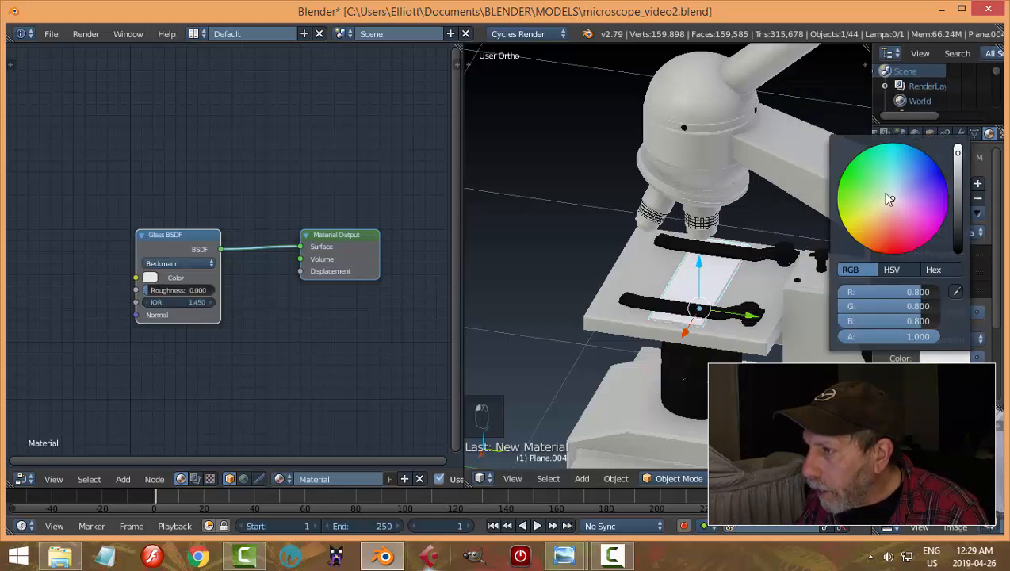
pyautogui.moveTo(890, 197); pyautogui.dragTo(895, 194)
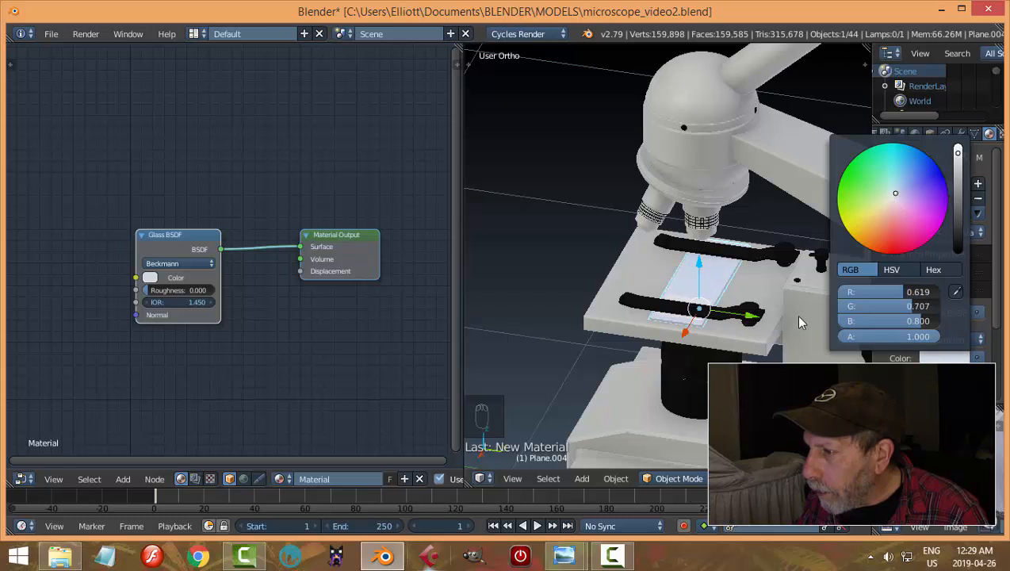
pyautogui.press('a')
# Step: Give the small plate on the slide a new Diffuse BSDF material in a warm off-white, deselect it and save the file
pyautogui.scroll(2, 788, 299)
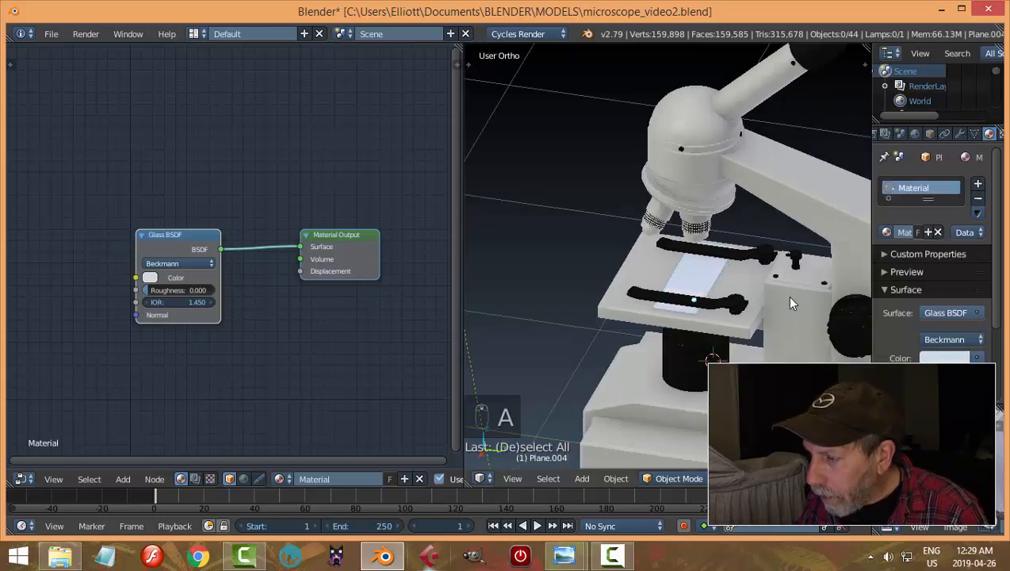
pyautogui.rightClick(702, 325)
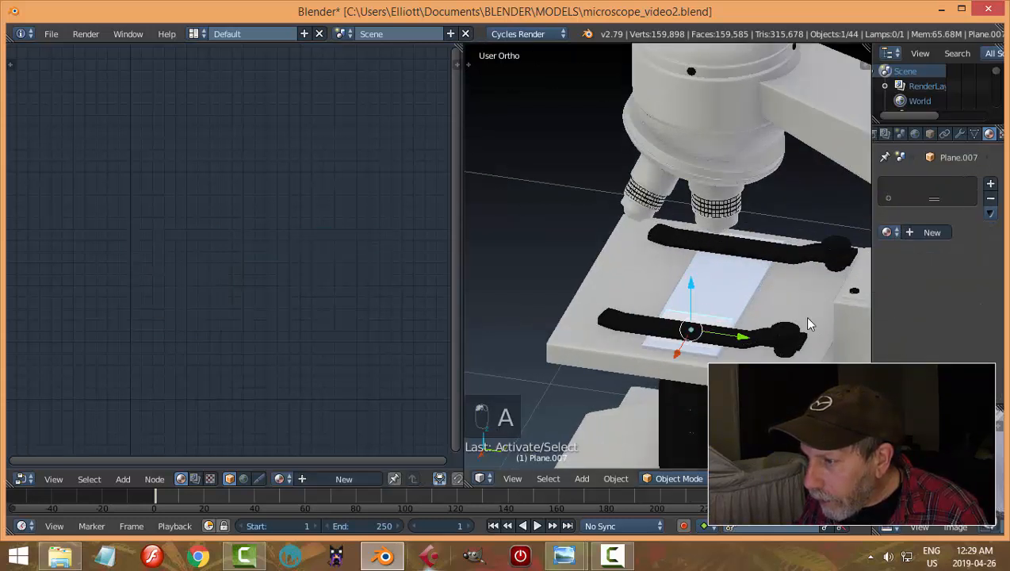
pyautogui.click(921, 233)
pyautogui.click(943, 339)
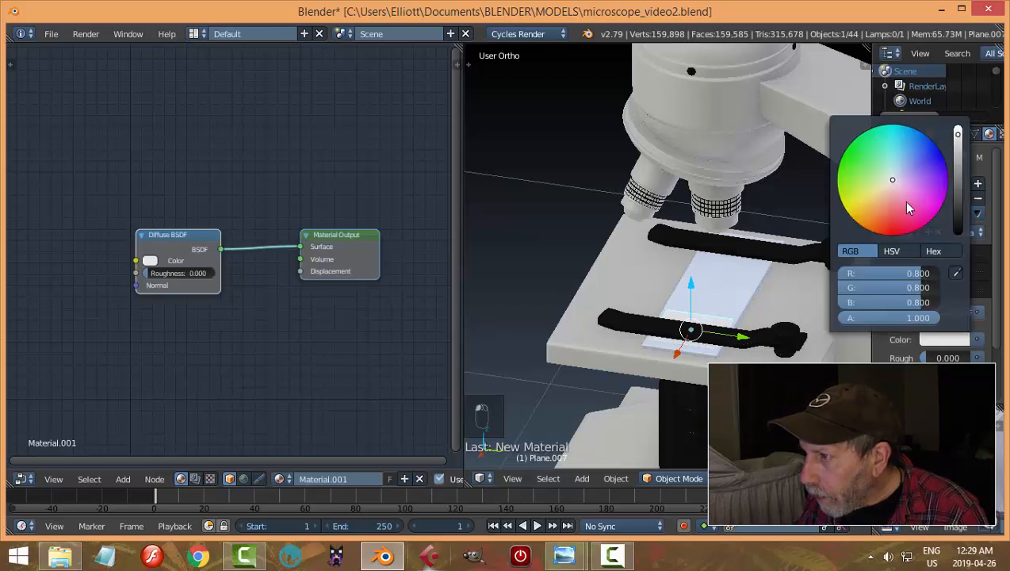
pyautogui.moveTo(892, 180); pyautogui.dragTo(886, 181)
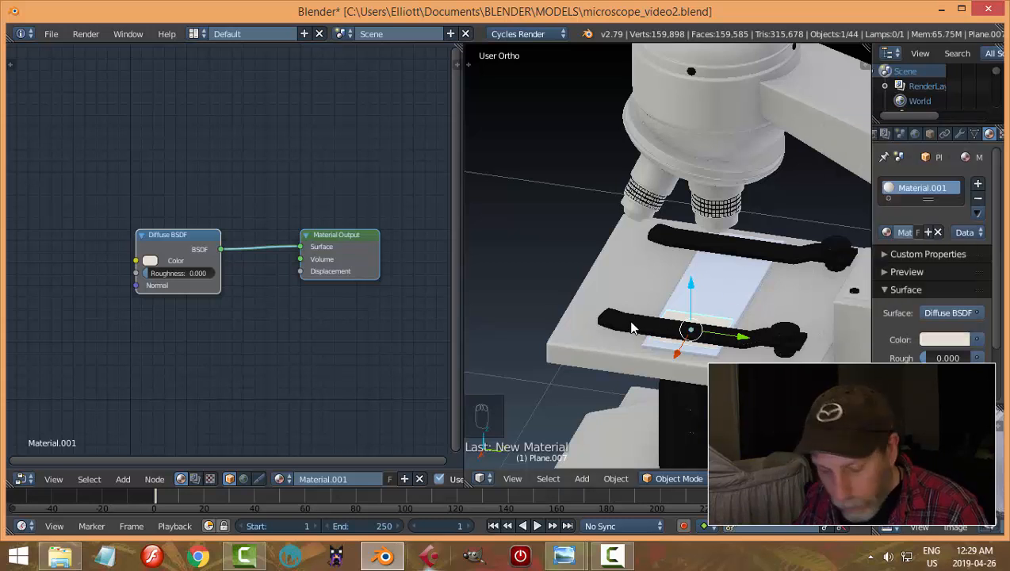
pyautogui.press('a')
pyautogui.hotkey('ctrl', 's')
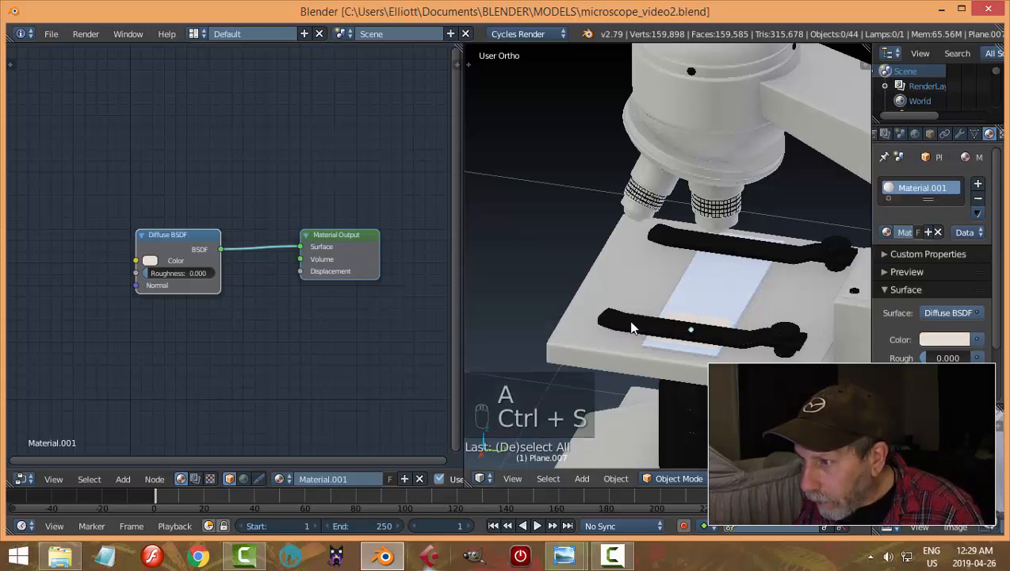
# Step: Preview the microscope from the camera in a maximized rendered view, then restore the solid view and the layout
pyautogui.press('KP_0')
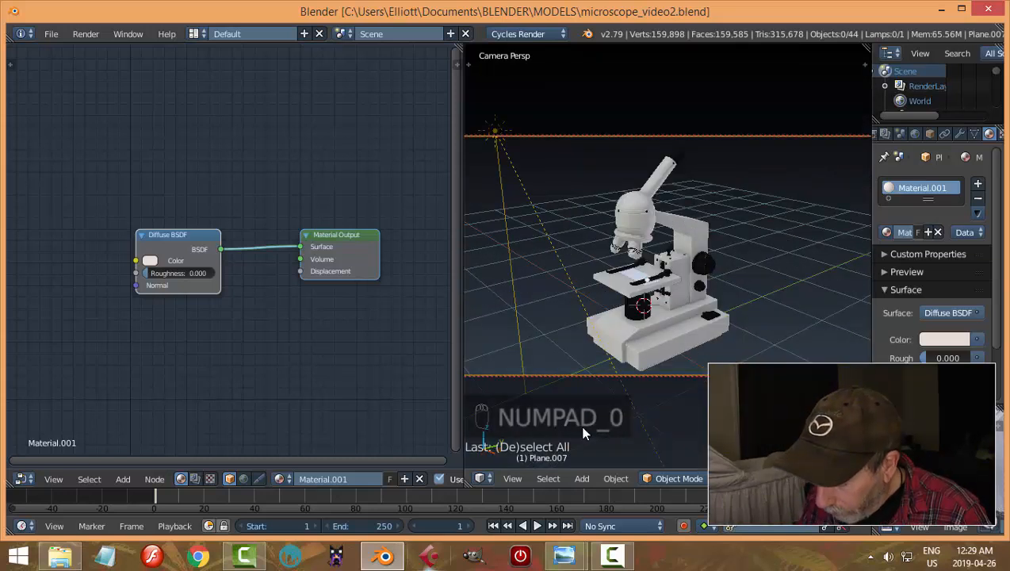
pyautogui.hotkey('ctrl', 'Up')
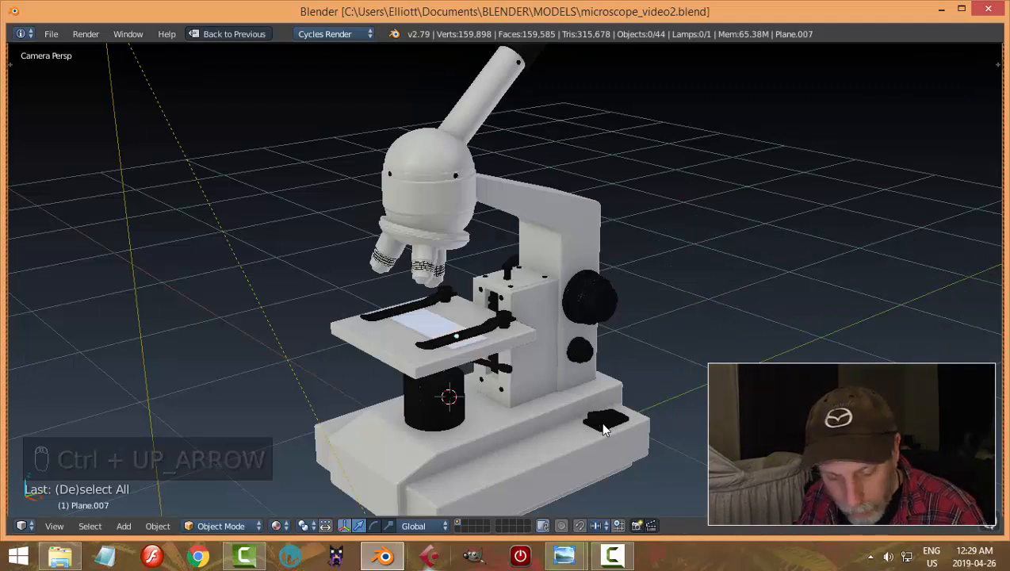
pyautogui.hotkey('shift', 'z')
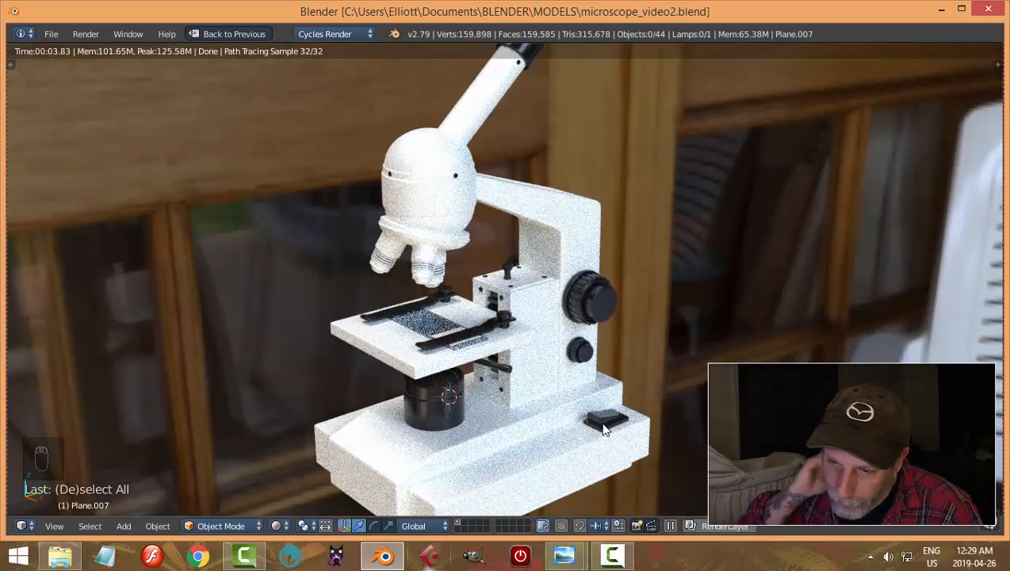
pyautogui.hotkey('shift', 'z')
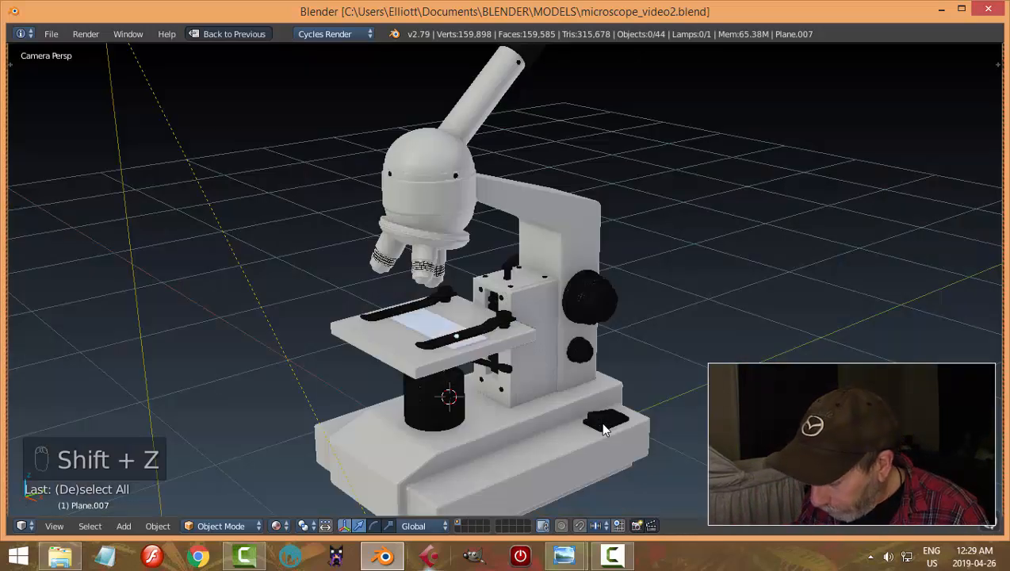
pyautogui.hotkey('ctrl', 'Down')
# Step: Turn off the world environment's camera visibility and render the maximized camera view
pyautogui.click(915, 133)
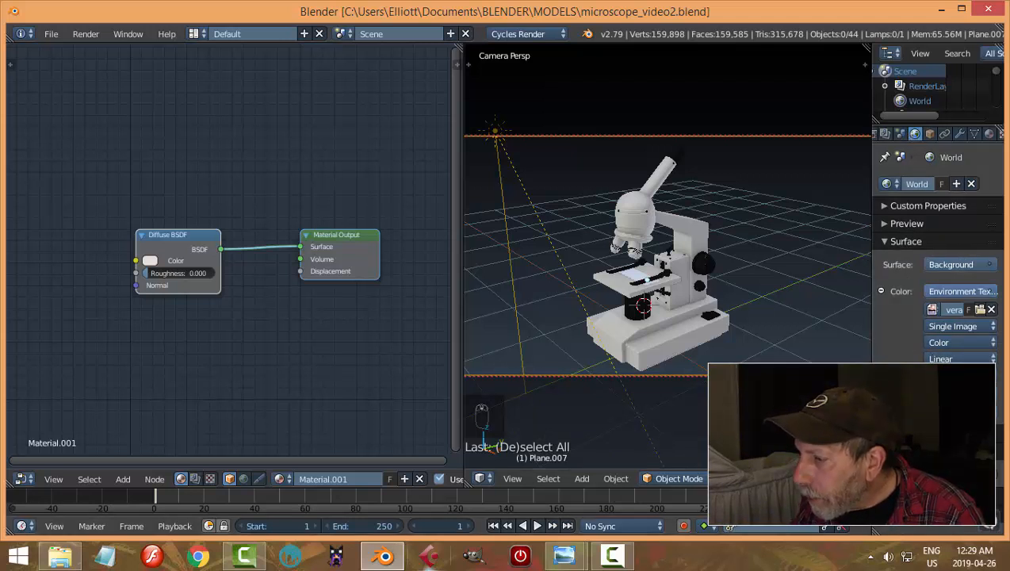
pyautogui.click(887, 525)
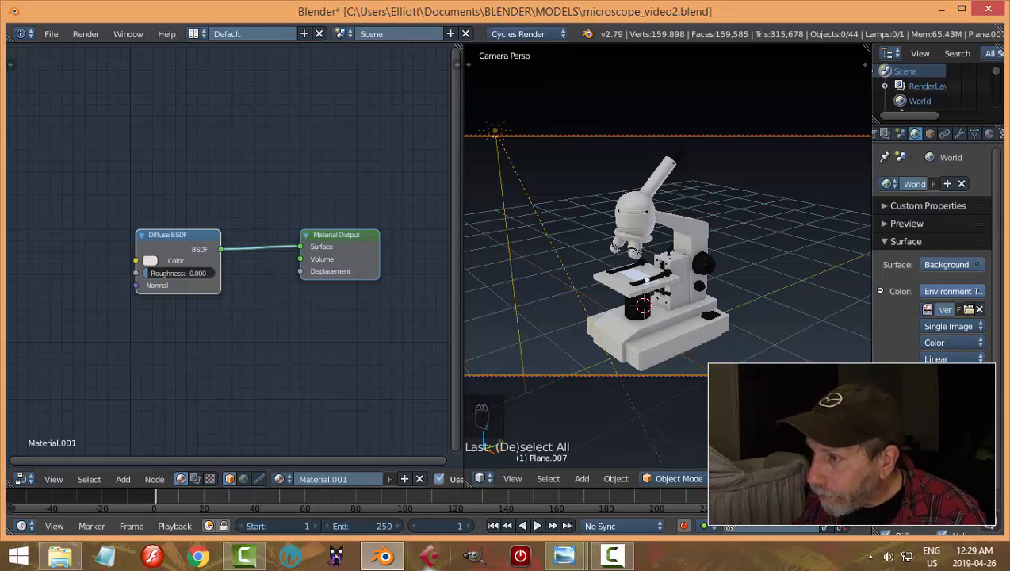
pyautogui.hotkey('ctrl', 'Up')
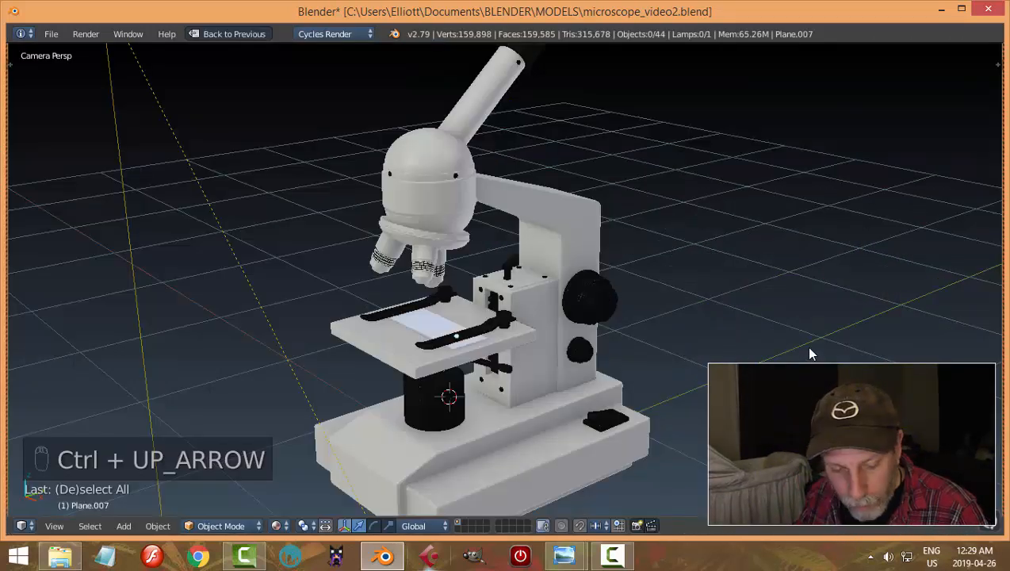
pyautogui.hotkey('shift', 'z')
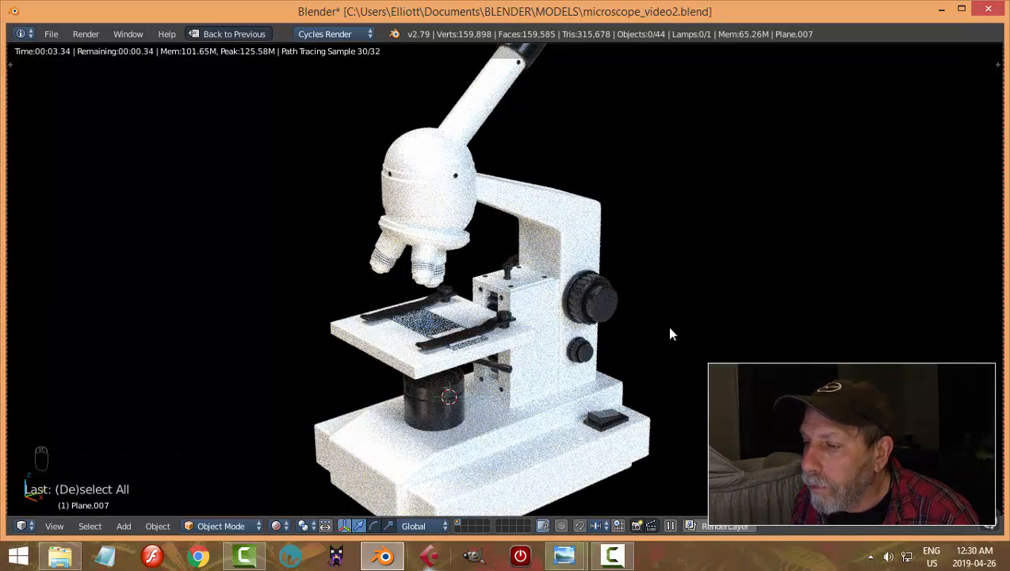
# Step: Examine the rendered microscope from its other side and return to the solid view in the normal layout
pyautogui.scroll(-1, 669, 328)
pyautogui.moveTo(678, 329); pyautogui.dragTo(627, 339, button='middle')
pyautogui.scroll(-1, 671, 329)
pyautogui.scroll(1, 616, 347)
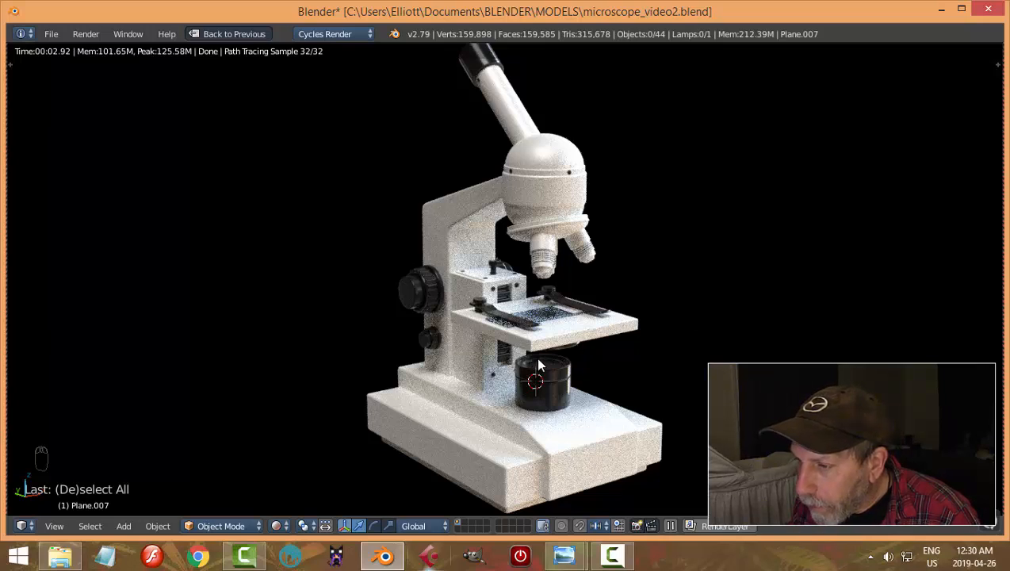
pyautogui.hotkey('shift', 'z')
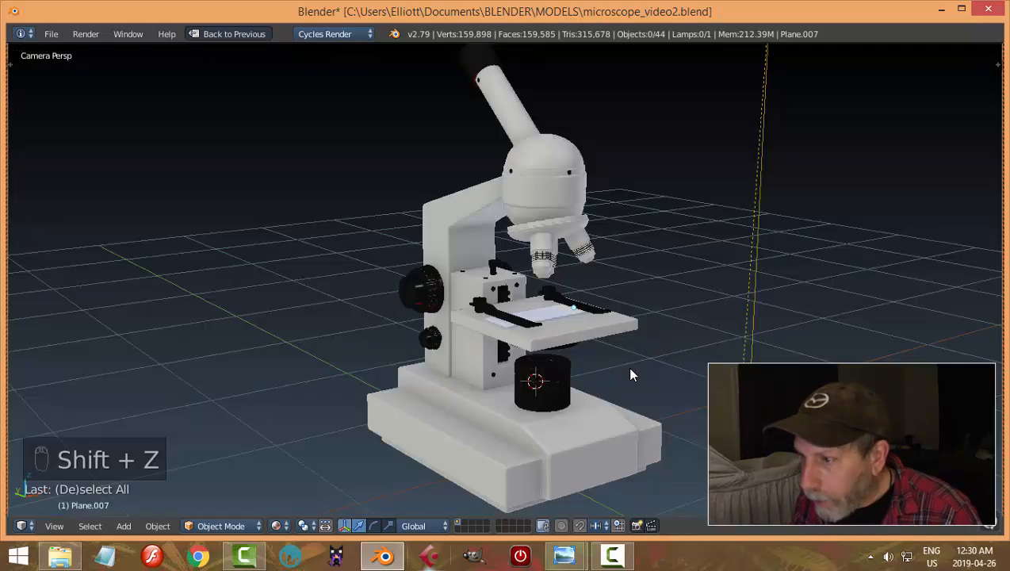
pyautogui.hotkey('ctrl', 'Down')
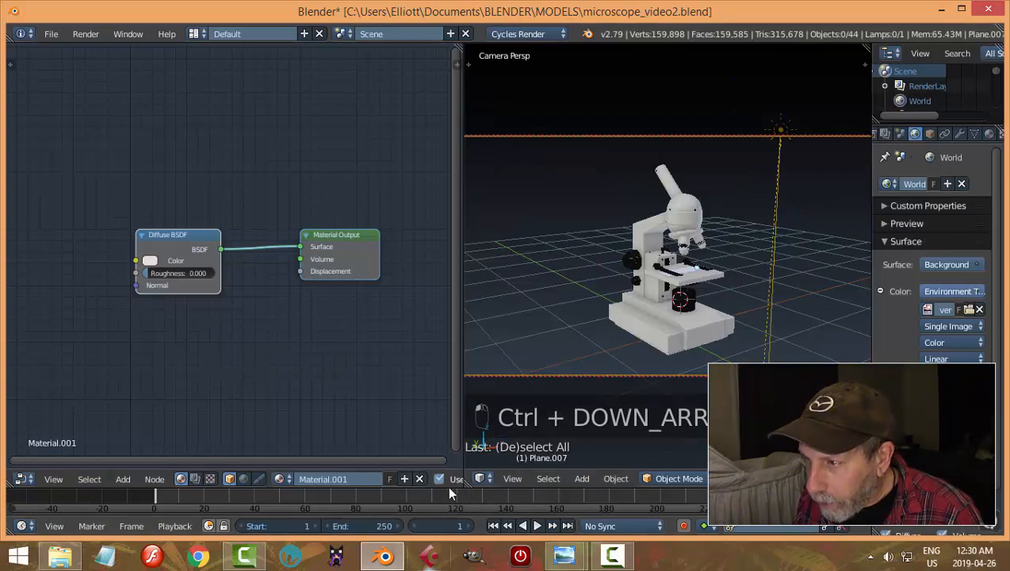
# Step: Expand the 3D view over the node editor's area and leave the camera view
pyautogui.hotkey('ctrl', 'Up')
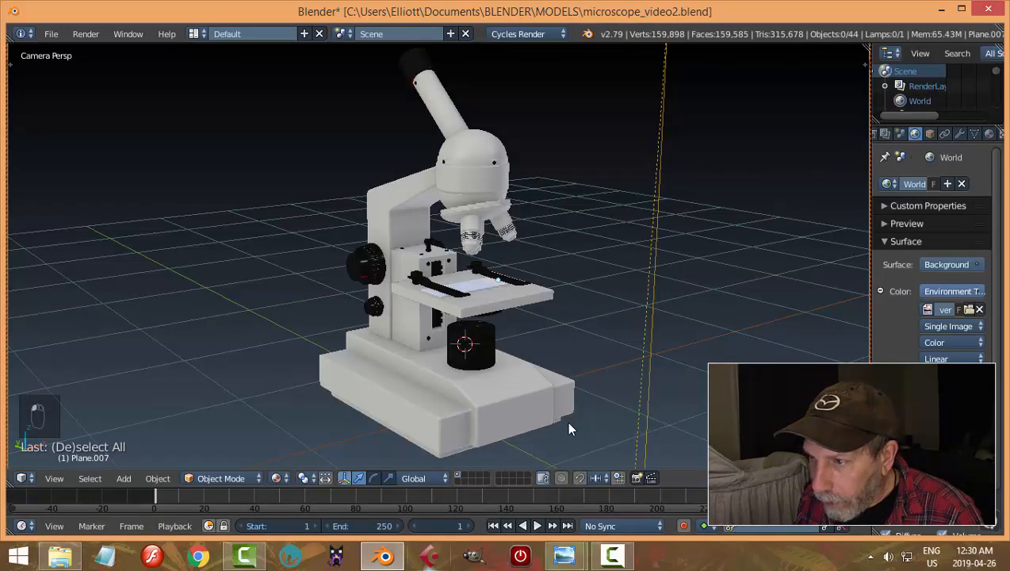
pyautogui.press('KP_0')
pyautogui.scroll(6, 422, 333)
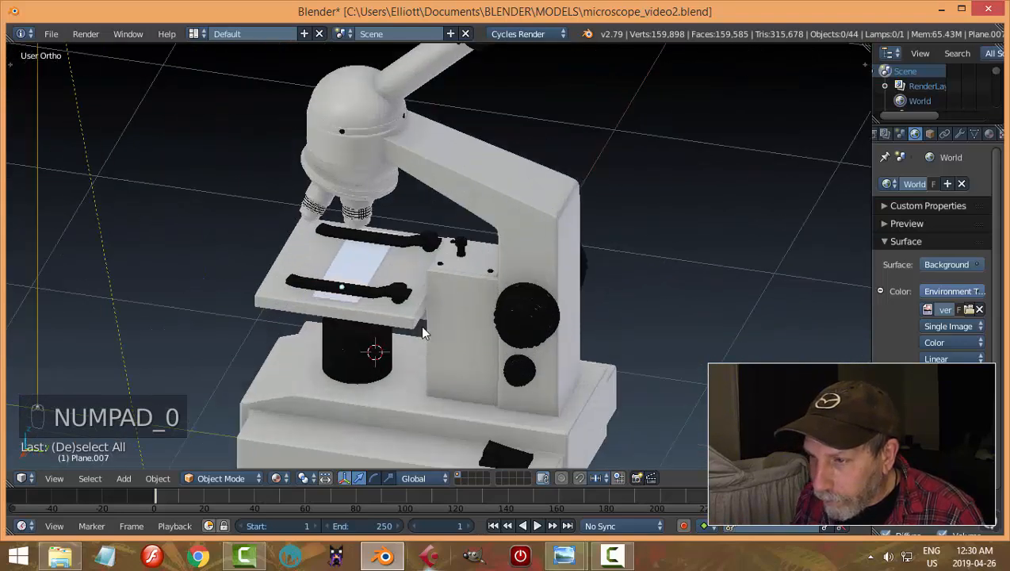
pyautogui.scroll(2, 422, 327)
pyautogui.moveTo(423, 326); pyautogui.dragTo(516, 313, button='middle')
pyautogui.scroll(2, 481, 356)
pyautogui.keyDown('shift'); pyautogui.moveTo(407, 376); pyautogui.dragTo(588, 238, button='middle'); pyautogui.keyUp('shift')
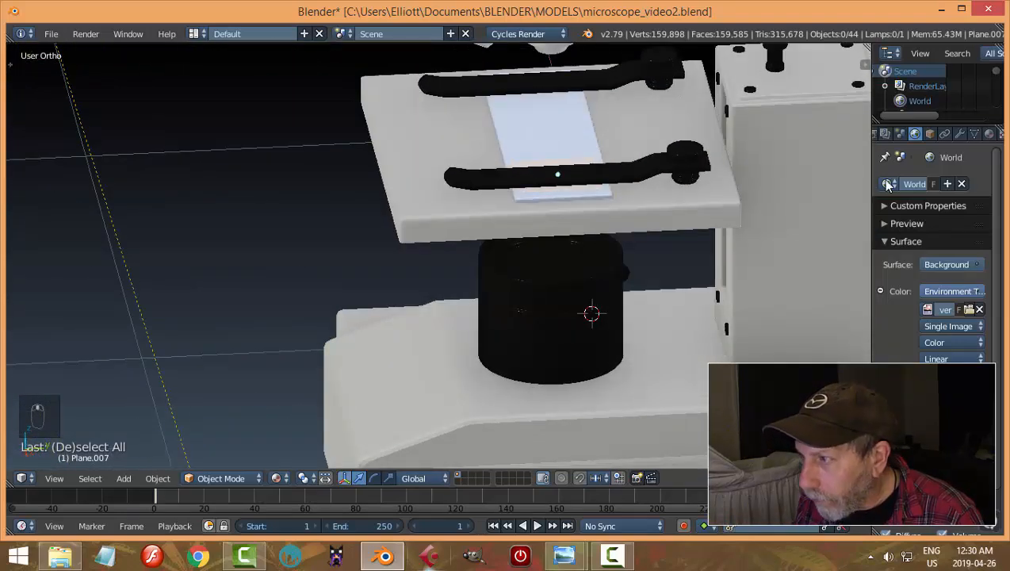
# Step: Add a second material slot to the small plate on the slide and create a new Emission material in it
pyautogui.click(990, 134)
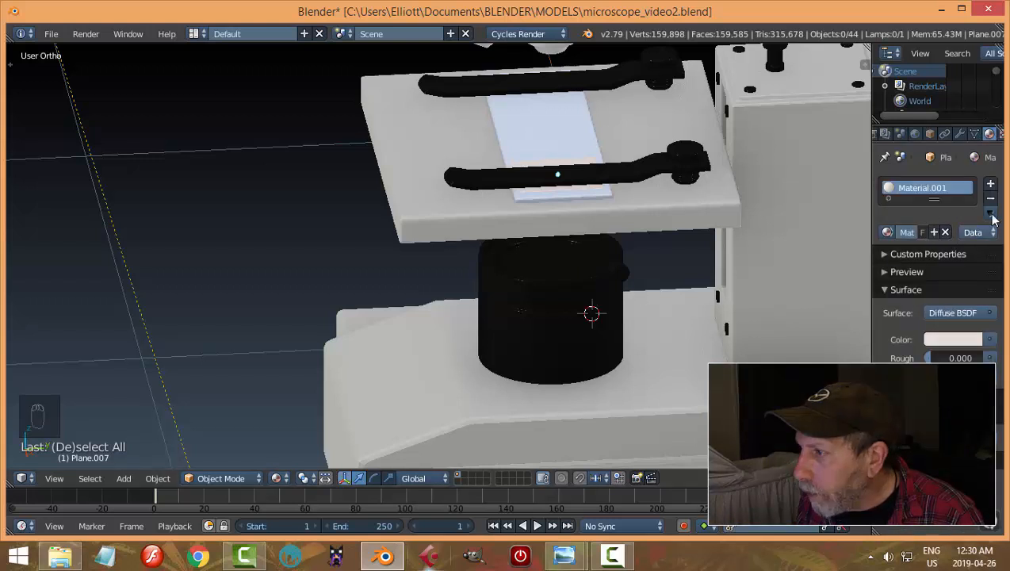
pyautogui.click(990, 184)
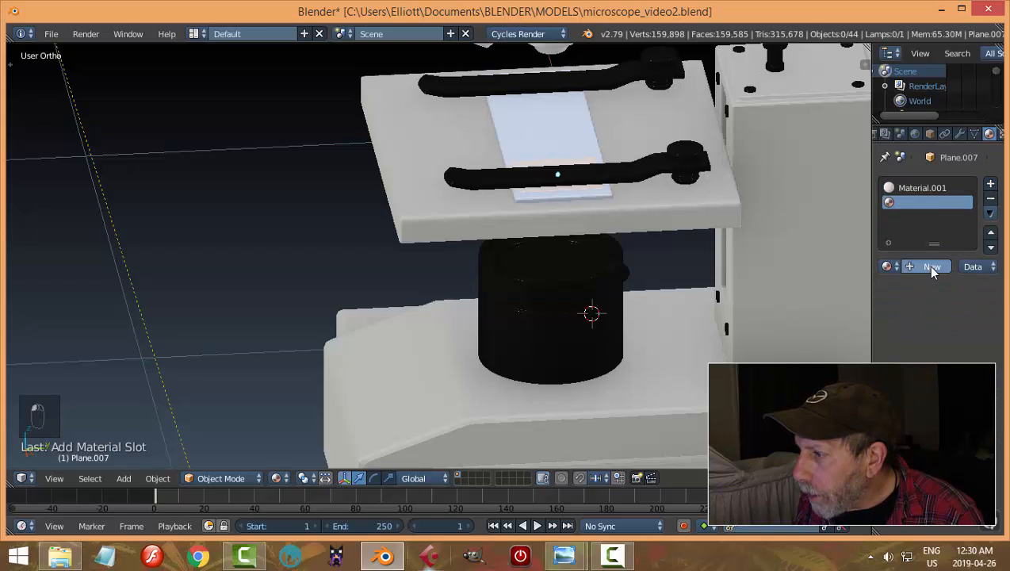
pyautogui.click(932, 268)
pyautogui.click(948, 346)
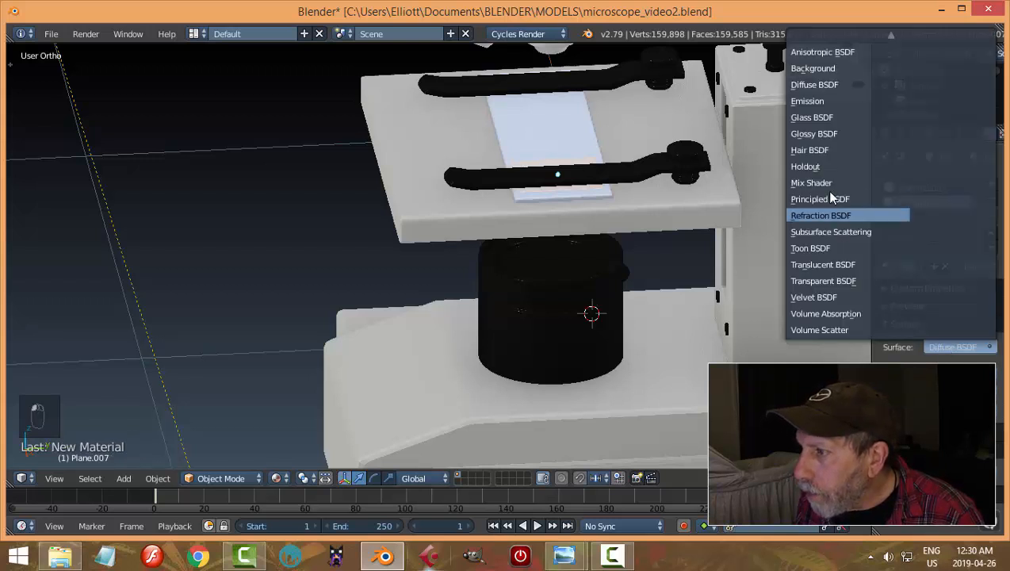
pyautogui.click(832, 102)
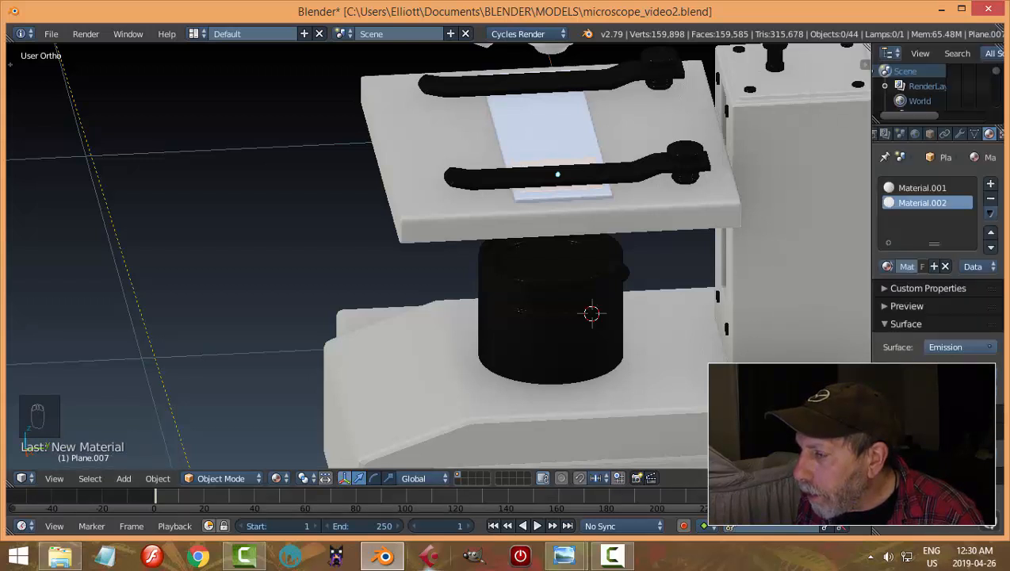
# Step: Open the black light housing's mesh in Edit Mode, circle-select the central faces of its top disc and grow the selection twice
pyautogui.rightClick(554, 272)
pyautogui.press('Tab')
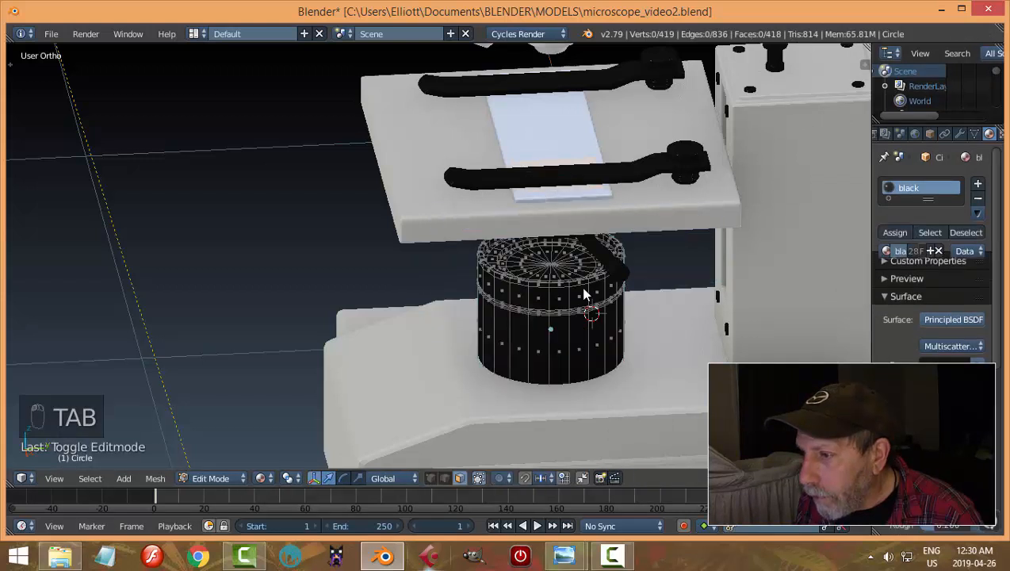
pyautogui.scroll(3, 574, 289)
pyautogui.hotkey('ctrl', 'Tab')
pyautogui.click(623, 274)
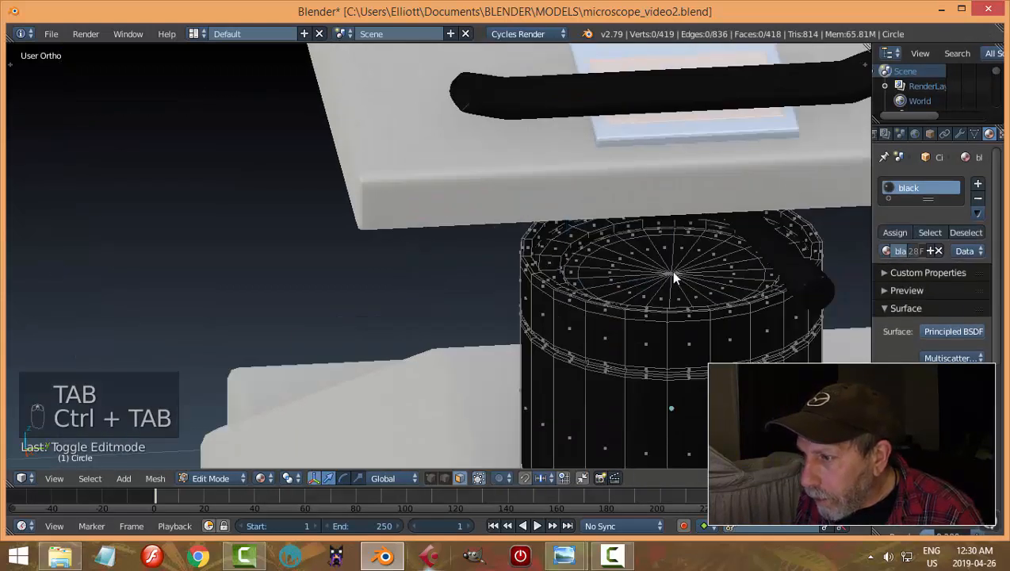
pyautogui.press('c')
pyautogui.click(669, 269)
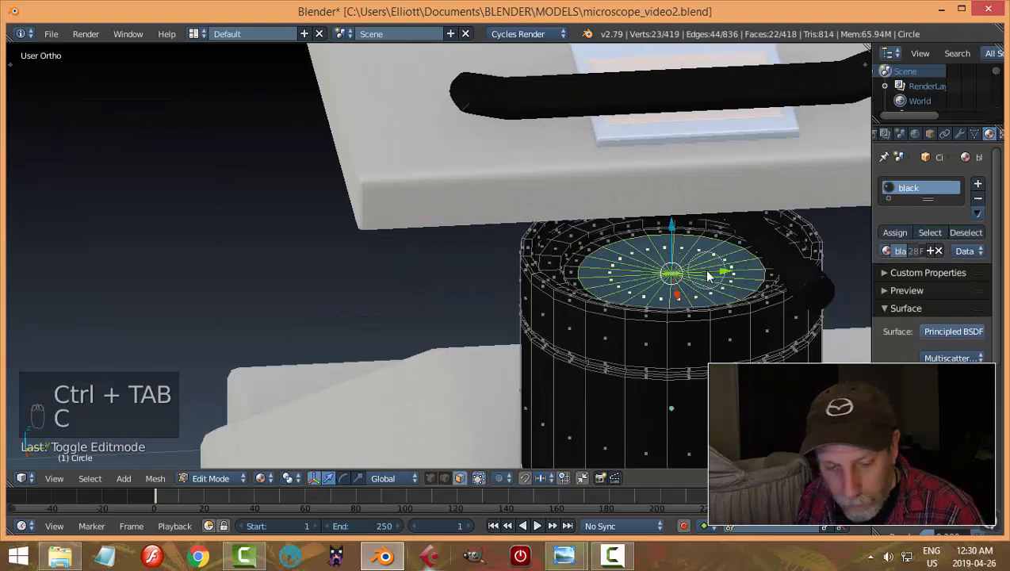
pyautogui.rightClick(703, 268)
pyautogui.press('ctrl+KP_Add')
pyautogui.press('ctrl+KP_Add')
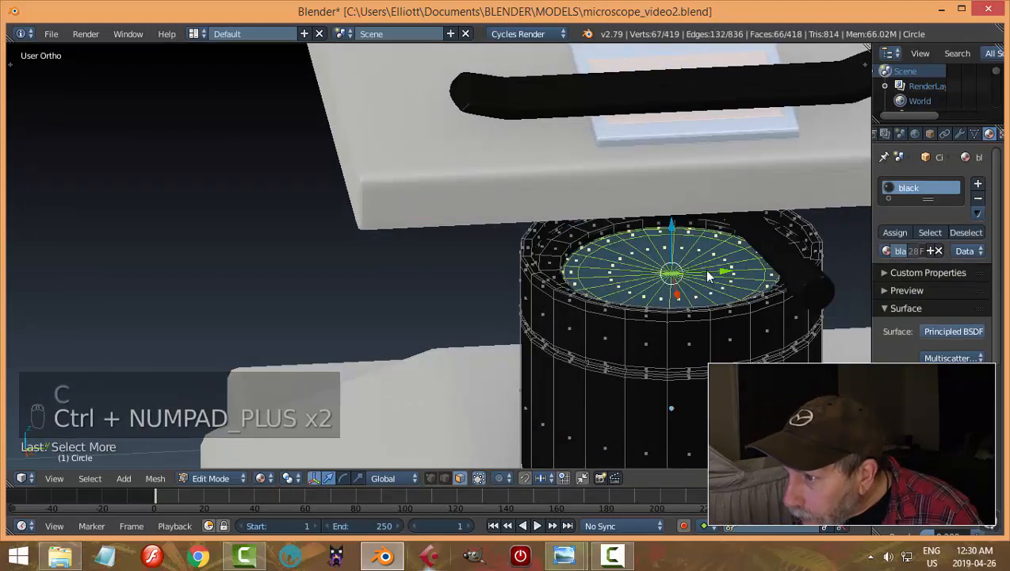
# Step: Add a second material slot with Material.002 to the light housing, assign it to the selected disc faces and return to Object Mode
pyautogui.click(978, 186)
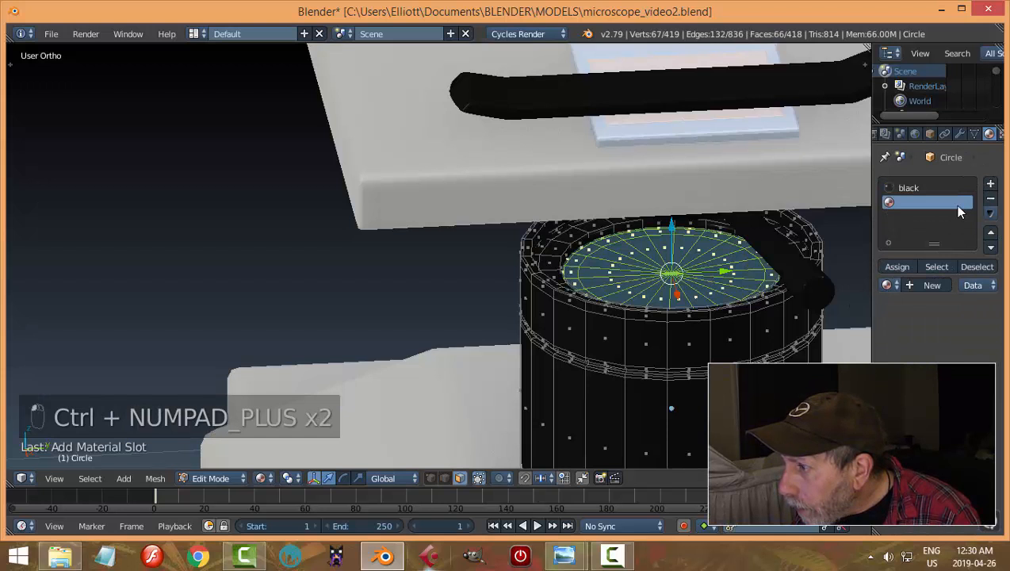
pyautogui.click(889, 285)
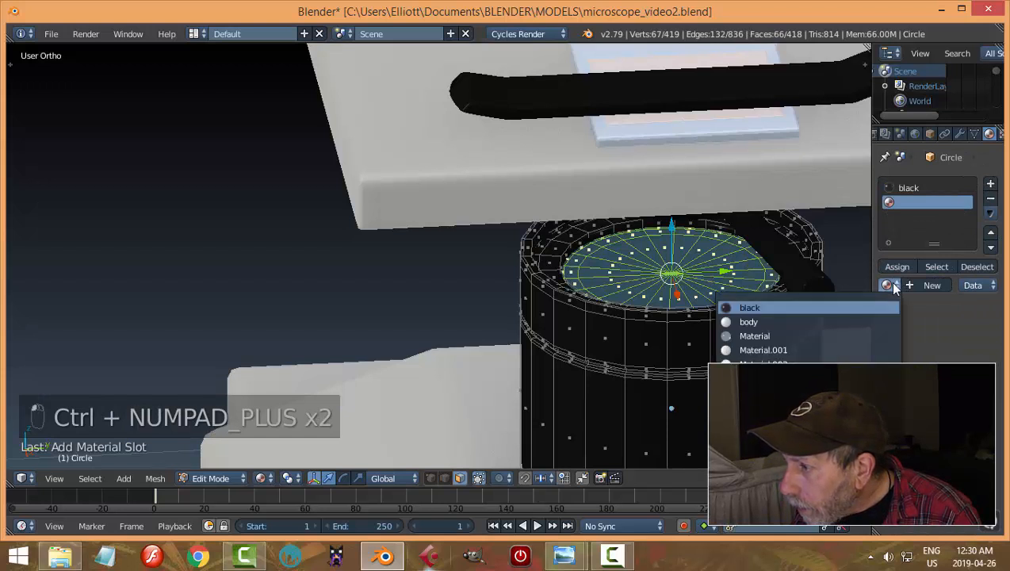
pyautogui.click(792, 364)
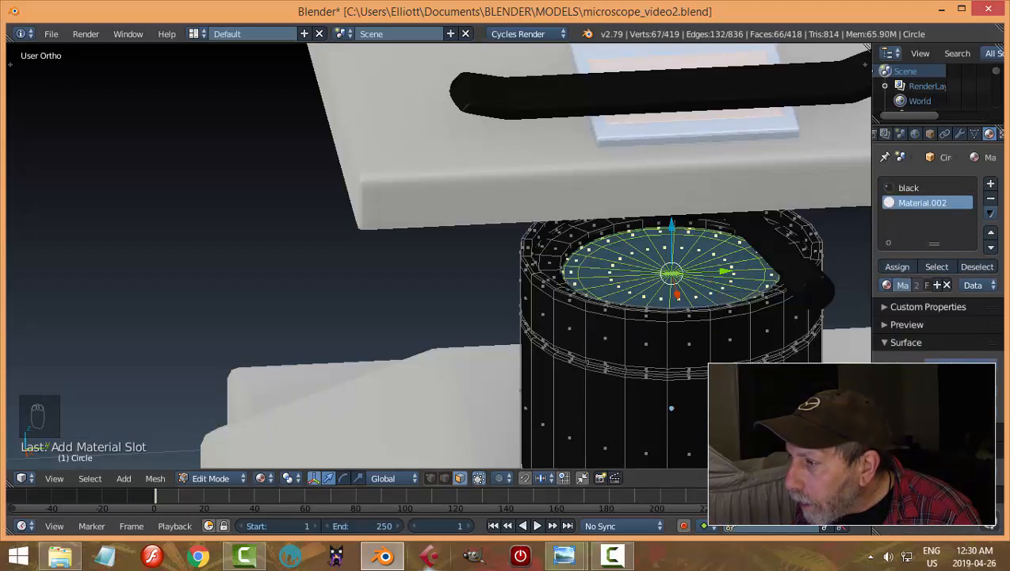
pyautogui.click(899, 268)
pyautogui.press('a')
pyautogui.press('Tab')
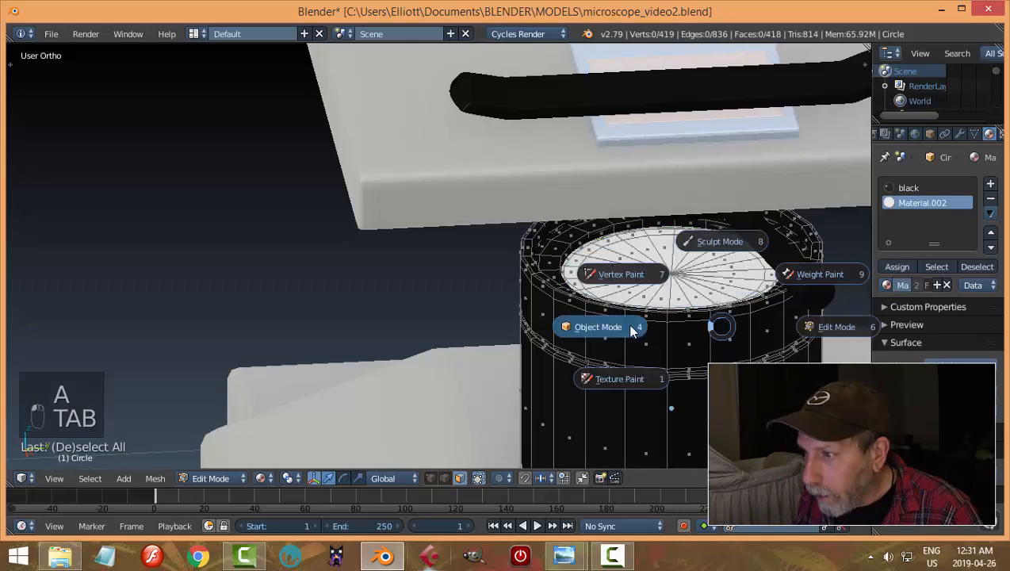
pyautogui.click(632, 327)
# Step: Tint the disc's emission colour pale blue (R 0.685, G 0.728, B 0.800) and check it in the rendered view
pyautogui.hotkey('shift', 'z')
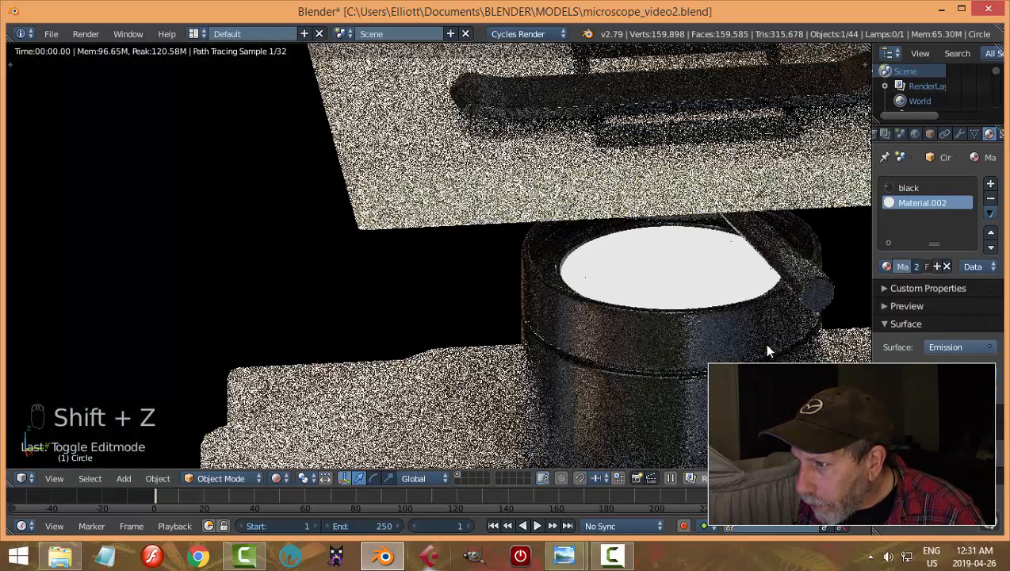
pyautogui.hotkey('shift', 'z')
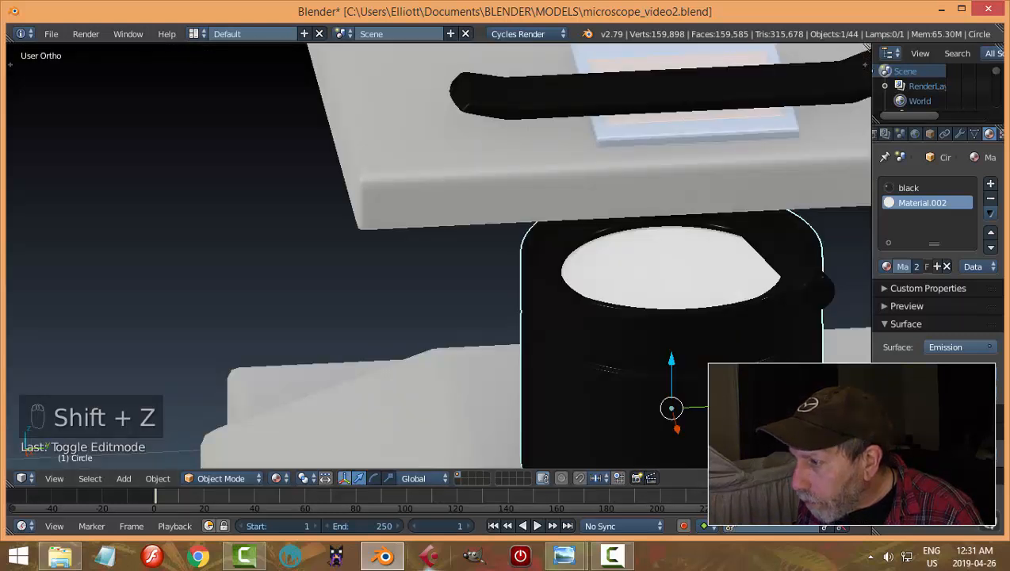
pyautogui.click(935, 371)
pyautogui.click(906, 213)
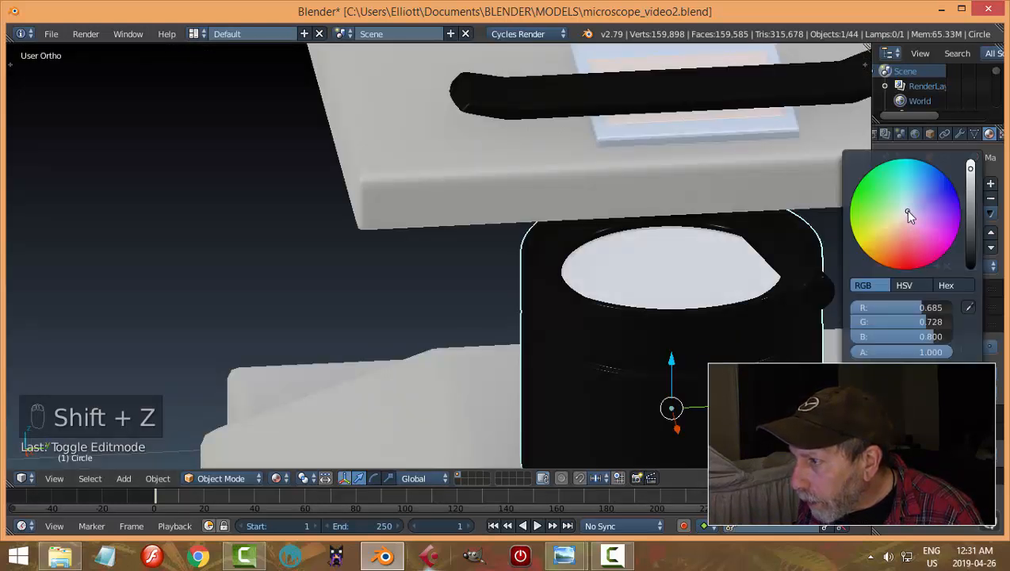
pyautogui.hotkey('shift', 'z')
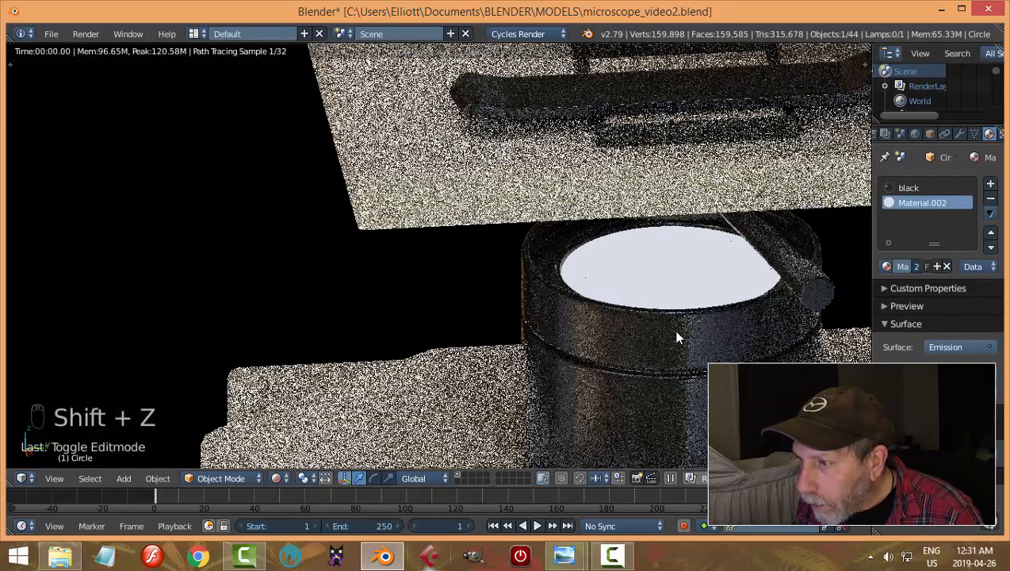
pyautogui.hotkey('shift', 'z')
# Step: Open the mesh of one angled objective on the nosepiece in Edit Mode with face selection
pyautogui.moveTo(642, 332); pyautogui.dragTo(659, 305, button='middle')
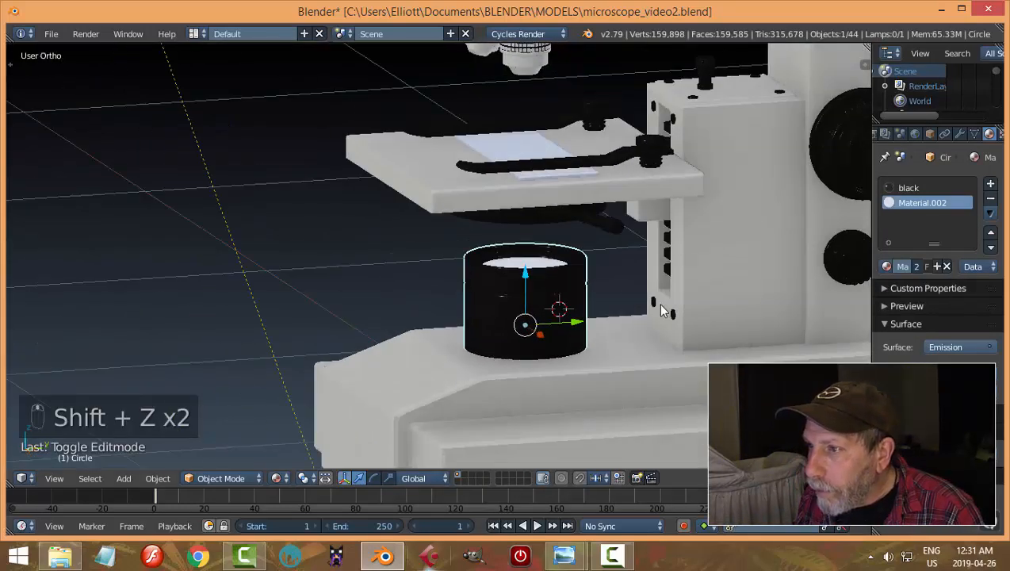
pyautogui.scroll(-3, 611, 262)
pyautogui.keyDown('shift'); pyautogui.moveTo(562, 248); pyautogui.dragTo(510, 316, button='middle'); pyautogui.keyUp('shift')
pyautogui.scroll(6, 609, 306)
pyautogui.scroll(3, 511, 315)
pyautogui.keyDown('shift'); pyautogui.moveTo(807, 332); pyautogui.dragTo(505, 315, button='middle'); pyautogui.keyUp('shift')
pyautogui.scroll(2, 505, 316)
pyautogui.moveTo(638, 339); pyautogui.dragTo(628, 317, button='middle')
pyautogui.rightClick(628, 323)
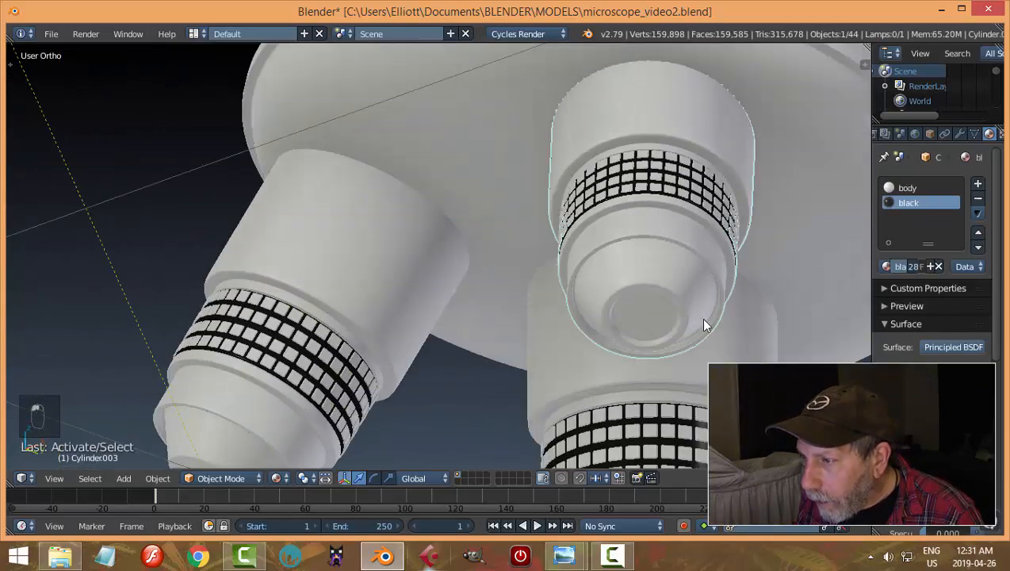
pyautogui.press('Tab')
pyautogui.scroll(2, 666, 326)
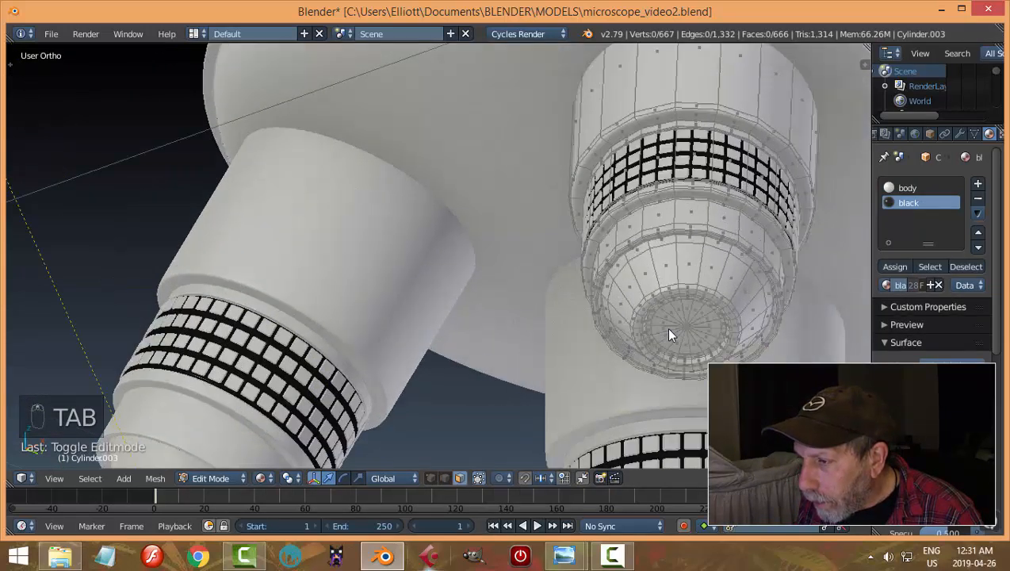
pyautogui.scroll(2, 606, 291)
pyautogui.hotkey('ctrl', 'Tab')
pyautogui.click(611, 293)
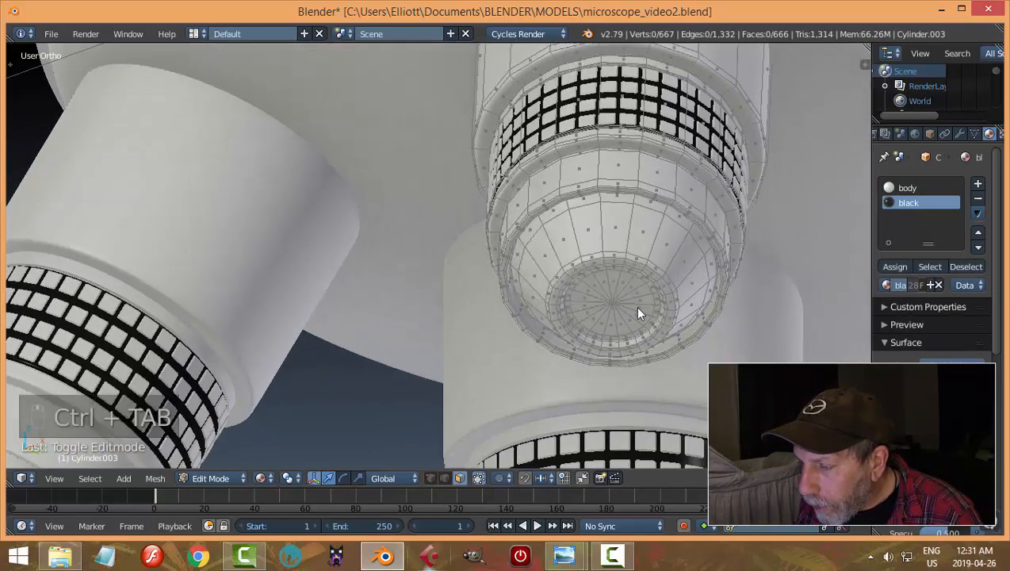
# Step: Circle-select the central faces of the objective's lens tip, grow the selection twice and shrink it once
pyautogui.scroll(4, 626, 309)
pyautogui.press('c')
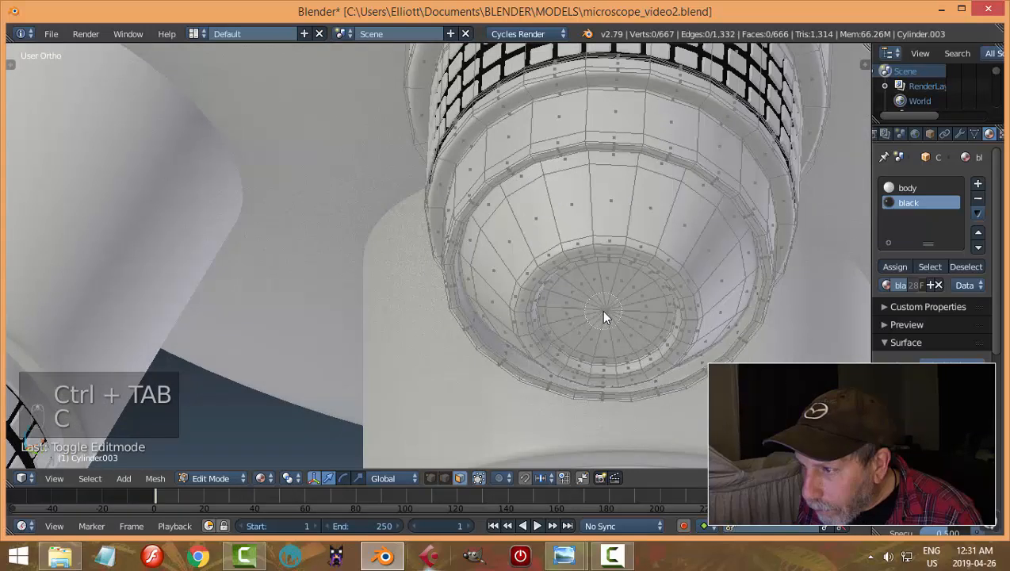
pyautogui.click(600, 309)
pyautogui.rightClick(674, 311)
pyautogui.scroll(3, 674, 323)
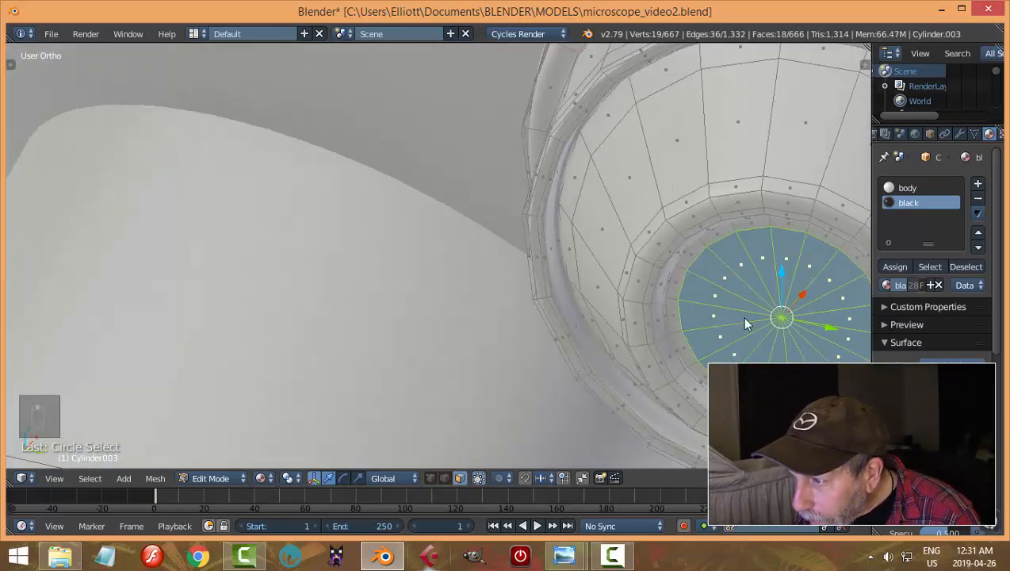
pyautogui.keyDown('shift'); pyautogui.moveTo(741, 316); pyautogui.dragTo(573, 302, button='middle'); pyautogui.keyUp('shift')
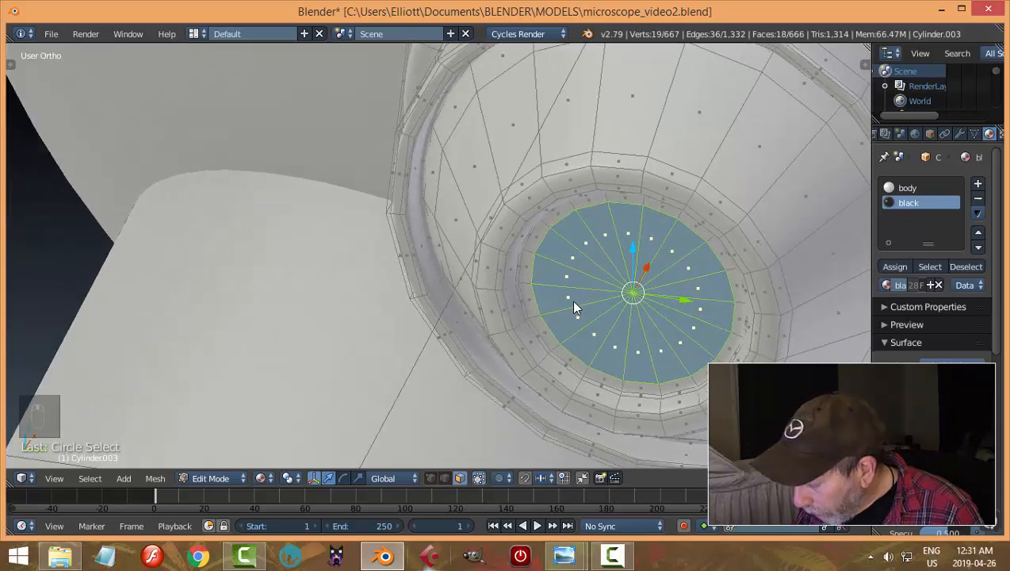
pyautogui.press('ctrl+KP_Add')
pyautogui.press('ctrl+KP_Add')
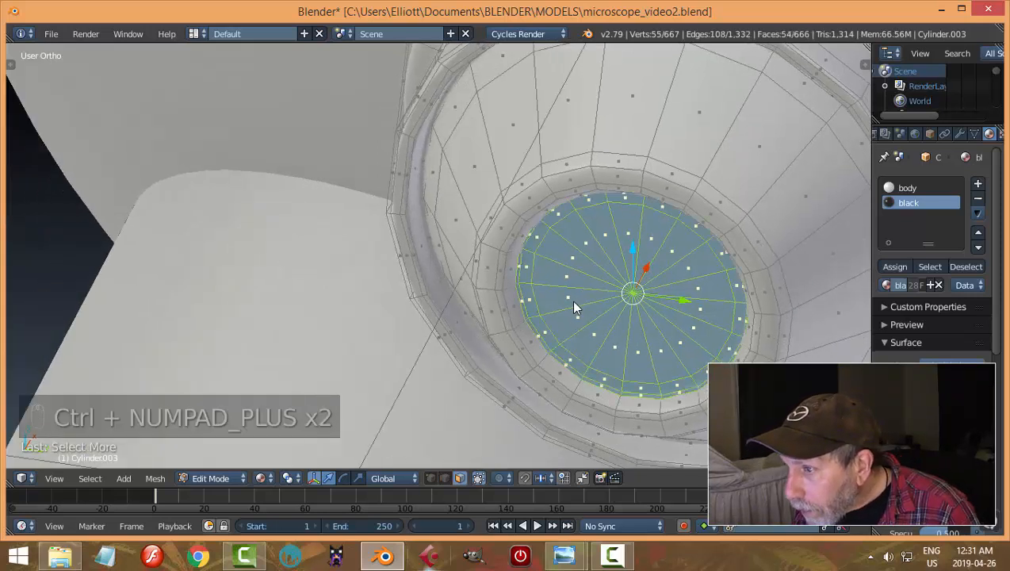
pyautogui.press('ctrl+KP_Subtract')
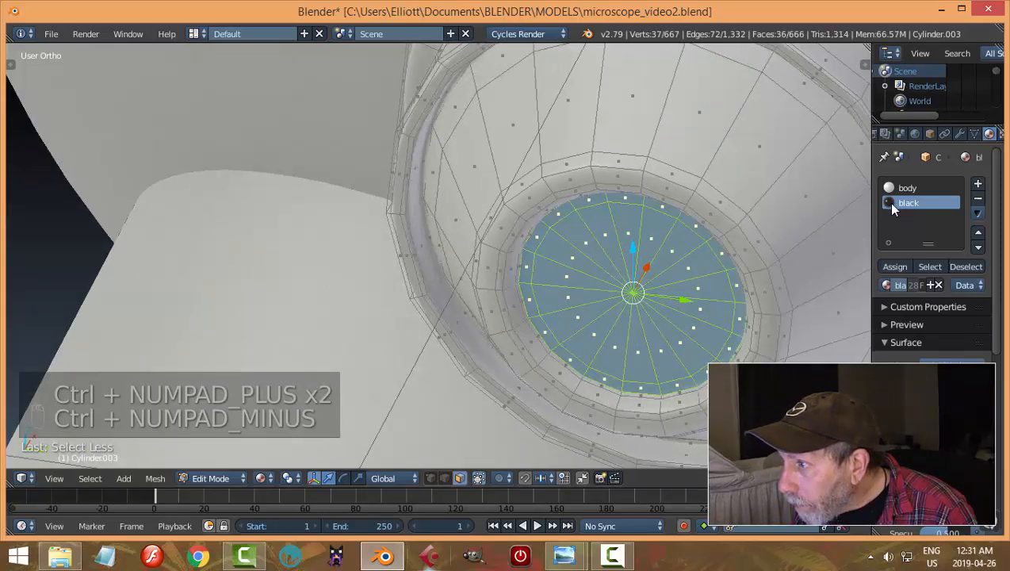
# Step: Add a third material slot to the objective, use Material.002 in it and rename that material light
pyautogui.click(977, 183)
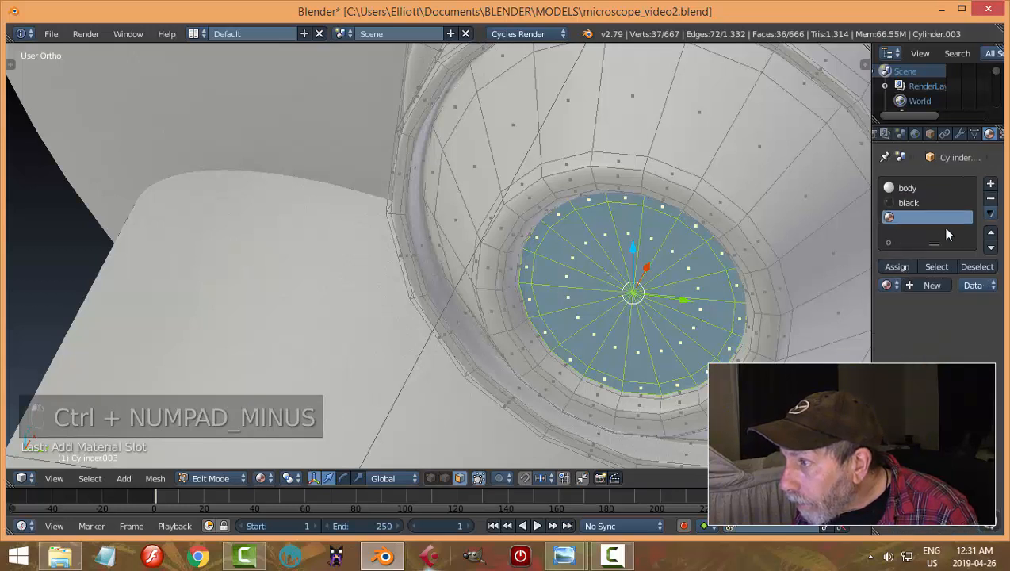
pyautogui.click(887, 285)
pyautogui.click(814, 351)
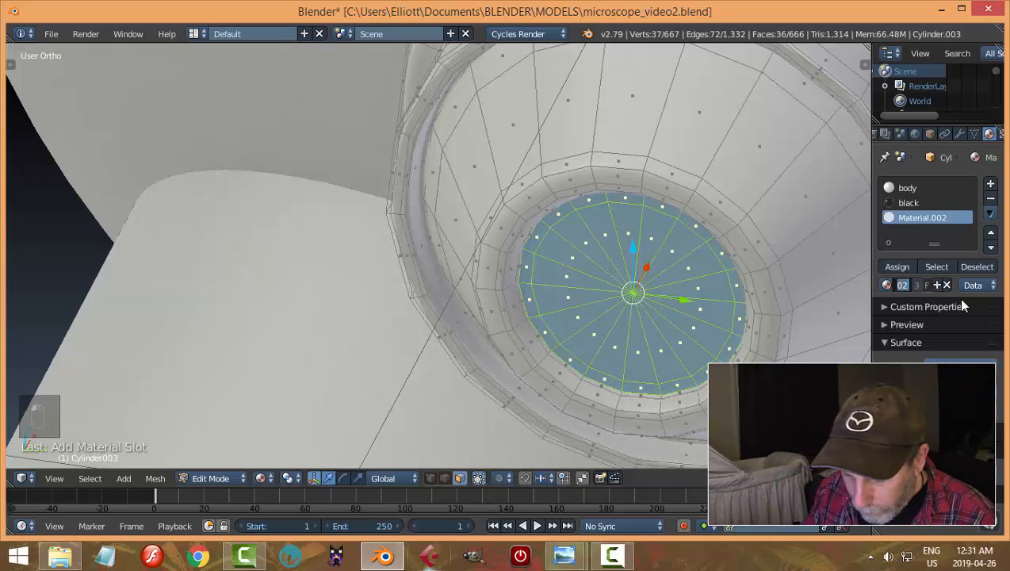
pyautogui.write('light')
pyautogui.press('Return')
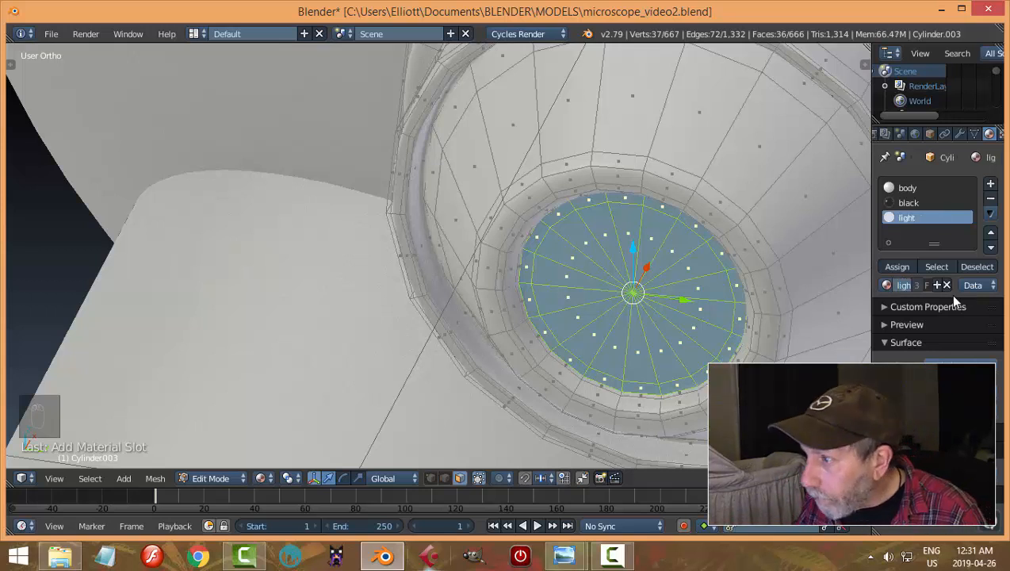
# Step: Assign the light material to the selected lens faces, deselect everything and return to Object Mode
pyautogui.click(898, 267)
pyautogui.press('a')
pyautogui.press('Tab')
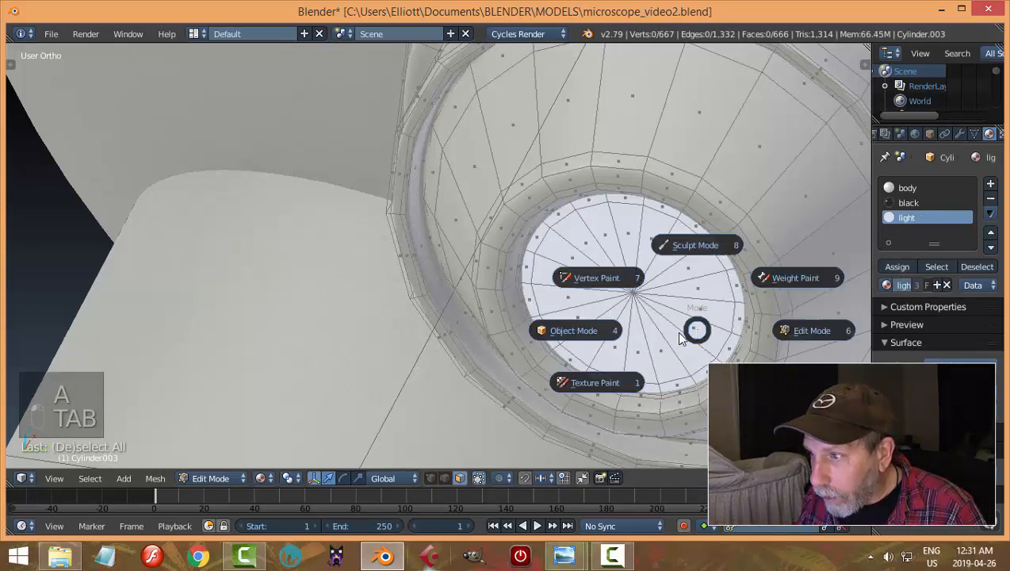
pyautogui.click(606, 331)
# Step: Select the other angled objective on the nosepiece and open its mesh in Edit Mode
pyautogui.scroll(-8, 735, 315)
pyautogui.moveTo(643, 307); pyautogui.dragTo(520, 316, button='middle')
pyautogui.scroll(5, 520, 321)
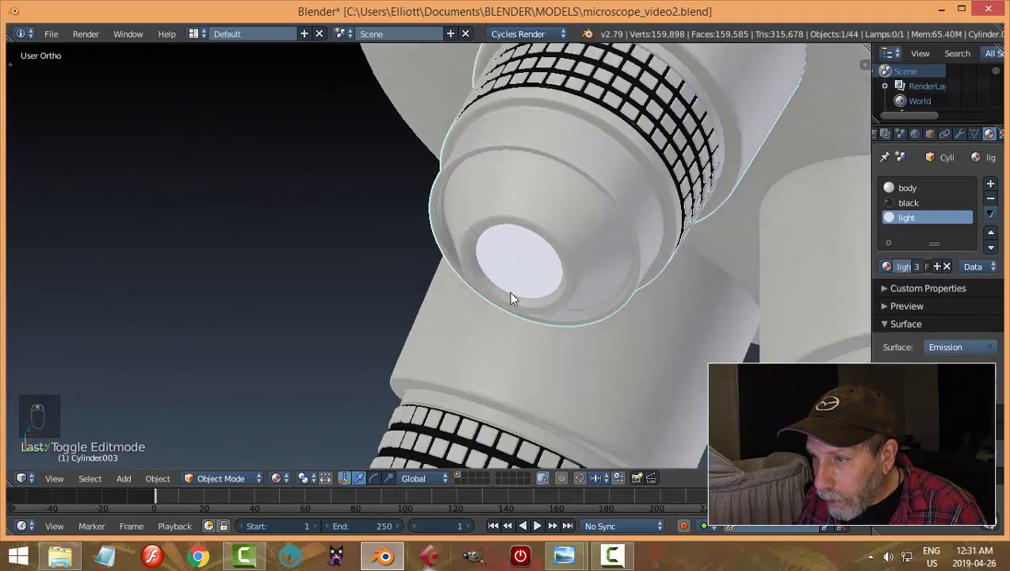
pyautogui.scroll(3, 555, 251)
pyautogui.moveTo(554, 250); pyautogui.dragTo(520, 265, button='middle')
pyautogui.scroll(-4, 520, 266)
pyautogui.scroll(-5, 654, 304)
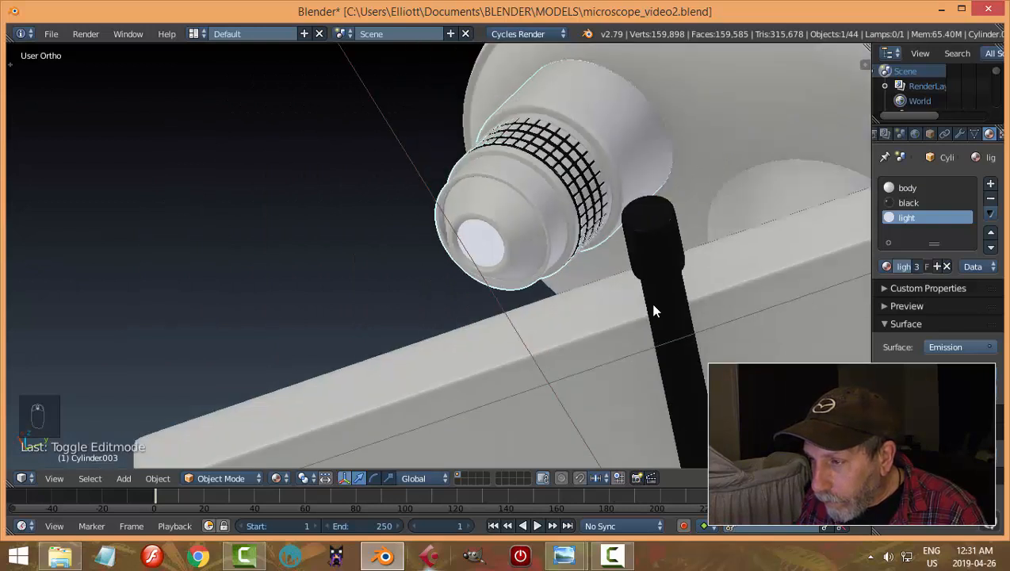
pyautogui.moveTo(650, 306); pyautogui.dragTo(670, 339, button='middle')
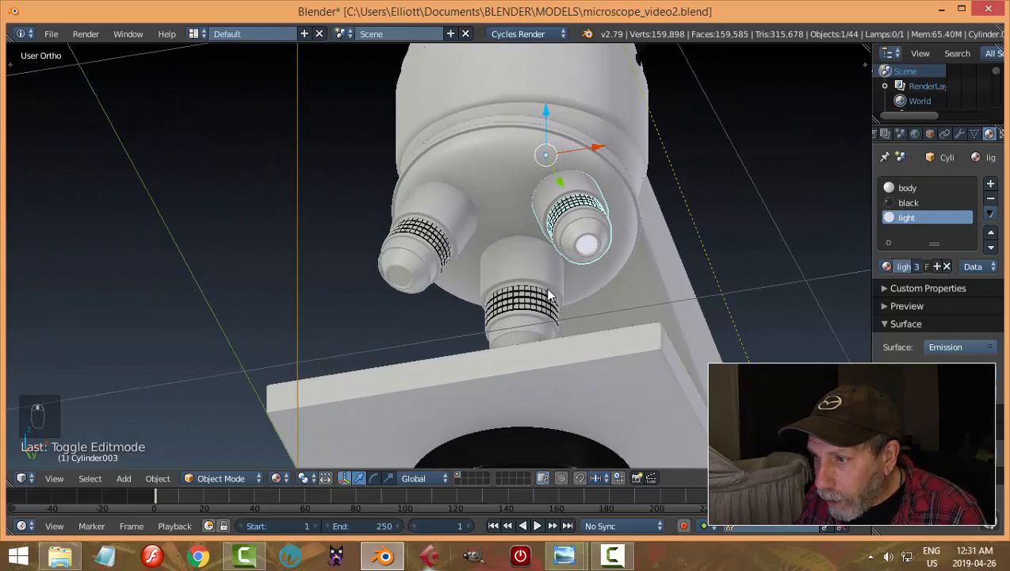
pyautogui.moveTo(548, 290); pyautogui.dragTo(656, 377, button='middle')
pyautogui.scroll(3, 653, 367)
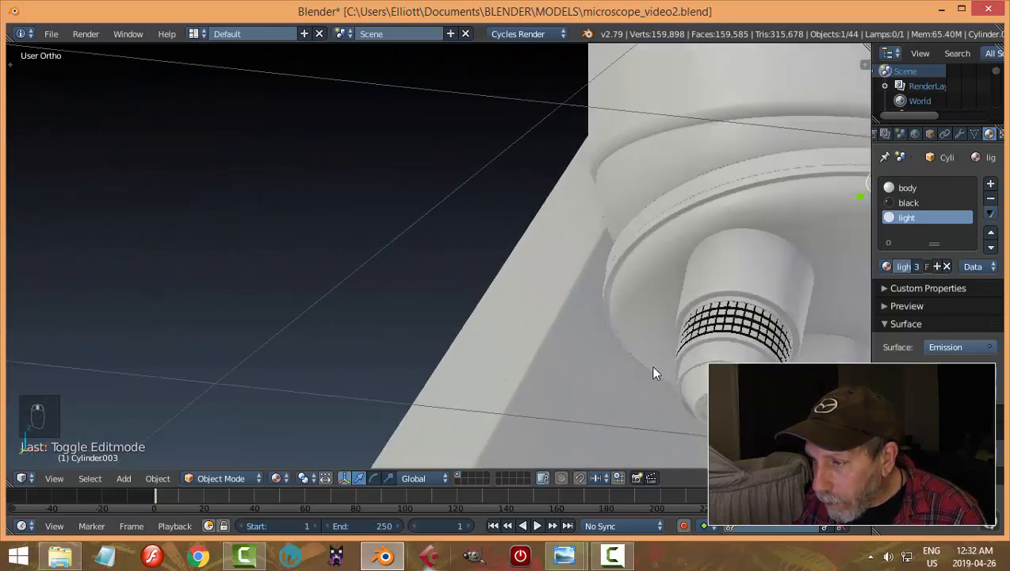
pyautogui.keyDown('shift'); pyautogui.moveTo(734, 391); pyautogui.dragTo(677, 309, button='middle'); pyautogui.keyUp('shift')
pyautogui.click(677, 309)
pyautogui.press('Tab')
pyautogui.click(691, 348)
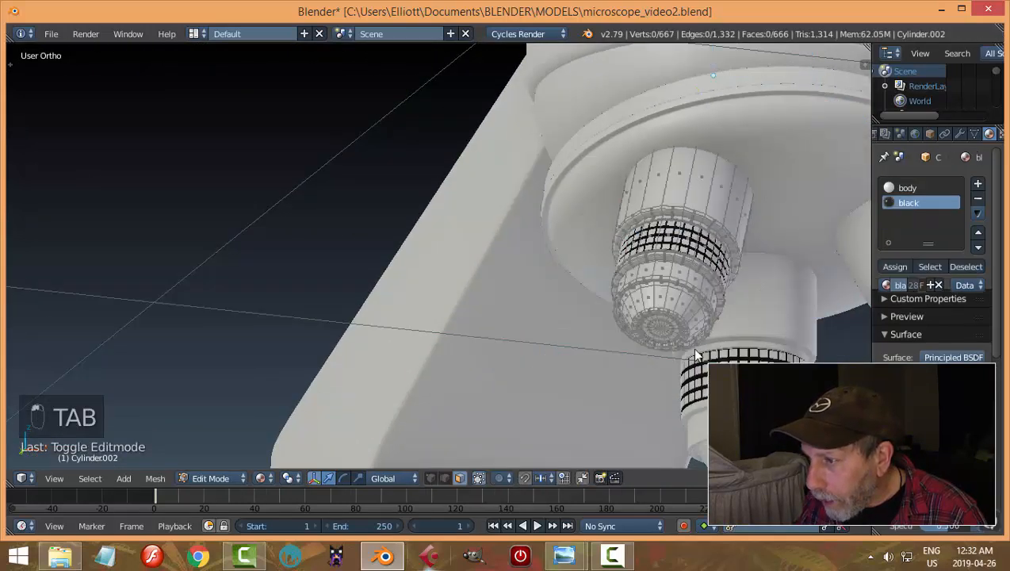
# Step: Circle-select the central lens faces at this second objective's tip, grow the selection twice and shrink it once
pyautogui.scroll(3, 713, 348)
pyautogui.moveTo(767, 356); pyautogui.dragTo(412, 304, button='middle')
pyautogui.scroll(3, 410, 302)
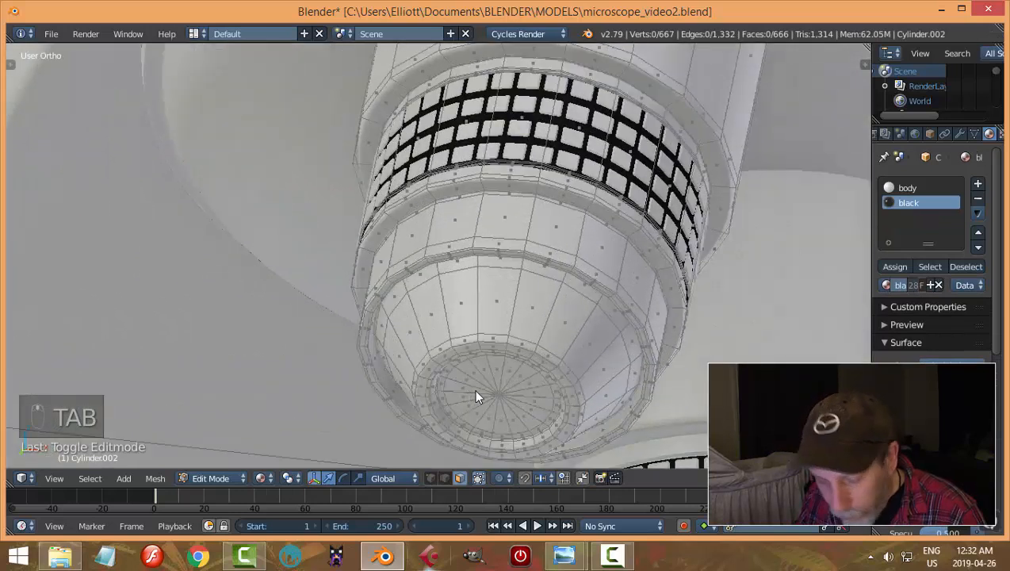
pyautogui.press('c')
pyautogui.click(487, 393)
pyautogui.rightClick(552, 401)
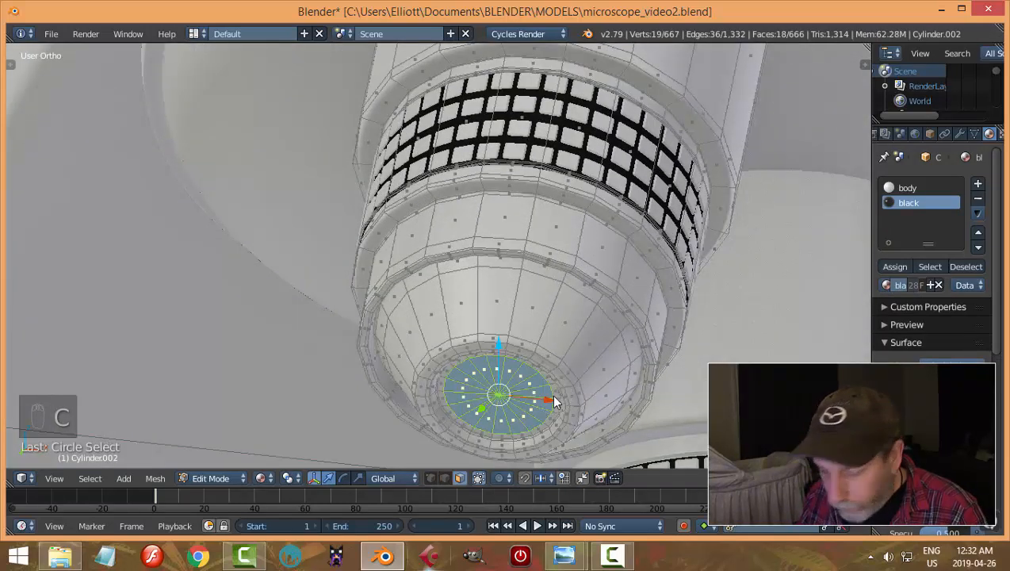
pyautogui.press('ctrl+KP_Add')
pyautogui.press('ctrl+KP_Add')
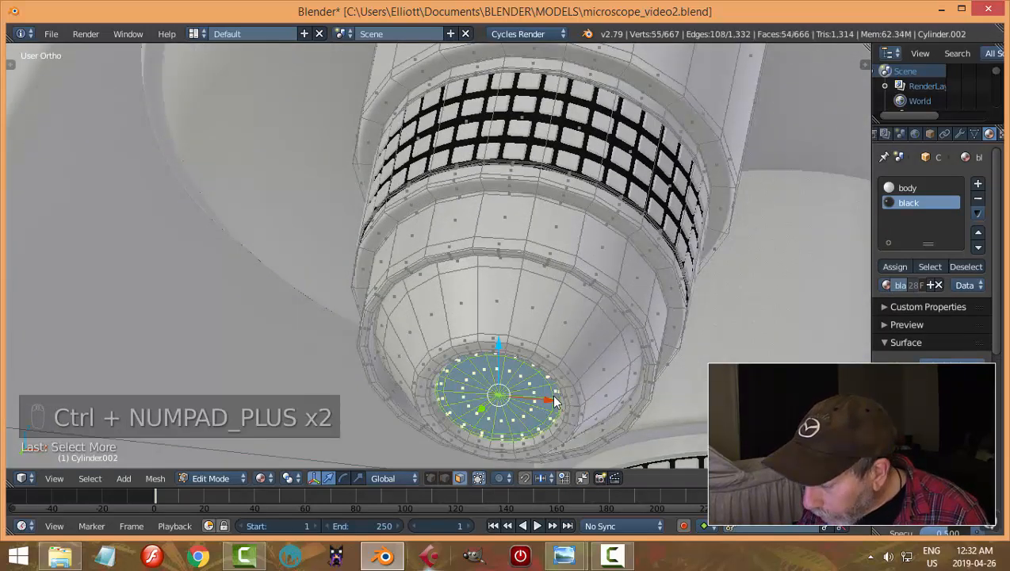
pyautogui.press('ctrl+KP_Subtract')
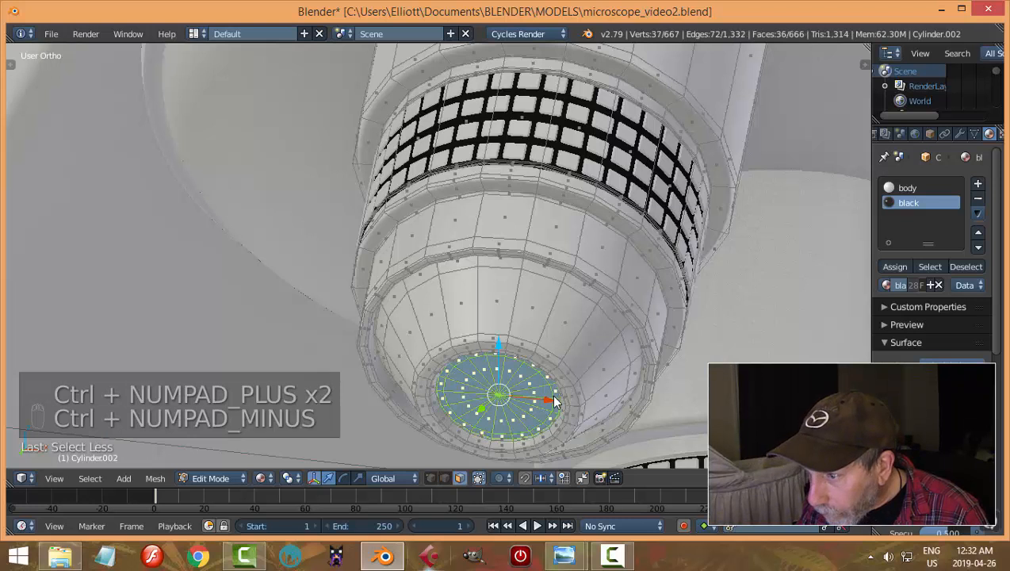
# Step: Add a third slot with the light material to the second objective, assign it to the selected faces and return to Object Mode
pyautogui.click(977, 183)
pyautogui.click(887, 285)
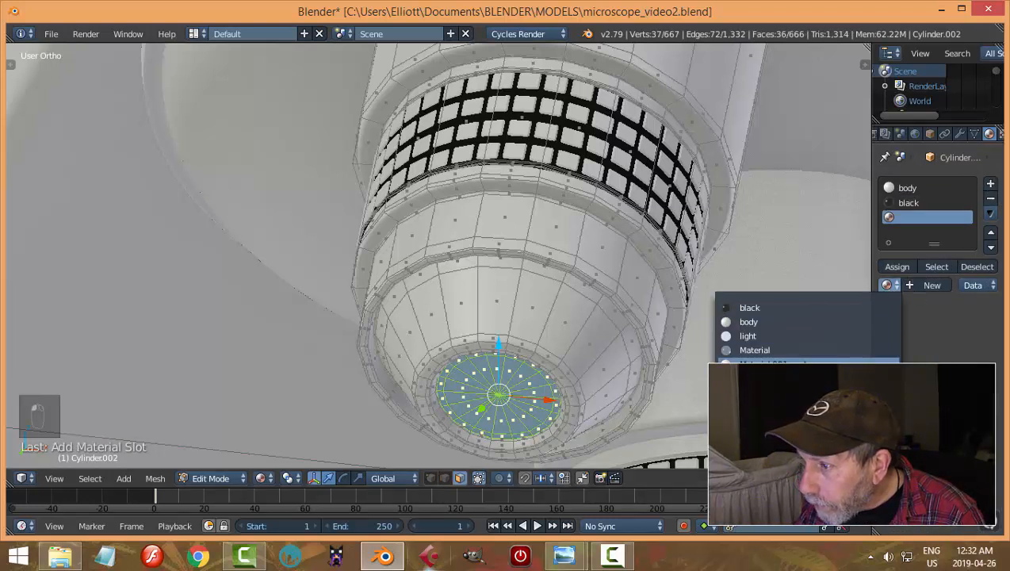
pyautogui.click(793, 336)
pyautogui.click(891, 266)
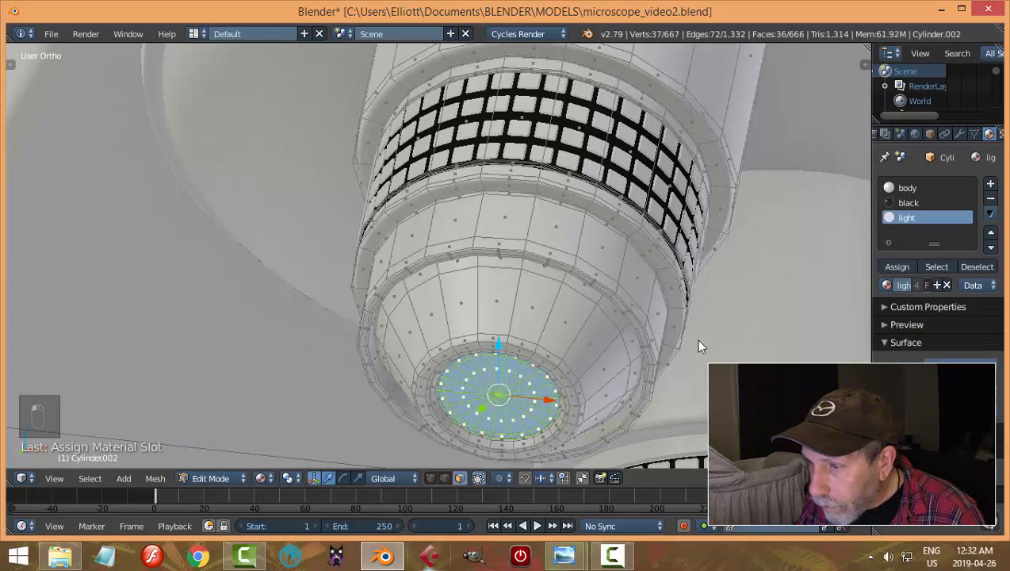
pyautogui.scroll(-4, 695, 339)
pyautogui.press('a')
pyautogui.press('Tab')
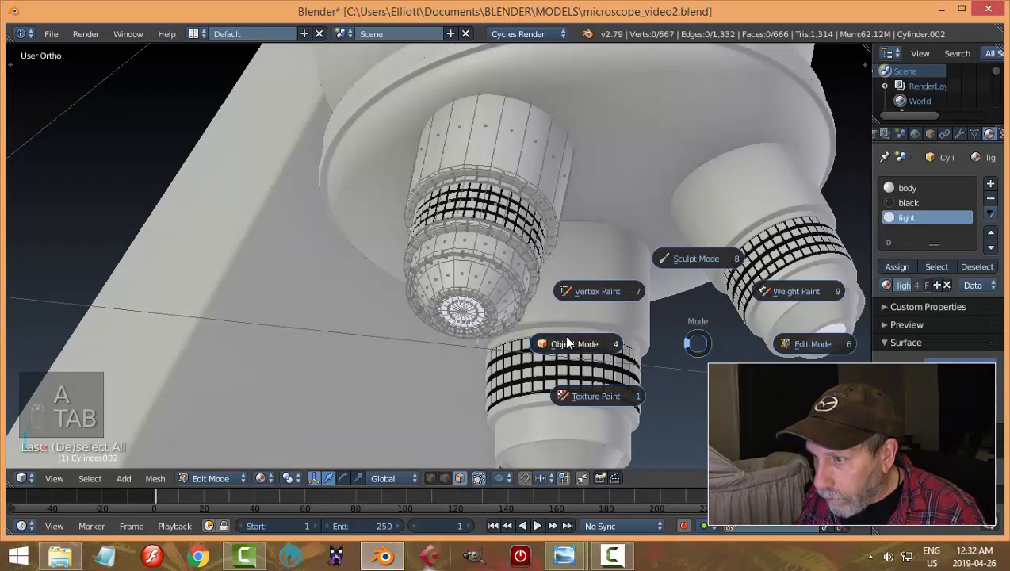
pyautogui.click(566, 343)
# Step: Select the vertical objective on the nosepiece and open its mesh in Edit Mode
pyautogui.rightClick(587, 282)
pyautogui.press('Tab')
pyautogui.click(697, 281)
pyautogui.scroll(2, 630, 365)
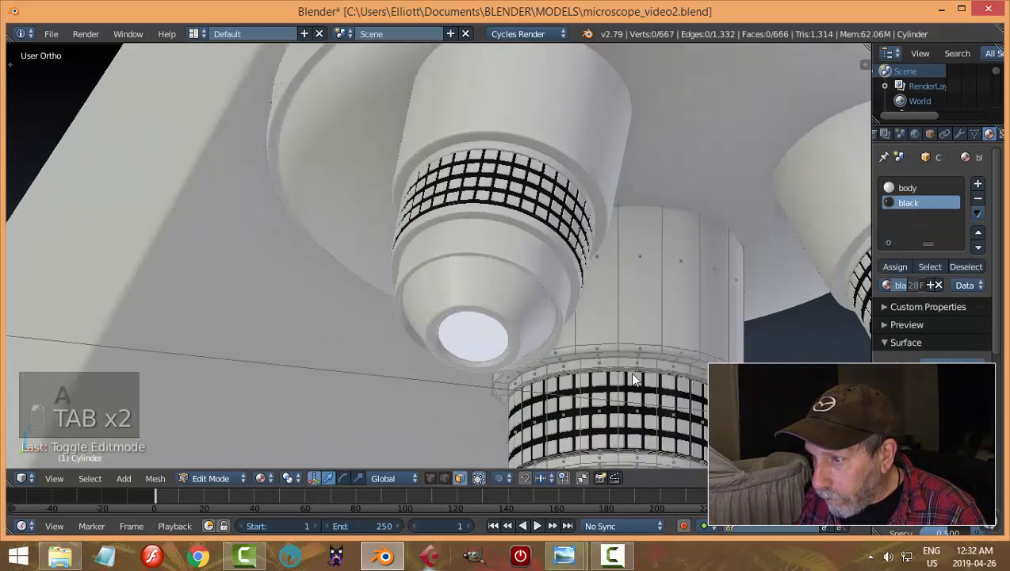
# Step: Circle-select the central lens faces at the vertical objective's tip and grow the selection once
pyautogui.moveTo(634, 379); pyautogui.dragTo(627, 241, button='middle')
pyautogui.moveTo(543, 348); pyautogui.dragTo(726, 319, button='middle')
pyautogui.moveTo(504, 335)
pyautogui.keyDown('shift'); pyautogui.mouseDown(button='middle')
pyautogui.moveTo(752, 321)
pyautogui.moveTo(473, 267)
pyautogui.moveTo(488, 293)
pyautogui.mouseUp(button='middle'); pyautogui.keyUp('shift')
pyautogui.scroll(3, 718, 325)
pyautogui.press('c')
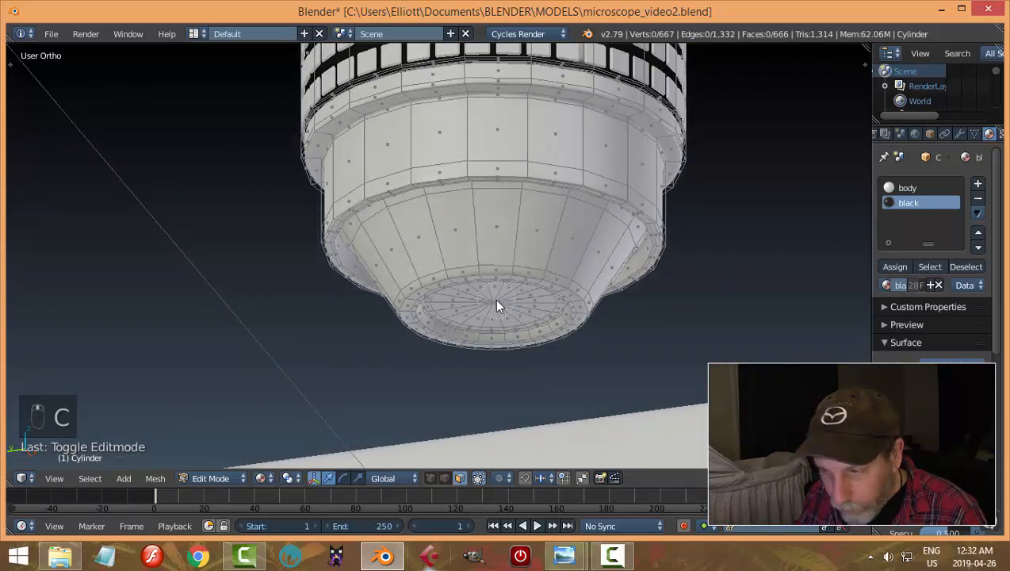
pyautogui.click(495, 310)
pyautogui.rightClick(536, 307)
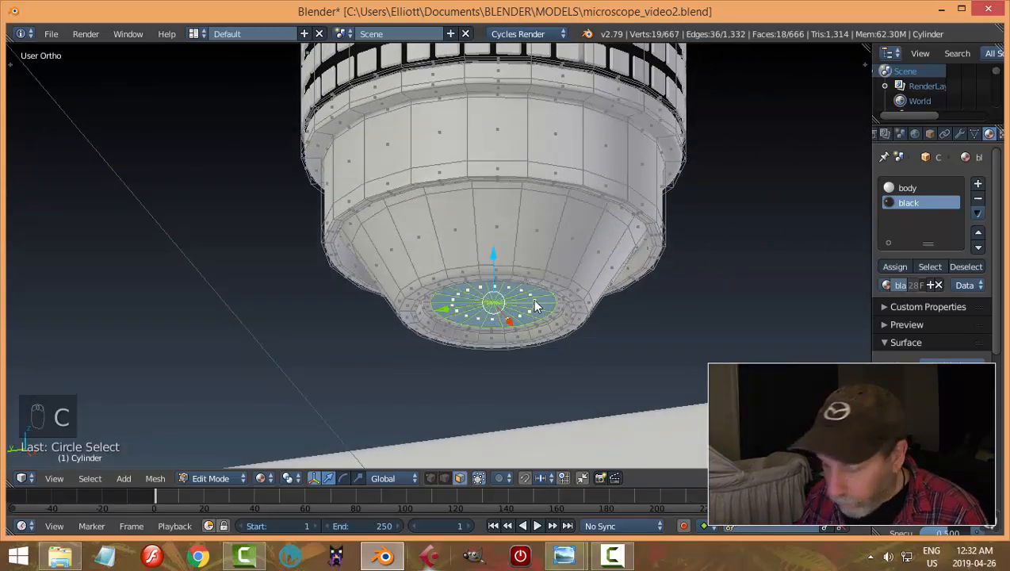
pyautogui.press('ctrl+KP_Add')
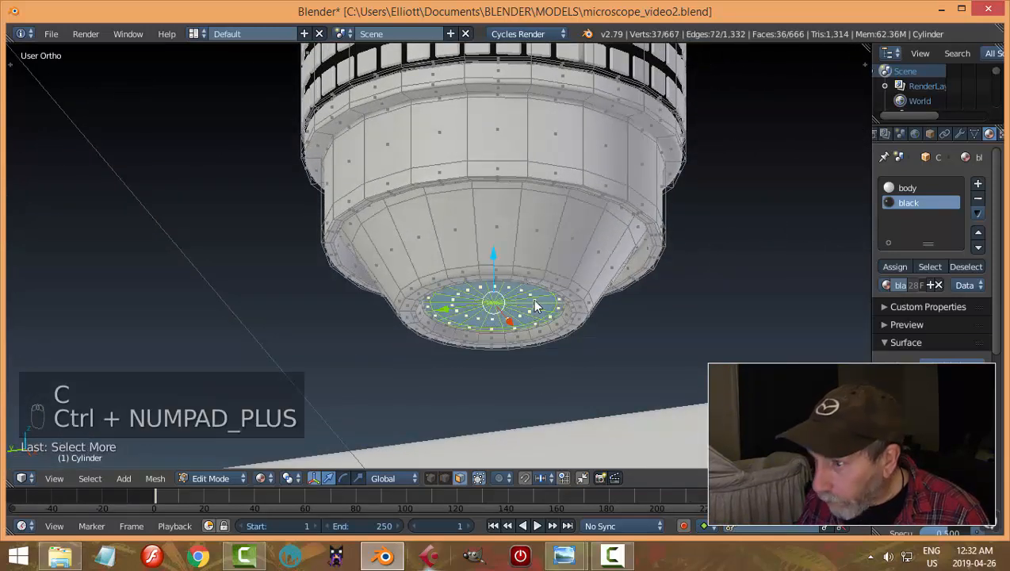
# Step: Add a third slot with the light material, assign it to the selected lens faces, and return to Object Mode with everything deselected
pyautogui.click(977, 183)
pyautogui.click(886, 286)
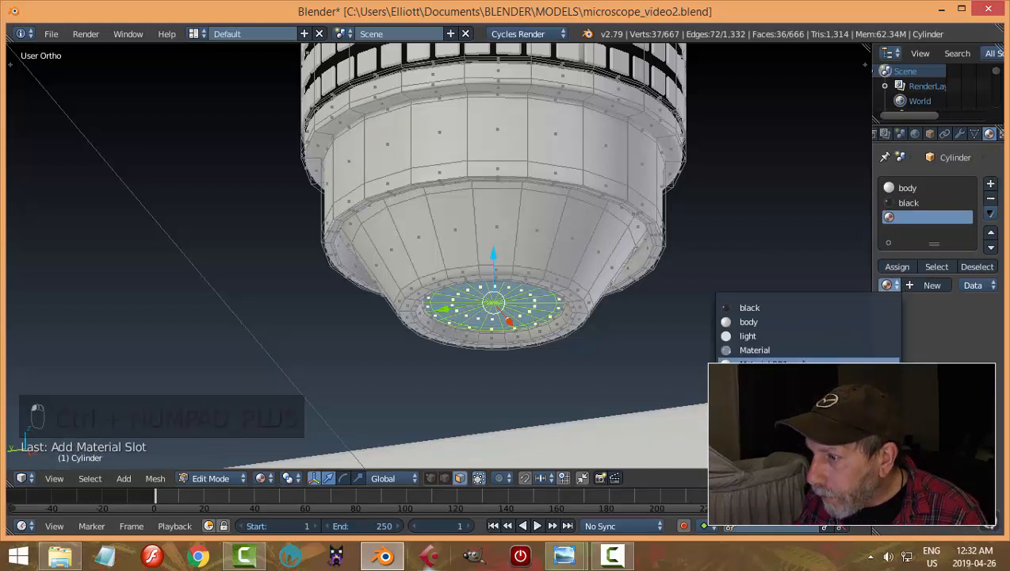
pyautogui.click(805, 337)
pyautogui.click(896, 266)
pyautogui.press('a')
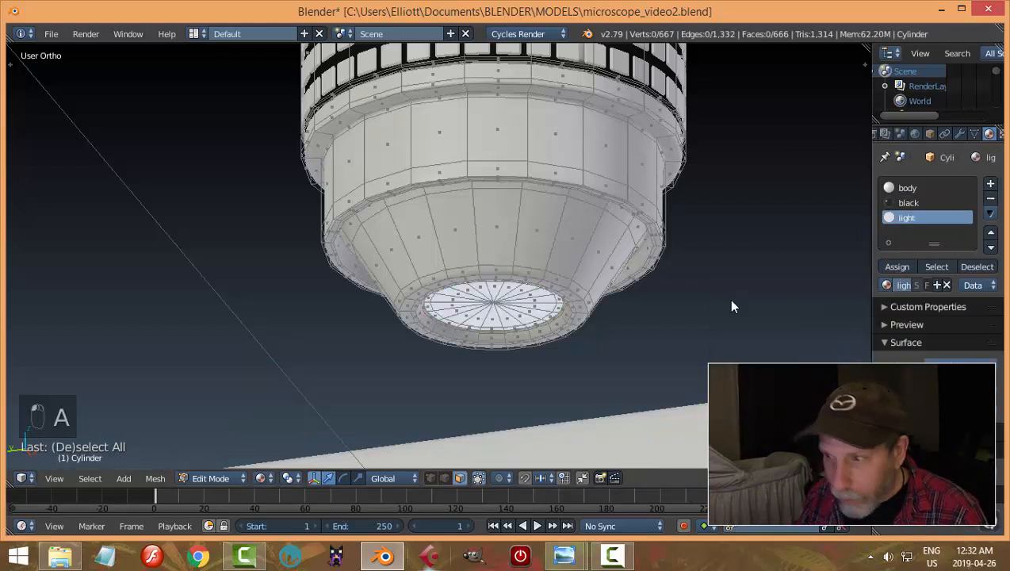
pyautogui.press('Tab')
pyautogui.click(664, 307)
pyautogui.press('a')
pyautogui.press('a')
# Step: Preview the microscope through the camera in rendered shading and orbit the camera to show the focus-knob side with the eyepiece end
pyautogui.press('KP_0')
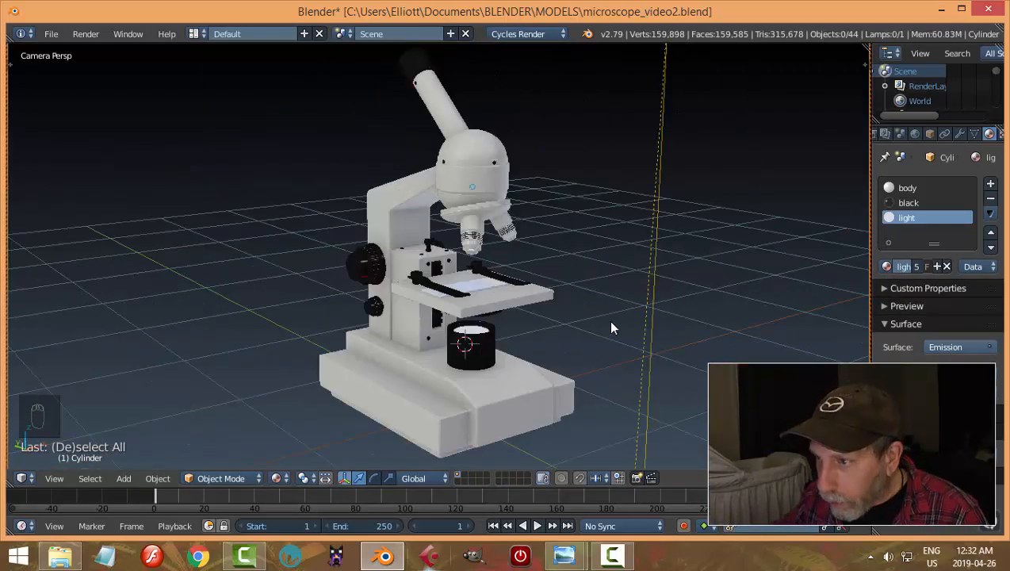
pyautogui.hotkey('shift', 'z')
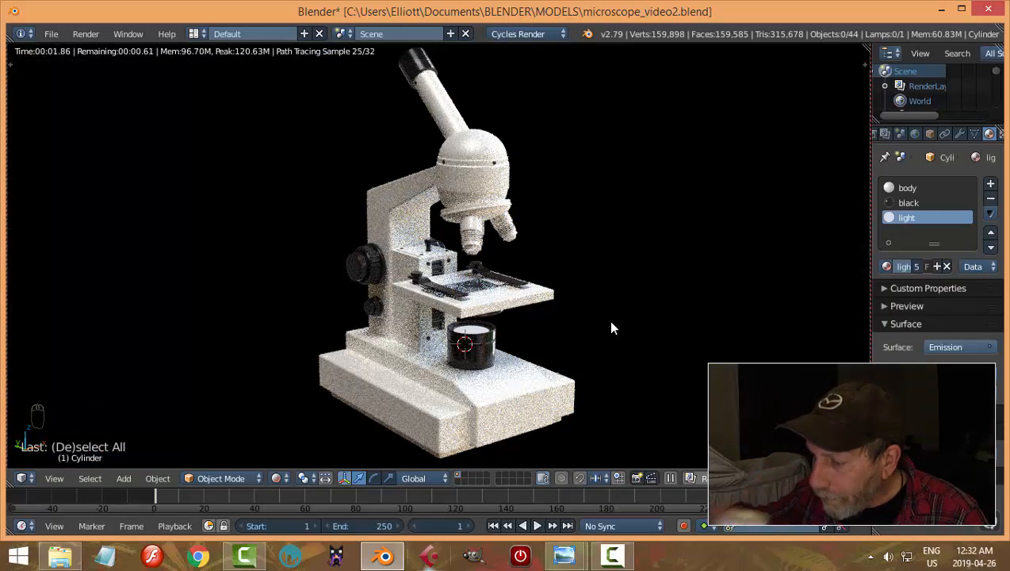
pyautogui.scroll(5, 607, 323)
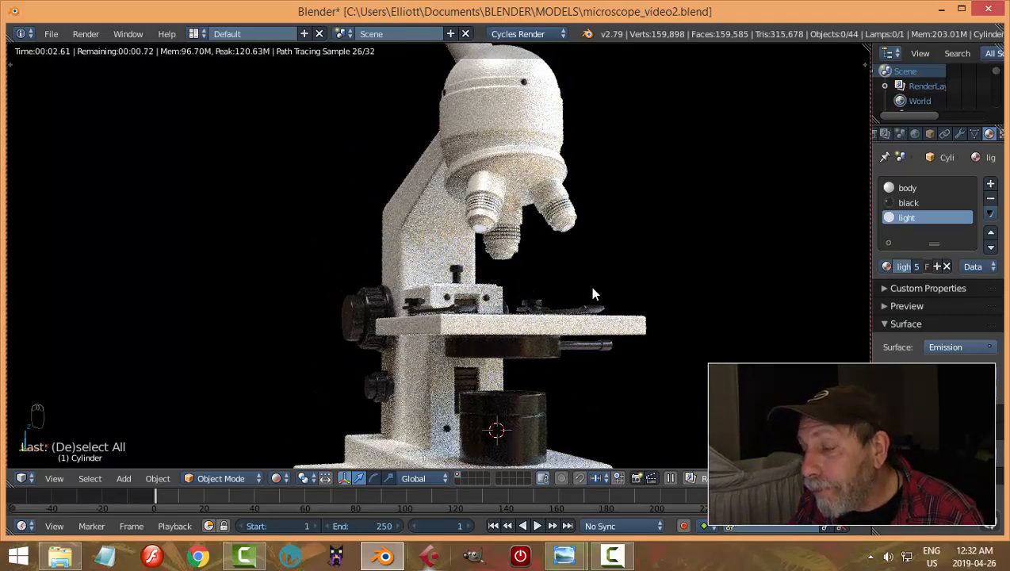
pyautogui.scroll(1, 592, 288)
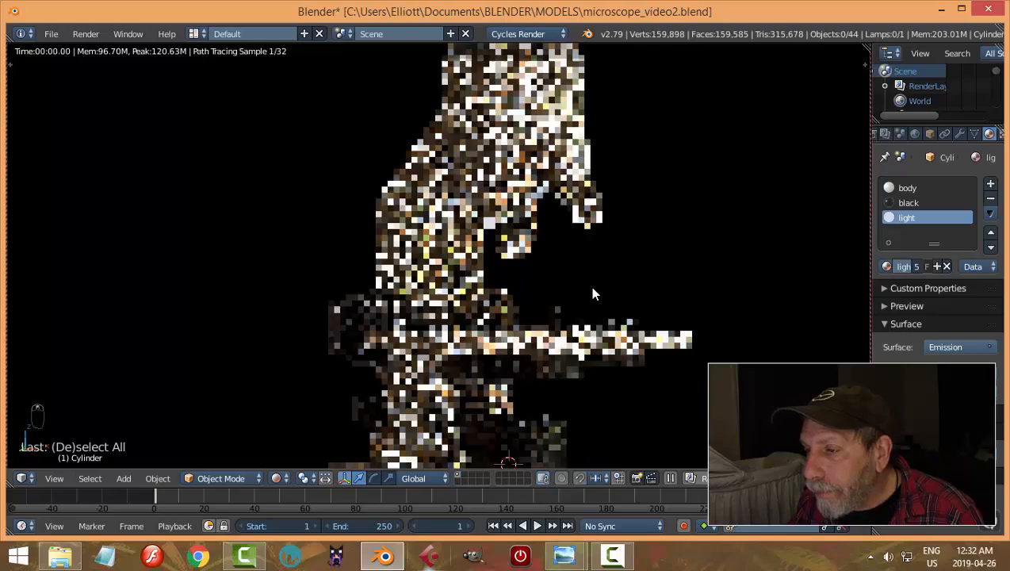
pyautogui.scroll(-3, 592, 288)
pyautogui.moveTo(592, 294)
pyautogui.mouseDown(button='middle')
pyautogui.moveTo(582, 275)
pyautogui.moveTo(604, 296)
pyautogui.moveTo(606, 306)
pyautogui.moveTo(593, 307)
pyautogui.moveTo(750, 306)
pyautogui.mouseUp(button='middle')
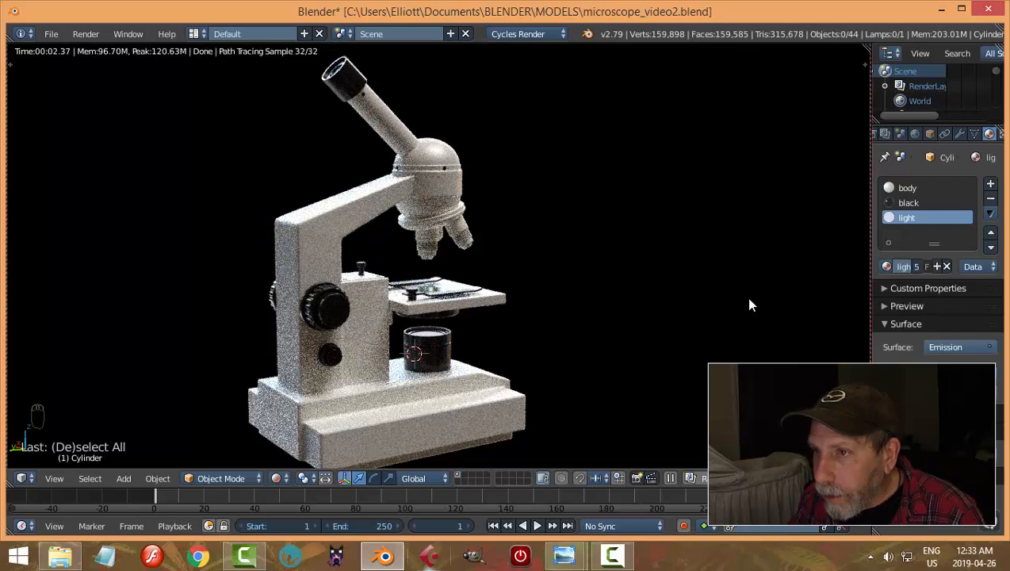
pyautogui.moveTo(750, 299)
pyautogui.mouseDown(button='middle')
pyautogui.moveTo(758, 298)
pyautogui.moveTo(651, 299)
pyautogui.mouseUp(button='middle')
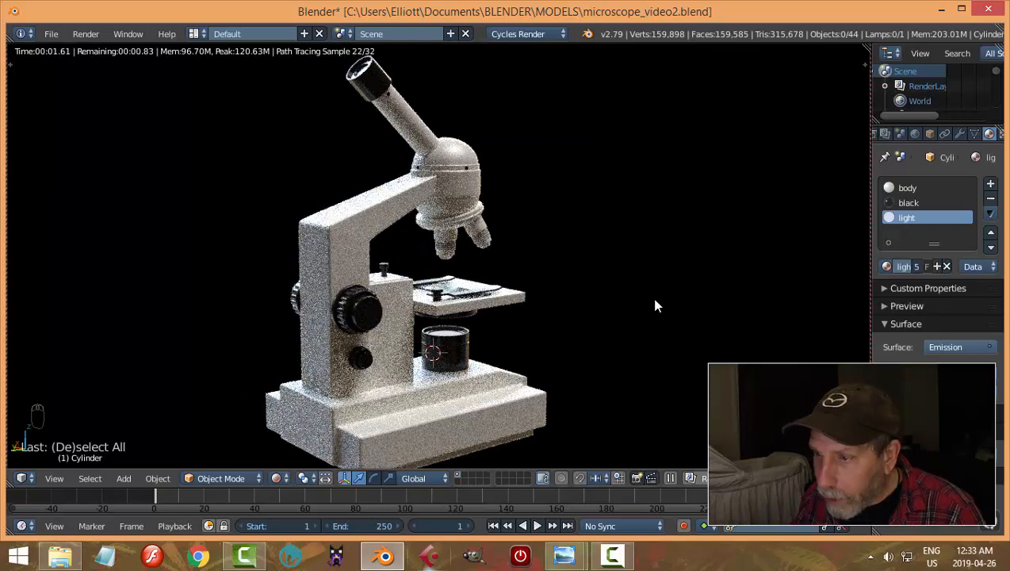
pyautogui.hotkey('shift', 'z')
pyautogui.press('KP_0')
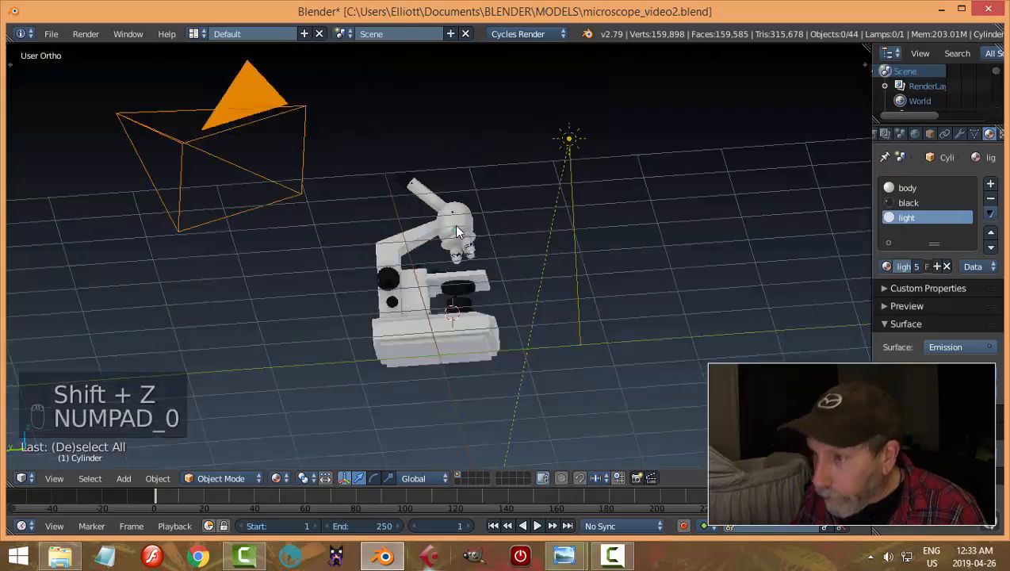
# Step: Select the eyepiece tube and open its mesh in Edit Mode
pyautogui.moveTo(453, 225); pyautogui.dragTo(423, 226, button='middle')
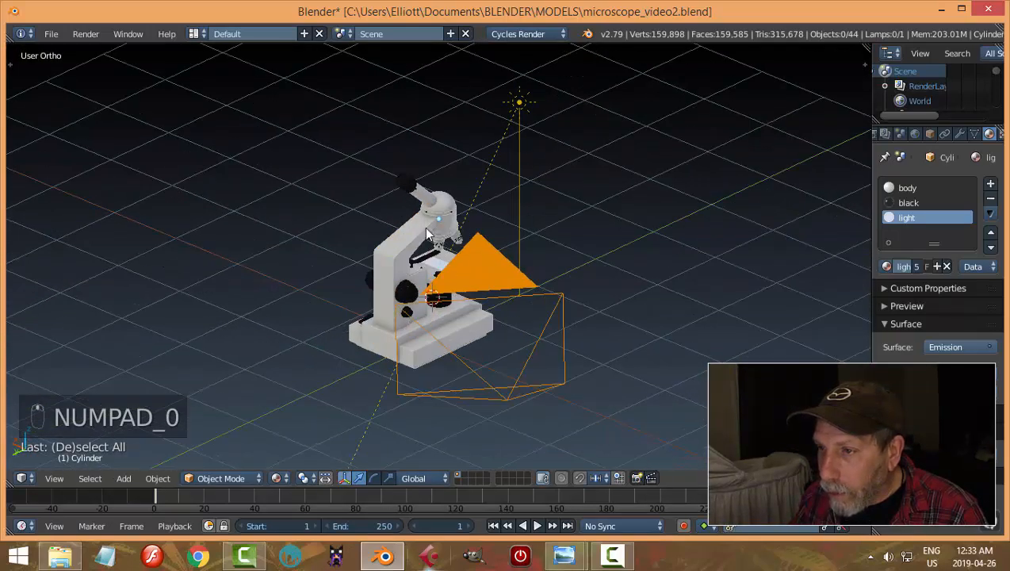
pyautogui.scroll(5, 491, 269)
pyautogui.rightClick(489, 187)
pyautogui.press('Tab')
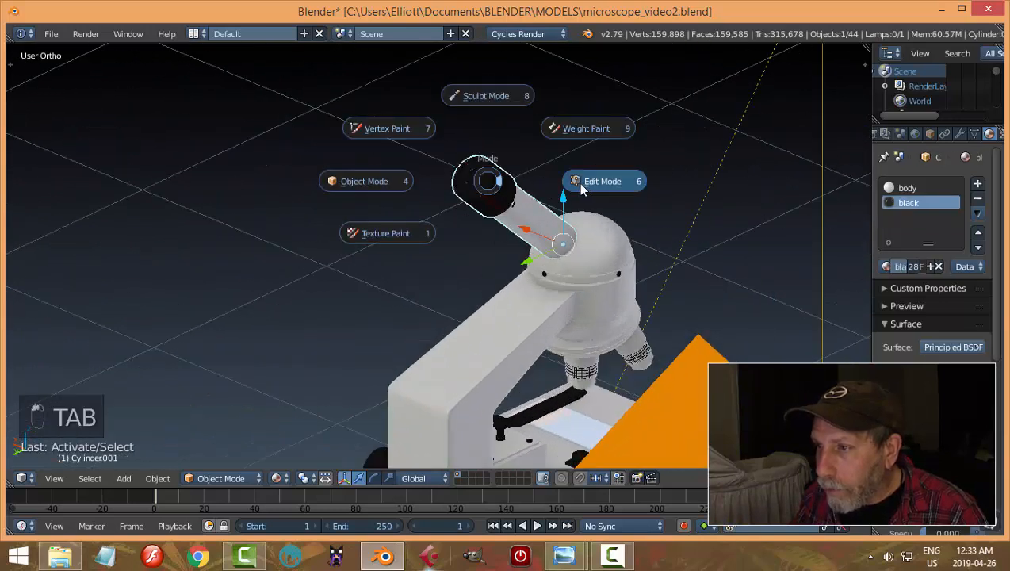
# Step: Circle-select the central lens faces at the eyepiece end, grow the selection twice and shrink it once
pyautogui.scroll(4, 523, 225)
pyautogui.keyDown('shift'); pyautogui.moveTo(536, 215); pyautogui.dragTo(474, 248, button='middle'); pyautogui.keyUp('shift')
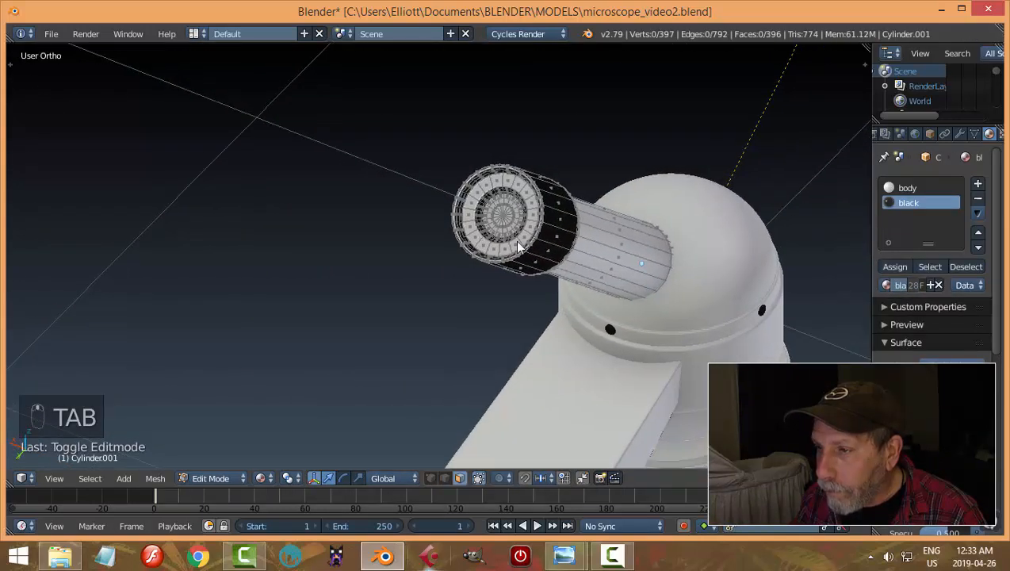
pyautogui.scroll(3, 537, 228)
pyautogui.moveTo(536, 227); pyautogui.dragTo(519, 240, button='middle')
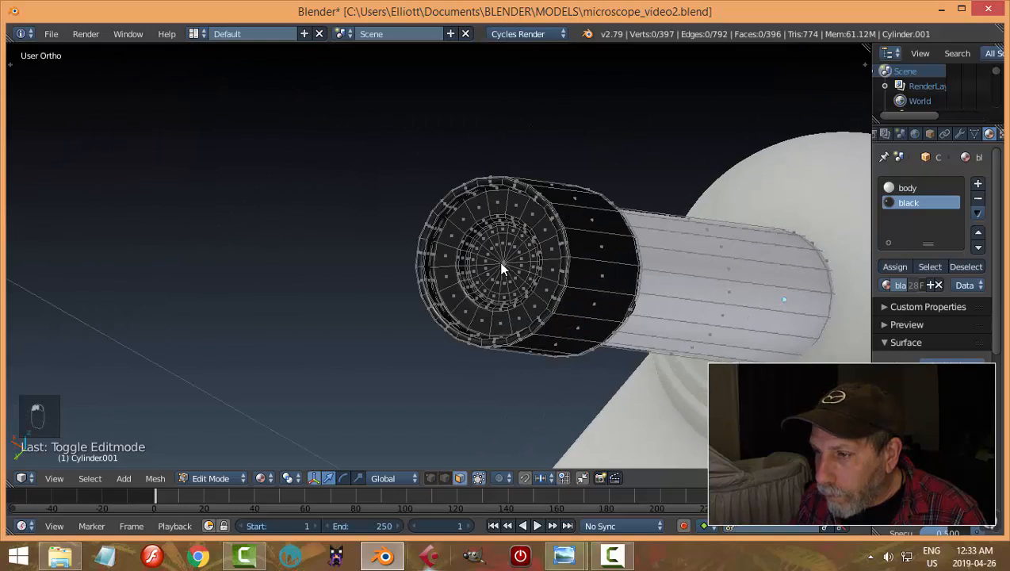
pyautogui.press('c')
pyautogui.click(507, 262)
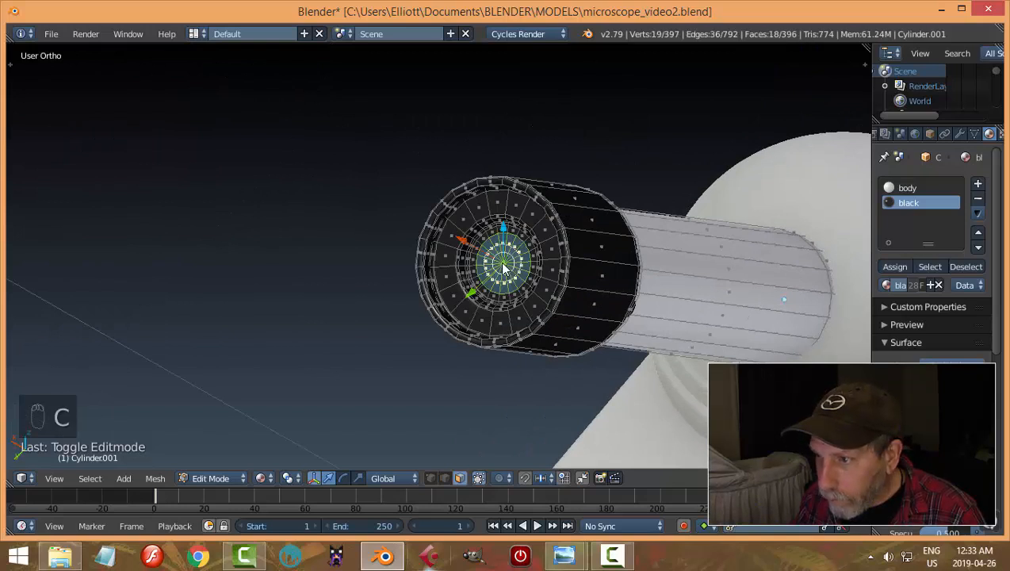
pyautogui.rightClick(609, 244)
pyautogui.scroll(4, 609, 246)
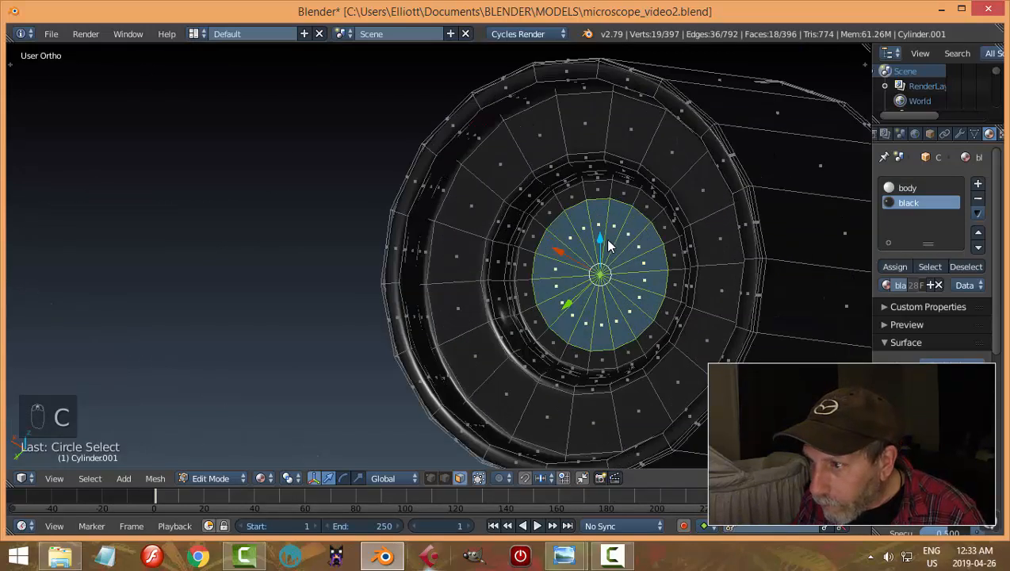
pyautogui.press('ctrl+KP_Add')
pyautogui.press('ctrl+KP_Add')
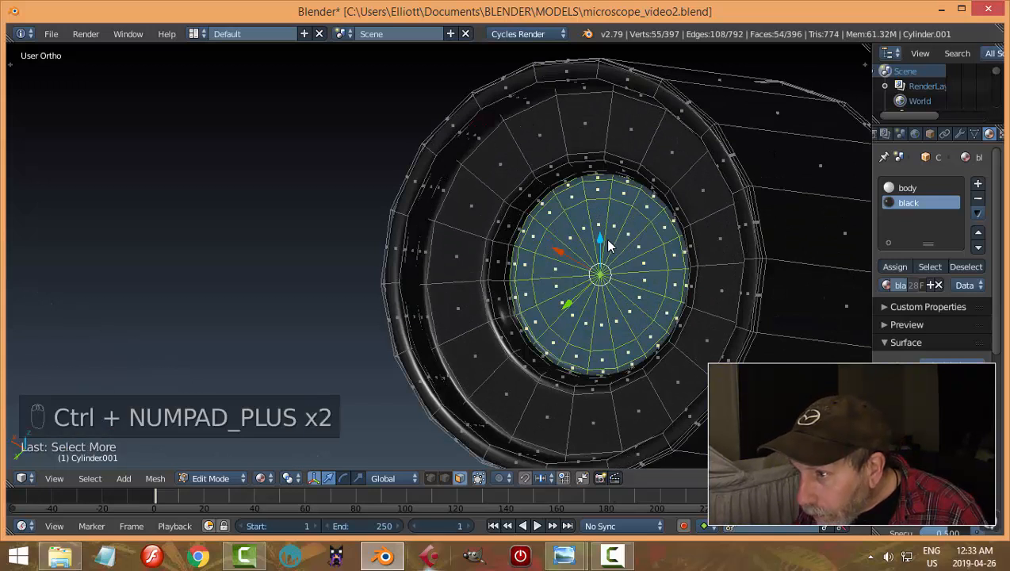
pyautogui.press('ctrl+KP_Subtract')
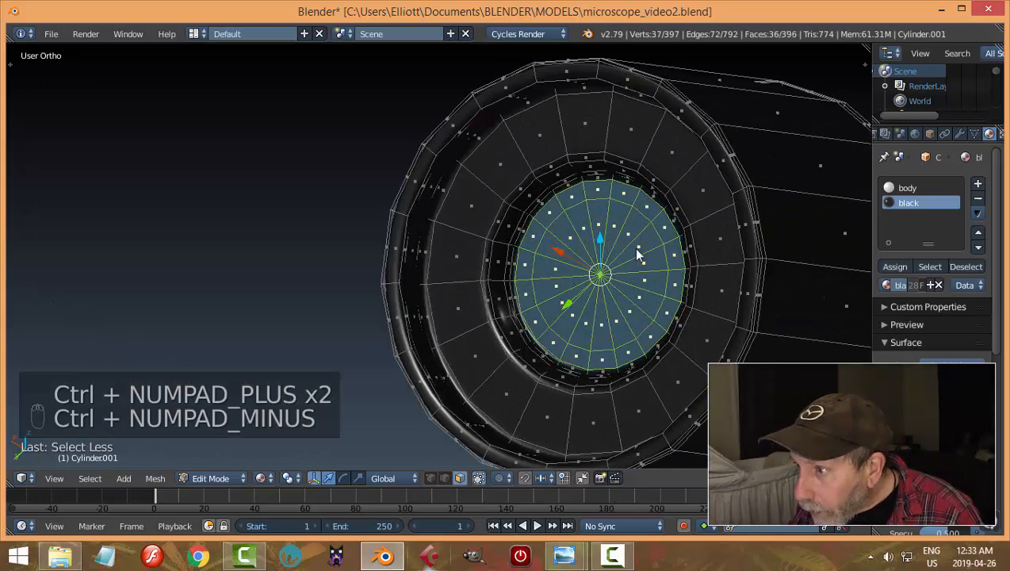
# Step: Add a third slot with the light material to the eyepiece tube, assign it to the selected faces, deselect and return to Object Mode
pyautogui.click(978, 184)
pyautogui.click(886, 285)
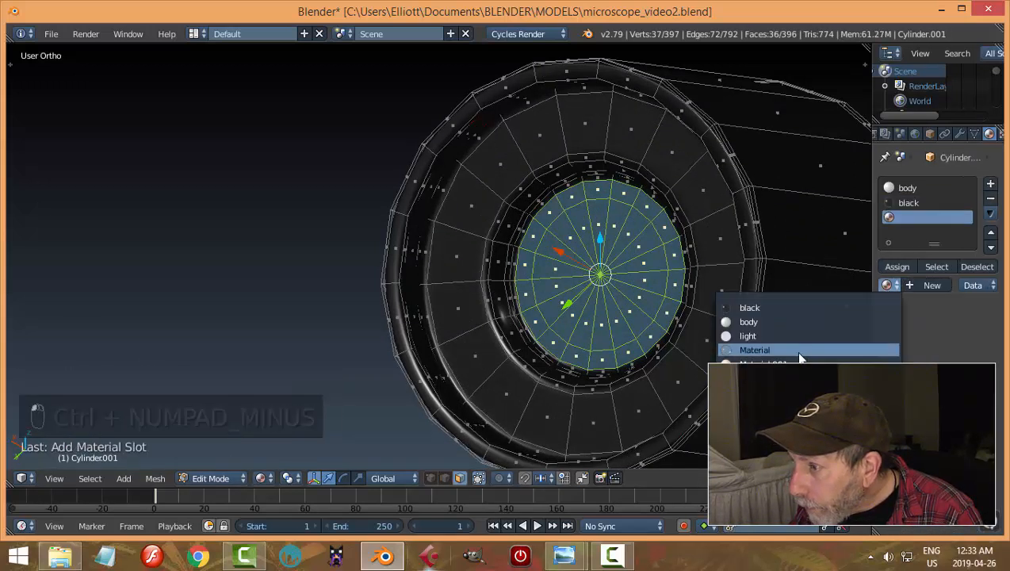
pyautogui.click(794, 336)
pyautogui.click(896, 267)
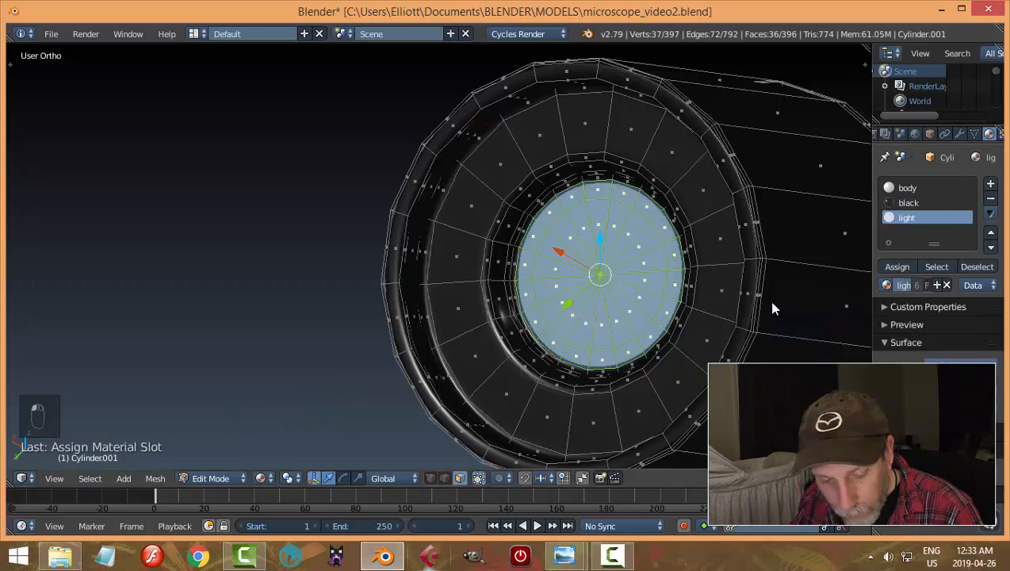
pyautogui.press('a')
pyautogui.press('Tab')
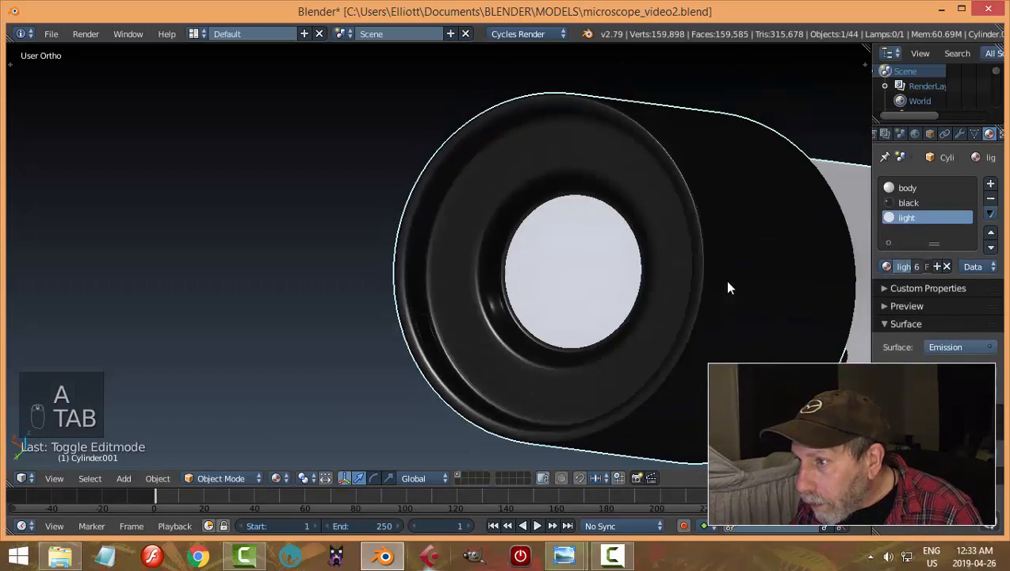
# Step: Save the microscope file with the finished eyepiece lens
pyautogui.scroll(-2, 728, 281)
pyautogui.moveTo(716, 283); pyautogui.dragTo(642, 300, button='middle')
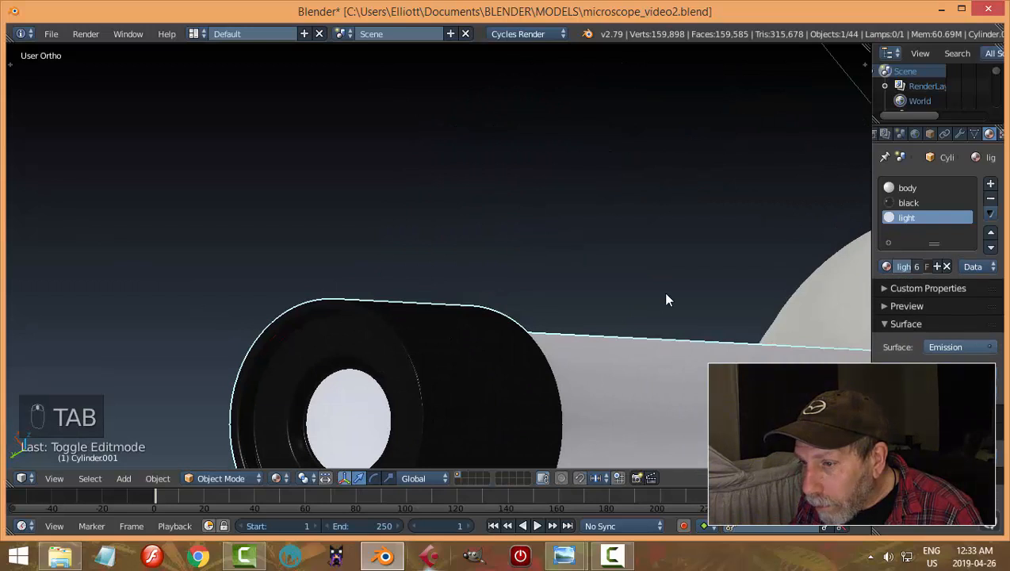
pyautogui.hotkey('ctrl', 's')
# Step: Check the microscope in rendered shading through the camera and switch back to the unrendered view
pyautogui.press('KP_0')
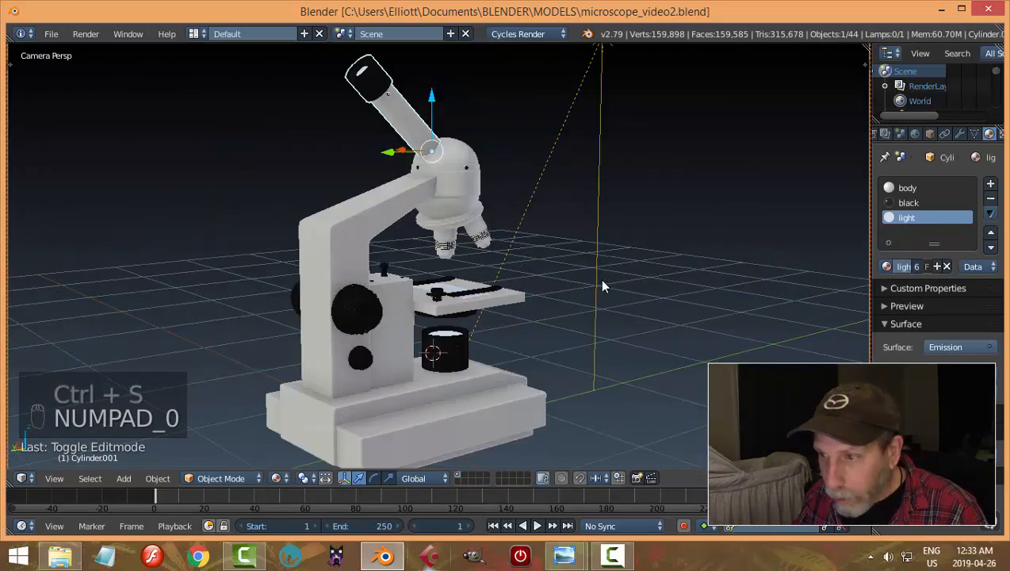
pyautogui.hotkey('shift', 'z')
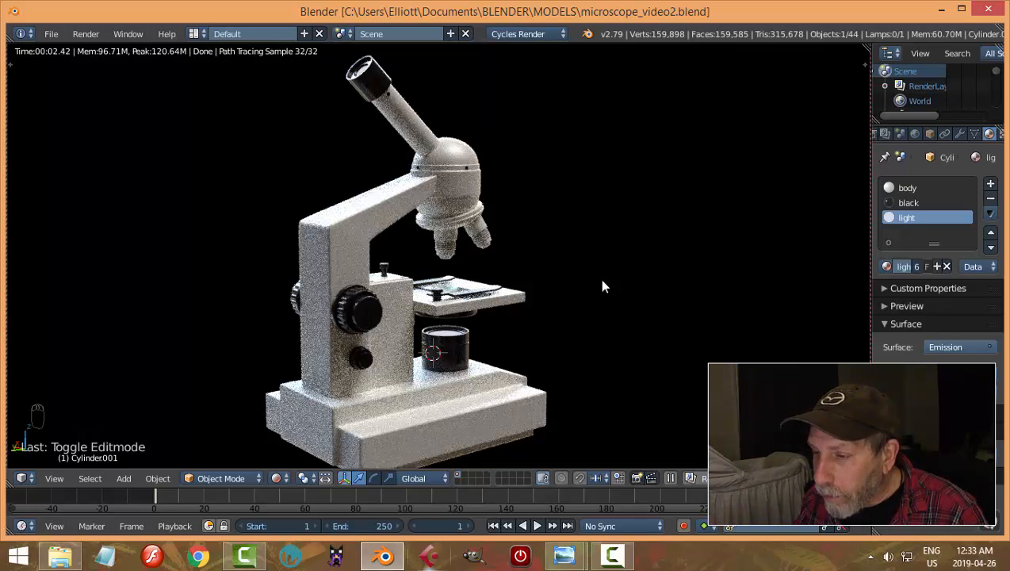
pyautogui.hotkey('shift', 'z')
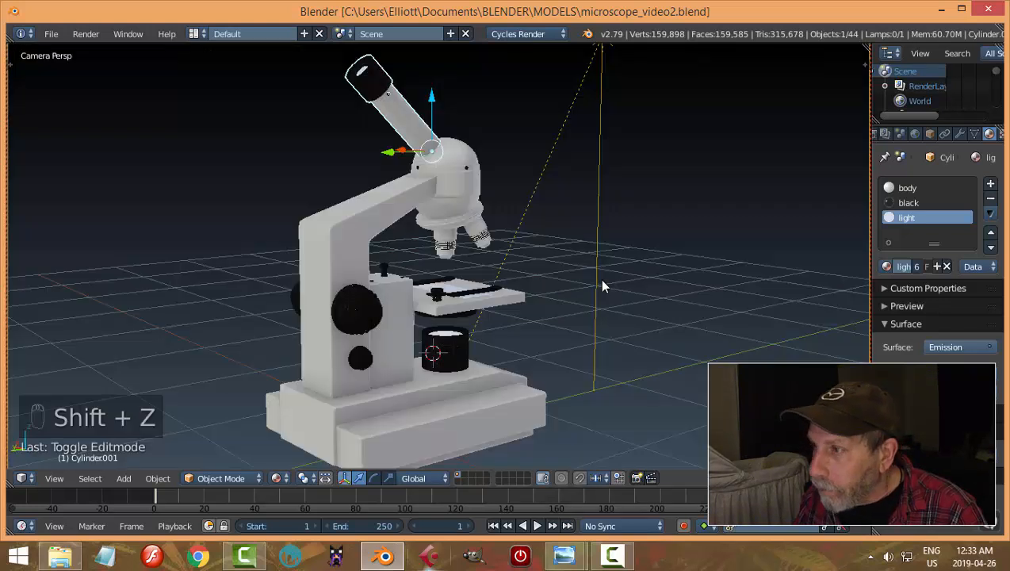
# Step: Open the scene's render settings and change a value in the sampling area
pyautogui.click(876, 136)
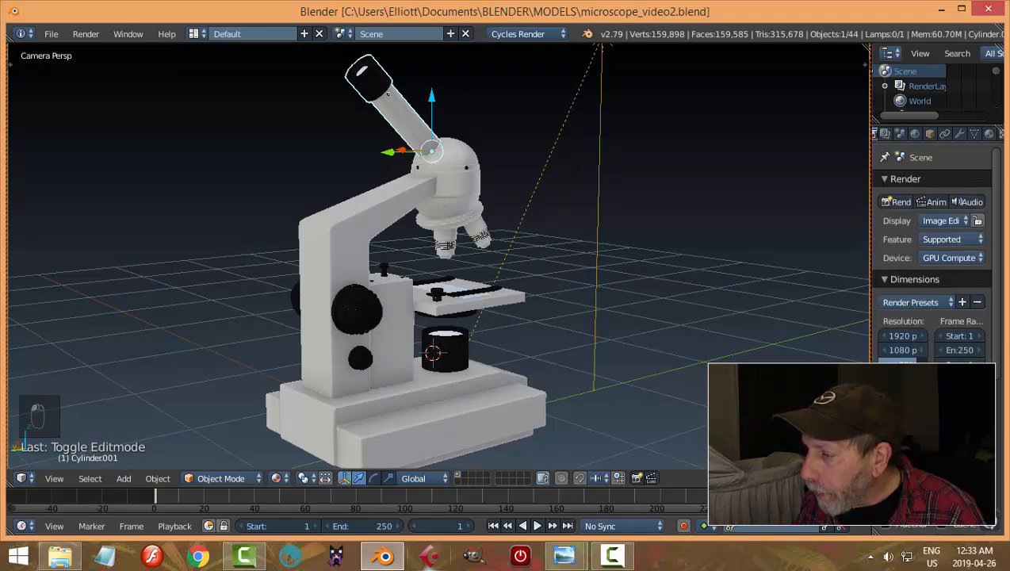
pyautogui.scroll(-10, 932, 254)
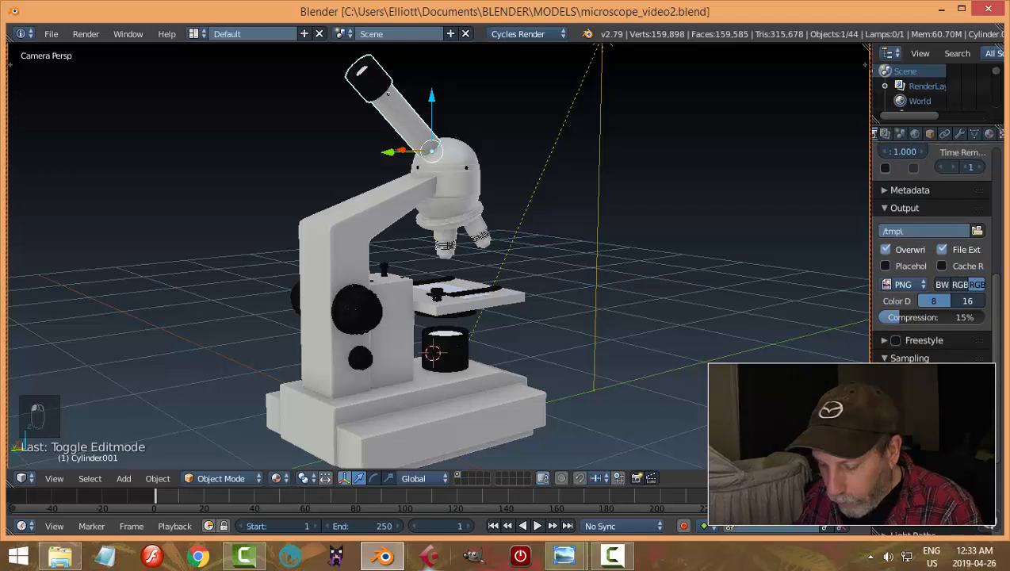
pyautogui.press('Return')
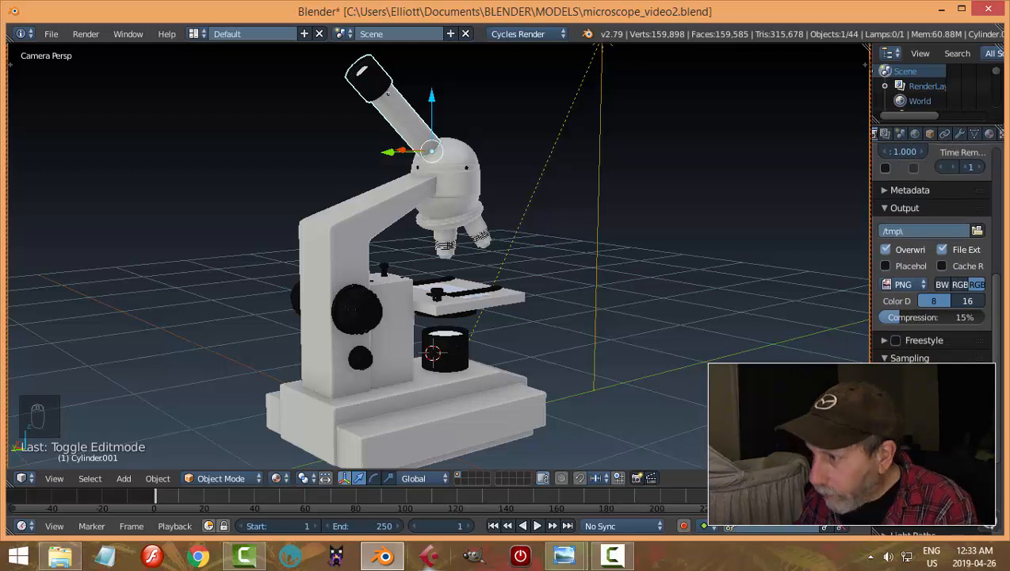
# Step: Show the render layer settings and save the file
pyautogui.click(886, 135)
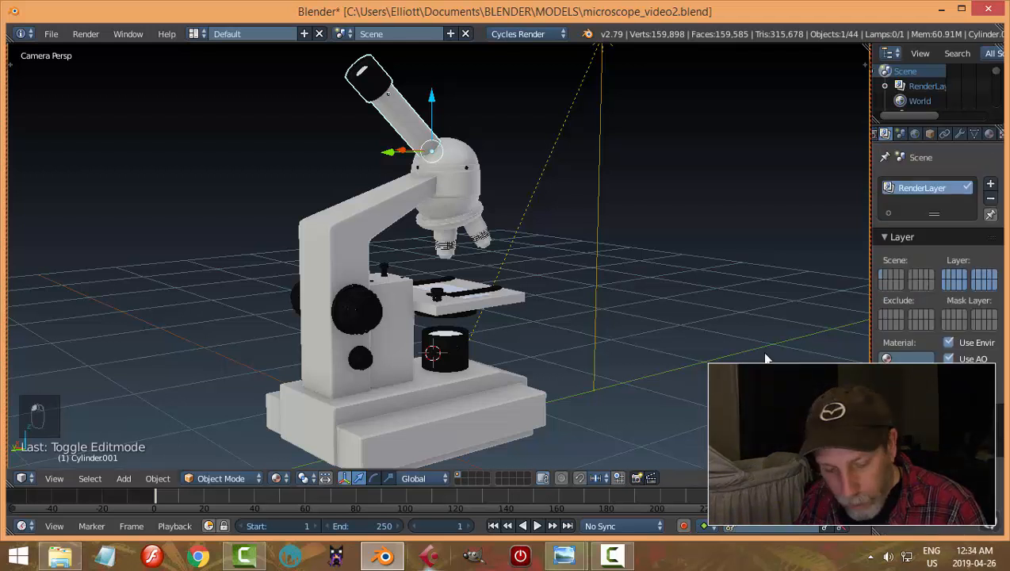
pyautogui.hotkey('ctrl', 's')
pyautogui.click(733, 341)
# Step: Reframe the camera so the whole microscope fits with more space around it, and reopen the render settings
pyautogui.keyDown('shift'); pyautogui.moveTo(728, 339); pyautogui.dragTo(721, 309, button='middle'); pyautogui.keyUp('shift')
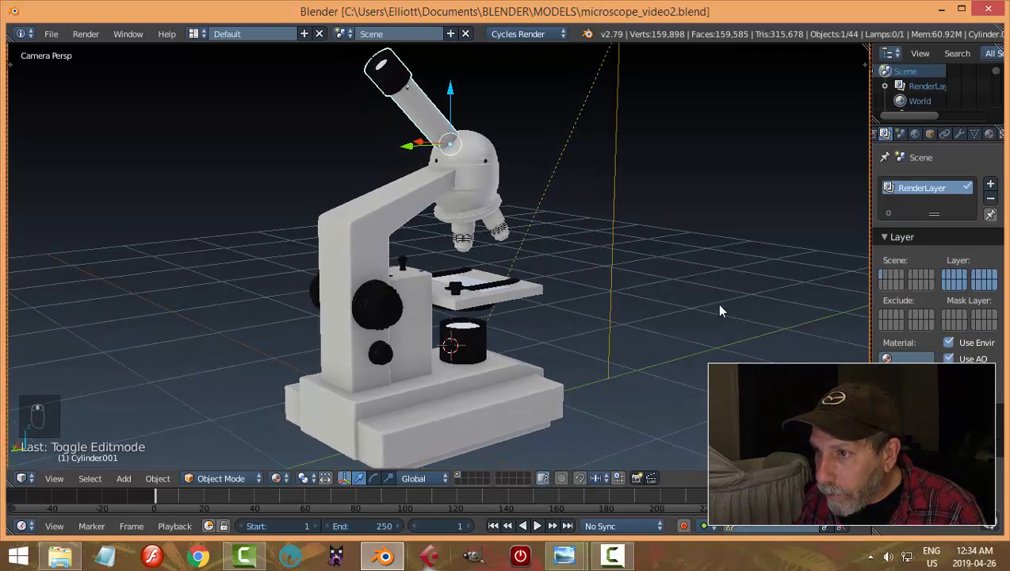
pyautogui.scroll(-1, 717, 306)
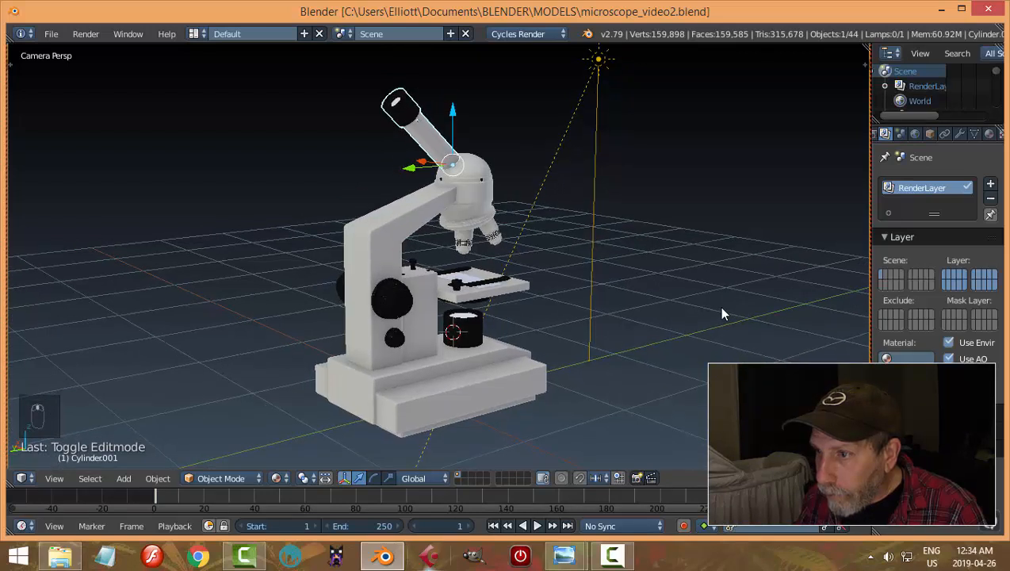
pyautogui.click(884, 133)
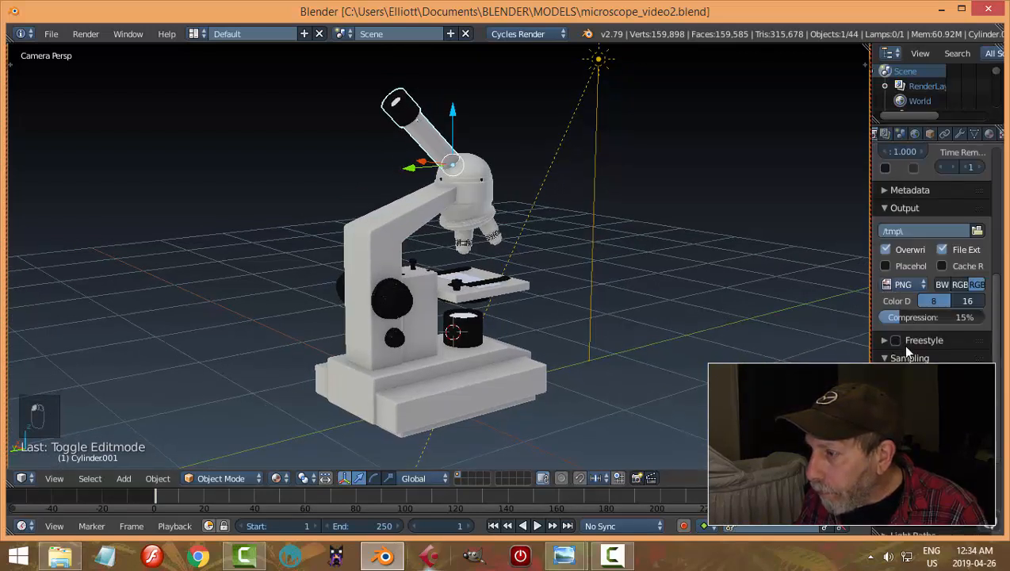
# Step: Set the render resolution percentage to 80% and save the file
pyautogui.scroll(4, 912, 333)
pyautogui.click(910, 228)
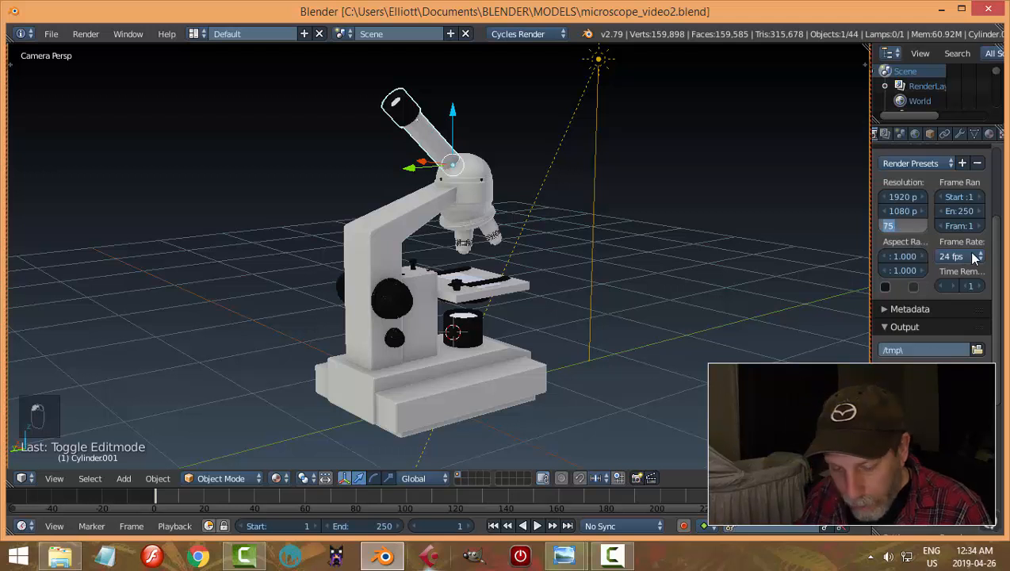
pyautogui.write('80')
pyautogui.press('Return')
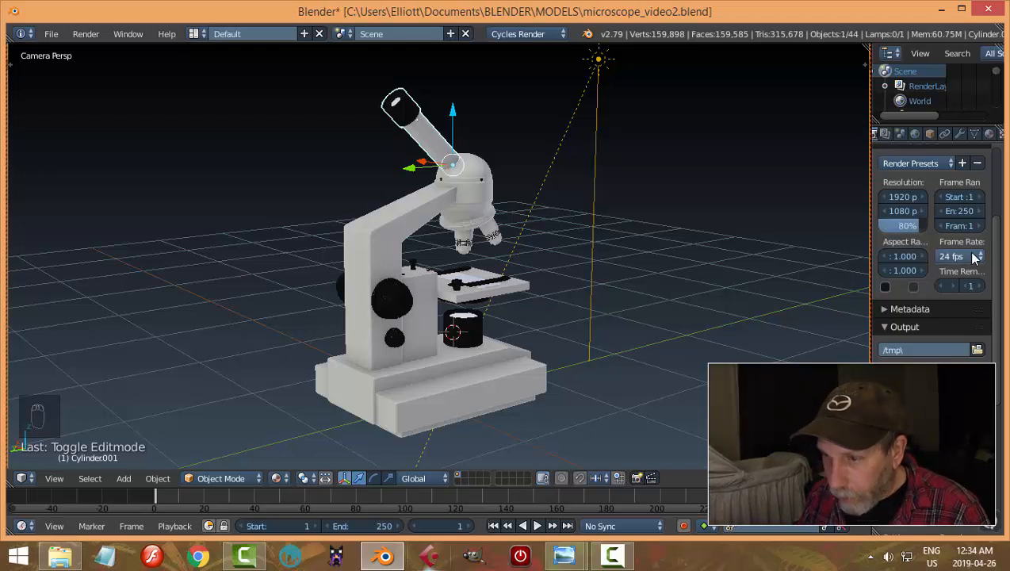
pyautogui.hotkey('ctrl', 's')
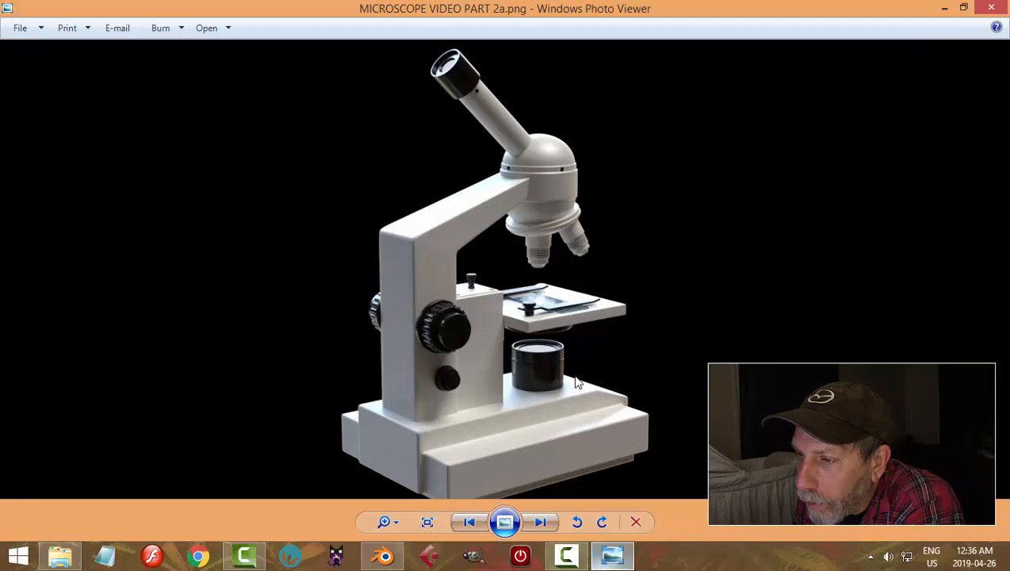
# Step: Examine the rendered microscope image in Windows Photo Viewer, bringing the whole base into view
pyautogui.scroll(2, 576, 383)
pyautogui.scroll(-2, 576, 383)
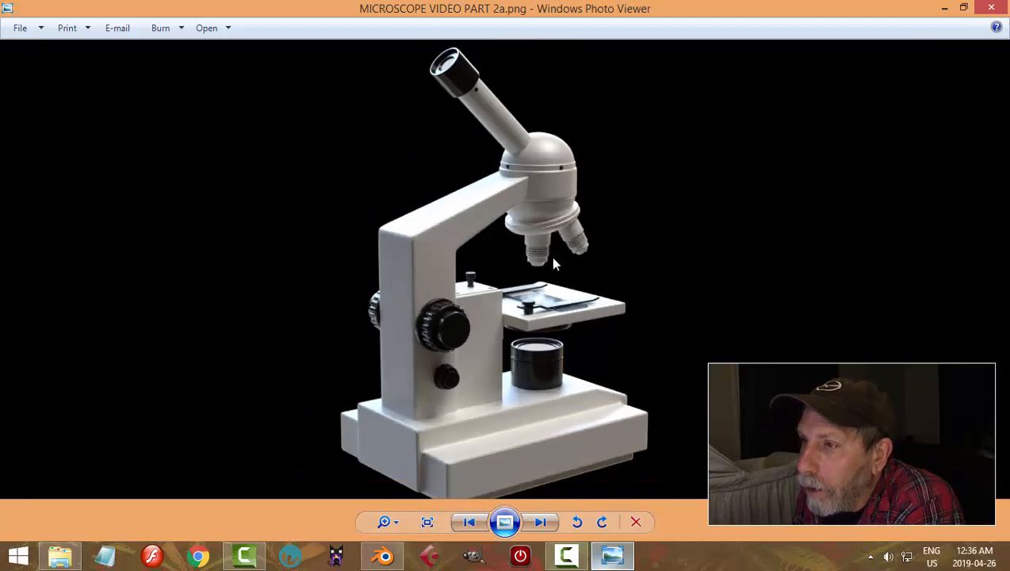
pyautogui.moveTo(554, 263); pyautogui.dragTo(536, 233)
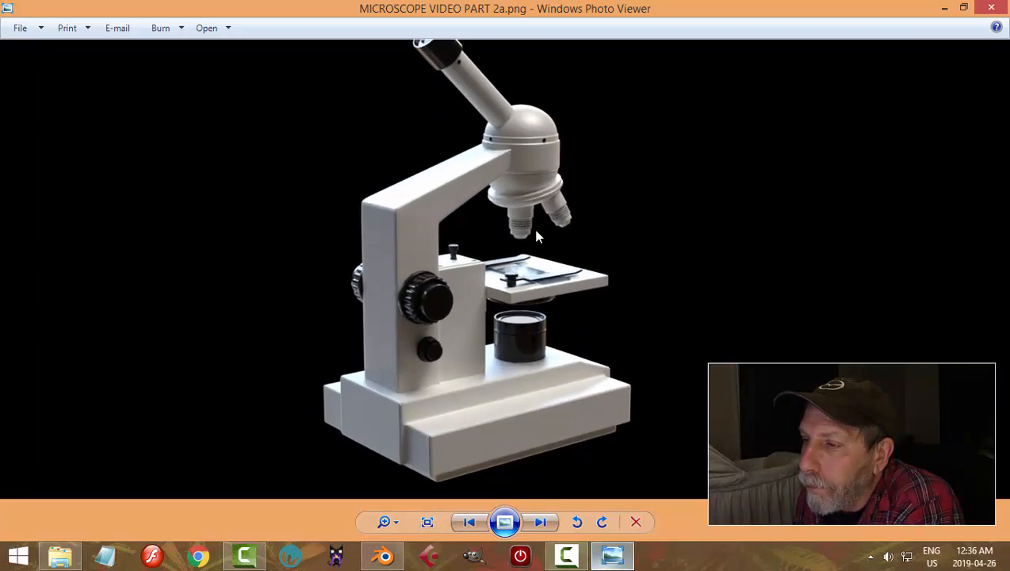
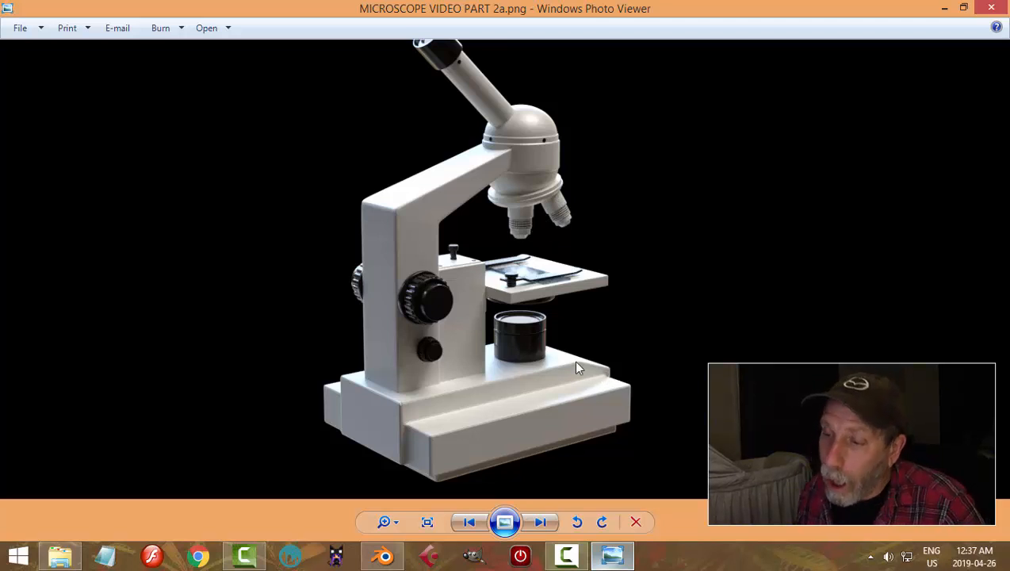
# Step: Switch back to Blender, swing the camera around to the microscope's stage side, and leave the camera view
pyautogui.click(384, 555)
pyautogui.press('Escape')
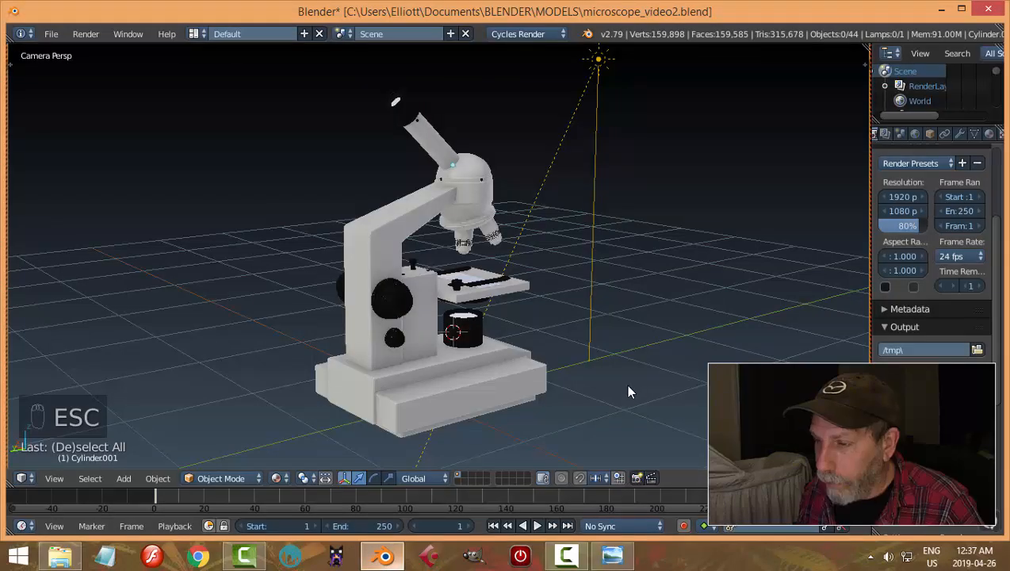
pyautogui.scroll(5, 625, 372)
pyautogui.scroll(-4, 626, 364)
pyautogui.moveTo(626, 364); pyautogui.dragTo(463, 378, button='middle')
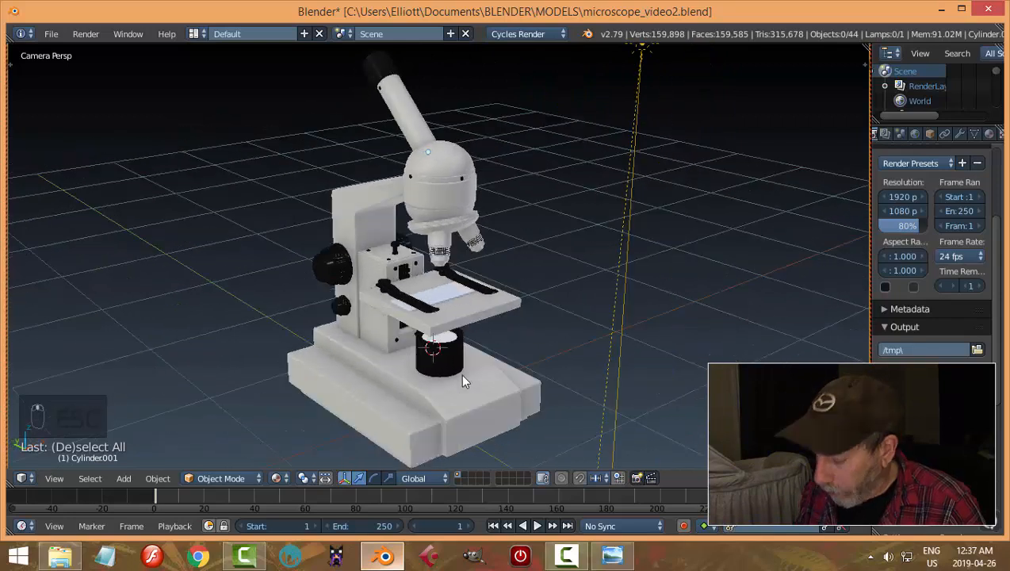
pyautogui.press('KP_0')
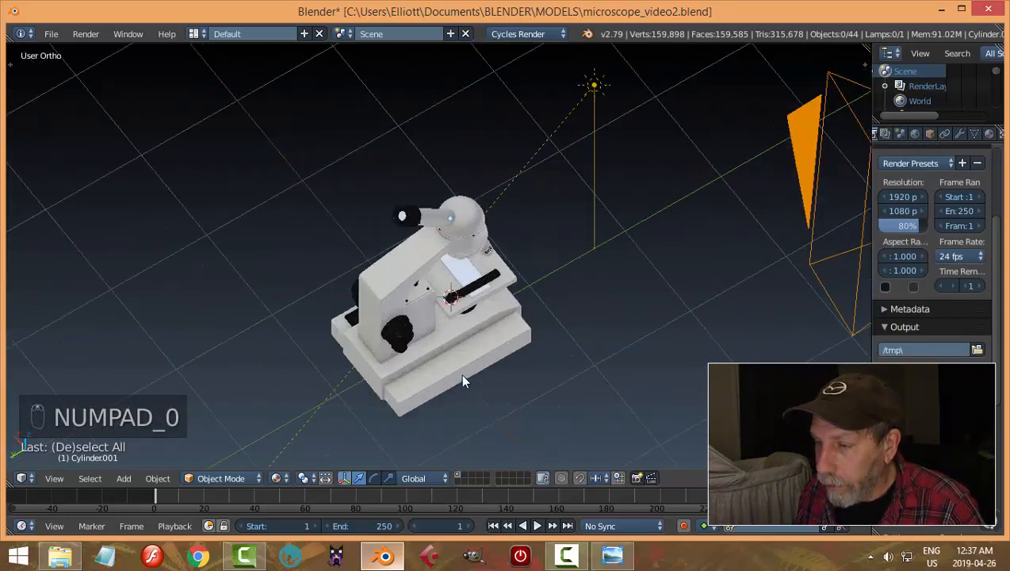
# Step: Assign the existing black material to the revolving nosepiece ring above the objectives and deselect it
pyautogui.scroll(3, 457, 240)
pyautogui.rightClick(474, 169)
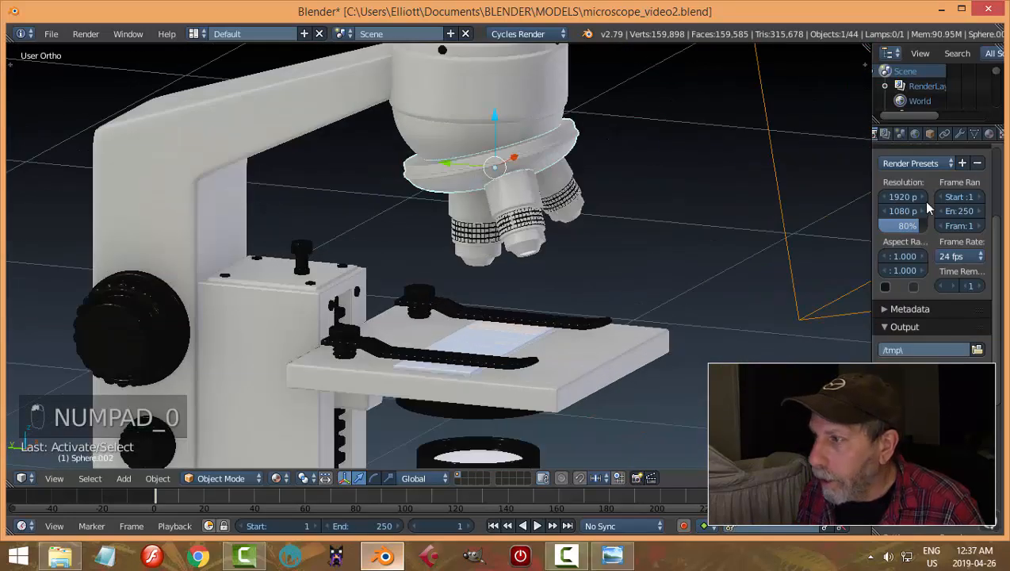
pyautogui.click(988, 134)
pyautogui.click(887, 232)
pyautogui.click(888, 252)
pyautogui.press('a')
# Step: Assign the black material to the knurled grip squares on the tilted objective beside the vertical one
pyautogui.scroll(4, 679, 219)
pyautogui.moveTo(678, 302); pyautogui.dragTo(588, 284, button='middle')
pyautogui.scroll(3, 588, 283)
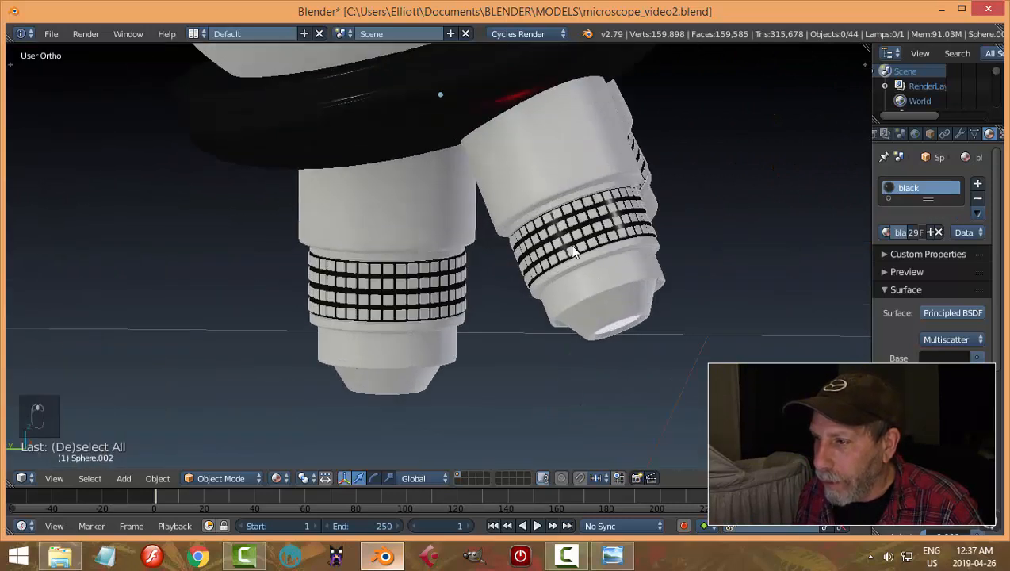
pyautogui.rightClick(573, 231)
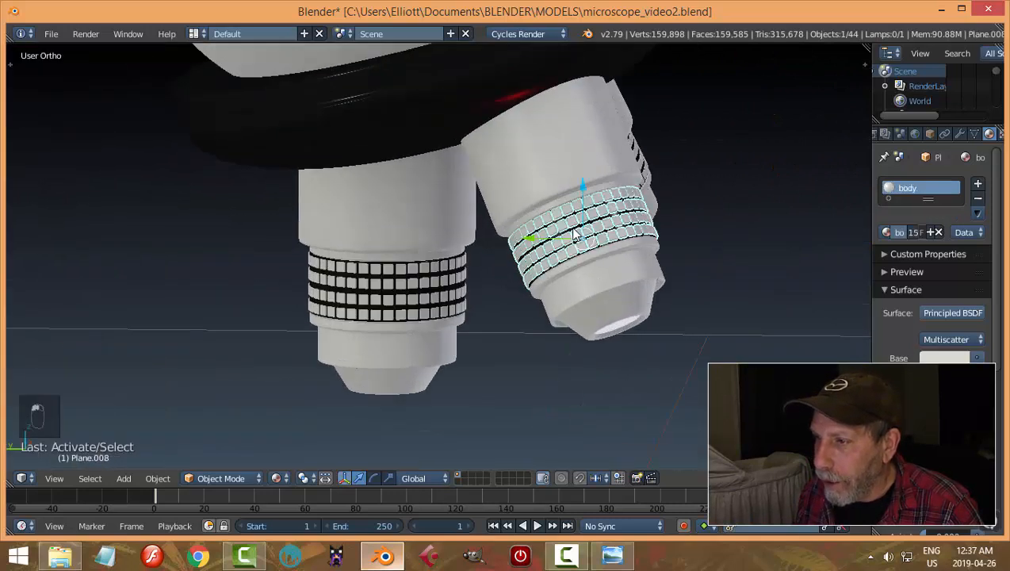
pyautogui.click(887, 233)
pyautogui.click(785, 253)
# Step: Assign the black material to the knurled grip squares on the two remaining objectives and deselect everything
pyautogui.rightClick(454, 275)
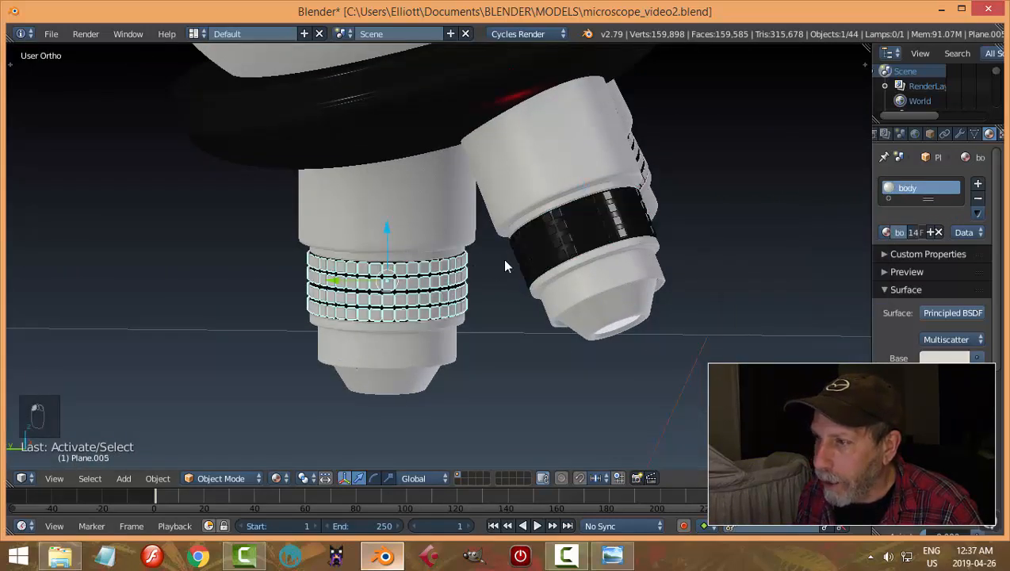
pyautogui.moveTo(649, 240); pyautogui.dragTo(626, 259, button='middle')
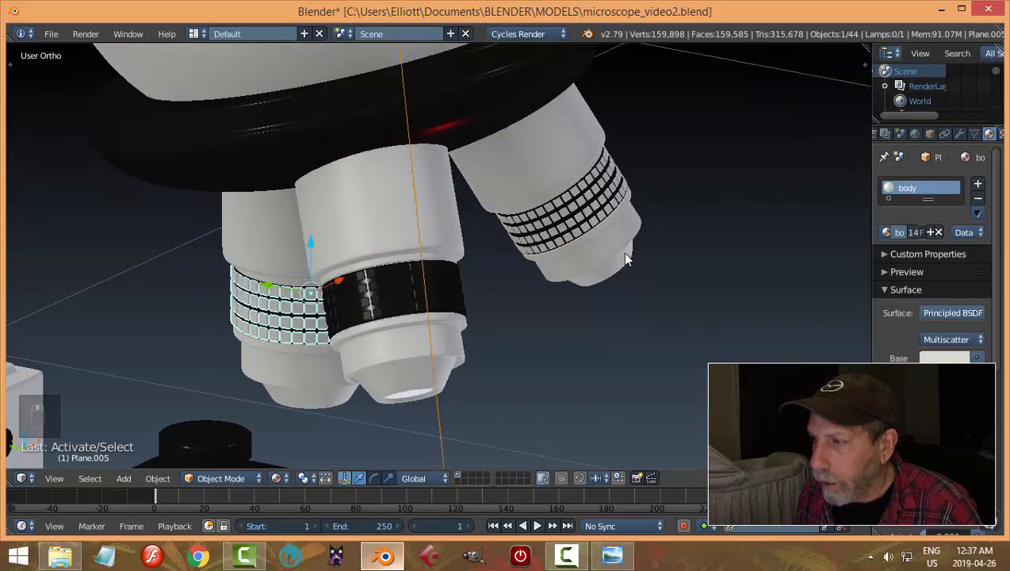
pyautogui.click(886, 233)
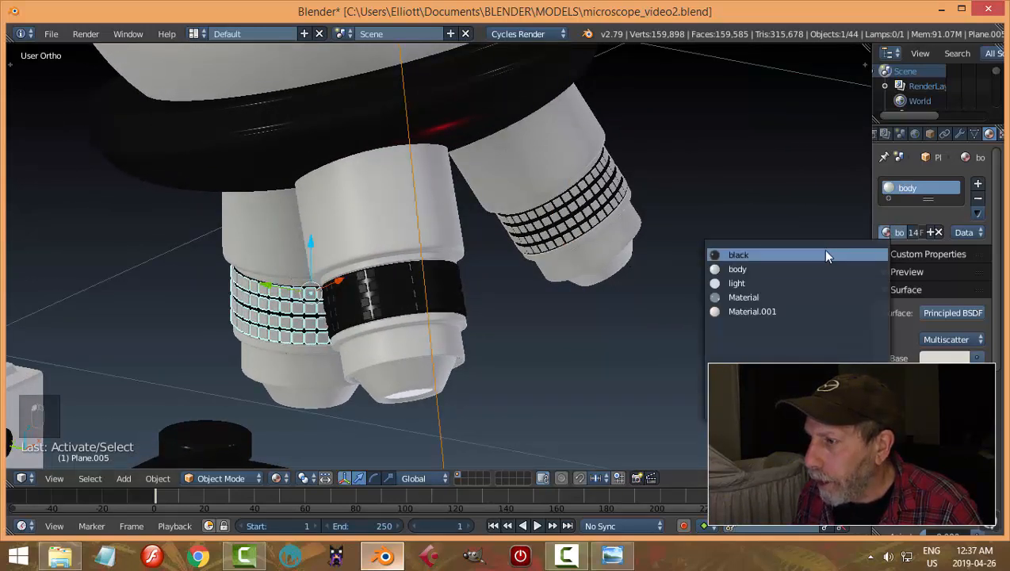
pyautogui.click(774, 255)
pyautogui.rightClick(600, 196)
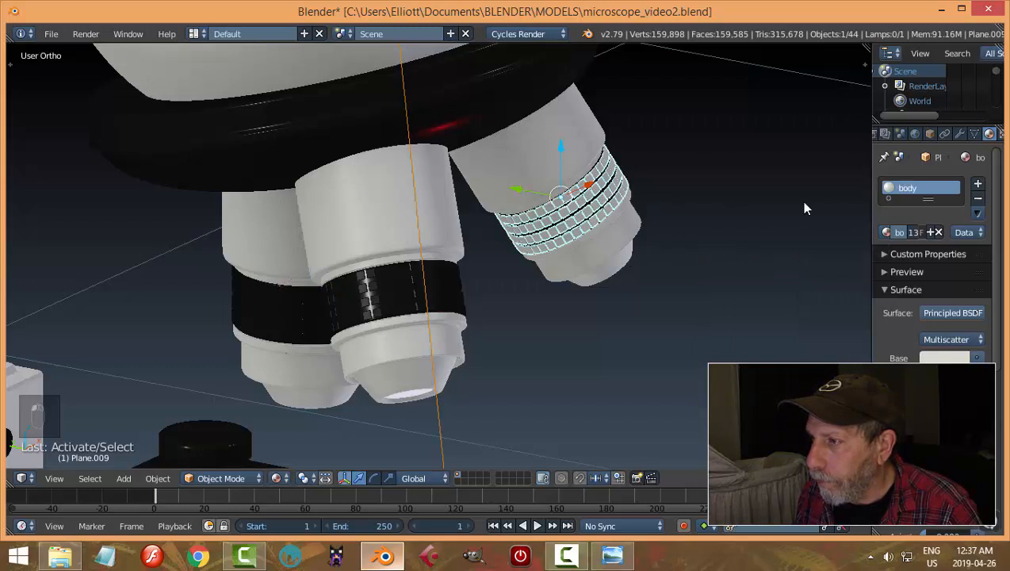
pyautogui.click(890, 232)
pyautogui.click(833, 250)
pyautogui.press('a')
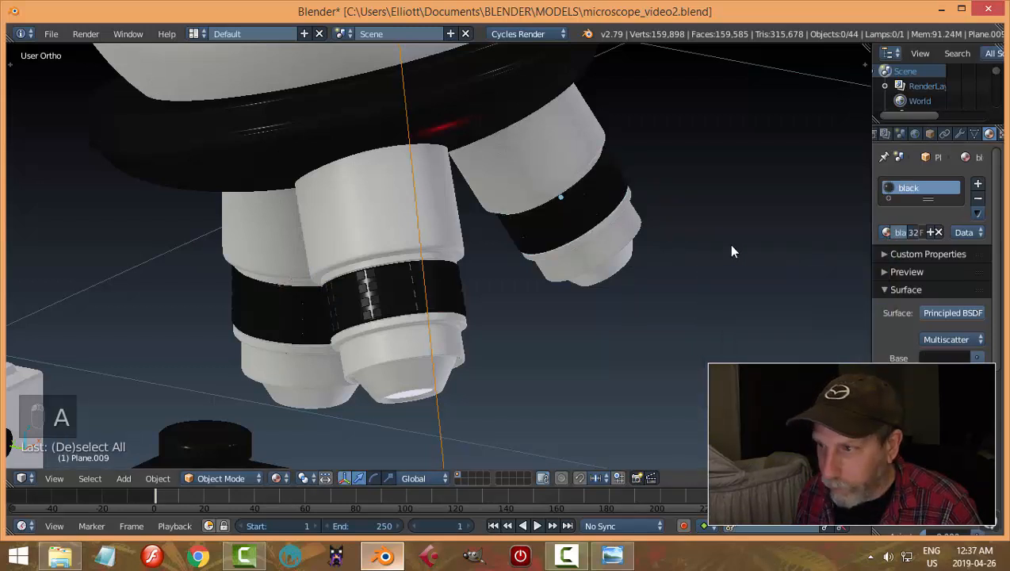
# Step: Reduce the bevel modifier width on the microscope's base to 0.0030, deselect it, and save the file
pyautogui.scroll(-5, 731, 245)
pyautogui.moveTo(699, 255); pyautogui.dragTo(604, 361, button='middle')
pyautogui.rightClick(602, 361)
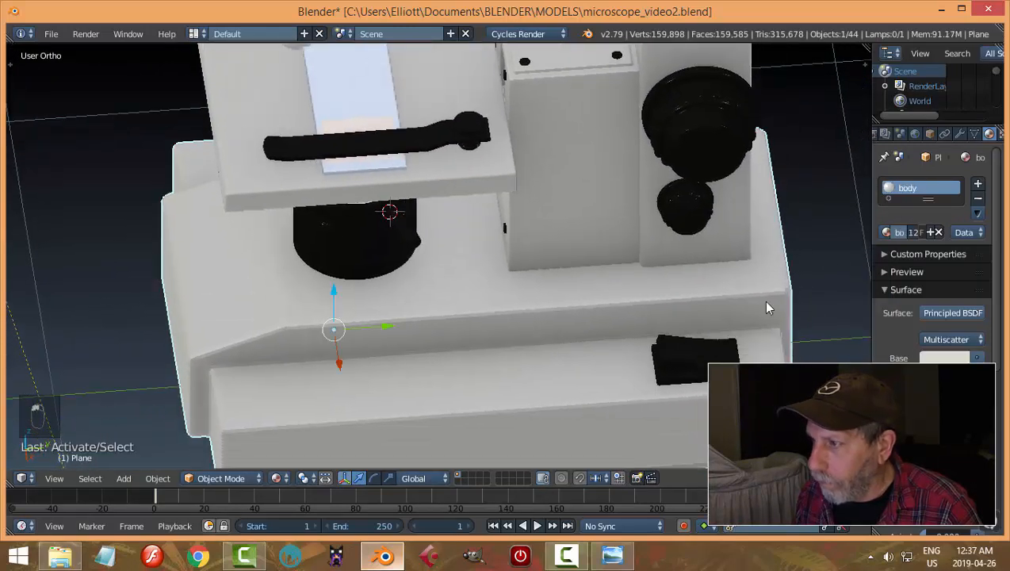
pyautogui.click(959, 134)
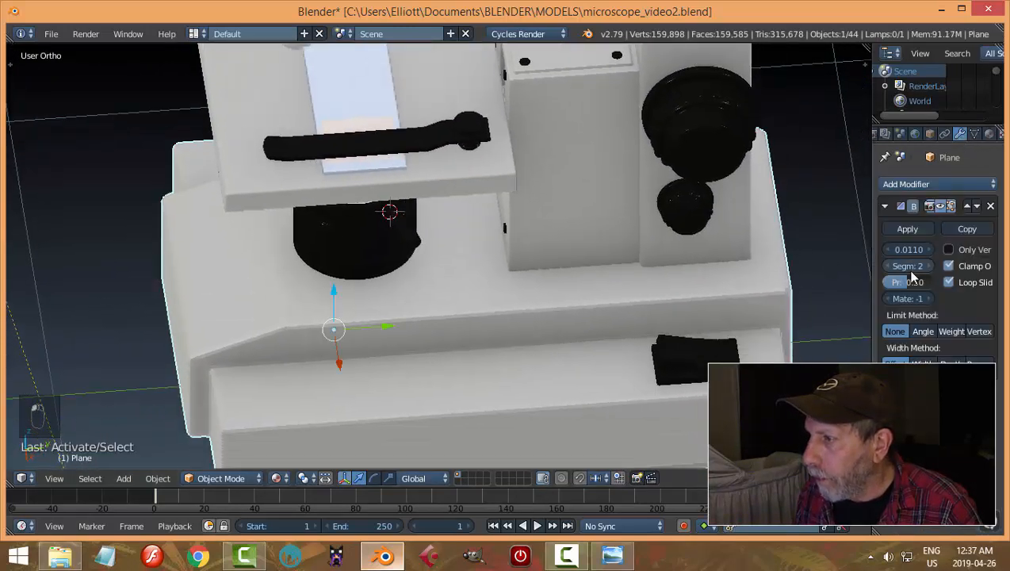
pyautogui.click(893, 249)
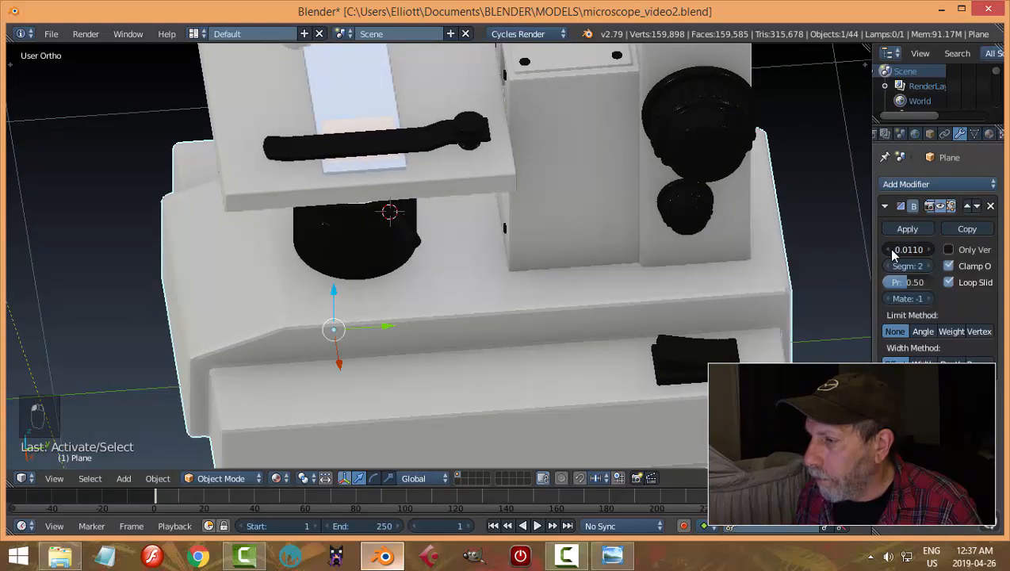
pyautogui.click(893, 250)
pyautogui.click(893, 250)
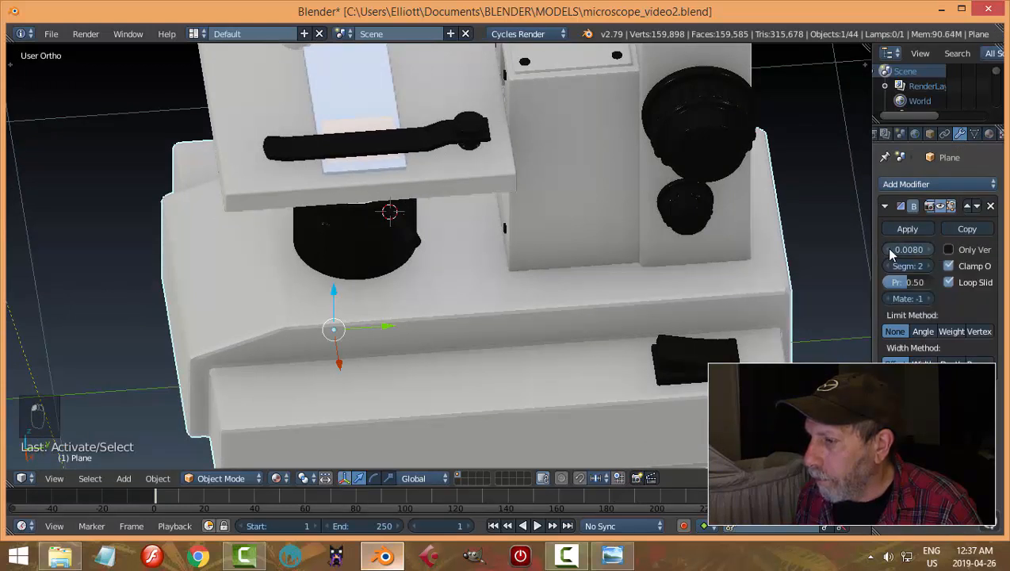
pyautogui.click(891, 250)
pyautogui.click(891, 251)
pyautogui.click(891, 251)
pyautogui.click(891, 250)
pyautogui.click(891, 251)
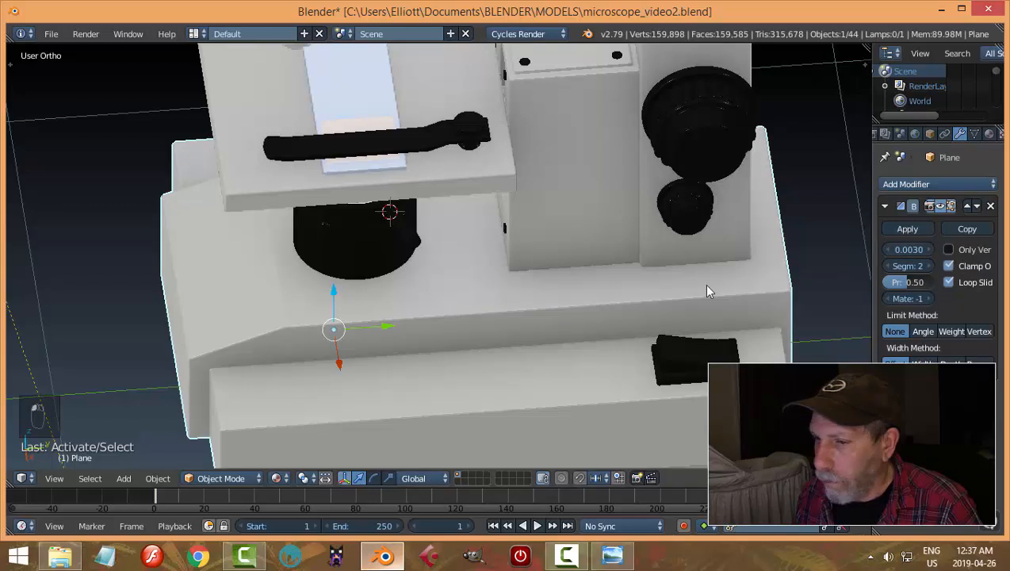
pyautogui.scroll(-6, 704, 289)
pyautogui.press('a')
pyautogui.moveTo(678, 292); pyautogui.dragTo(683, 267, button='middle')
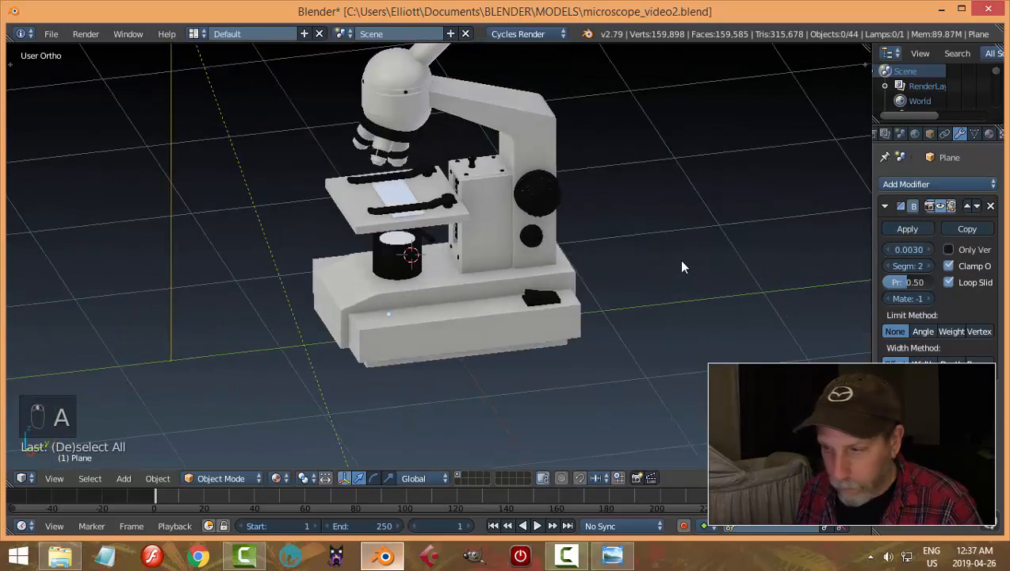
pyautogui.hotkey('ctrl', 's')
# Step: Orbit the camera to the microscope's opposite side in rendered shading, and return to the unrendered view outside the camera
pyautogui.press('KP_0')
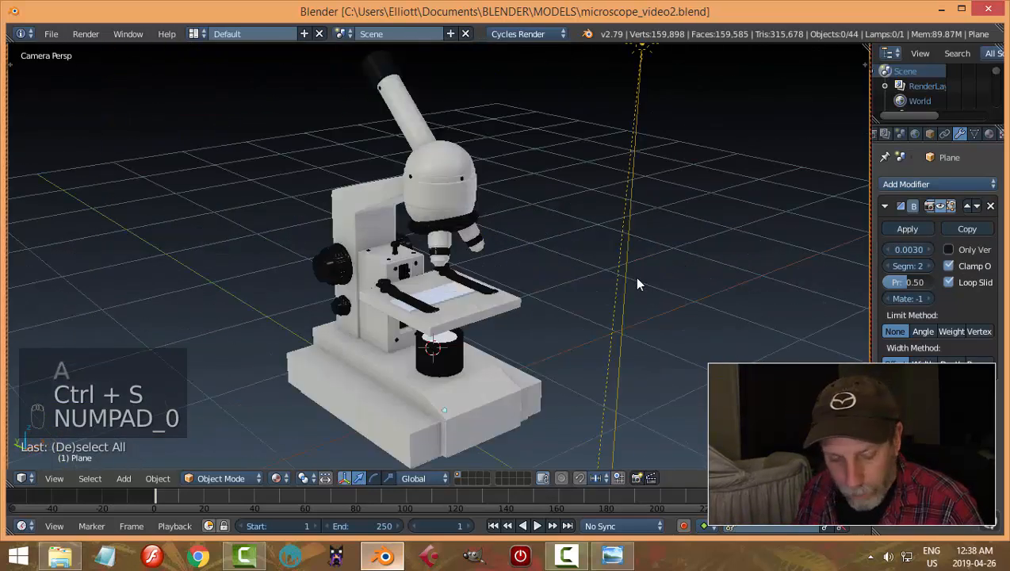
pyautogui.hotkey('shift', 'z')
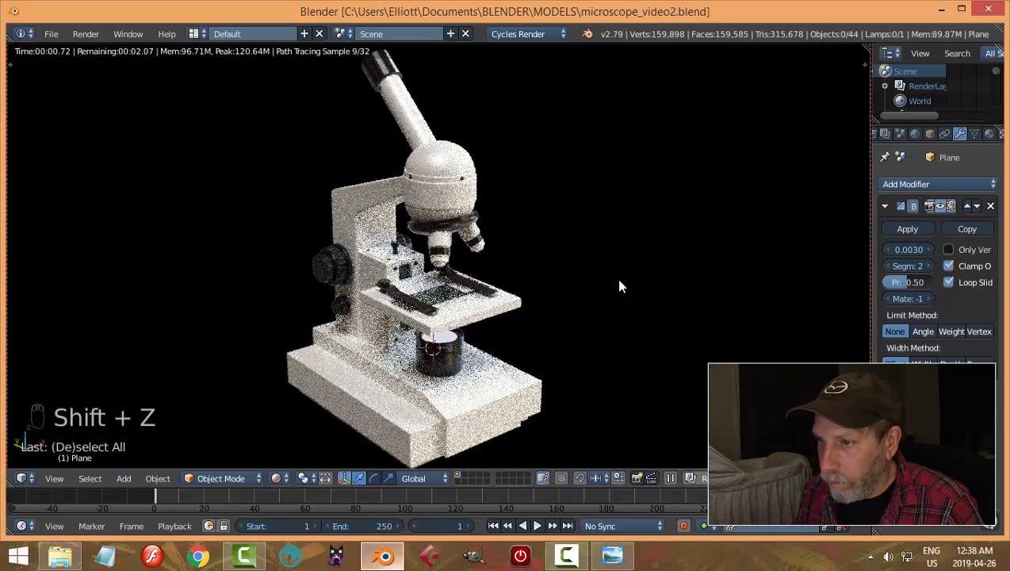
pyautogui.moveTo(619, 281); pyautogui.dragTo(531, 280, button='middle')
pyautogui.scroll(2, 480, 302)
pyautogui.scroll(-1, 481, 302)
pyautogui.scroll(-1, 522, 286)
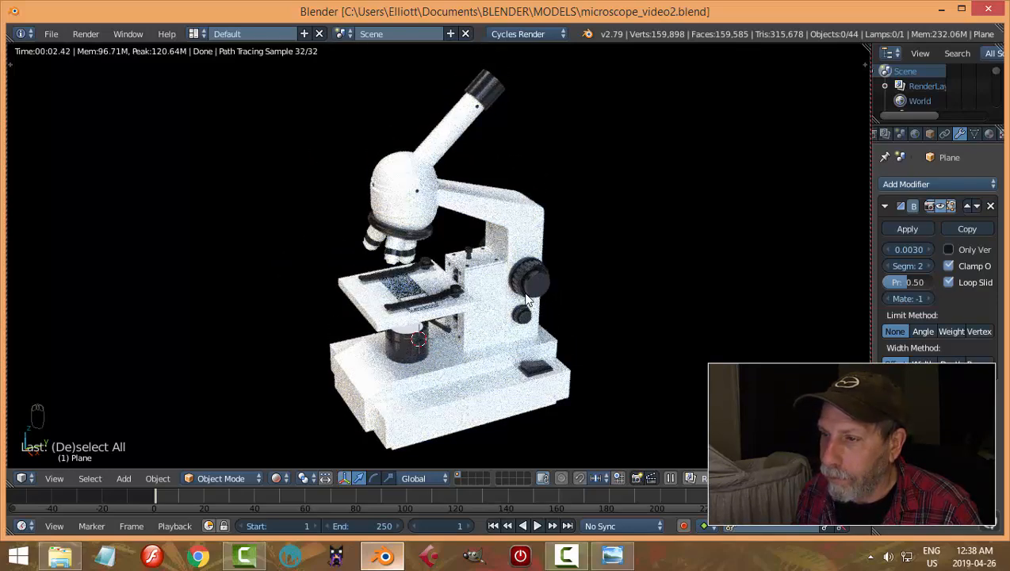
pyautogui.moveTo(527, 296); pyautogui.dragTo(548, 301, button='middle')
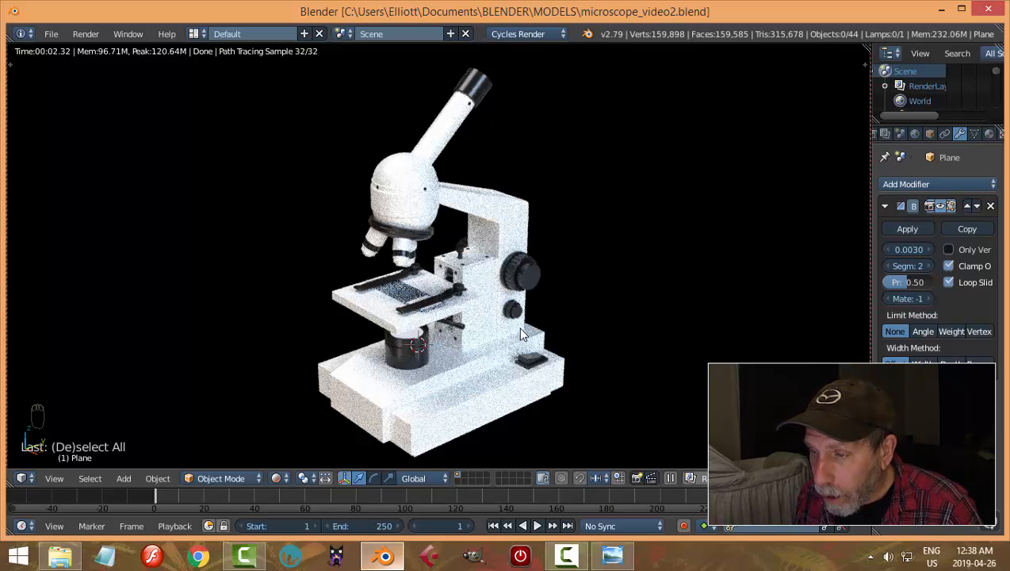
pyautogui.hotkey('shift', 'z')
pyautogui.press('KP_0')
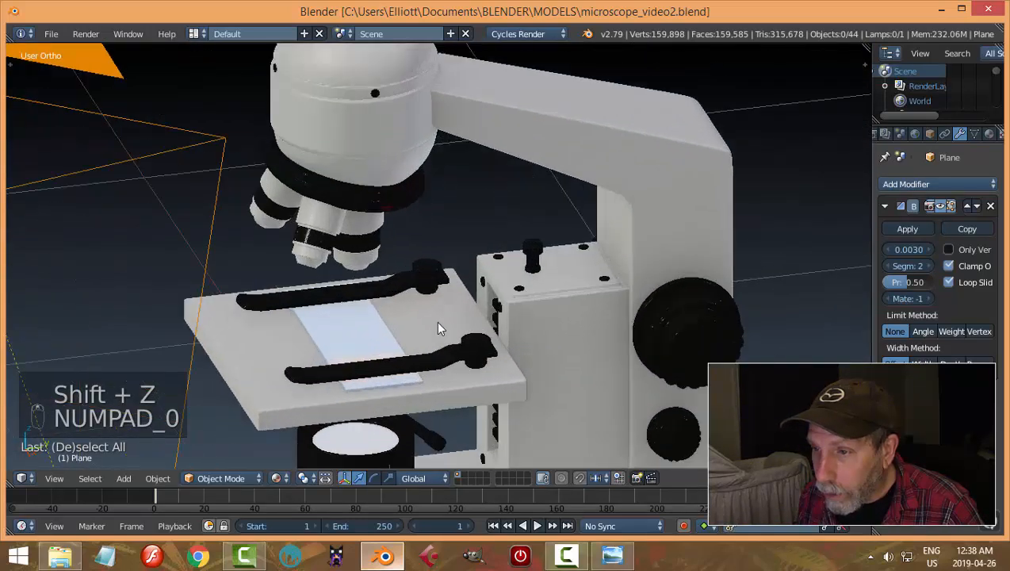
# Step: Assign the black material to the grip band and its adjoining rims on the tilted objective nearest the vertical one, and deselect everything
pyautogui.moveTo(438, 322); pyautogui.dragTo(605, 289, button='middle')
pyautogui.scroll(4, 368, 287)
pyautogui.scroll(6, 605, 289)
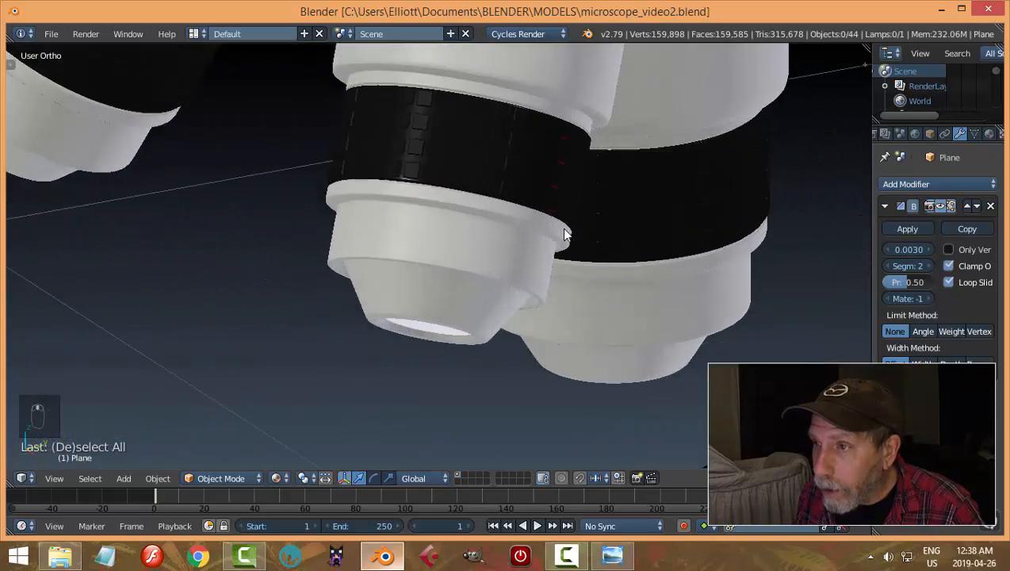
pyautogui.moveTo(496, 234); pyautogui.dragTo(494, 219, button='middle')
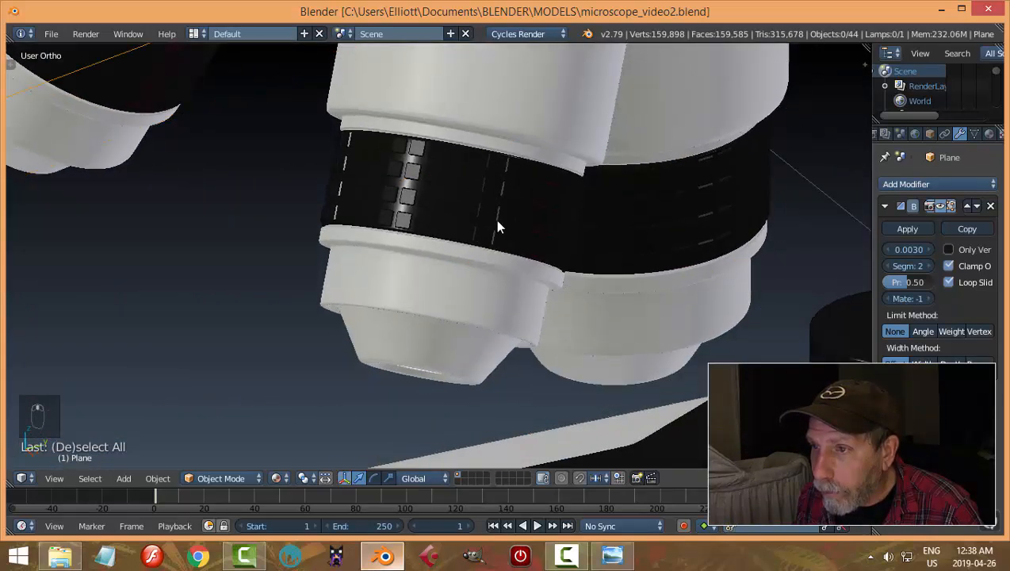
pyautogui.rightClick(513, 112)
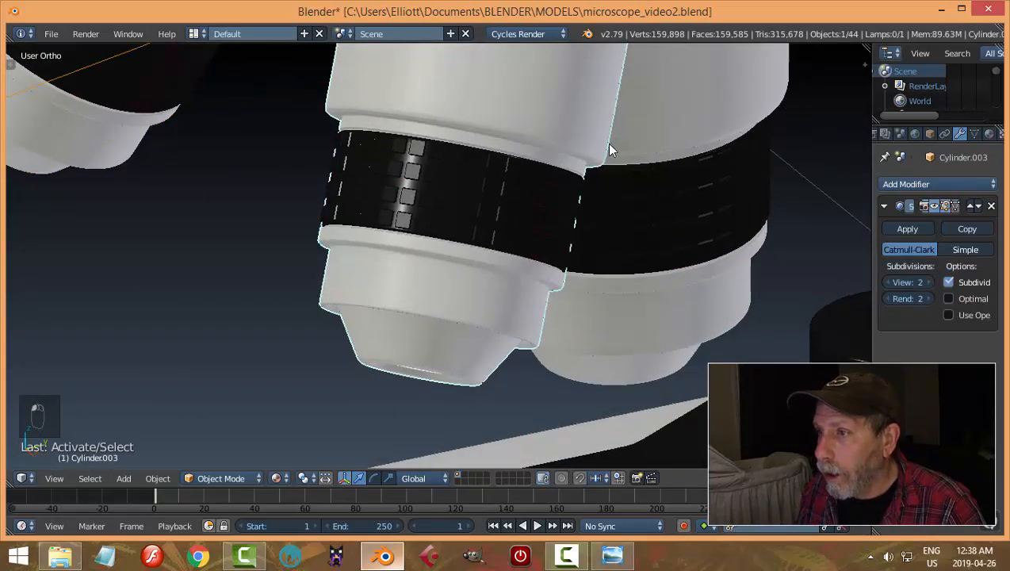
pyautogui.press('Tab')
pyautogui.click(699, 148)
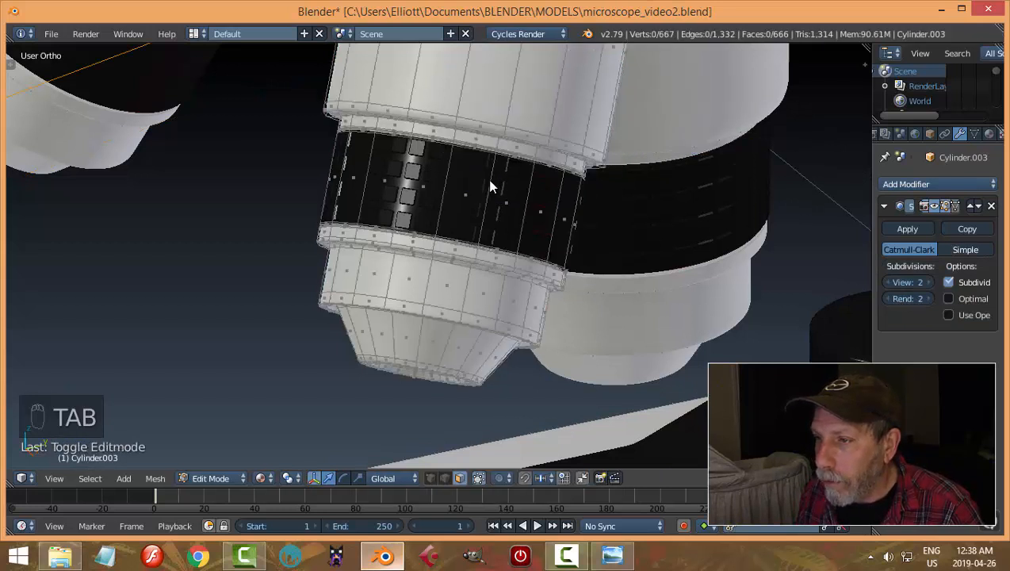
pyautogui.keyDown('alt'); pyautogui.rightClick(541, 176); pyautogui.keyUp('alt')
pyautogui.press('ctrl+KP_Add')
pyautogui.press('ctrl+KP_Add')
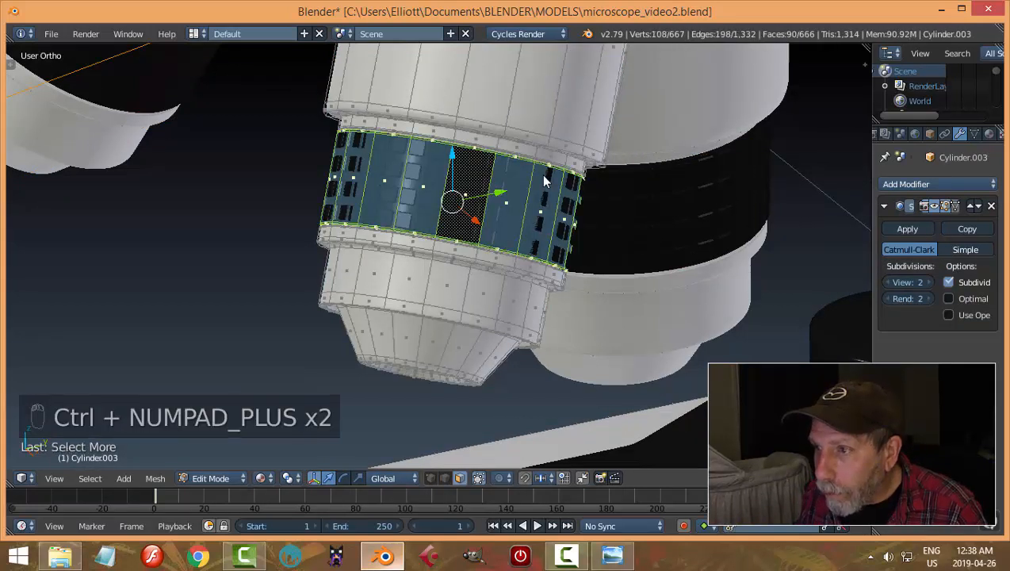
pyautogui.press('ctrl+KP_Add')
pyautogui.press('ctrl+KP_Add')
pyautogui.press('ctrl+KP_Add')
pyautogui.press('ctrl+KP_Add')
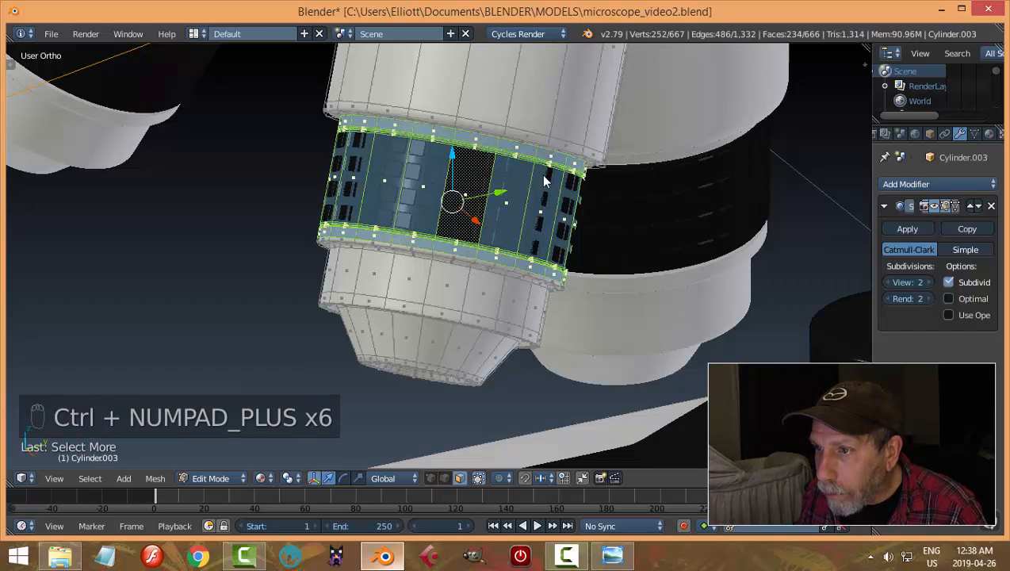
pyautogui.press('ctrl+KP_Add')
pyautogui.scroll(3, 562, 201)
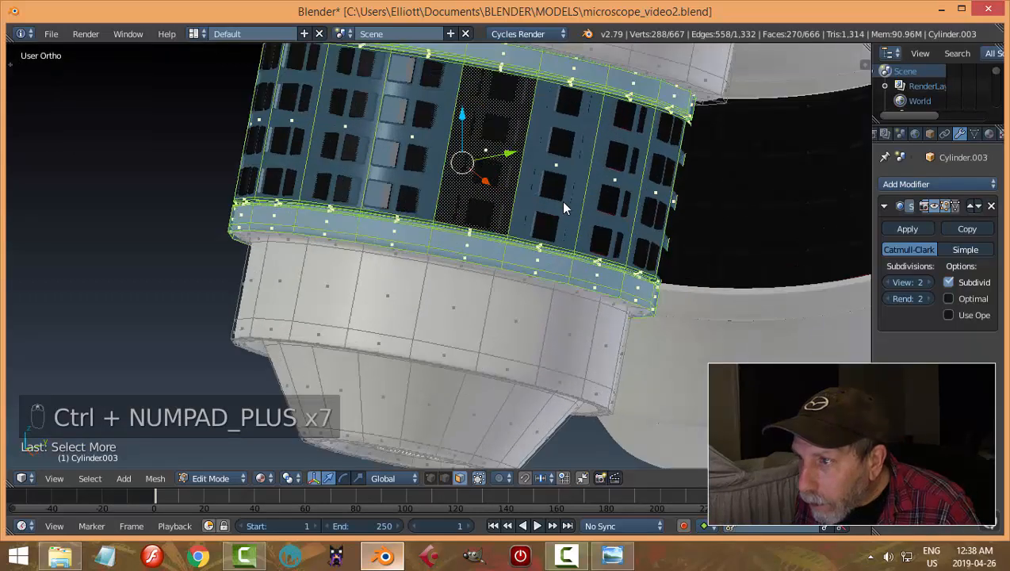
pyautogui.moveTo(563, 203); pyautogui.dragTo(573, 195, button='middle')
pyautogui.keyDown('shift'); pyautogui.moveTo(577, 129); pyautogui.dragTo(523, 314, button='middle'); pyautogui.keyUp('shift')
pyautogui.moveTo(560, 281); pyautogui.dragTo(563, 278, button='middle')
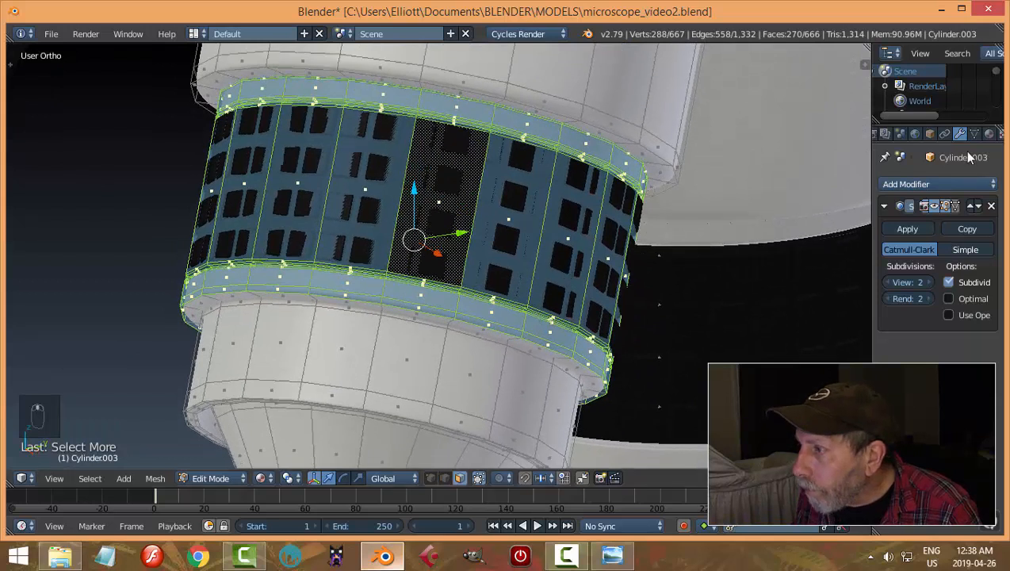
pyautogui.click(989, 134)
pyautogui.click(914, 204)
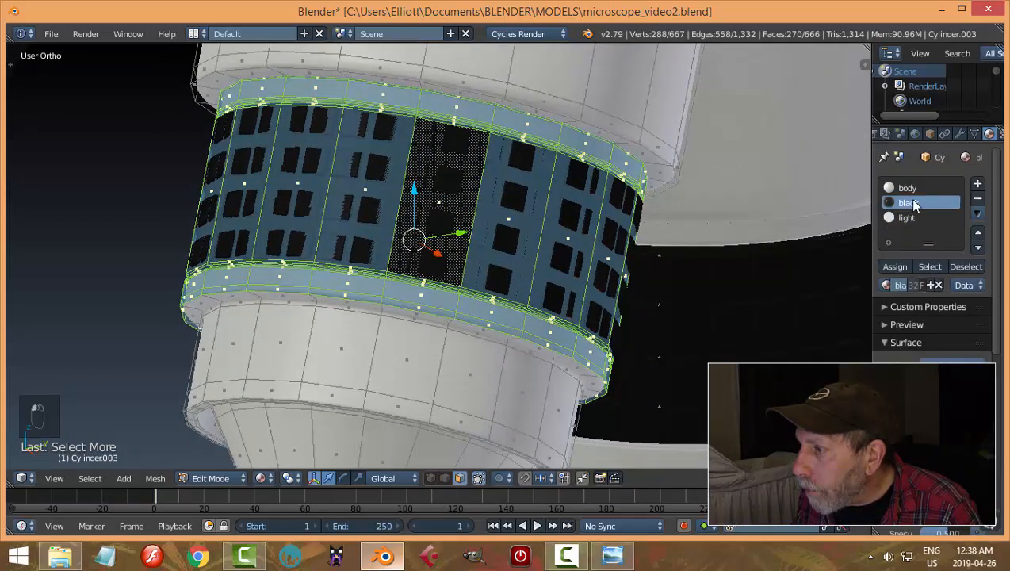
pyautogui.click(895, 267)
pyautogui.press('a')
pyautogui.press('Tab')
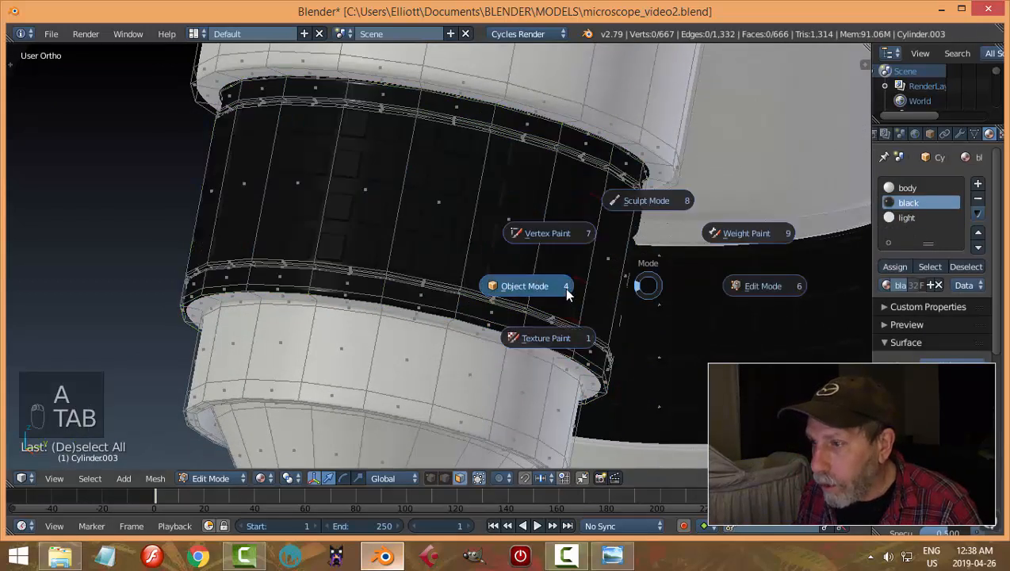
pyautogui.click(566, 290)
pyautogui.scroll(-6, 682, 280)
pyautogui.scroll(-4, 655, 277)
pyautogui.press('a')
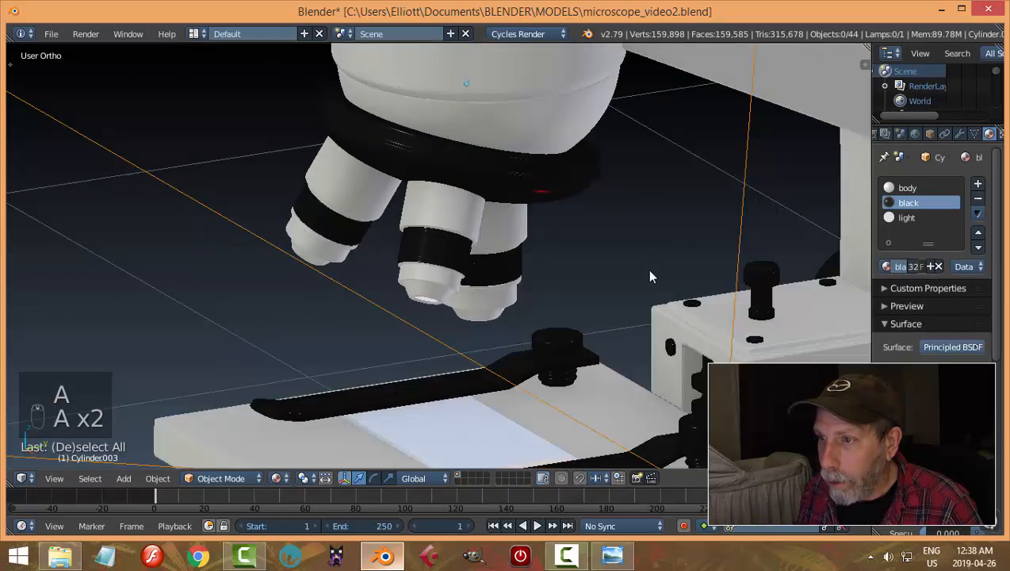
# Step: Assign the black material to the vertical objective's grip band and the narrow edge faces bordering it, and leave mesh editing
pyautogui.moveTo(648, 276)
pyautogui.mouseDown(button='middle')
pyautogui.moveTo(609, 282)
pyautogui.moveTo(626, 230)
pyautogui.moveTo(660, 226)
pyautogui.moveTo(665, 264)
pyautogui.moveTo(652, 269)
pyautogui.mouseUp(button='middle')
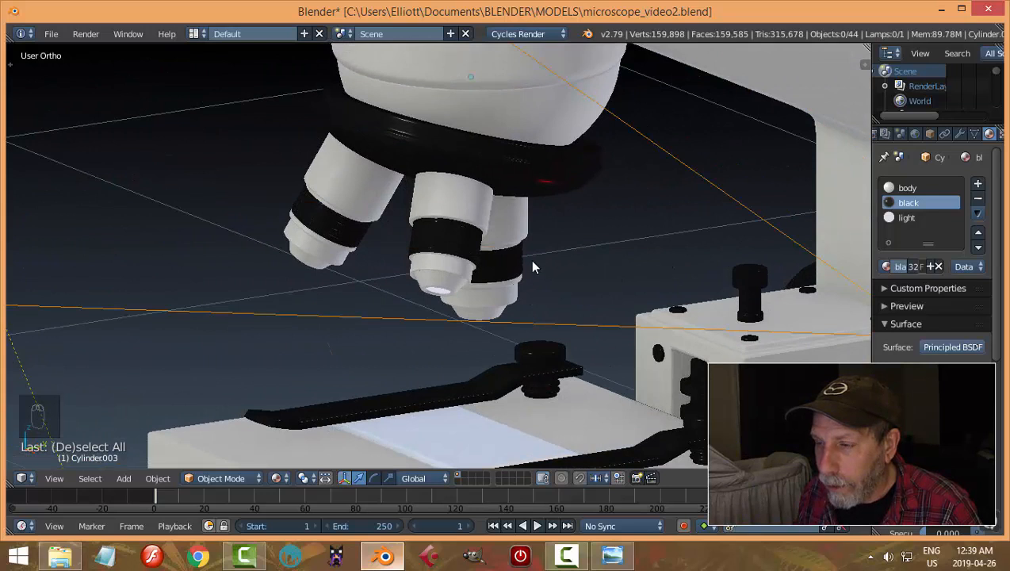
pyautogui.moveTo(533, 262)
pyautogui.mouseDown(button='middle')
pyautogui.moveTo(555, 264)
pyautogui.moveTo(524, 266)
pyautogui.mouseUp(button='middle')
pyautogui.scroll(2, 507, 251)
pyautogui.rightClick(501, 246)
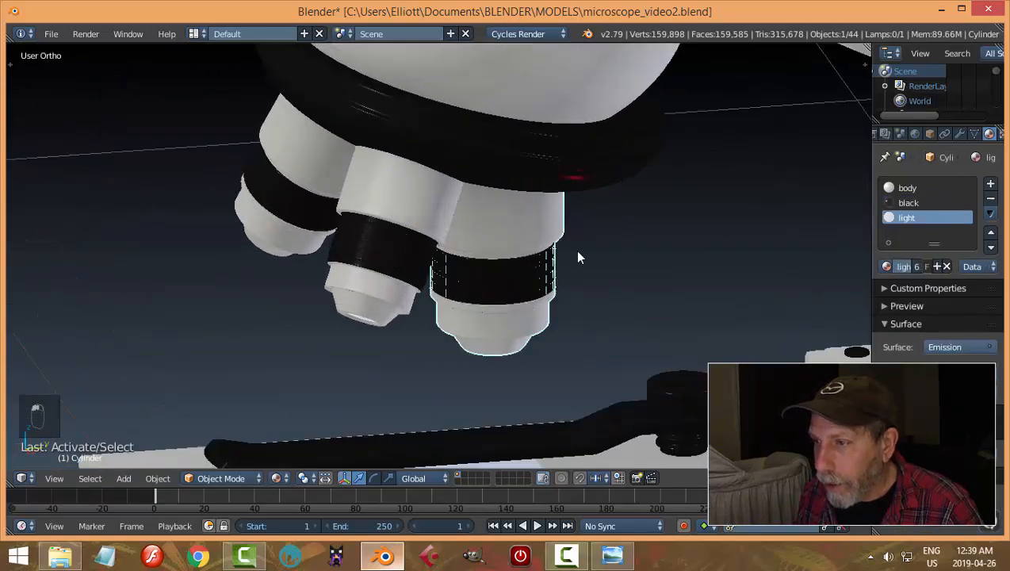
pyautogui.press('Tab')
pyautogui.scroll(2, 562, 290)
pyautogui.keyDown('alt'); pyautogui.rightClick(586, 291); pyautogui.keyUp('alt')
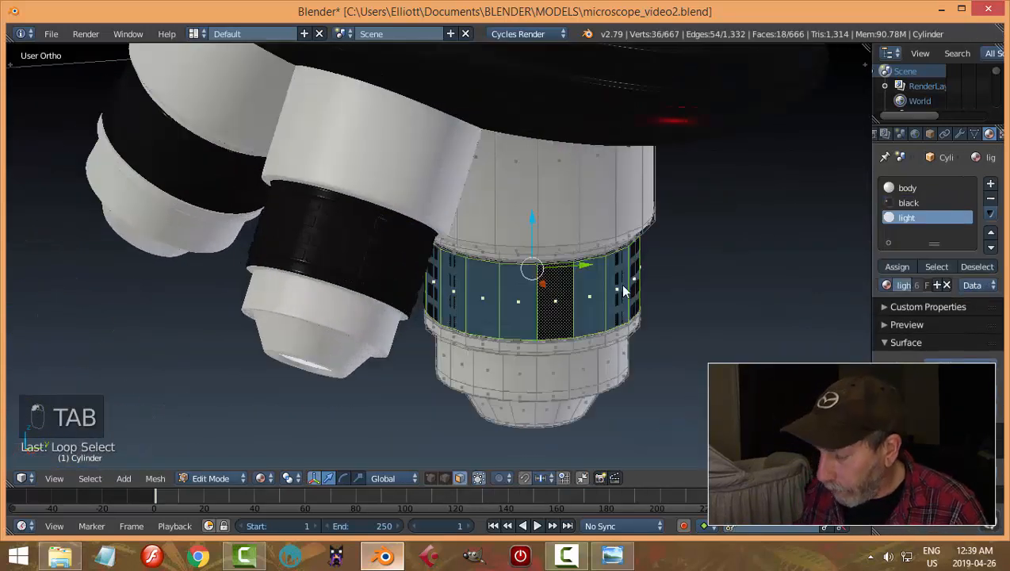
pyautogui.press('ctrl+KP_Add')
pyautogui.press('ctrl+KP_Add')
pyautogui.press('ctrl+KP_Add')
pyautogui.press('ctrl+KP_Add')
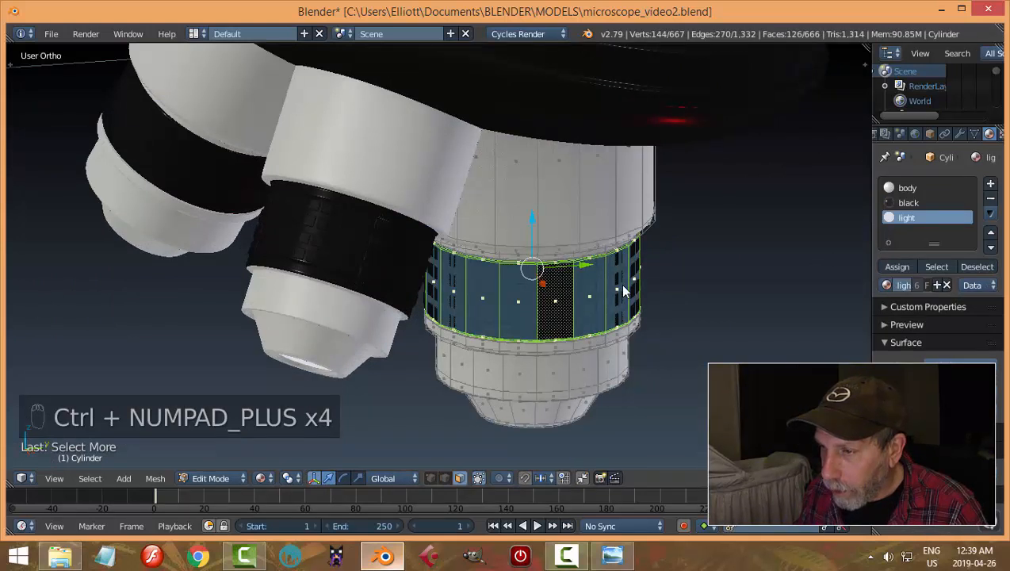
pyautogui.press('ctrl+KP_Add')
pyautogui.press('ctrl+KP_Add')
pyautogui.press('ctrl+KP_Add')
pyautogui.press('ctrl+KP_Add')
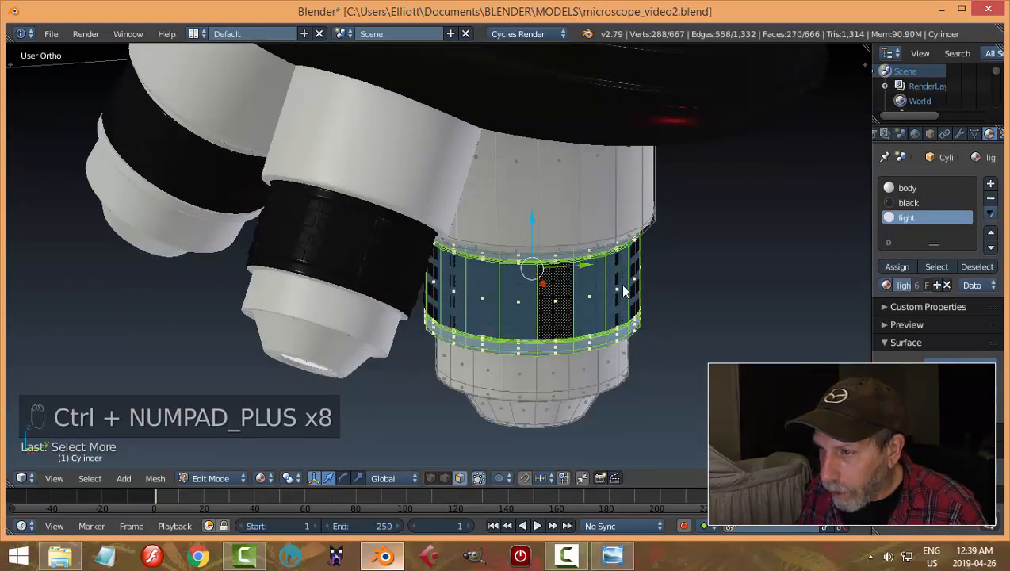
pyautogui.press('ctrl+KP_Subtract')
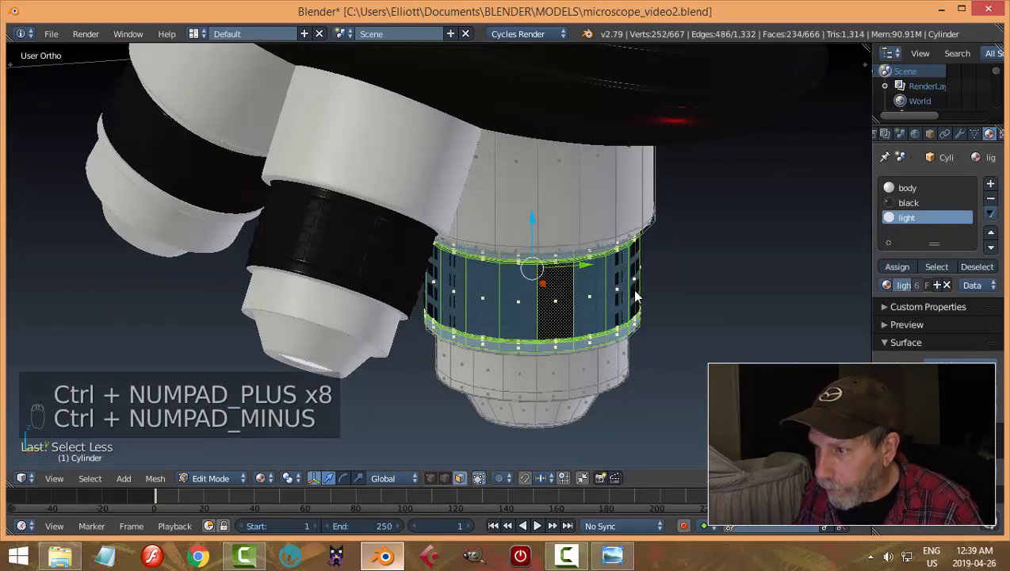
pyautogui.moveTo(634, 297); pyautogui.dragTo(581, 291, button='middle')
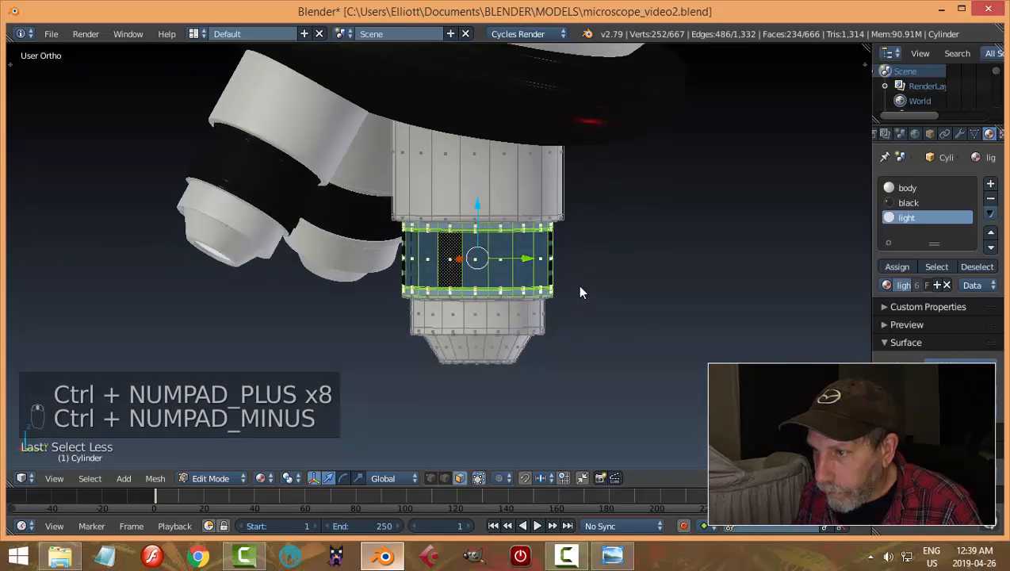
pyautogui.click(909, 203)
pyautogui.click(896, 266)
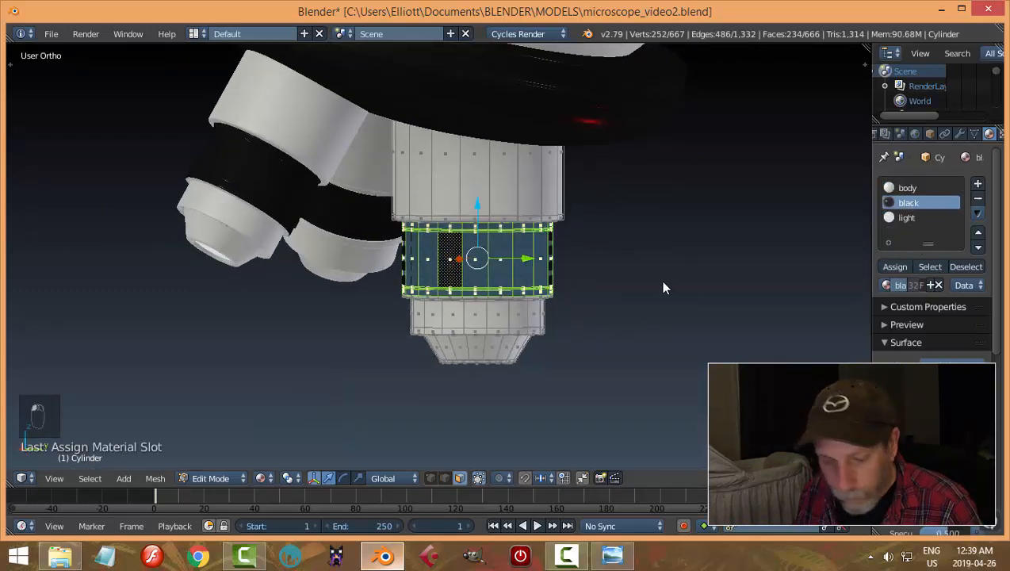
pyautogui.press('a')
pyautogui.moveTo(657, 279); pyautogui.dragTo(687, 275, button='middle')
pyautogui.press('Tab')
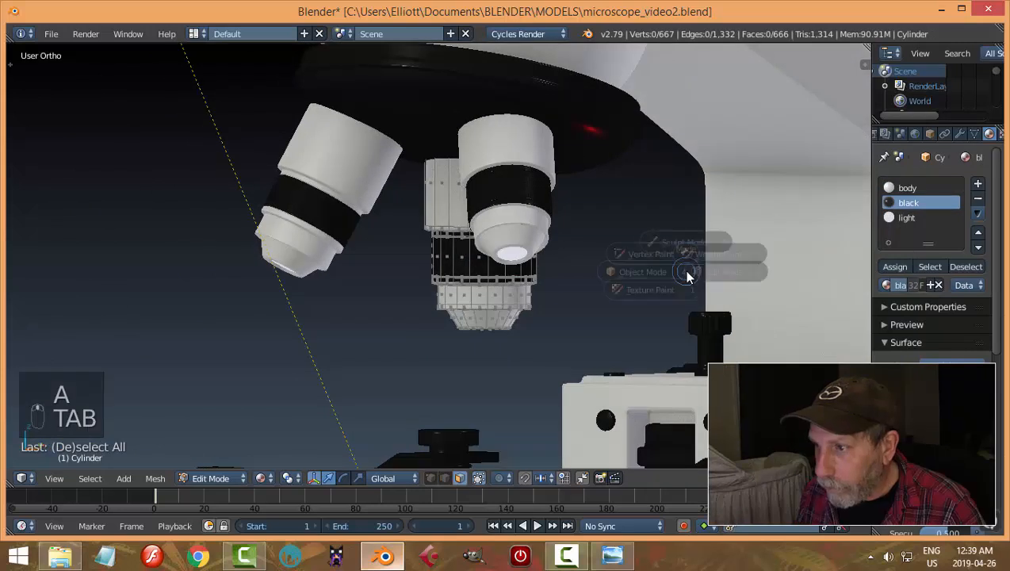
pyautogui.moveTo(555, 288); pyautogui.dragTo(615, 293, button='middle')
pyautogui.rightClick(351, 204)
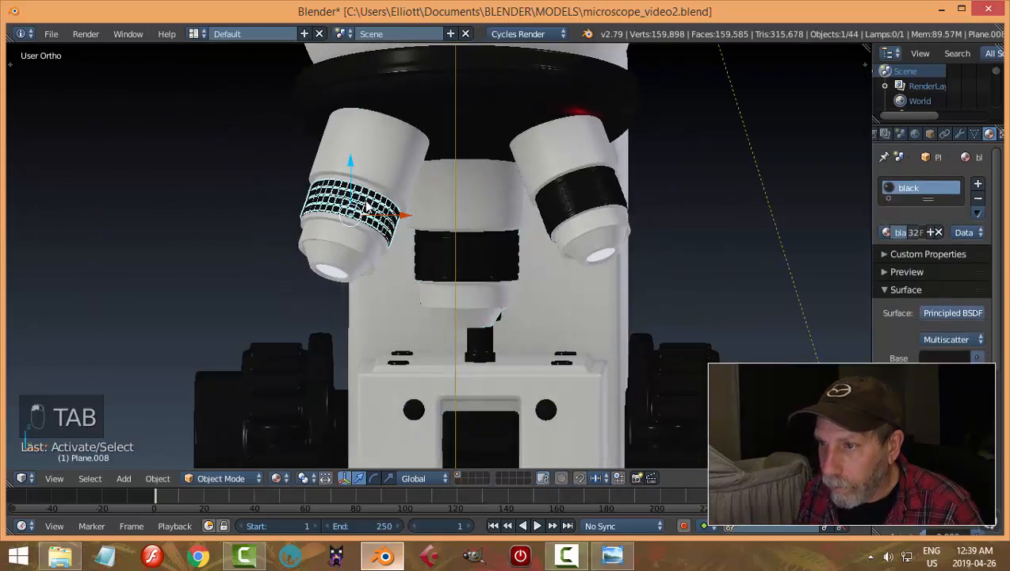
pyautogui.press('Tab')
pyautogui.press('Tab')
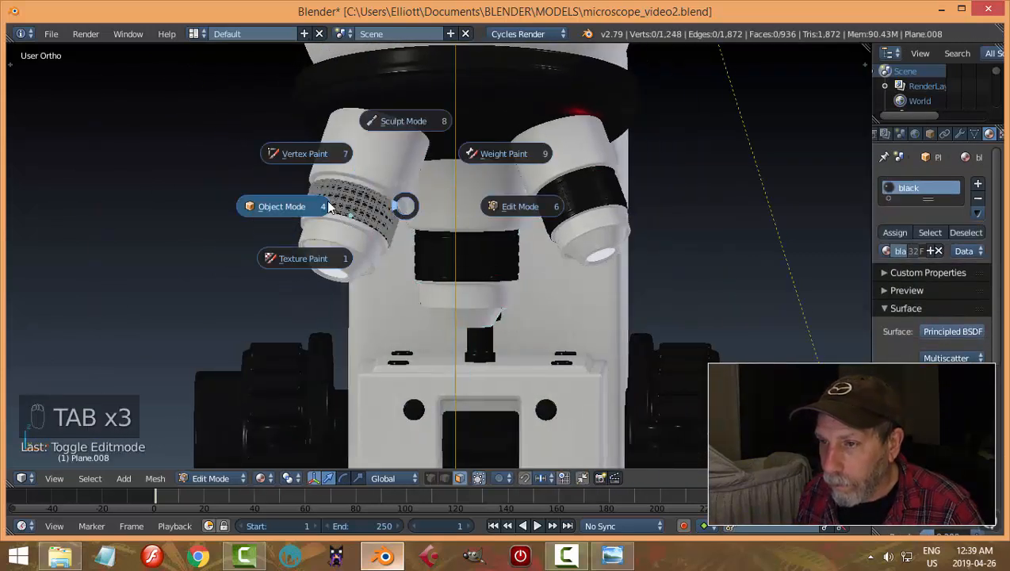
# Step: Assign the black material to the grip band and its bordering edge faces on the remaining tilted objective, and deselect everything
pyautogui.rightClick(383, 155)
pyautogui.press('Tab')
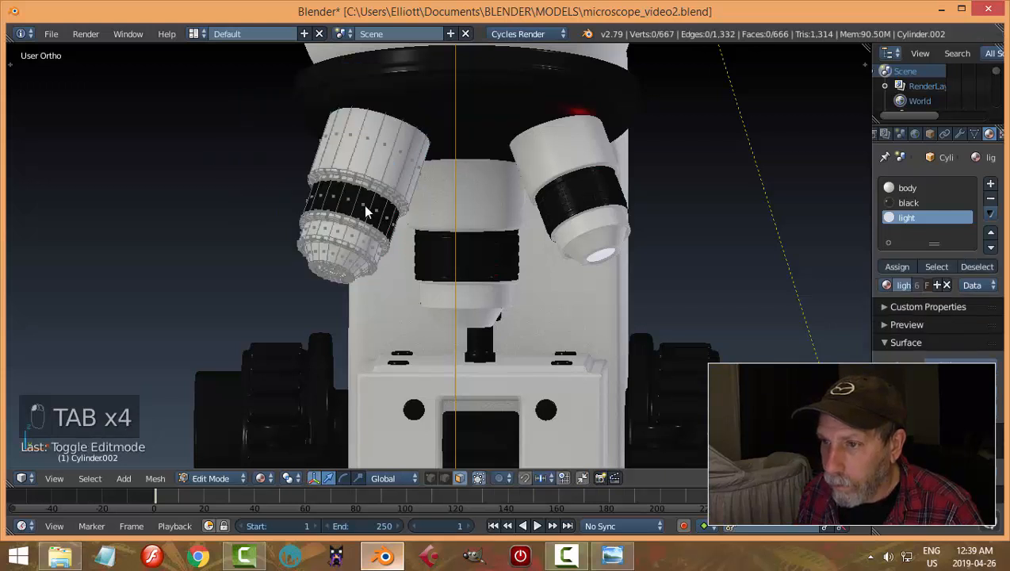
pyautogui.keyDown('alt'); pyautogui.rightClick(356, 205); pyautogui.keyUp('alt')
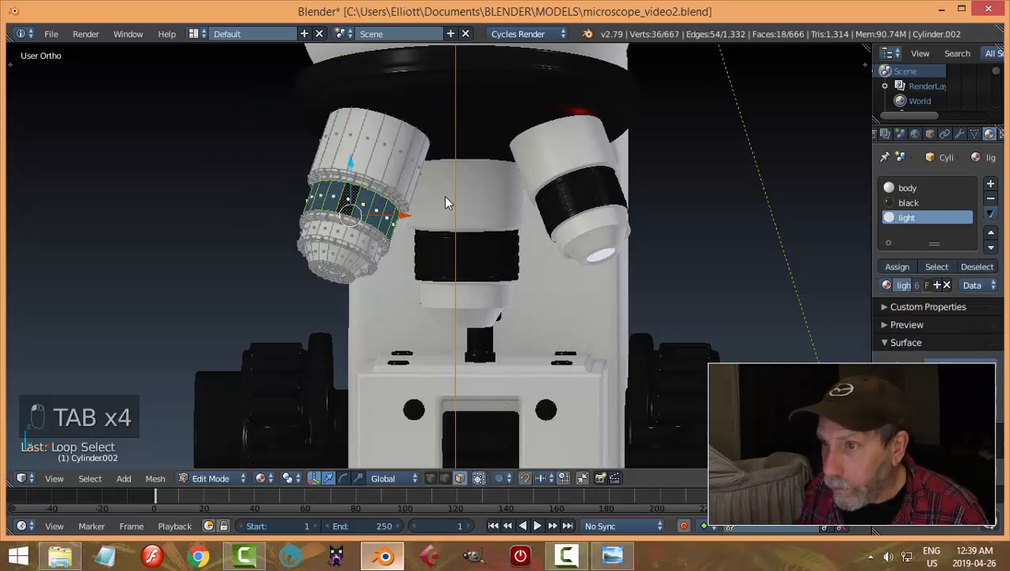
pyautogui.press('ctrl+KP_Add')
pyautogui.press('ctrl+KP_Add')
pyautogui.press('ctrl+KP_Add')
pyautogui.press('ctrl+KP_Add')
pyautogui.press('ctrl+KP_Add')
pyautogui.press('ctrl+KP_Add')
pyautogui.press('ctrl+KP_Add')
pyautogui.press('ctrl+KP_Add')
pyautogui.press('ctrl+KP_Add')
pyautogui.press('ctrl+KP_Add')
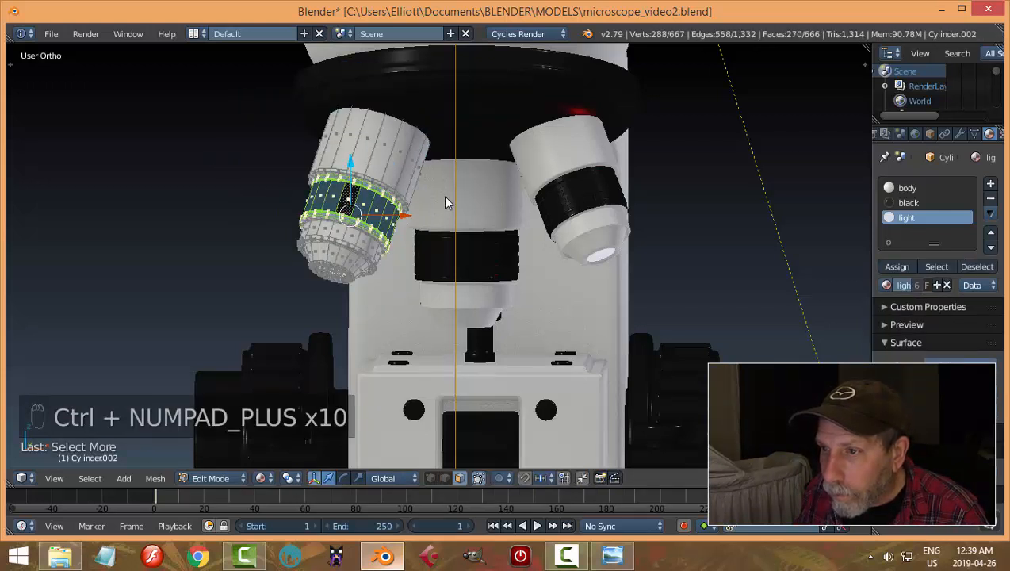
pyautogui.scroll(3, 444, 202)
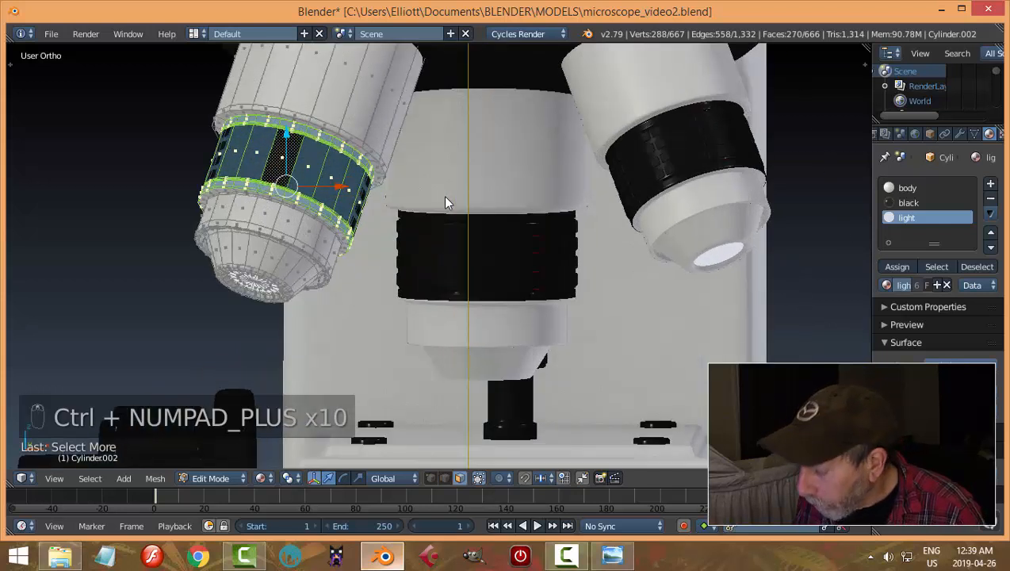
pyautogui.press('ctrl+KP_Subtract')
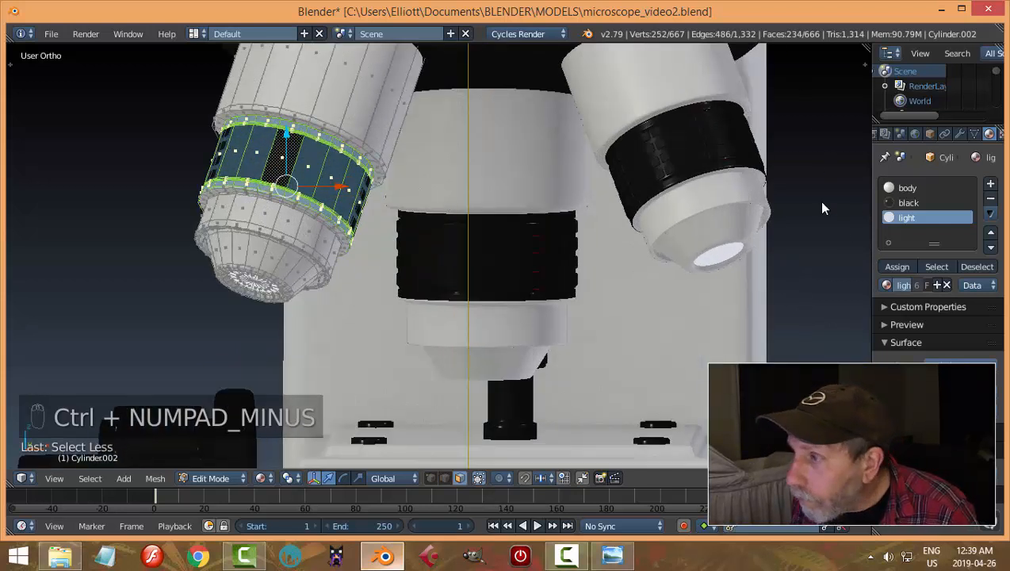
pyautogui.click(912, 202)
pyautogui.click(895, 267)
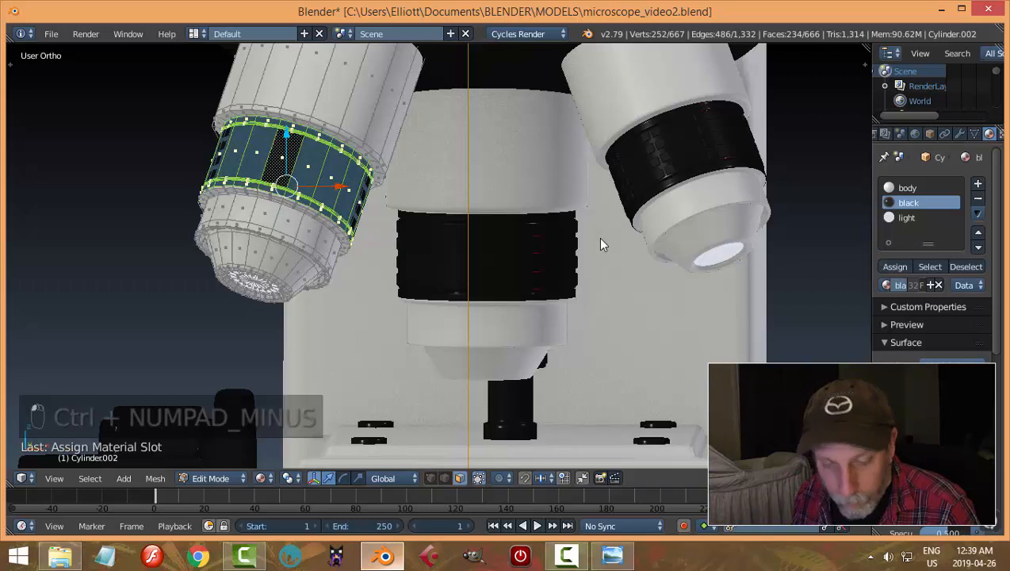
pyautogui.press('a')
pyautogui.press('Tab')
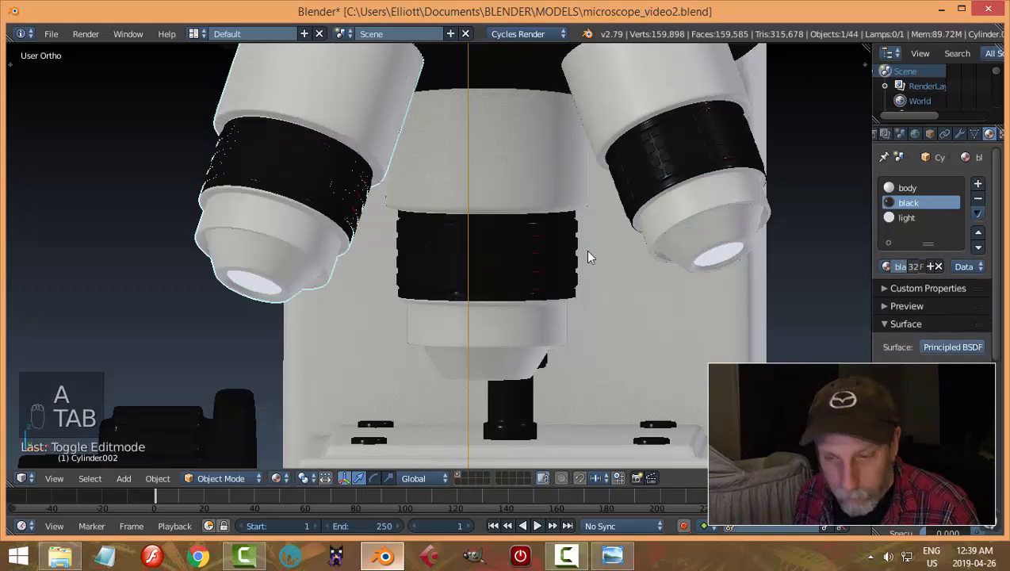
pyautogui.press('a')
# Step: Return to the camera view of the whole microscope and save the file
pyautogui.scroll(-4, 582, 250)
pyautogui.moveTo(574, 234); pyautogui.dragTo(536, 255, button='middle')
pyautogui.press('KP_0')
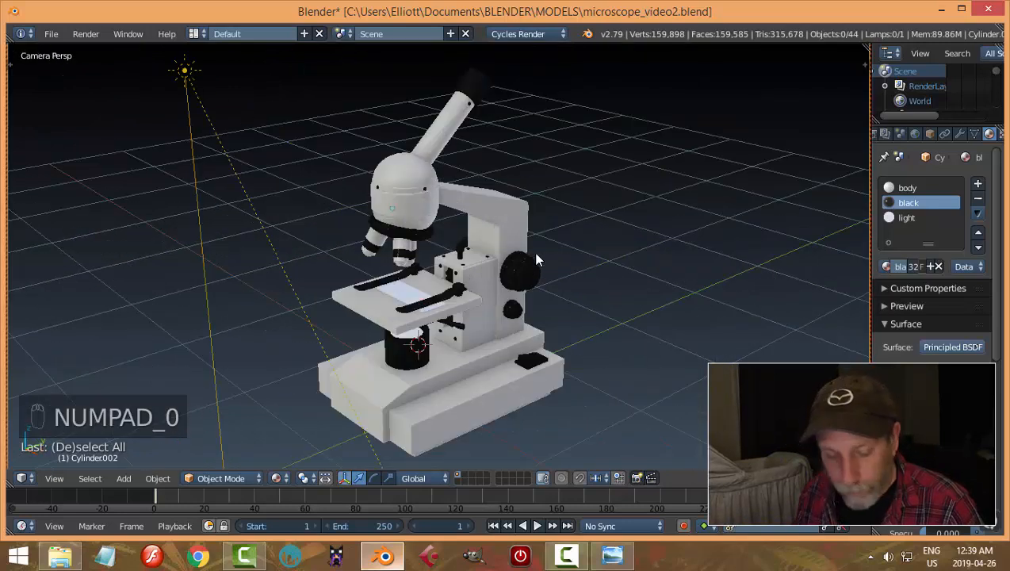
pyautogui.hotkey('ctrl', 's')
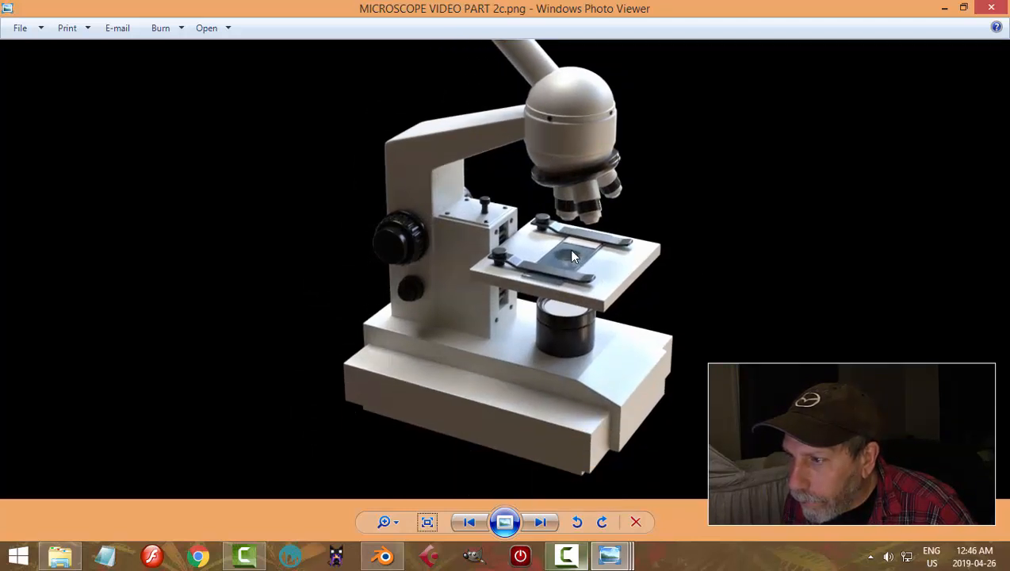
# Step: Switch to Blender and add a centred edge loop around the upper barrel of the objective nearest the stage block
pyautogui.click(383, 552)
pyautogui.scroll(8, 491, 324)
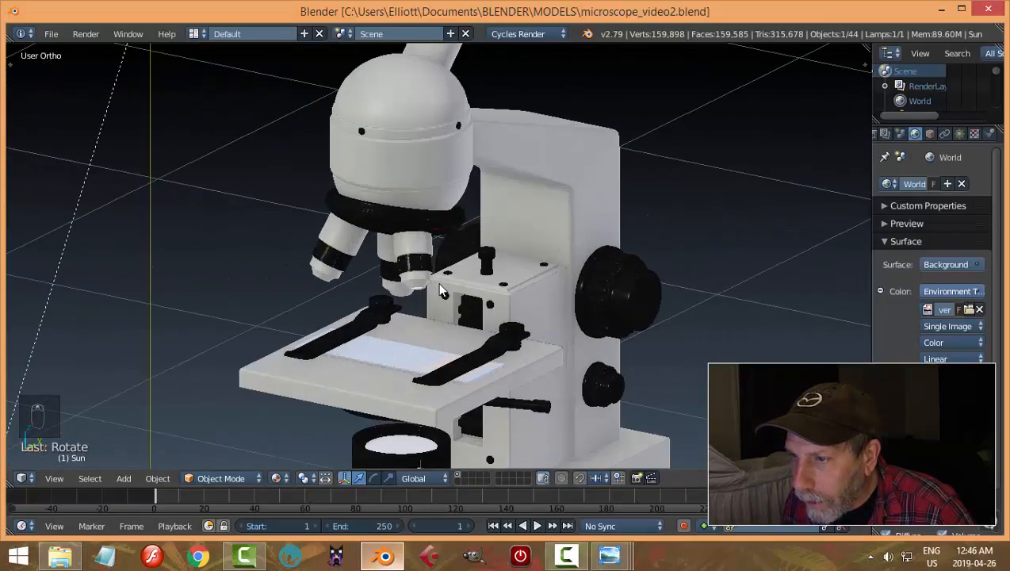
pyautogui.scroll(3, 398, 232)
pyautogui.rightClick(398, 232)
pyautogui.press('Tab')
pyautogui.scroll(3, 432, 241)
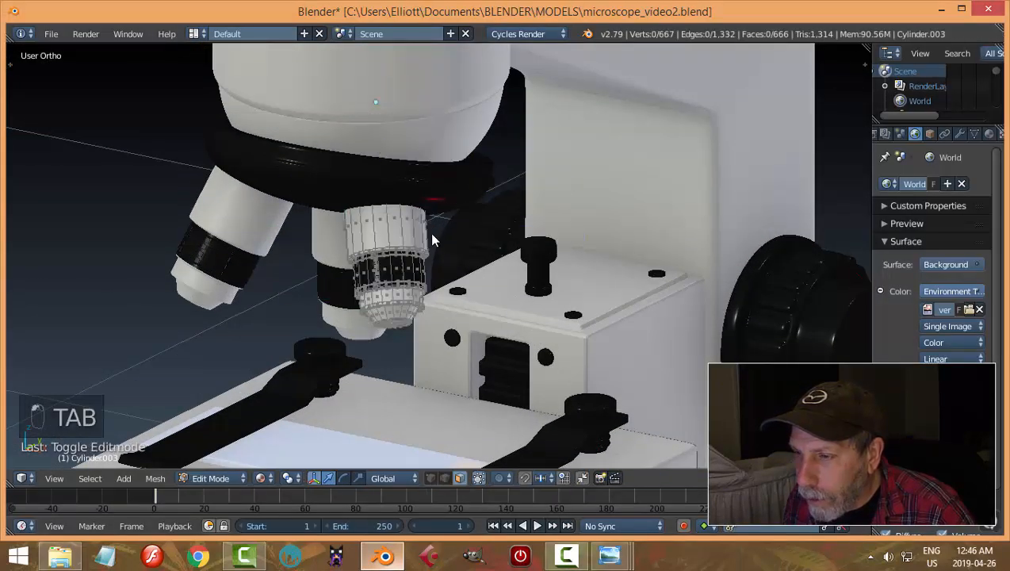
pyautogui.keyDown('shift'); pyautogui.moveTo(418, 227); pyautogui.dragTo(421, 240, button='middle'); pyautogui.keyUp('shift')
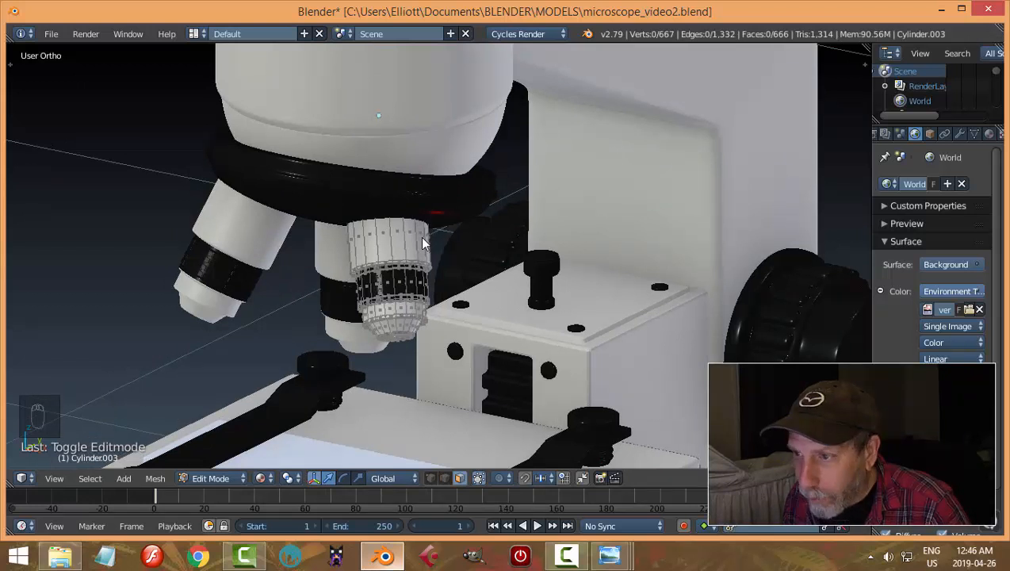
pyautogui.hotkey('ctrl', 'r')
pyautogui.click(420, 236)
pyautogui.rightClick(422, 237)
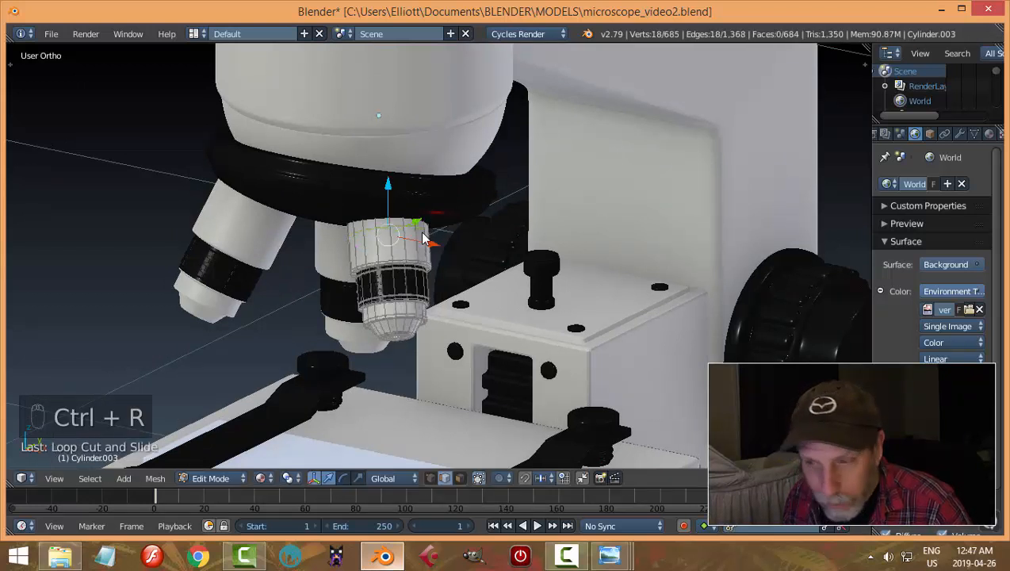
# Step: Extrude the top face ring of the objective's upper barrel and fatten it outward by about 0.009 as a collar, and leave mesh editing
pyautogui.press('a')
pyautogui.hotkey('ctrl', 'Tab')
pyautogui.click(433, 230)
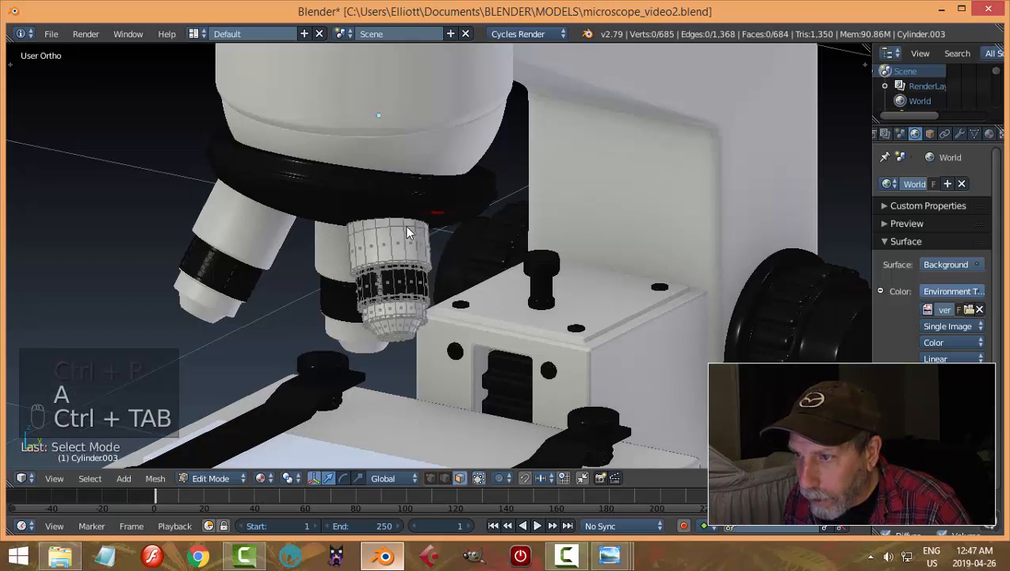
pyautogui.keyDown('alt'); pyautogui.rightClick(400, 226); pyautogui.keyUp('alt')
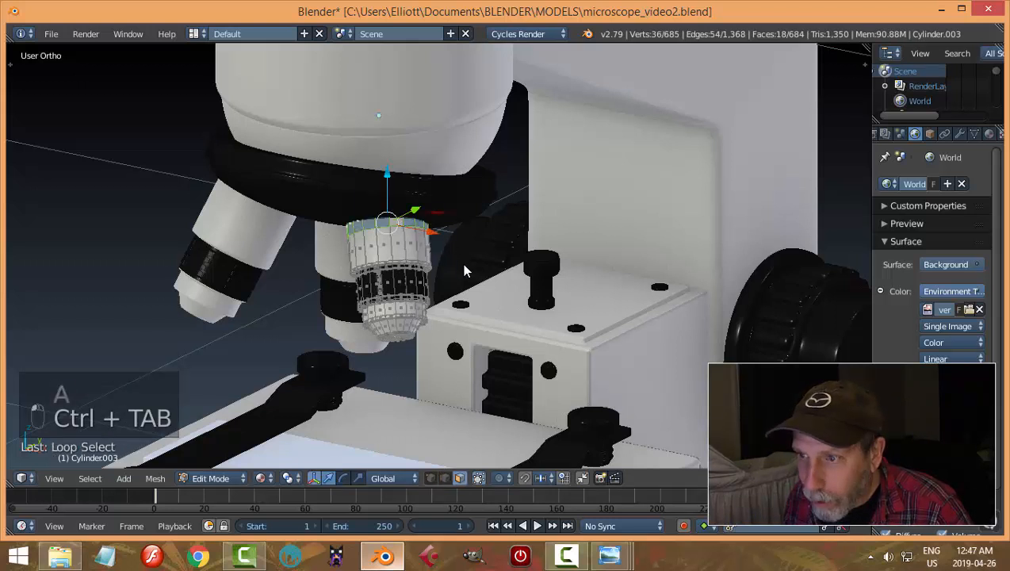
pyautogui.press('e')
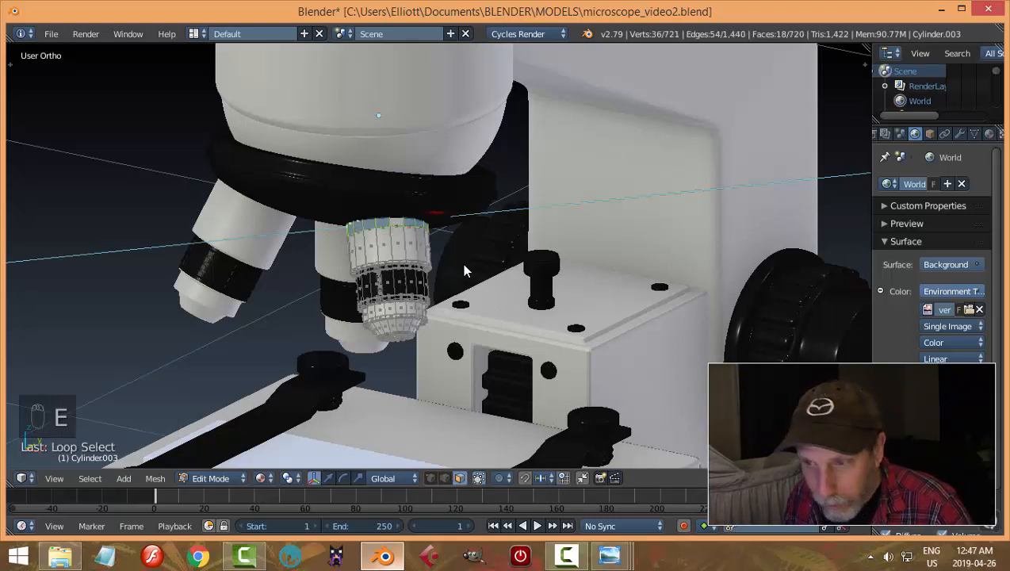
pyautogui.rightClick(464, 271)
pyautogui.hotkey('alt', 's')
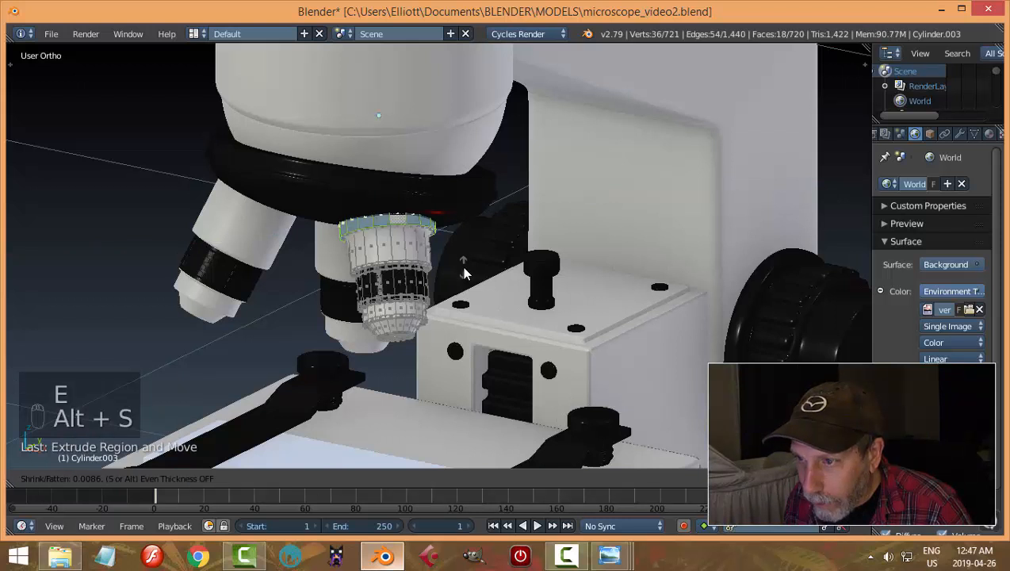
pyautogui.click(459, 265)
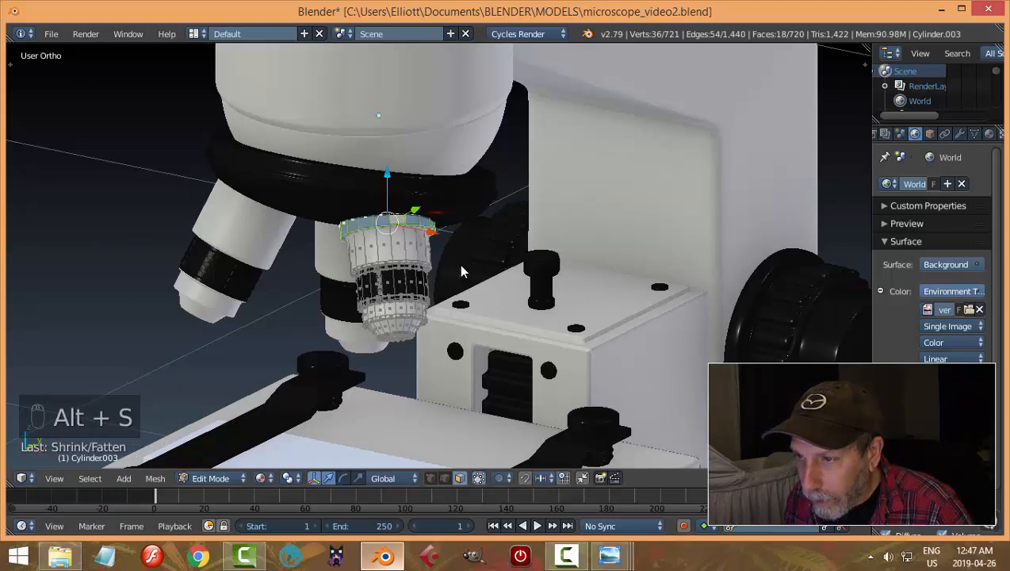
pyautogui.press('Tab')
pyautogui.click(374, 265)
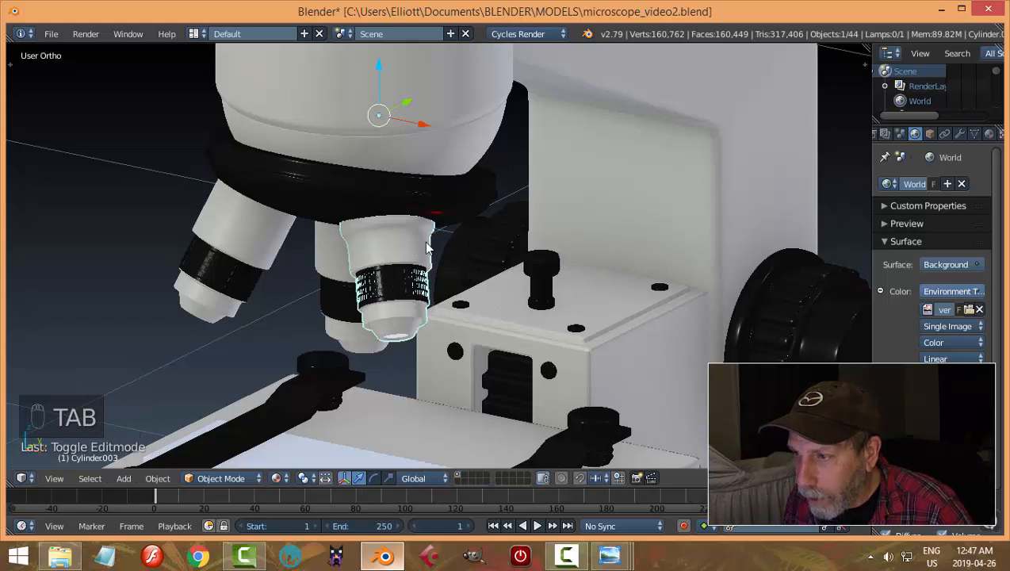
# Step: Add an edge loop around the same objective's white barrel and slide it up close beneath the raised collar
pyautogui.press('Tab')
pyautogui.click(492, 243)
pyautogui.hotkey('ctrl', 'r')
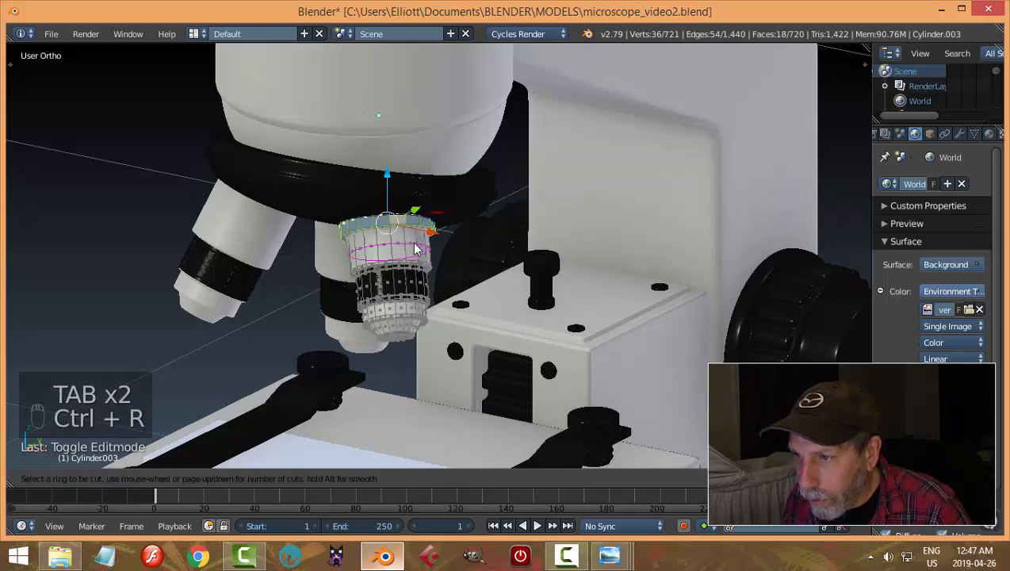
pyautogui.click(413, 245)
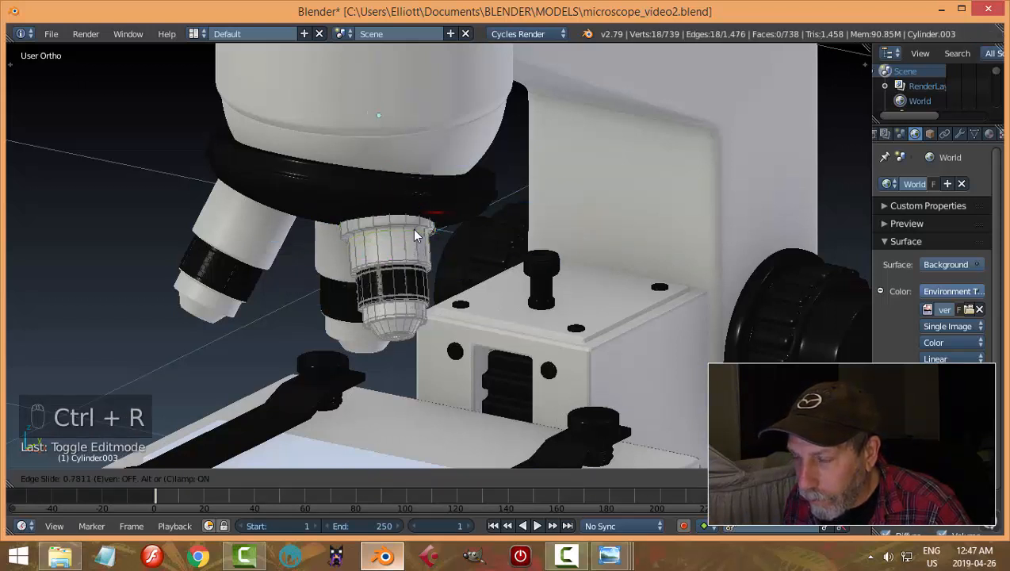
pyautogui.click(412, 228)
pyautogui.scroll(4, 420, 238)
pyautogui.scroll(2, 424, 244)
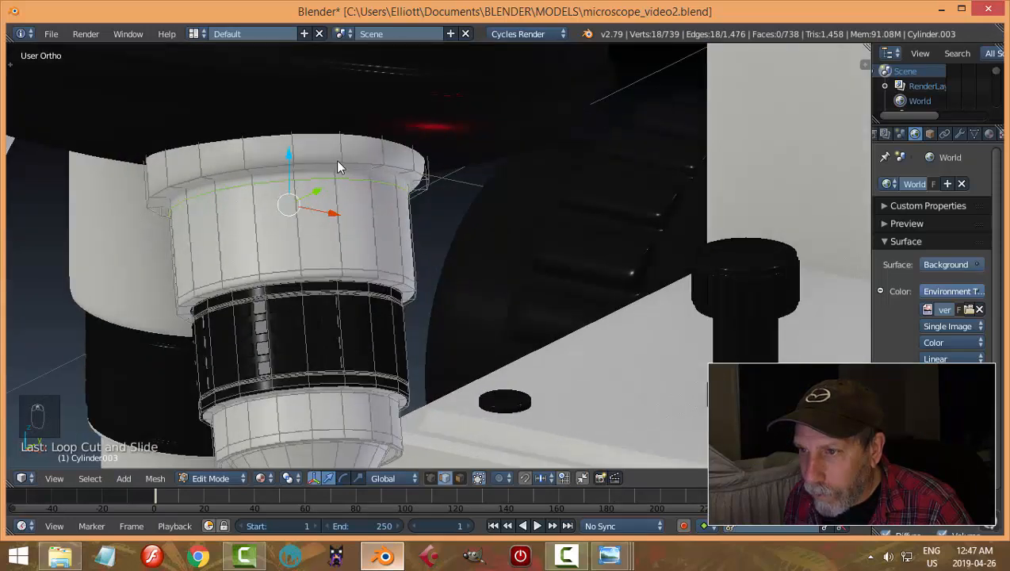
pyautogui.press('g')
pyautogui.press('g')
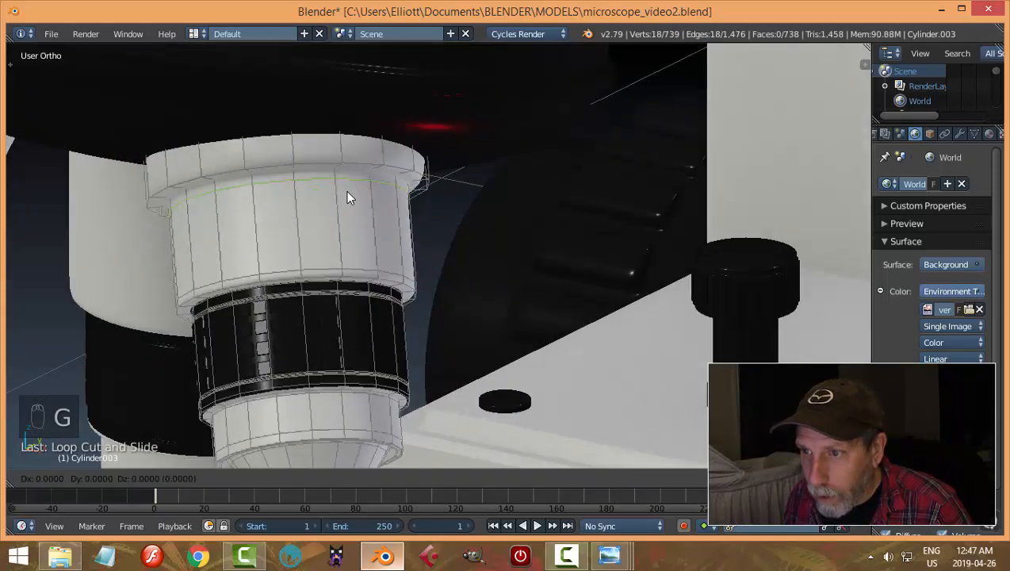
pyautogui.click(346, 180)
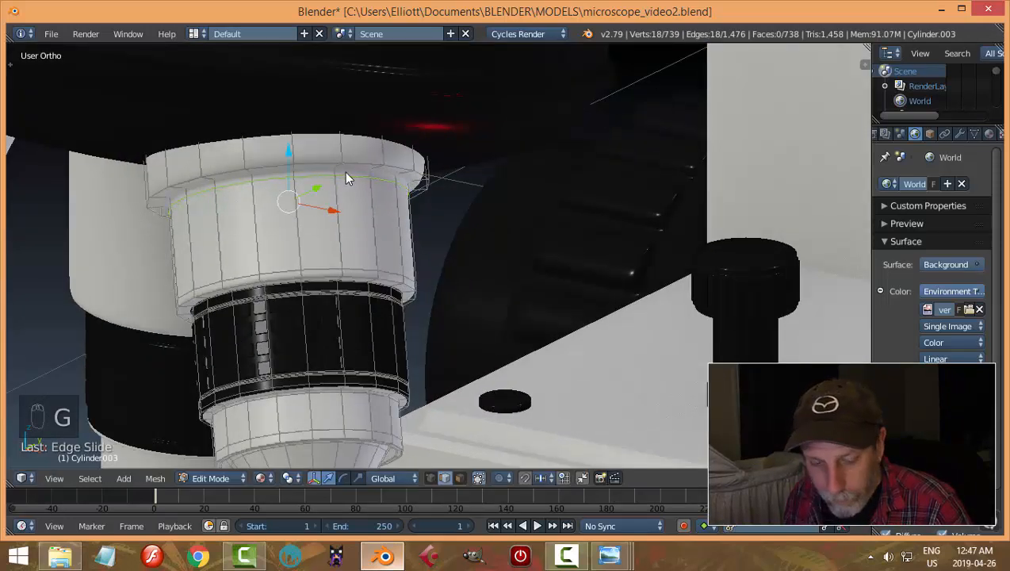
# Step: Add a supporting edge loop around the collar's outer face, slid close to its lower edge
pyautogui.hotkey('ctrl', 'r')
pyautogui.click(338, 155)
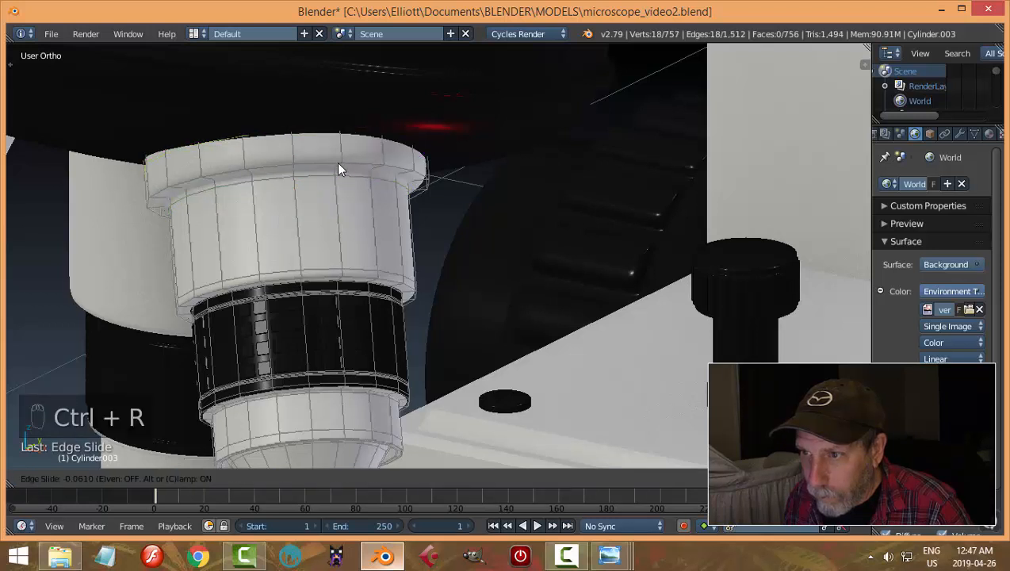
pyautogui.click(338, 184)
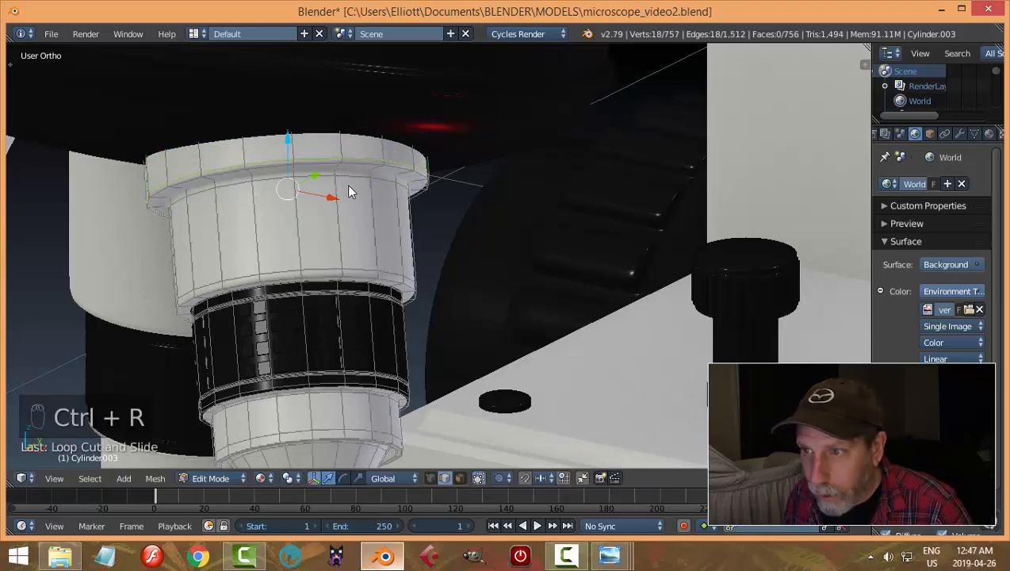
# Step: Assign the black material to the collar's face ring and its two bordering rings, leave mesh editing, and deselect everything
pyautogui.press('a')
pyautogui.hotkey('ctrl', 'Tab')
pyautogui.click(341, 187)
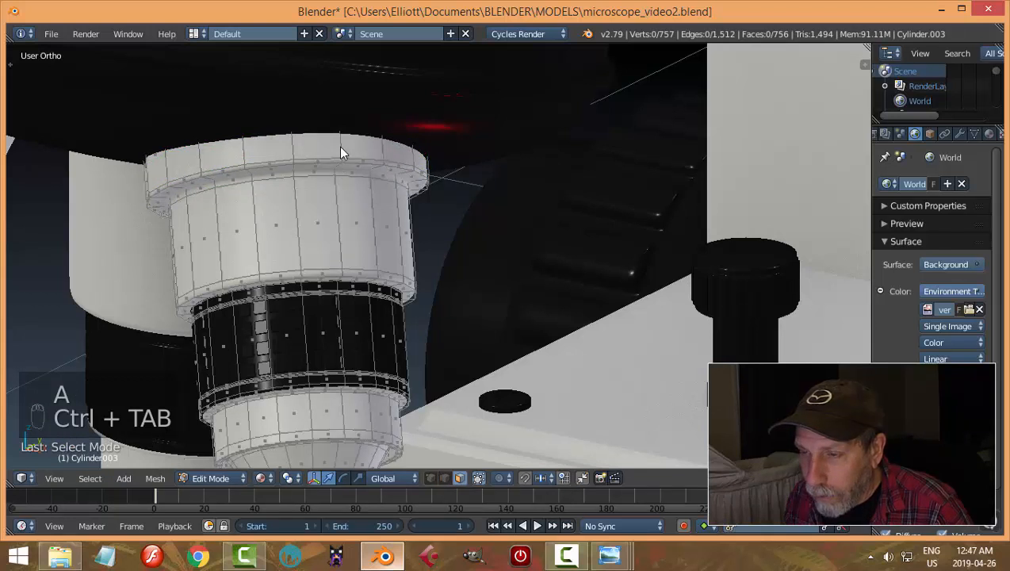
pyautogui.keyDown('alt'); pyautogui.click(340, 150); pyautogui.keyUp('alt')
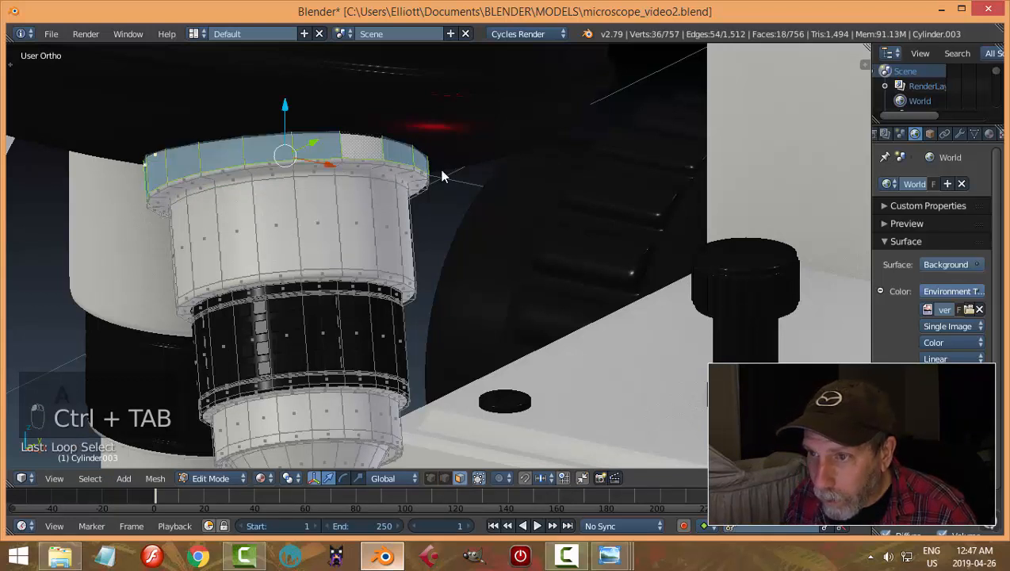
pyautogui.press('ctrl+KP_Add')
pyautogui.press('ctrl+KP_Add')
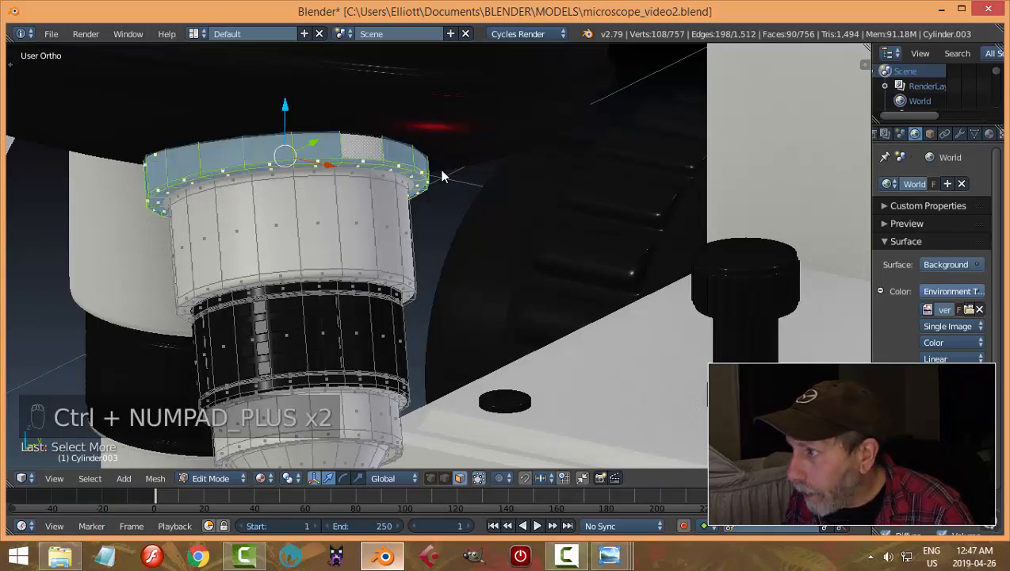
pyautogui.click(990, 134)
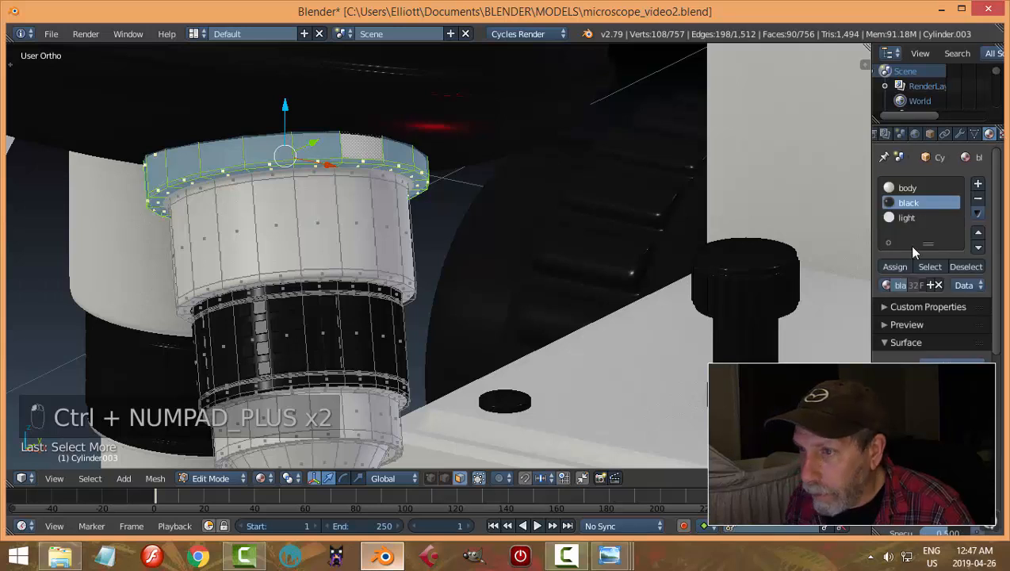
pyautogui.click(895, 267)
pyautogui.press('a')
pyautogui.press('Tab')
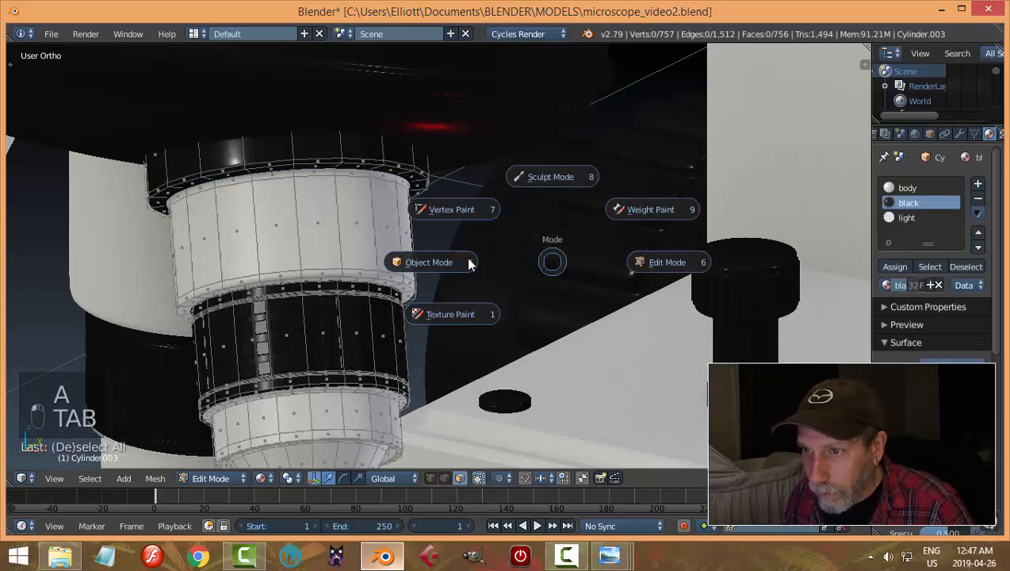
pyautogui.click(469, 264)
pyautogui.scroll(-5, 525, 232)
pyautogui.press('a')
# Step: Add an edge loop around the upper barrel of the tilted objective on the microscope's other side, slid about 0.5 toward the nosepiece
pyautogui.scroll(-2, 527, 234)
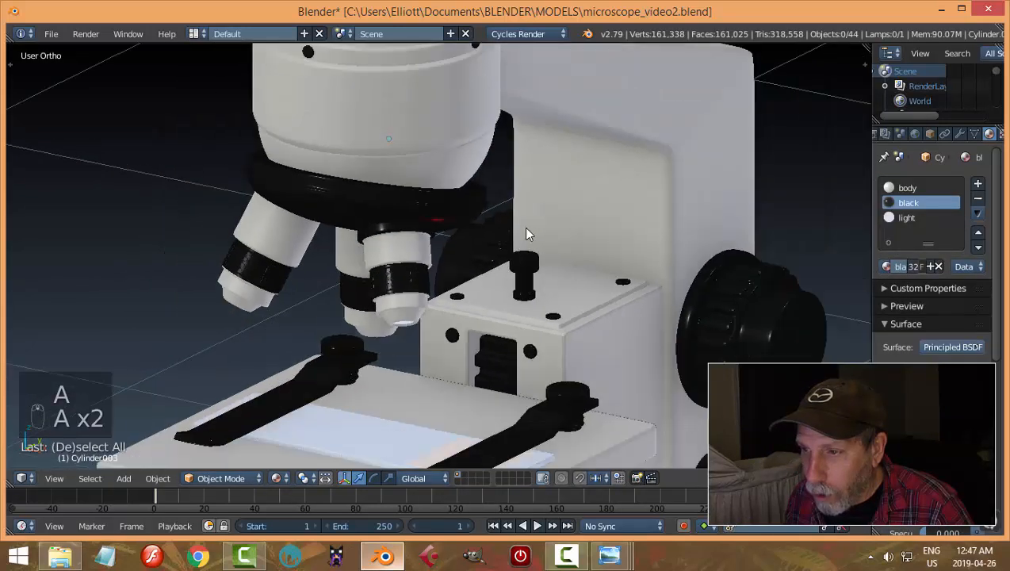
pyautogui.moveTo(294, 236); pyautogui.dragTo(646, 243, button='middle')
pyautogui.scroll(2, 575, 245)
pyautogui.rightClick(575, 245)
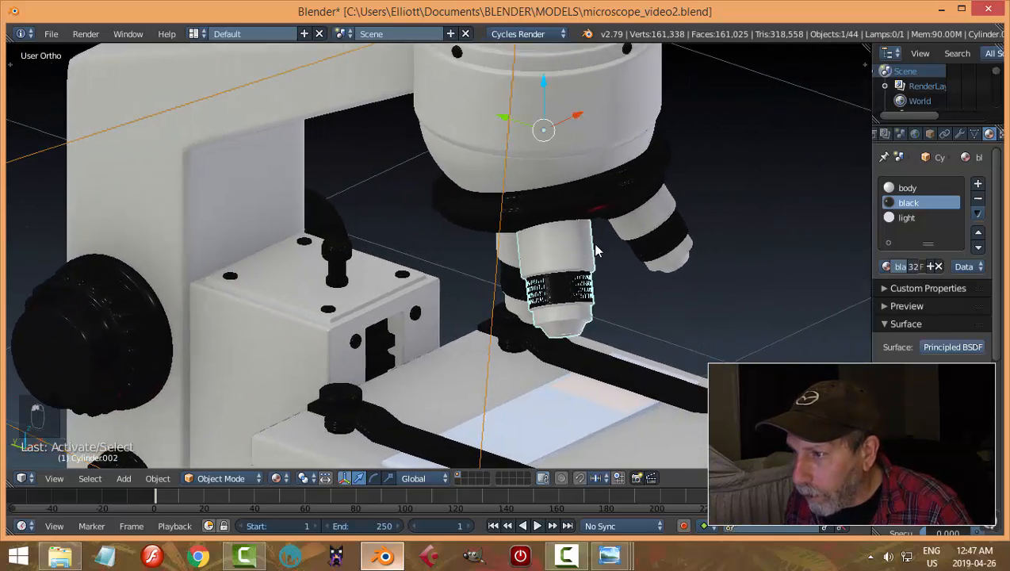
pyautogui.press('Tab')
pyautogui.click(703, 242)
pyautogui.scroll(2, 625, 239)
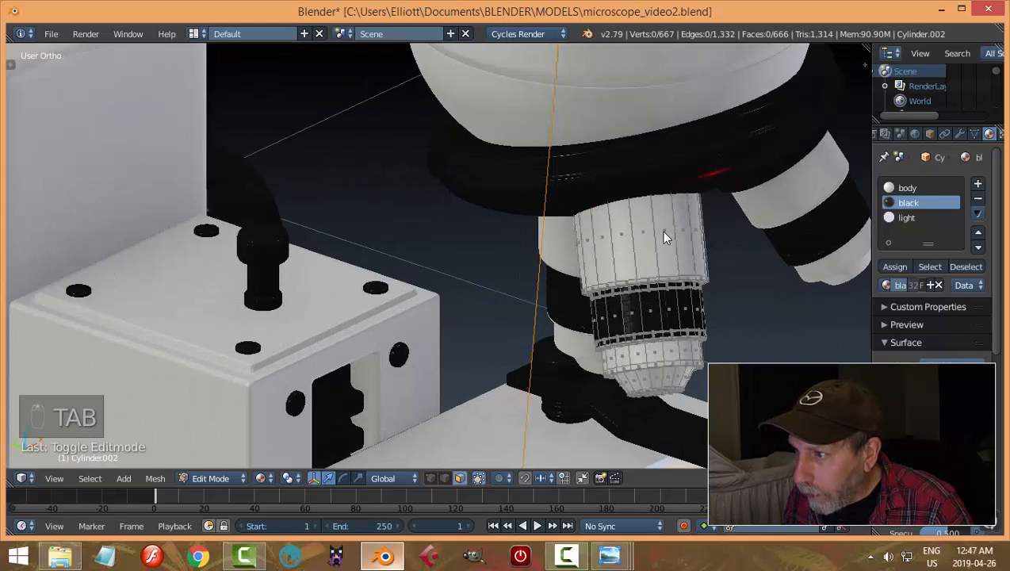
pyautogui.hotkey('ctrl', 'r')
pyautogui.click(664, 232)
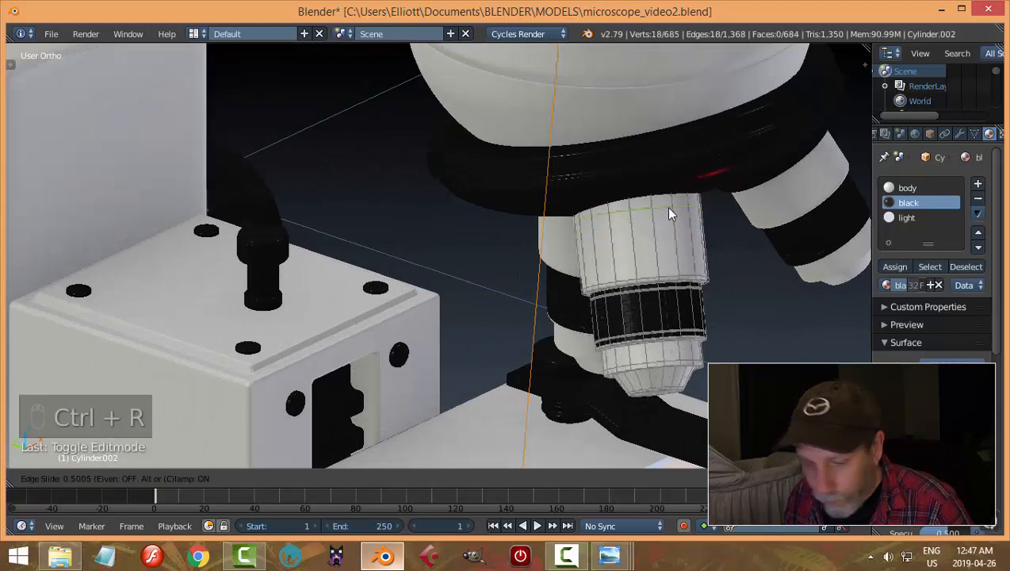
pyautogui.click(670, 215)
# Step: Extrude the barrel's top face ring, fatten it slightly outward as a collar, and assign the black material to its outer faces
pyautogui.press('a')
pyautogui.hotkey('ctrl', 'Tab')
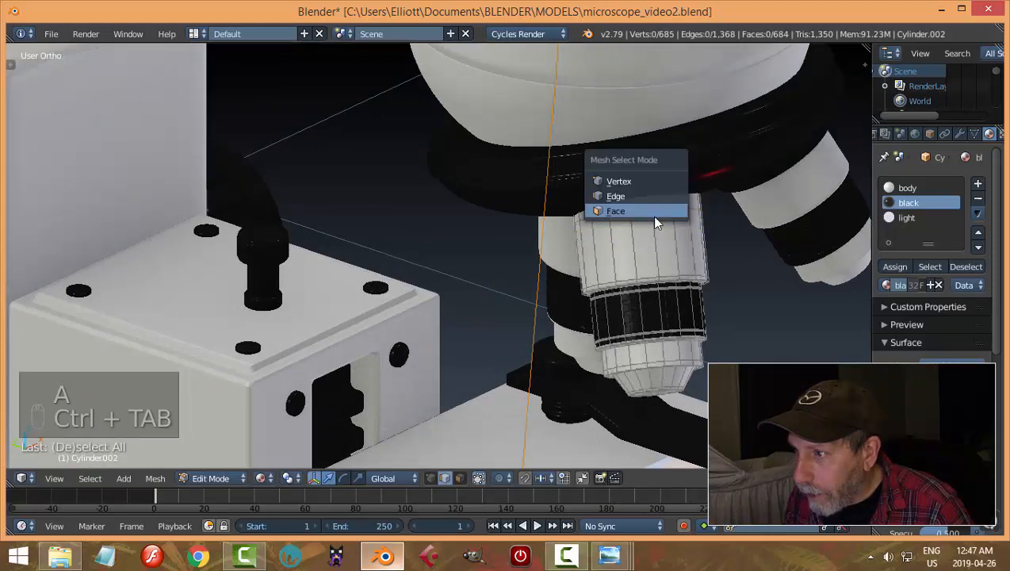
pyautogui.click(657, 218)
pyautogui.keyDown('alt'); pyautogui.click(658, 203); pyautogui.keyUp('alt')
pyautogui.press('e')
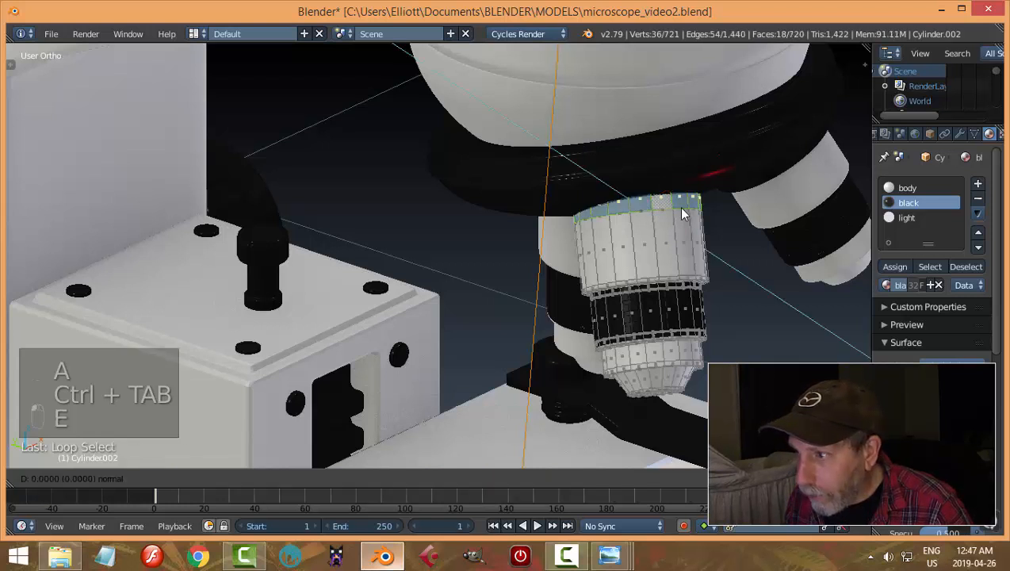
pyautogui.hotkey('alt', 's')
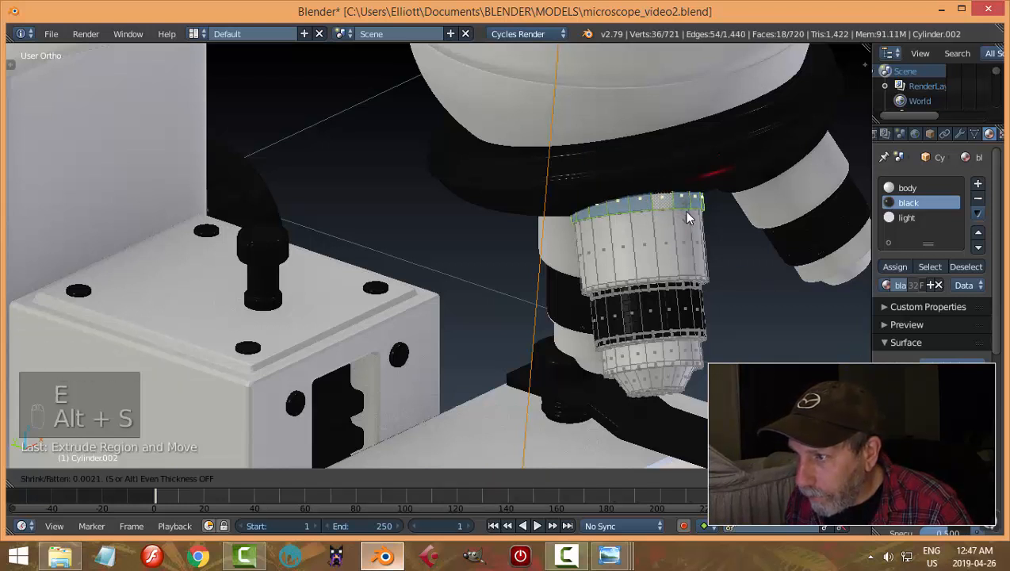
pyautogui.click(685, 217)
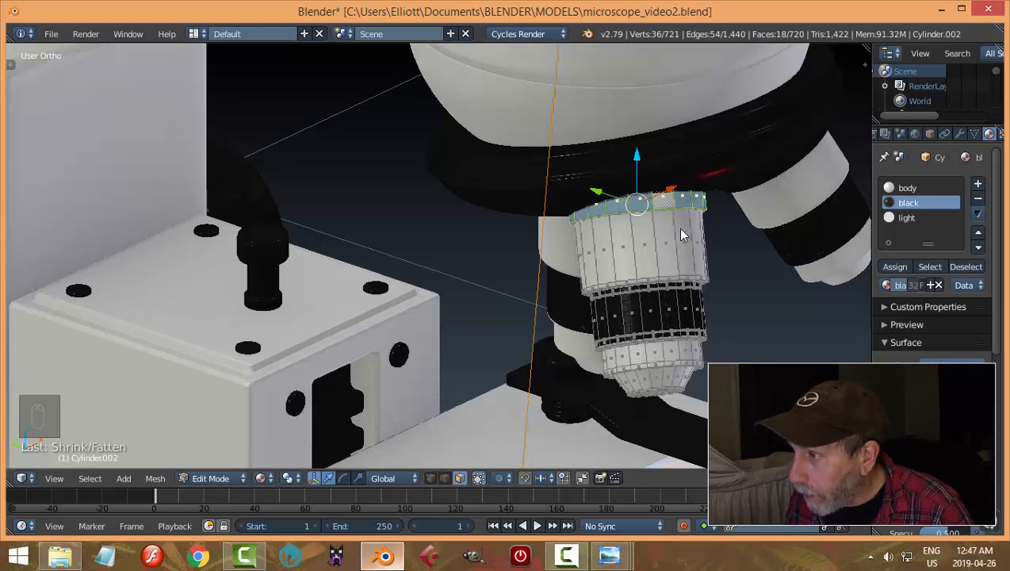
pyautogui.click(895, 266)
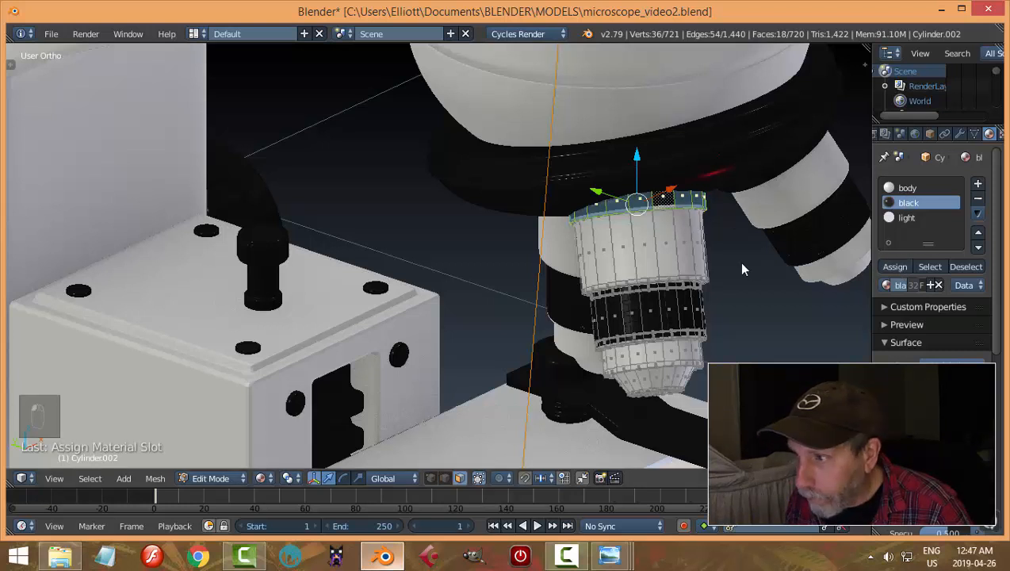
pyautogui.press('a')
# Step: Add one edge loop near the black collar's lower edge and another on the white barrel just beneath the collar
pyautogui.scroll(4, 736, 261)
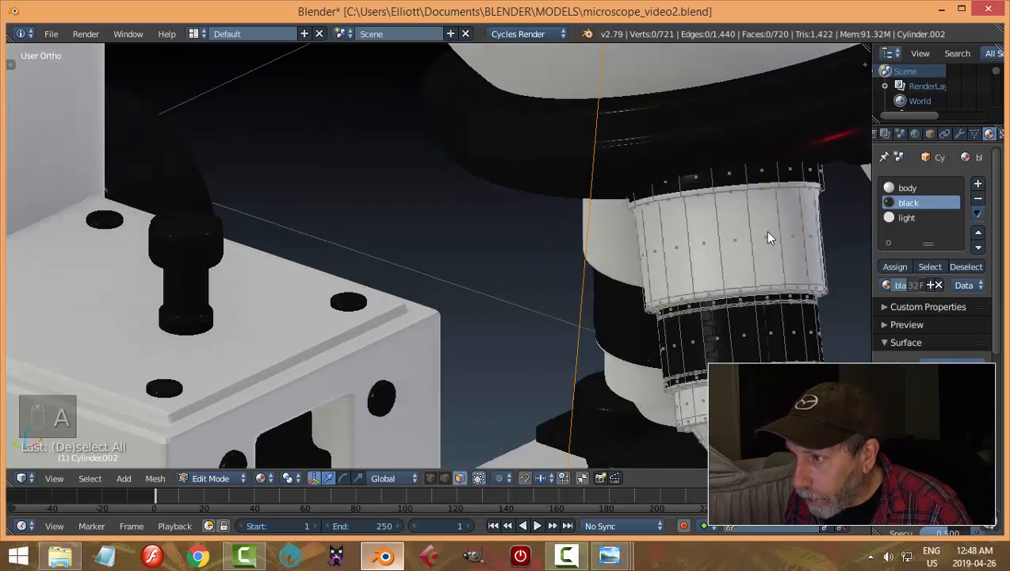
pyautogui.hotkey('ctrl', 'r')
pyautogui.click(628, 219)
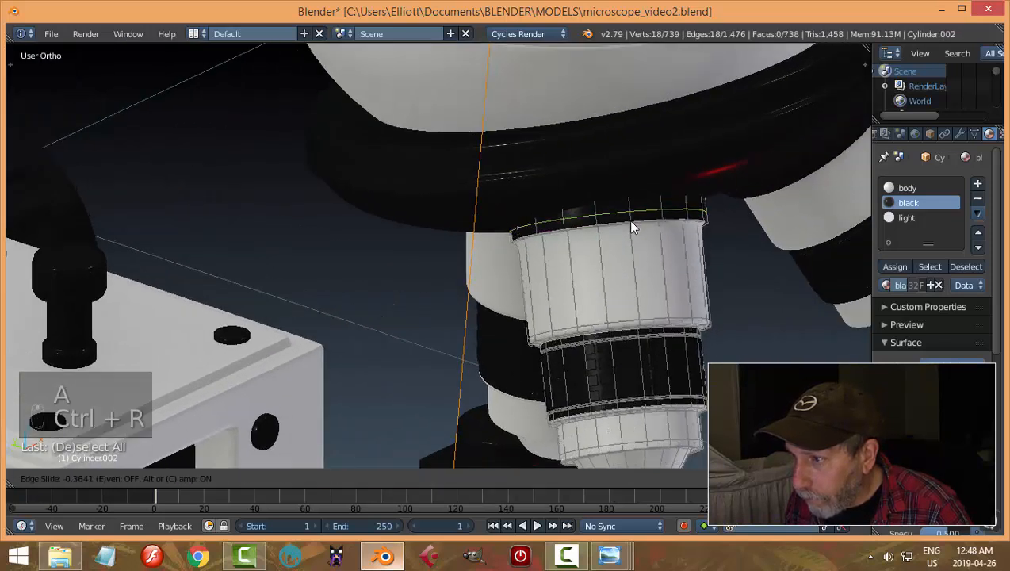
pyautogui.click(631, 225)
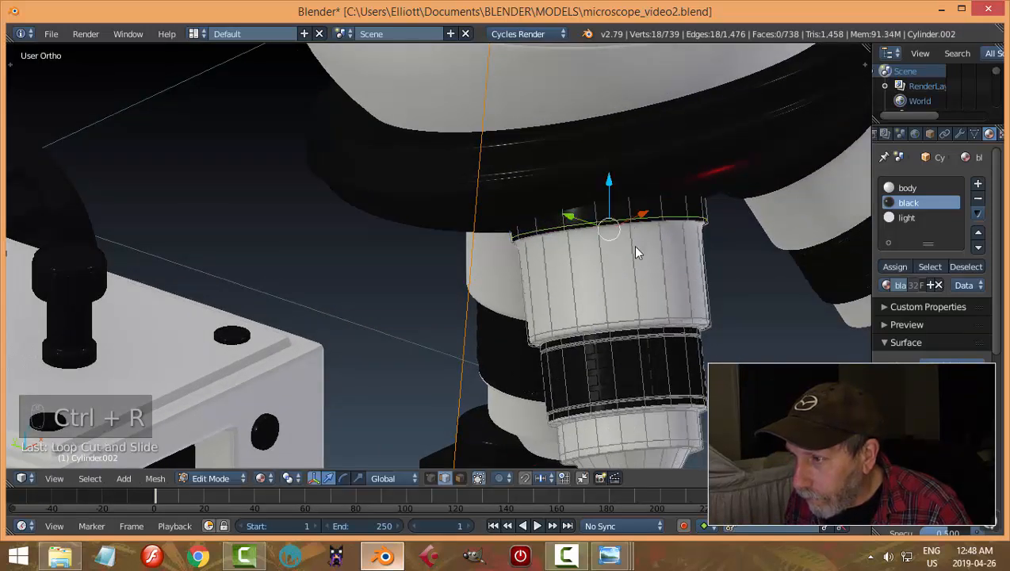
pyautogui.hotkey('ctrl', 'r')
pyautogui.click(631, 245)
pyautogui.click(643, 205)
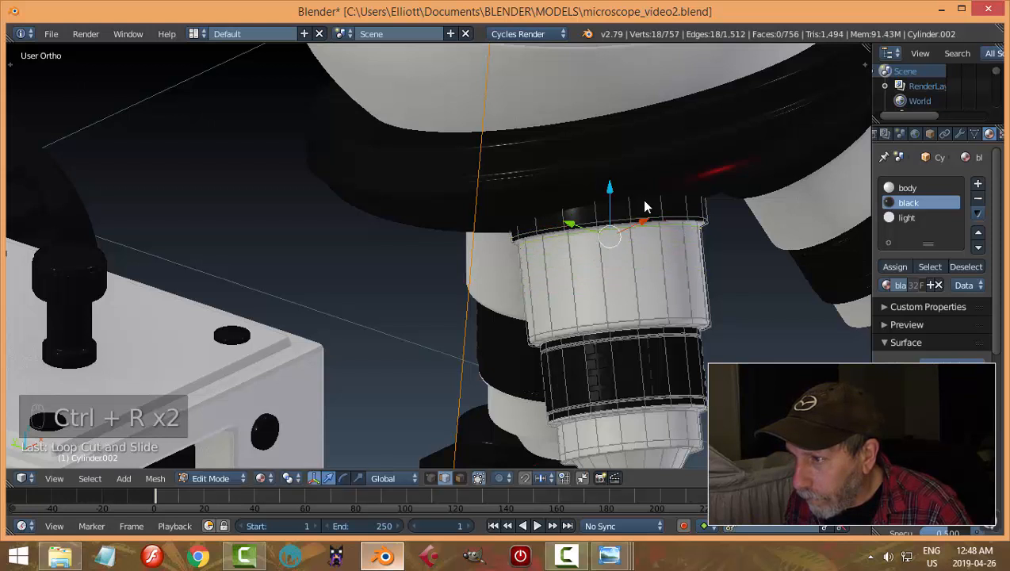
# Step: Add an edge loop close to the black collar's upper edge, leave mesh editing, and deselect everything
pyautogui.hotkey('ctrl', 'r')
pyautogui.click(630, 202)
pyautogui.click(657, 222)
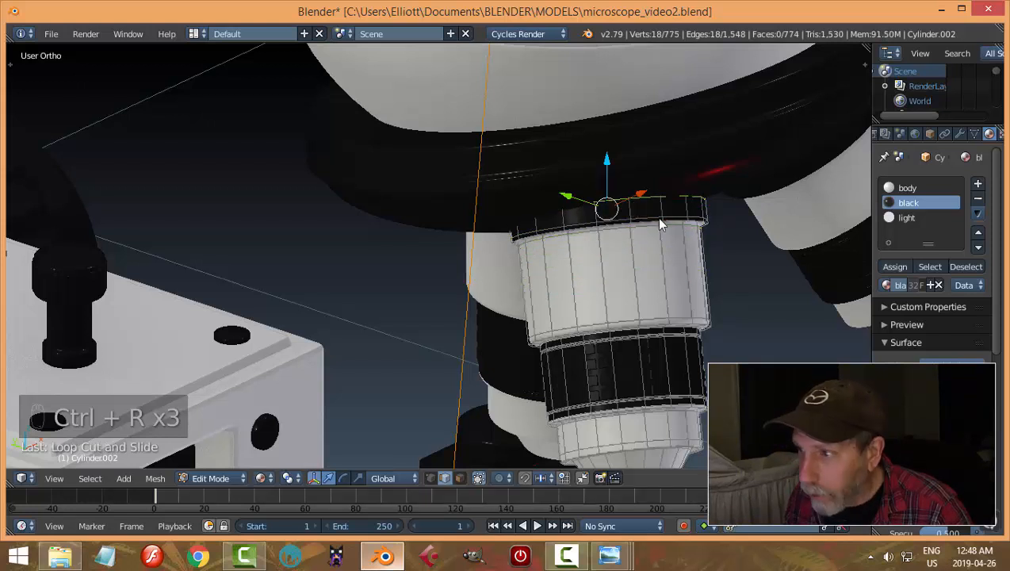
pyautogui.press('a')
pyautogui.press('Tab')
pyautogui.scroll(-2, 634, 225)
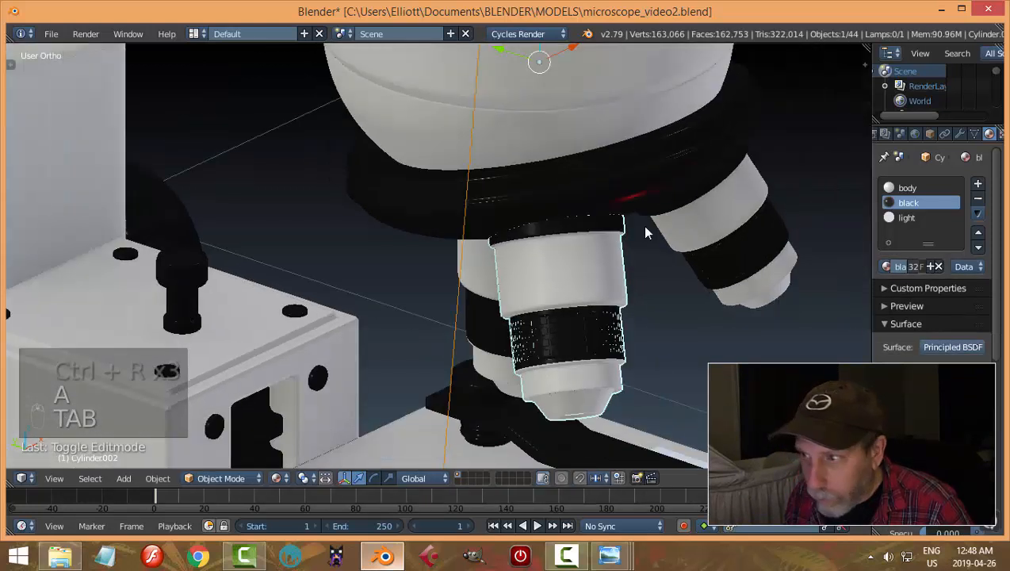
pyautogui.press('a')
# Step: Add one unslid edge loop around the white upper barrel of the objective nearest the microscope's arm
pyautogui.moveTo(645, 230); pyautogui.dragTo(682, 236, button='middle')
pyautogui.scroll(6, 681, 233)
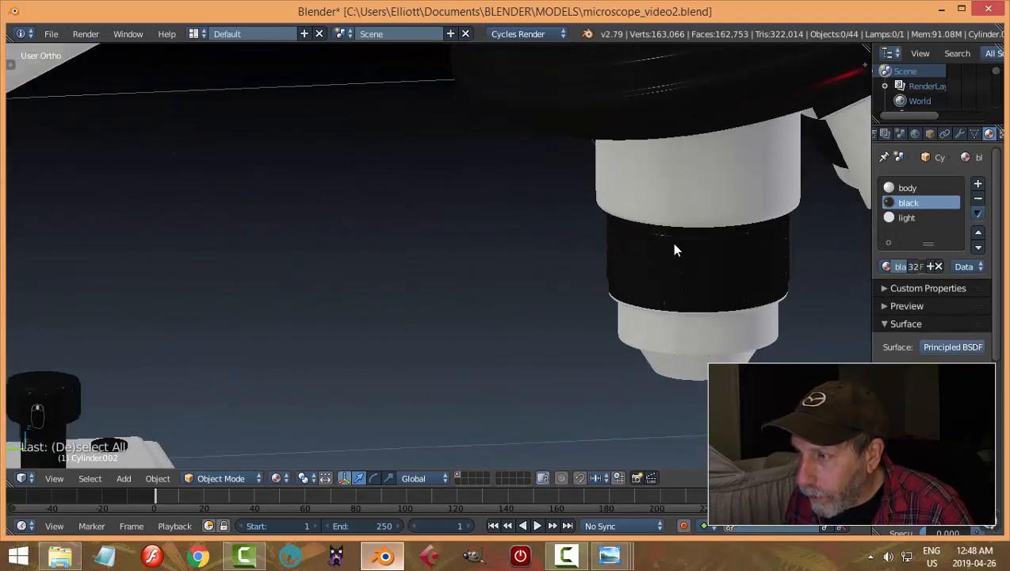
pyautogui.scroll(-4, 674, 245)
pyautogui.moveTo(681, 237); pyautogui.dragTo(376, 196, button='middle')
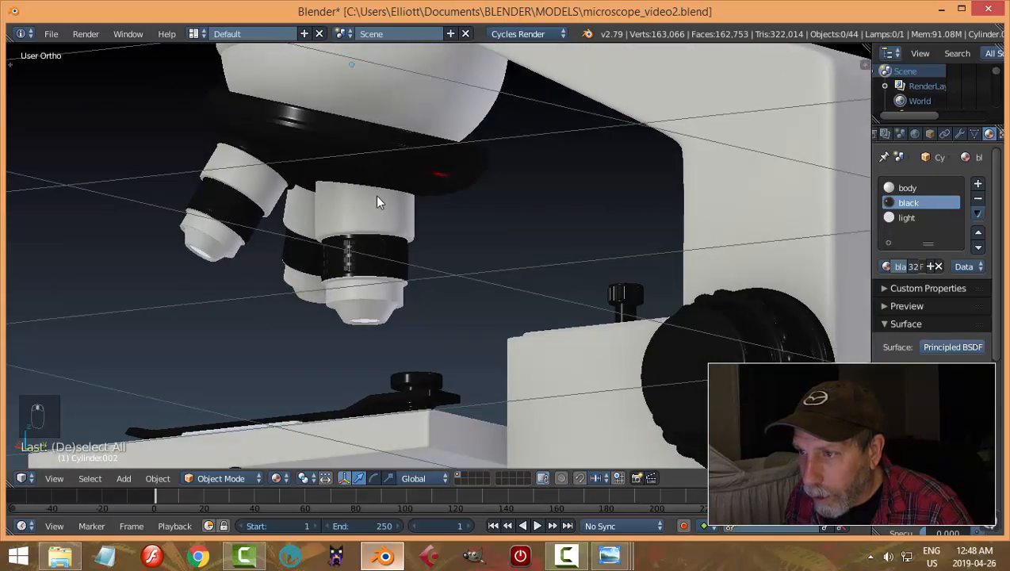
pyautogui.rightClick(376, 195)
pyautogui.press('Tab')
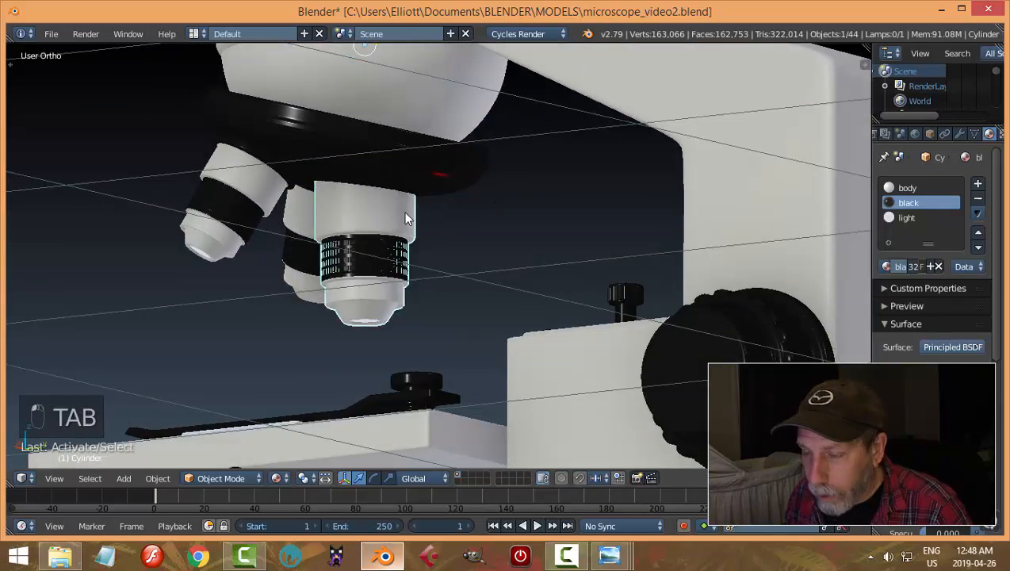
pyautogui.press('a')
pyautogui.press('a')
pyautogui.press('Tab')
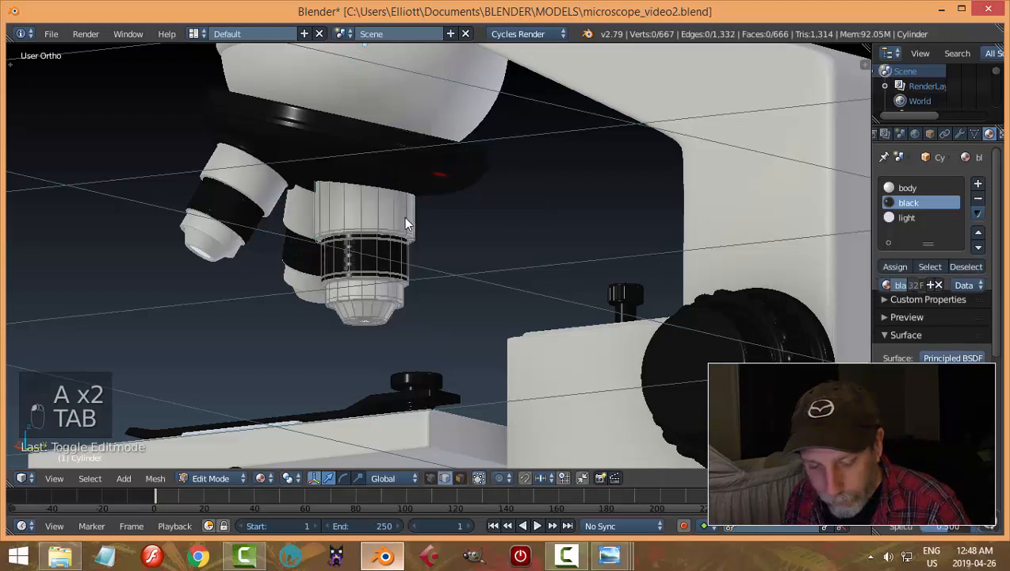
pyautogui.hotkey('ctrl', 'r')
pyautogui.click(400, 217)
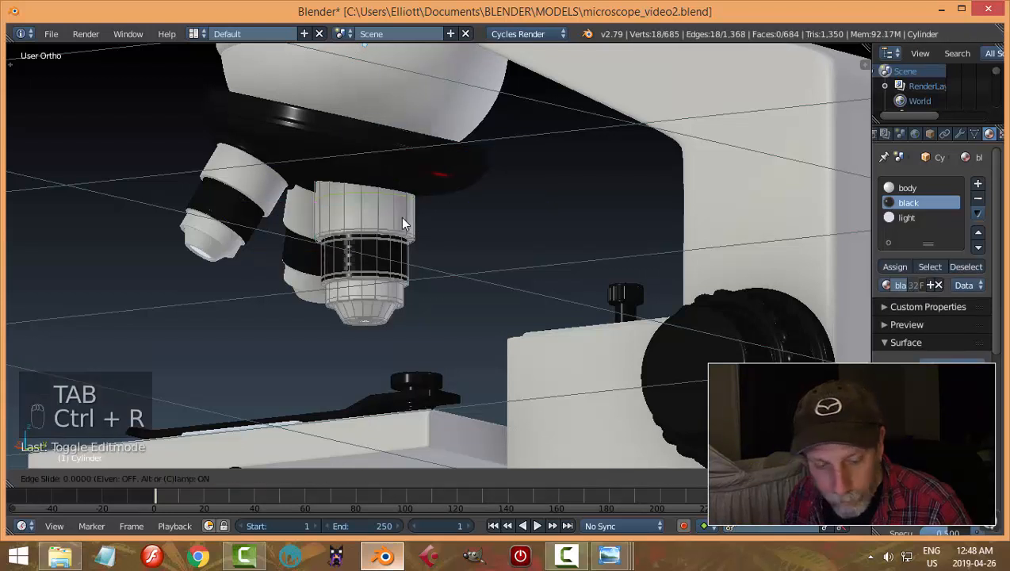
pyautogui.rightClick(400, 216)
pyautogui.press('a')
# Step: Extrude the barrel's top face ring in place and fatten it slightly outward to form a raised collar
pyautogui.hotkey('ctrl', 'Tab')
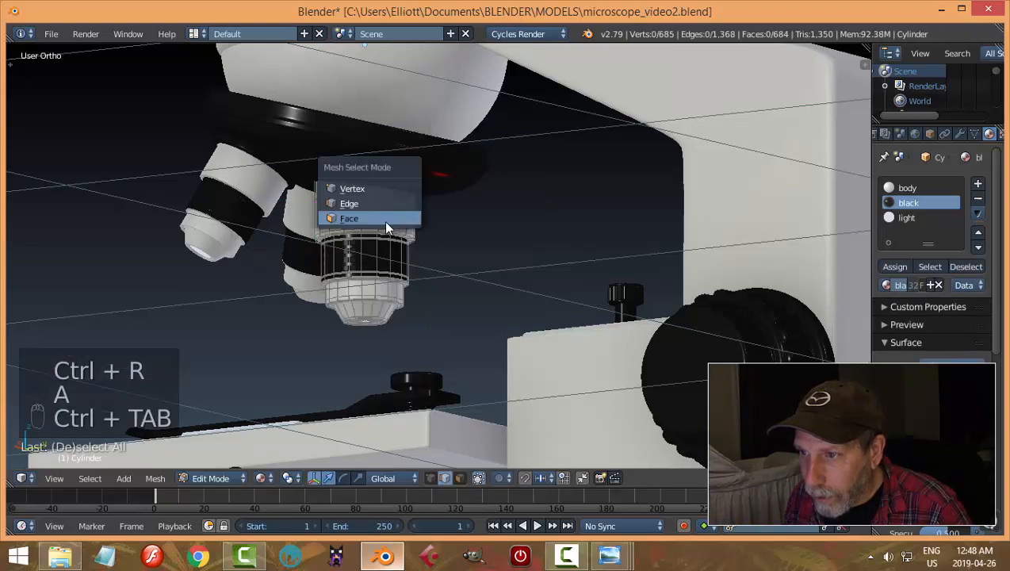
pyautogui.click(384, 221)
pyautogui.keyDown('alt'); pyautogui.rightClick(360, 188); pyautogui.keyUp('alt')
pyautogui.press('e')
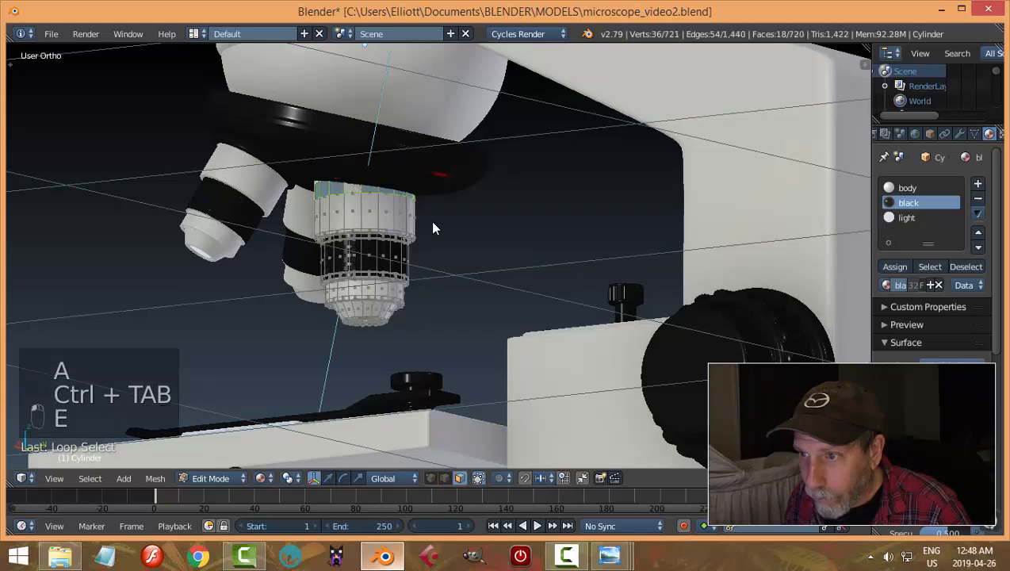
pyautogui.rightClick(433, 227)
pyautogui.hotkey('alt', 's')
pyautogui.click(428, 227)
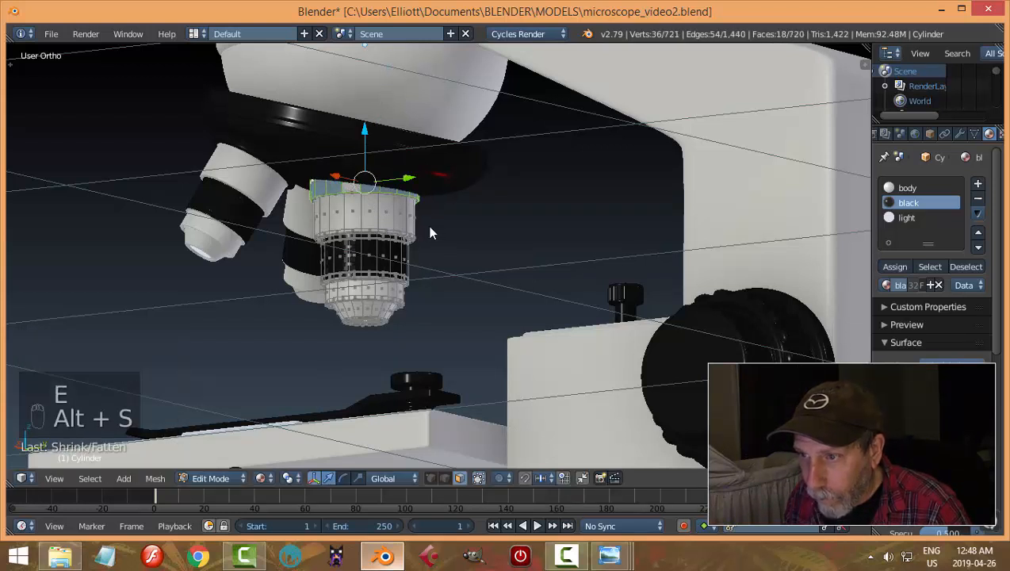
# Step: Add one edge loop on the white barrel just beneath the collar and another near the collar's lower edge
pyautogui.hotkey('ctrl', 'r')
pyautogui.click(392, 213)
pyautogui.click(396, 207)
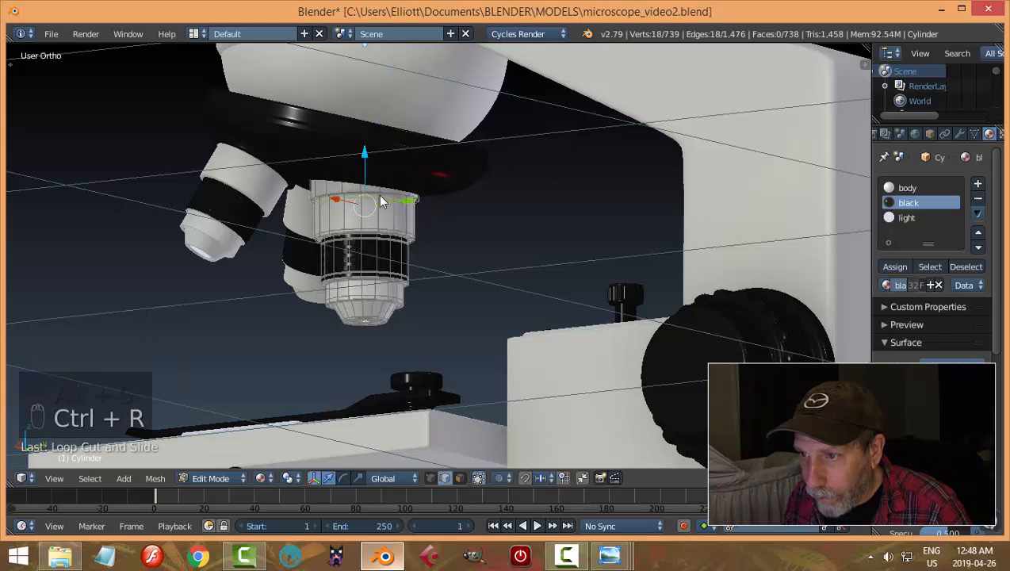
pyautogui.hotkey('ctrl', 'r')
pyautogui.click(343, 187)
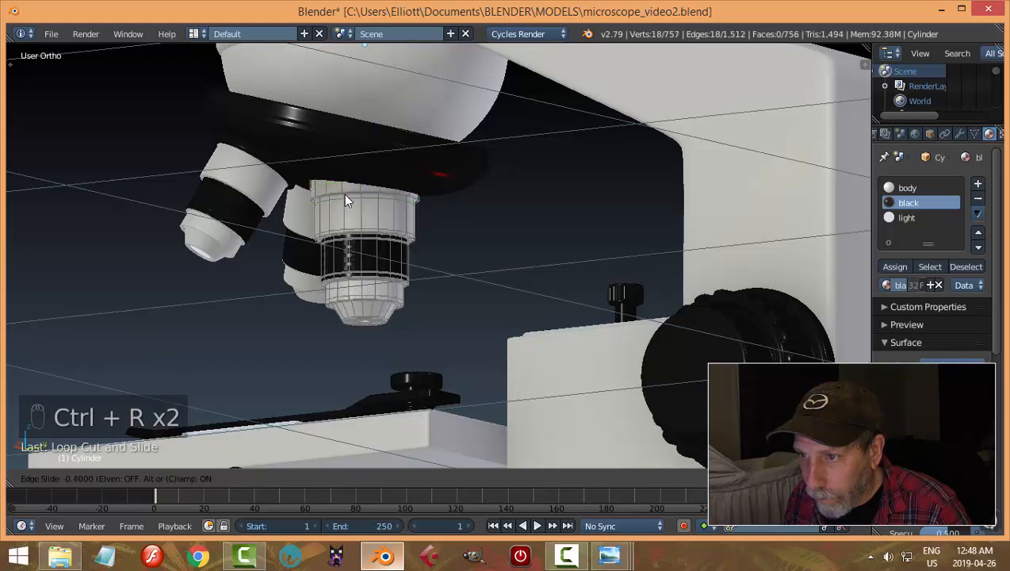
pyautogui.click(347, 202)
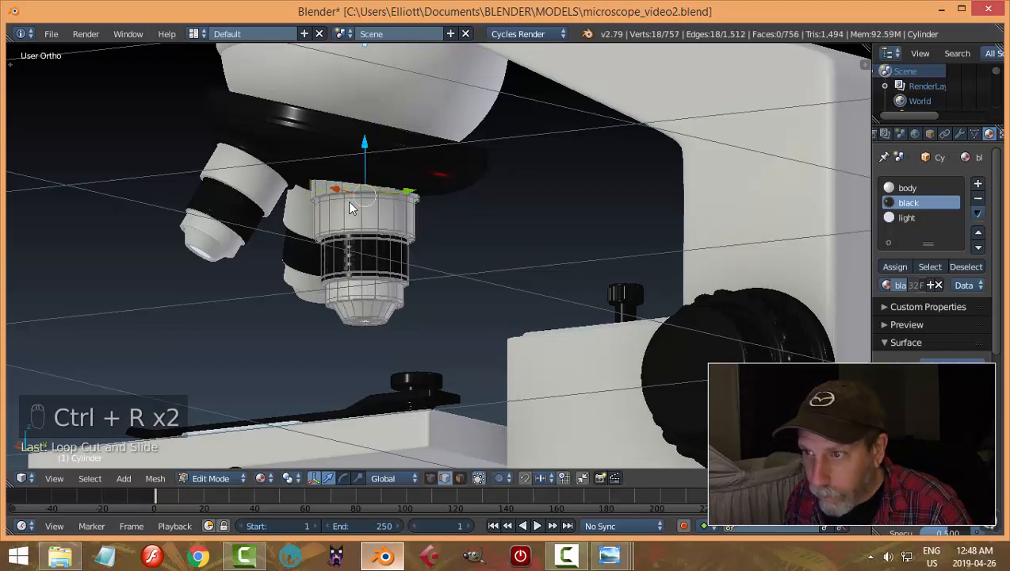
# Step: Assign the black material to the collar's face ring, extended by two selection growths to its lower lip, and leave mesh editing
pyautogui.press('a')
pyautogui.scroll(3, 374, 207)
pyautogui.hotkey('ctrl', 'Tab')
pyautogui.click(370, 210)
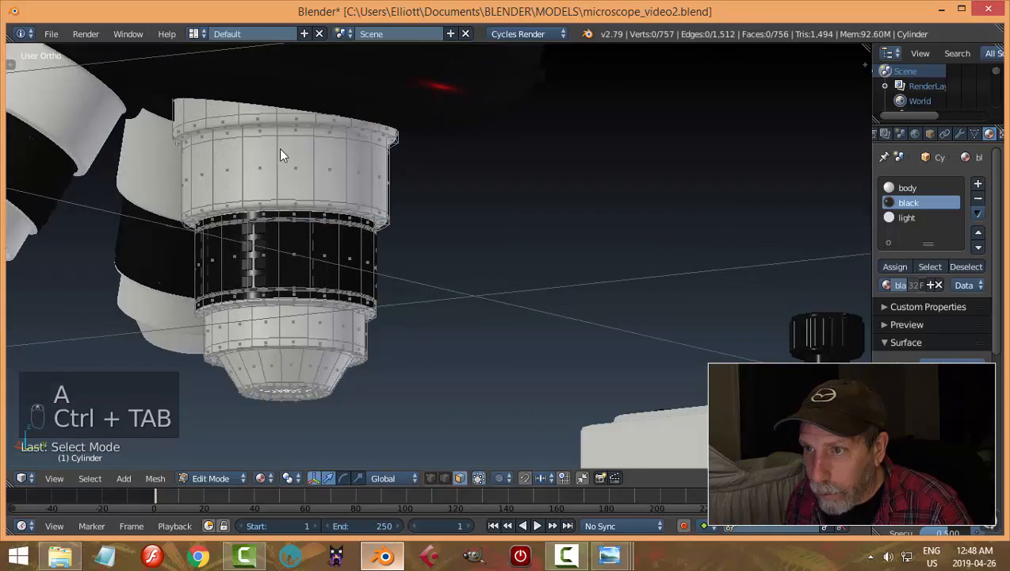
pyautogui.keyDown('alt'); pyautogui.click(280, 114); pyautogui.keyUp('alt')
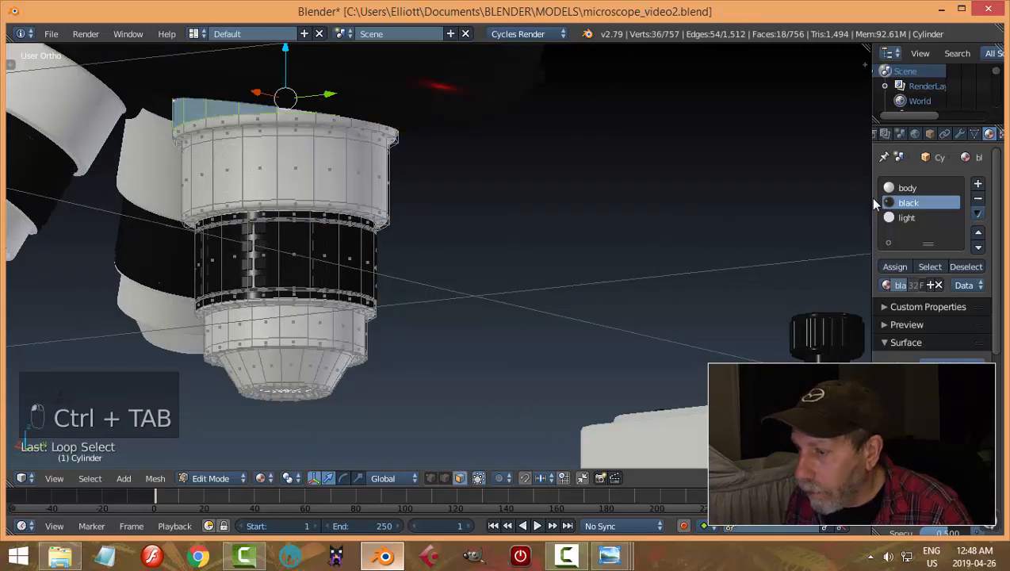
pyautogui.press('ctrl+KP_Add')
pyautogui.press('ctrl+KP_Add')
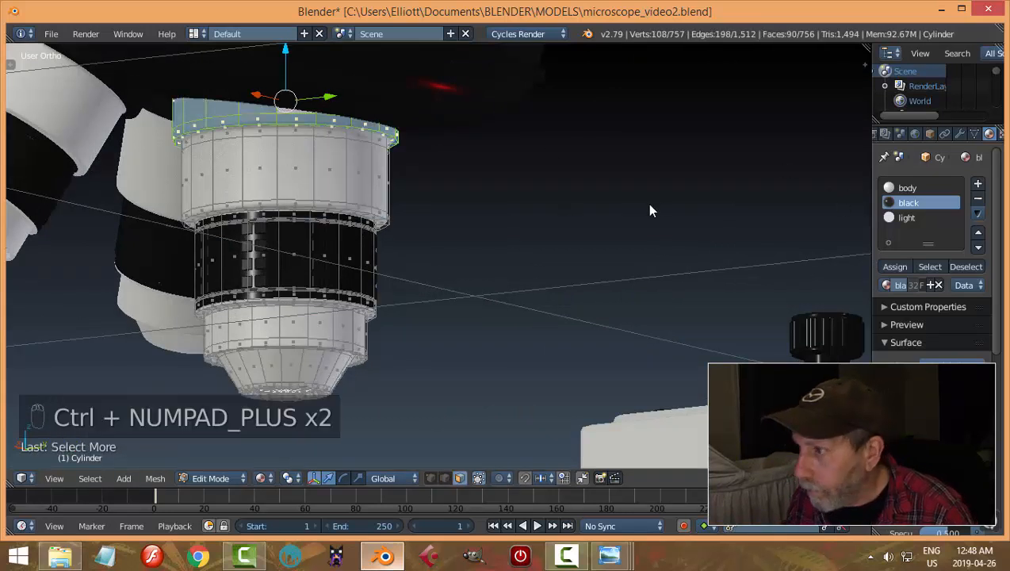
pyautogui.click(896, 267)
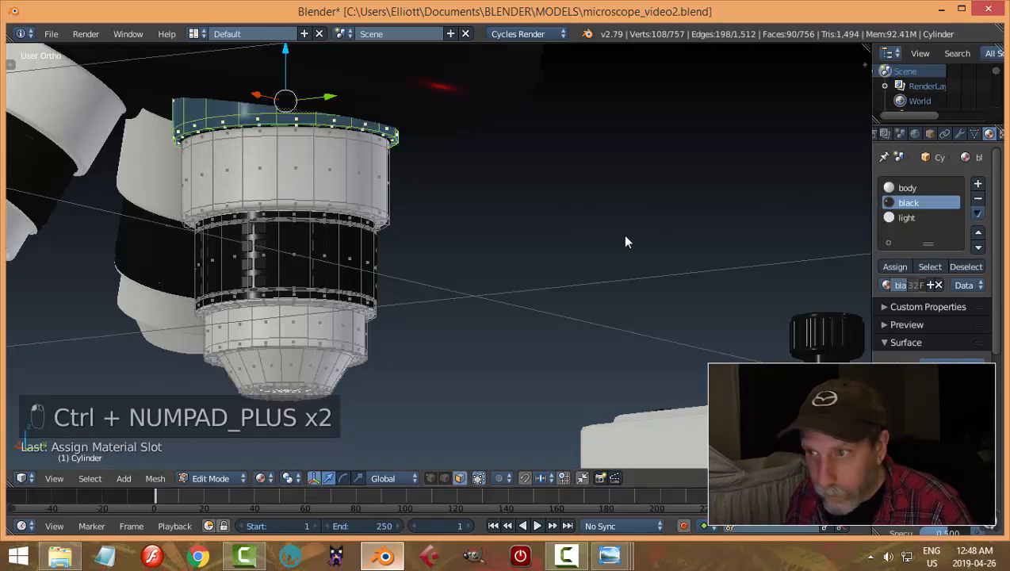
pyautogui.press('a')
pyautogui.scroll(-3, 412, 201)
pyautogui.moveTo(406, 201); pyautogui.dragTo(604, 197, button='middle')
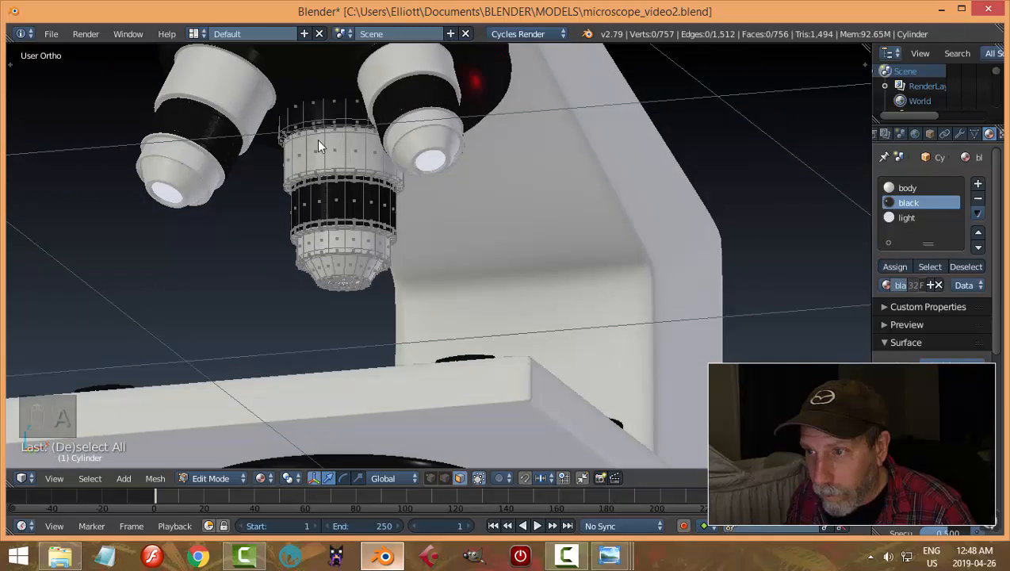
pyautogui.moveTo(317, 138); pyautogui.dragTo(350, 184, button='middle')
pyautogui.press('Tab')
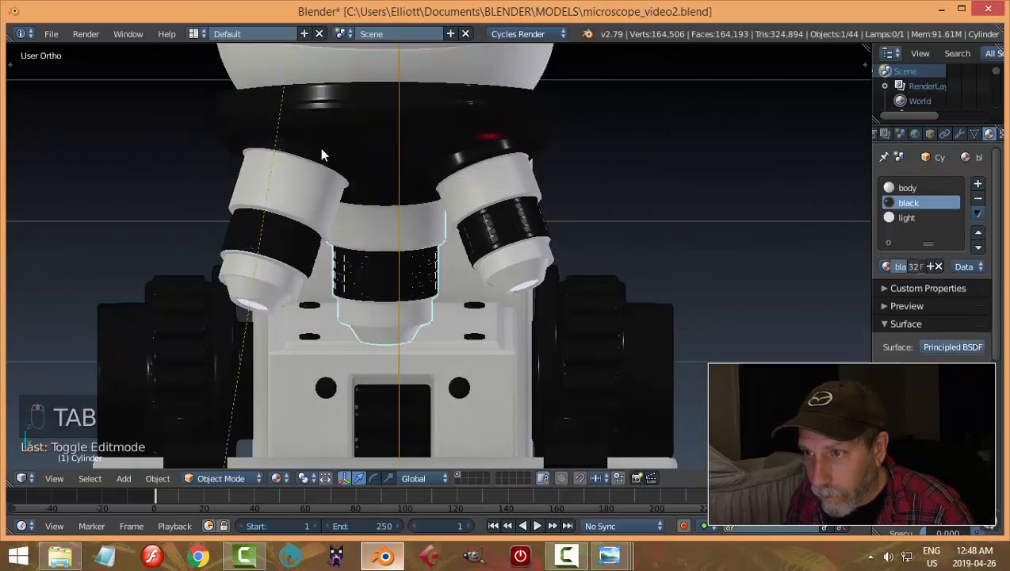
# Step: Assign the black material to the tilted objective's whole collar, including its underside faces, and leave mesh editing
pyautogui.rightClick(314, 160)
pyautogui.press('Tab')
pyautogui.click(388, 162)
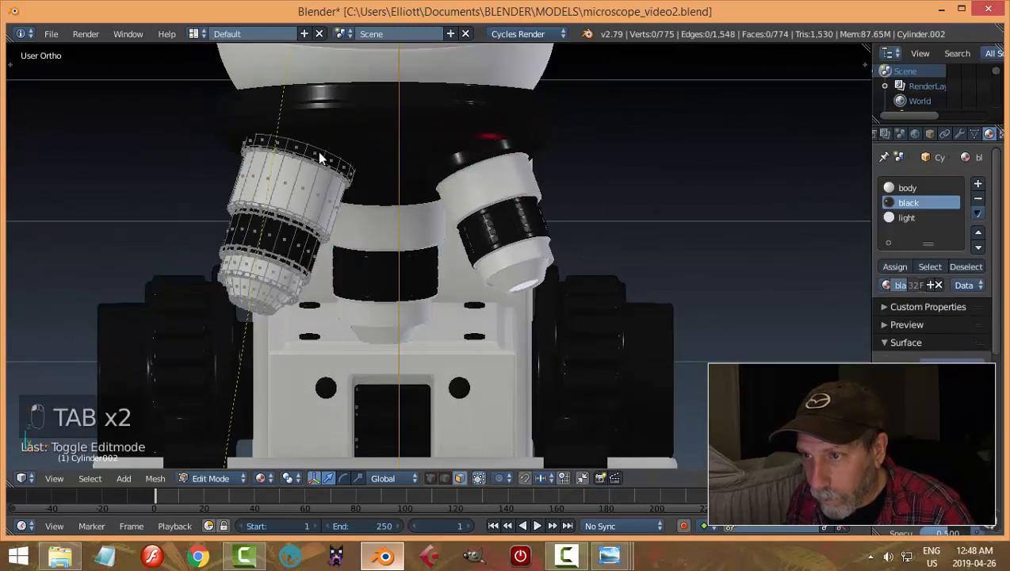
pyautogui.keyDown('alt'); pyautogui.rightClick(317, 152); pyautogui.keyUp('alt')
pyautogui.press('ctrl+KP_Add')
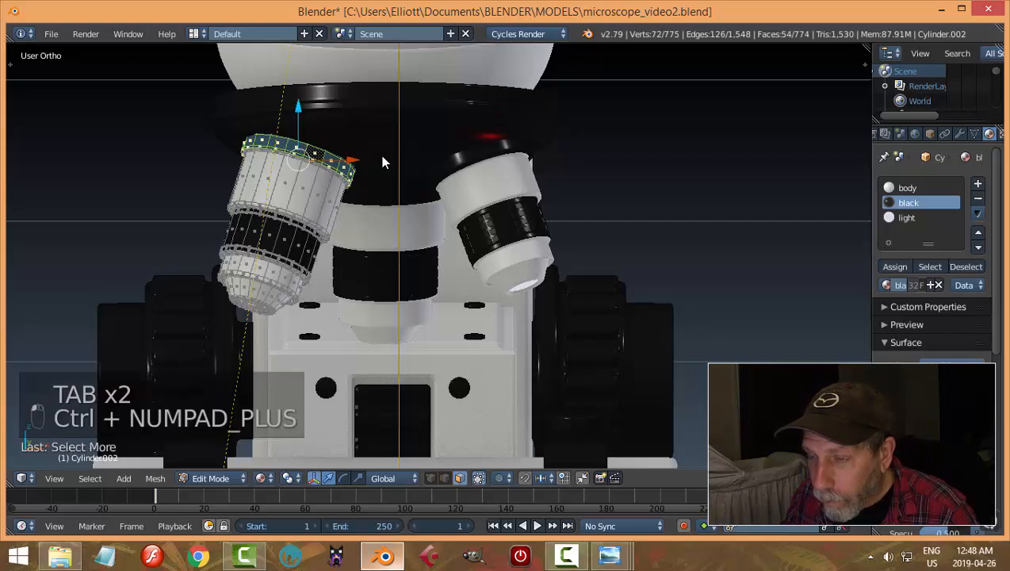
pyautogui.press('ctrl+KP_Add')
pyautogui.scroll(2, 383, 164)
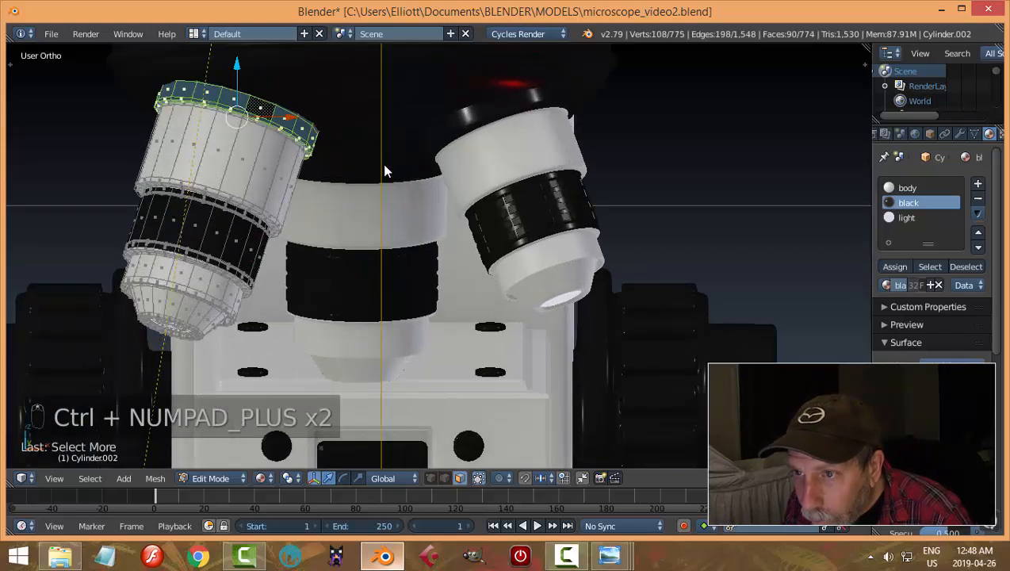
pyautogui.click(894, 266)
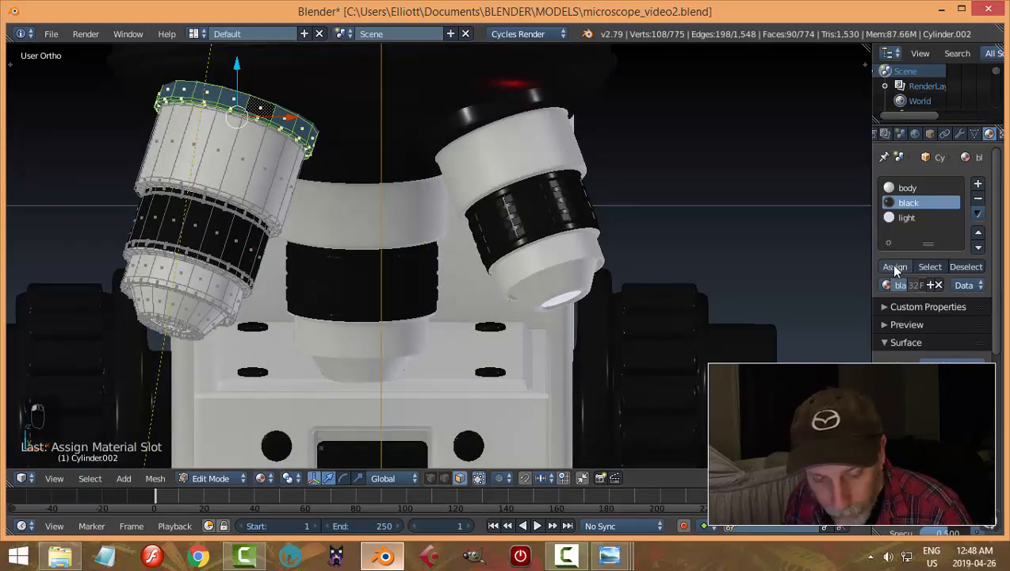
pyautogui.press('a')
pyautogui.press('Tab')
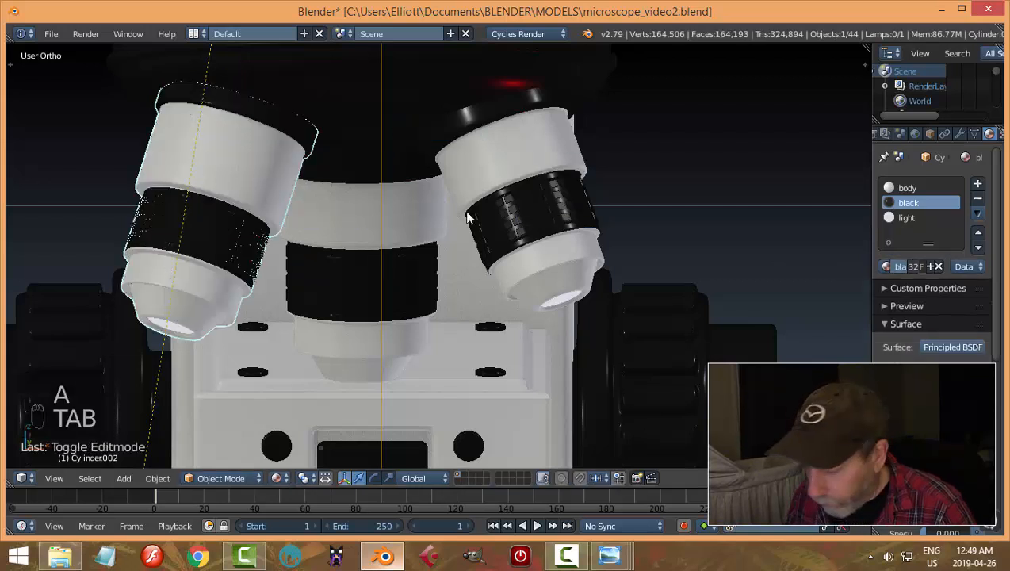
# Step: Reframe the microscope through the camera toward its focus-knob side using a rendered preview, and save the file
pyautogui.press('a')
pyautogui.press('a')
pyautogui.press('KP_0')
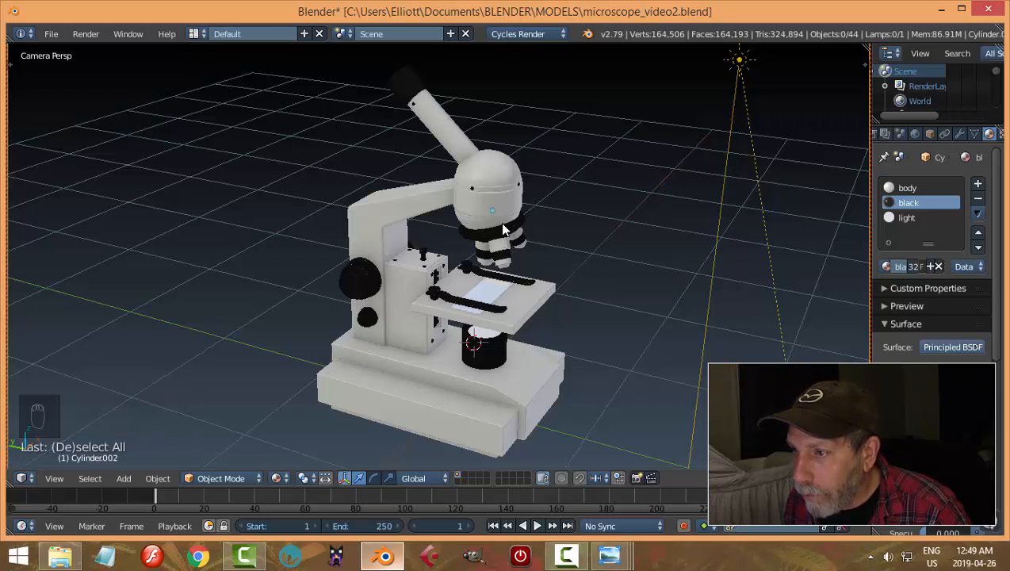
pyautogui.scroll(1, 501, 224)
pyautogui.scroll(-1, 500, 223)
pyautogui.moveTo(502, 226); pyautogui.dragTo(513, 232, button='middle')
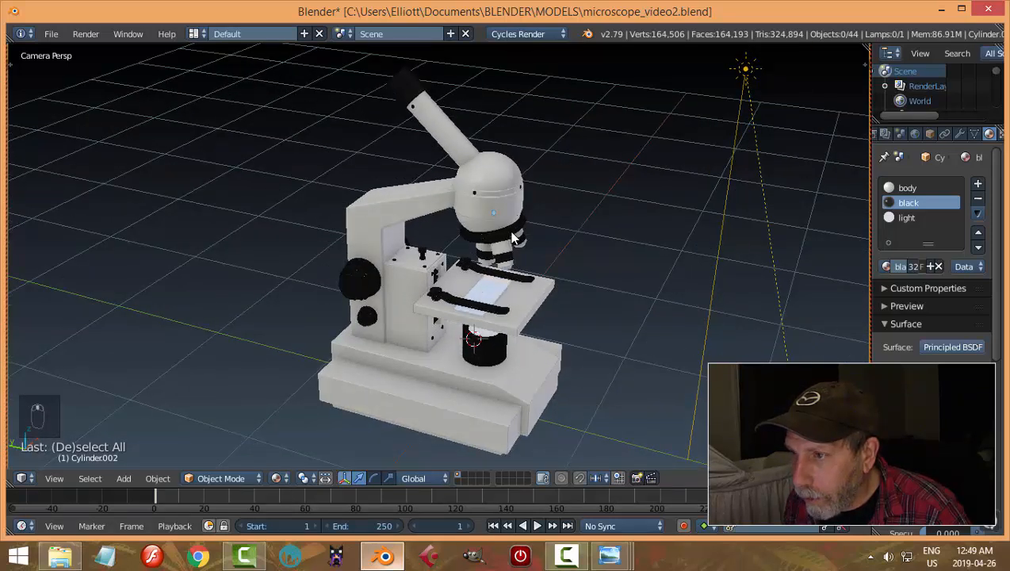
pyautogui.scroll(1, 517, 242)
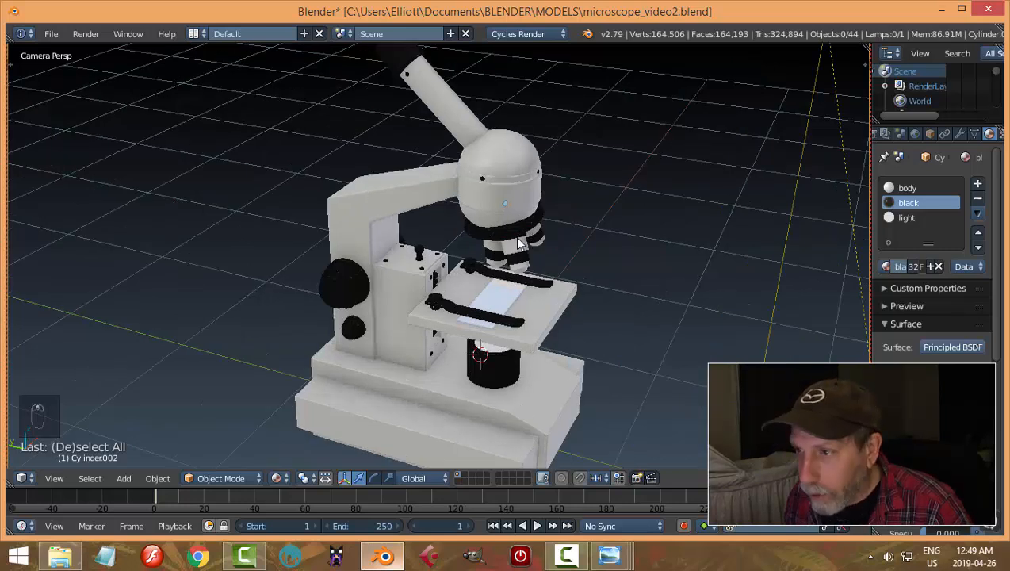
pyautogui.hotkey('shift', 'z')
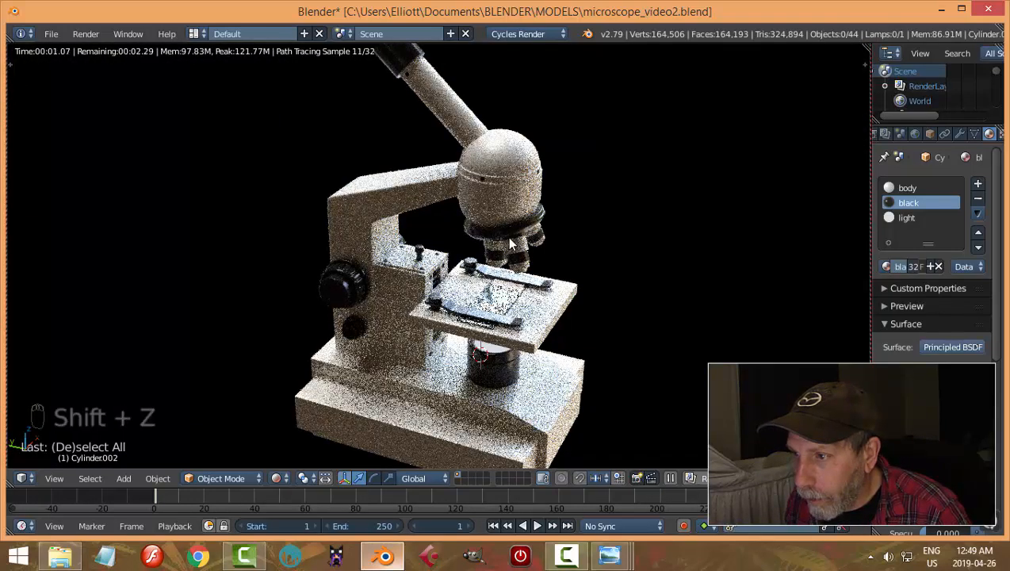
pyautogui.moveTo(518, 238); pyautogui.dragTo(589, 242, button='middle')
pyautogui.scroll(-1, 543, 237)
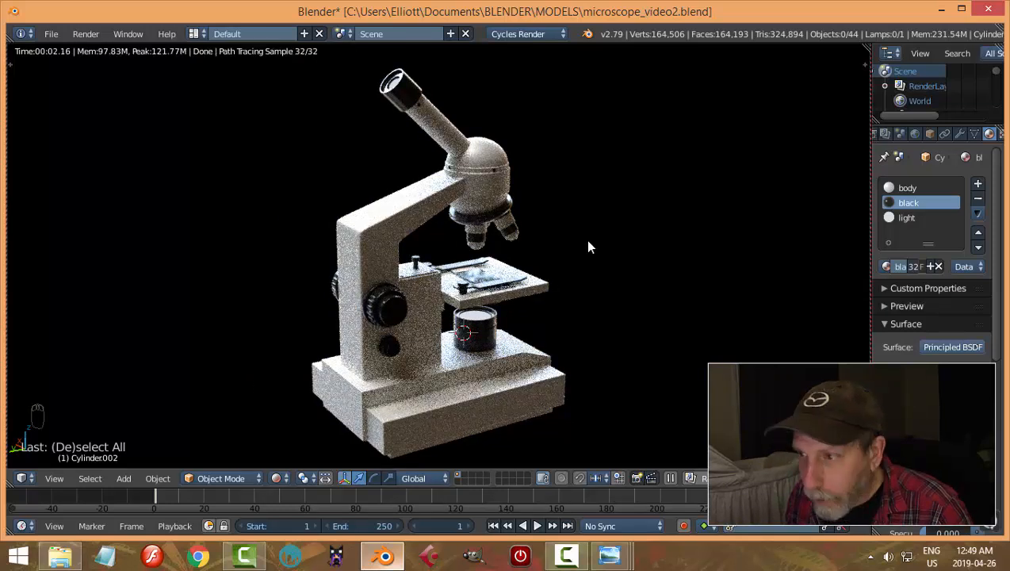
pyautogui.hotkey('shift', 'z')
pyautogui.hotkey('ctrl', 's')
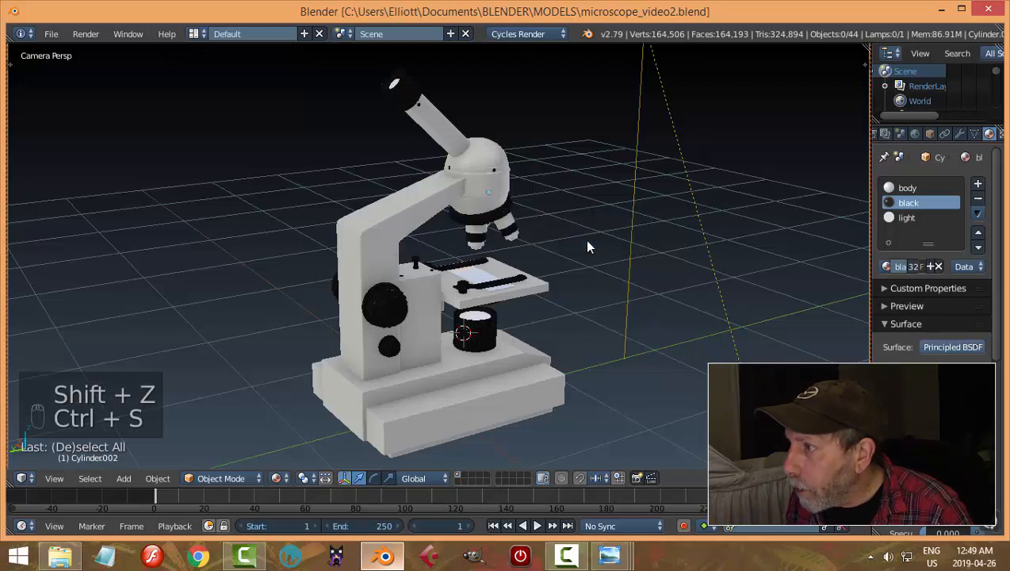
# Step: Switch the camera's lens to orthographic with an orthographic scale of 4.7
pyautogui.scroll(-2, 922, 105)
pyautogui.click(921, 106)
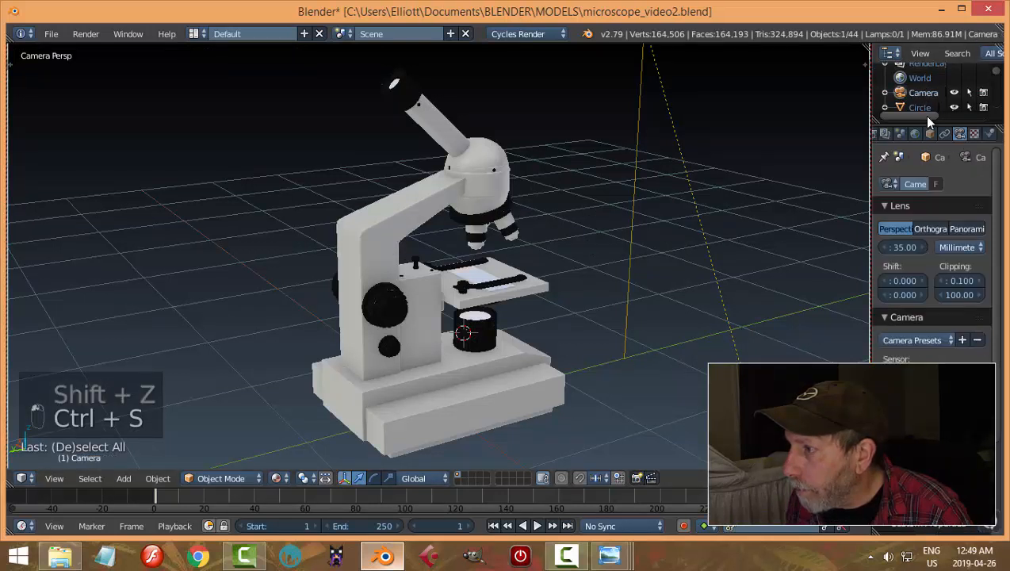
pyautogui.click(930, 229)
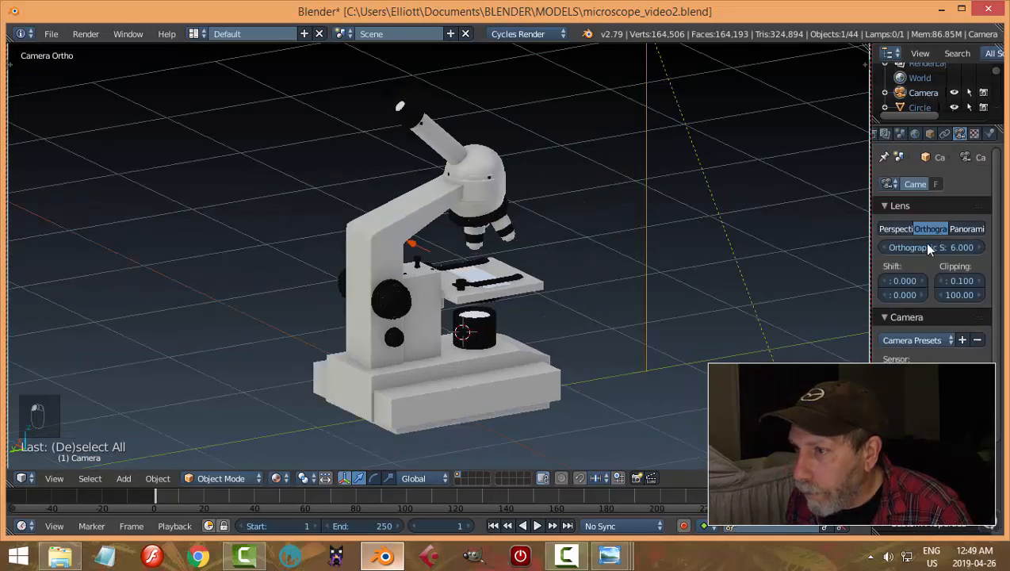
pyautogui.moveTo(929, 245); pyautogui.dragTo(927, 247)
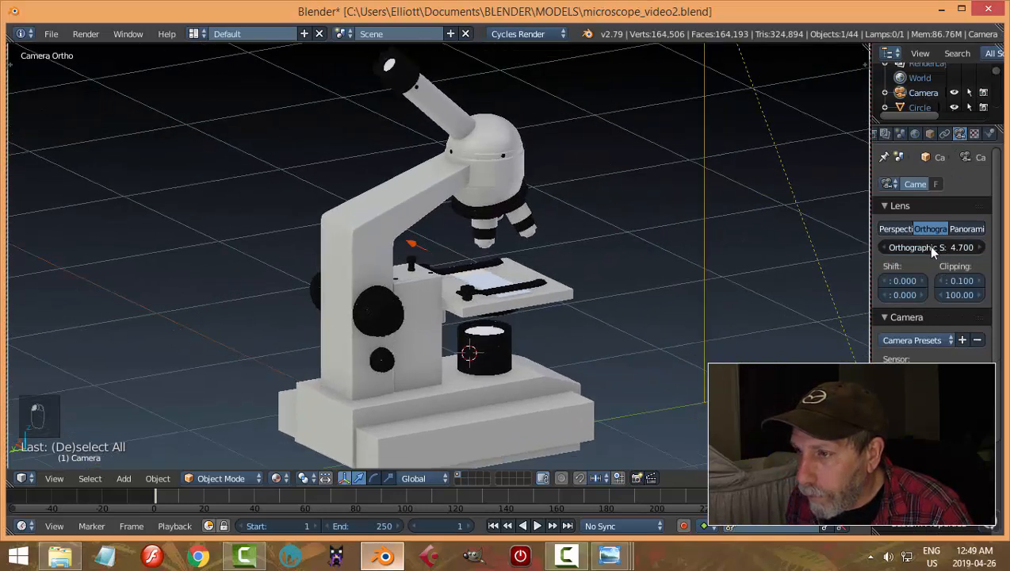
# Step: Preview-render the microscope from a slightly higher camera angle and return the camera's lens to perspective
pyautogui.moveTo(581, 218)
pyautogui.mouseDown(button='middle')
pyautogui.moveTo(573, 228)
pyautogui.moveTo(589, 206)
pyautogui.mouseUp(button='middle')
pyautogui.hotkey('shift', 'z')
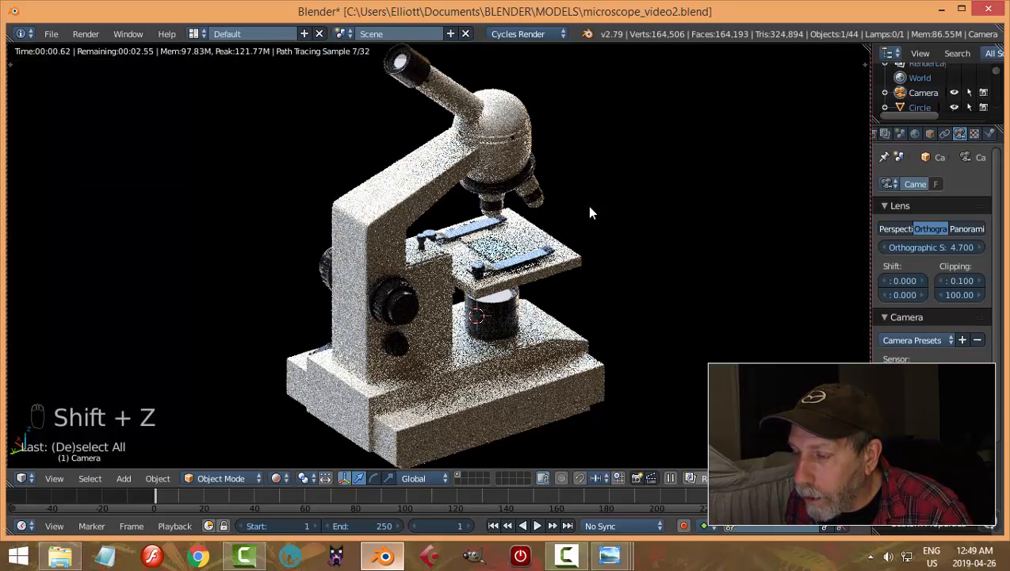
pyautogui.hotkey('shift', 'z')
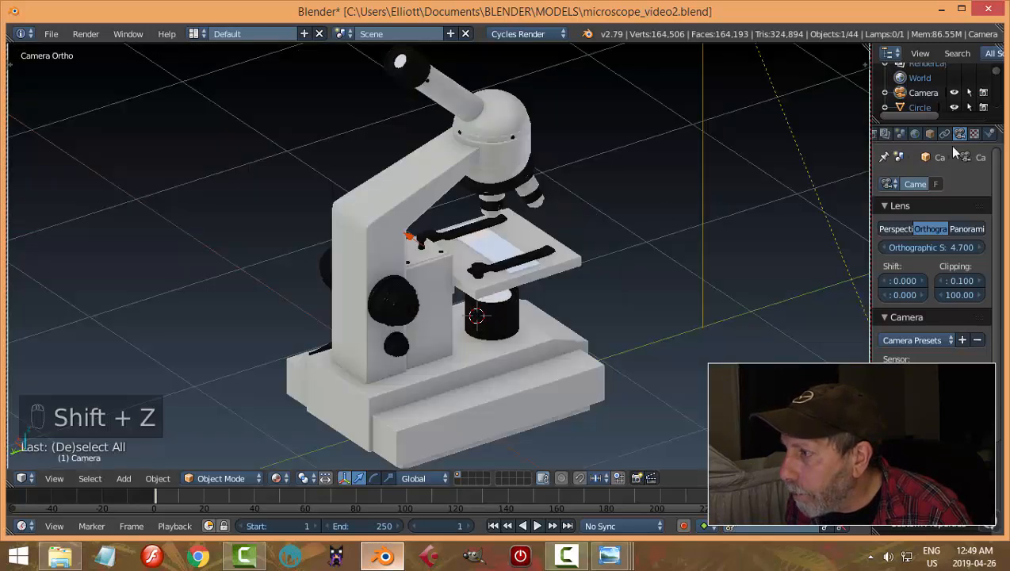
pyautogui.click(896, 228)
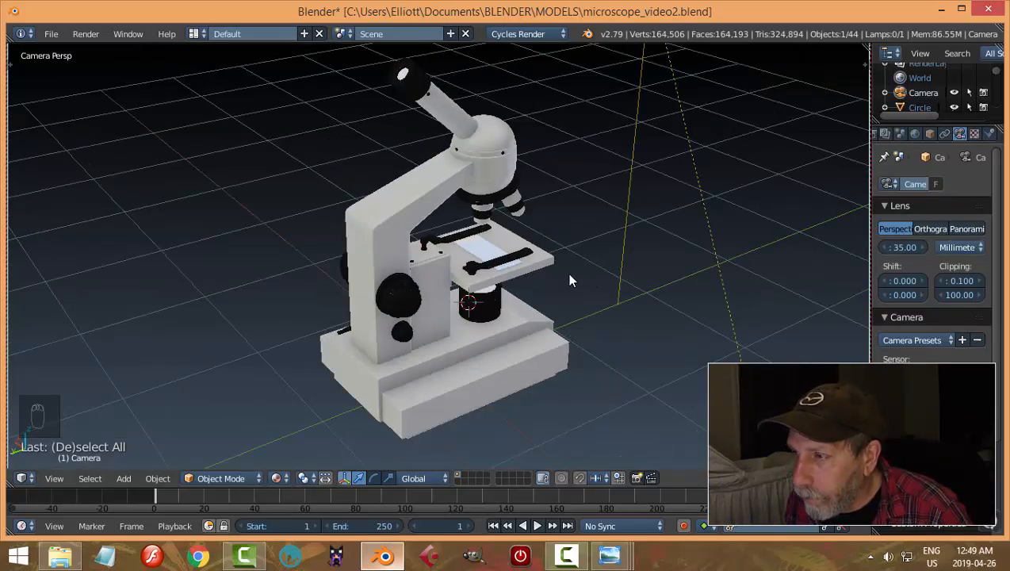
pyautogui.scroll(4, 566, 269)
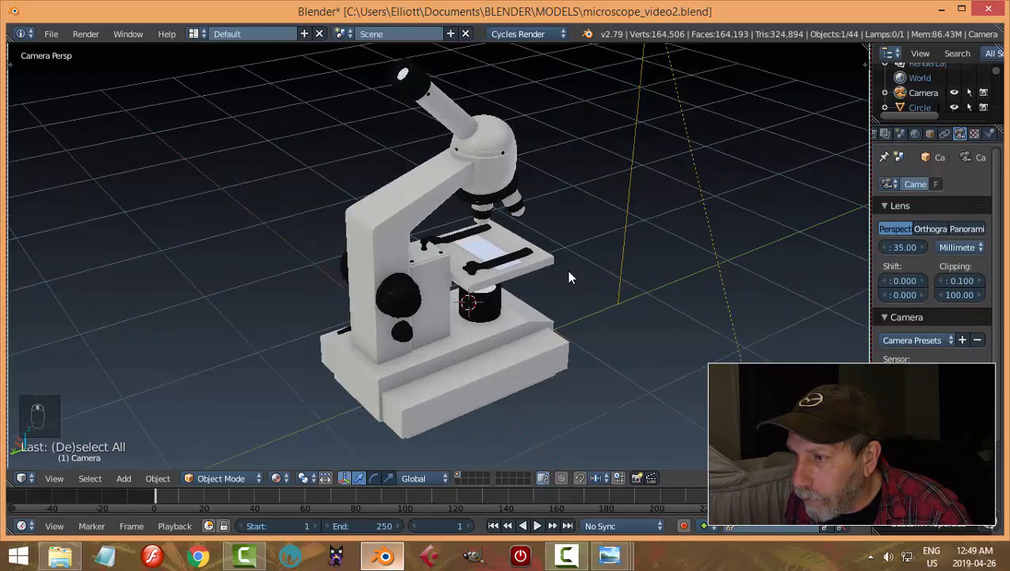
# Step: Preview-render the whole microscope through the perspective camera and return to the solid viewport display
pyautogui.scroll(-2, 566, 269)
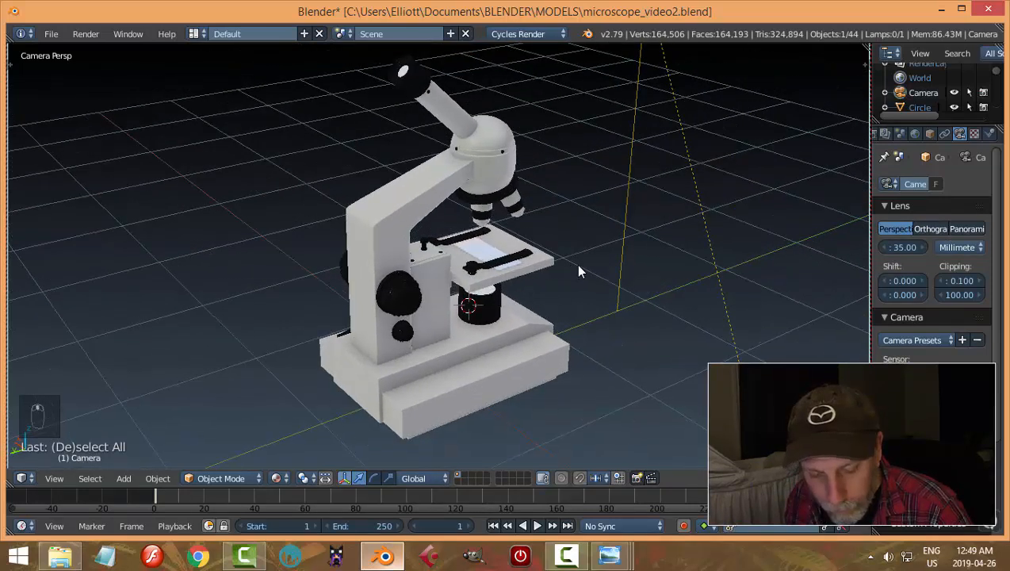
pyautogui.hotkey('shift', 'z')
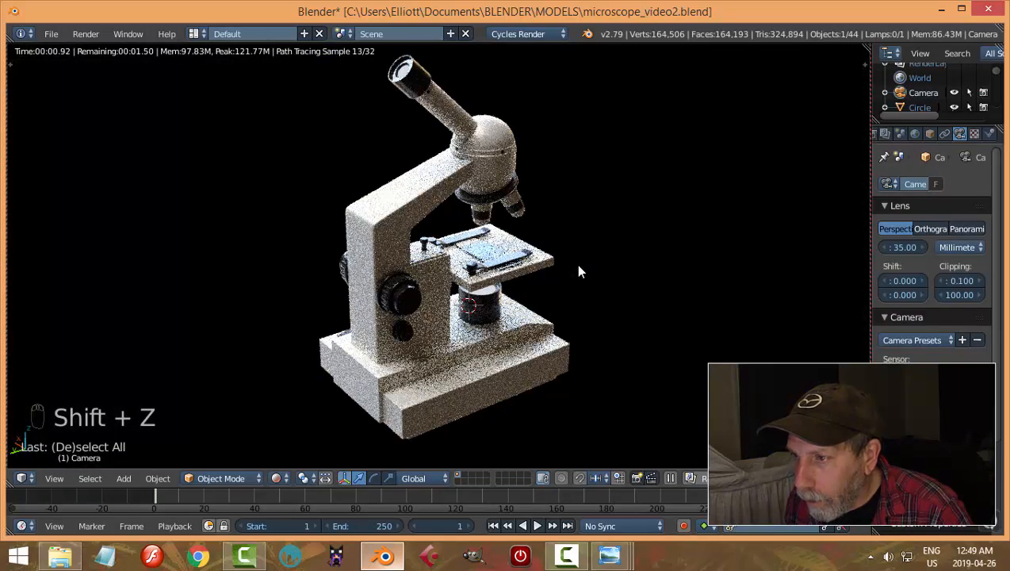
pyautogui.hotkey('shift', 'z')
# Step: Reframe the camera as a close-up of the stage, slide and objectives from the front corner using a rendered preview, and save the file
pyautogui.scroll(5, 575, 263)
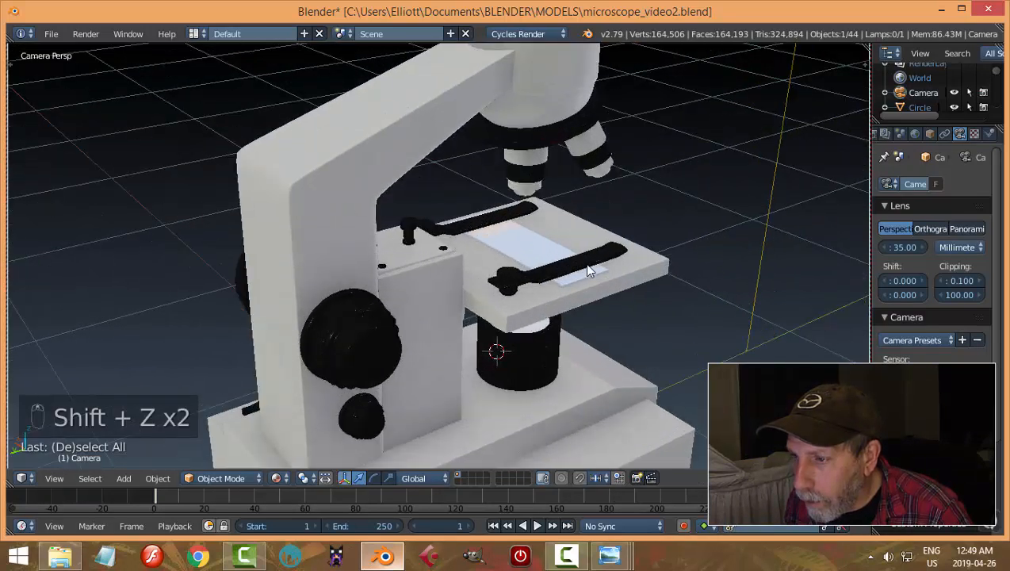
pyautogui.hotkey('shift', 'z')
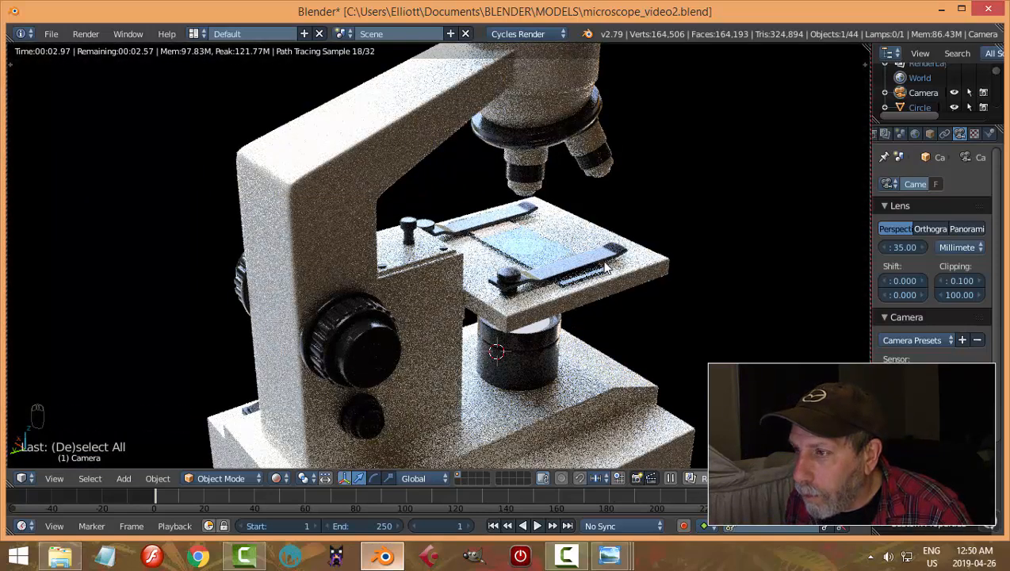
pyautogui.moveTo(607, 274); pyautogui.dragTo(600, 211, button='middle')
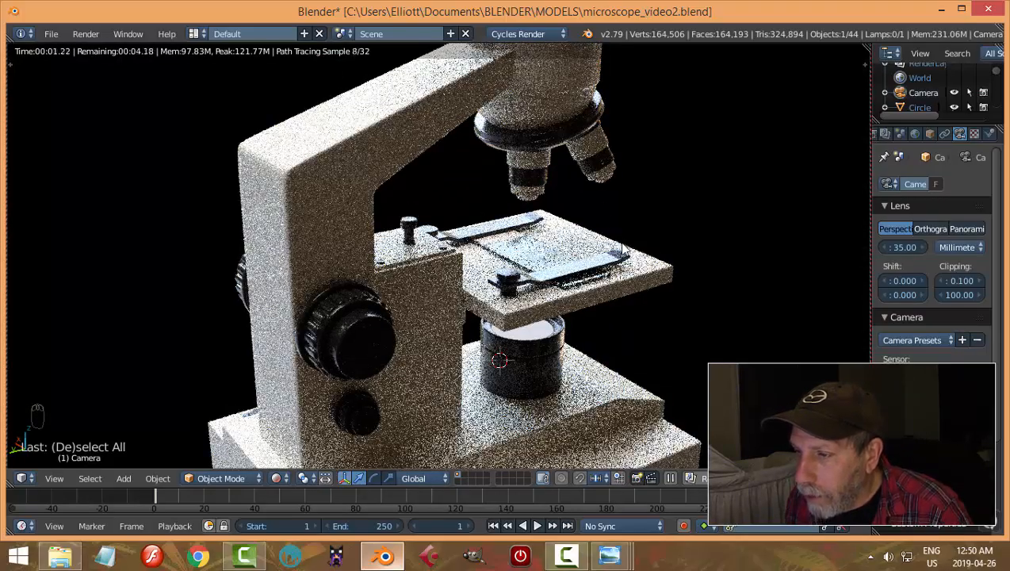
pyautogui.moveTo(681, 240); pyautogui.dragTo(638, 237, button='middle')
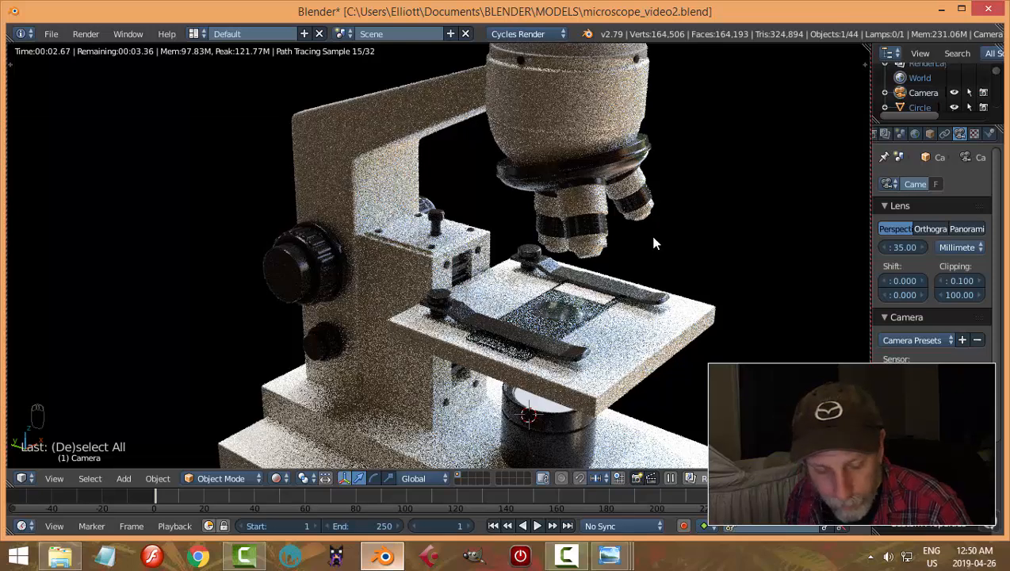
pyautogui.hotkey('shift', 'z')
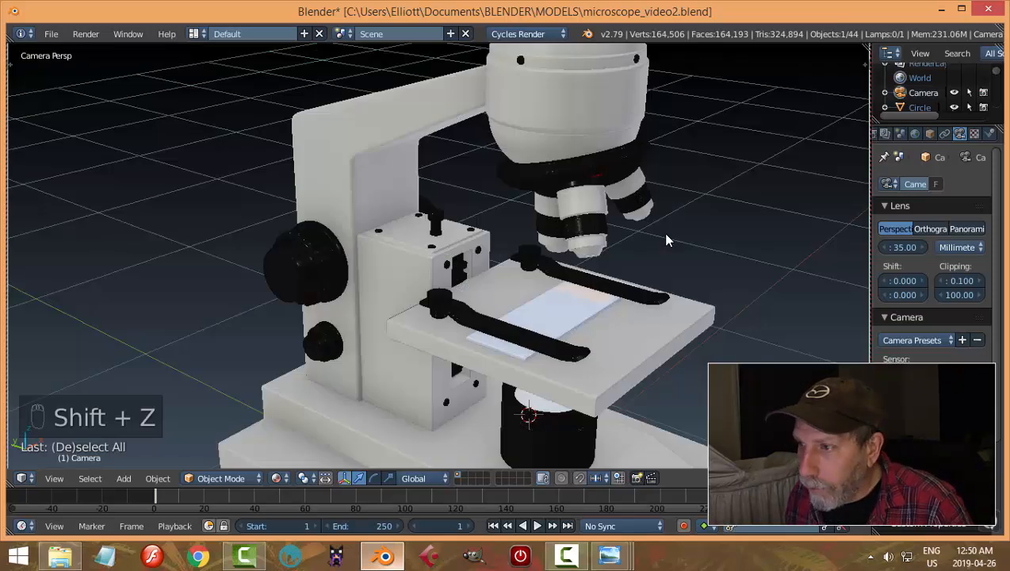
pyautogui.hotkey('ctrl', 's')
pyautogui.click(665, 235)
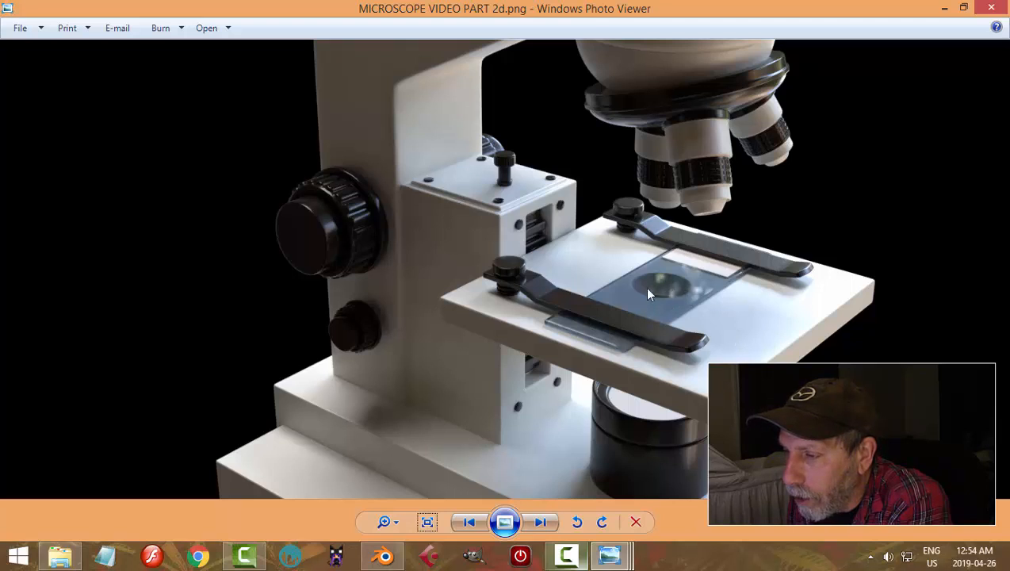
# Step: Examine the enlarged close-up render MICROSCOPE VIDEO PART 2d.png in Windows Photo Viewer, covering the head, objectives, stage clips and glass slide
pyautogui.moveTo(726, 341); pyautogui.dragTo(686, 317)
pyautogui.moveTo(719, 131); pyautogui.dragTo(679, 280)
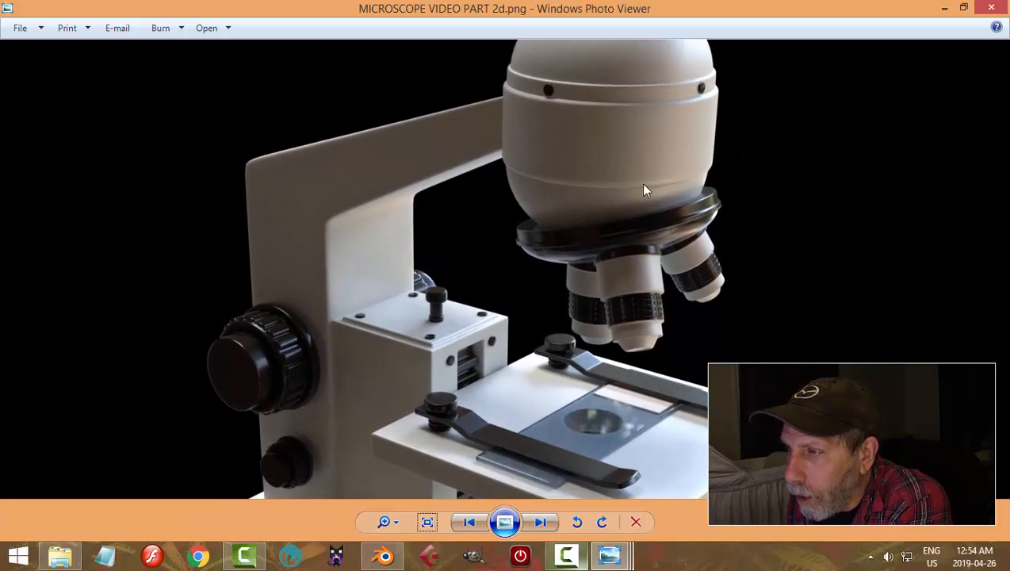
pyautogui.moveTo(671, 219)
pyautogui.mouseDown()
pyautogui.moveTo(664, 276)
pyautogui.moveTo(665, 242)
pyautogui.mouseUp()
pyautogui.moveTo(650, 285)
pyautogui.mouseDown()
pyautogui.moveTo(661, 189)
pyautogui.moveTo(663, 197)
pyautogui.mouseUp()
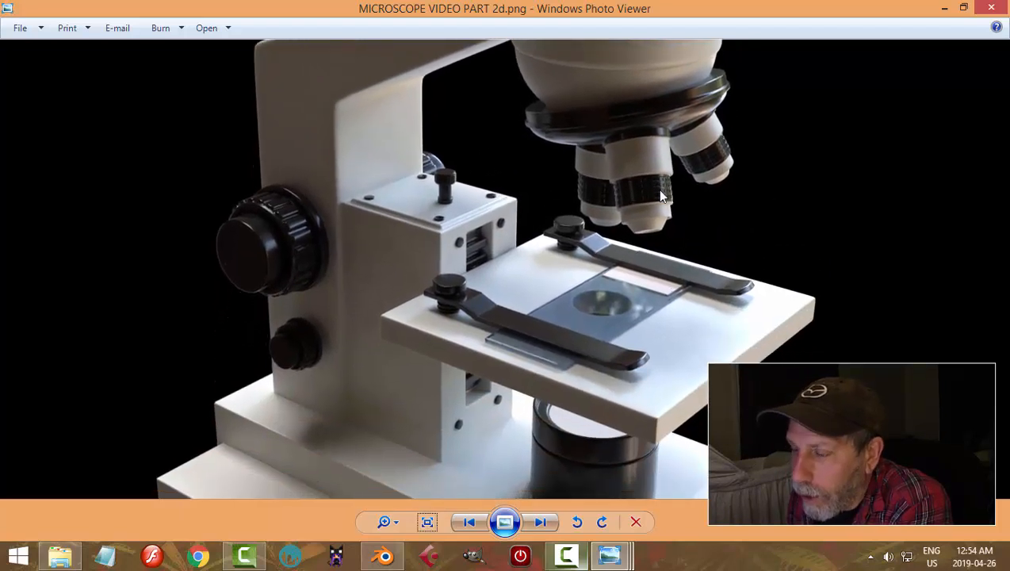
pyautogui.moveTo(637, 277); pyautogui.dragTo(624, 314)
pyautogui.moveTo(656, 229)
pyautogui.mouseDown()
pyautogui.moveTo(623, 331)
pyautogui.moveTo(639, 224)
pyautogui.moveTo(632, 293)
pyautogui.moveTo(639, 233)
pyautogui.mouseUp()
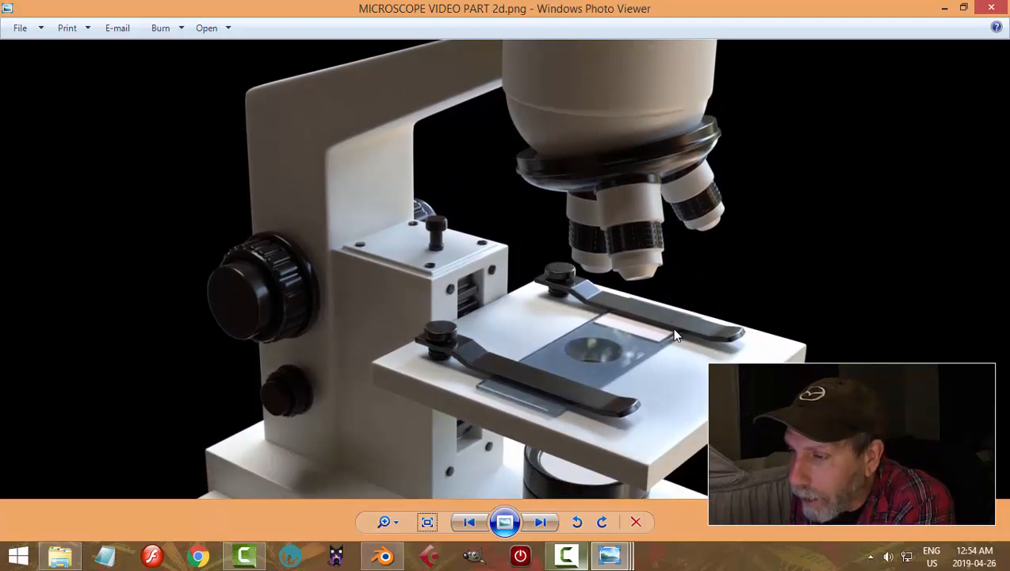
pyautogui.moveTo(674, 335); pyautogui.dragTo(675, 287)
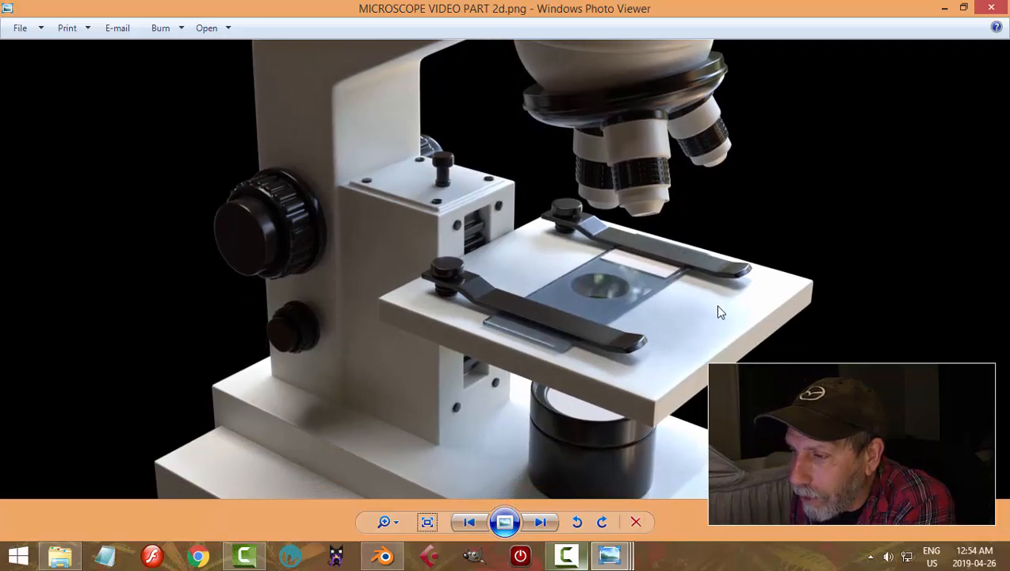